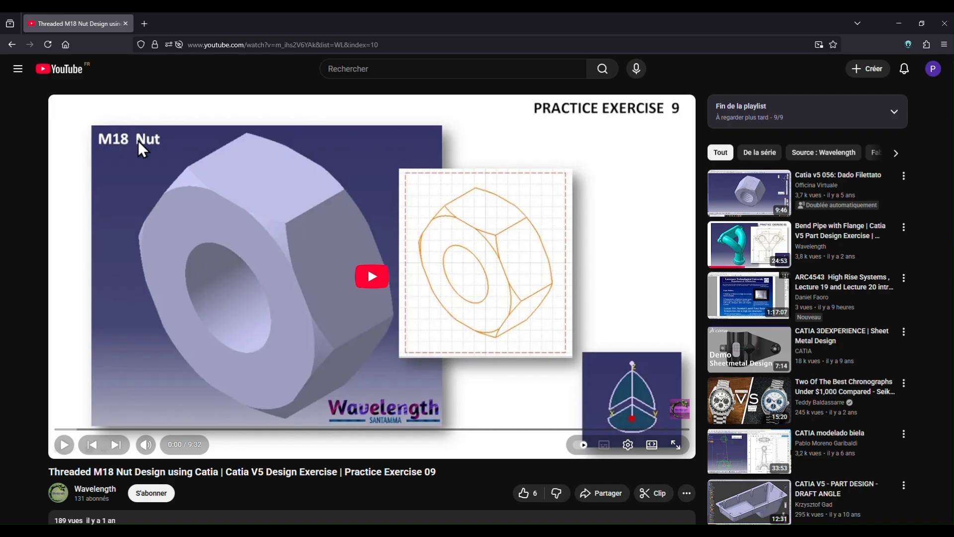
- Set the playback speed of the M18 nut tutorial video to 2
left_click(629, 453)
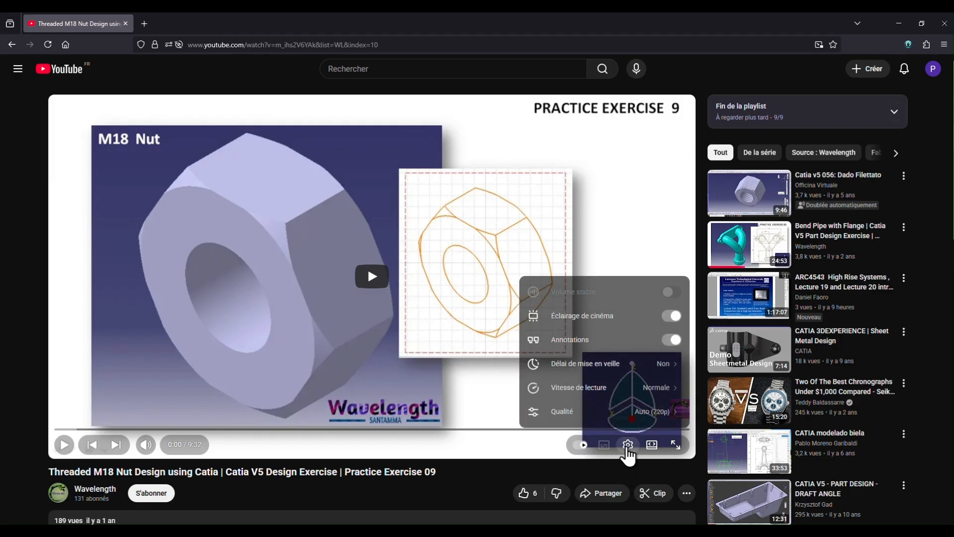
left_click(631, 404)
scroll(630, 403, "down", 4)
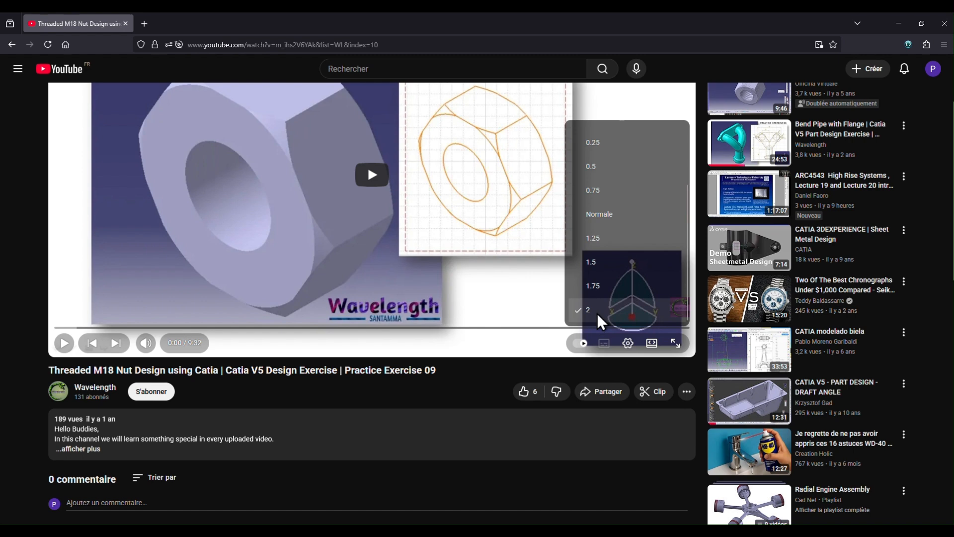
left_click(603, 317)
scroll(524, 348, "up", 3)
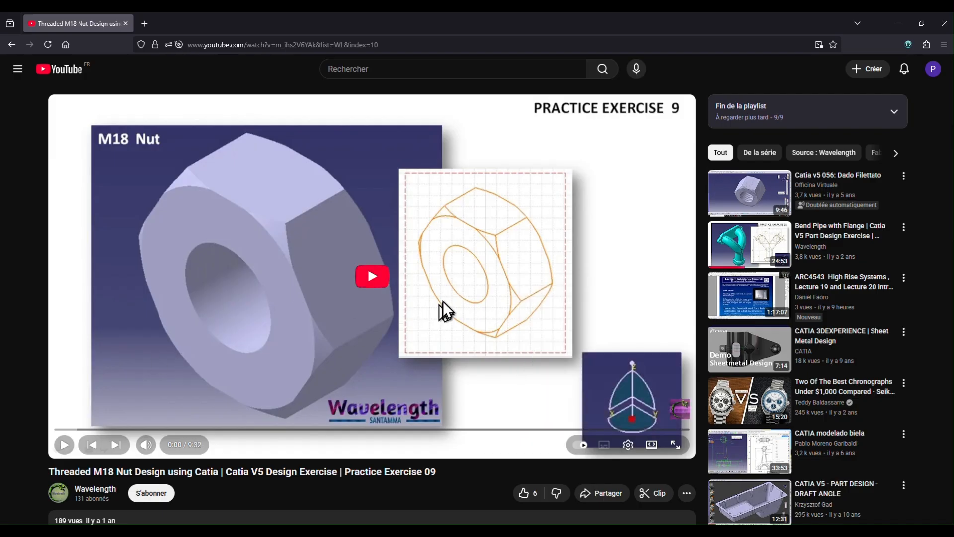
- Play the tutorial video from about 1:12, pausing to examine how the hexagon sketch is drawn and dimensioned
left_click(371, 284)
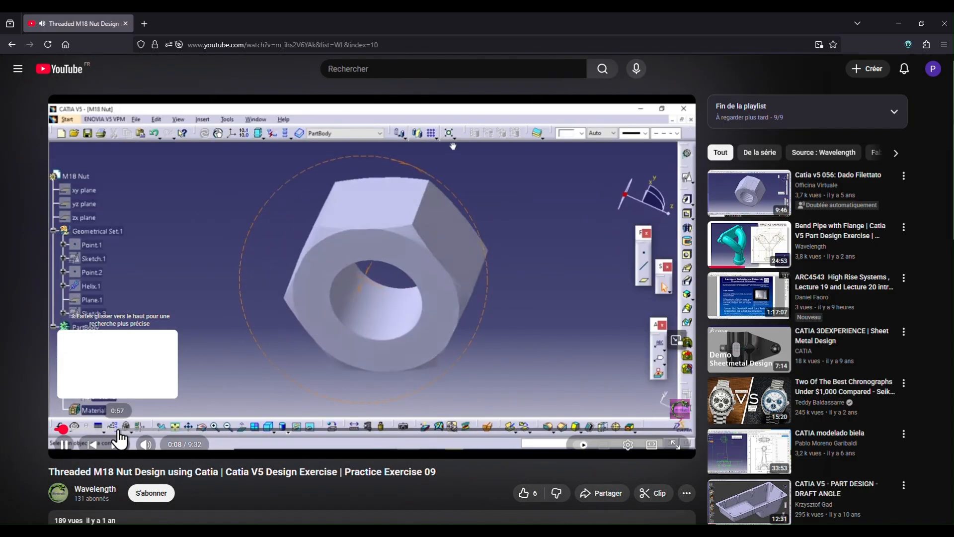
left_click(134, 430)
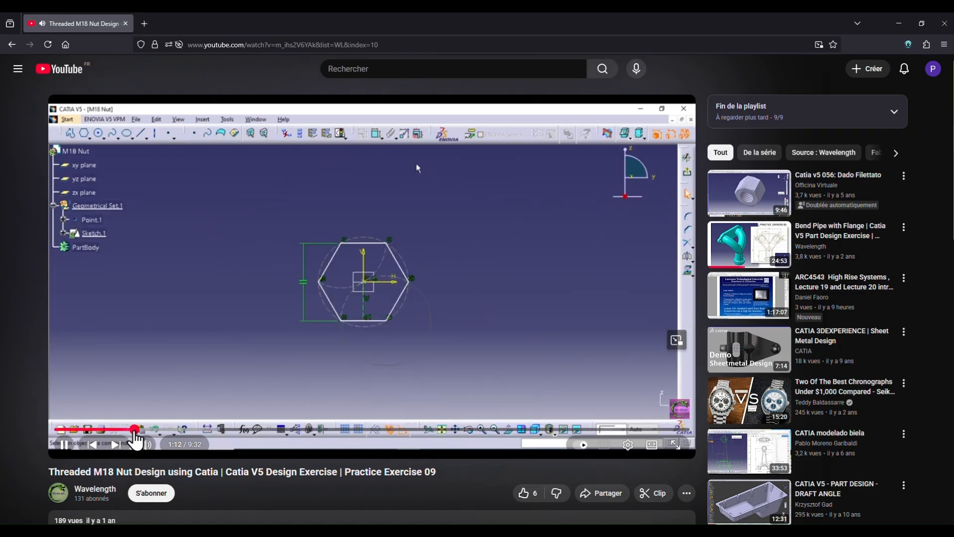
left_click(136, 430)
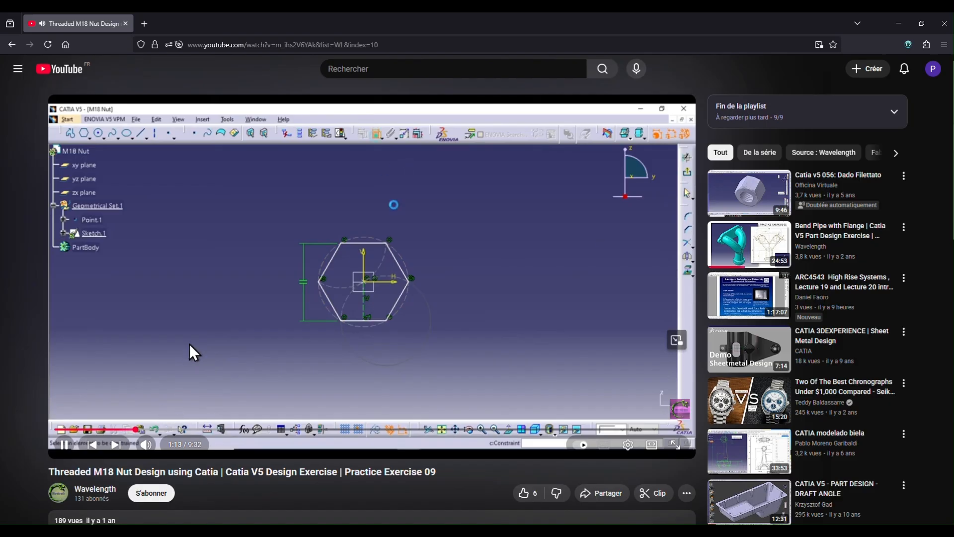
left_click(241, 327)
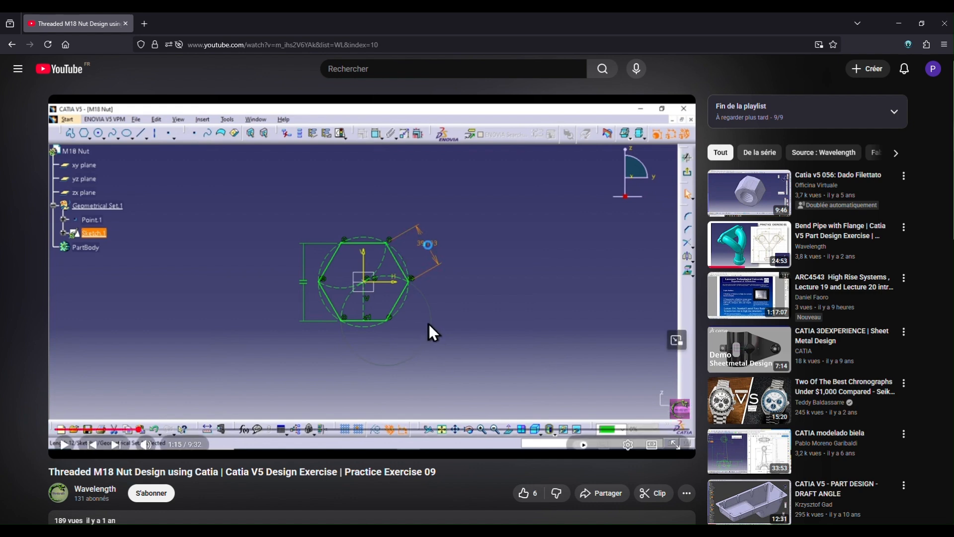
left_click(404, 364)
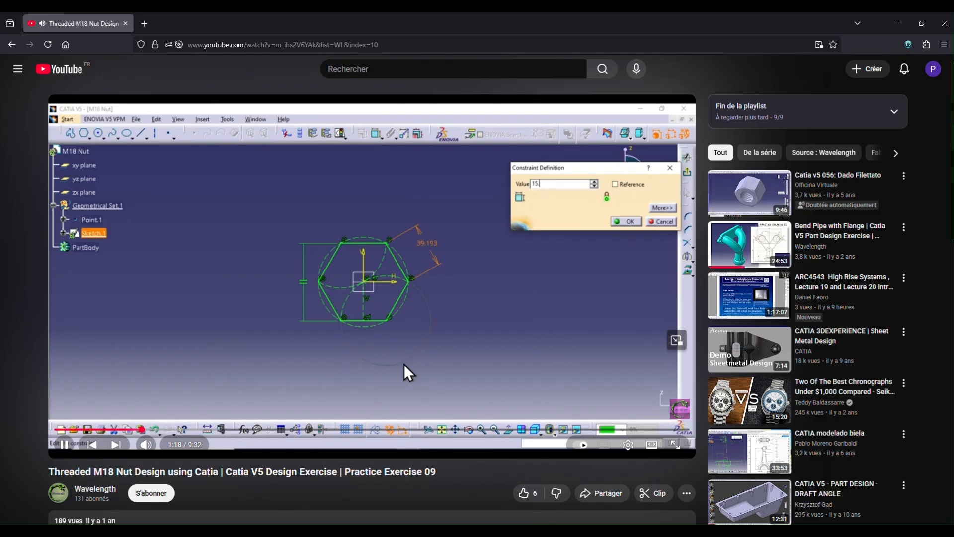
left_click(404, 365)
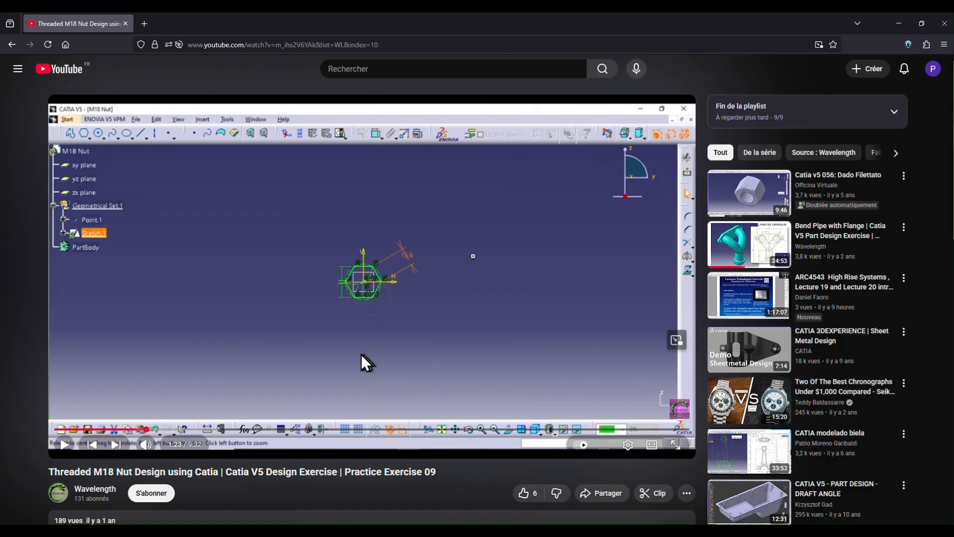
left_click(313, 354)
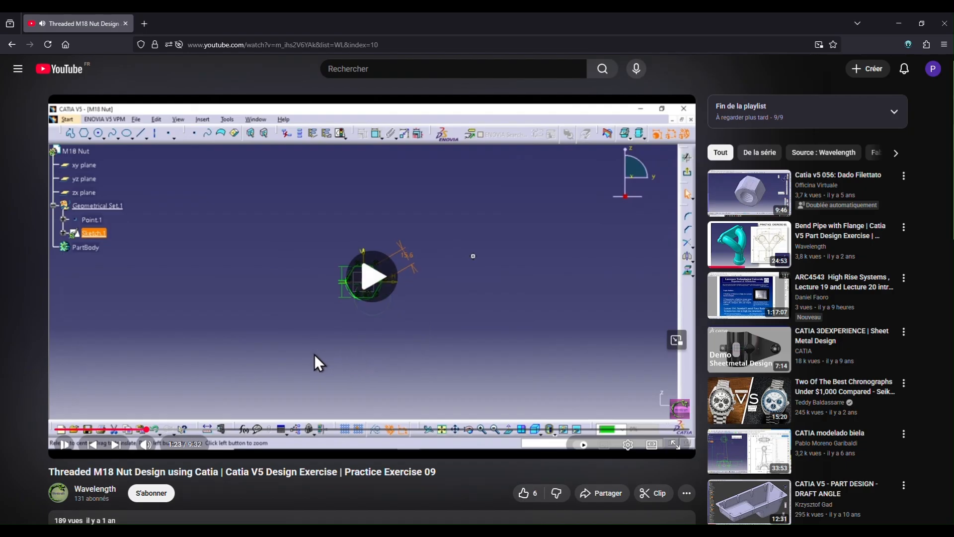
- Replay the video from about 1:26, pausing to examine how the central hole circle is sketched and its radius dimensioned
left_click_drag(148, 430, 152, 431)
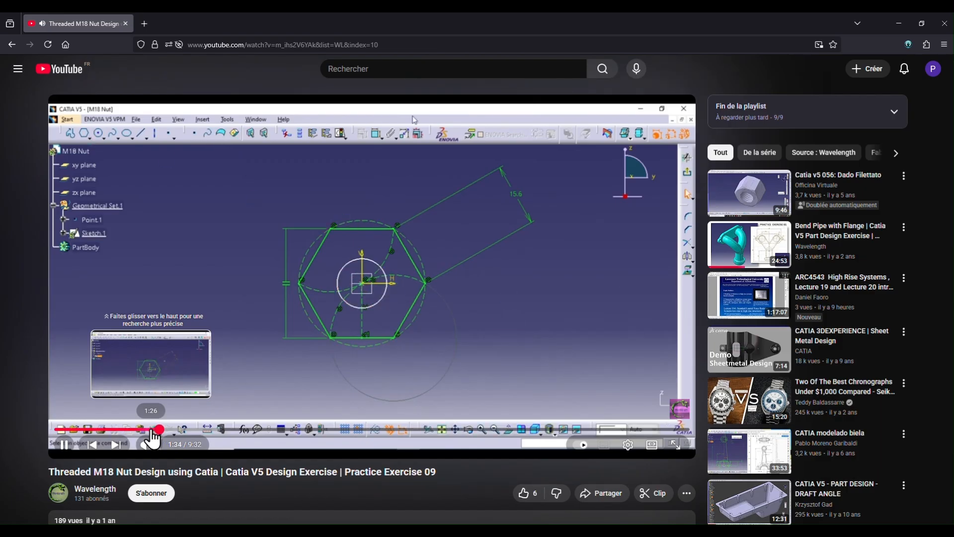
left_click(152, 430)
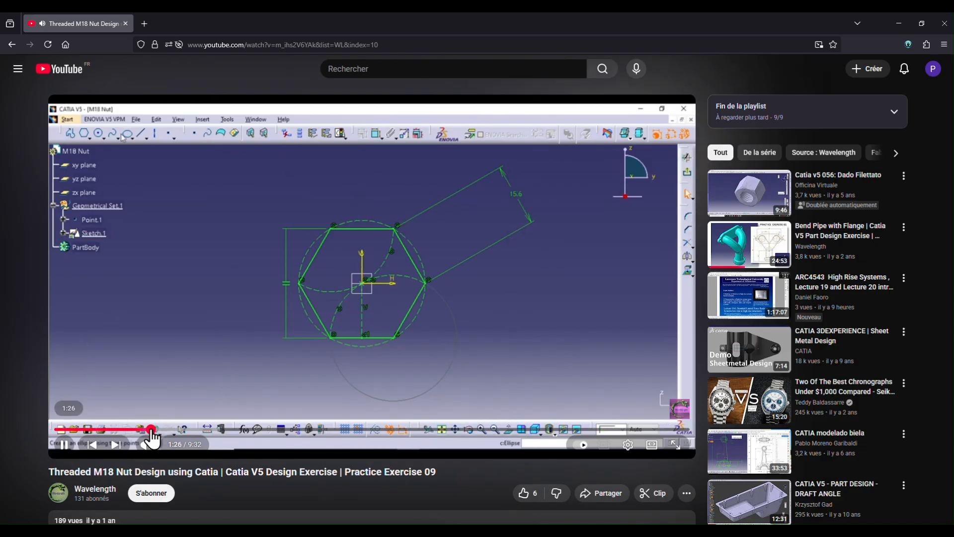
left_click(192, 356)
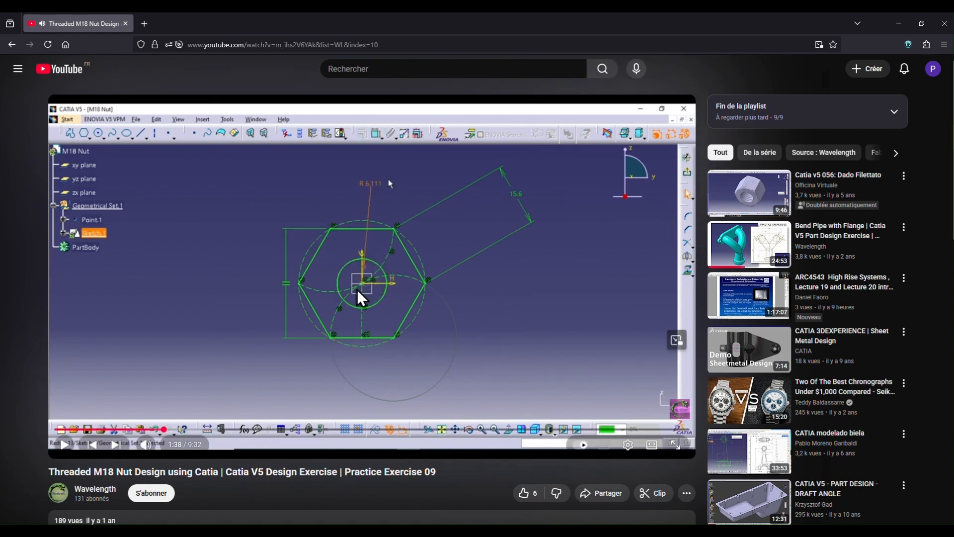
left_click(230, 327)
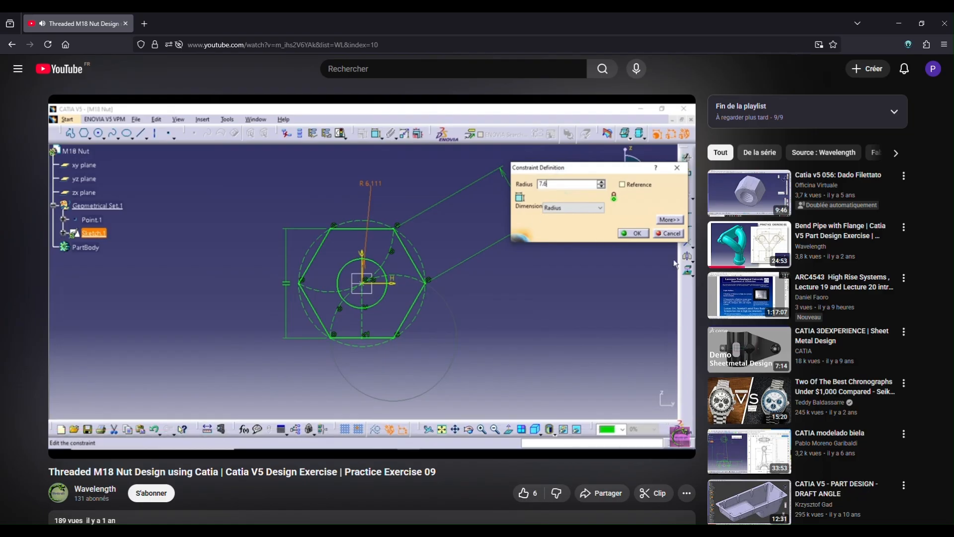
left_click(231, 326)
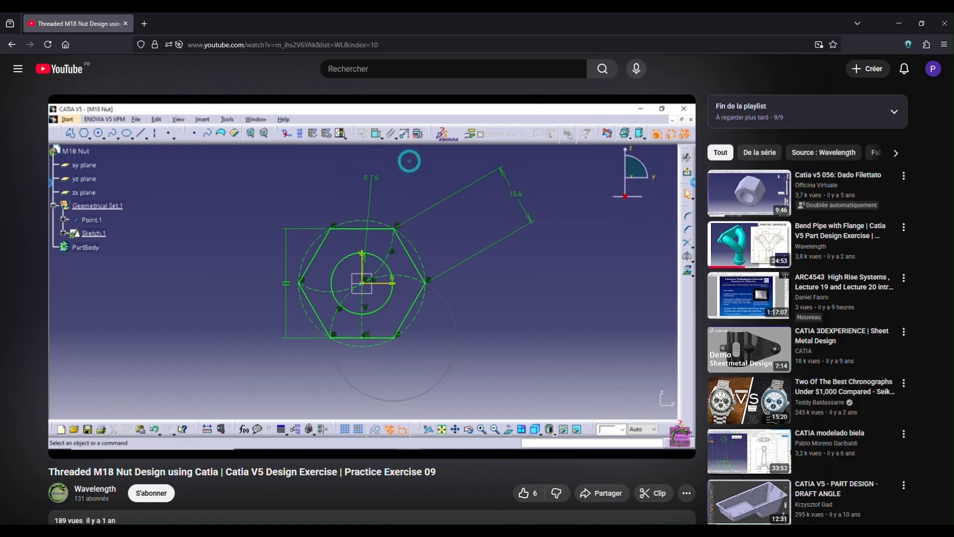
left_click(224, 336)
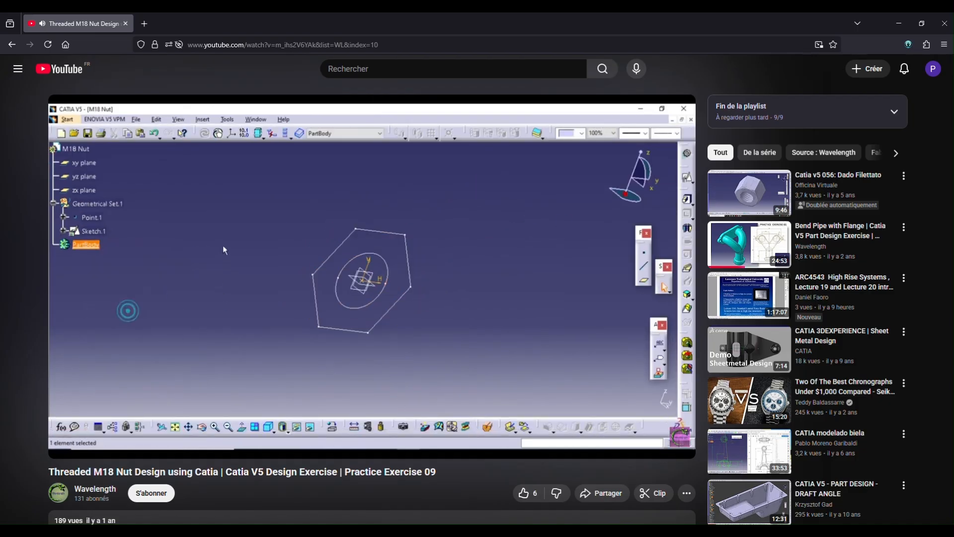
- Continue the video with pauses to examine the Pad definition's length and mirrored extent for the nut body
left_click(223, 335)
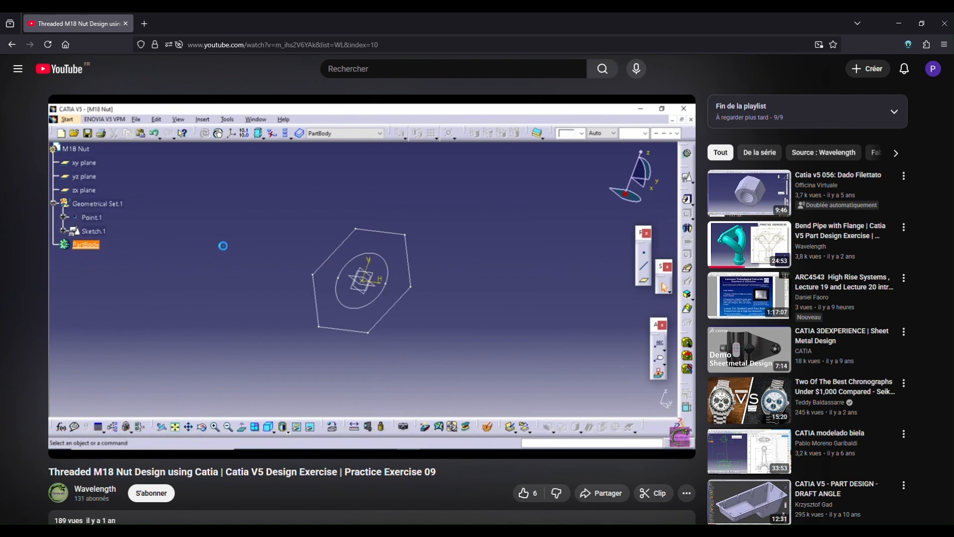
left_click(264, 327)
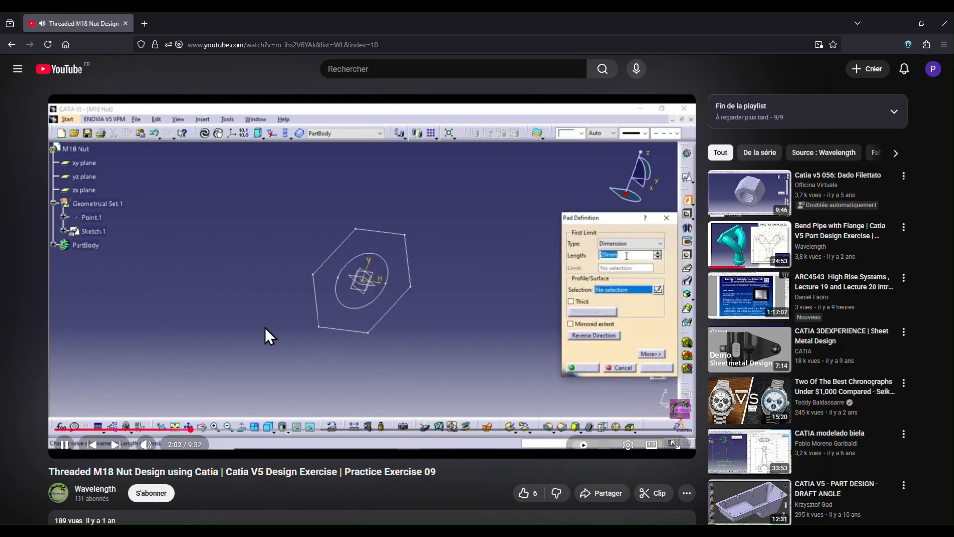
left_click(265, 327)
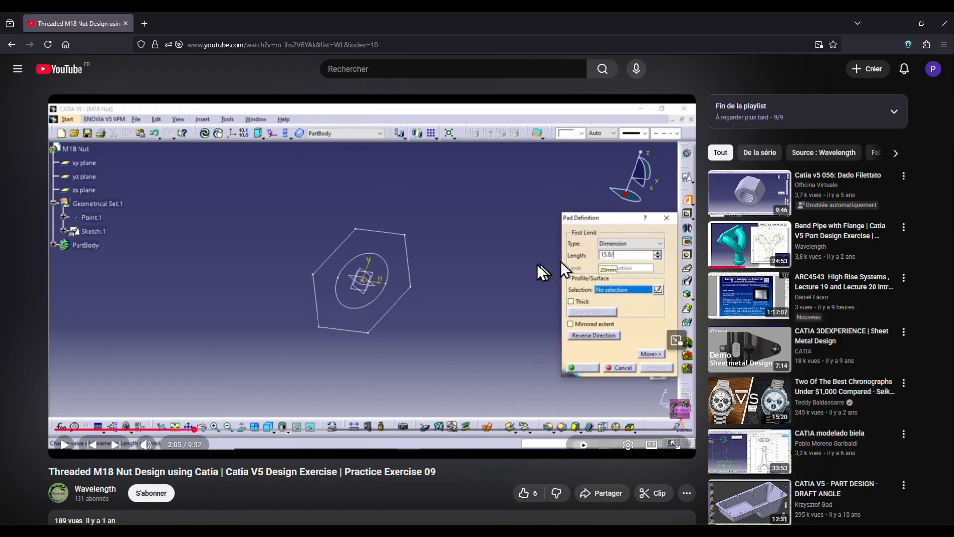
left_click(480, 292)
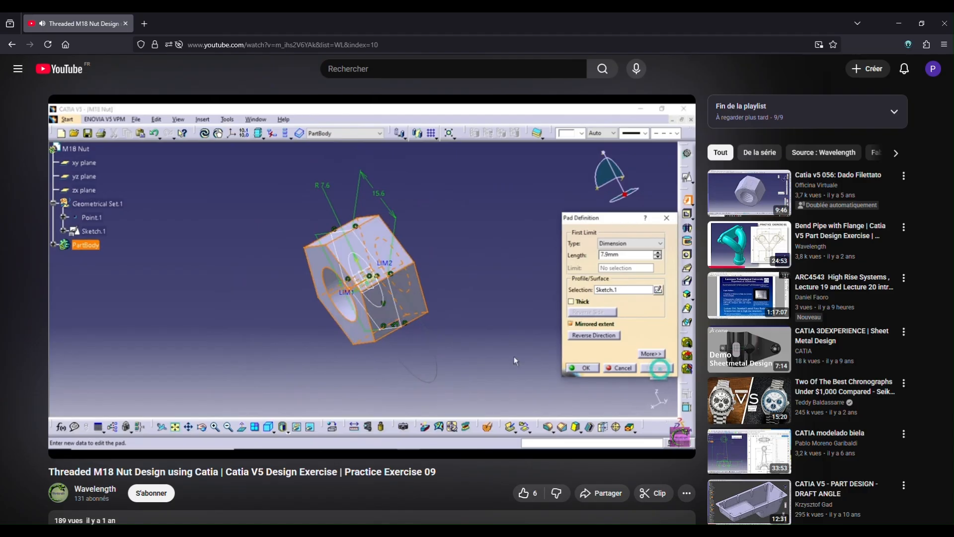
left_click(480, 290)
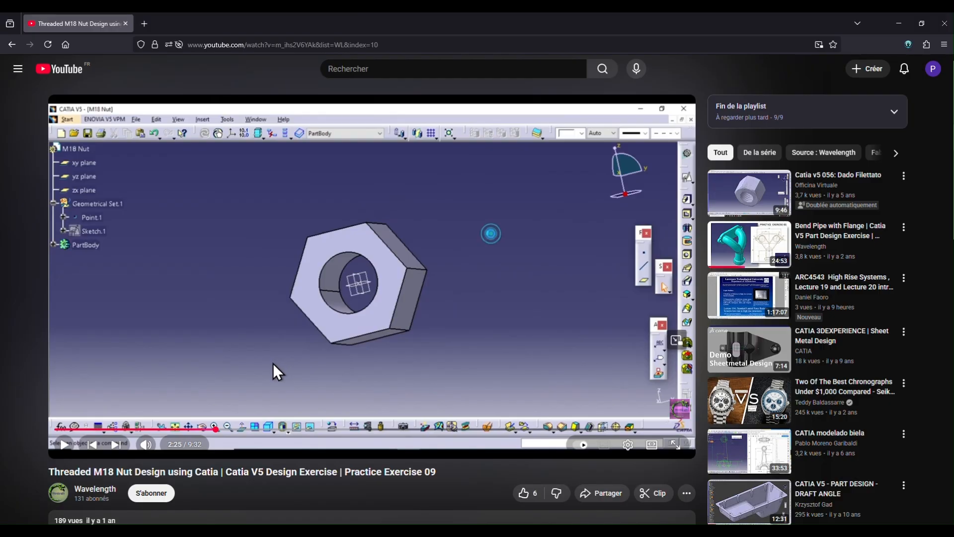
- Continue the video through the groove operation to examine the chamfered corners of the hexagonal nut
left_click(296, 366)
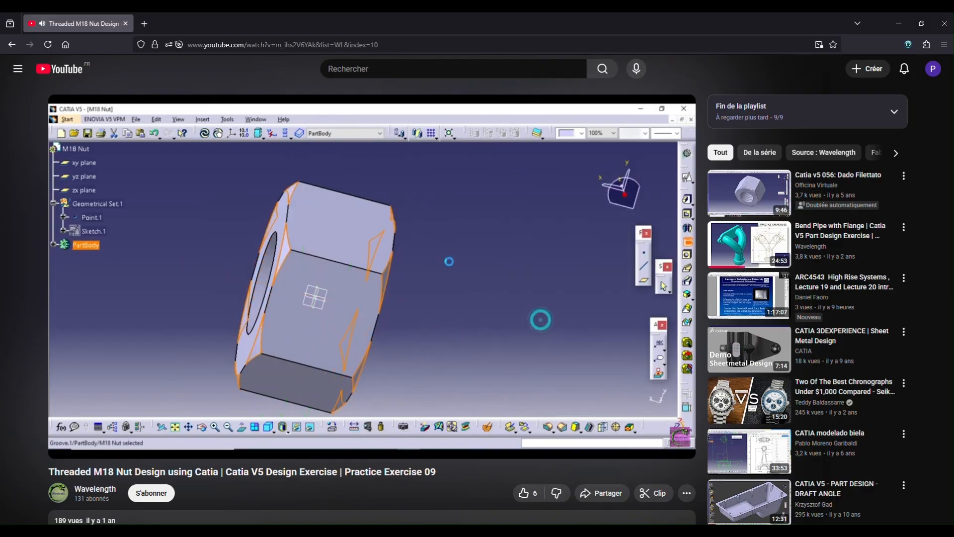
left_click(273, 322)
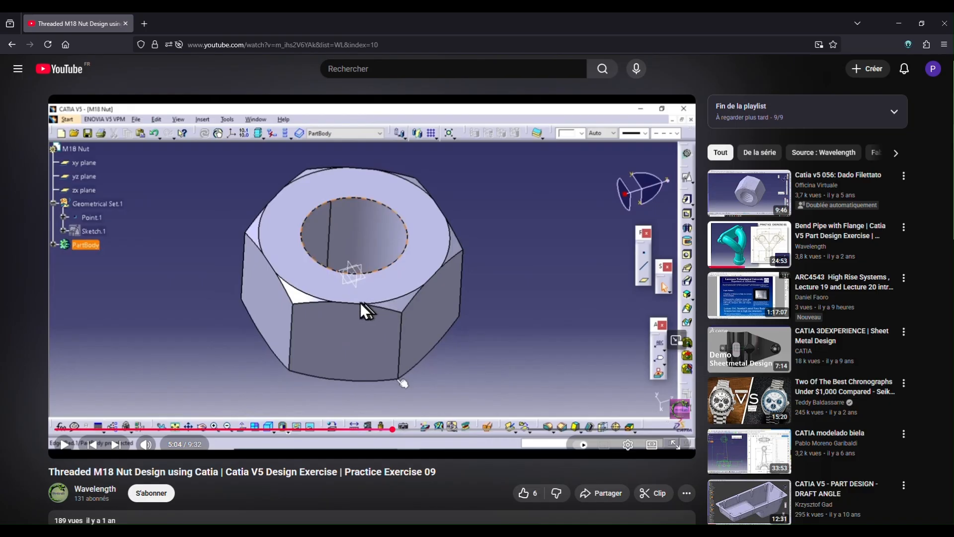
left_click(495, 300)
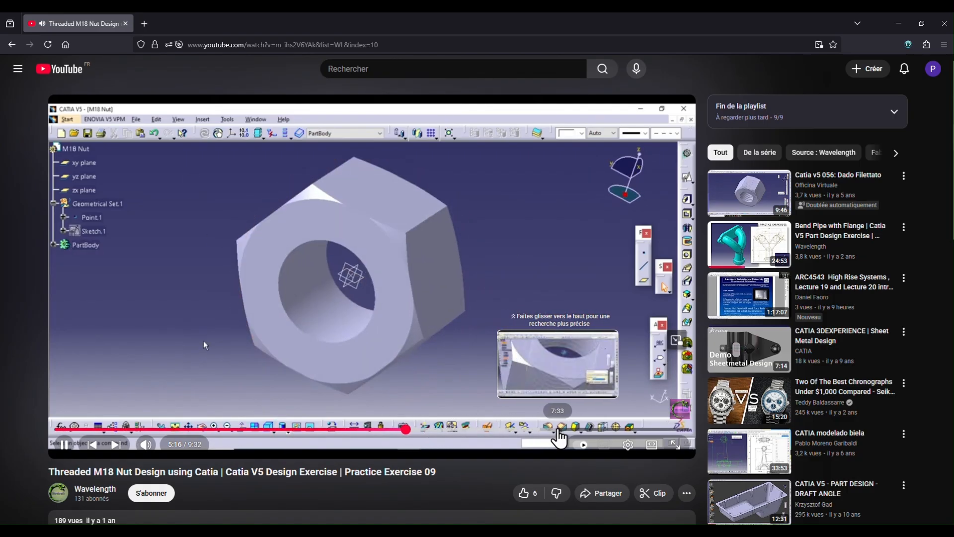
- Skip the video ahead to about 7:34 and 8:13 to examine the helix, the thread profile sketch and the threaded nut
left_click(559, 429)
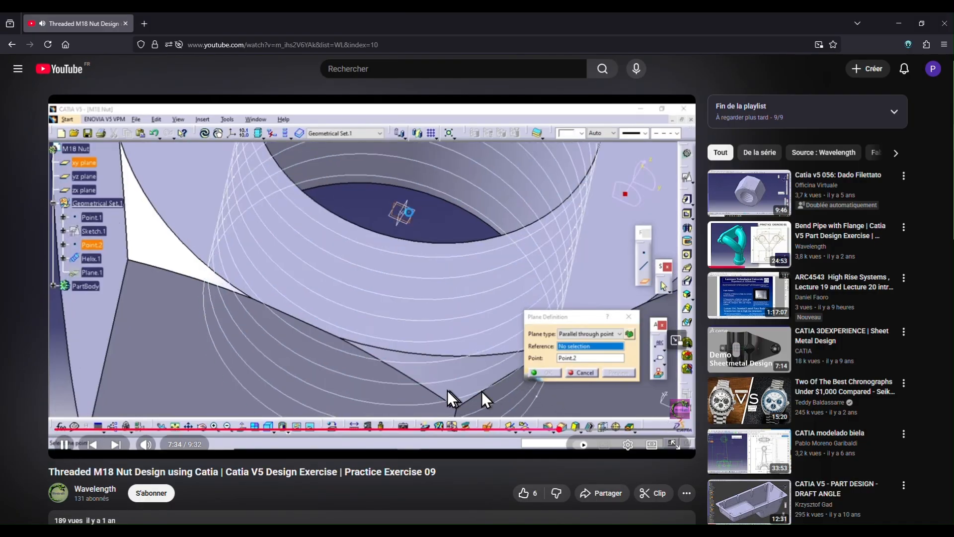
left_click(596, 429)
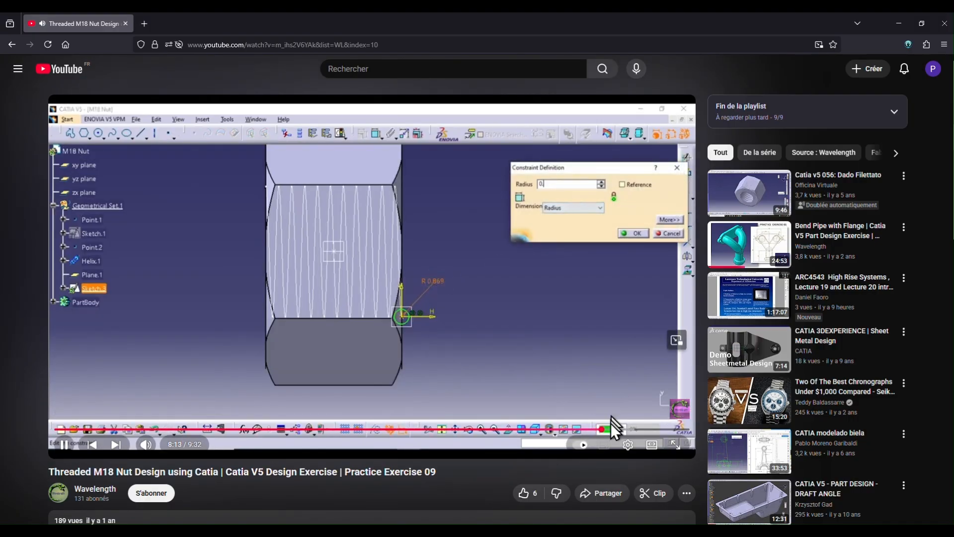
left_click(615, 417)
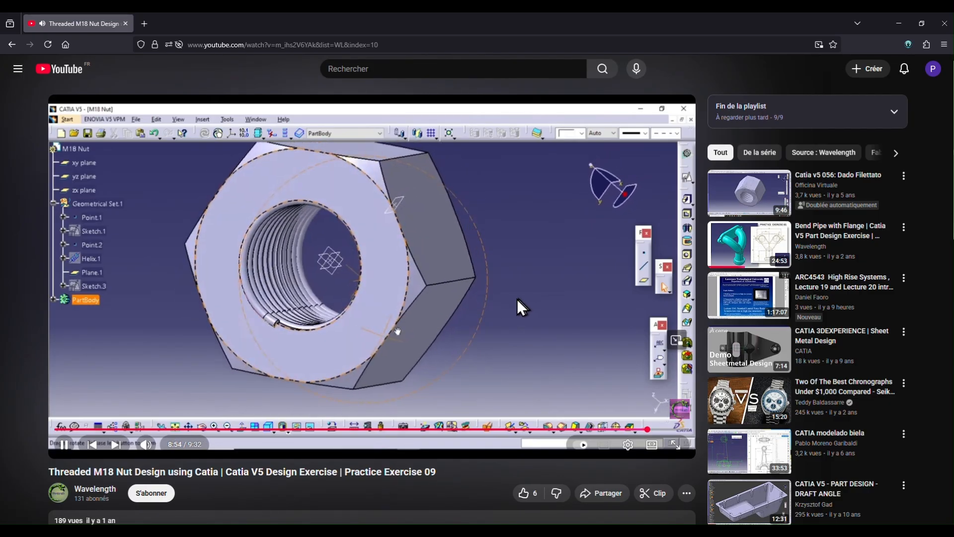
left_click(503, 302)
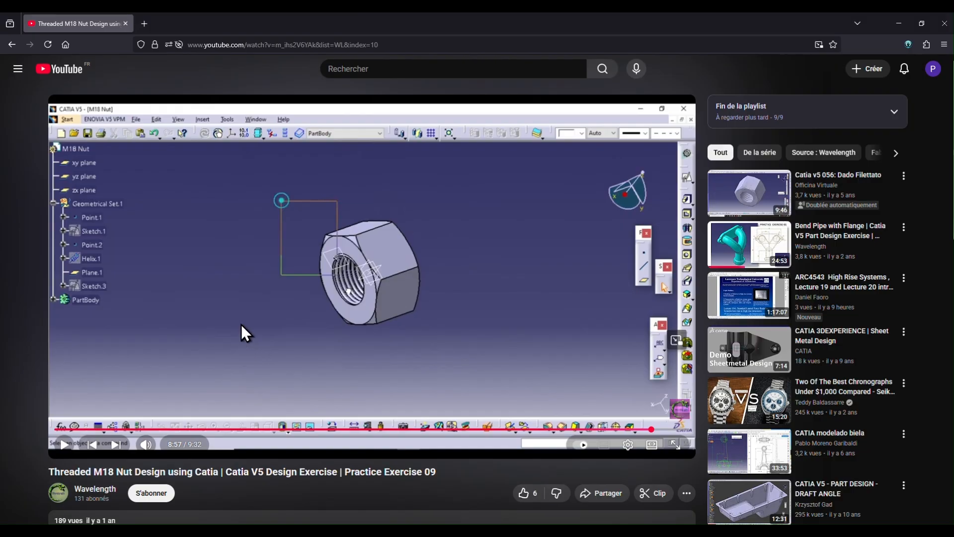
- Switch to Creo Parametric and create a new solid part named ecrou with the default template
left_click(216, 530)
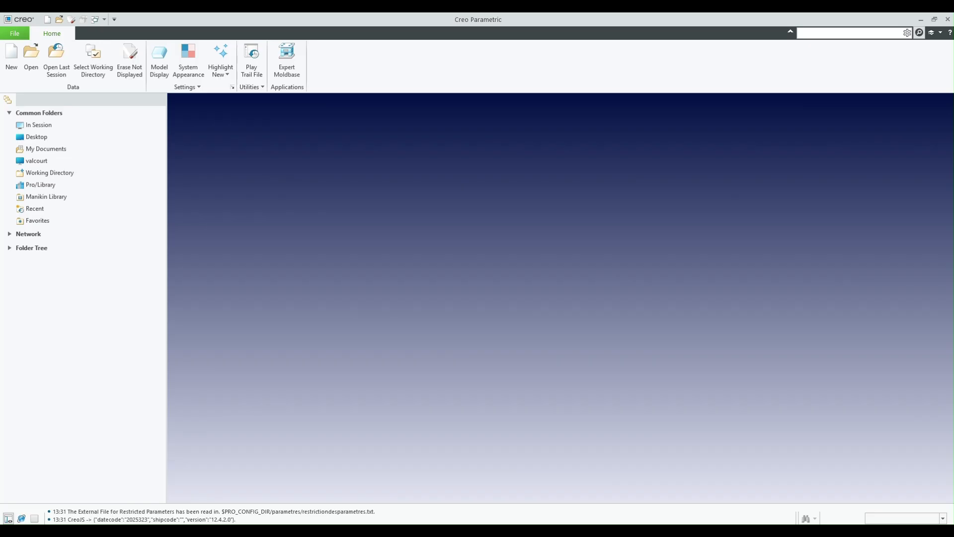
left_click(11, 59)
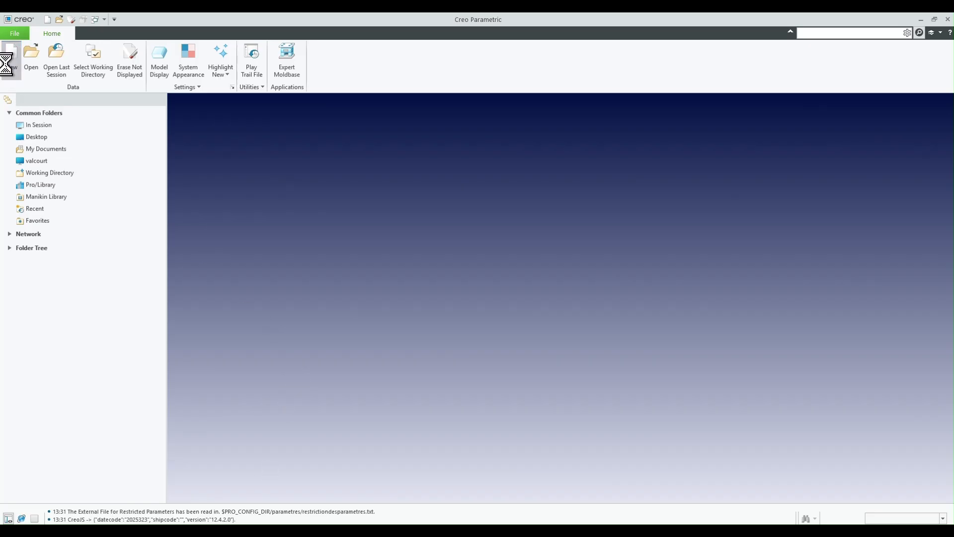
type("ecrou")
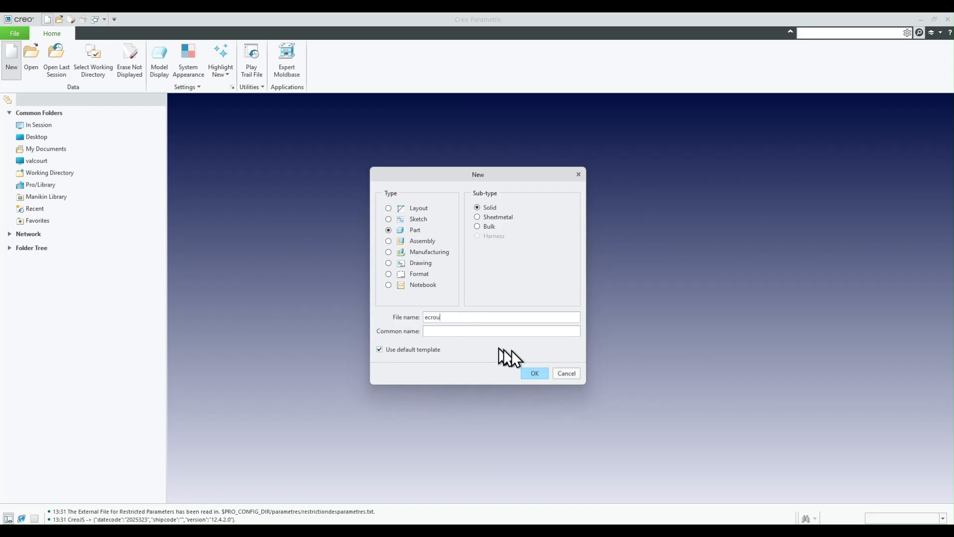
left_click(534, 373)
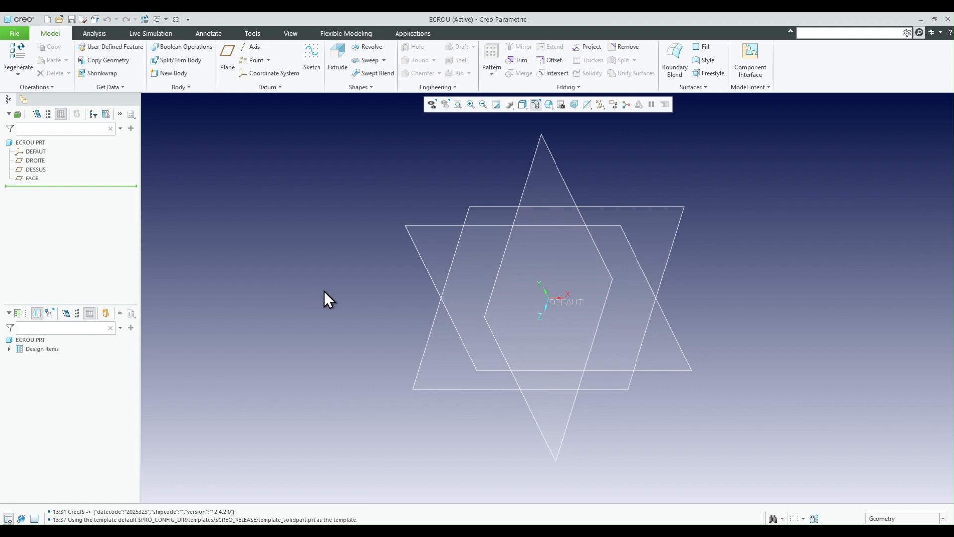
- Start an extrusion sketch on the FACE plane and place a 6-sided hexagon from the sketcher palette
left_click(437, 228)
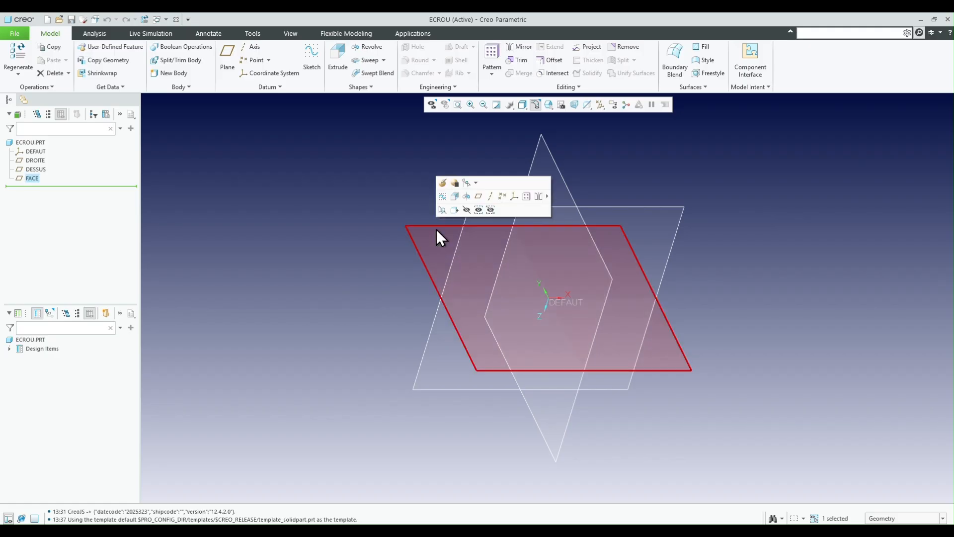
left_click(454, 200)
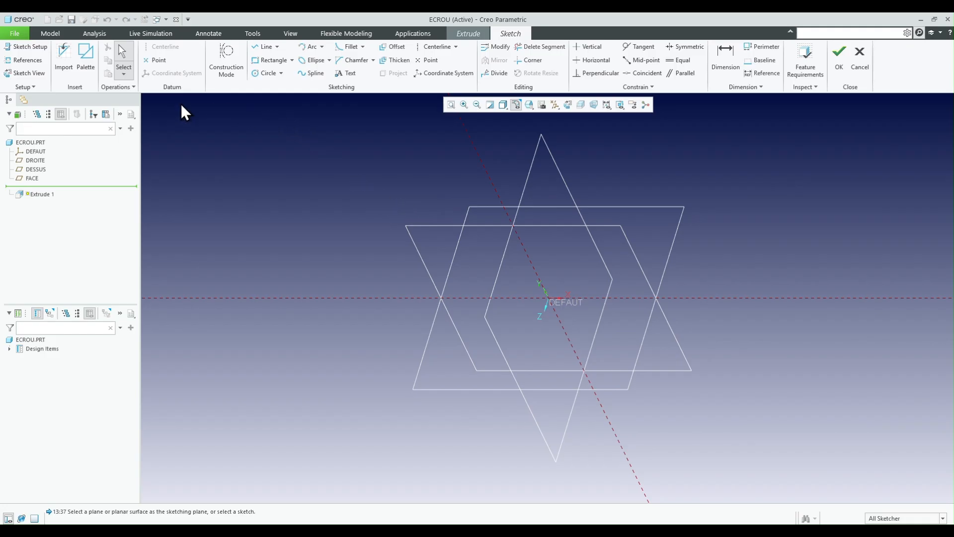
left_click(95, 62)
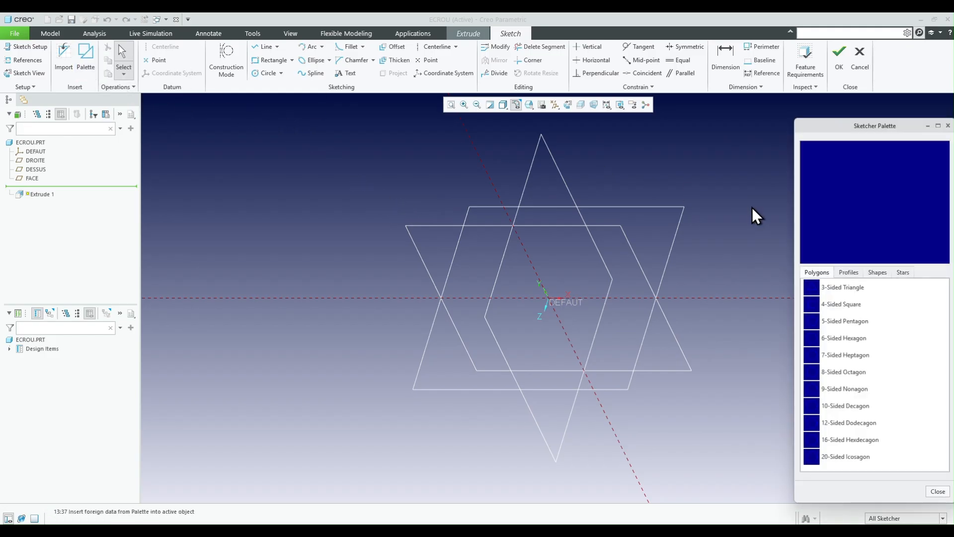
double_click(816, 340)
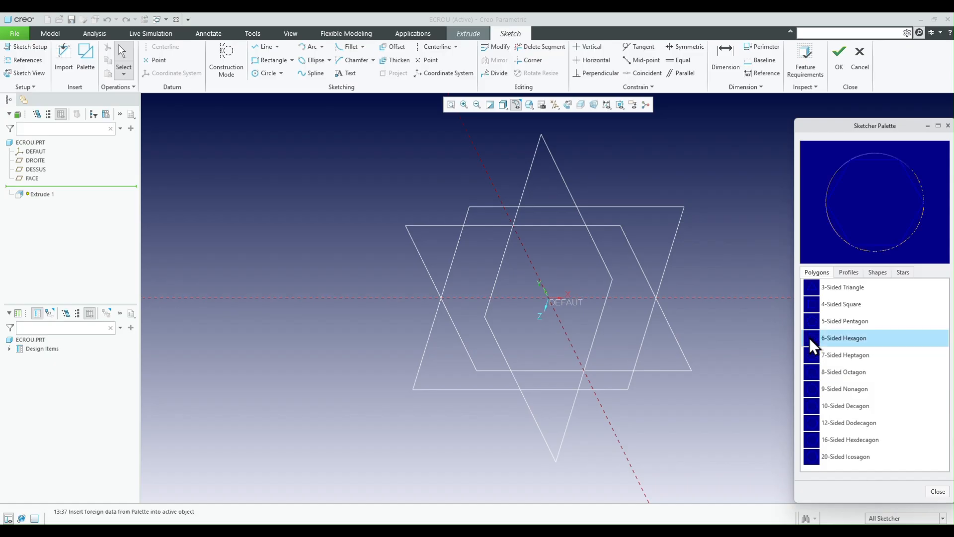
left_click(617, 172)
scroll(621, 174, "down", 3)
scroll(617, 169, "down", 2)
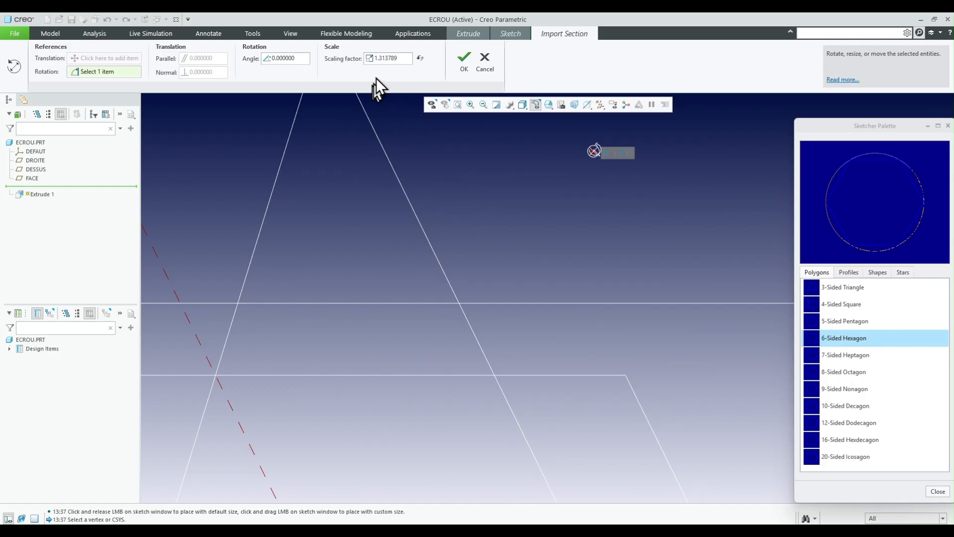
- Set the hexagon's scaling factor to 100 and place its centre on the origin of the DEFAUT coordinate system
left_click_drag(398, 59, 354, 58)
type("100")
key("Return")
scroll(535, 189, "up", 3)
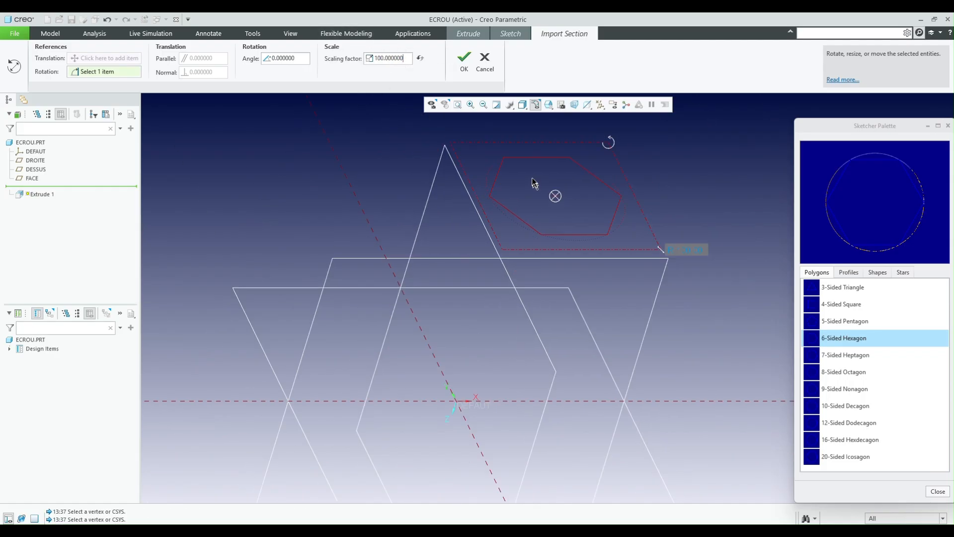
left_click_drag(552, 194, 472, 357)
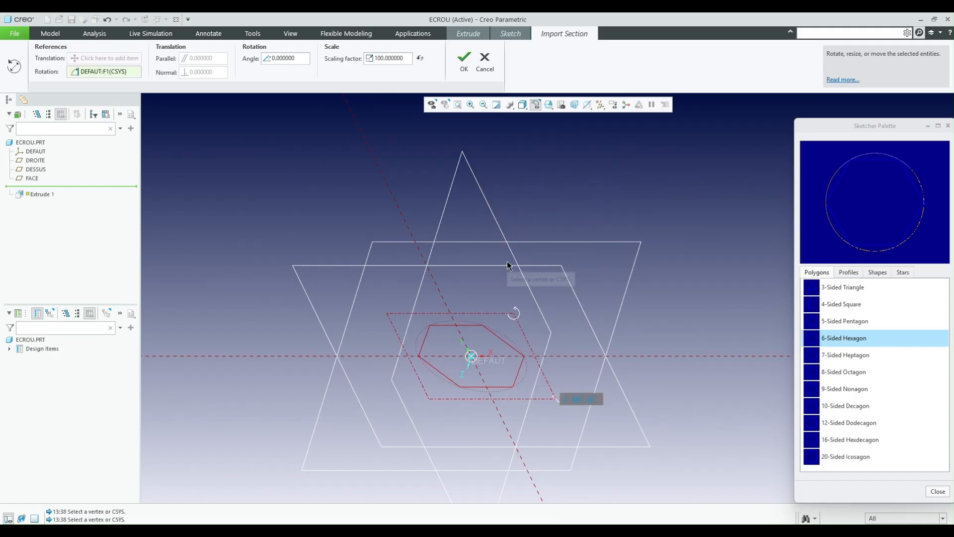
left_click(470, 61)
- Constrain the hexagon's centre point coincident with the sketch origin and close the shape palette
scroll(468, 390, "down", 3)
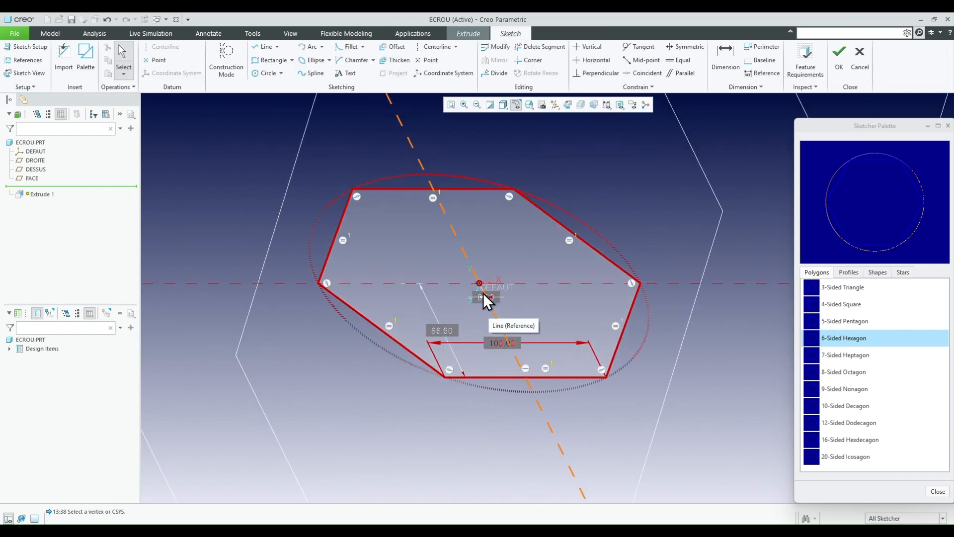
mouse_move(479, 283)
left_mouse_down()
mouse_move(516, 271)
mouse_move(508, 285)
left_mouse_up()
scroll(501, 281, "down", 1)
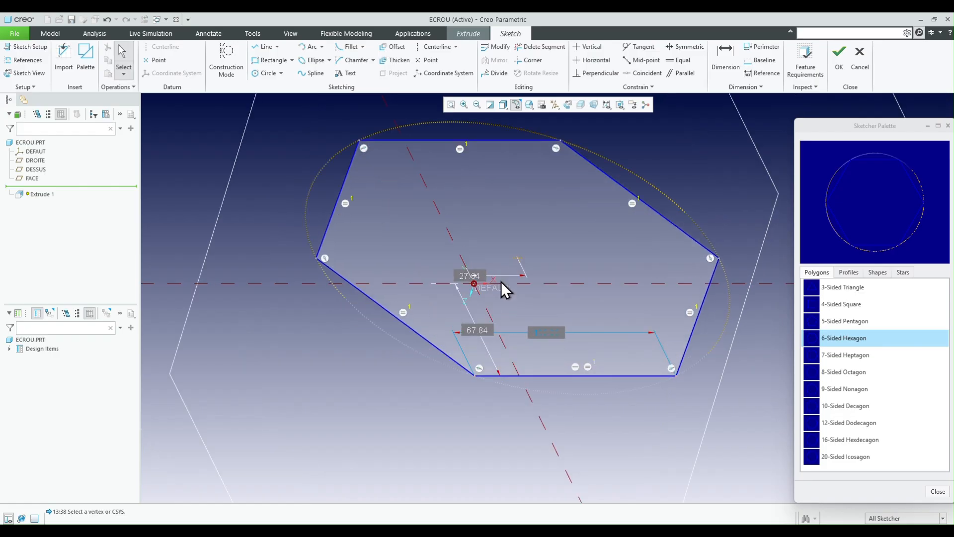
left_click(642, 73)
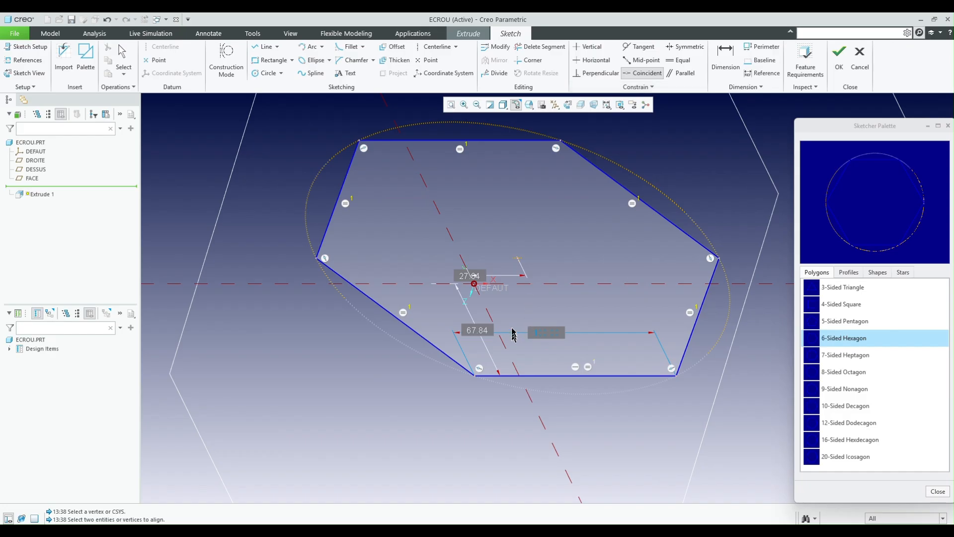
left_click(519, 260)
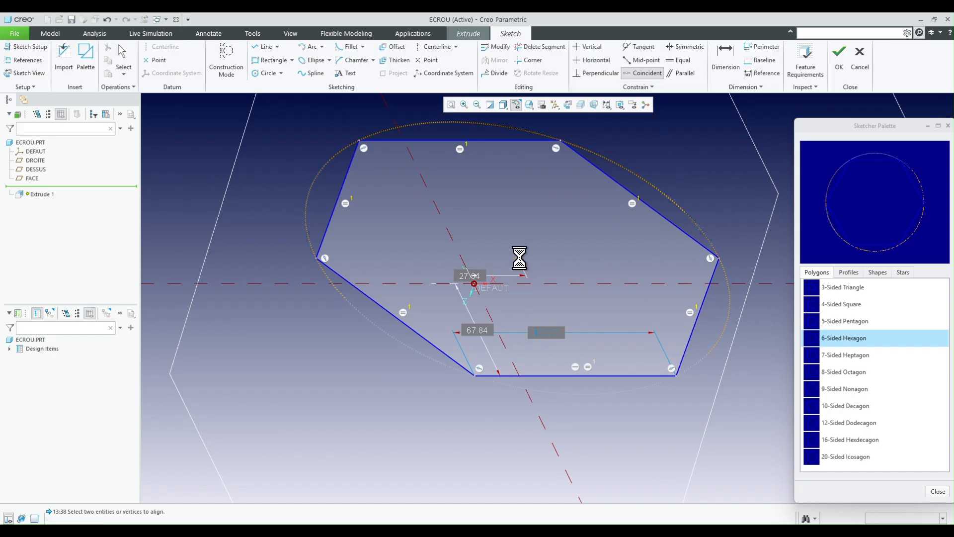
left_click(475, 285)
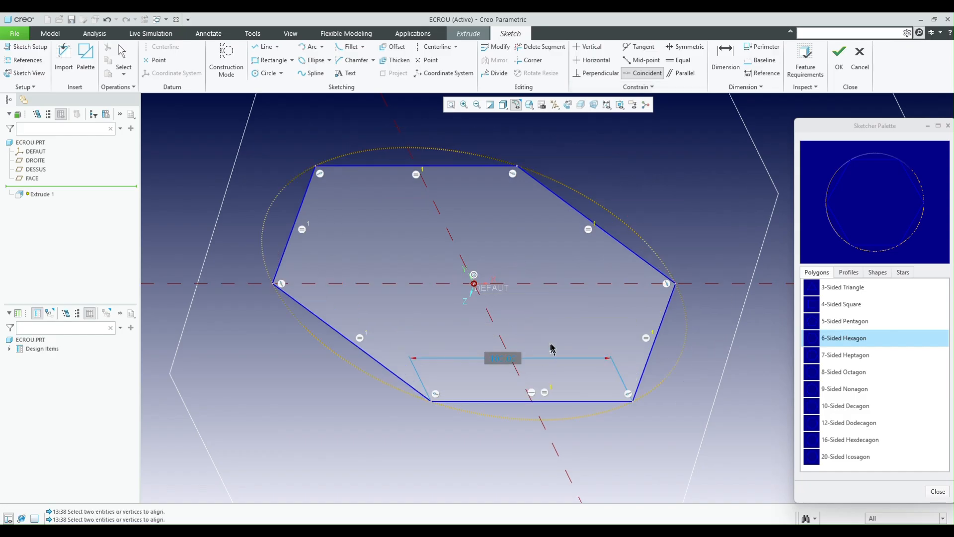
left_click(948, 129)
left_click(947, 127)
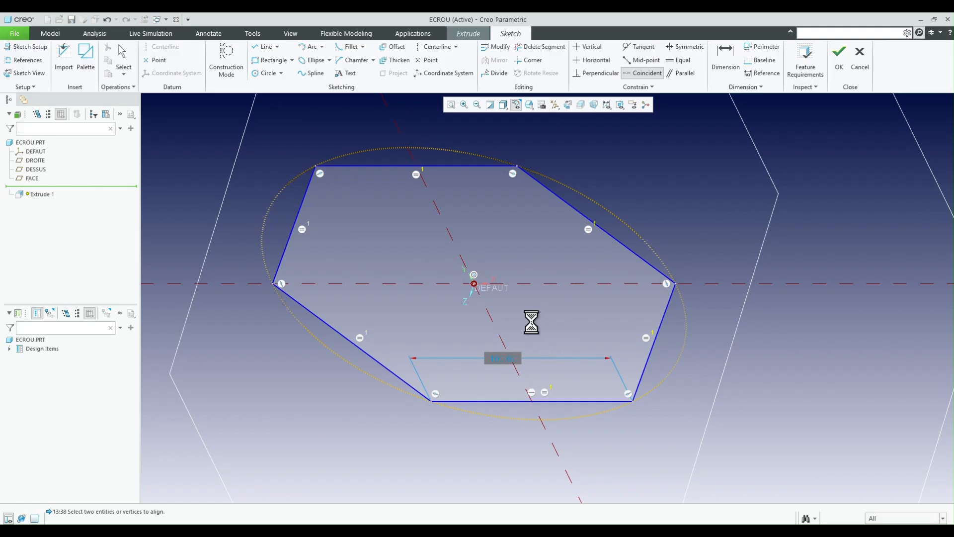
- Replace the hexagon's side-length dimension with an across-flats dimension between its two opposite horizontal sides
left_click(499, 360)
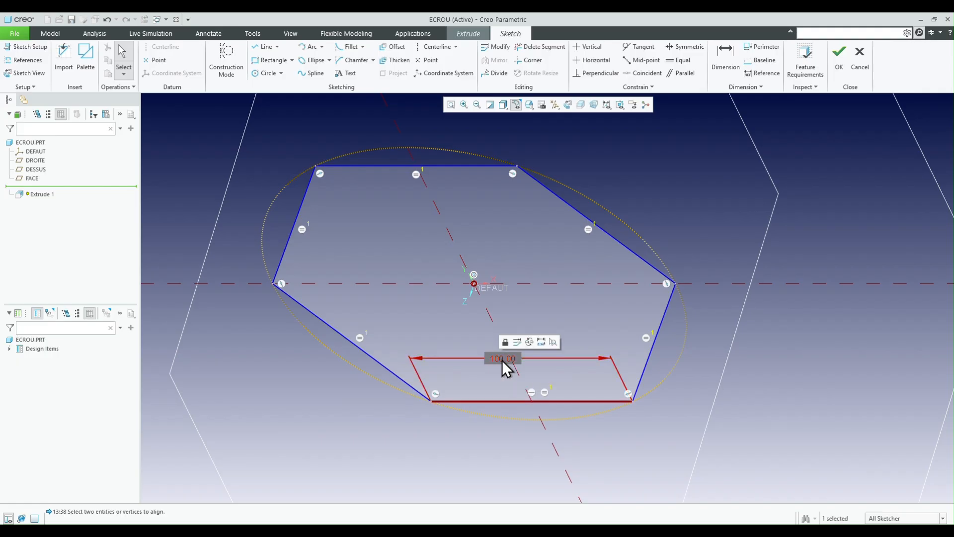
left_click(529, 342)
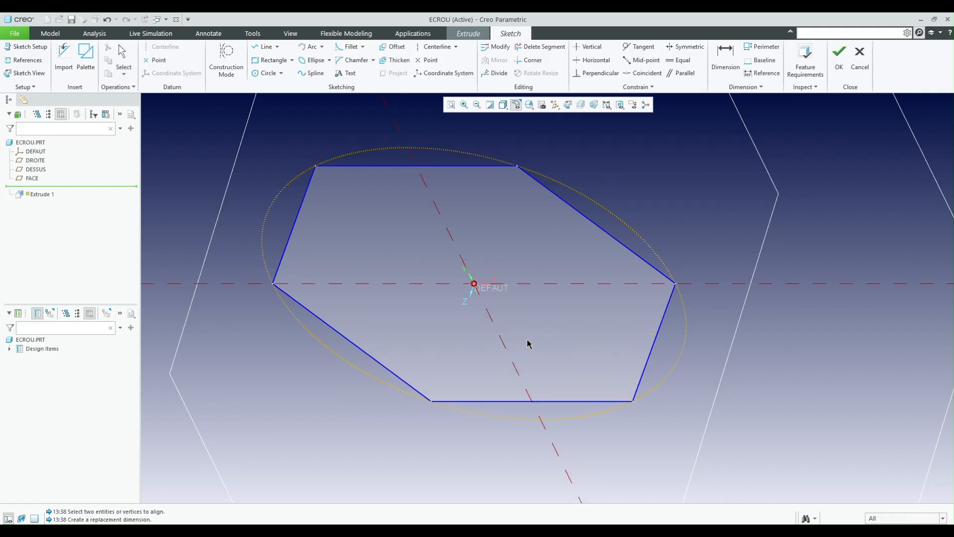
left_click(472, 166)
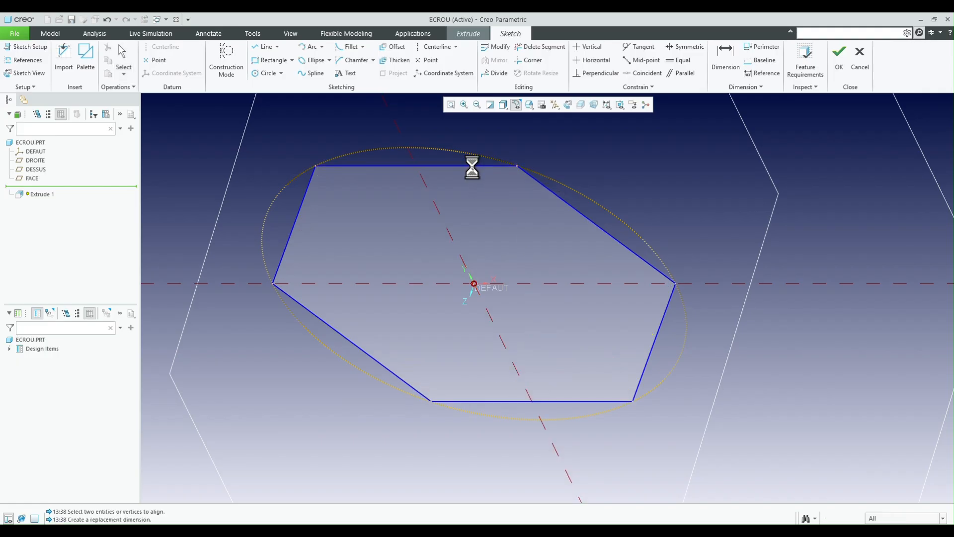
left_click(546, 402)
middle_click(760, 311)
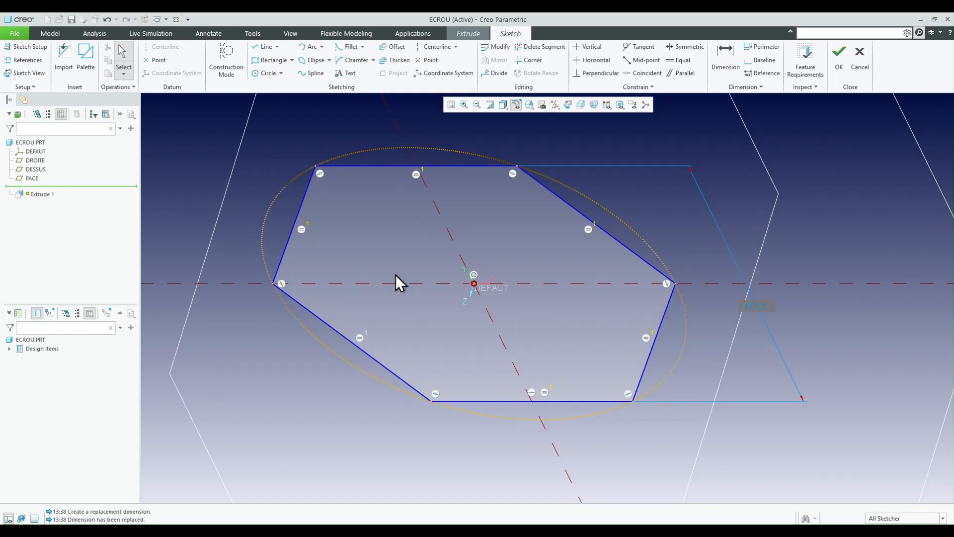
- Sketch a circle about 107 in diameter centred on the origin inside the hexagon and convert it to construction geometry
right_click(385, 251)
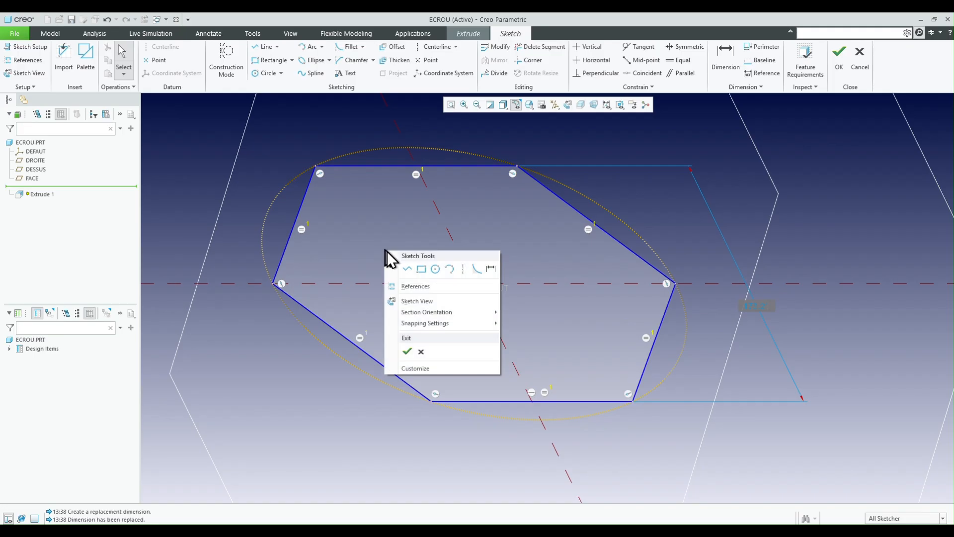
left_click(435, 268)
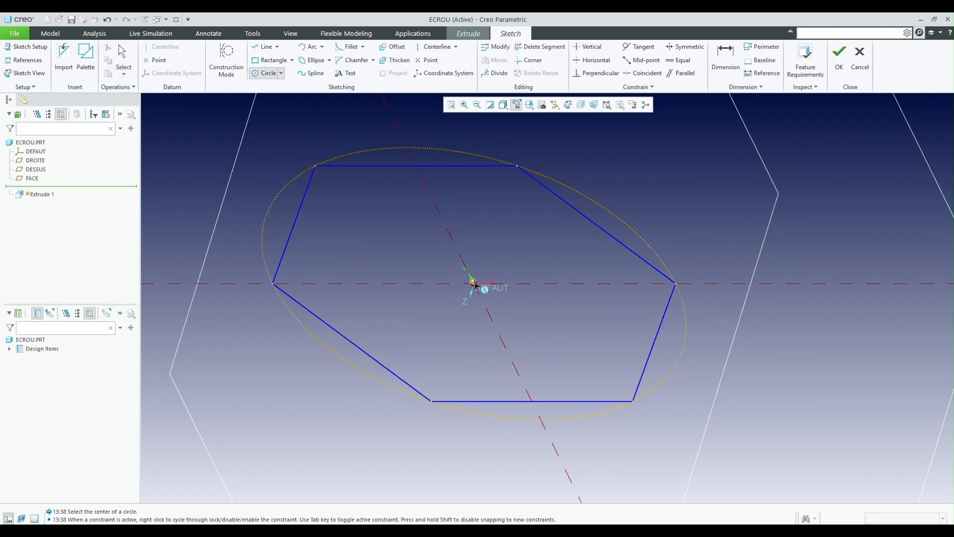
left_click(477, 288)
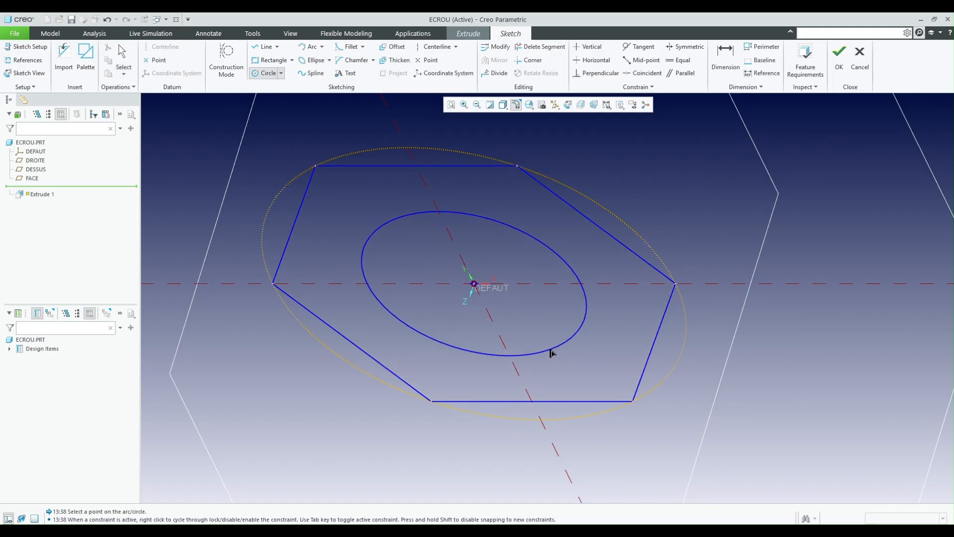
left_click(450, 219)
middle_click(450, 220)
right_click(402, 200)
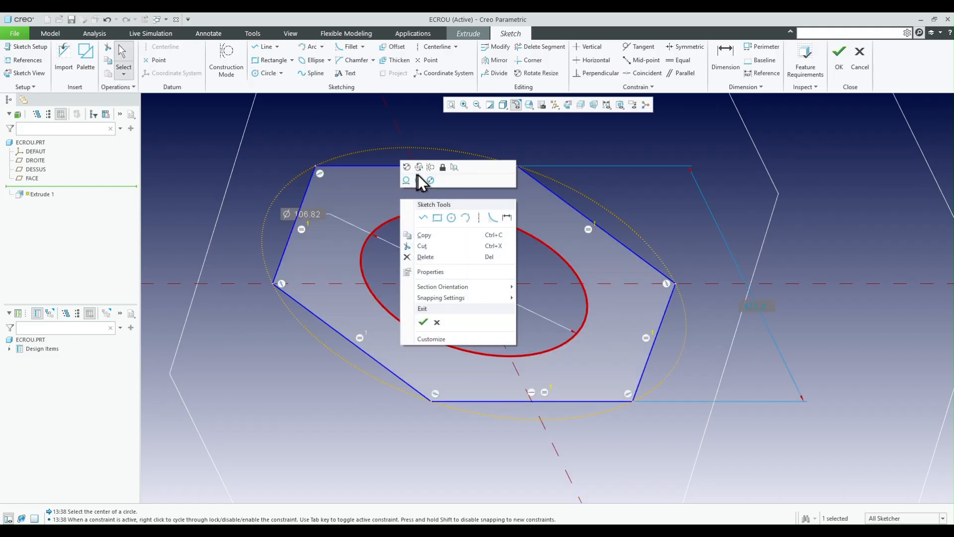
left_click(429, 179)
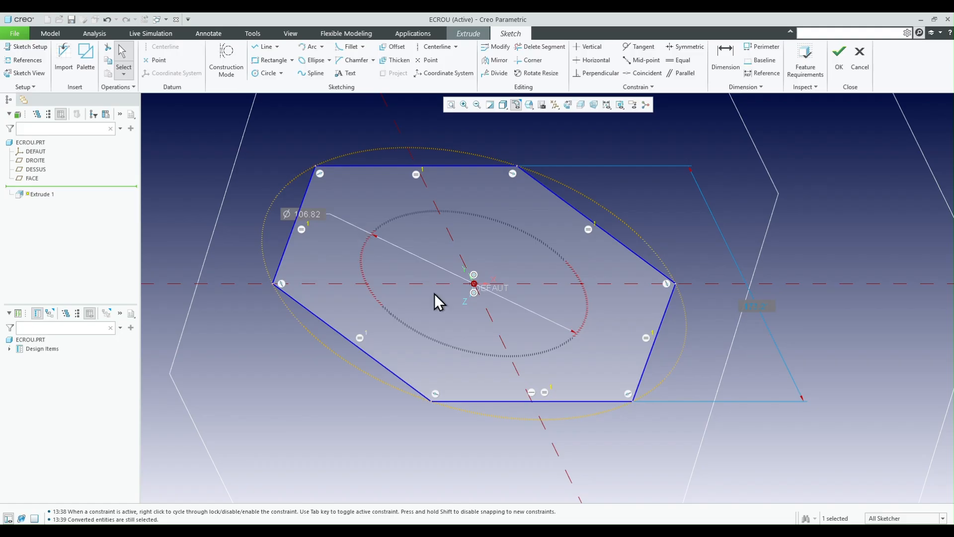
- Sketch a smaller solid circle about 71 in diameter centred on the origin and move its diameter dimension clear of the other one
scroll(584, 368, "up", 1)
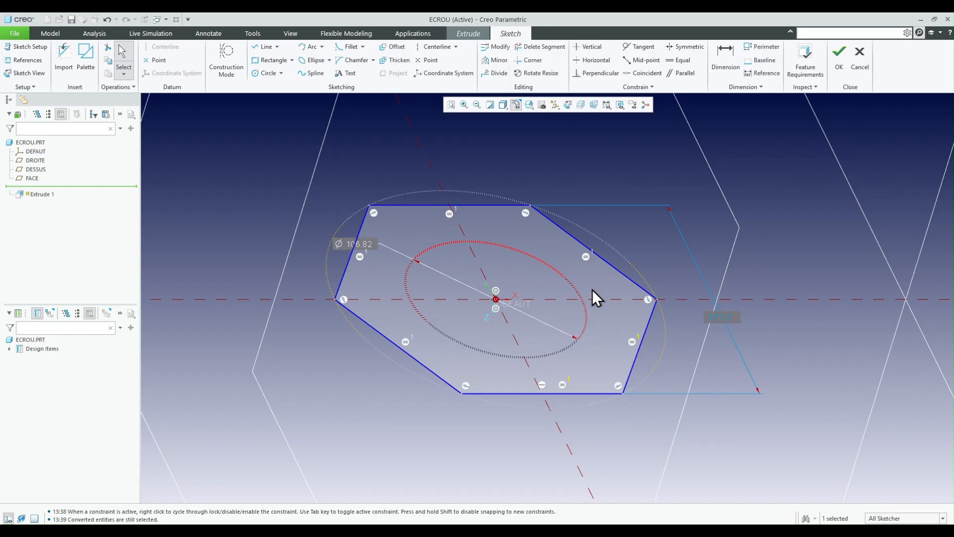
right_click(506, 162)
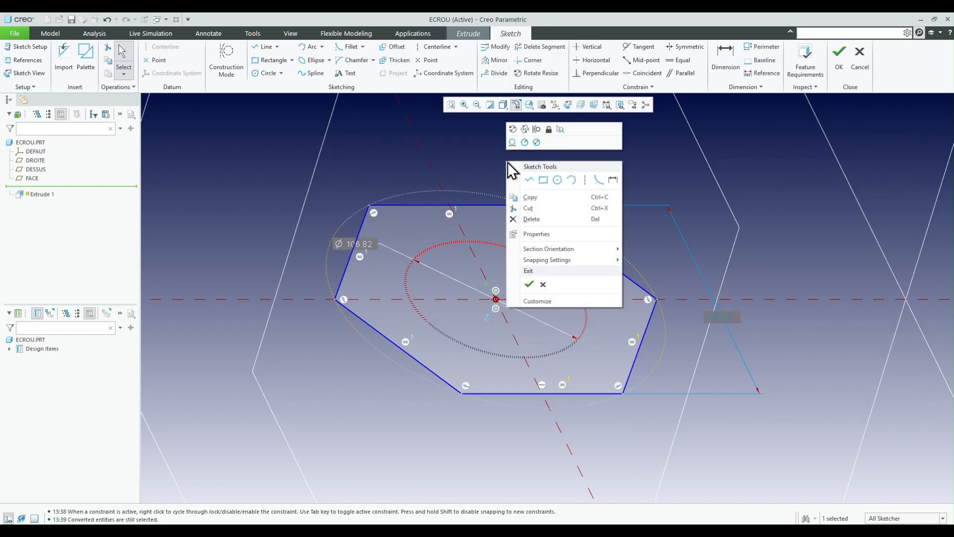
left_click(558, 183)
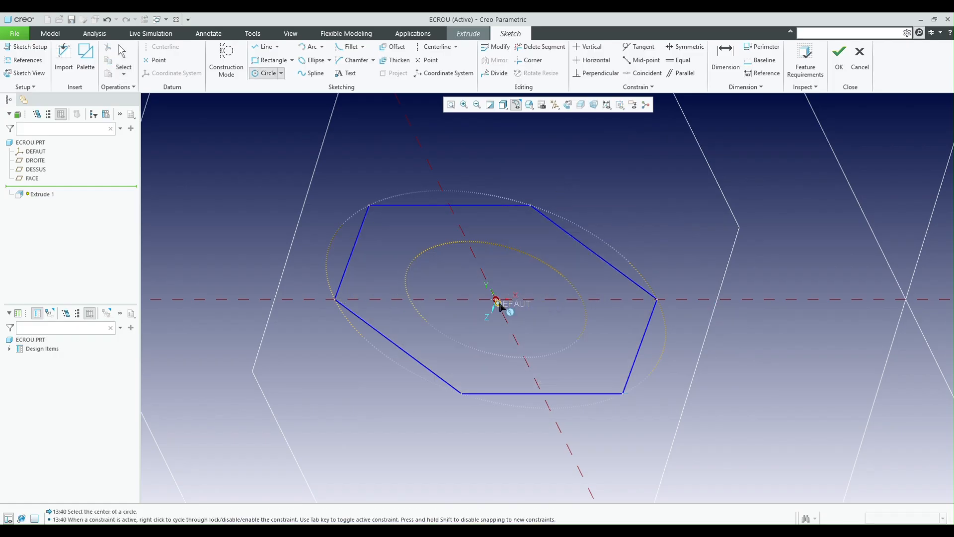
scroll(497, 302, "up", 4)
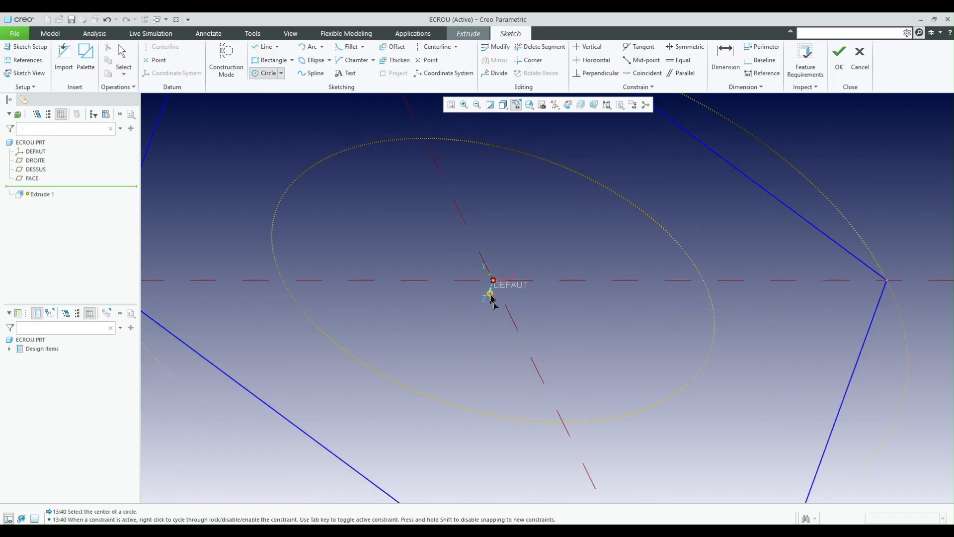
left_click(496, 299)
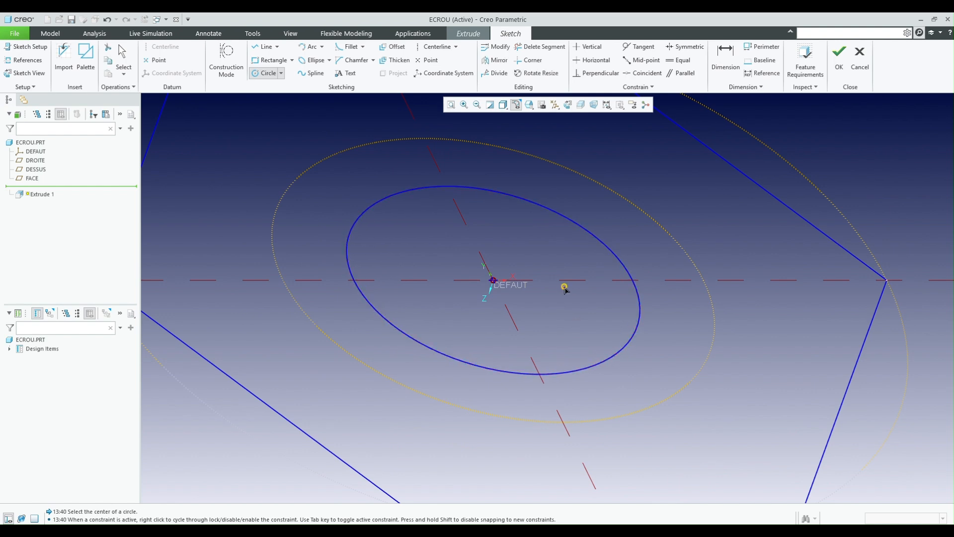
left_click(572, 356)
scroll(572, 356, "down", 1)
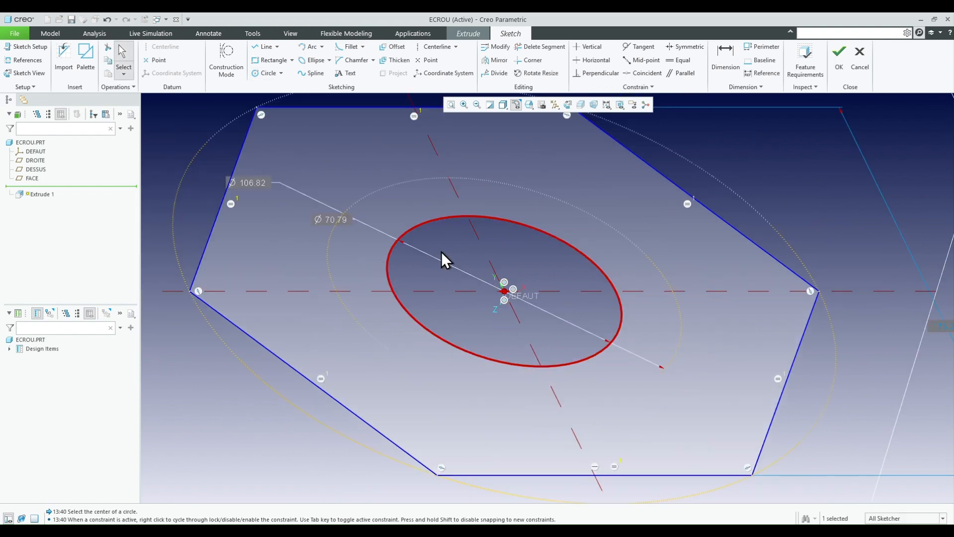
left_click_drag(334, 220, 319, 276)
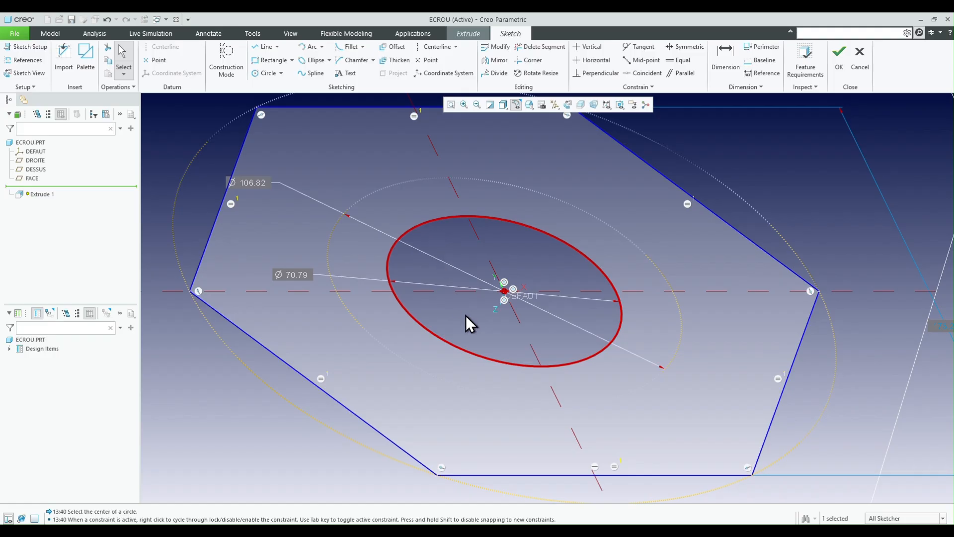
- Finish the section sketch and extrude the hexagon with its central hole as a solid to a depth of 79
middle_click_drag(467, 315, 592, 257)
left_click(839, 58)
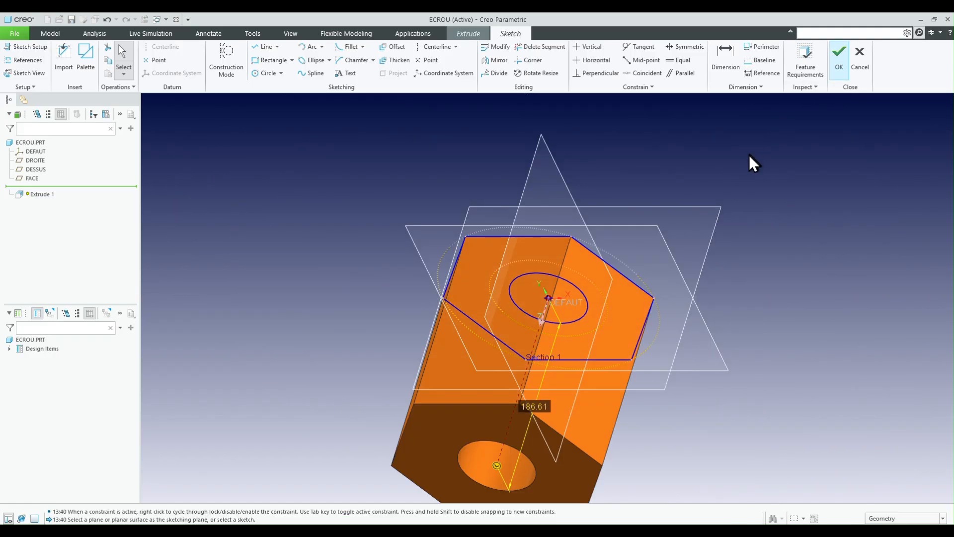
left_click_drag(497, 466, 527, 368)
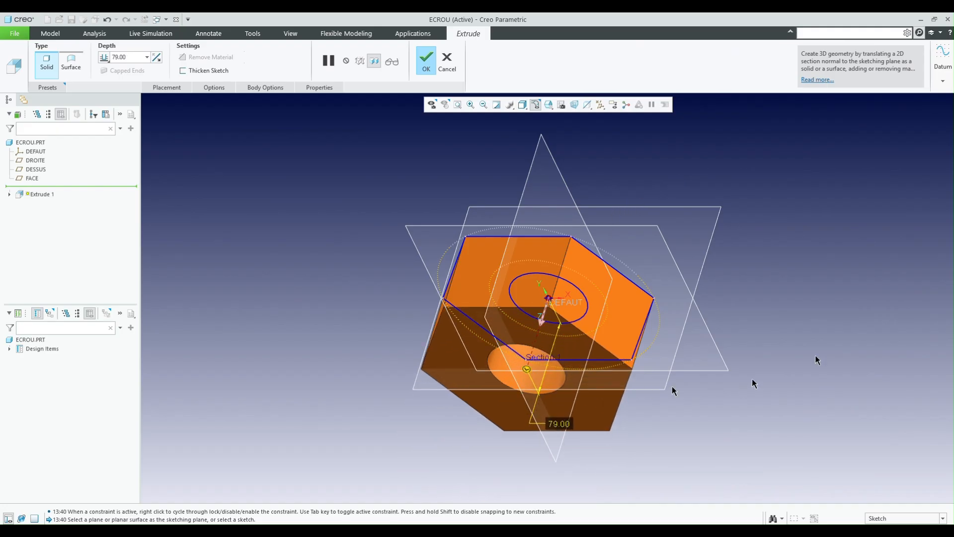
middle_click(808, 264)
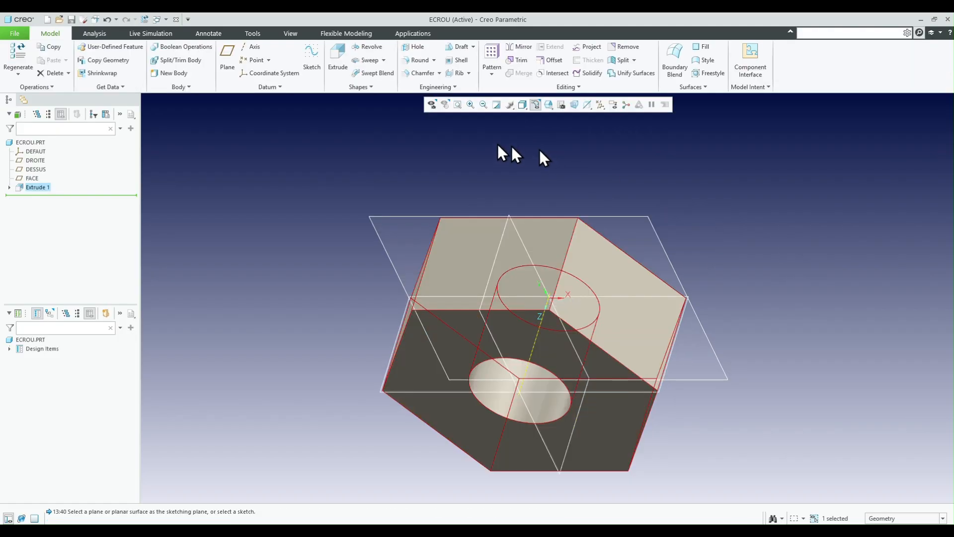
- Start a revolve feature with its section sketched on the DROITE datum plane
left_click(476, 181)
mouse_move(605, 320)
middle_mouse_down()
mouse_move(624, 222)
mouse_move(597, 211)
mouse_move(595, 227)
mouse_move(611, 205)
mouse_move(591, 215)
middle_mouse_up()
scroll(611, 205, "down", 1)
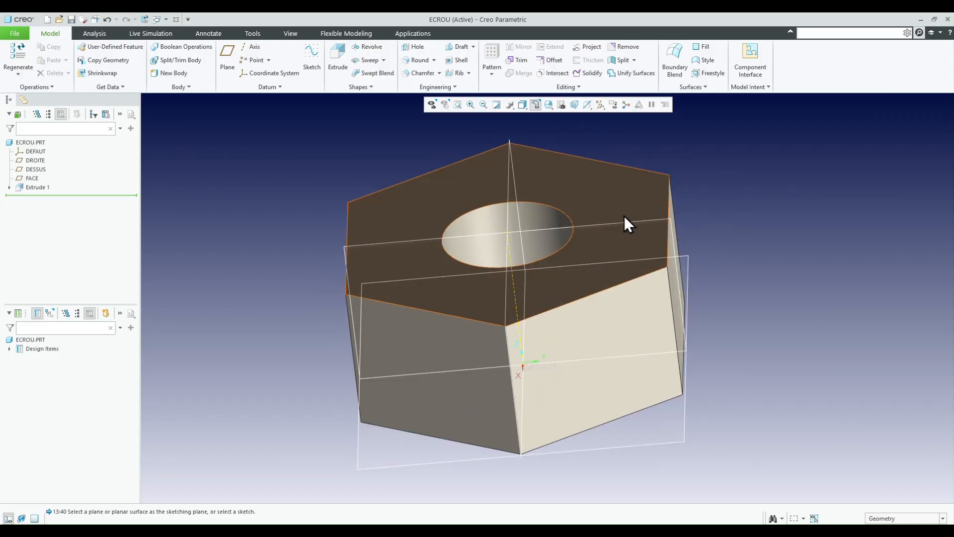
left_click(545, 229)
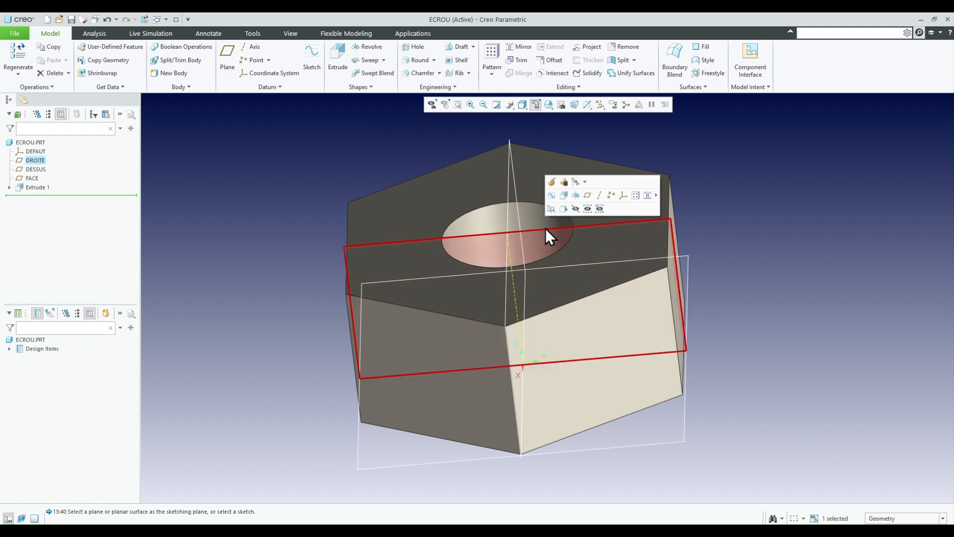
left_click(576, 196)
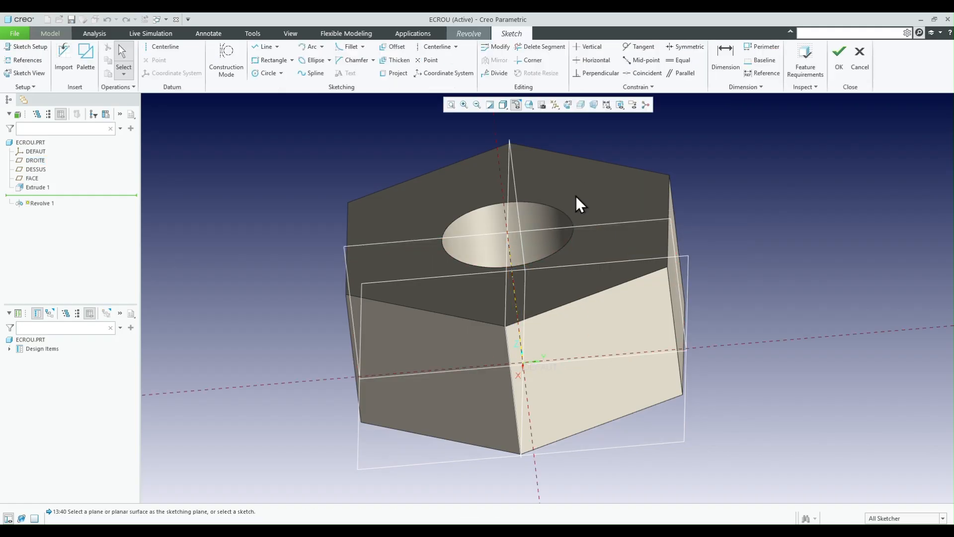
- Start a line chain and add the hexagon's top face and the adjoining flat side face as sketch references
right_click(744, 195)
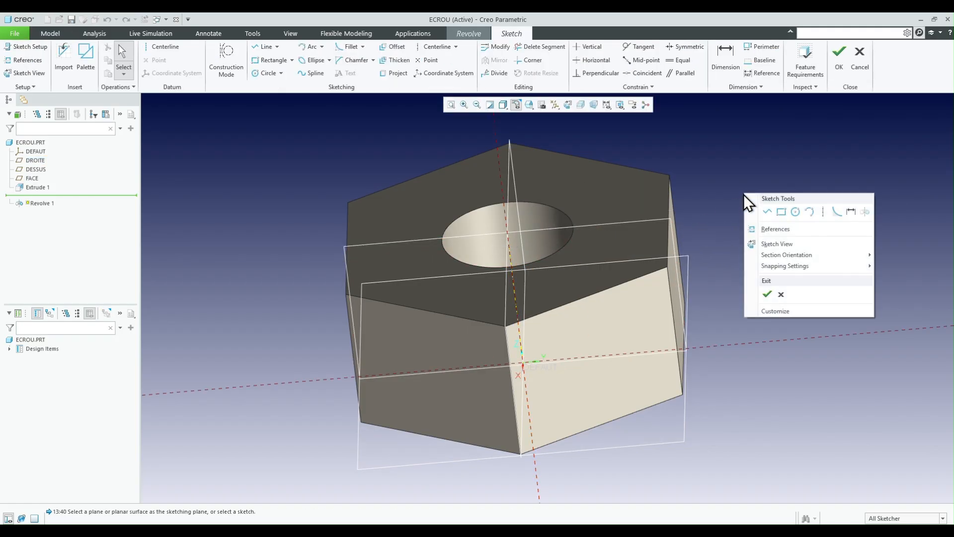
left_click(768, 212)
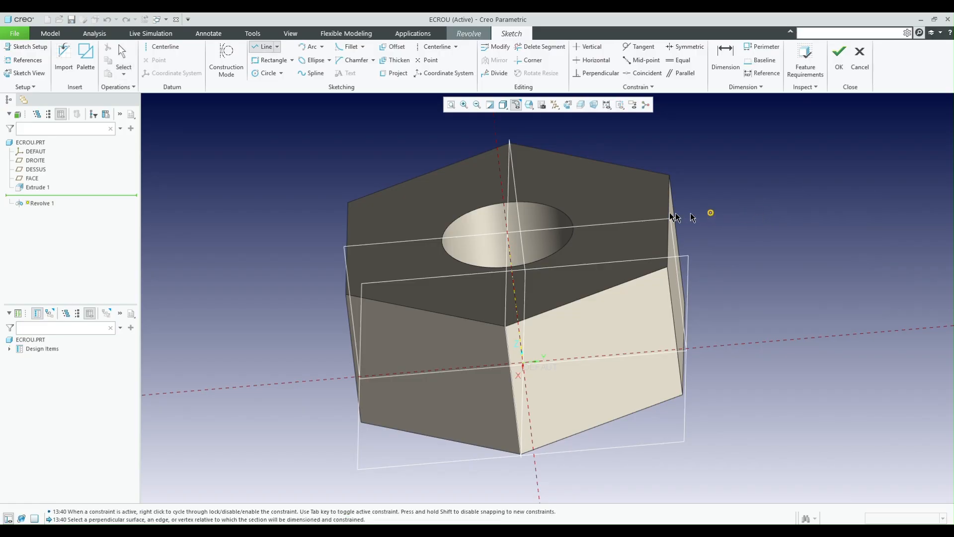
left_click(625, 210)
middle_click_drag(676, 246, 656, 253)
left_click(715, 269)
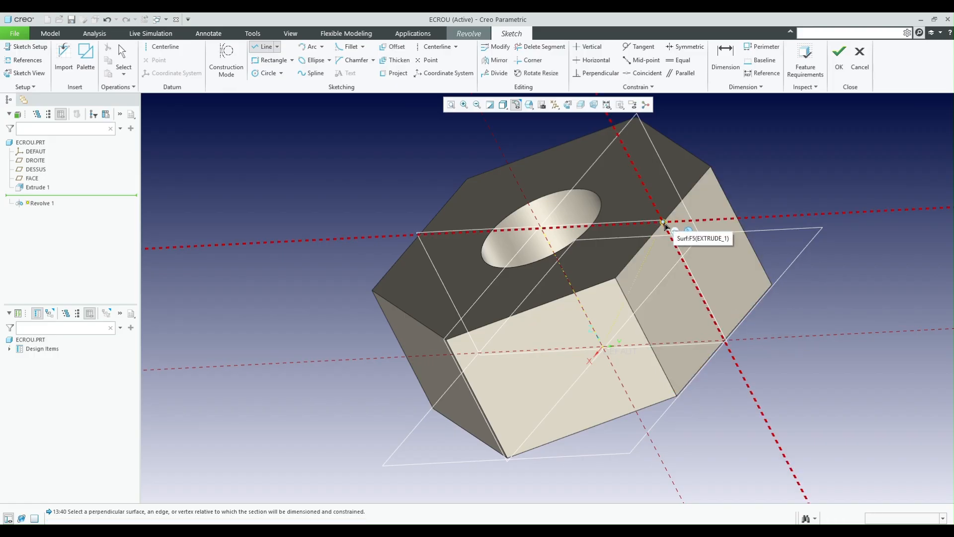
- Draw a closed triangle from the side face's upper edge out past the body, back to its lower edge and up along the face
left_click(666, 222)
left_click(816, 256)
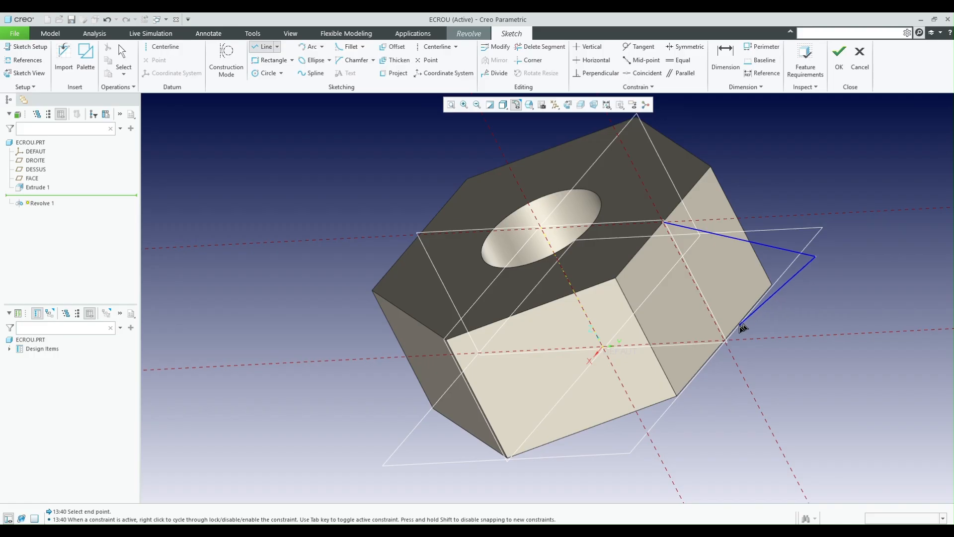
left_click(725, 341)
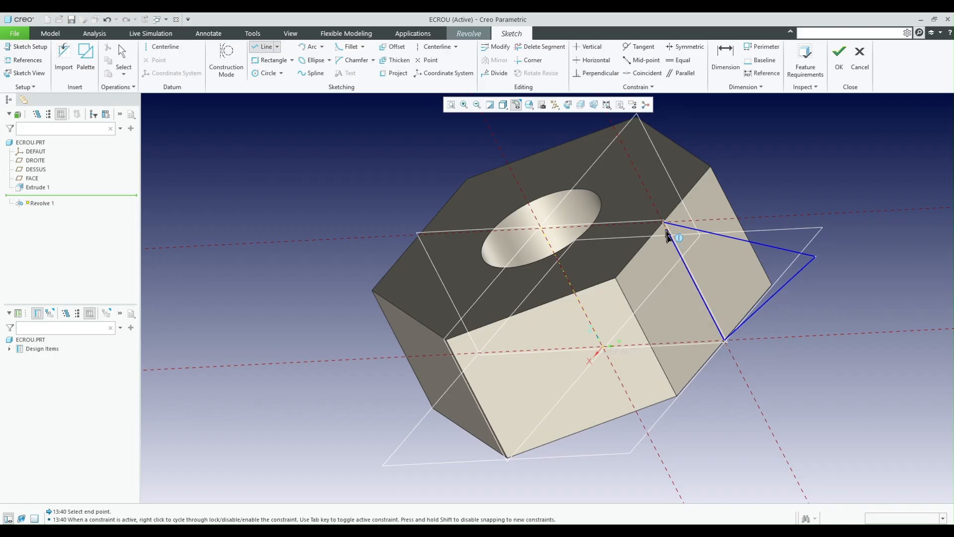
left_click(665, 222)
middle_click(808, 146)
middle_click(804, 147)
- Constrain the triangle's three sides to equal length
right_click(804, 148)
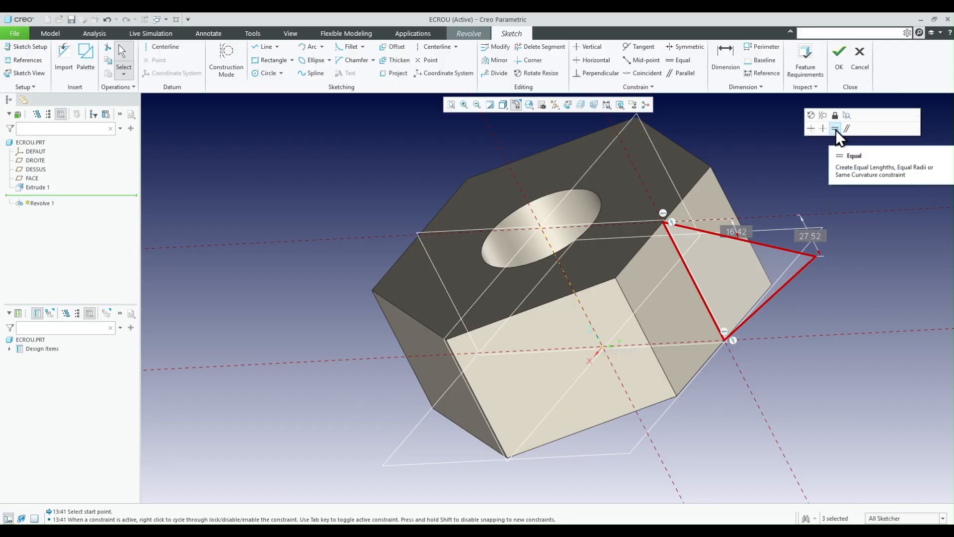
left_click(836, 129)
mouse_move(827, 188)
middle_mouse_down()
mouse_move(852, 199)
mouse_move(835, 188)
mouse_move(841, 193)
middle_mouse_up()
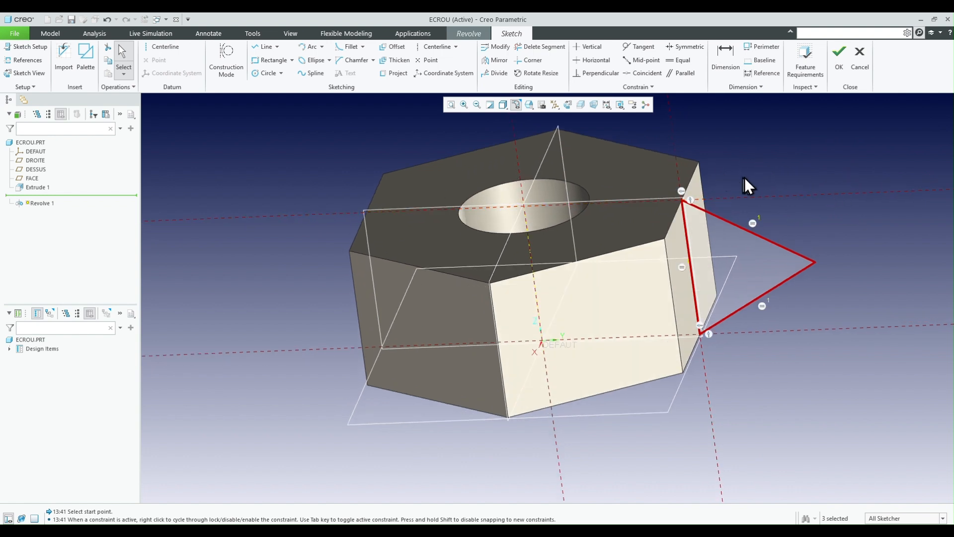
left_click(816, 188)
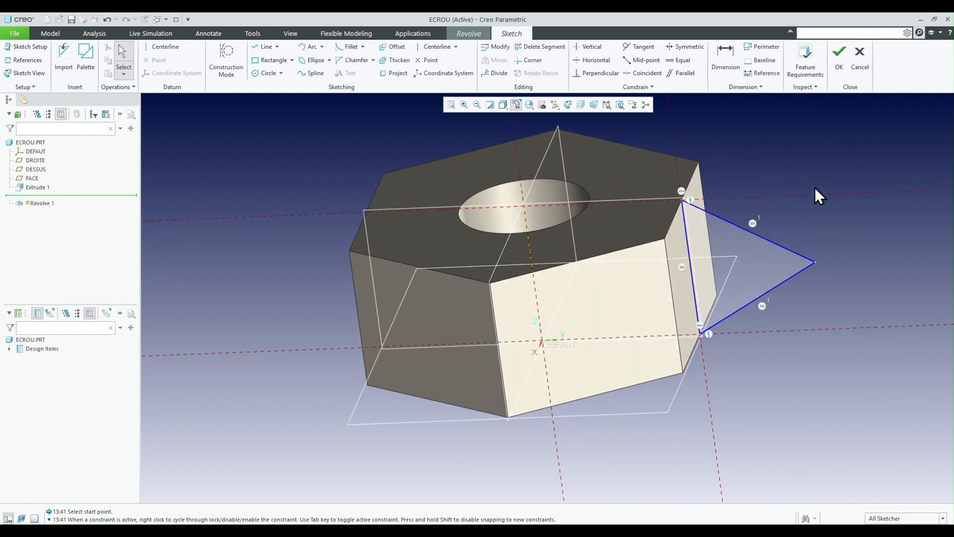
- Convert the triangle side lying on the hexagon's side face to construction geometry and finish the sketch
left_click(688, 249)
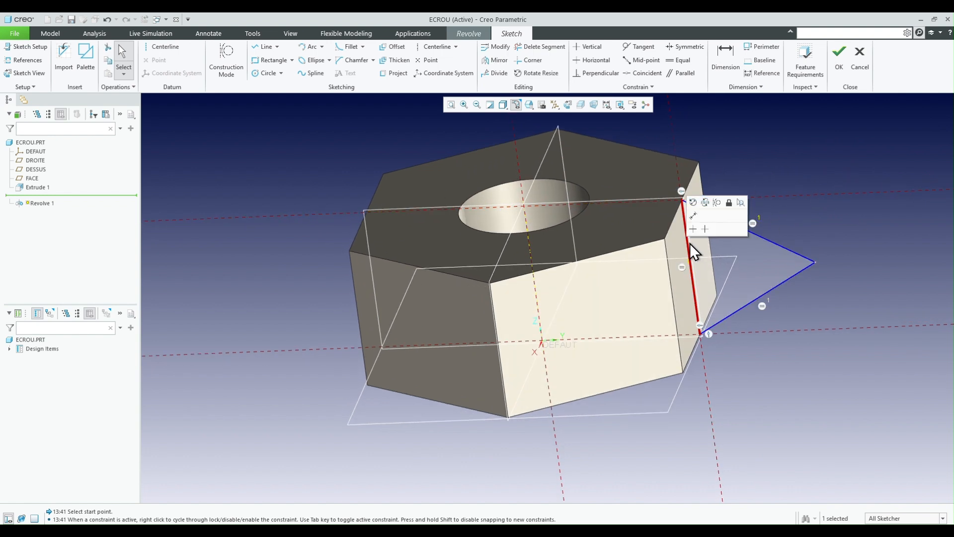
left_click(717, 203)
mouse_move(726, 172)
middle_mouse_down()
mouse_move(710, 188)
mouse_move(718, 187)
mouse_move(696, 265)
mouse_move(758, 208)
middle_mouse_up()
right_click(711, 182)
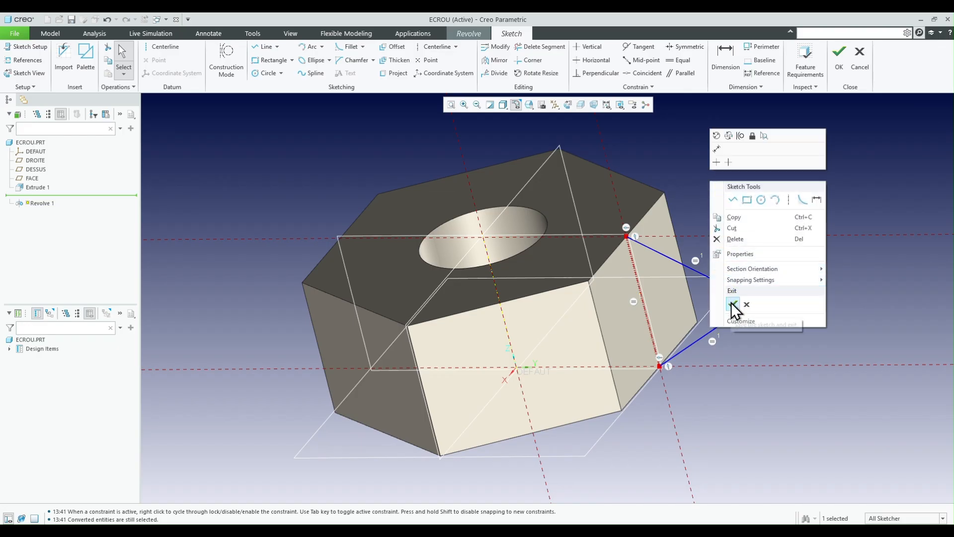
left_click(732, 302)
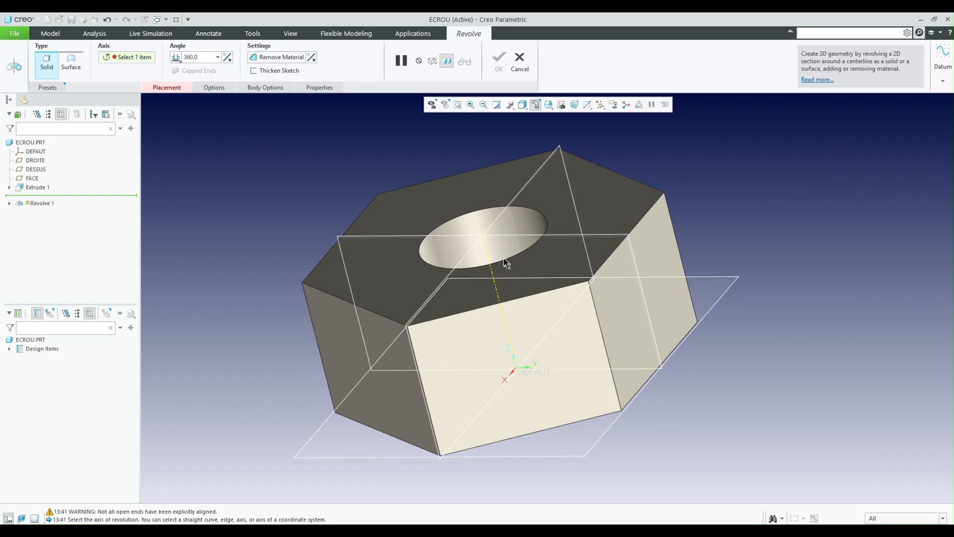
- Revolve the section 360° about the hole's axis as a material removal, flipping the cut side to chamfer the nut's outer corners
left_click(487, 261)
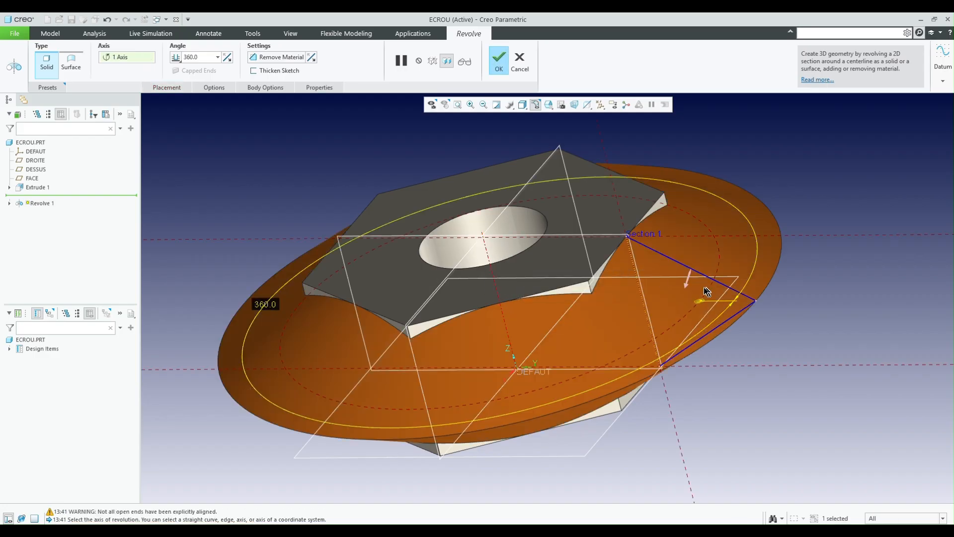
left_click(688, 286)
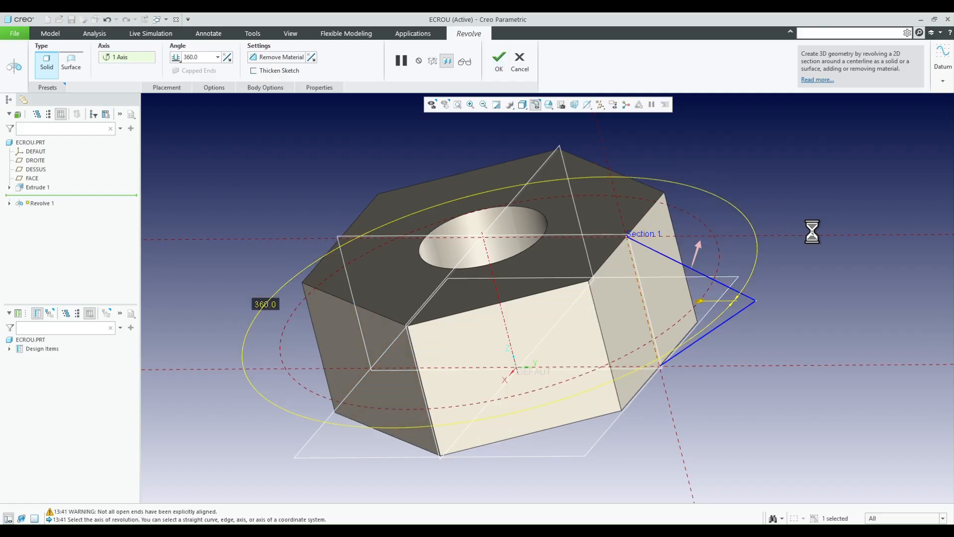
right_click(806, 217)
left_click(825, 183)
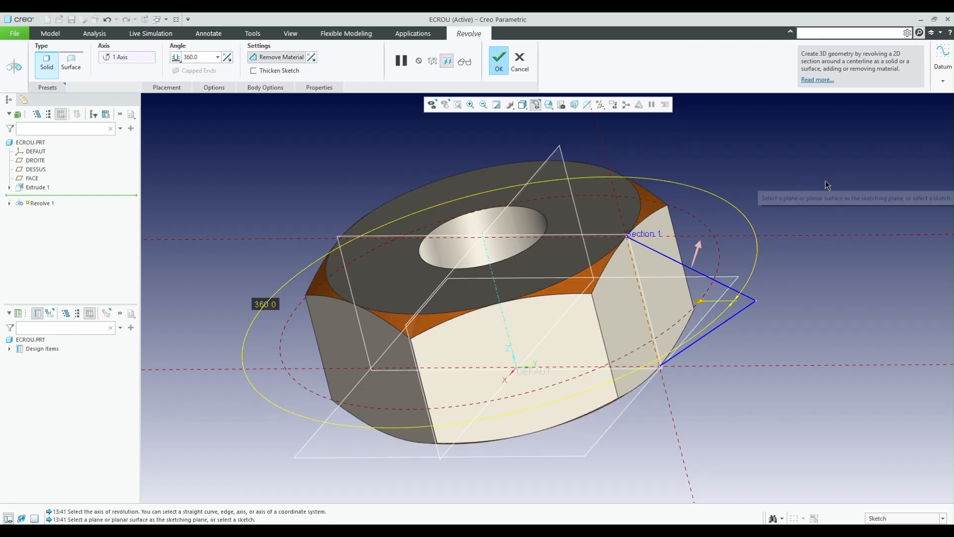
middle_click_drag(624, 278, 585, 198)
left_click(494, 59)
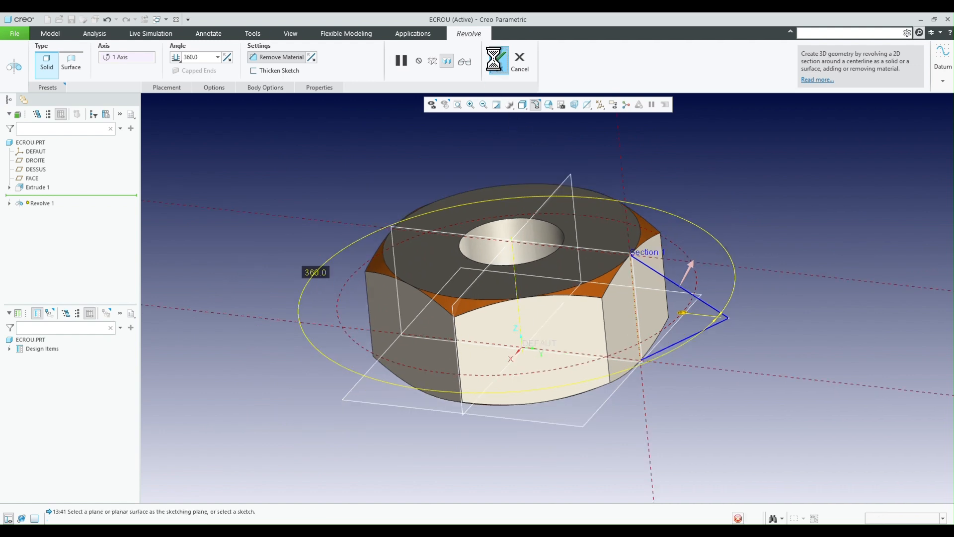
scroll(599, 214, "up", 2)
mouse_move(598, 214)
middle_mouse_down()
mouse_move(620, 201)
mouse_move(666, 220)
mouse_move(607, 209)
middle_mouse_up()
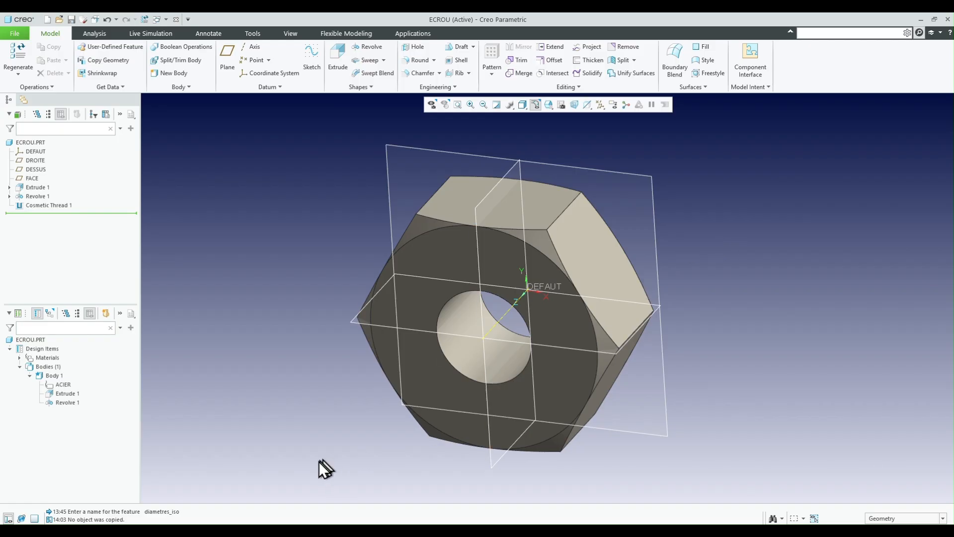
- Switch to Excel and examine the size tables on the pas métriques, Têtes H and Diamétres et Longueurs Iso sheets
key("alt+Tab")
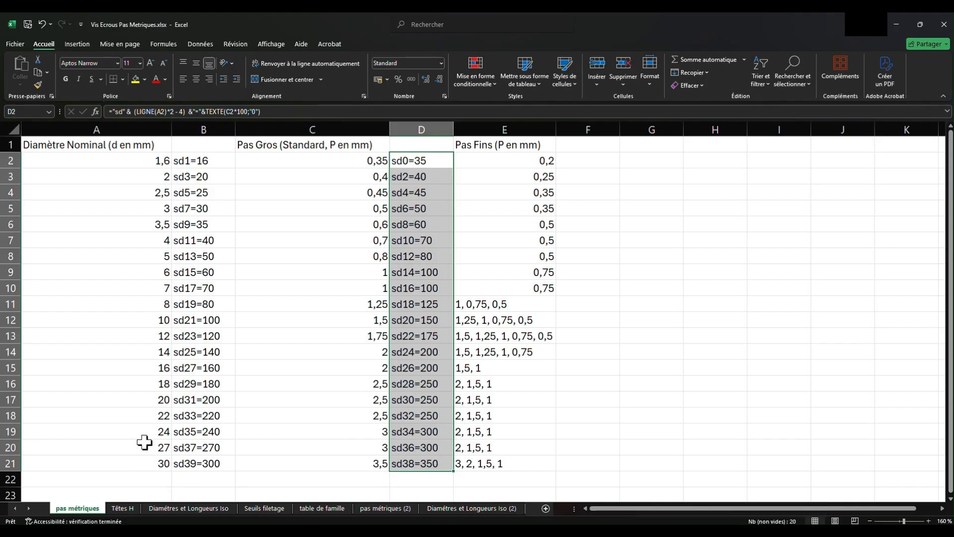
left_click(122, 508)
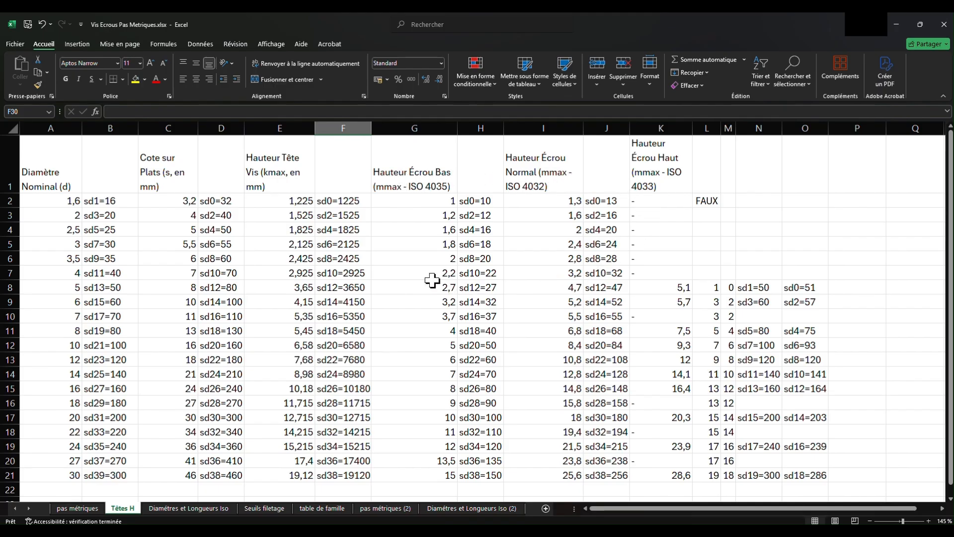
left_click(178, 512)
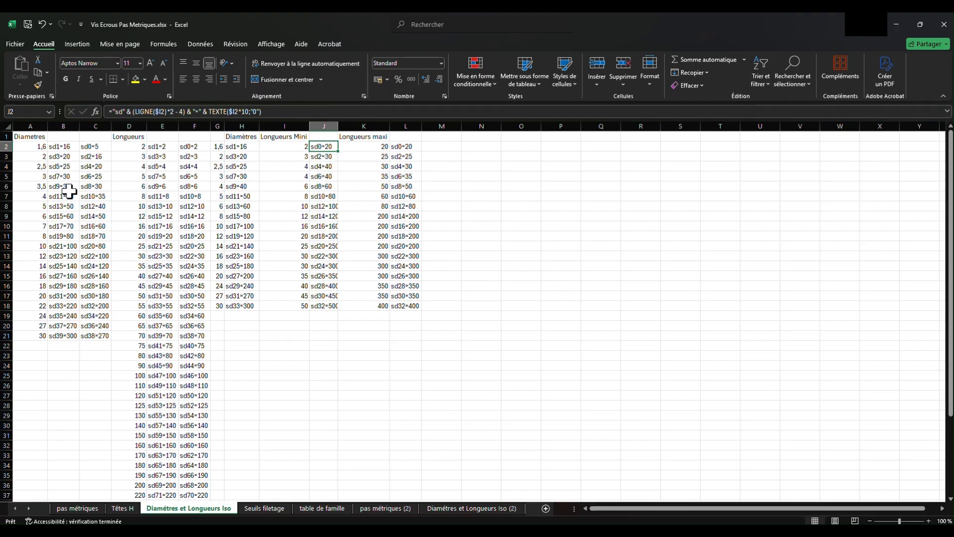
scroll(68, 190, "up", 3, "ctrl")
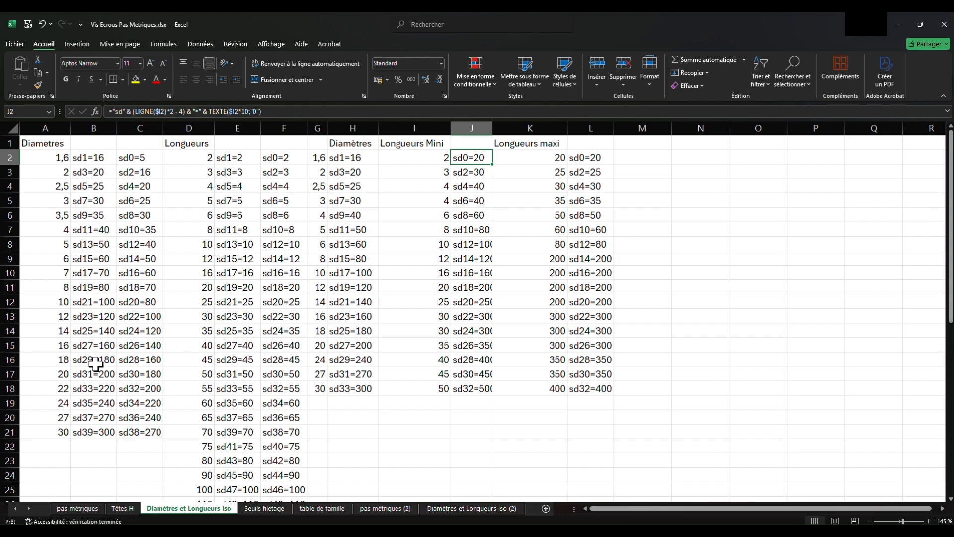
- Switch back to Creo Parametric and create a datum graph feature named diametres_iso
mouse_move(216, 529)
left_click(223, 478)
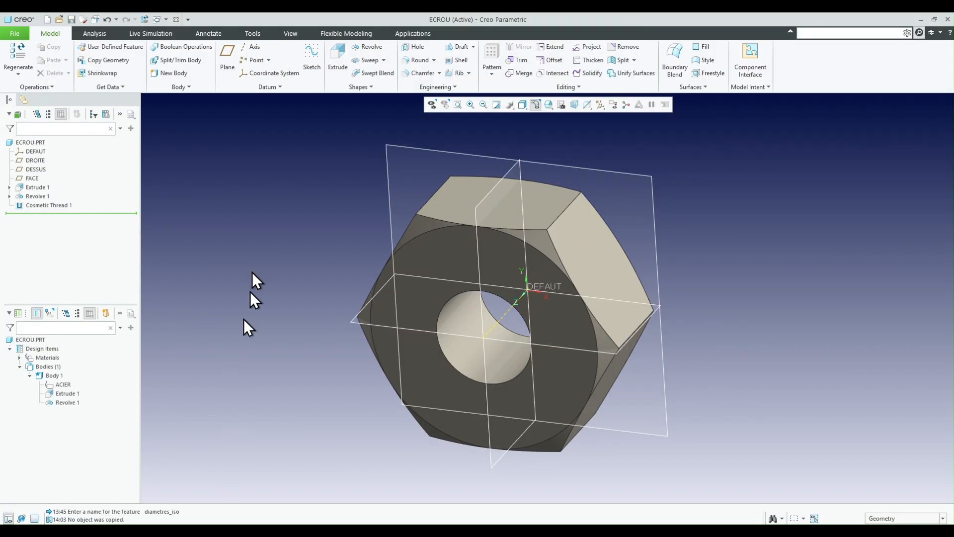
left_click(271, 87)
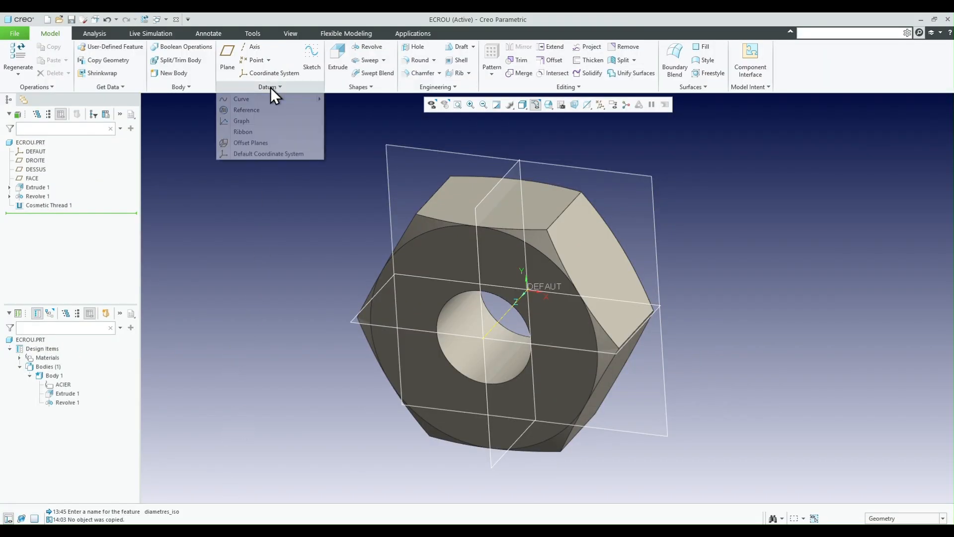
left_click(244, 121)
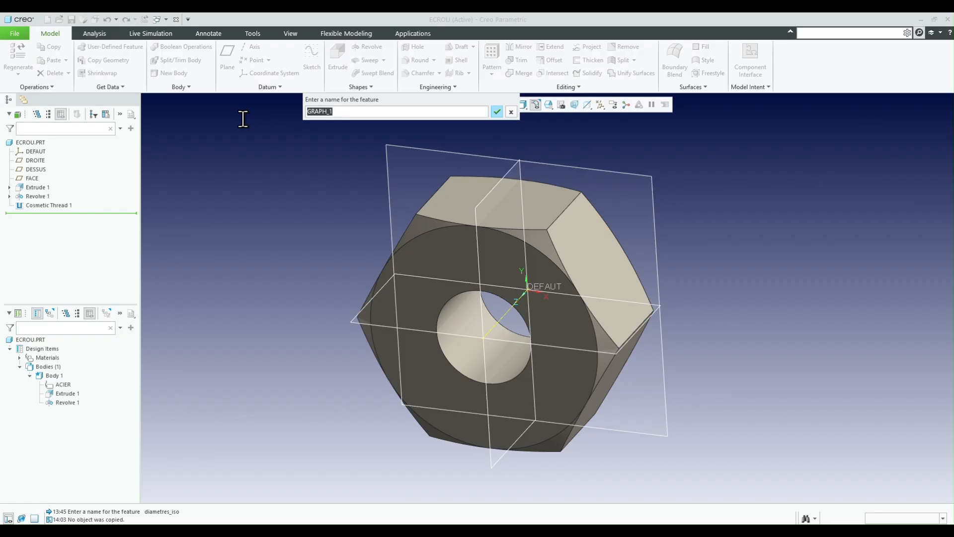
type("diametres_iso")
left_click(496, 112)
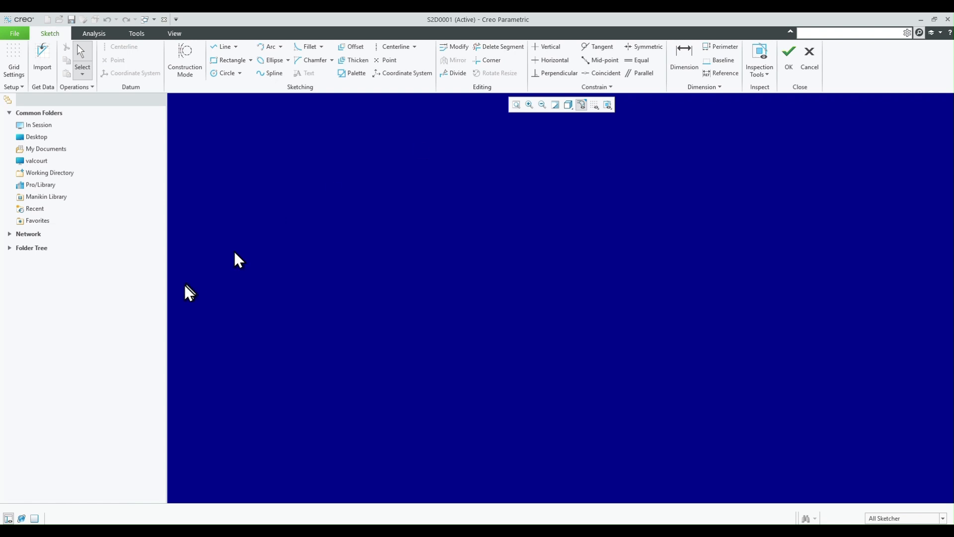
- Draw a horizontal and a vertical centerline crossing near the lower-left corner of the graph sketch
right_click(314, 395)
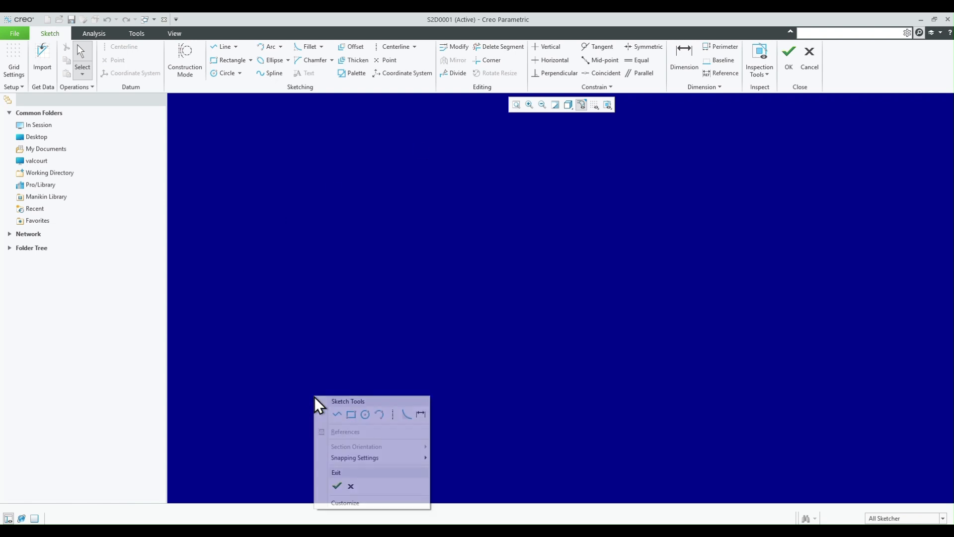
left_click(393, 413)
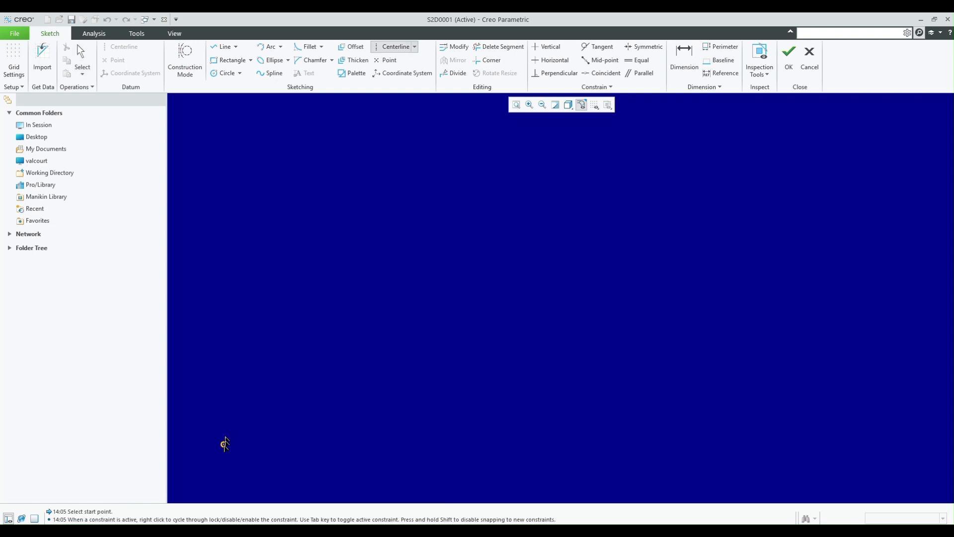
left_click(224, 456)
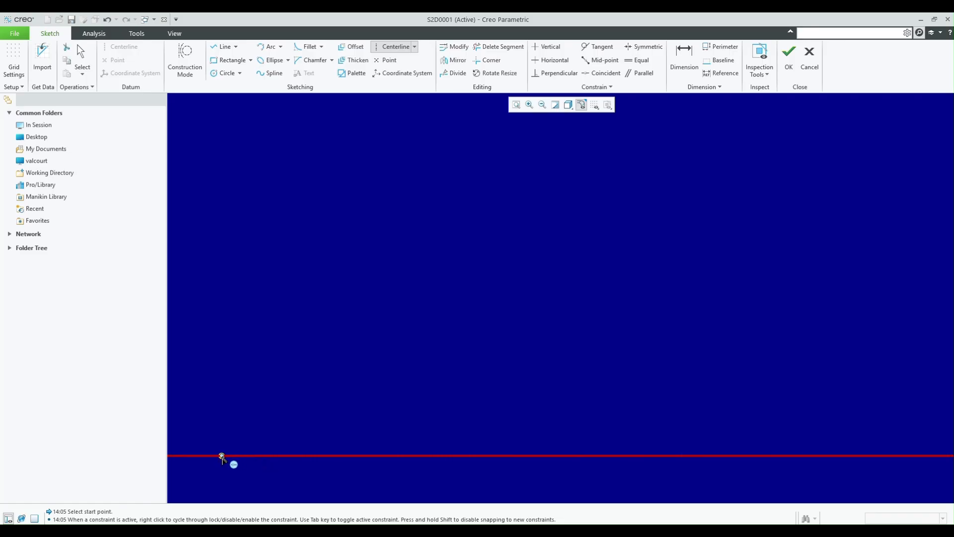
left_click(221, 409)
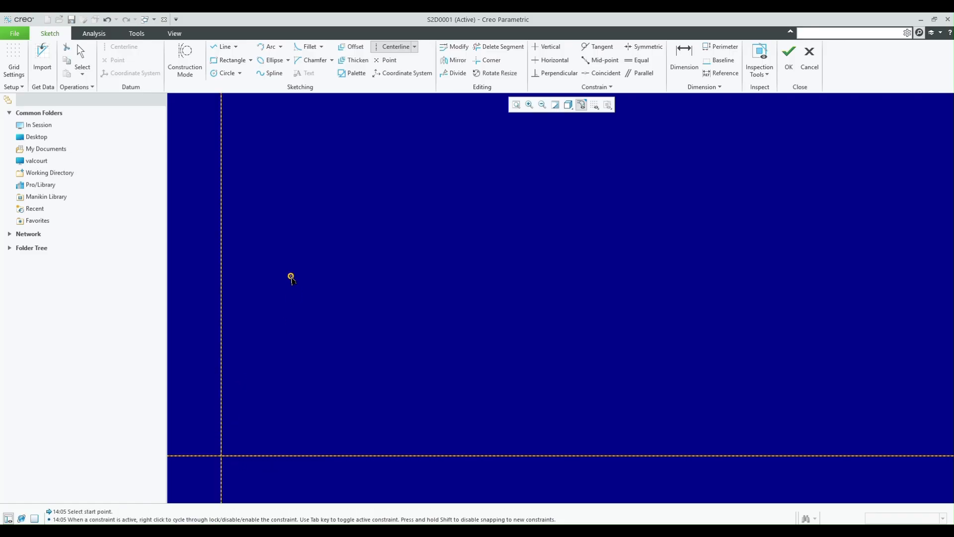
middle_click(291, 276)
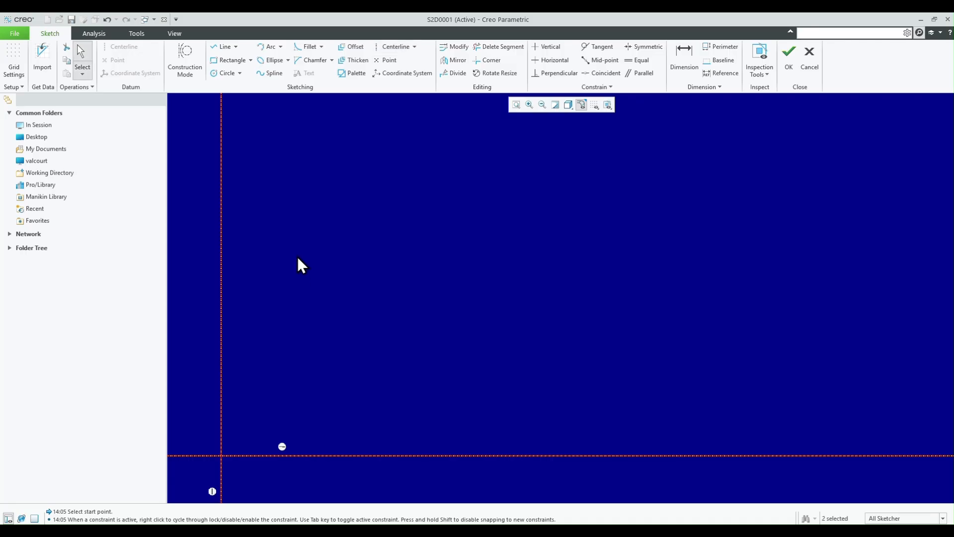
- Place 20 sketch points in a rising diagonal from about 2.93 across and 1.33 up to about 17.84 across and 11.48 up
left_click(379, 61)
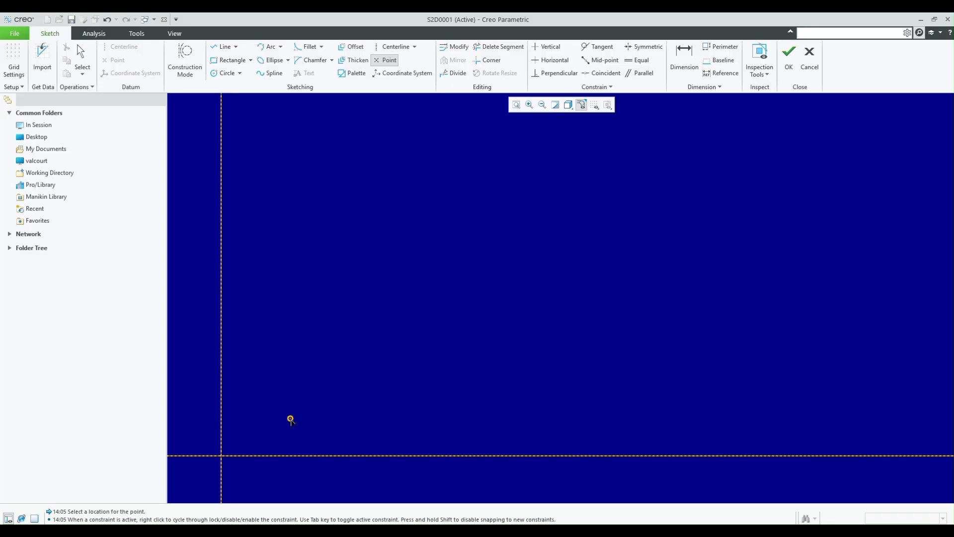
left_click(292, 423)
left_click(314, 410)
left_click(330, 401)
left_click(363, 381)
left_click(378, 370)
left_click(393, 357)
left_click(419, 344)
left_click(436, 330)
left_click(455, 314)
left_click(482, 297)
left_click(502, 284)
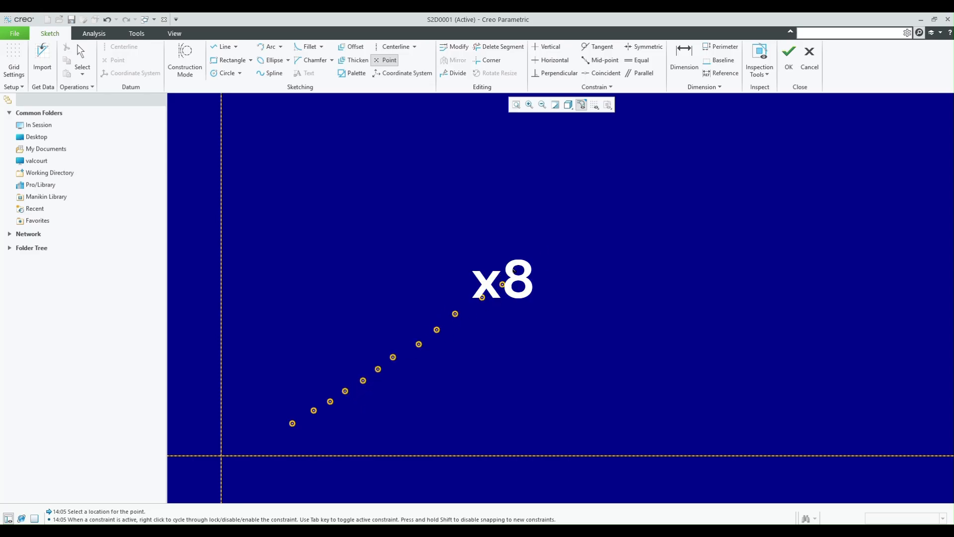
left_click(612, 203)
left_click(631, 190)
left_click(654, 177)
middle_click(771, 247)
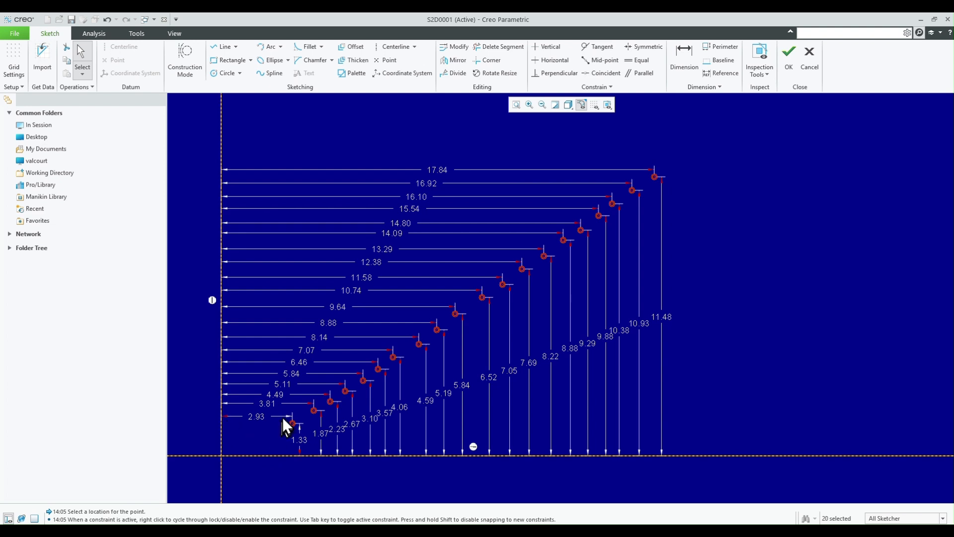
- Display the graph sketch's dimensions as symbolic sd names instead of numeric values
left_click(138, 35)
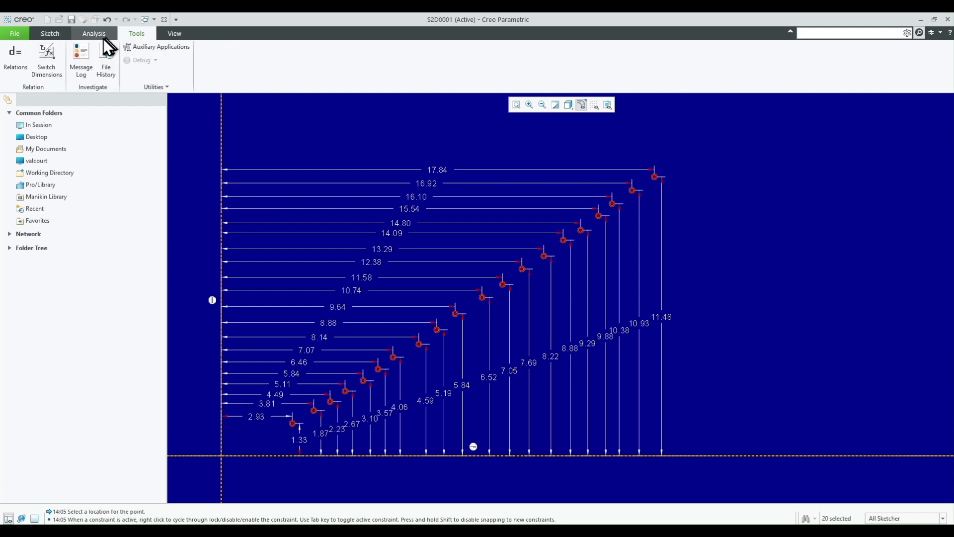
left_click(58, 56)
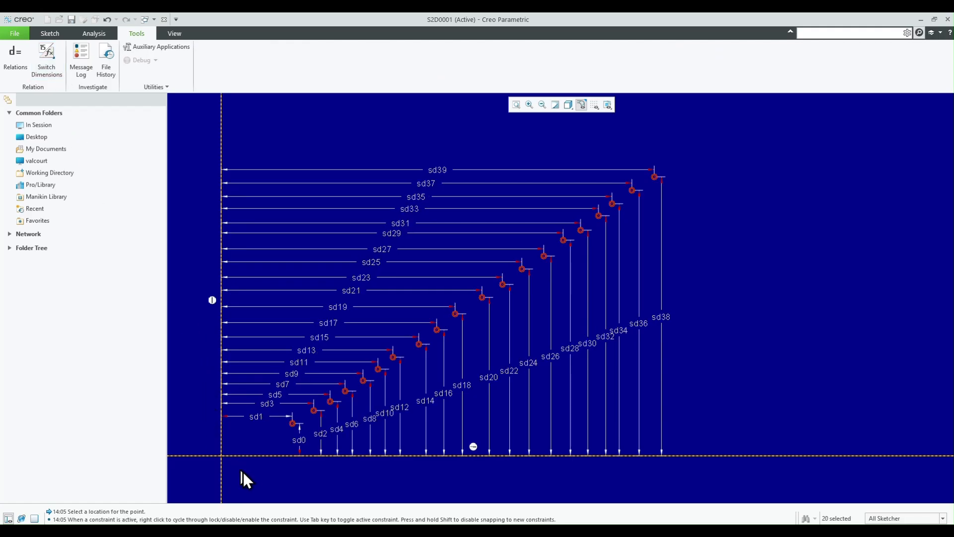
scroll(245, 472, "down", 2)
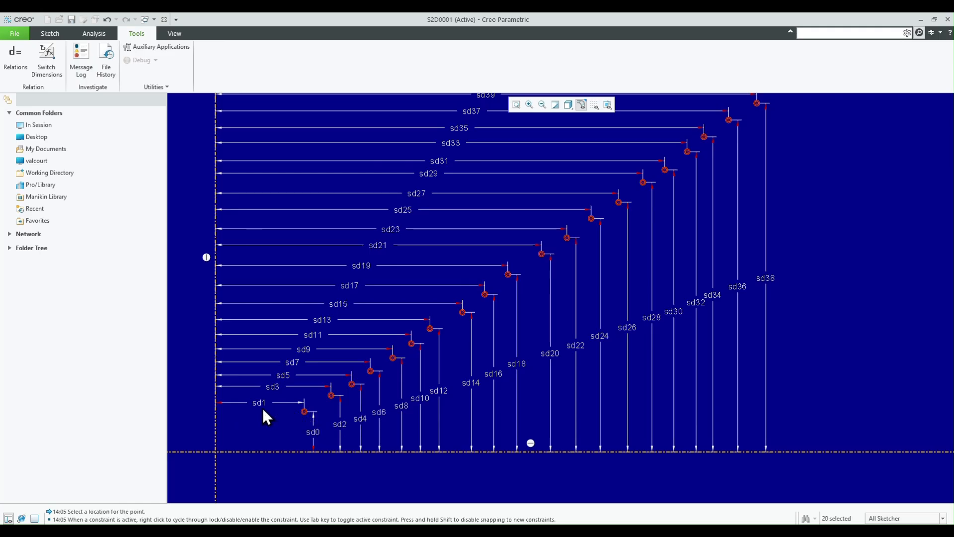
scroll(380, 465, "down", 1)
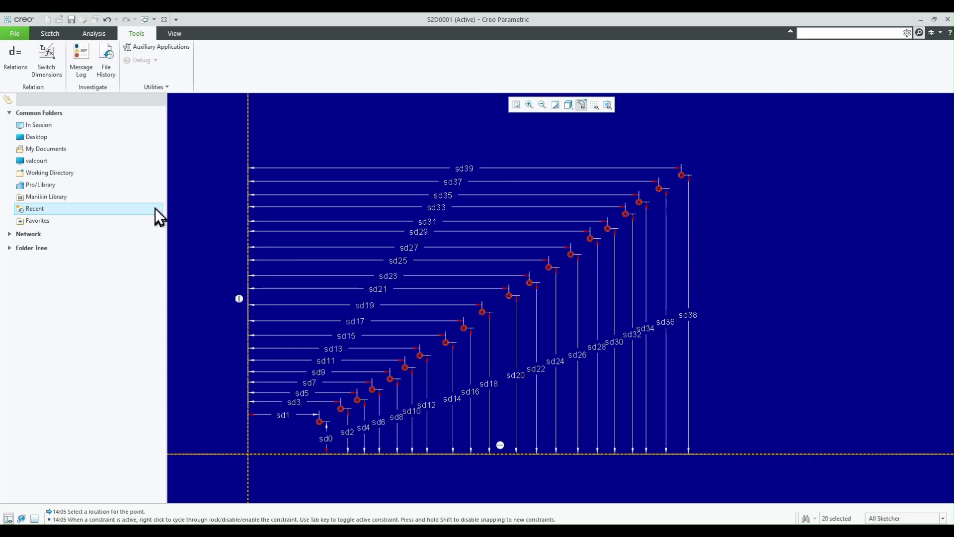
- Open the sketch's relations editor, switch to Excel and copy the odd-numbered relations sd1=16 to sd39=300 from cells B2:B21
left_click(16, 58)
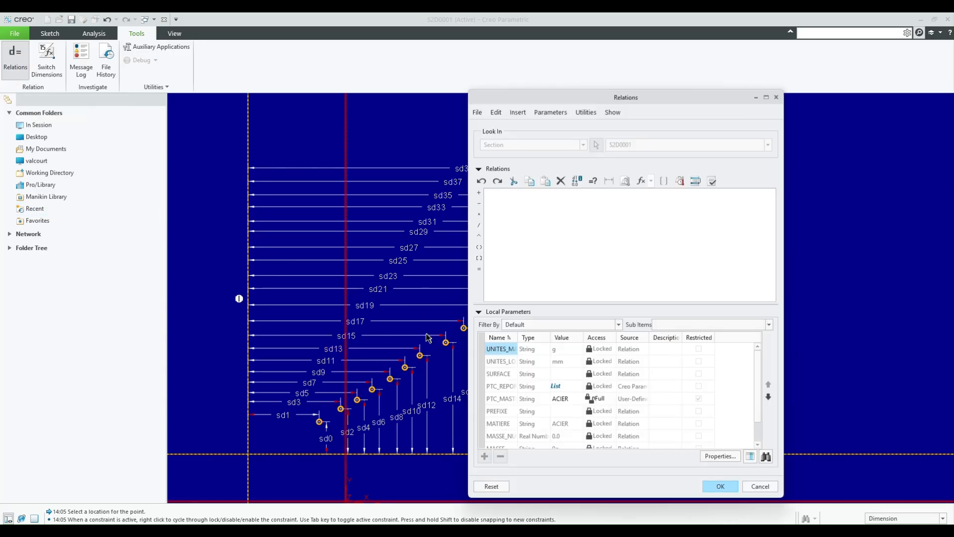
key("alt+Tab")
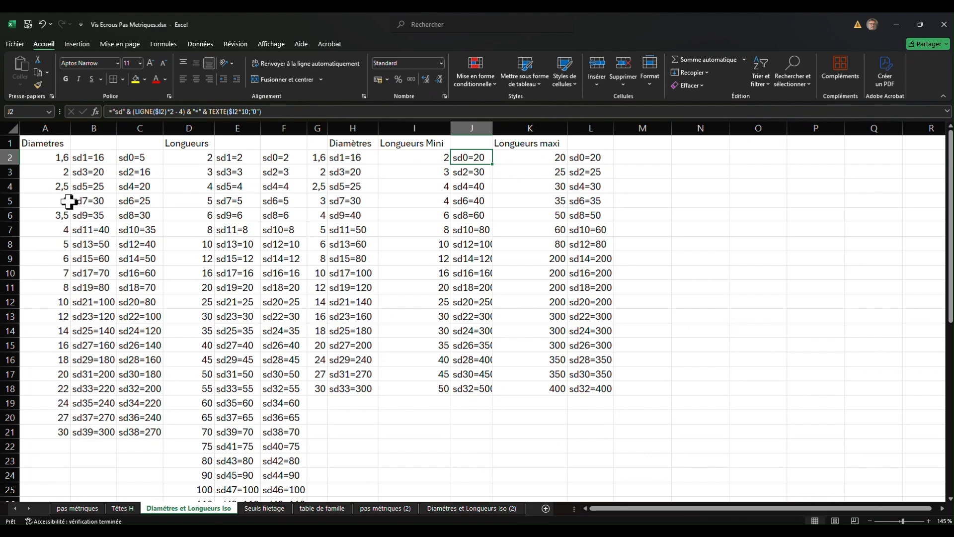
left_click(49, 158)
left_click_drag(49, 158, 47, 429)
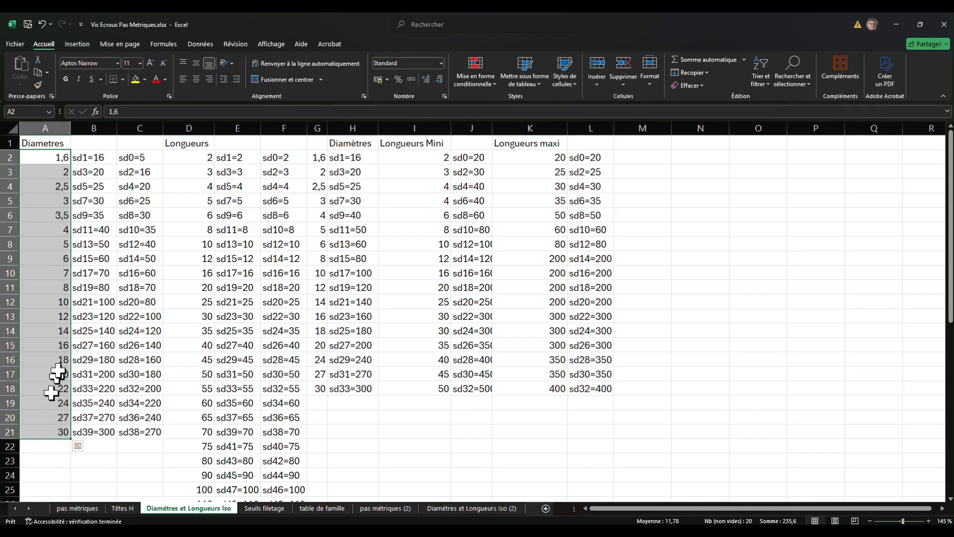
left_click(94, 157)
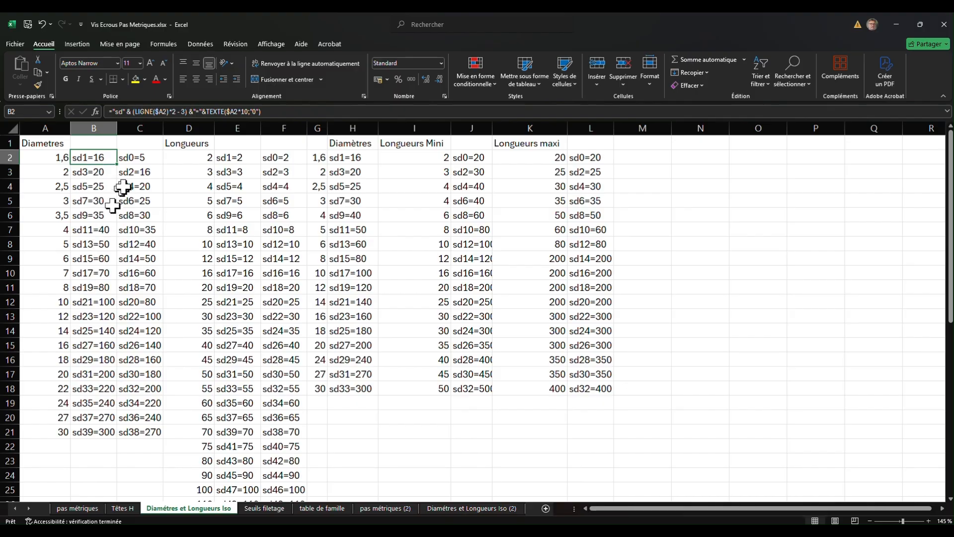
left_click_drag(97, 159, 95, 428)
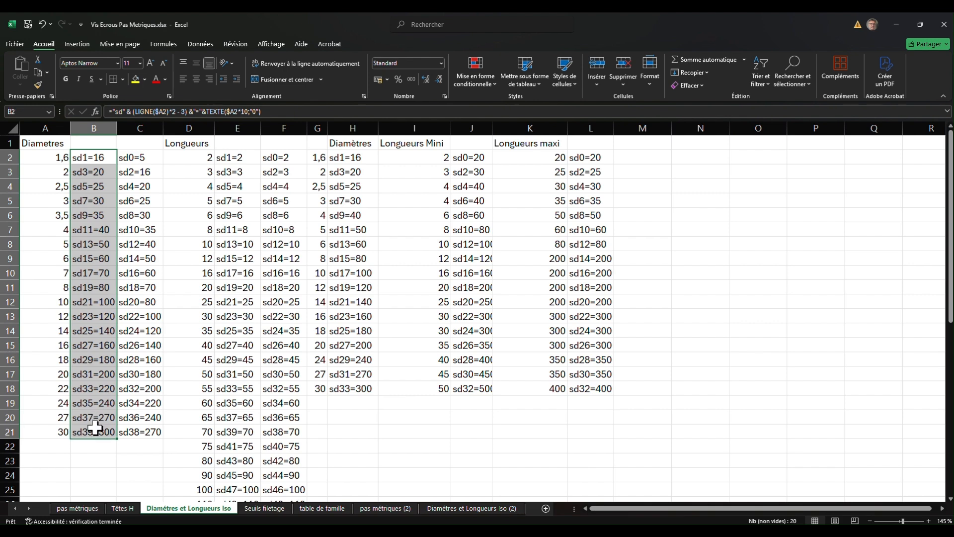
key("ctrl+c")
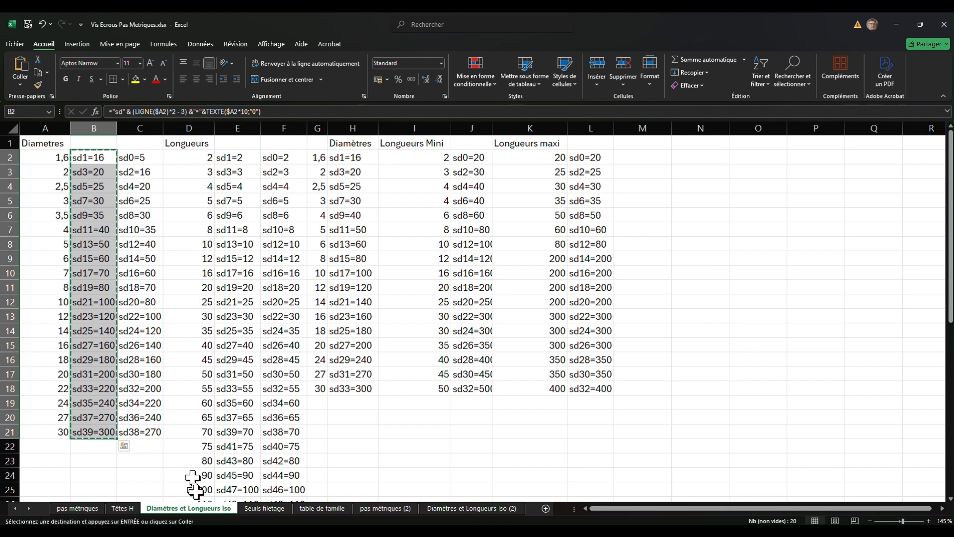
- Switch back to Creo Parametric and paste the sd1 to sd39 relations into the sketch's relations editor
mouse_move(218, 533)
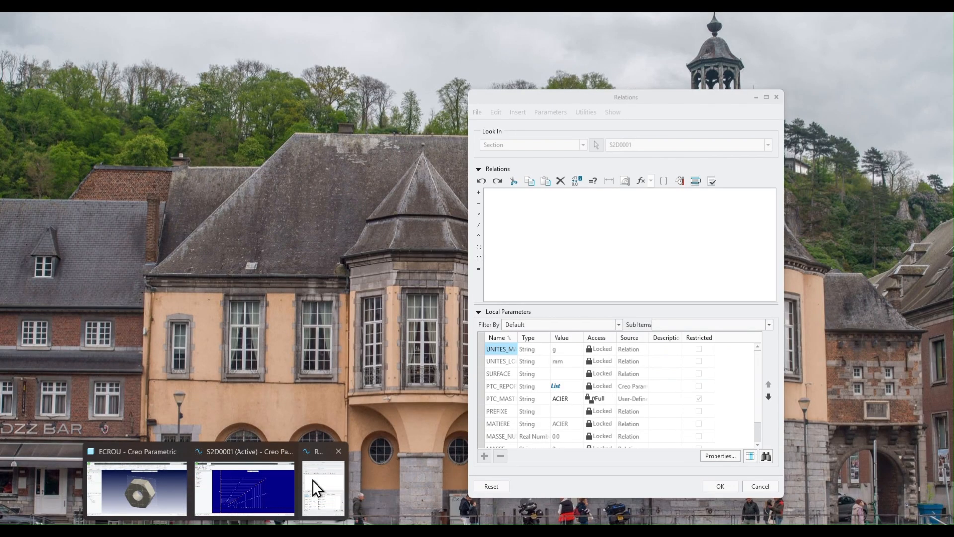
left_click(312, 480)
left_click(513, 217)
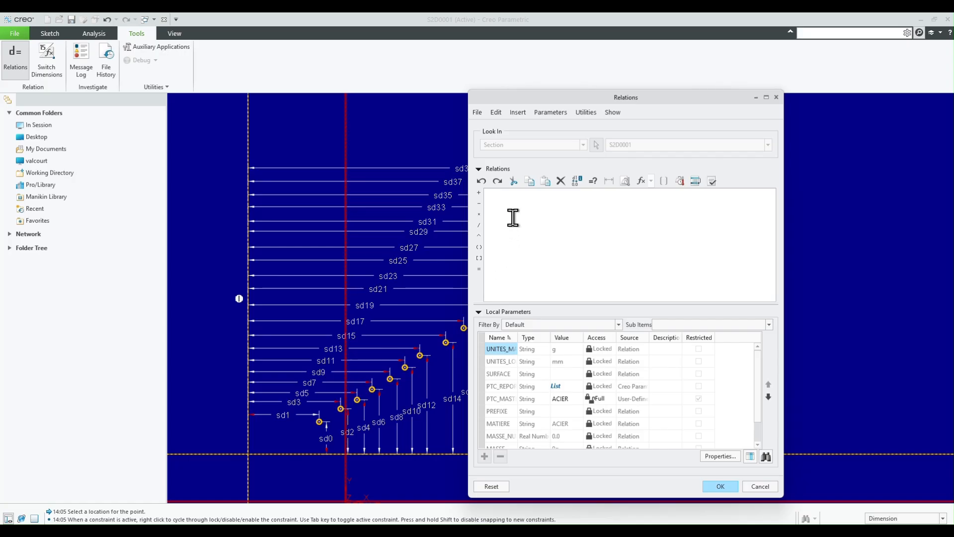
key("ctrl+v")
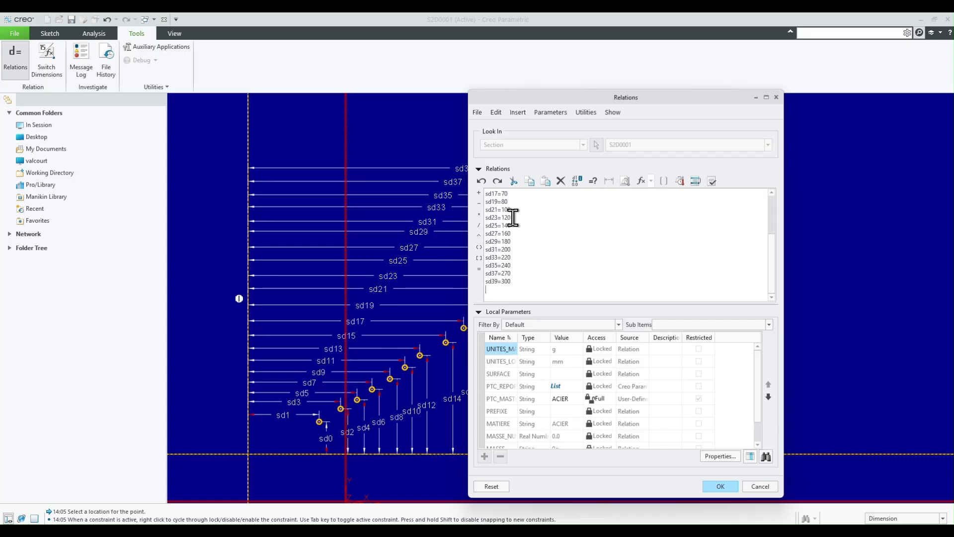
- Switch to Excel and copy the even-numbered relations sd0=5 to sd38=270 from cells C2:C21
left_click(149, 477)
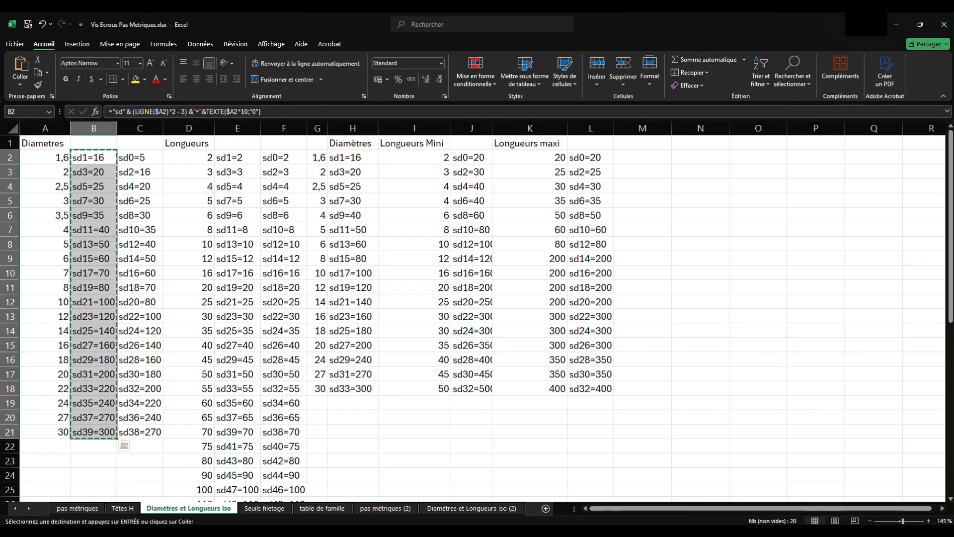
left_click_drag(145, 158, 140, 429)
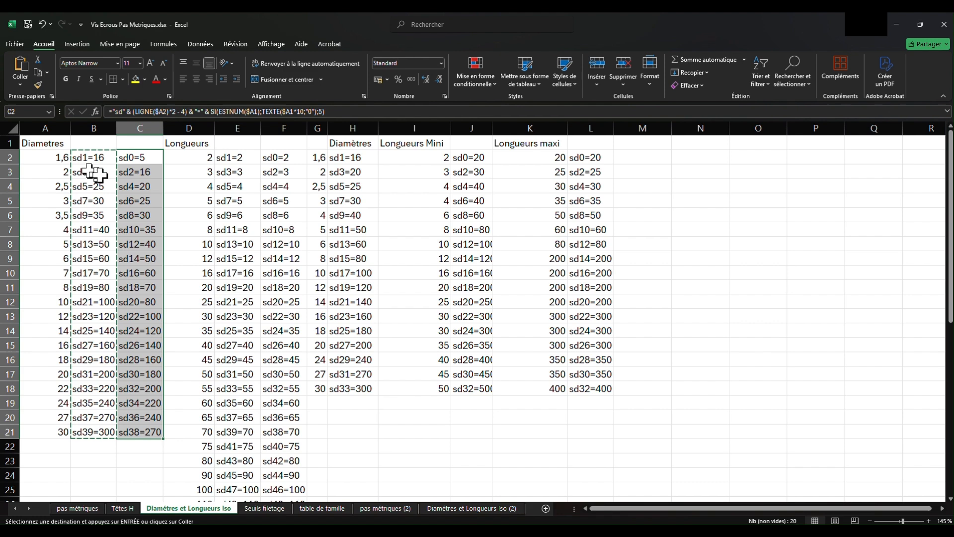
key("ctrl+v")
left_click(138, 157)
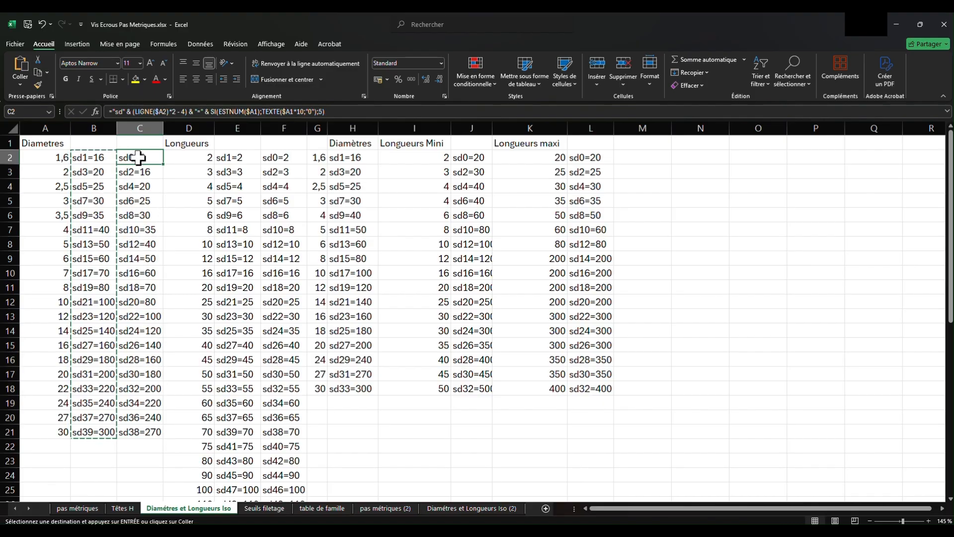
left_click_drag(138, 158, 150, 432)
key("ctrl+v")
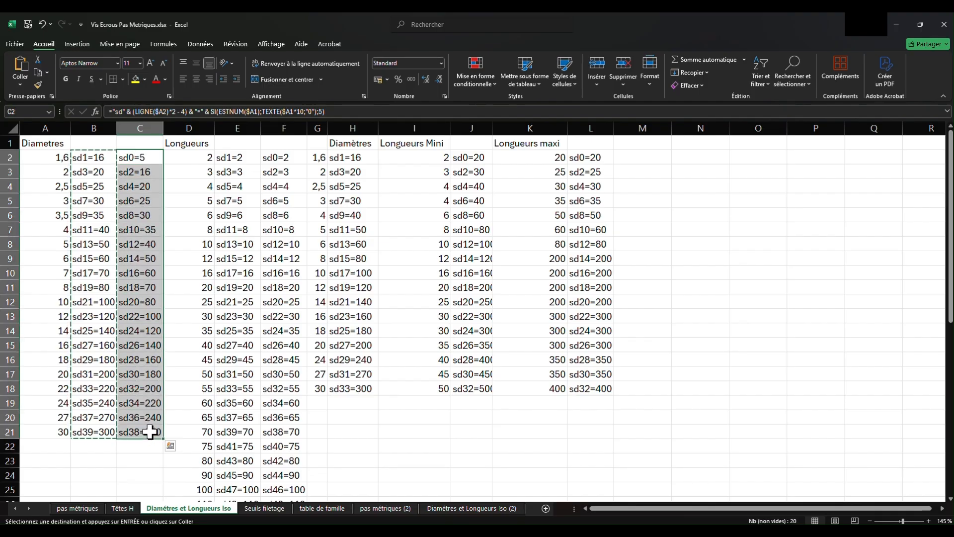
key("ctrl+c")
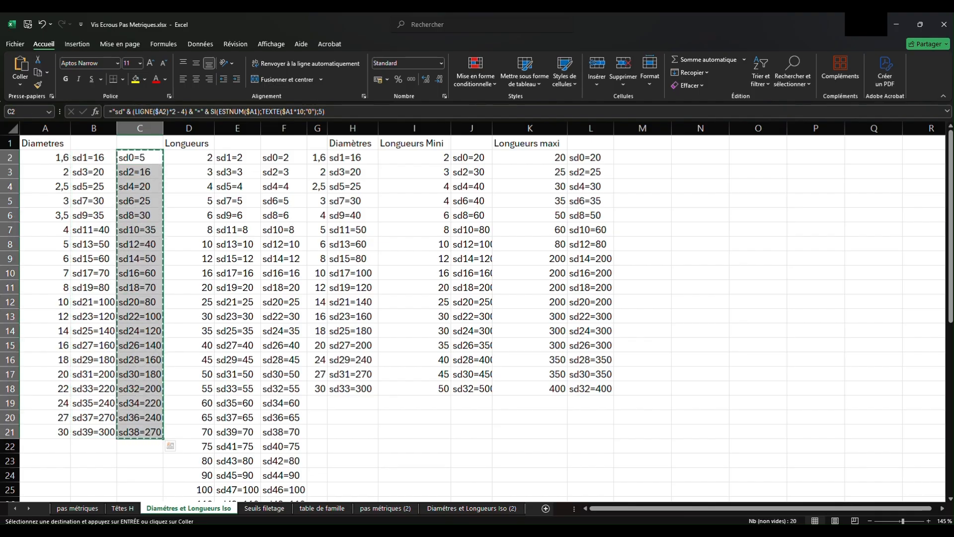
- Return to Creo Parametric, add the sd0 to sd38 relations below the existing ones and apply all relations to the sketch
left_click(215, 531)
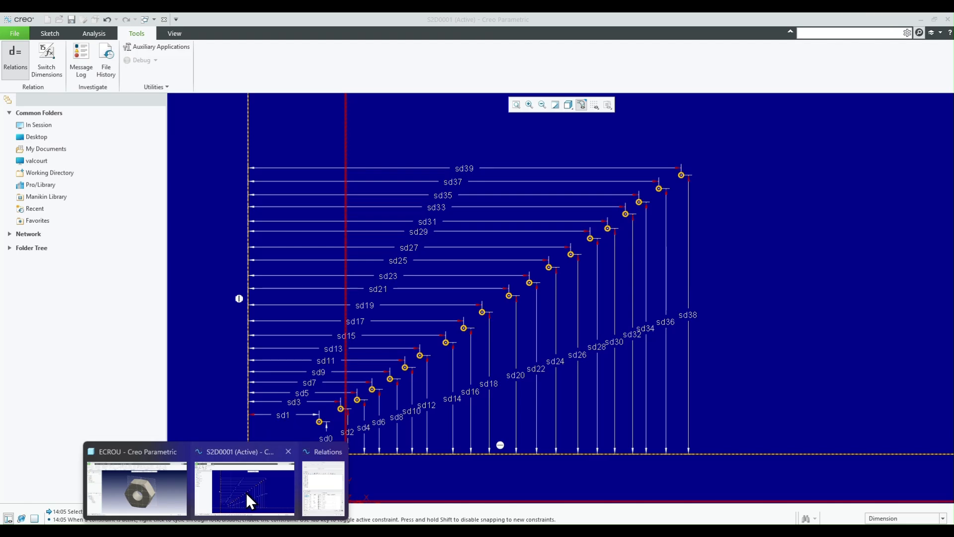
left_click(246, 493)
left_click(538, 292)
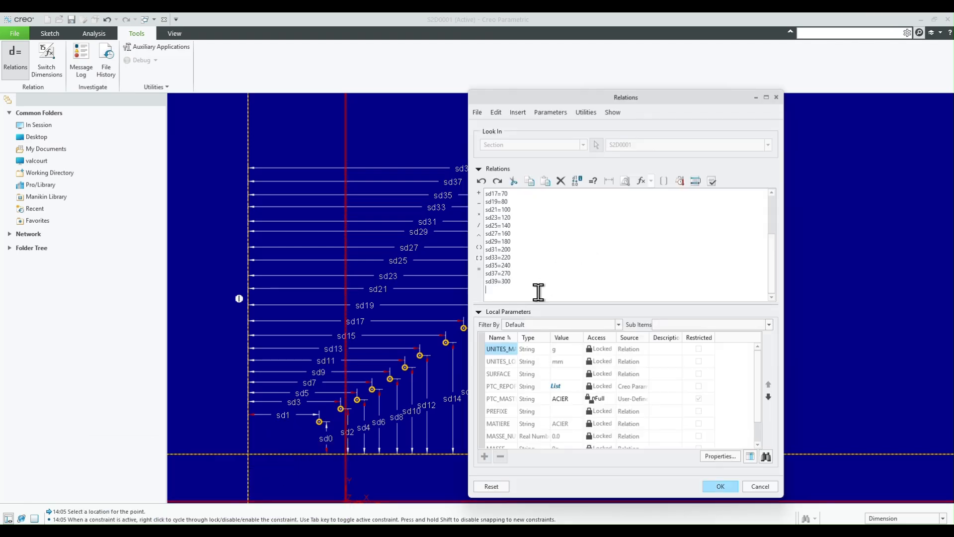
scroll(557, 283, "up", 3)
left_click(721, 487)
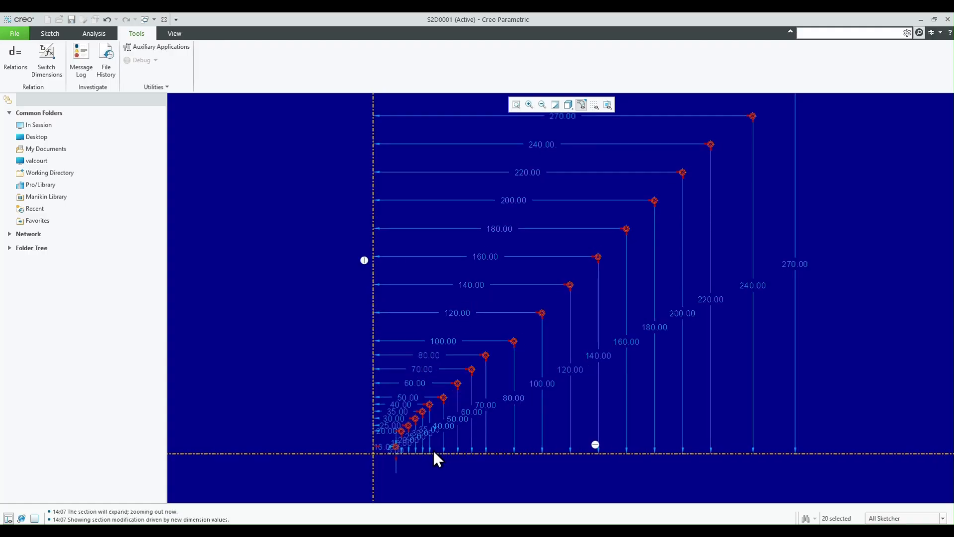
- Place a sketch coordinate system at the intersection of the horizontal and vertical centerlines
scroll(434, 450, "down", 8)
scroll(357, 431, "up", 4)
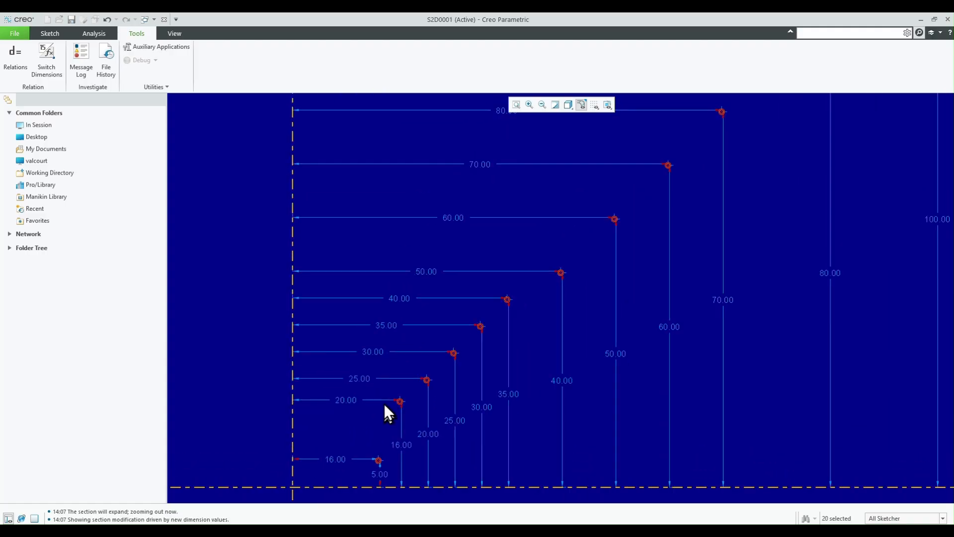
left_click(49, 32)
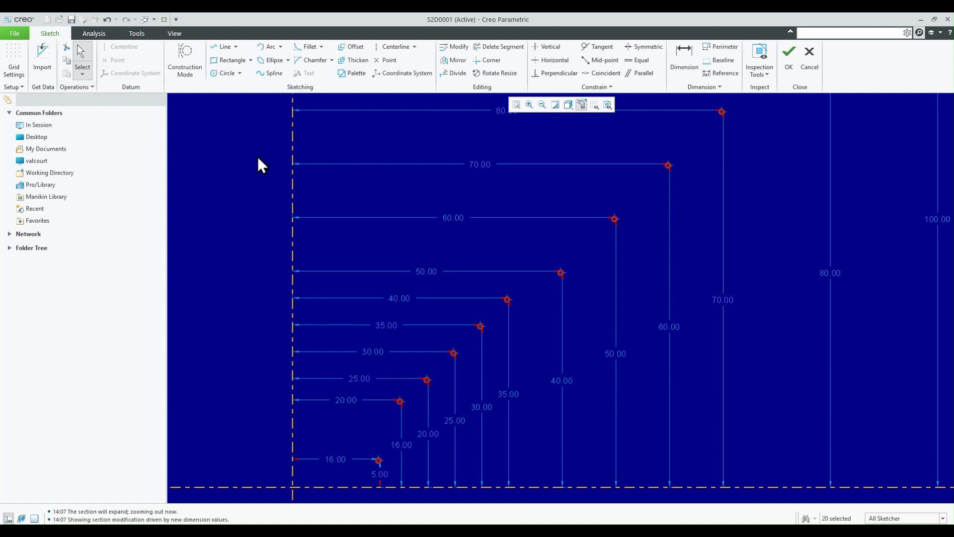
left_click(379, 72)
left_click(292, 486)
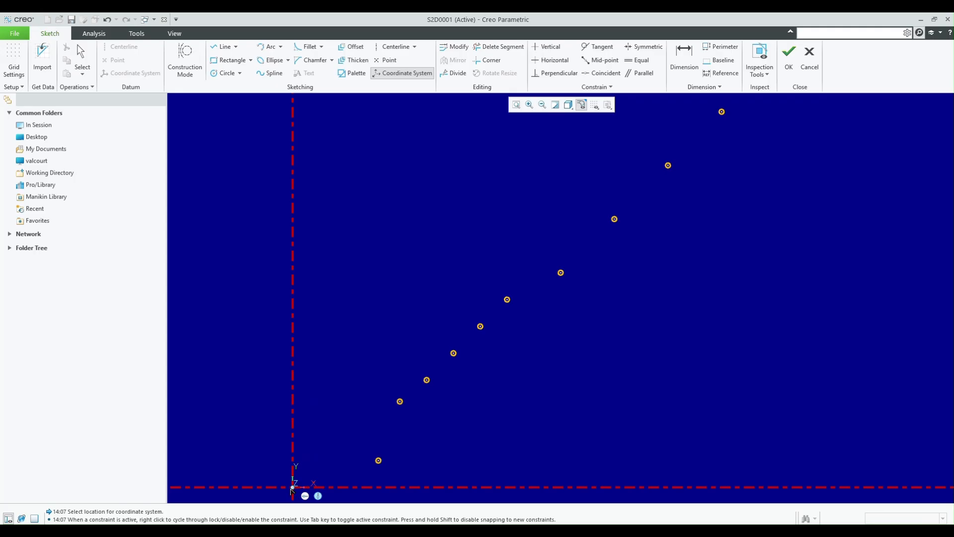
middle_click(242, 297)
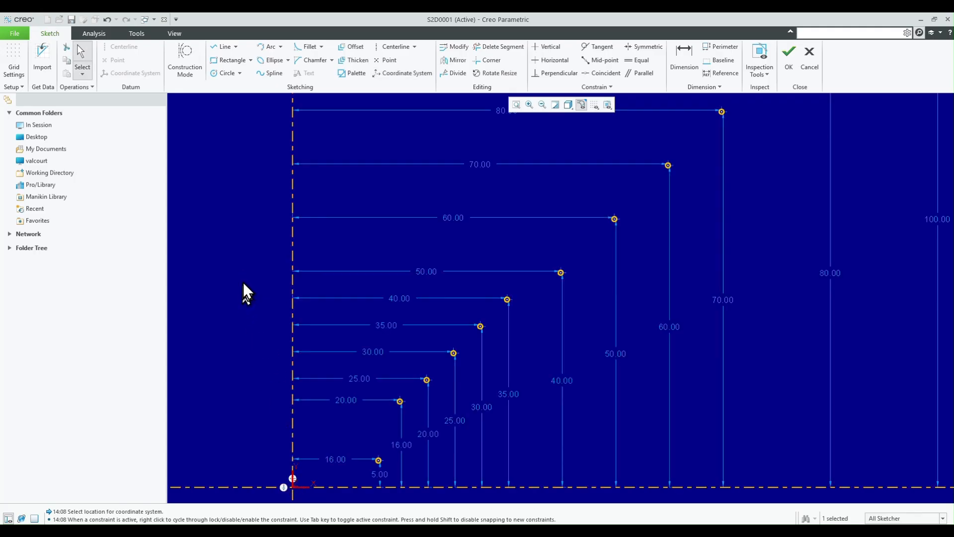
- Draw a horizontal line from the lowest sketch point to the vertical centerline
left_click(224, 51)
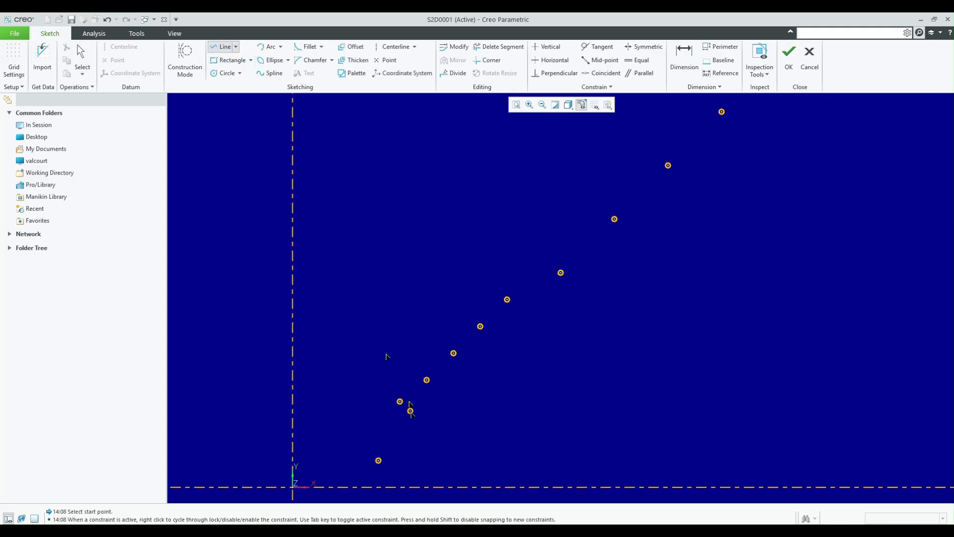
scroll(375, 354, "up", 2)
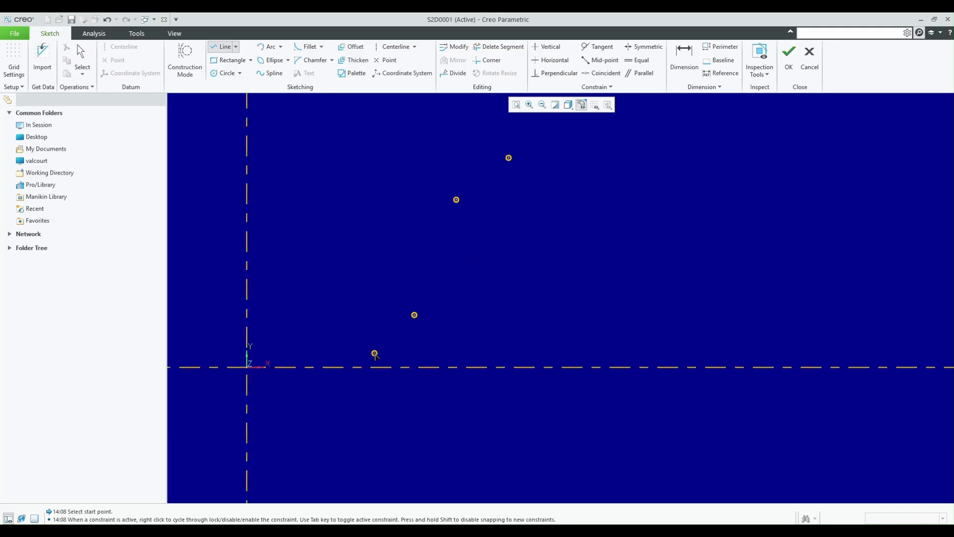
left_click(415, 315)
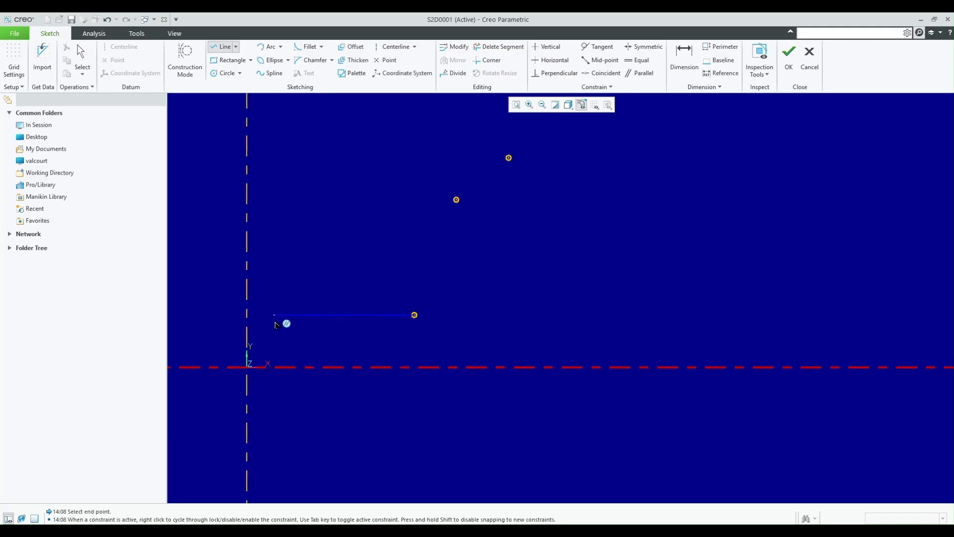
left_click(247, 315)
middle_click(249, 315)
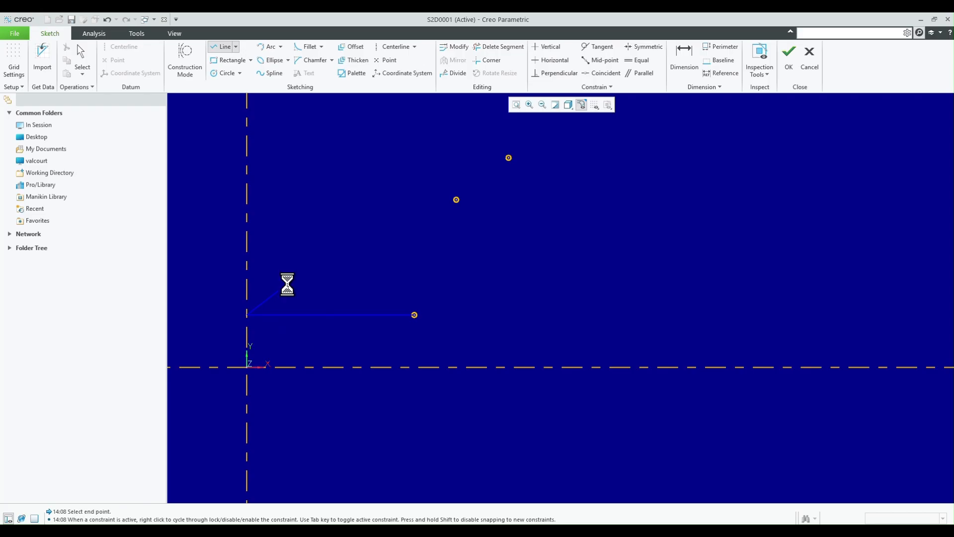
- Draw corner rectangles between each pair of neighbouring sketch points, from the lowest point up to the highest one
left_click(229, 60)
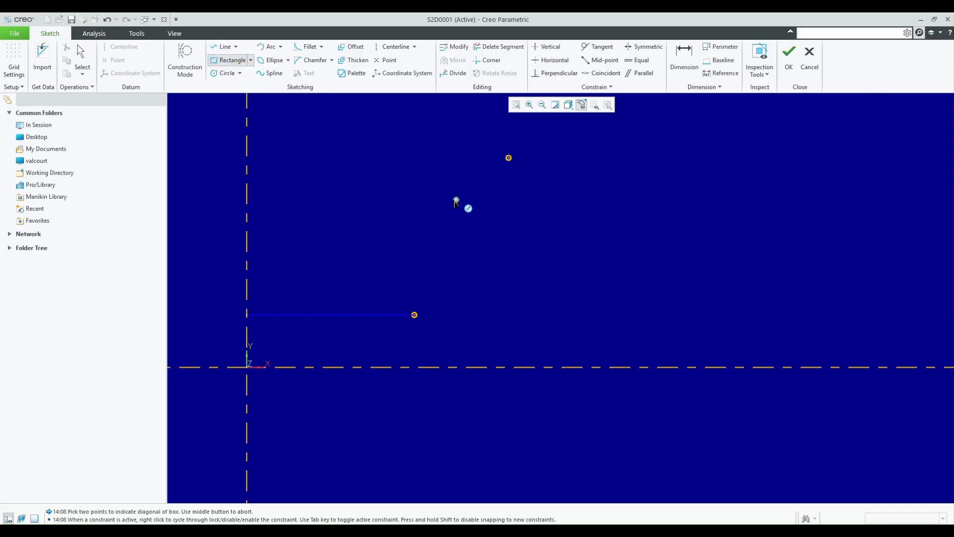
left_click(456, 199)
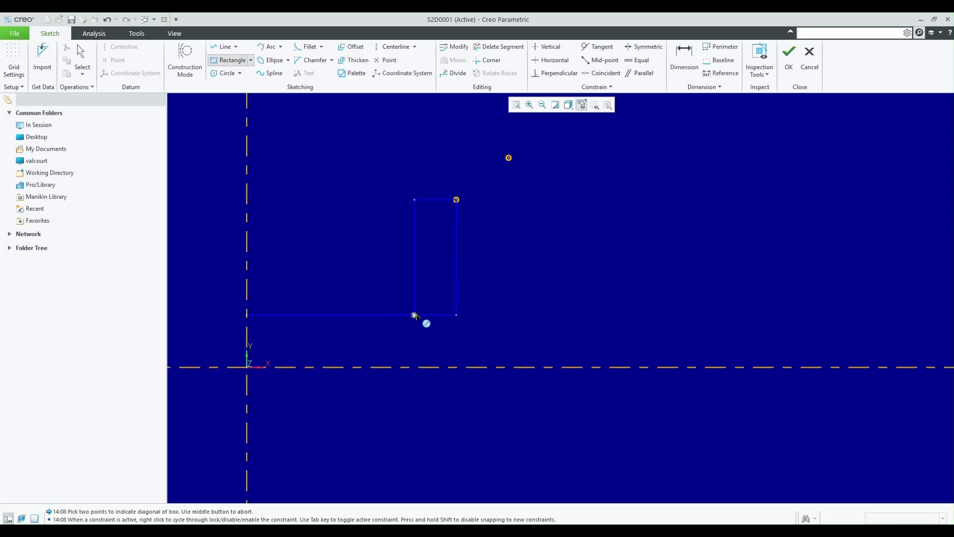
scroll(381, 339, "up", 2)
scroll(448, 196, "down", 2)
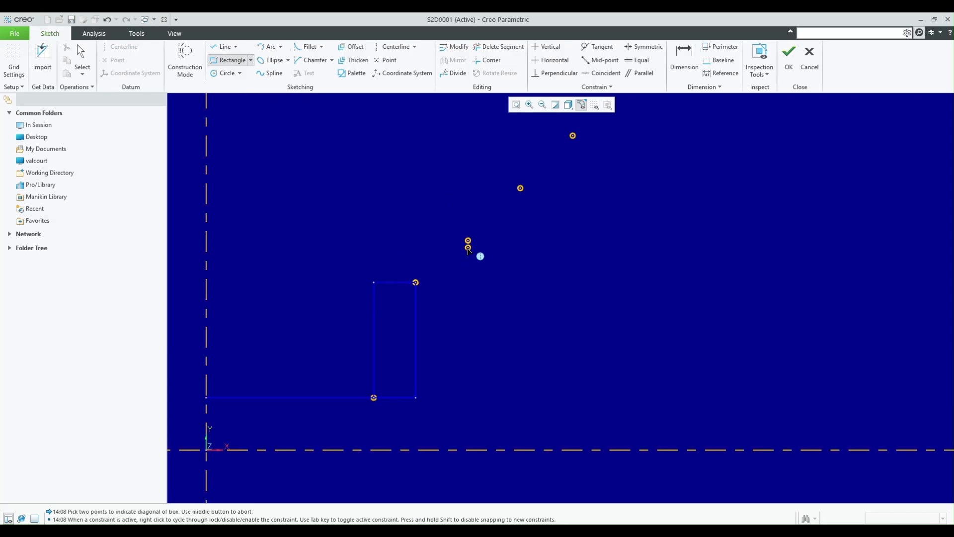
left_click(468, 241)
left_click(416, 282)
left_click(520, 188)
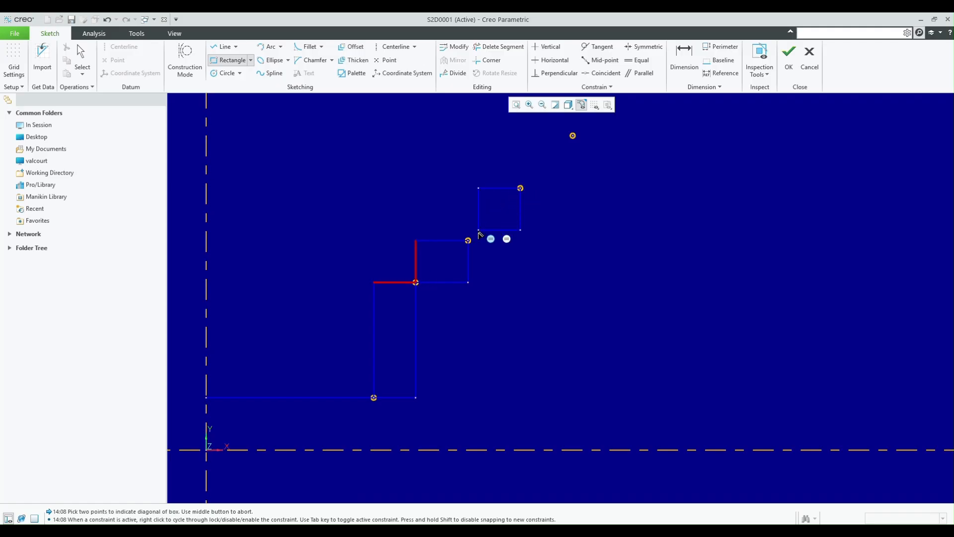
left_click(468, 240)
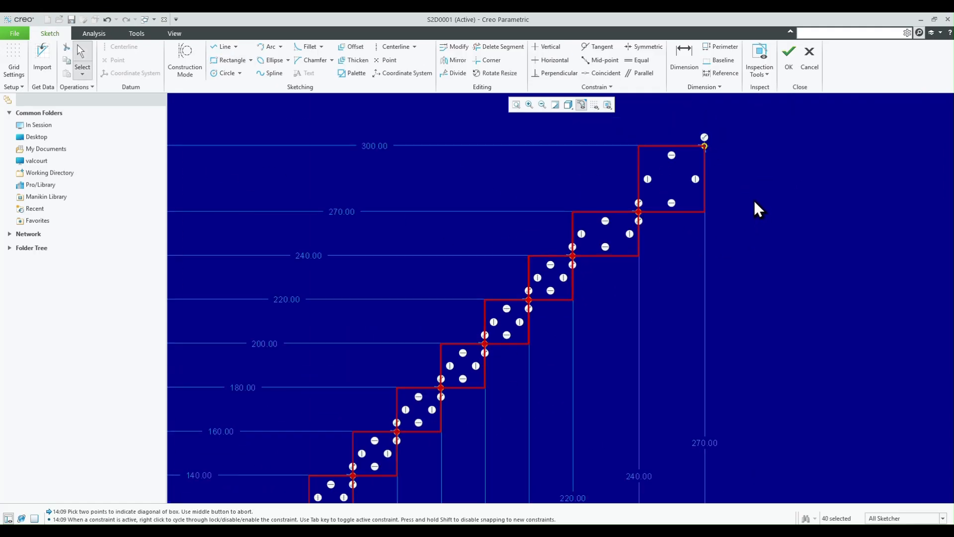
scroll(753, 201, "down", 1)
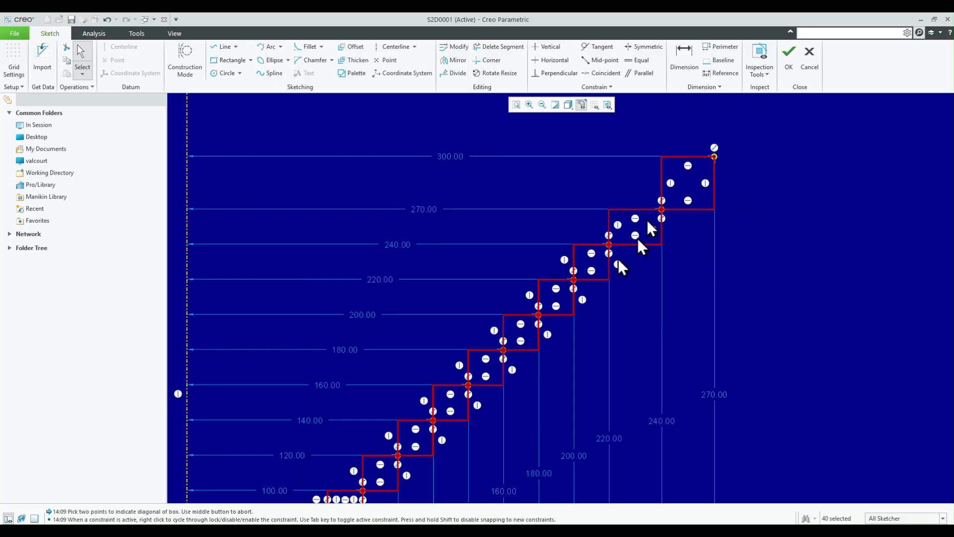
scroll(659, 201, "down", 1)
scroll(658, 201, "down", 1)
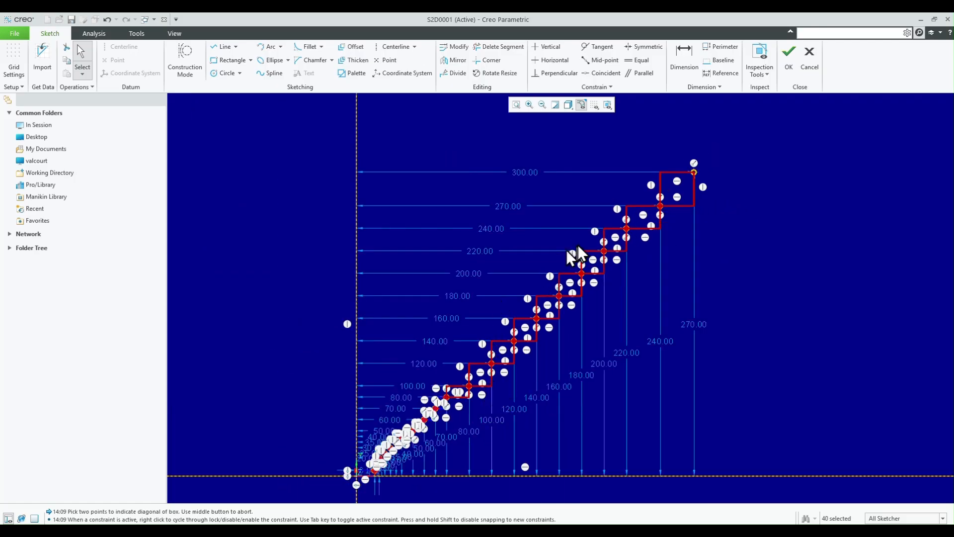
- Trim away the lower and outer sides of the two uppermost rectangles with Delete Segment
scroll(561, 252, "up", 1)
scroll(803, 162, "up", 2)
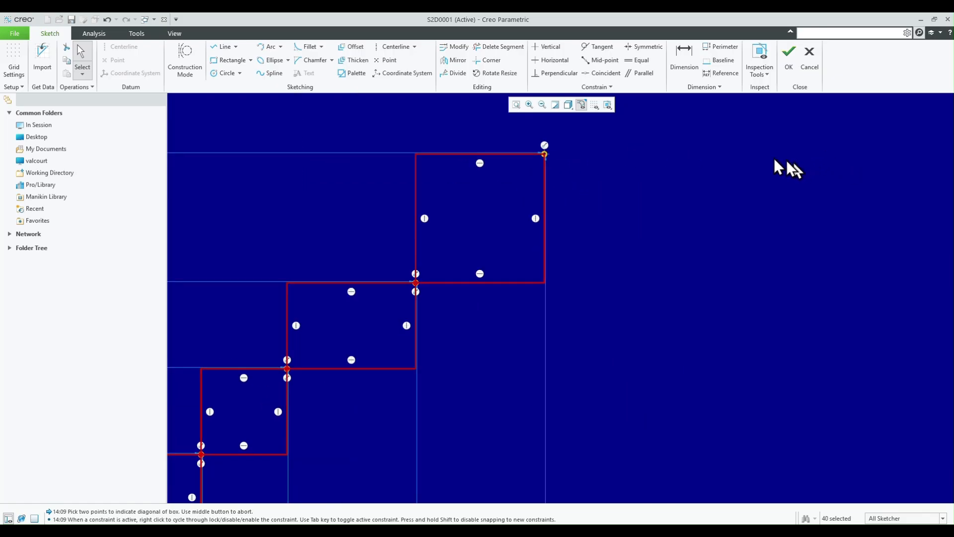
scroll(756, 288, "down", 1)
scroll(653, 122, "up", 1)
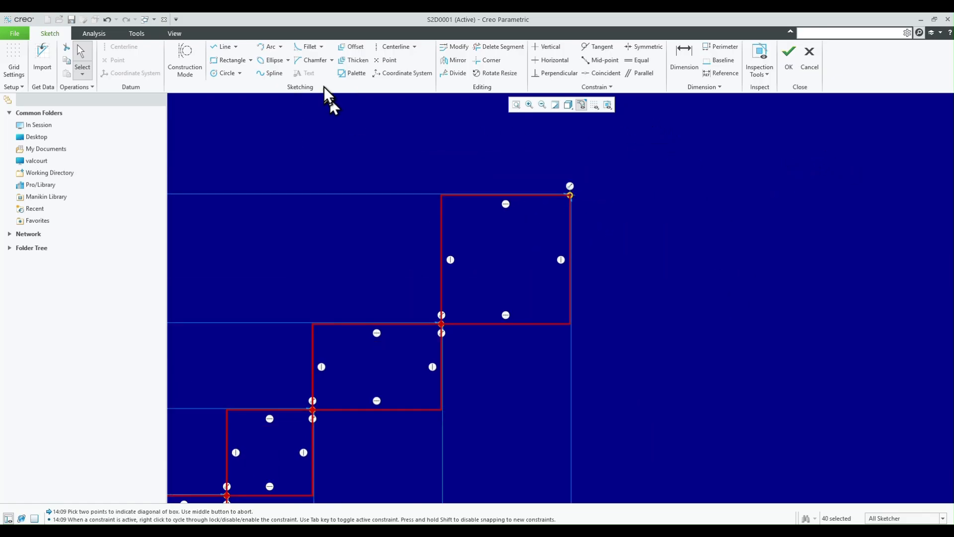
left_click(492, 50)
mouse_move(622, 269)
left_mouse_down()
mouse_move(416, 394)
mouse_move(390, 428)
left_mouse_up()
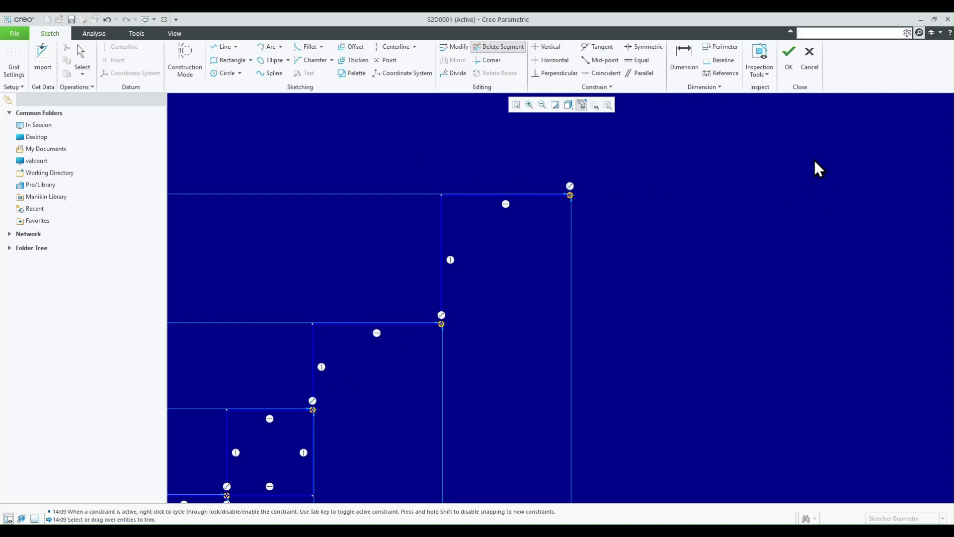
- Delete the lower and outer segments of the middle rectangles, keeping only the stepped edges between the sketch points
scroll(827, 149, "down", 4)
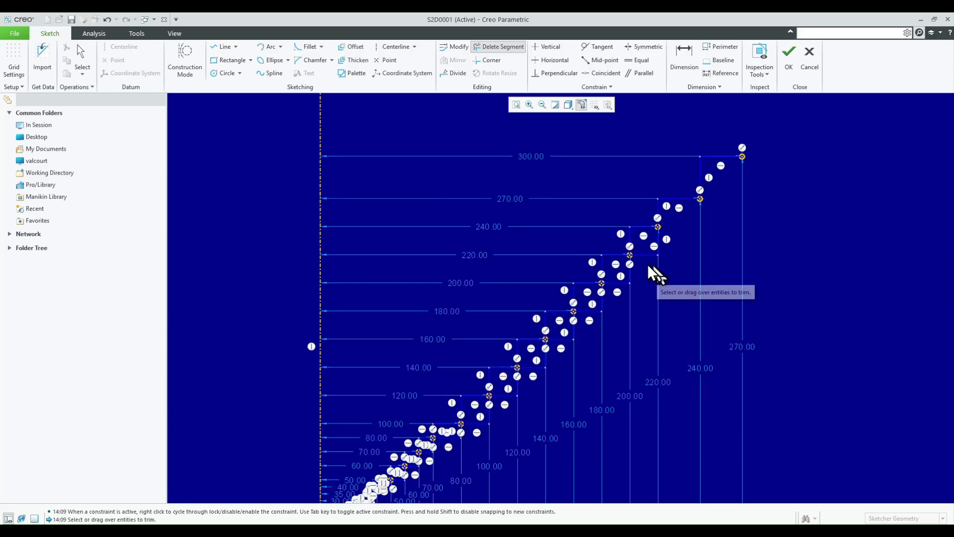
scroll(607, 314, "up", 1)
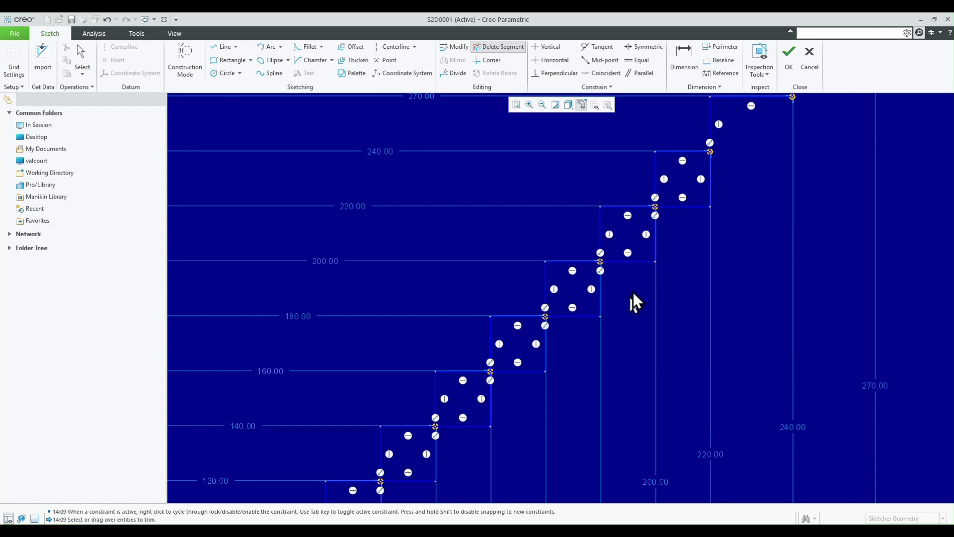
scroll(671, 251, "up", 2)
mouse_move(778, 158)
left_mouse_down()
mouse_move(707, 202)
mouse_move(652, 261)
left_mouse_up()
scroll(631, 269, "down", 3)
scroll(696, 308, "down", 2)
scroll(605, 314, "up", 5)
left_click_drag(884, 139, 416, 400)
- Trim the lower and outer sides of the small rectangles near the origin so the stepped profile continues down to them
scroll(415, 401, "down", 3)
scroll(383, 428, "up", 3)
scroll(486, 408, "up", 3)
left_click_drag(790, 110, 567, 223)
scroll(392, 328, "up", 4)
left_click_drag(724, 181, 590, 272)
scroll(441, 399, "up", 3)
left_click_drag(693, 213, 546, 324)
scroll(527, 338, "down", 4)
left_click_drag(596, 368, 522, 444)
scroll(526, 452, "down", 10)
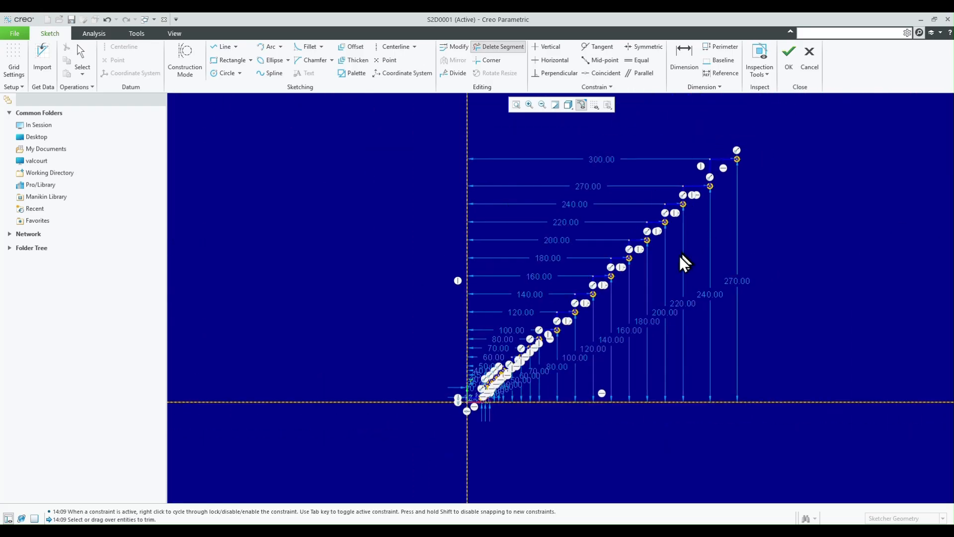
- Check the stepped profile for leftover segments, especially near the origin, and accept the diametres_iso graph sketch
scroll(680, 266, "up", 2)
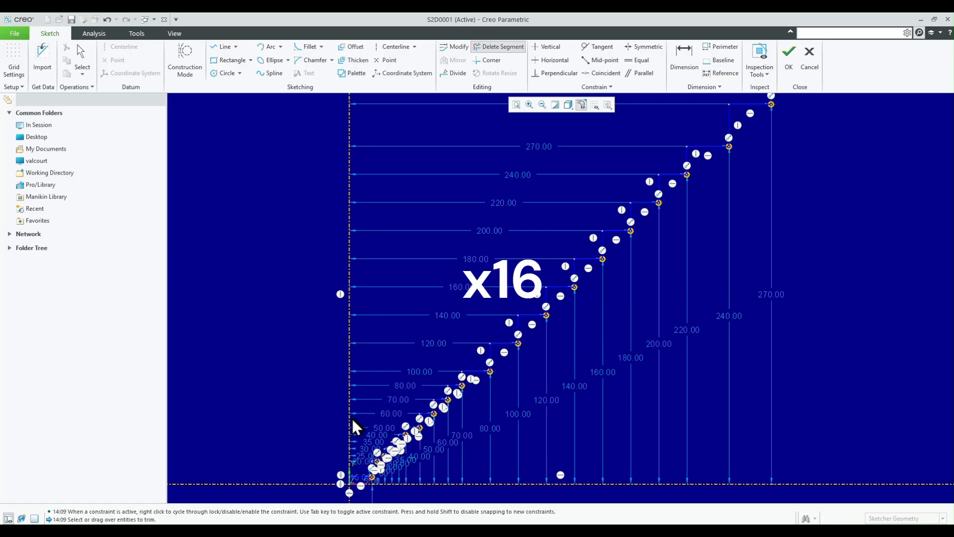
scroll(517, 368, "up", 4)
scroll(520, 368, "down", 4)
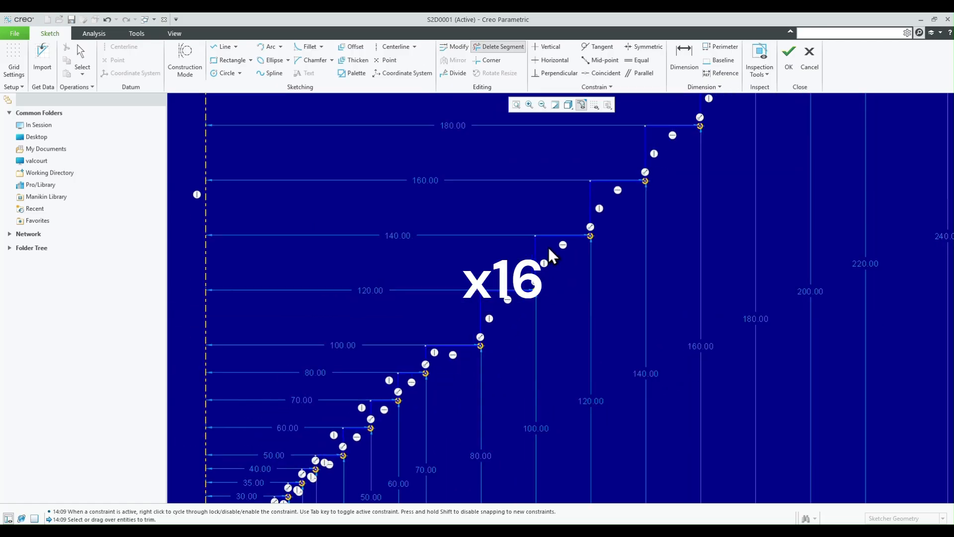
scroll(529, 323, "up", 1)
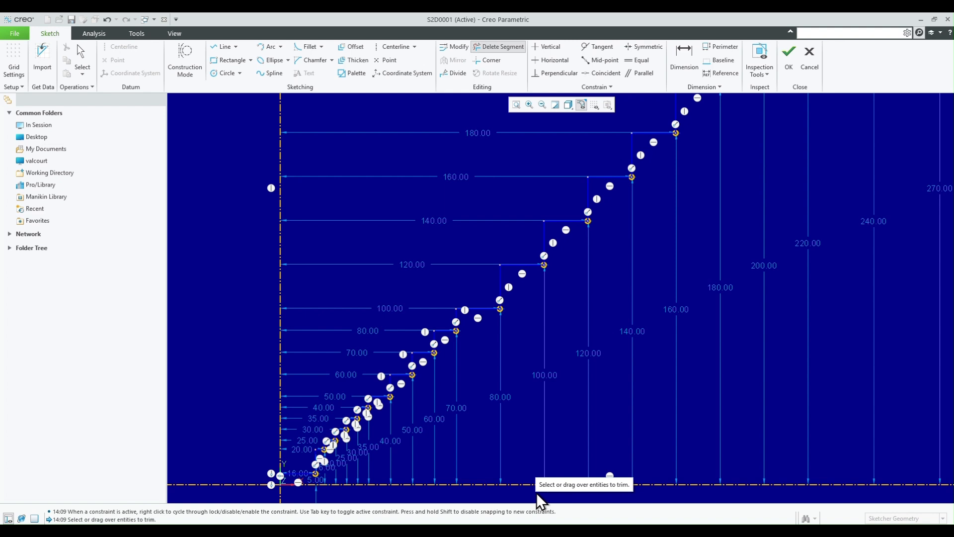
scroll(557, 215, "up", 2)
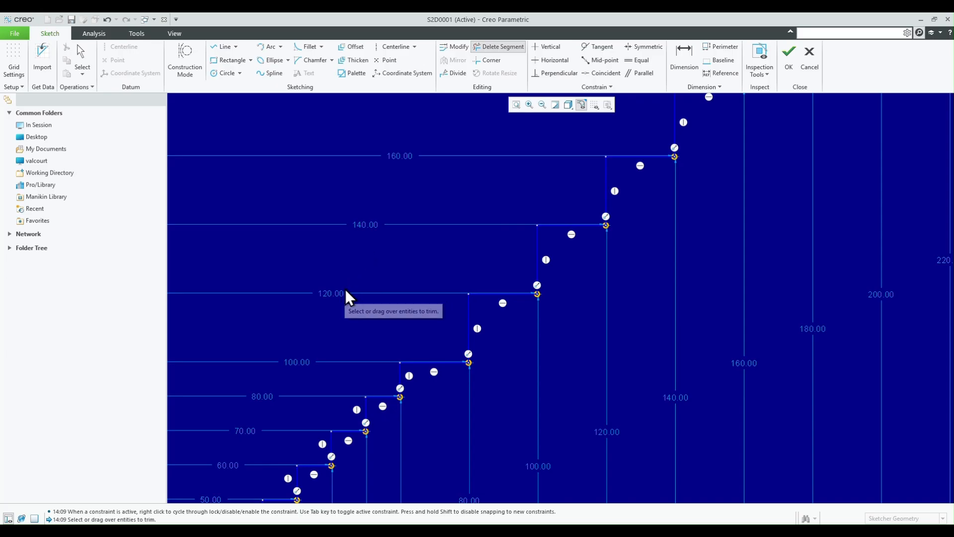
scroll(493, 237, "up", 1)
scroll(494, 239, "down", 1)
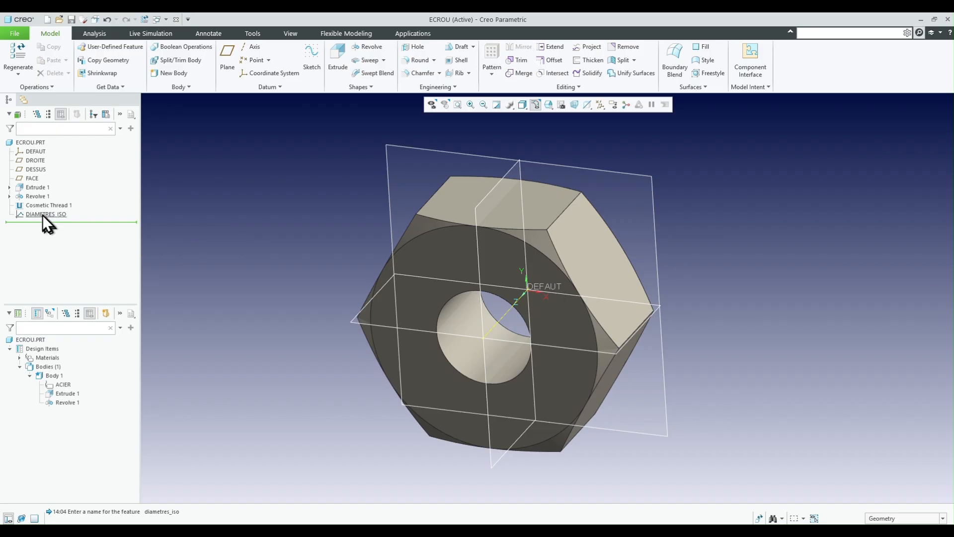
- Reorder the DIAMETRES_ISO graph before Extrude 1 and highlight Cosmetic Thread 1 to identify it on the nut
left_click(36, 214)
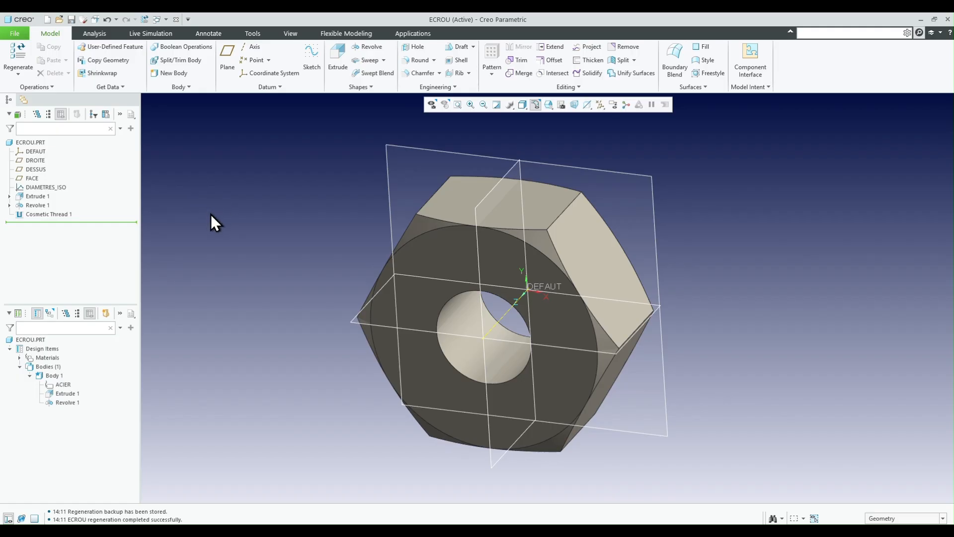
left_click(43, 213)
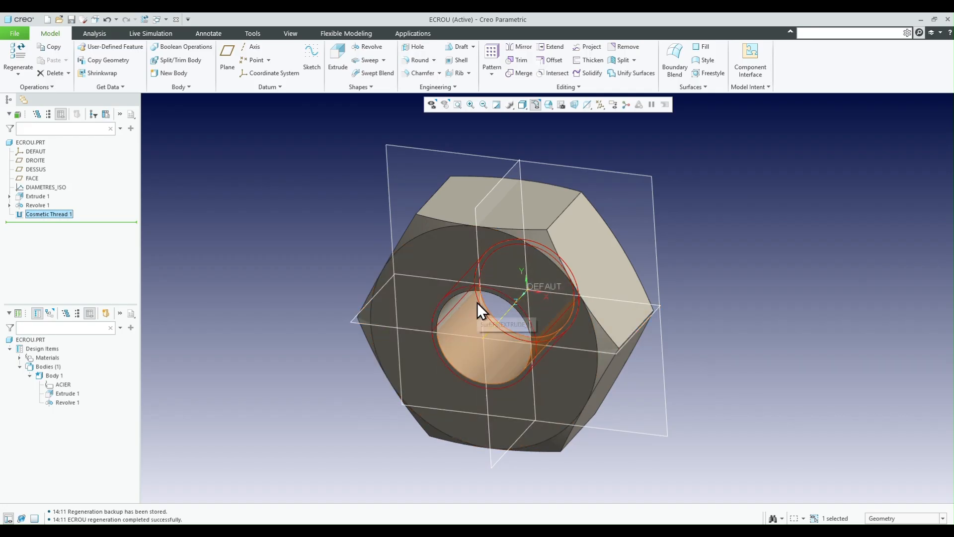
left_click(306, 266)
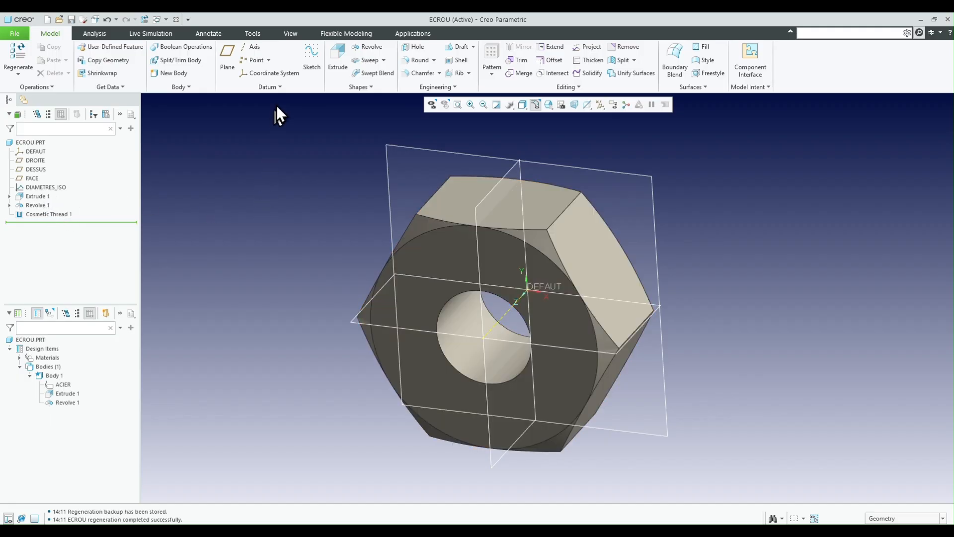
- Open the relations editor and set its scope to the Cosmetic Thread 1 feature
left_click(254, 34)
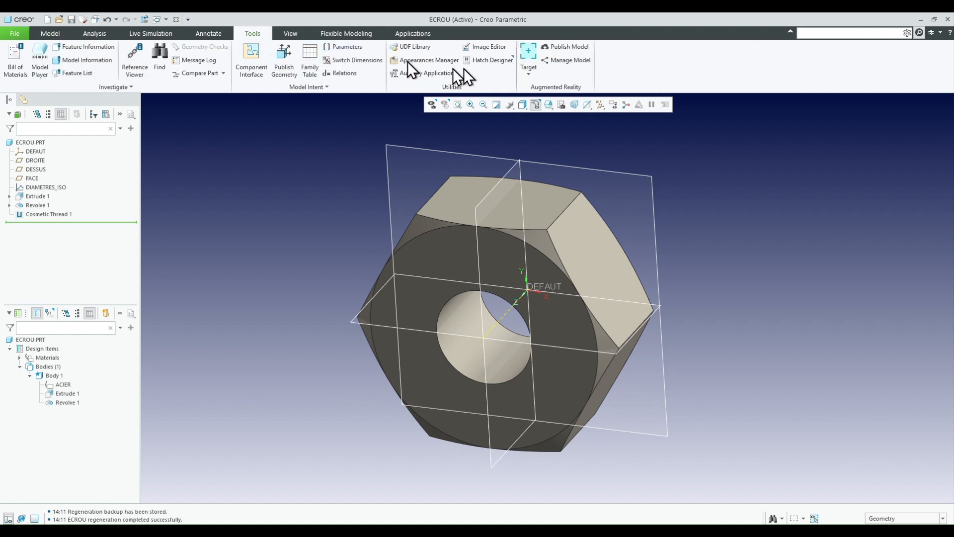
left_click(346, 74)
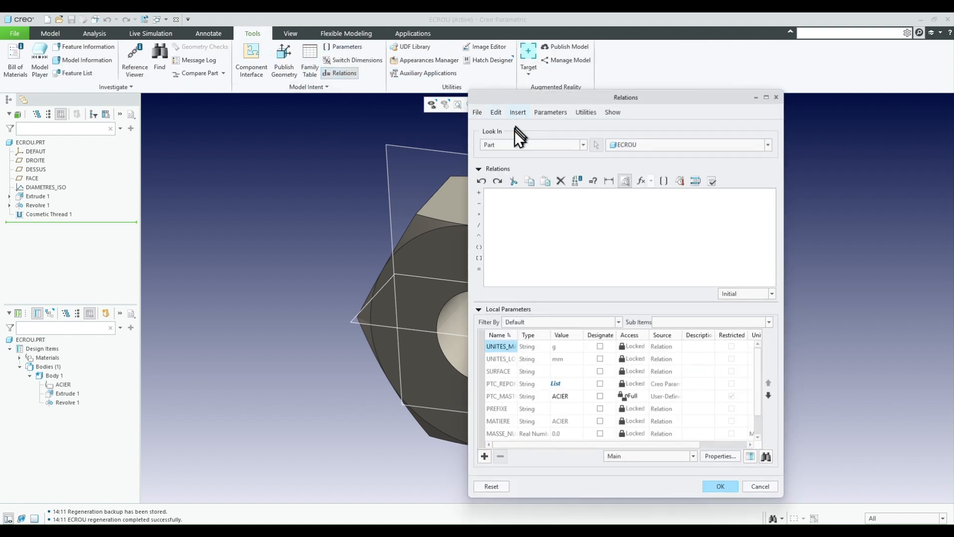
left_click(514, 145)
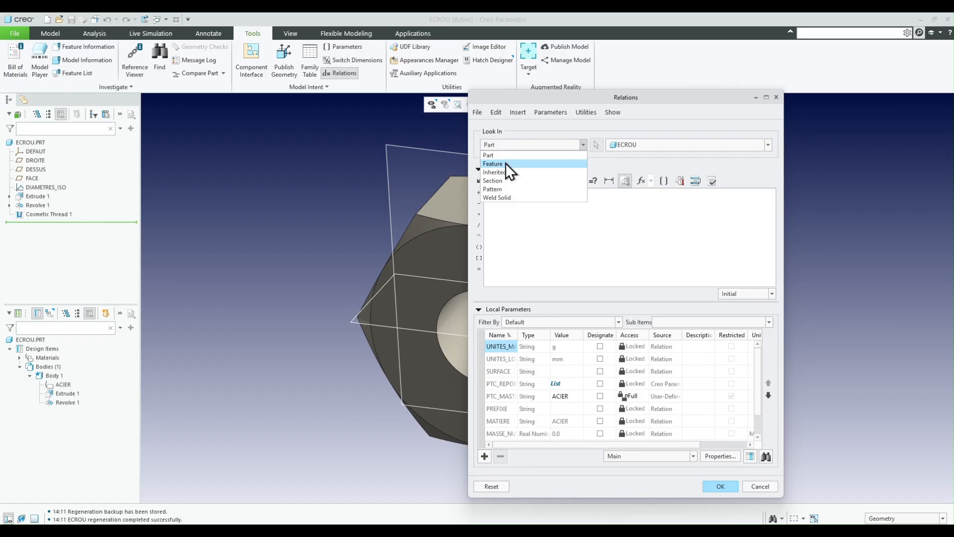
left_click(506, 163)
left_click(35, 215)
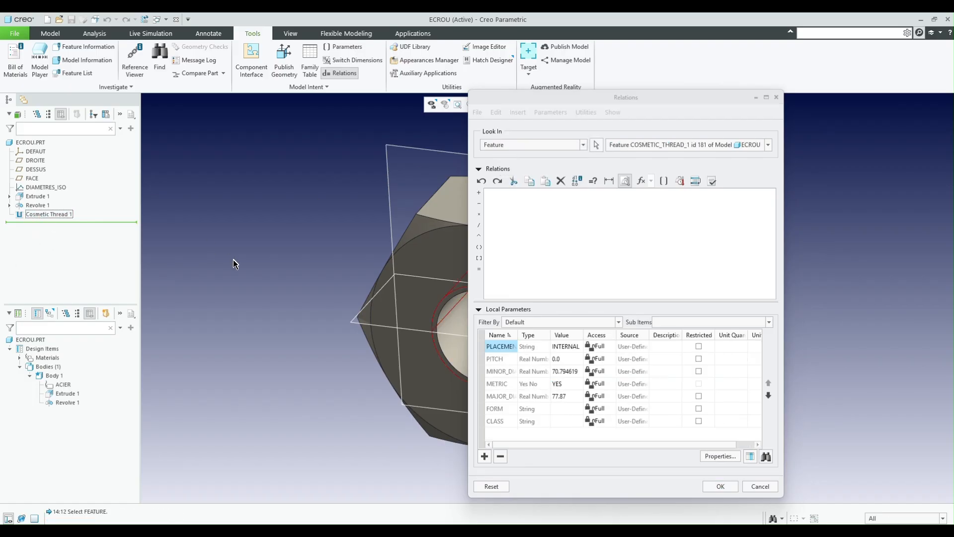
- Insert the thread diameter dimension d7 and begin its relation as d7=evalgraph("diametres_iso",
scroll(218, 262, "up", 5)
scroll(340, 262, "down", 5)
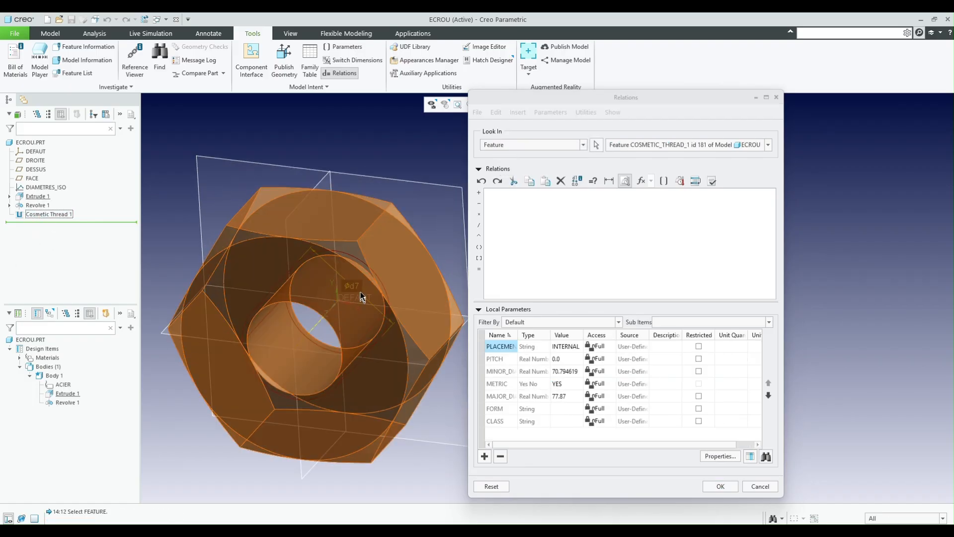
left_click(353, 287)
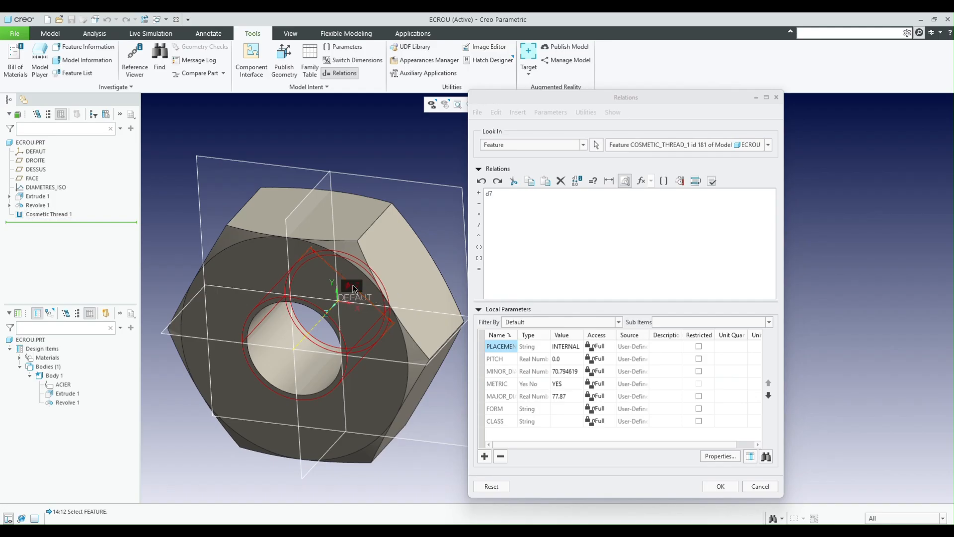
left_click(512, 196)
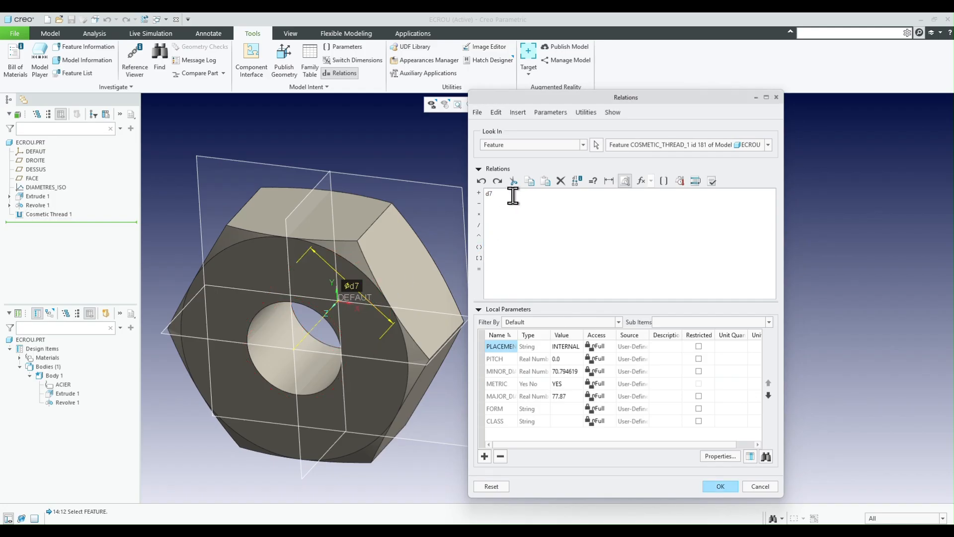
type("=evalg")
type("rpah")
key("BackSpace")
key("BackSpace")
type("aph(\"diametres_iso\",")
- Show the Extrude 1 dimensions, insert d2 as the graph input and complete the relation as d7=evalgraph("diametres_iso",d2*10)/10
left_click(32, 195)
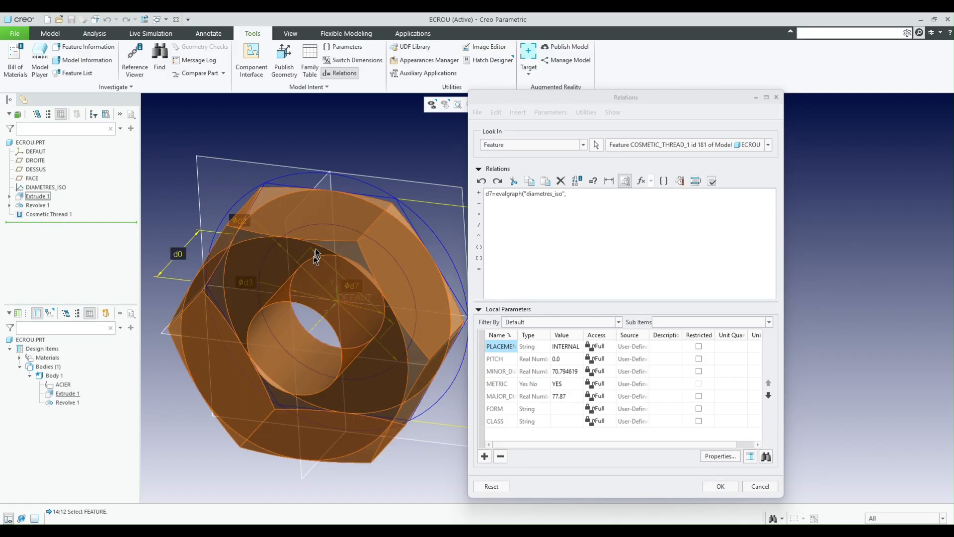
scroll(251, 271, "up", 5)
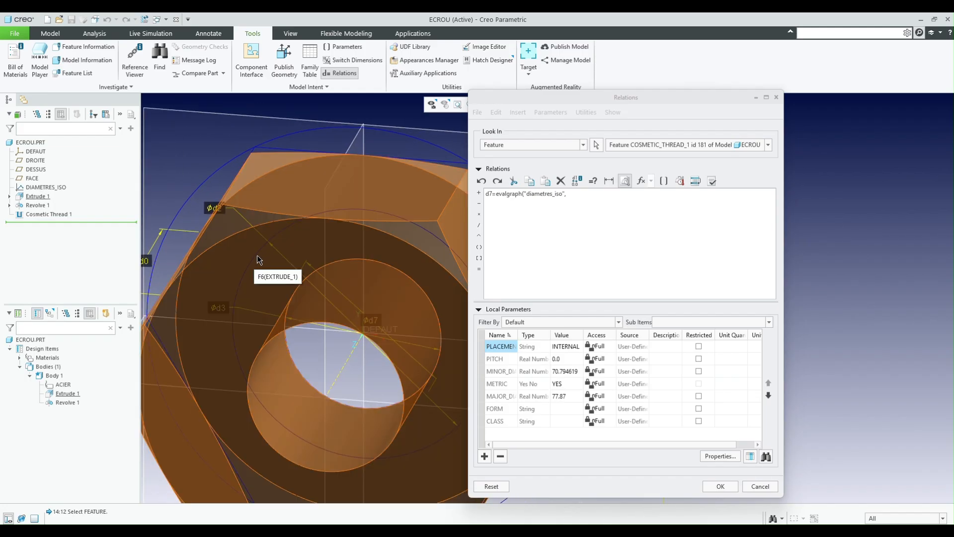
mouse_move(257, 259)
middle_mouse_down()
mouse_move(256, 250)
mouse_move(265, 251)
middle_mouse_up()
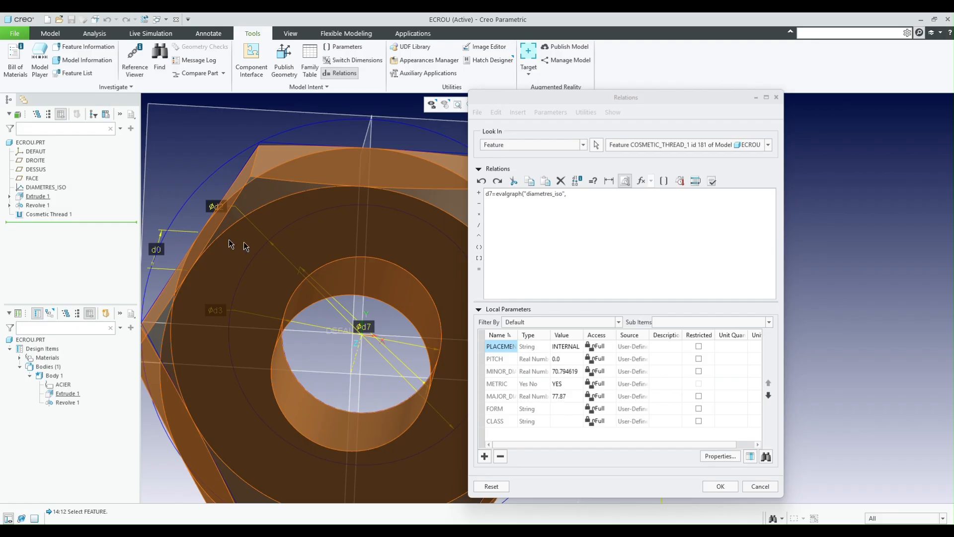
left_click(219, 208)
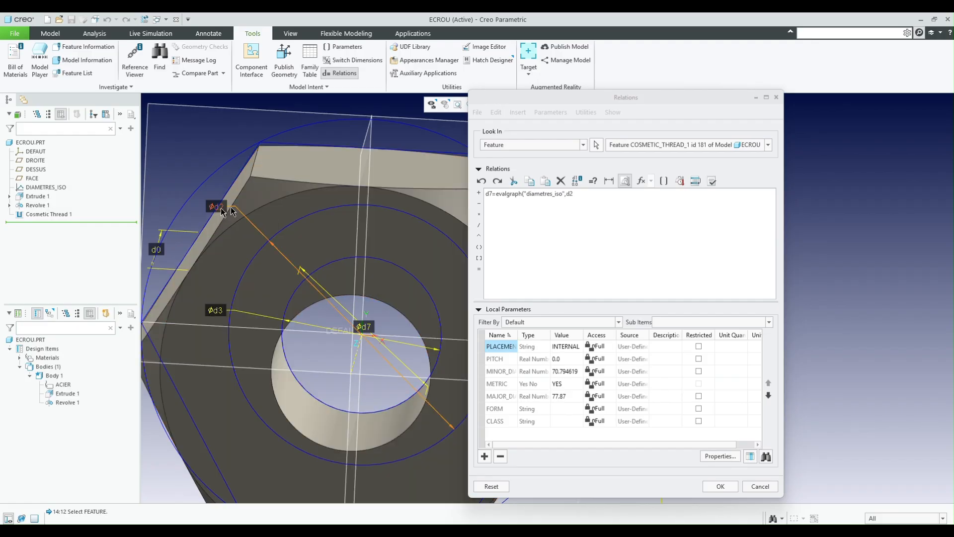
left_click(621, 199)
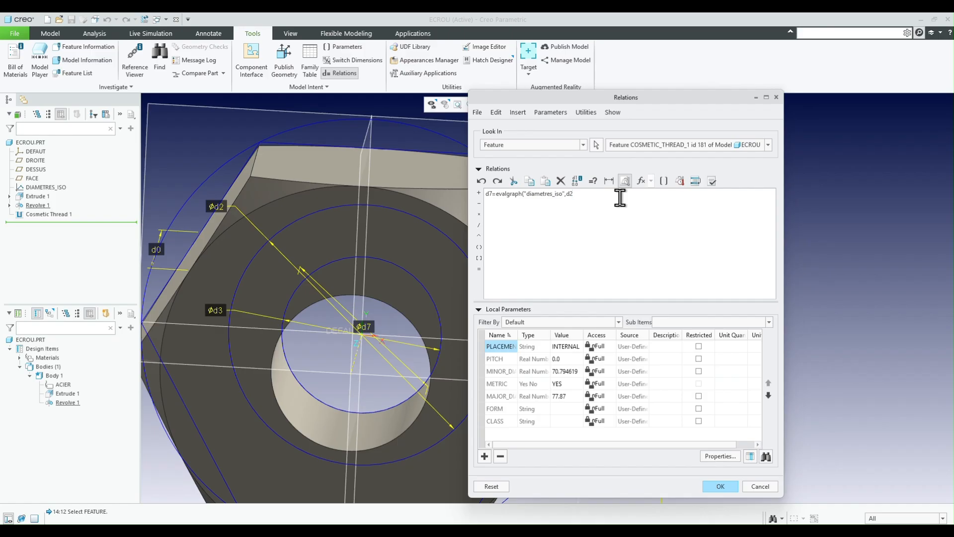
type("*10)/10")
- Verify the cosmetic thread relation and apply it to the part
left_click(712, 181)
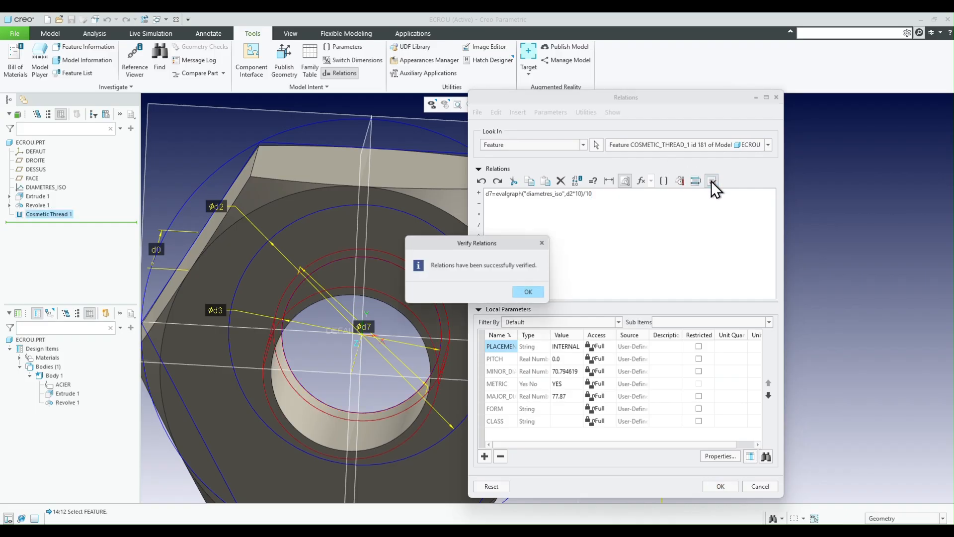
left_click(530, 292)
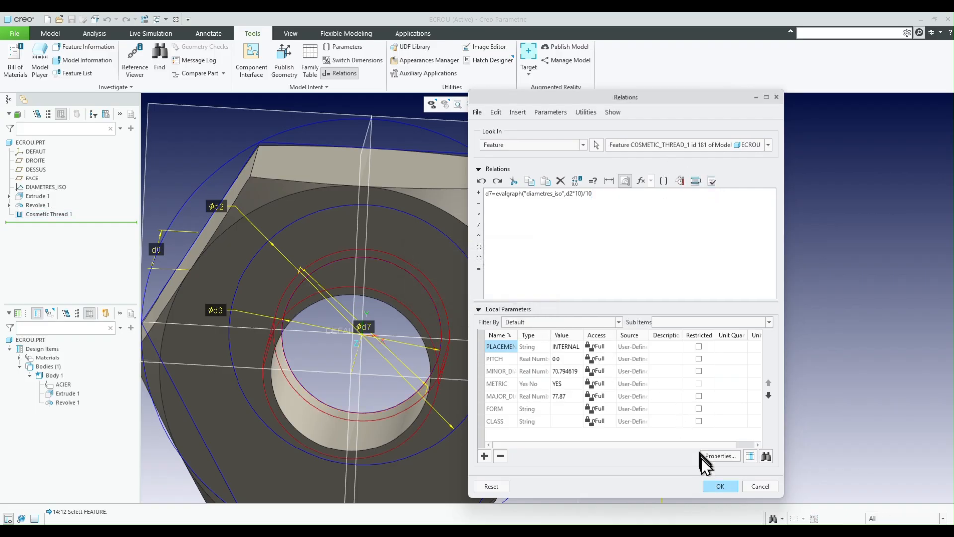
left_click(719, 486)
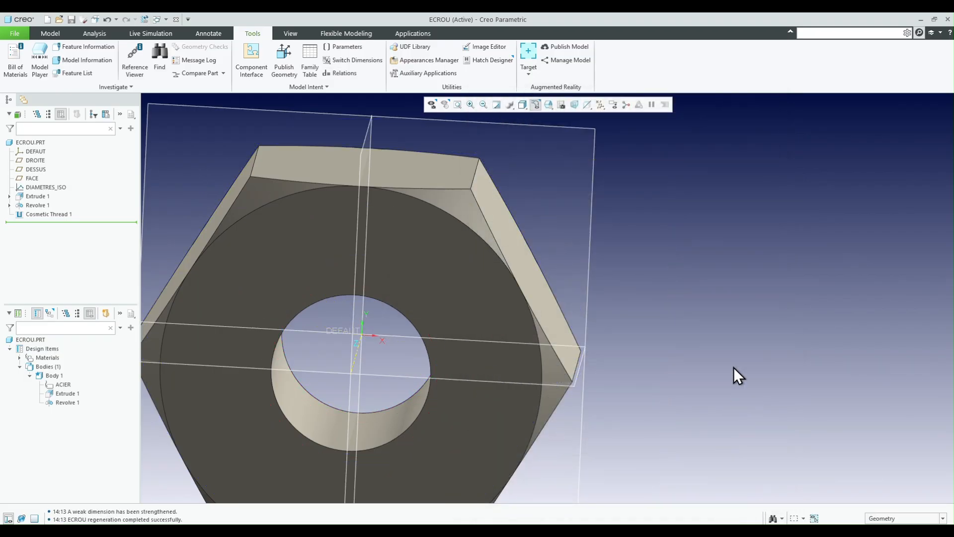
- Display the Cosmetic Thread 1 diameter dimension and switch it from its symbol to its numeric value to examine it
scroll(487, 331, "down", 4)
left_click(39, 215)
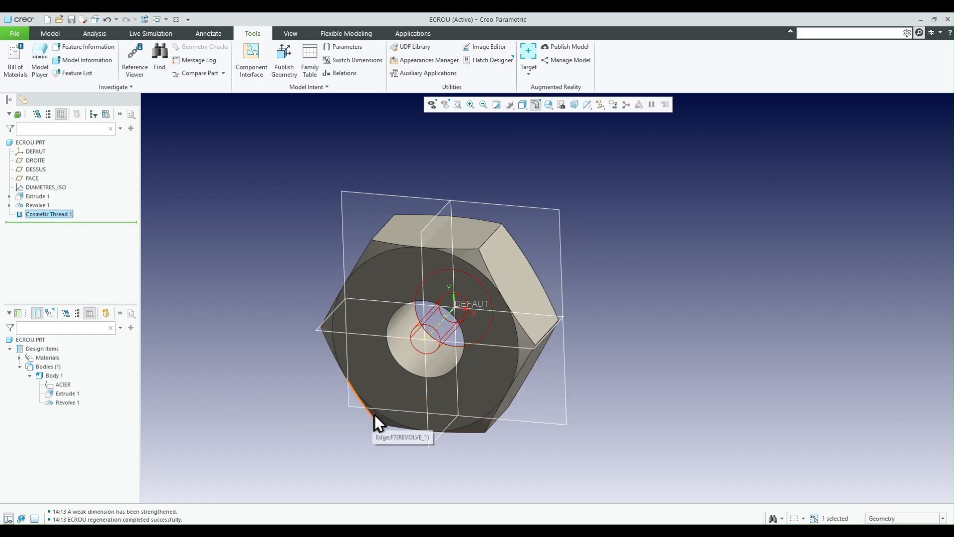
scroll(401, 371, "up", 4)
scroll(406, 366, "up", 2)
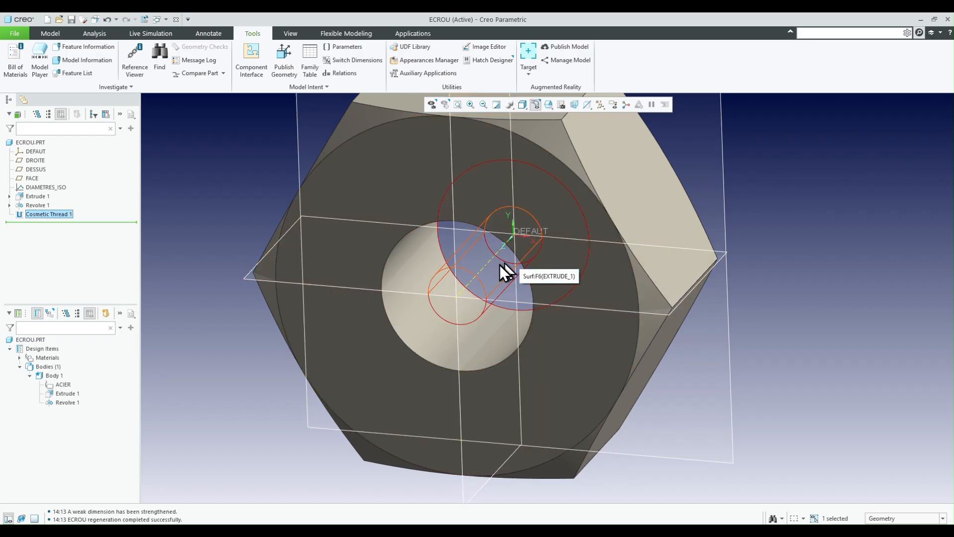
double_click(494, 268)
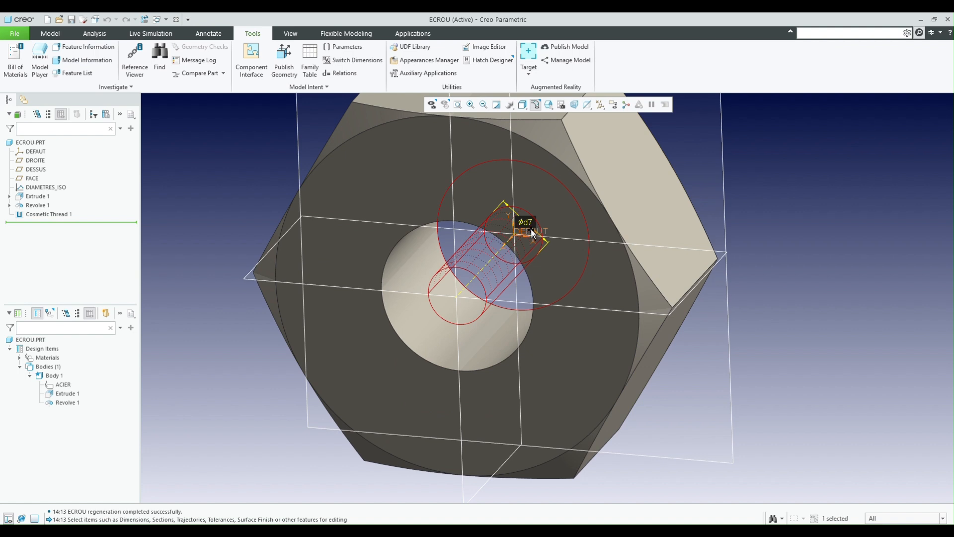
left_click(343, 62)
scroll(539, 187, "up", 2)
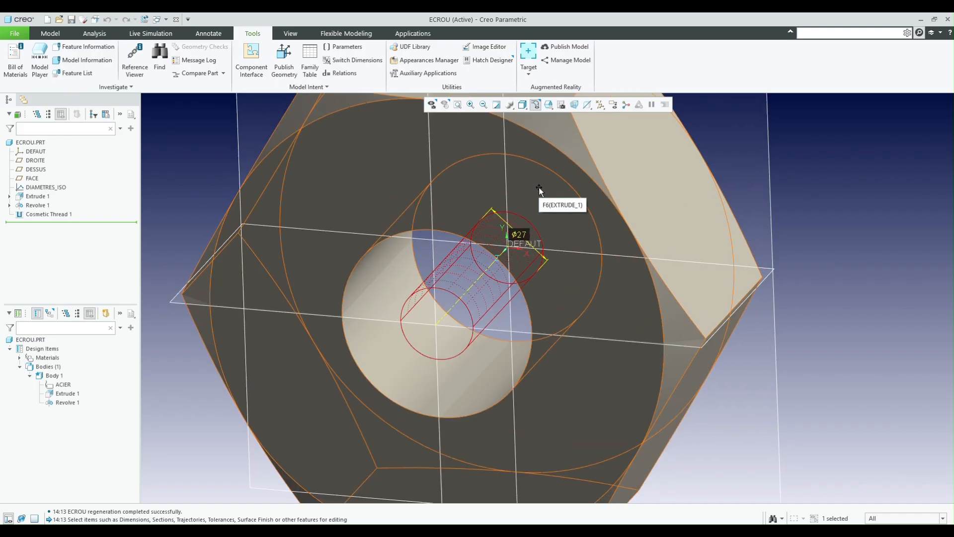
scroll(532, 216, "down", 2)
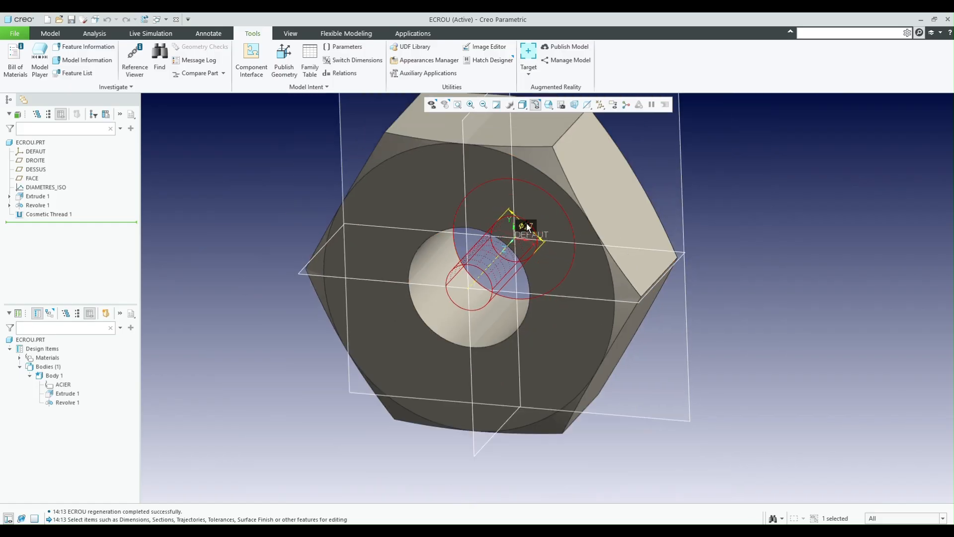
- Display the Extrude 1 dimensions on the nut and examine its diameters
left_click(418, 204)
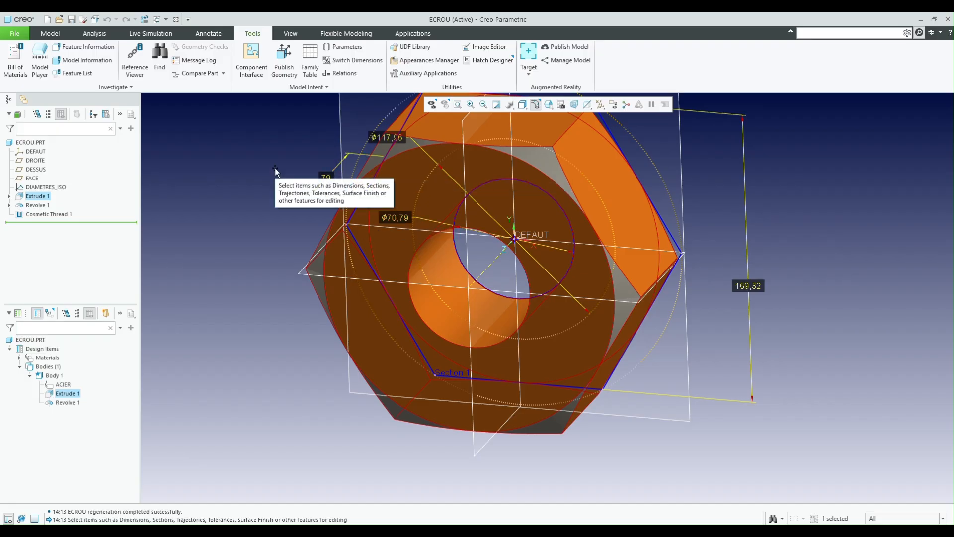
scroll(479, 183, "up", 2)
scroll(425, 263, "down", 2)
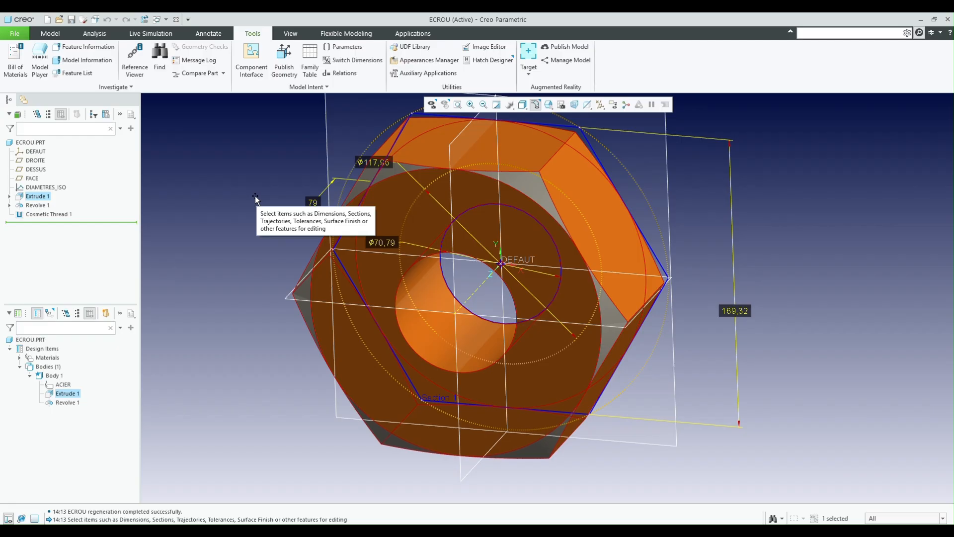
- Redefine the section of the DIAMETRES_ISO graph, keeping its name, to open its sketch
right_click(40, 189)
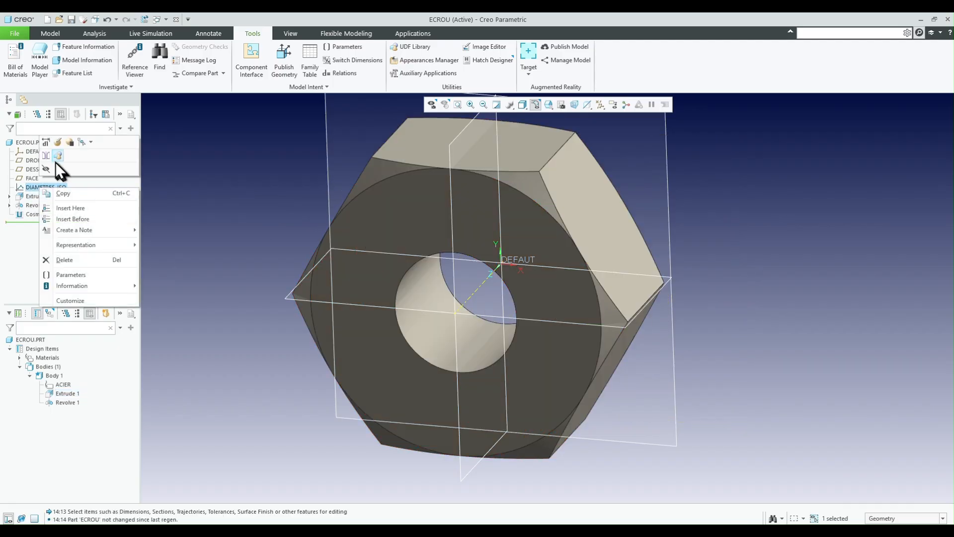
left_click(58, 142)
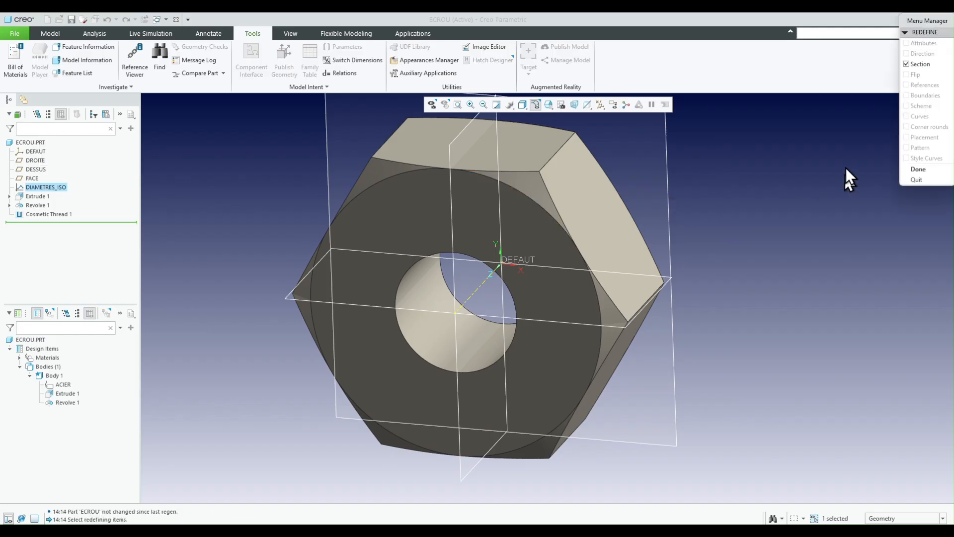
left_click(918, 169)
left_click(496, 111)
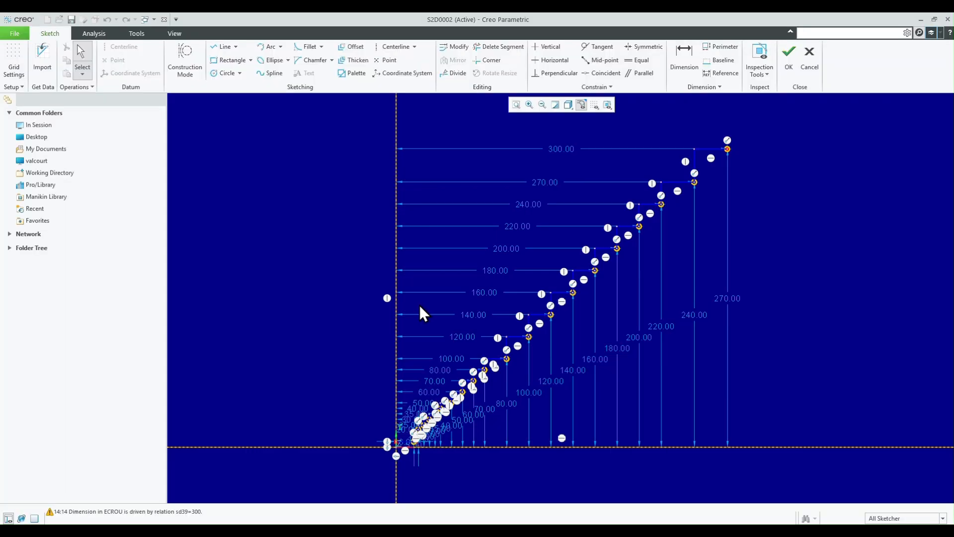
- Add a sketch point beyond the upper end of the stepped profile, about 21 mm above its last point
scroll(392, 297, "up", 1)
scroll(695, 160, "down", 2)
scroll(695, 160, "down", 2)
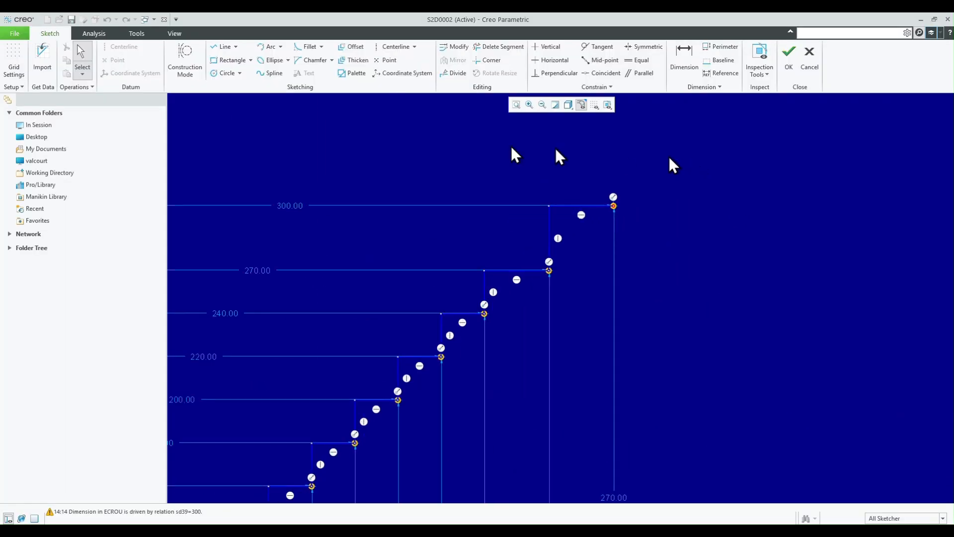
left_click(389, 61)
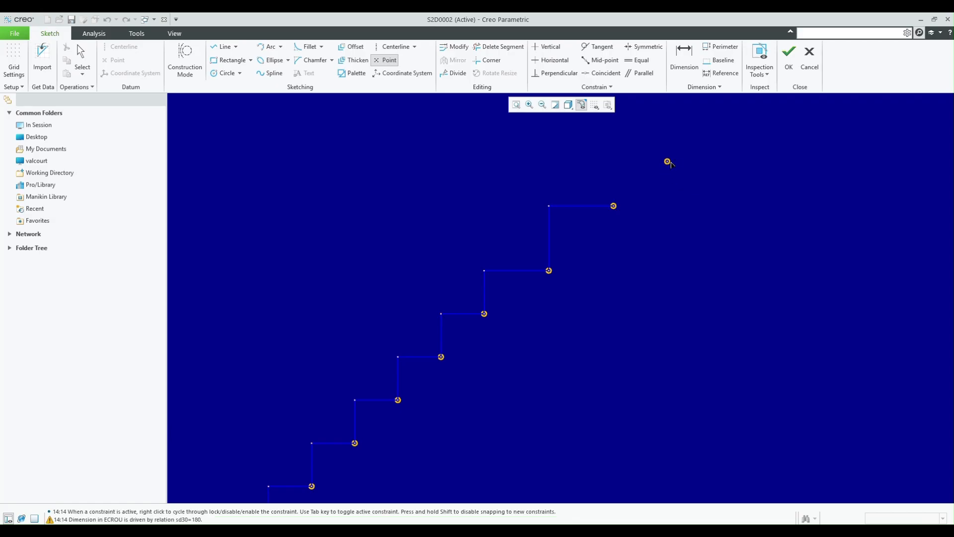
left_click(668, 162)
middle_click(700, 152)
scroll(701, 149, "up", 2)
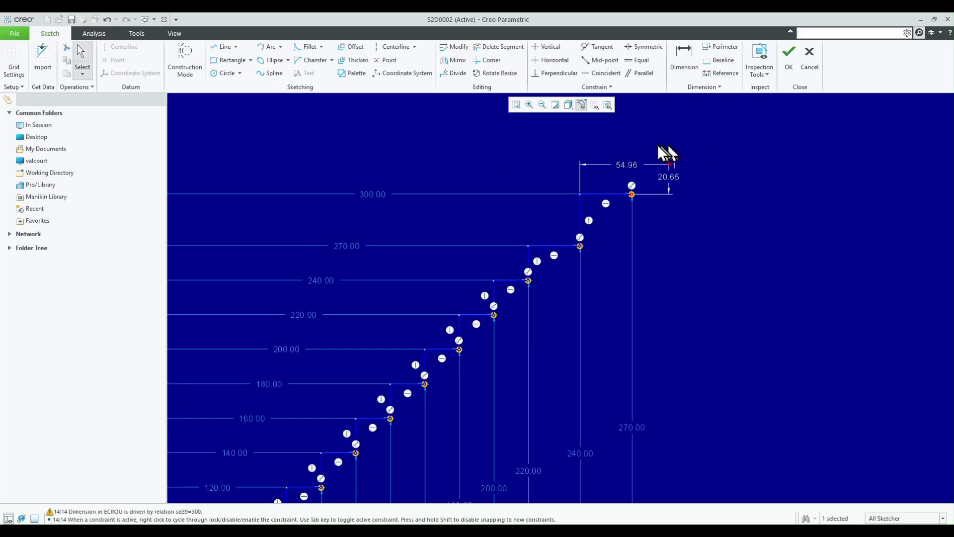
- Replace the new point's horizontal dimension with one measured from the vertical axis
right_click(622, 163)
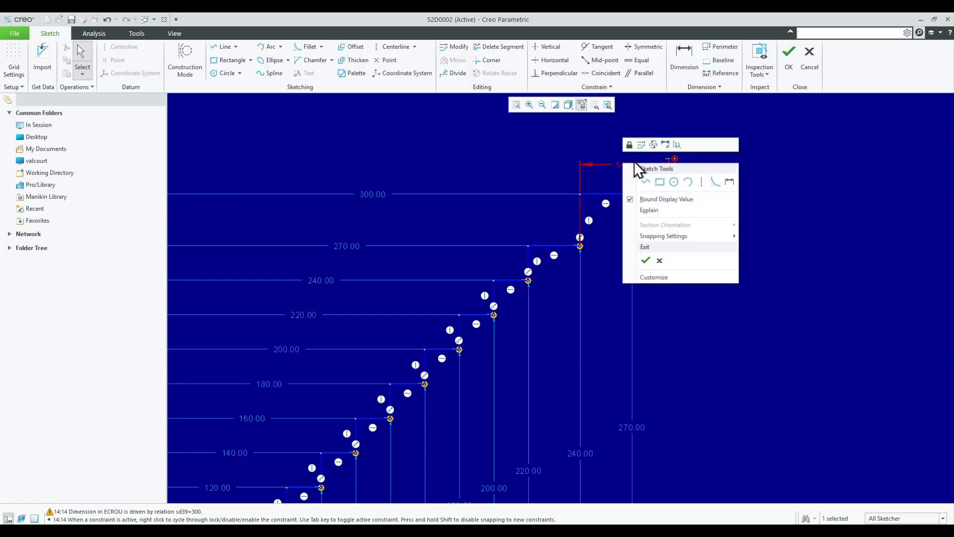
left_click(653, 145)
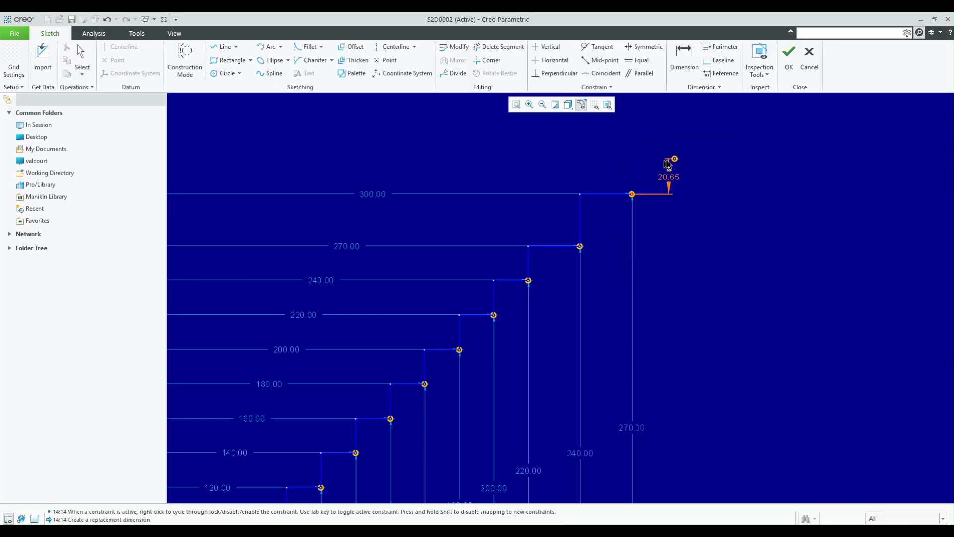
scroll(758, 176, "up", 3)
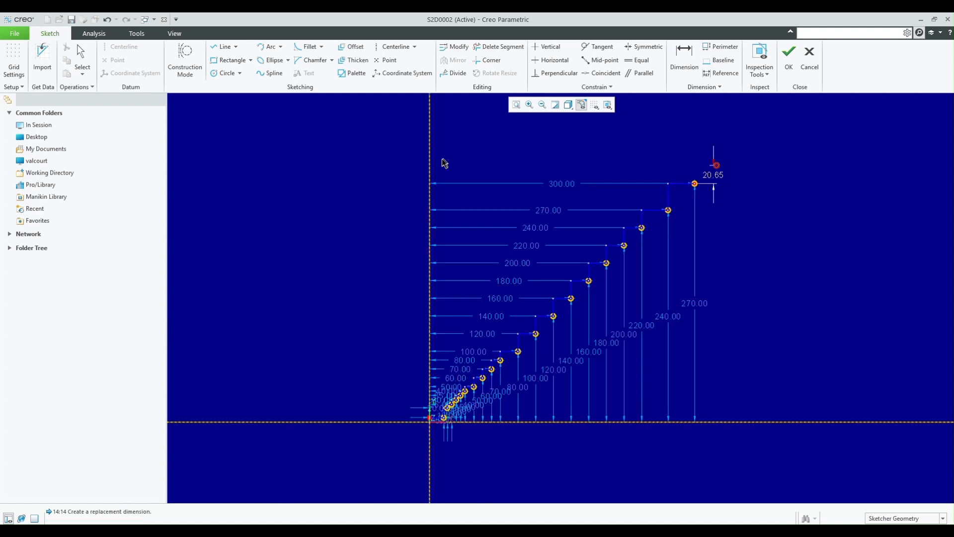
middle_click(612, 159)
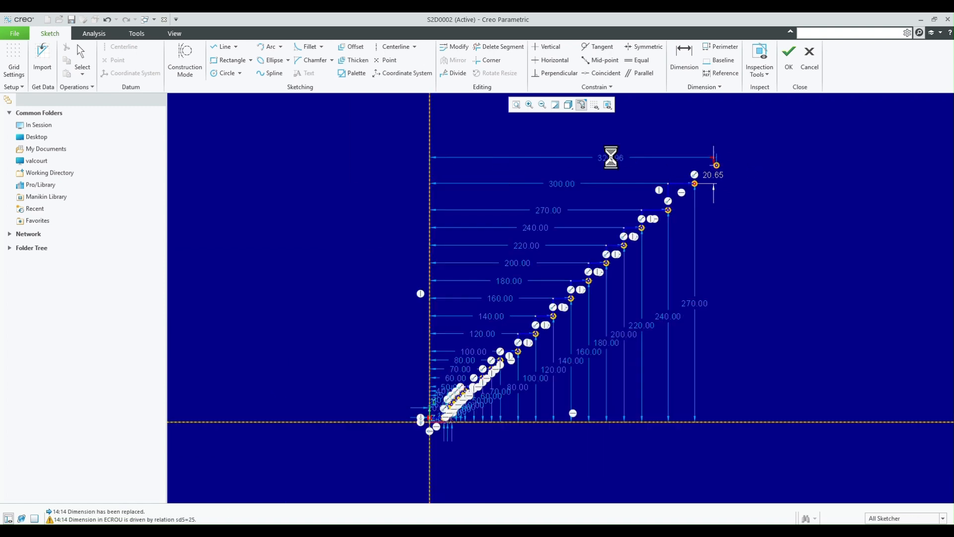
scroll(764, 170, "down", 3)
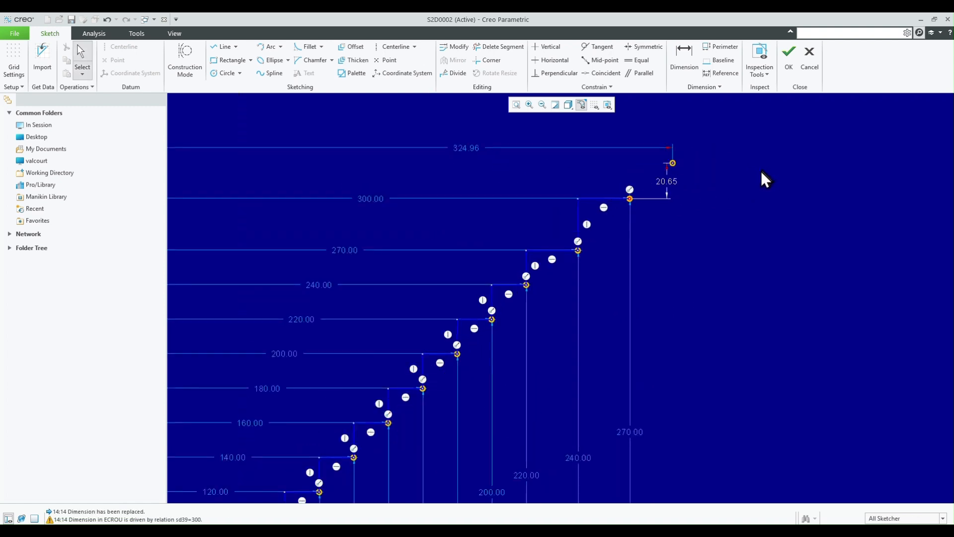
- Replace the new point's vertical dimension with one measured from the horizontal axis
left_click(668, 183)
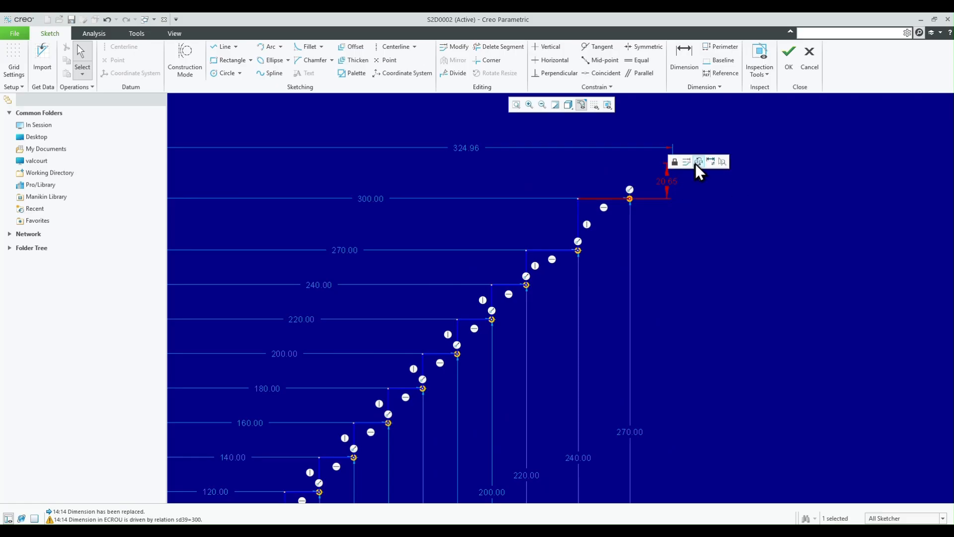
left_click(698, 164)
scroll(641, 150, "up", 4)
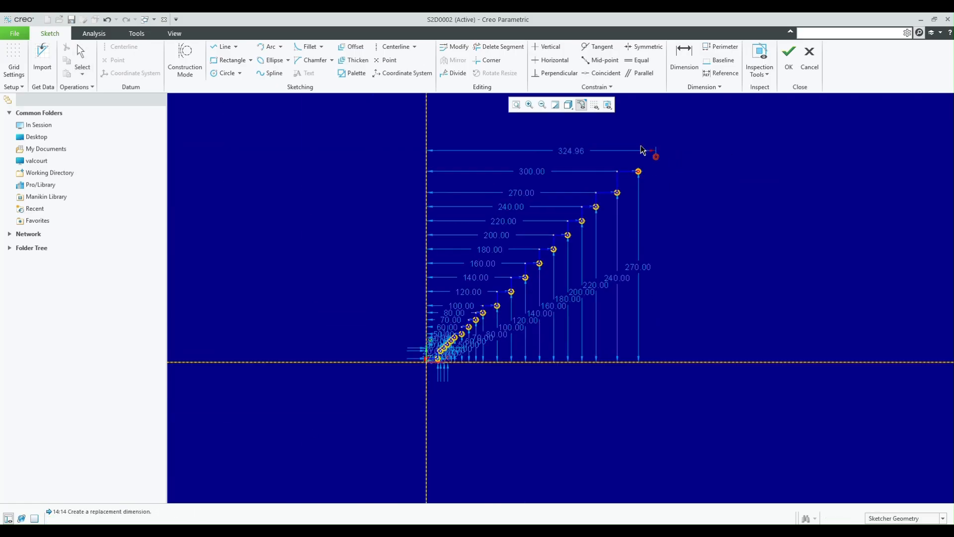
scroll(643, 151, "down", 1)
middle_click(693, 337)
scroll(726, 273, "down", 2)
scroll(675, 400, "up", 1)
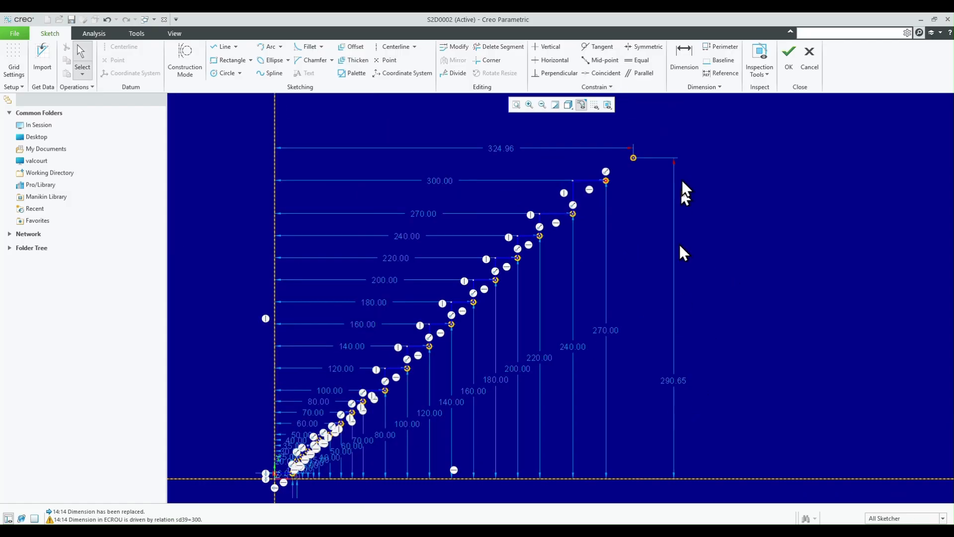
scroll(677, 135, "down", 1)
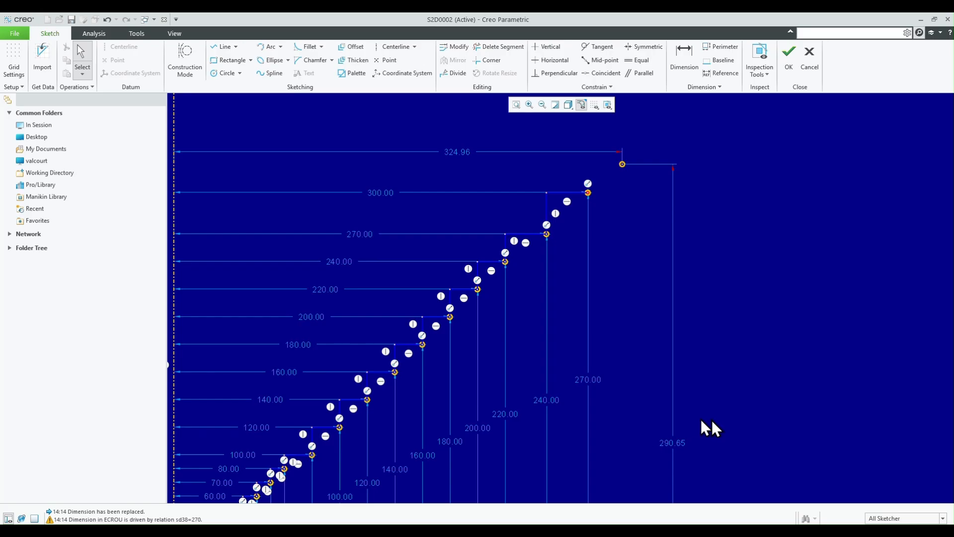
- Set the new point's height to 300 and its horizontal distance from the vertical axis to 350
double_click(672, 442)
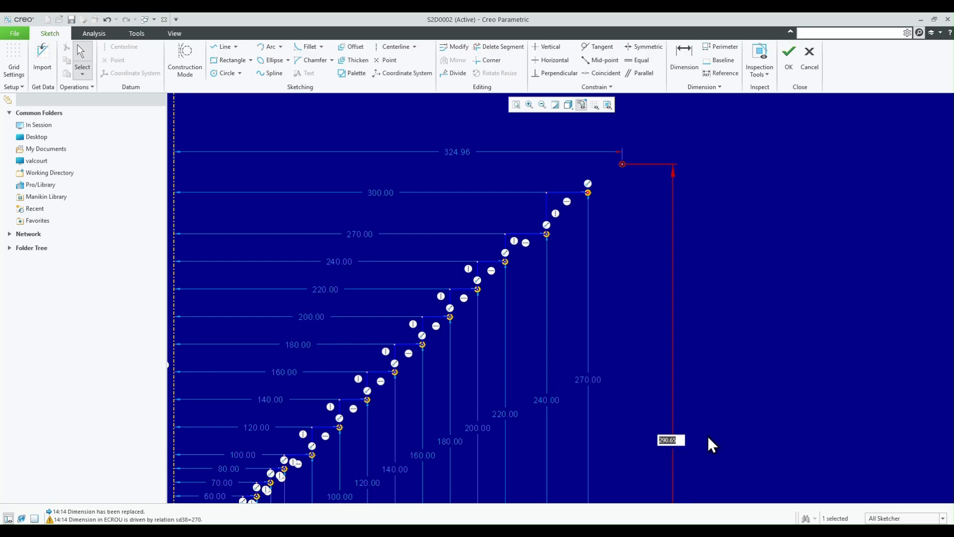
type("300")
key("Return")
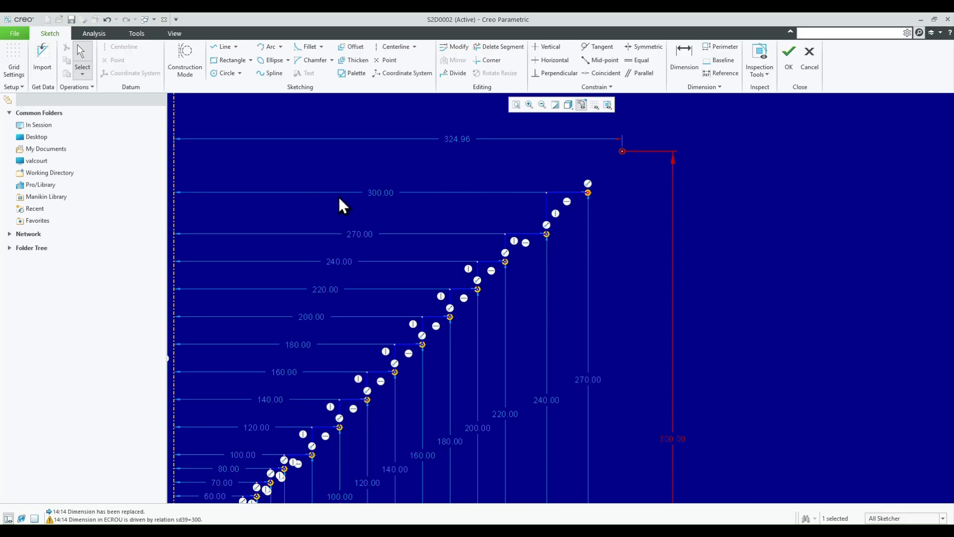
double_click(456, 138)
type("350")
key("Return")
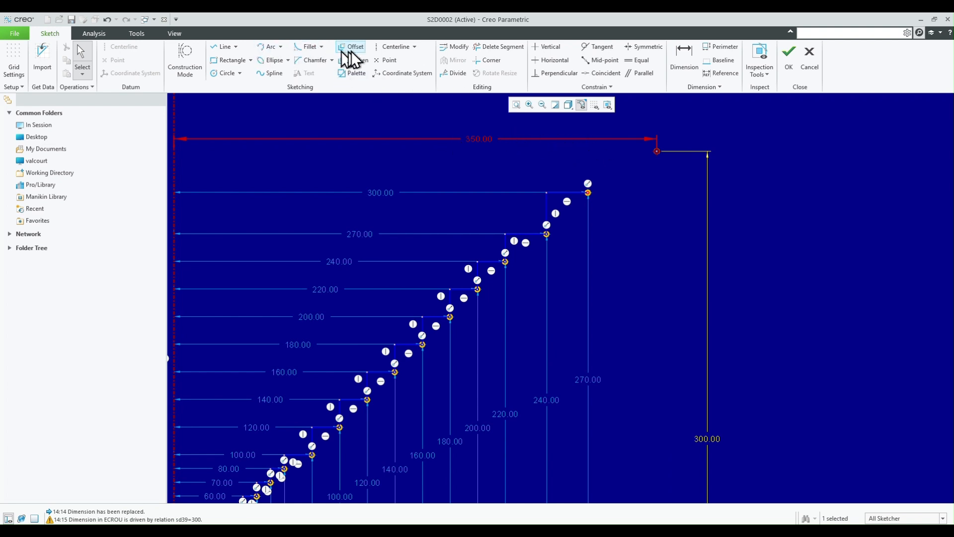
- Draw a rectangle between the last two points, trim its lower and right sides to extend the stepped profile, and accept the sketch
left_click(228, 60)
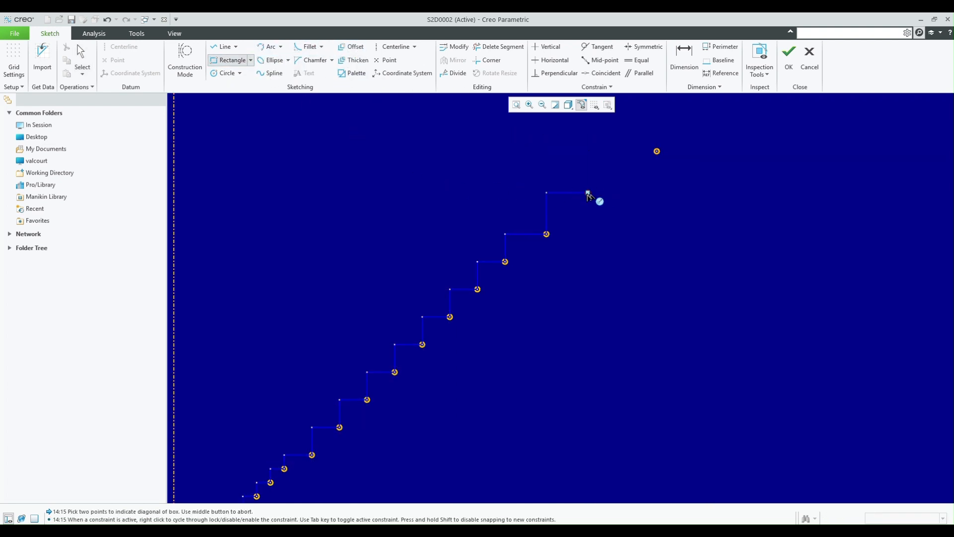
left_click(588, 192)
left_click(658, 150)
middle_click(657, 151)
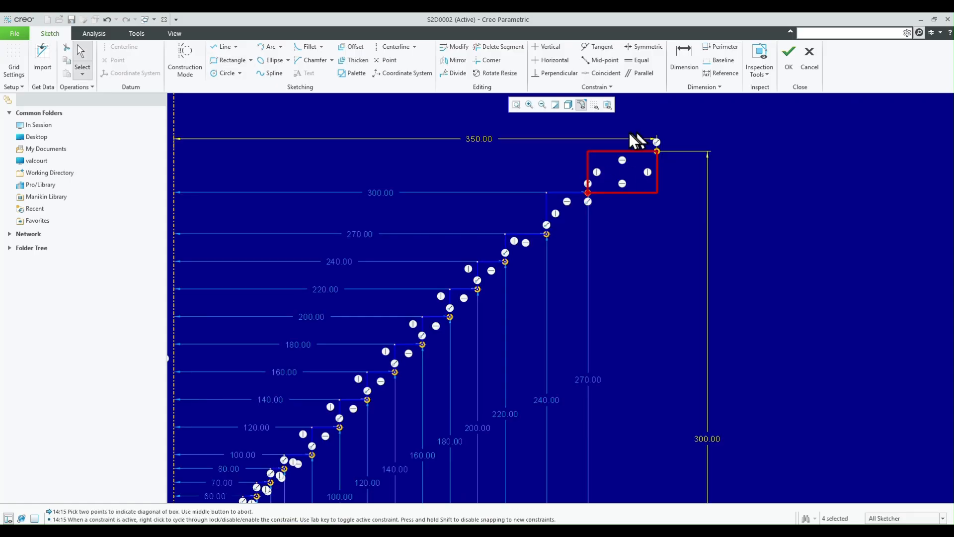
left_click(510, 50)
mouse_move(609, 229)
left_mouse_down()
mouse_move(622, 208)
mouse_move(664, 188)
left_mouse_up()
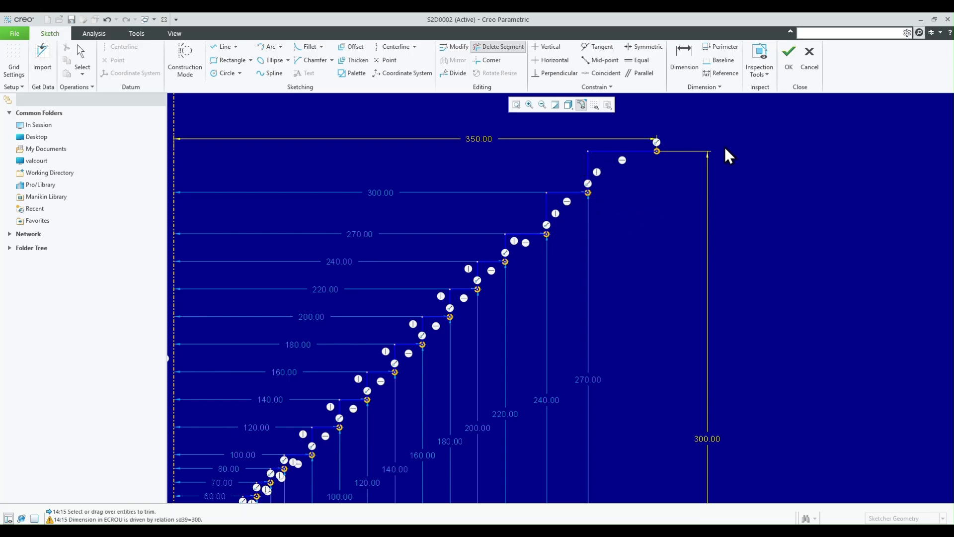
left_click(786, 56)
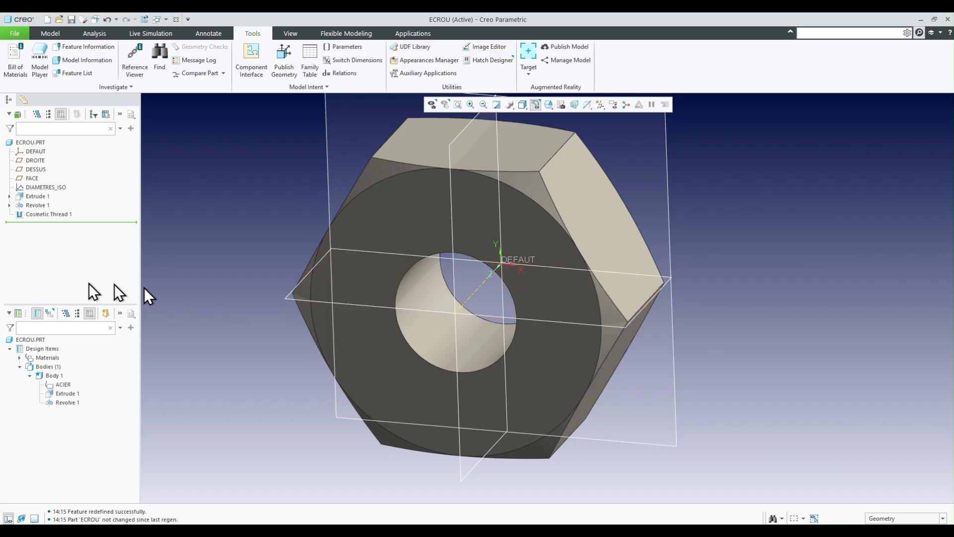
- Display the Cosmetic Thread 1 diameter dimension and examine it against the extended graph
left_click(33, 214)
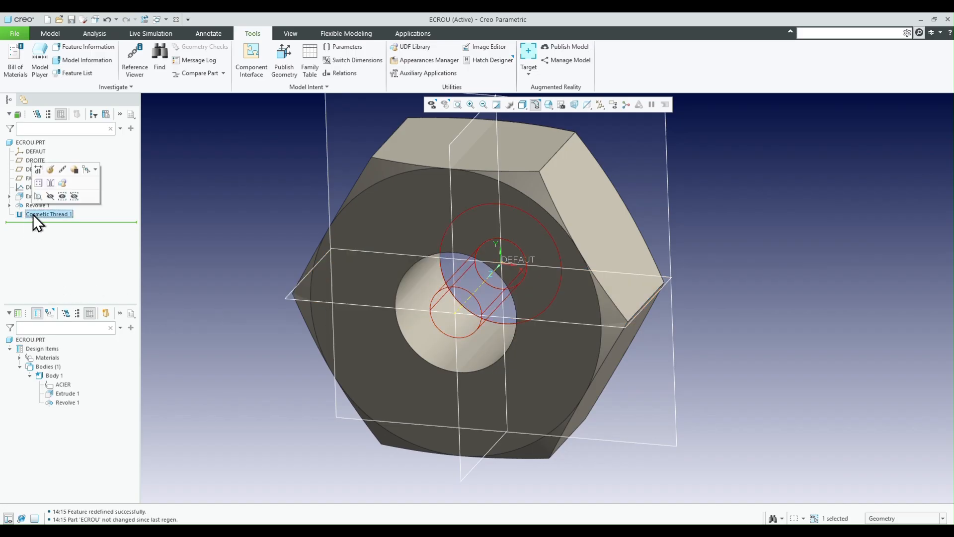
left_click(40, 170)
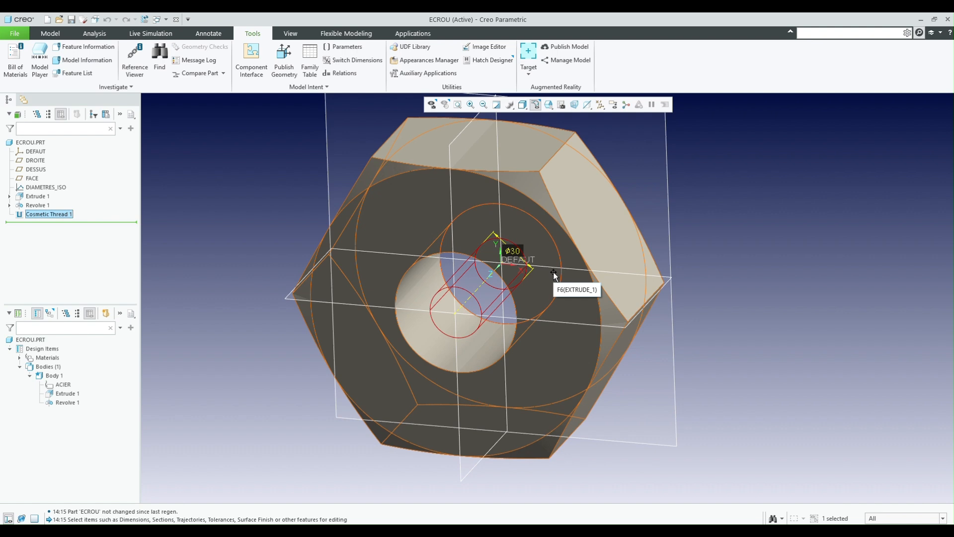
left_click(184, 231)
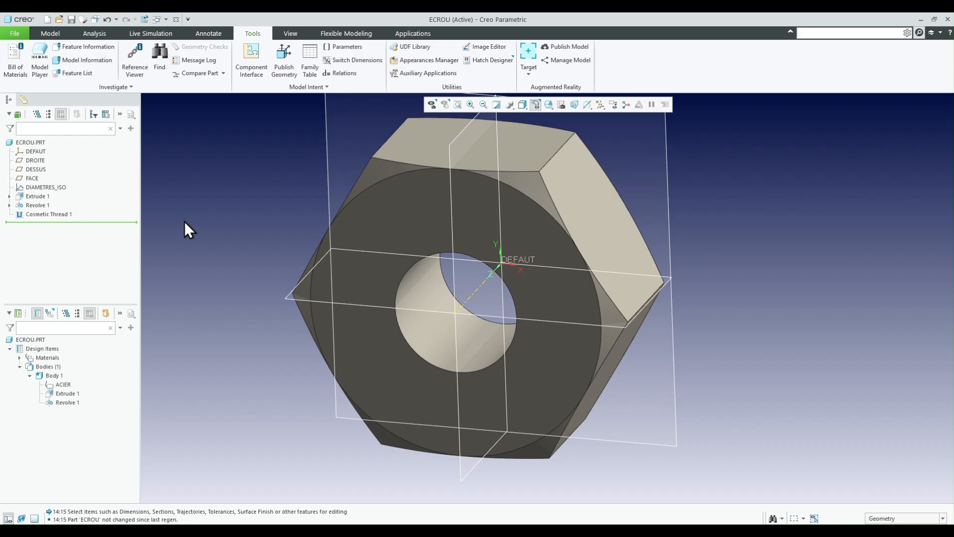
- Duplicate the DIAMETRES_ISO graph feature by copying and pasting it within the part
left_click(49, 187)
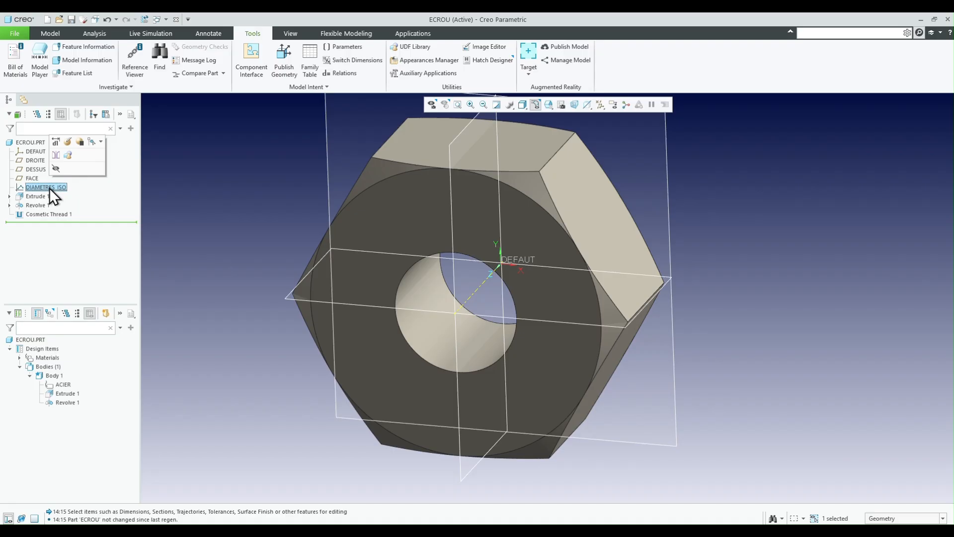
right_click(50, 188)
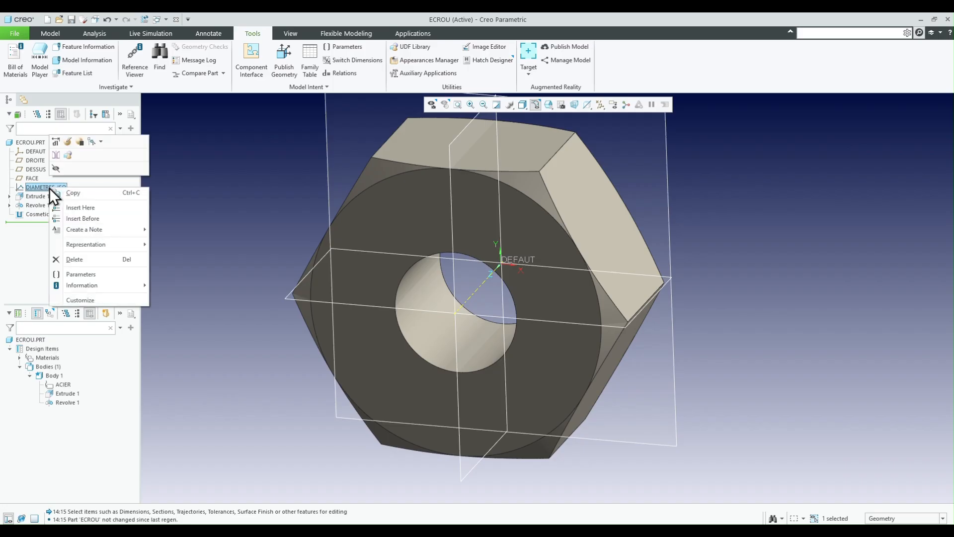
left_click(84, 195)
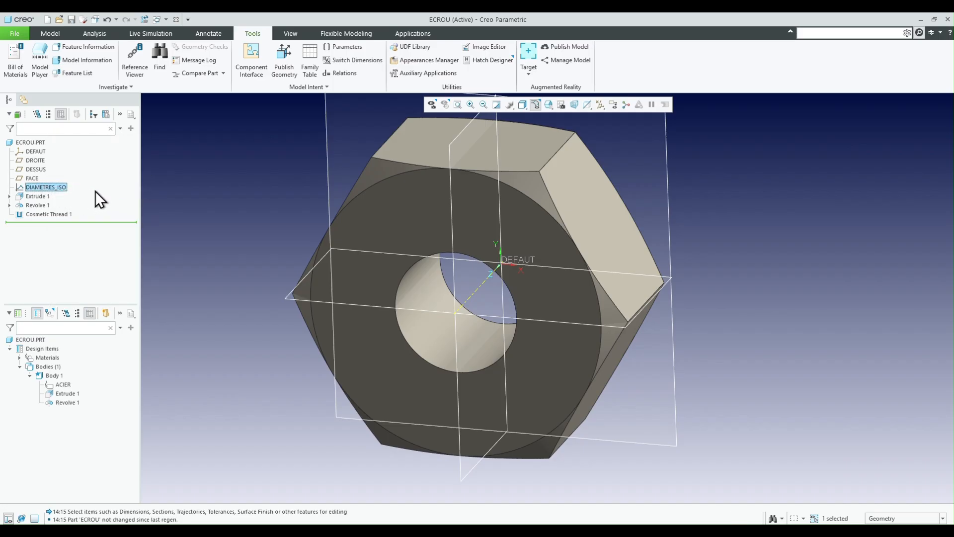
right_click(94, 191)
left_click(122, 216)
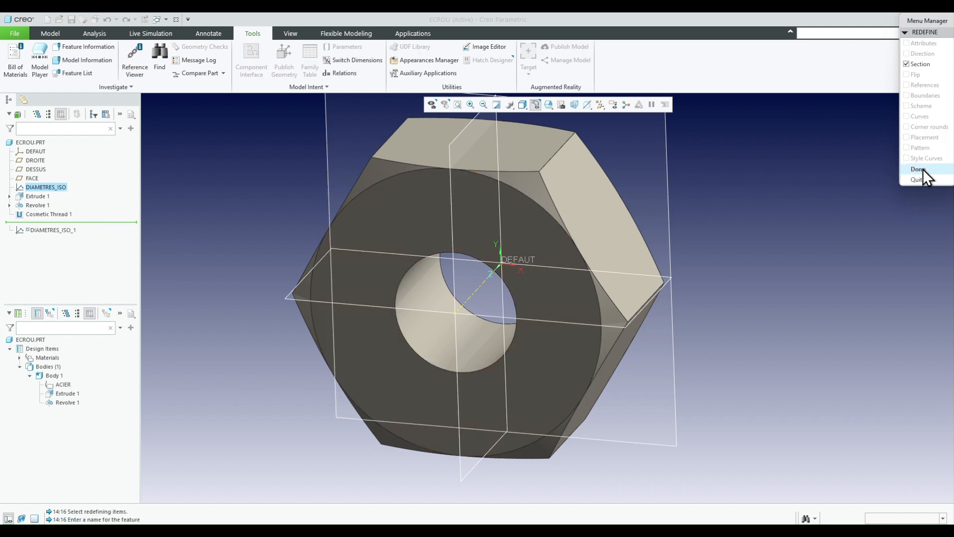
- Confirm redefining the pasted graph's section, give the graph a new name and open its sketch
left_click(920, 169)
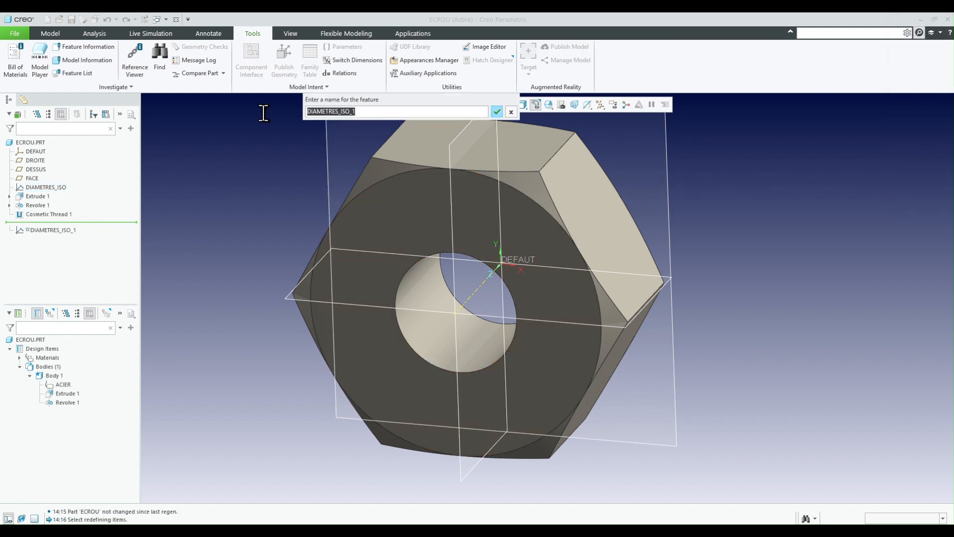
type("P")
key("Return")
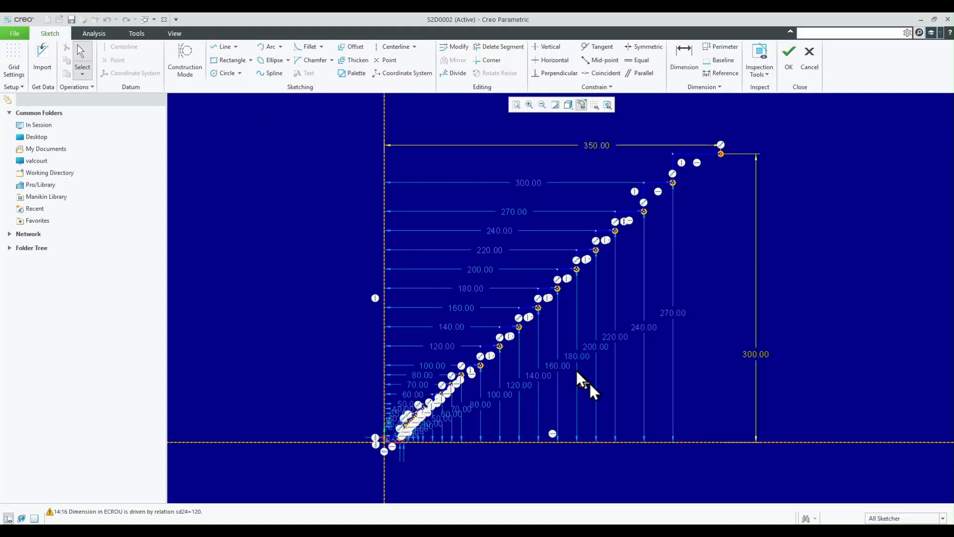
- Delete every line segment of the copied stepped profile in the graph sketch, leaving only its points and dimensions
scroll(676, 273, "down", 1)
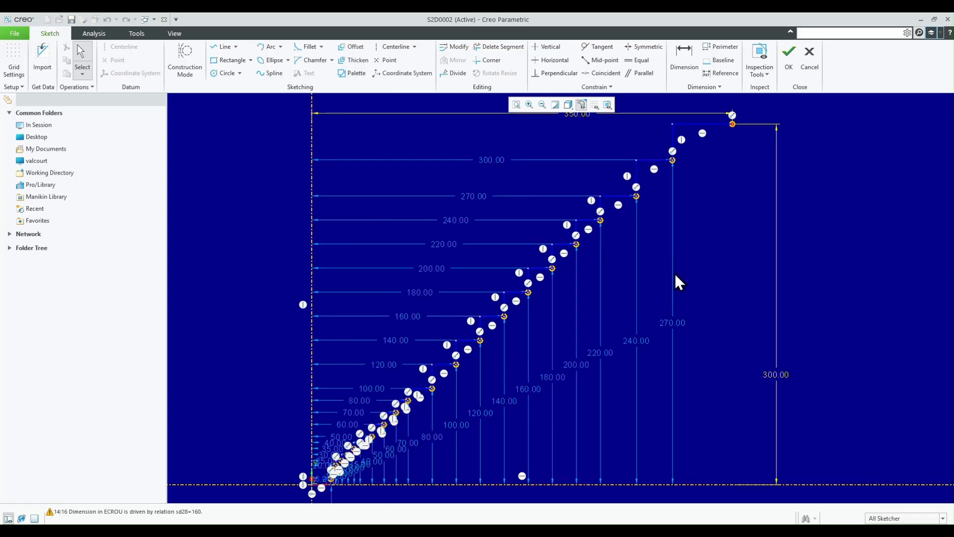
scroll(399, 380, "down", 2)
scroll(430, 279, "up", 3)
scroll(329, 405, "down", 3)
scroll(312, 422, "up", 3)
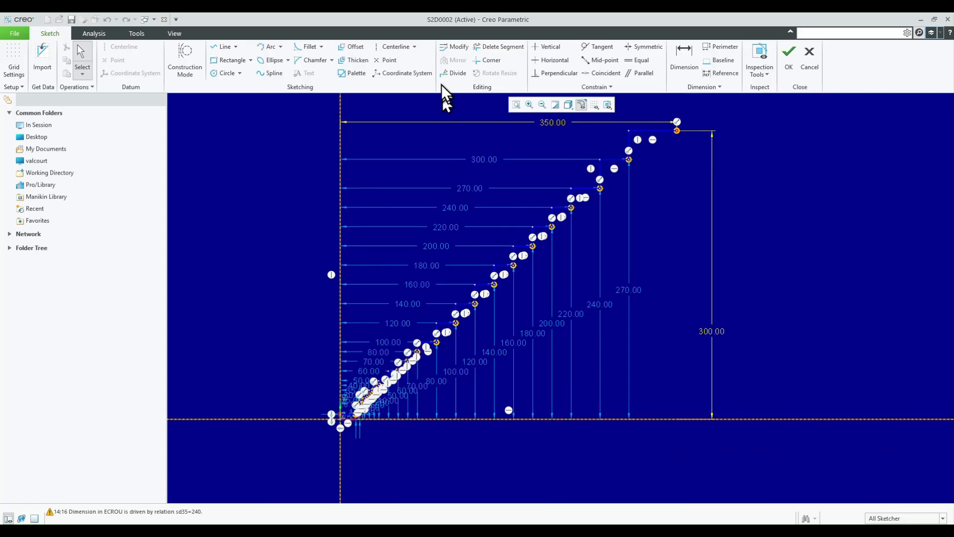
left_click(488, 50)
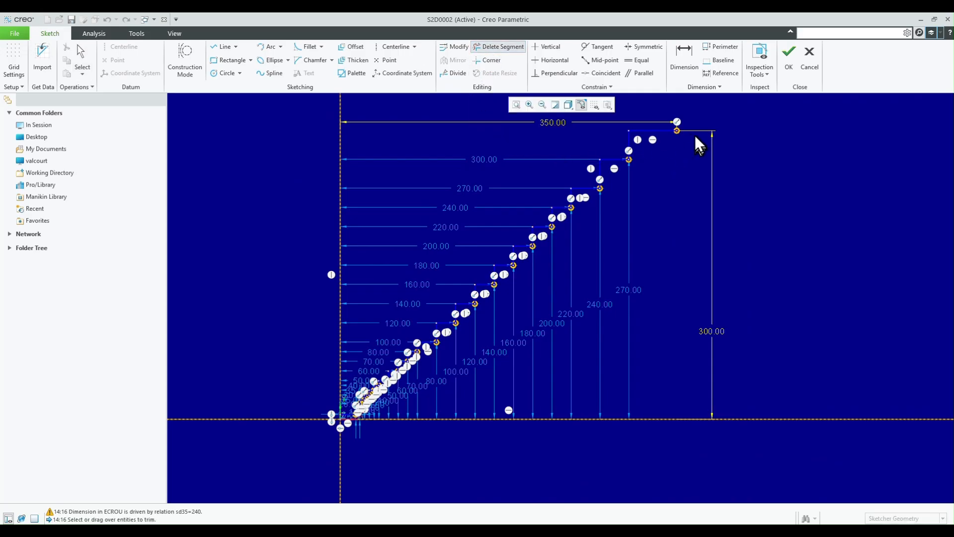
mouse_move(696, 130)
left_mouse_down()
mouse_move(622, 159)
mouse_move(519, 258)
mouse_move(581, 196)
mouse_move(530, 236)
mouse_move(529, 271)
mouse_move(496, 278)
mouse_move(418, 351)
mouse_move(435, 363)
mouse_move(442, 341)
mouse_move(385, 400)
mouse_move(421, 367)
mouse_move(419, 386)
left_mouse_up()
scroll(392, 417, "up", 6)
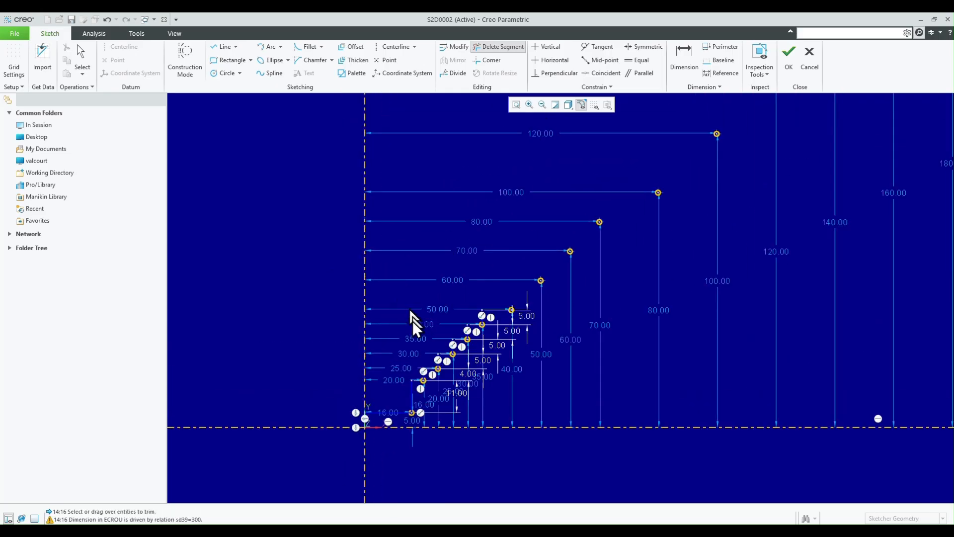
mouse_move(650, 144)
left_mouse_down()
mouse_move(473, 299)
mouse_move(533, 245)
mouse_move(486, 324)
mouse_move(495, 262)
mouse_move(482, 306)
mouse_move(391, 427)
mouse_move(419, 396)
mouse_move(413, 340)
mouse_move(481, 301)
mouse_move(457, 314)
mouse_move(447, 378)
left_mouse_up()
scroll(446, 379, "up", 2)
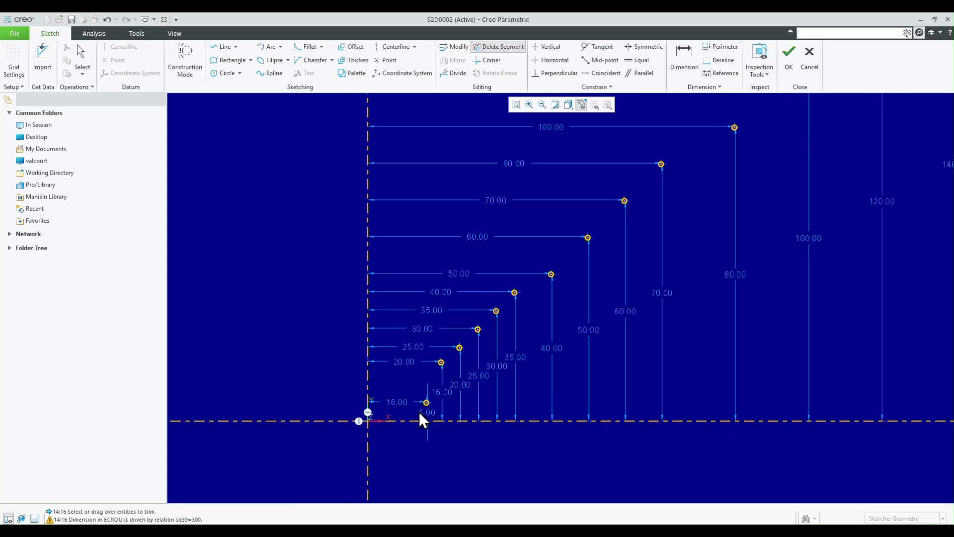
scroll(423, 397, "up", 2)
scroll(404, 383, "up", 2)
scroll(426, 395, "up", 2)
scroll(565, 256, "down", 1)
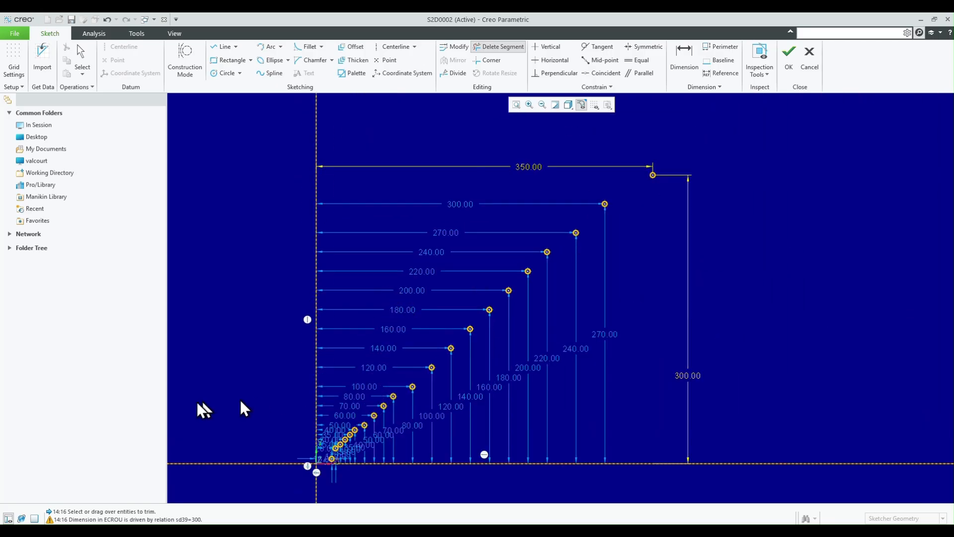
- Switch to Excel and copy the diameter relations in B2:B21 of the pas métriques sheet, sd1=16 through sd39=300
left_click(170, 447)
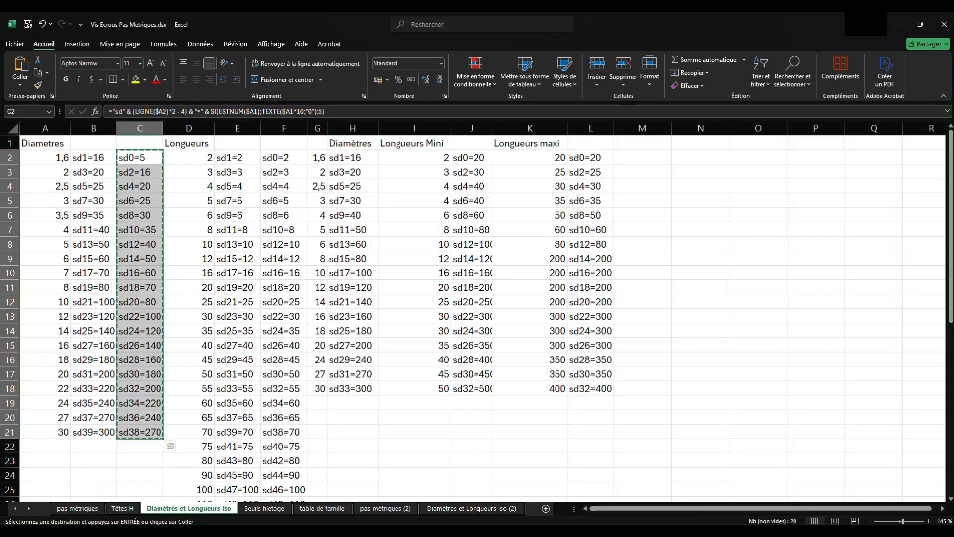
left_click(85, 506)
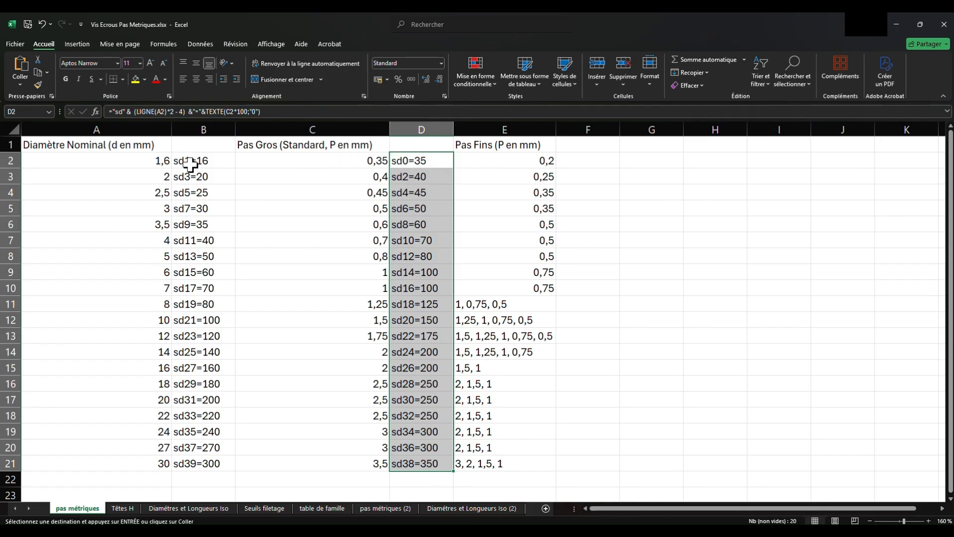
left_click_drag(191, 160, 189, 461)
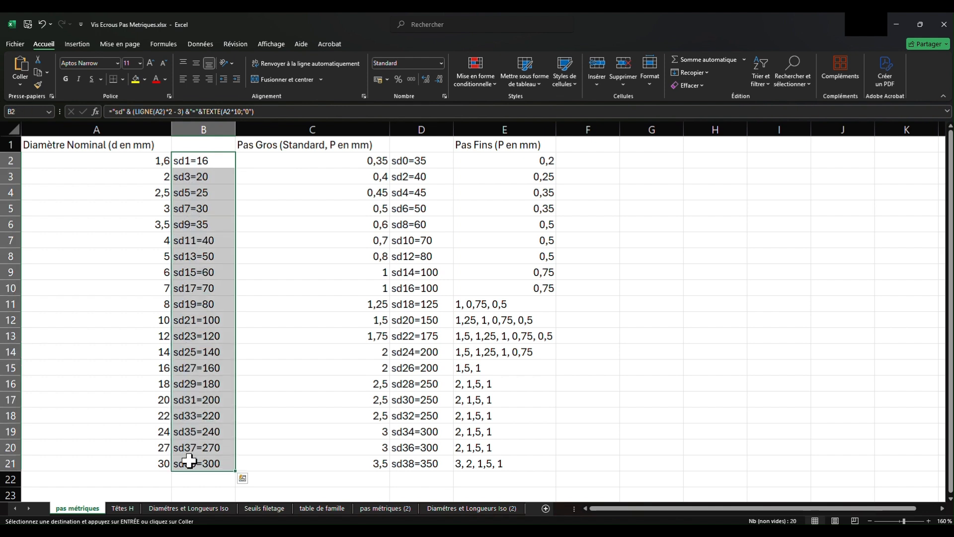
key("ctrl+c")
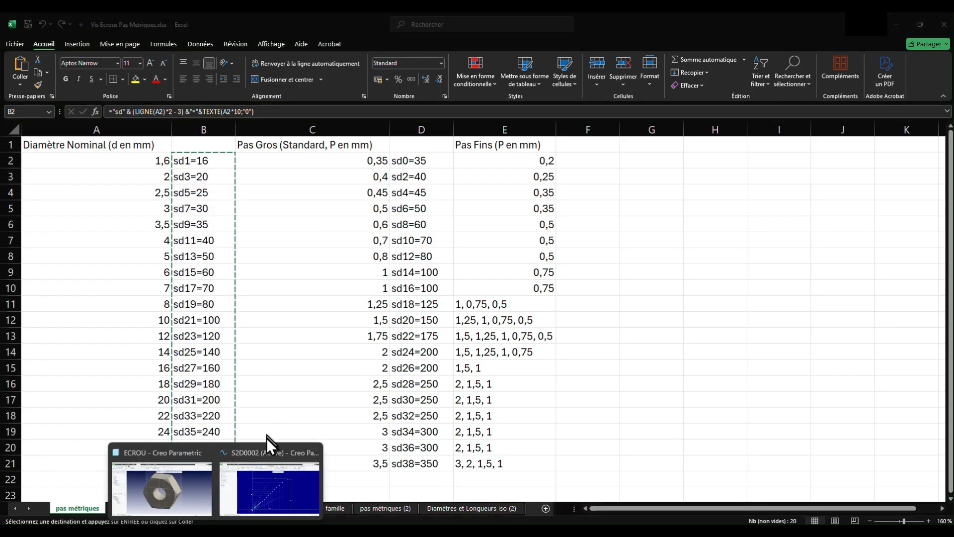
- Switch back to the Creo graph sketch and replace all its relations with the copied diameter list, placing the cursor after the last line
left_click(272, 499)
left_click(137, 34)
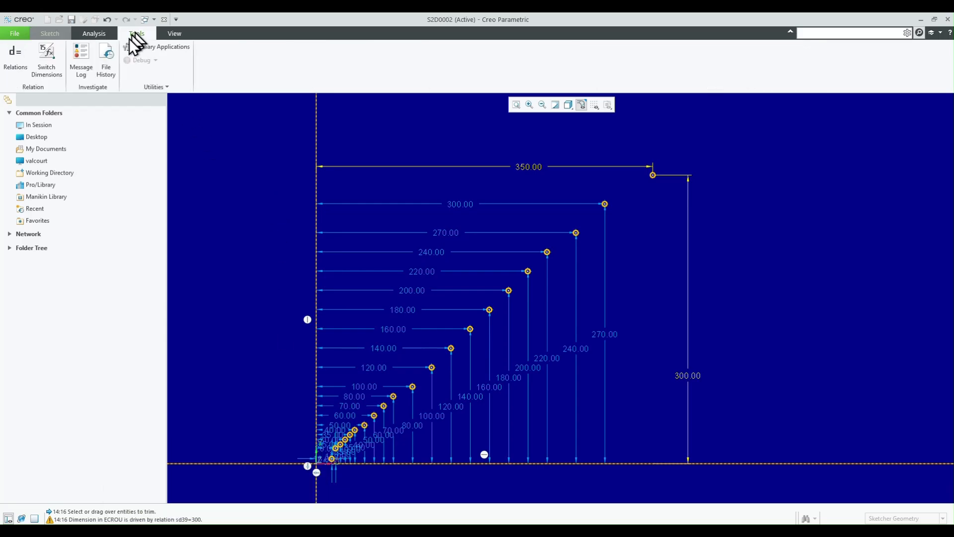
left_click(60, 66)
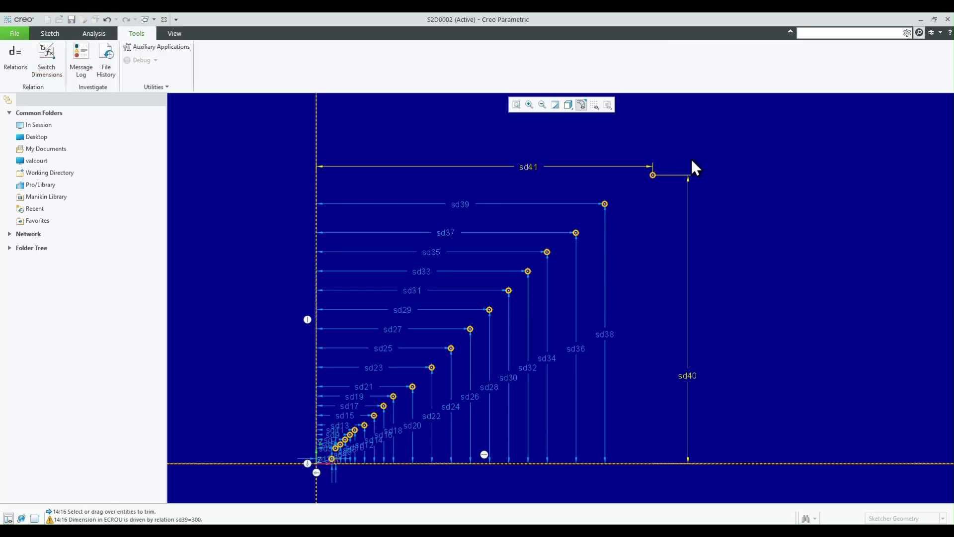
left_click(20, 62)
left_click_drag(524, 291, 376, 58)
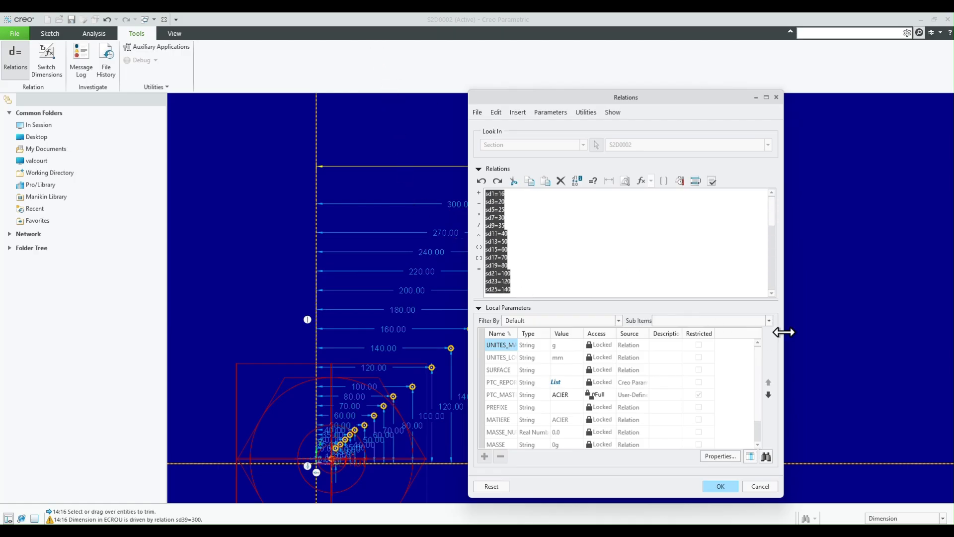
key("ctrl+v")
scroll(552, 242, "up", 3)
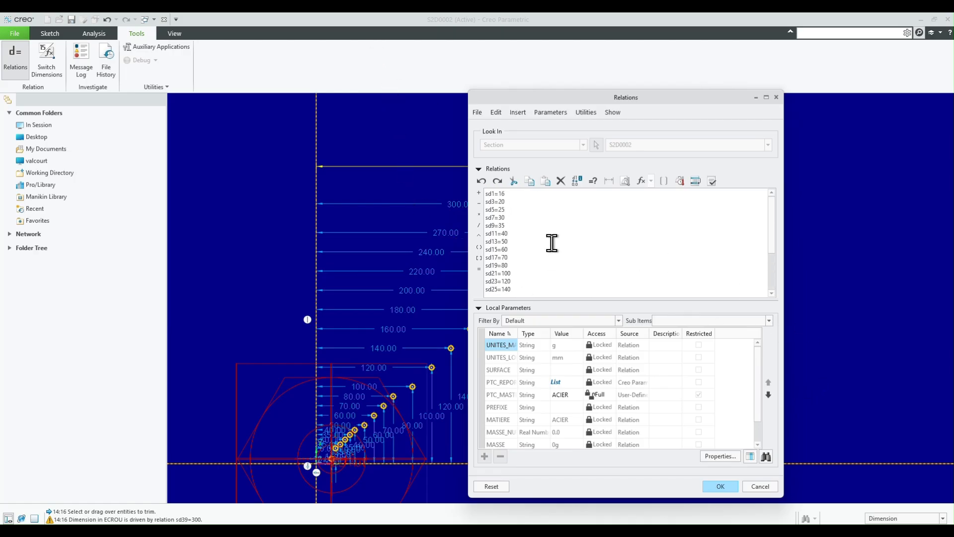
scroll(553, 237, "down", 3)
left_click(502, 290)
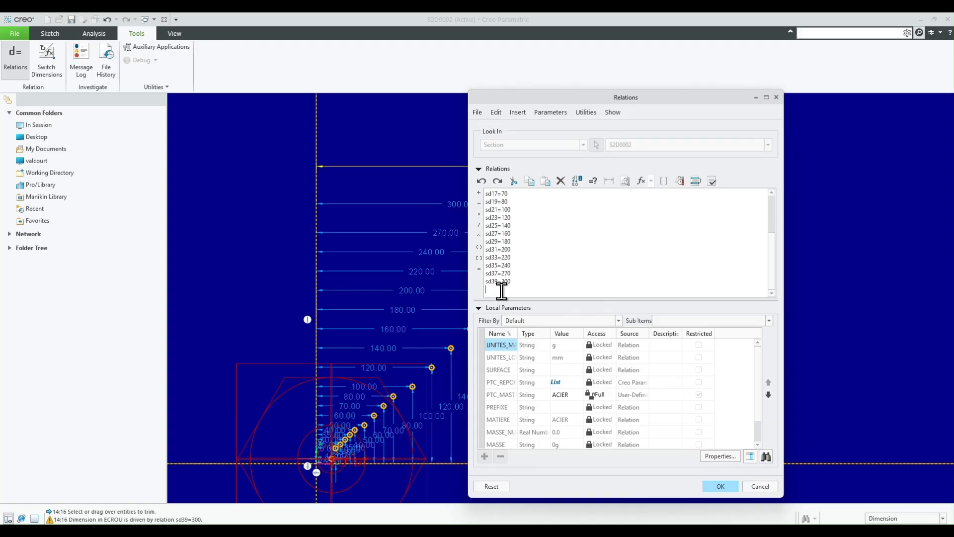
- Switch to Excel and copy the coarse-pitch relations in D2:D21 of the pas métriques sheet, sd0=35 through sd38=350
left_click(171, 477)
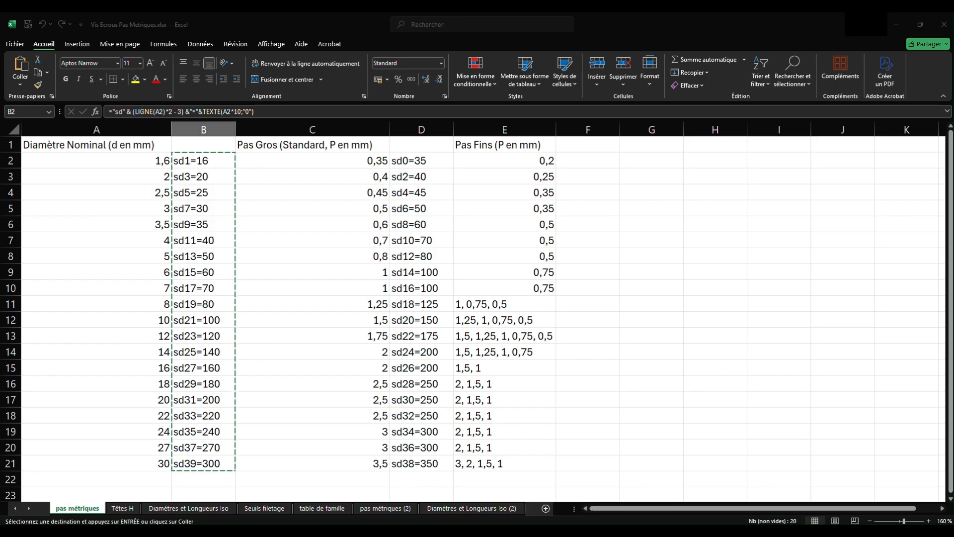
left_click_drag(419, 160, 421, 456)
key("ctrl+c")
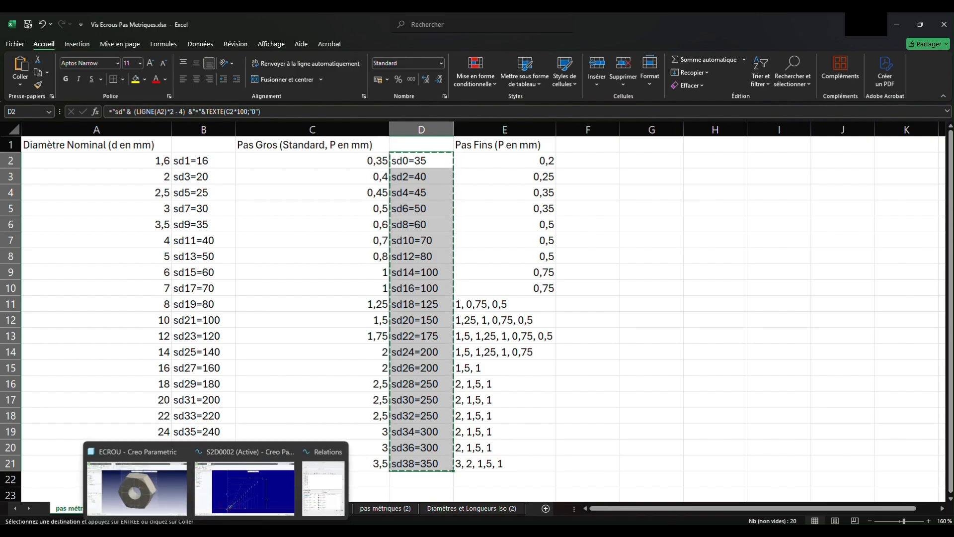
- Switch back to Creo, add the copied pitch relations sd0=35 through sd38=350 below the diameter relations, verify them and accept
left_click(216, 530)
left_click(321, 477)
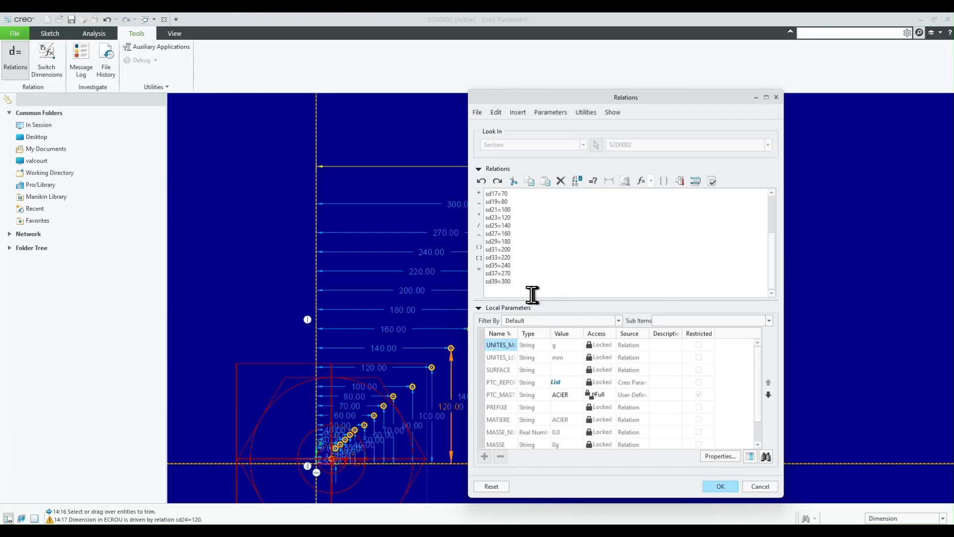
key("Return")
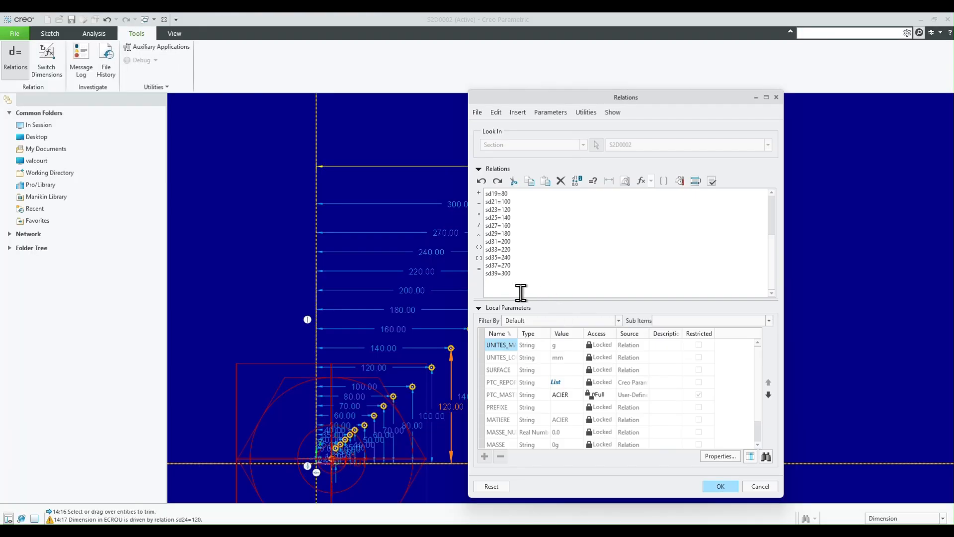
scroll(552, 249, "up", 3)
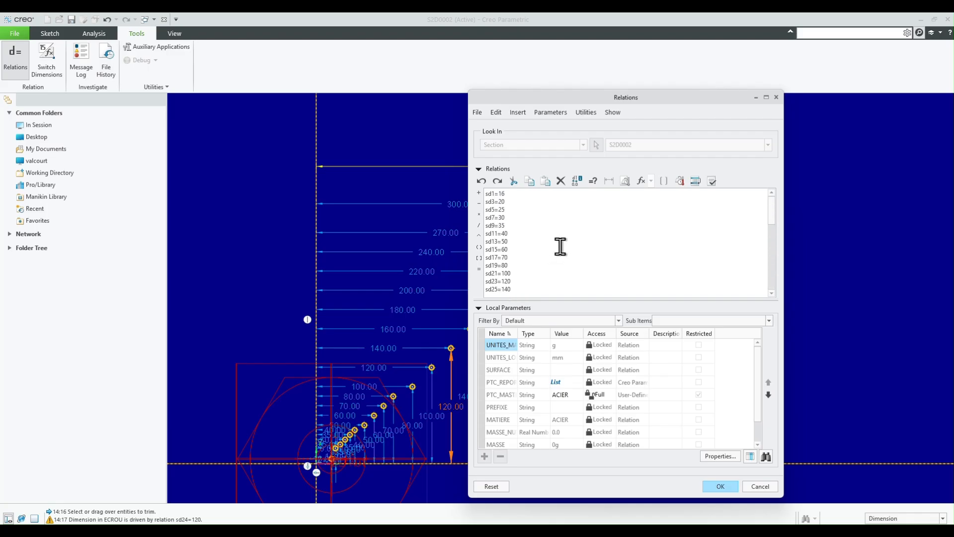
left_click(712, 182)
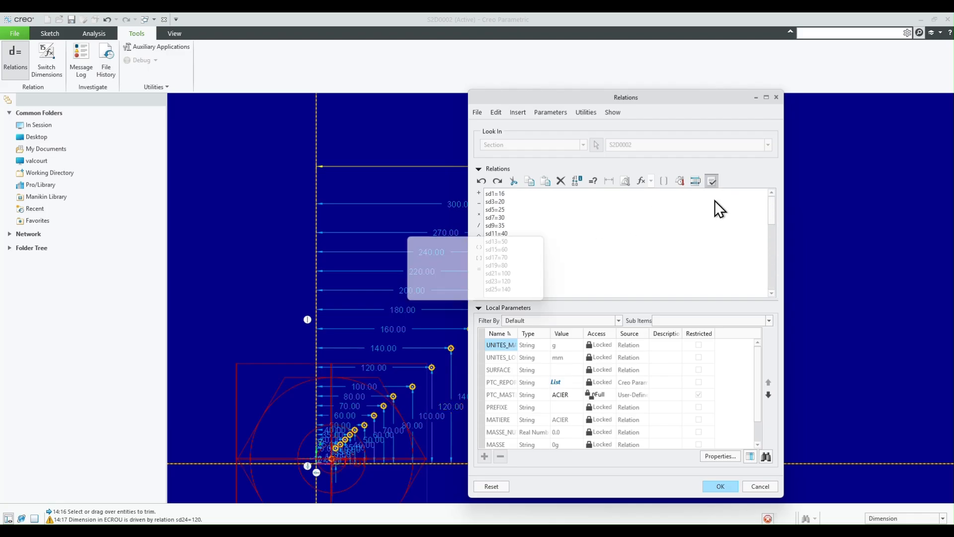
left_click(528, 293)
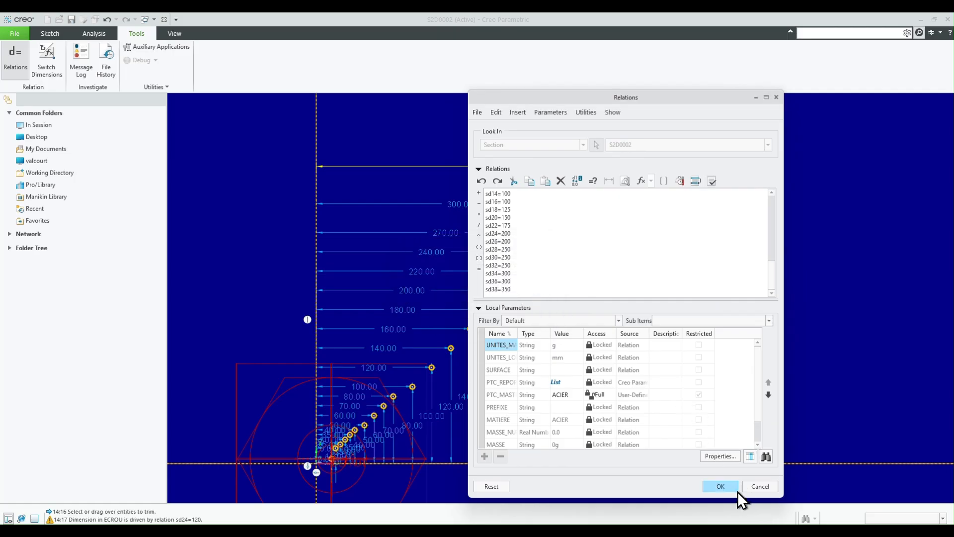
left_click(719, 486)
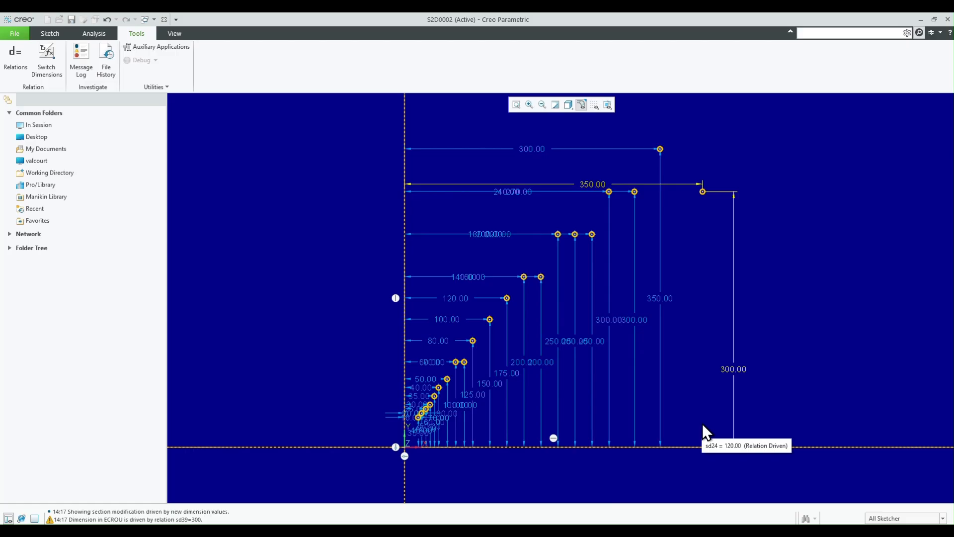
- Draw a horizontal line from the 16 mm diameter point to the vertical axis as the graph's first segment
scroll(443, 476, "down", 5)
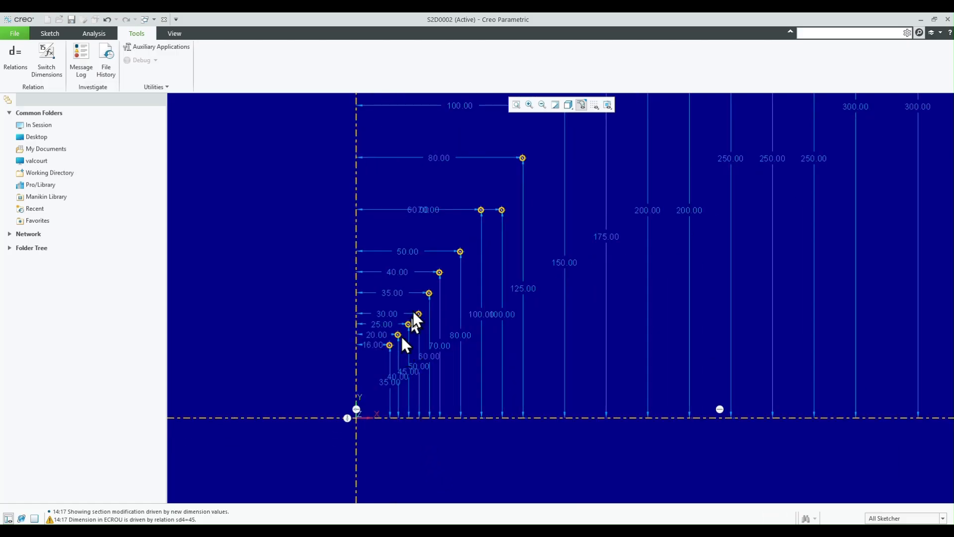
scroll(376, 407, "down", 3)
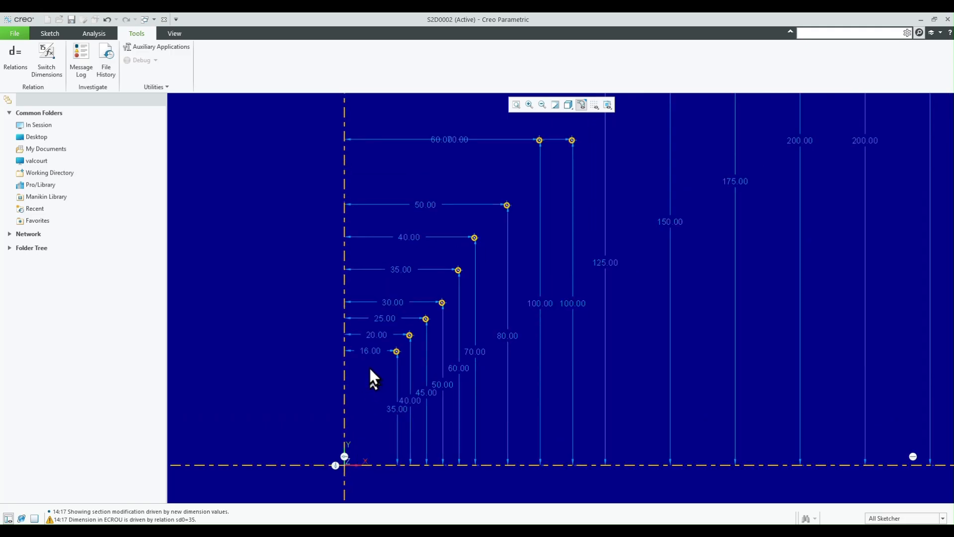
left_click(48, 32)
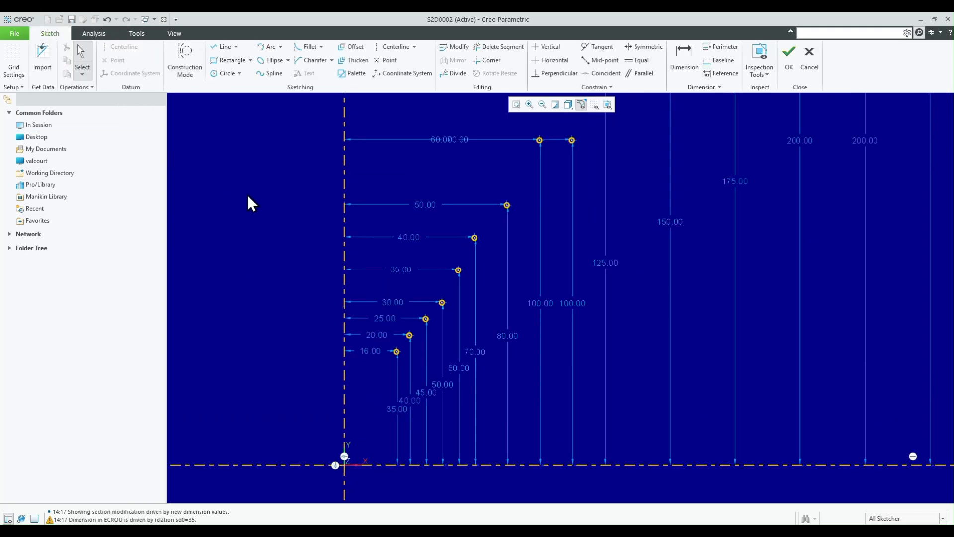
left_click(222, 46)
left_click(418, 278)
left_click(317, 278)
middle_click(291, 277)
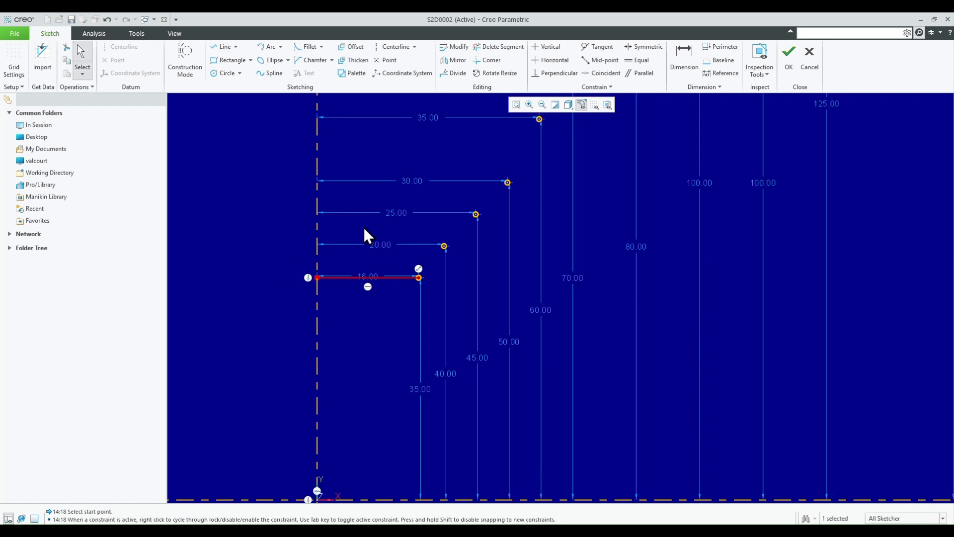
- Draw corner-to-corner rectangles between consecutive graph points at diameters 16, 20, 25, 30, 35, 40 and 50
scroll(466, 235, "down", 1)
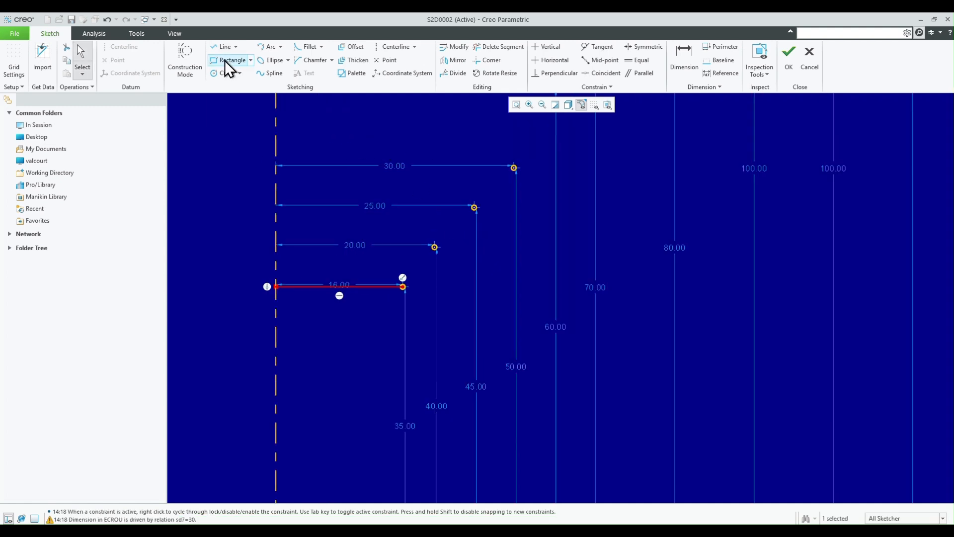
left_click(224, 61)
left_click(435, 247)
left_click(402, 287)
scroll(390, 343, "up", 1)
left_click(458, 235)
left_click(426, 266)
scroll(389, 338, "up", 1)
left_click(469, 230)
left_click(444, 255)
left_click(495, 179)
left_click(469, 229)
scroll(340, 420, "up", 5)
scroll(457, 288, "down", 4)
left_click(316, 379)
left_click(295, 420)
left_click(356, 340)
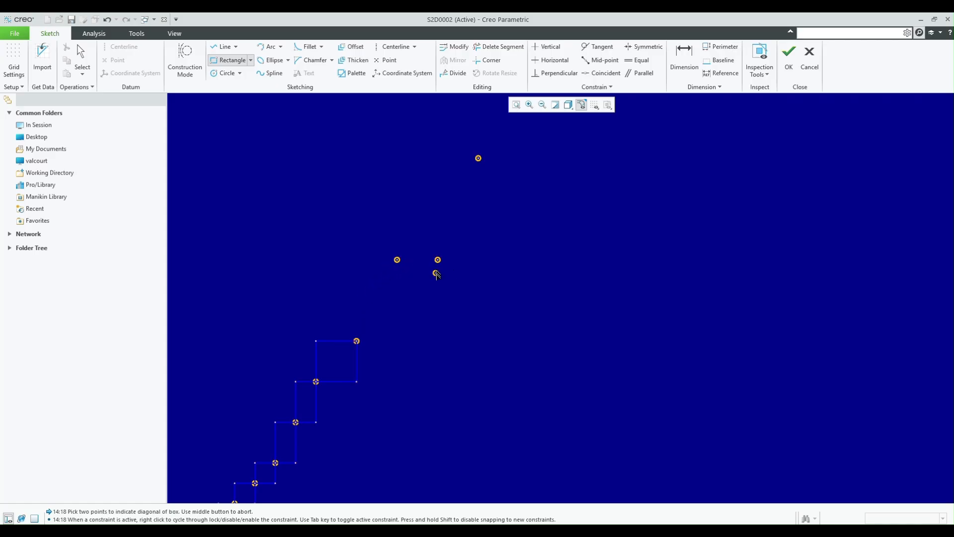
- Continue the rectangle chain from the 50 point through the points at 70, 80, 100 and 120, spanning the level step at 60
scroll(550, 269, "down", 2)
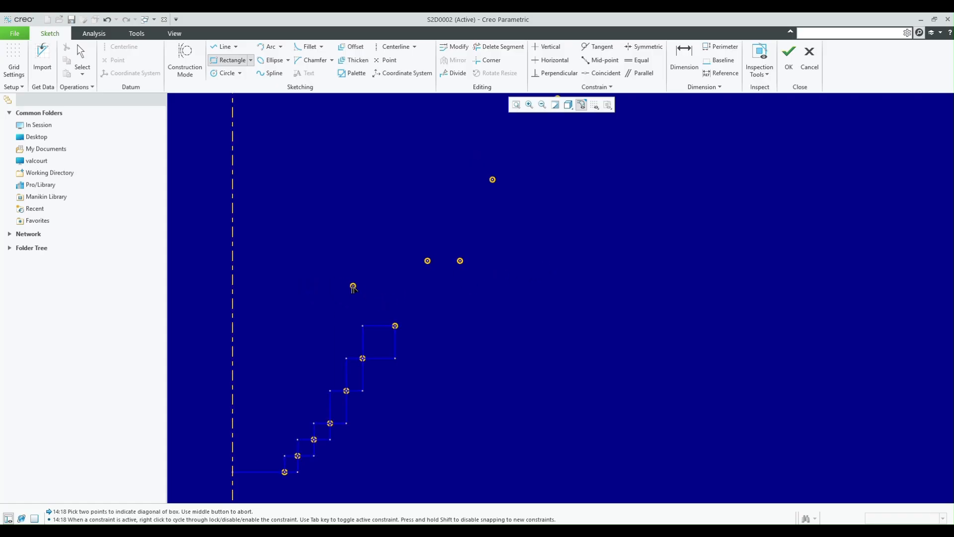
scroll(357, 283, "up", 1)
left_click(486, 255)
left_click(407, 338)
scroll(348, 321, "down", 1)
scroll(356, 323, "down", 3)
scroll(366, 325, "up", 2)
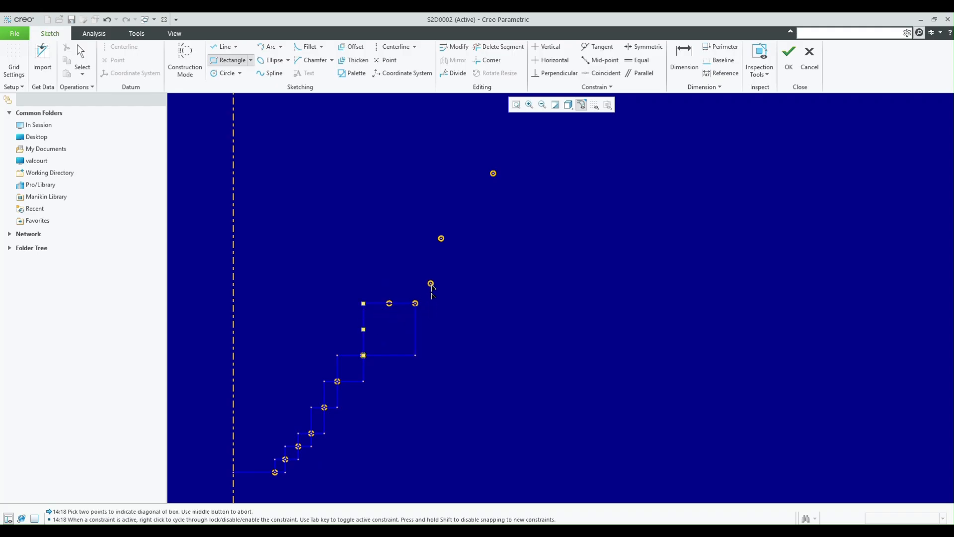
scroll(431, 282, "up", 2)
left_click(447, 213)
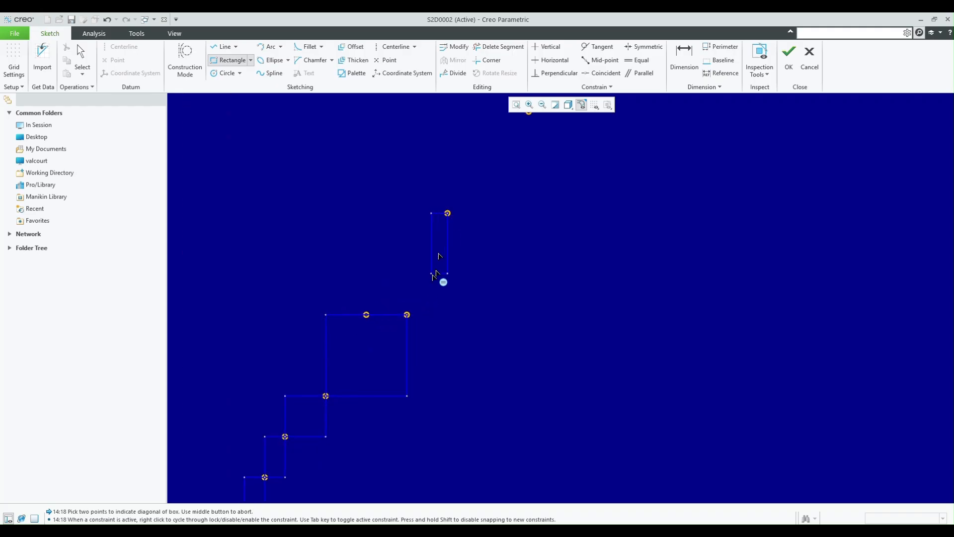
left_click(407, 314)
scroll(390, 370, "down", 4)
scroll(420, 305, "up", 2)
left_click(460, 245)
left_click(407, 310)
scroll(408, 310, "down", 3)
left_click(469, 267)
left_click(426, 320)
- Extend the rectangle chain from the 120 point through the points at 160, 220, 270 and 300, spanning the equal-pitch points between them
scroll(426, 320, "down", 2)
left_click(522, 264)
left_click(436, 318)
scroll(543, 243, "up", 4)
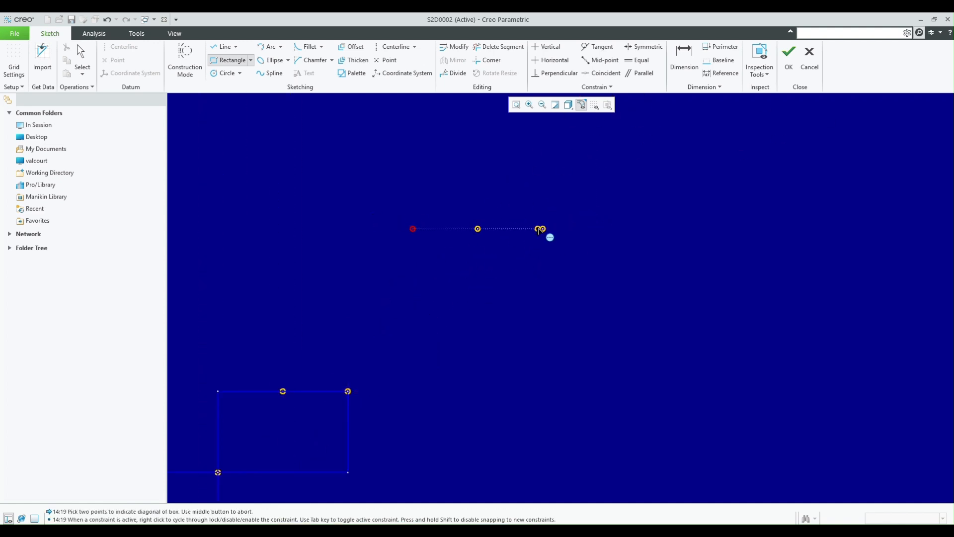
left_click(542, 229)
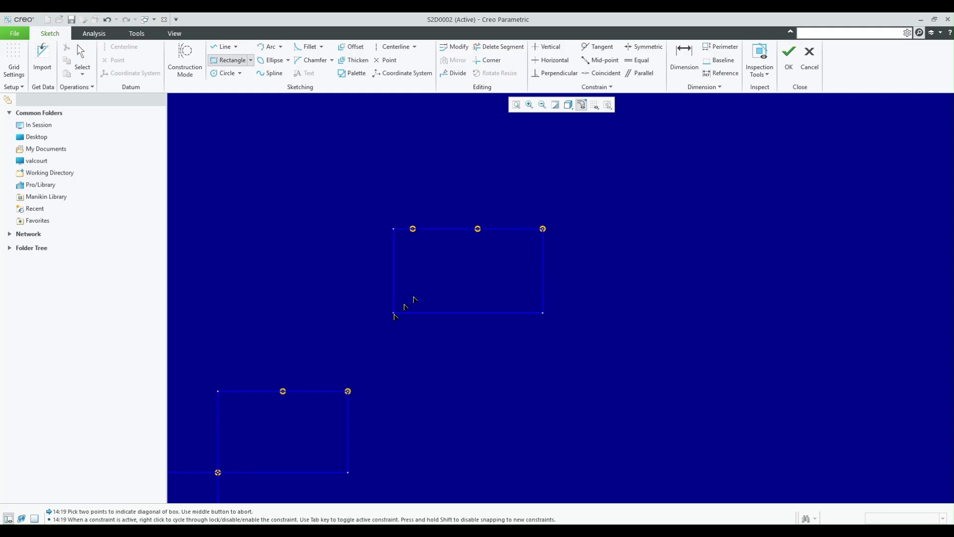
left_click(348, 391)
scroll(358, 398, "down", 3)
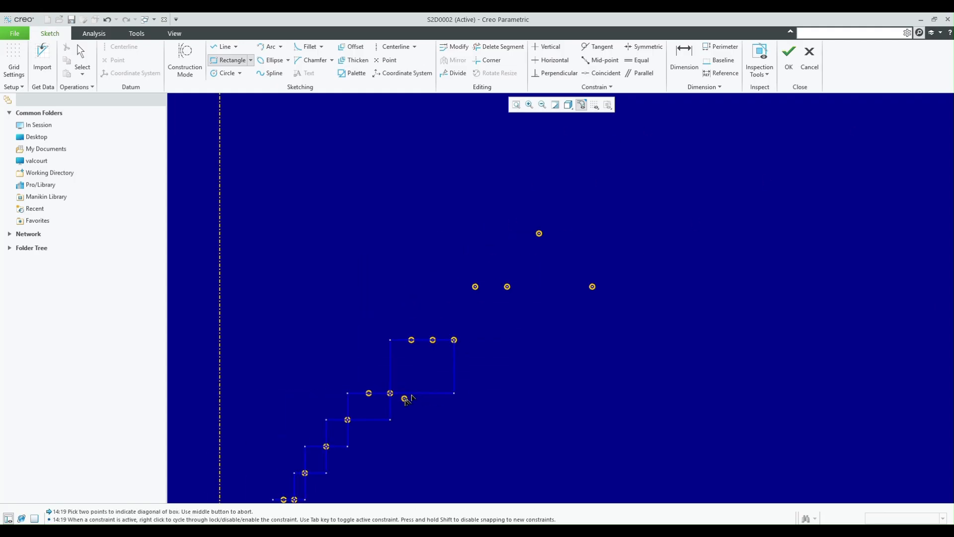
left_click(515, 272)
left_click(450, 338)
middle_click_drag(519, 278, 515, 299)
left_click(511, 292)
left_click(552, 225)
middle_click(610, 194)
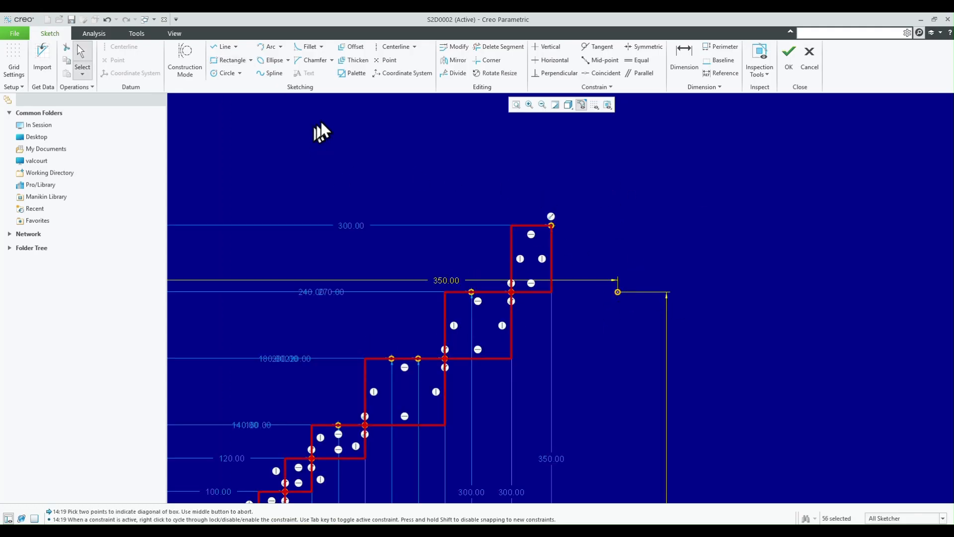
- Delete the leftover graph point 350 mm from the vertical axis, beyond the end of the rectangle chain
left_click(618, 292)
key("Delete")
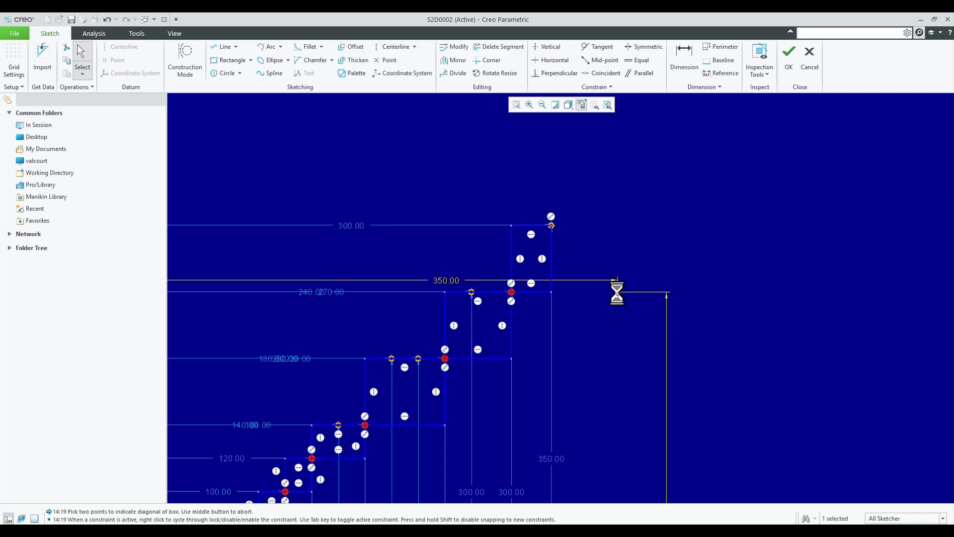
scroll(626, 193, "down", 5)
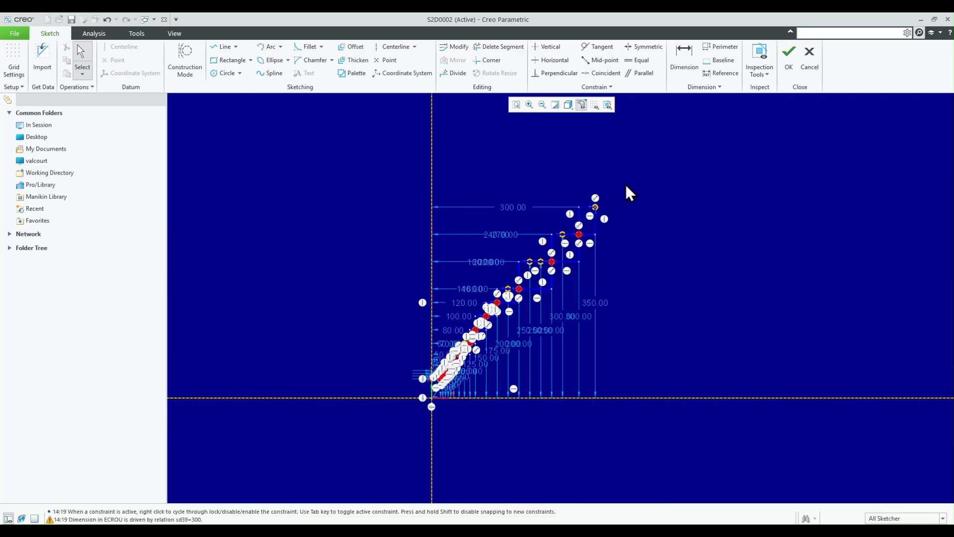
scroll(601, 219, "up", 5)
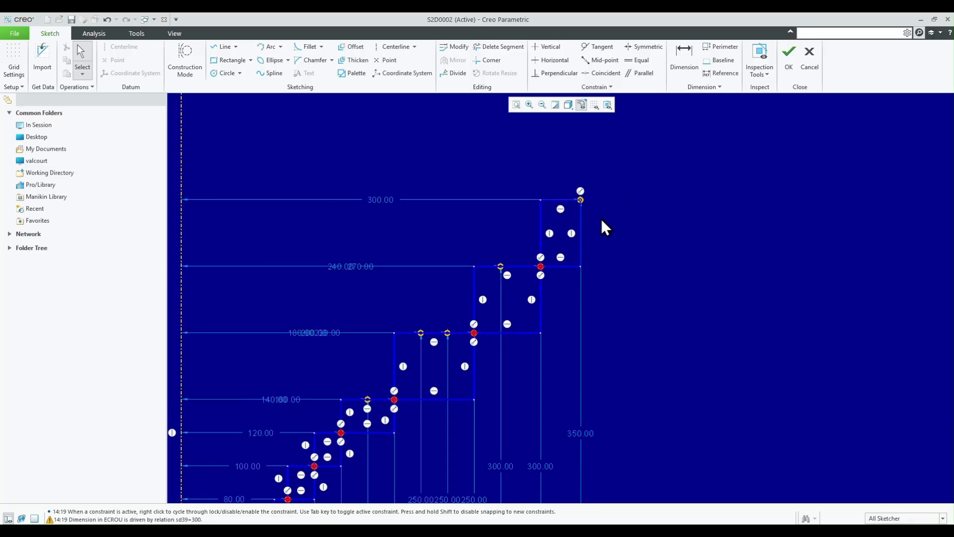
- Trim away the lower and right-hand edges of all the chained rectangles to leave one stepped line, and finish the graph sketch
left_click(508, 50)
mouse_move(583, 257)
left_mouse_down()
mouse_move(539, 304)
mouse_move(499, 374)
left_mouse_up()
scroll(557, 226, "down", 5)
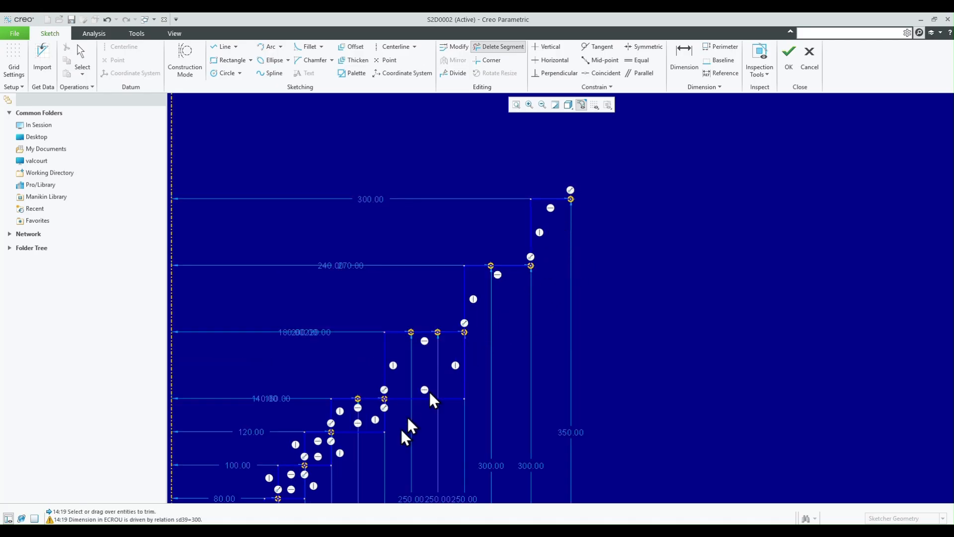
scroll(588, 349, "up", 2)
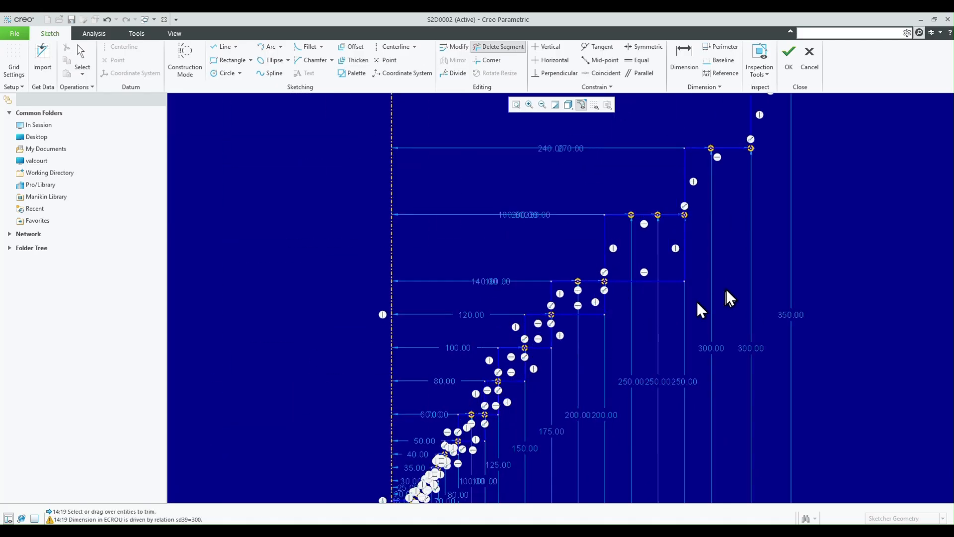
left_click_drag(701, 251, 644, 303)
scroll(491, 462, "up", 5)
left_click_drag(618, 134, 552, 229)
scroll(551, 228, "down", 2)
left_click_drag(566, 279, 487, 388)
scroll(378, 463, "down", 5)
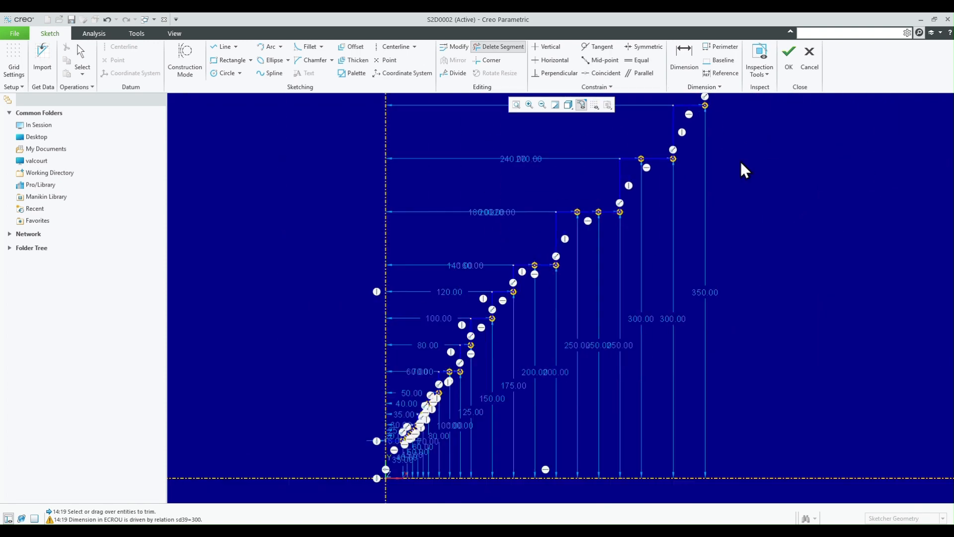
left_click(792, 58)
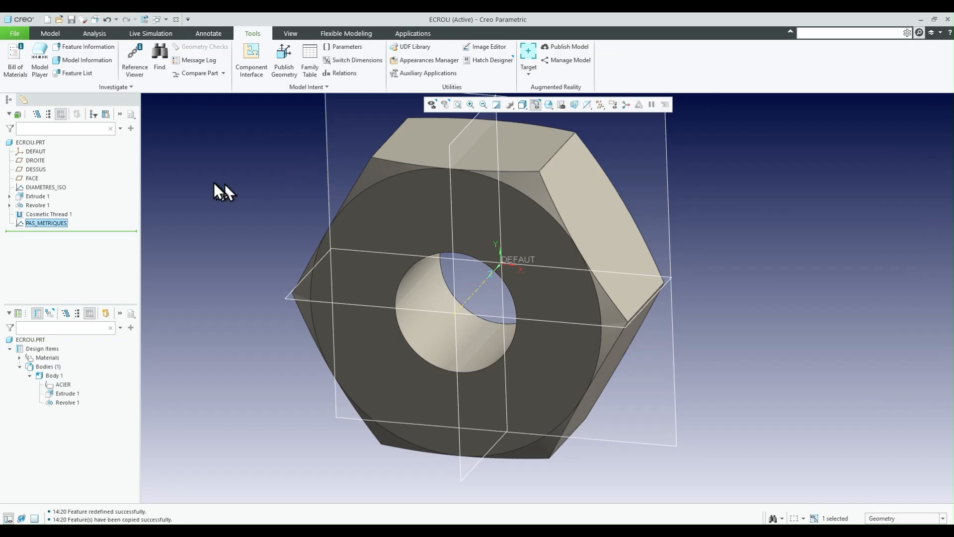
- Reorder the PAS_METRIQUES graph to directly follow DIAMETRES_ISO, ahead of the nut's extrusion, and display the extrusion's dimension symbols
left_click_drag(49, 224, 59, 190)
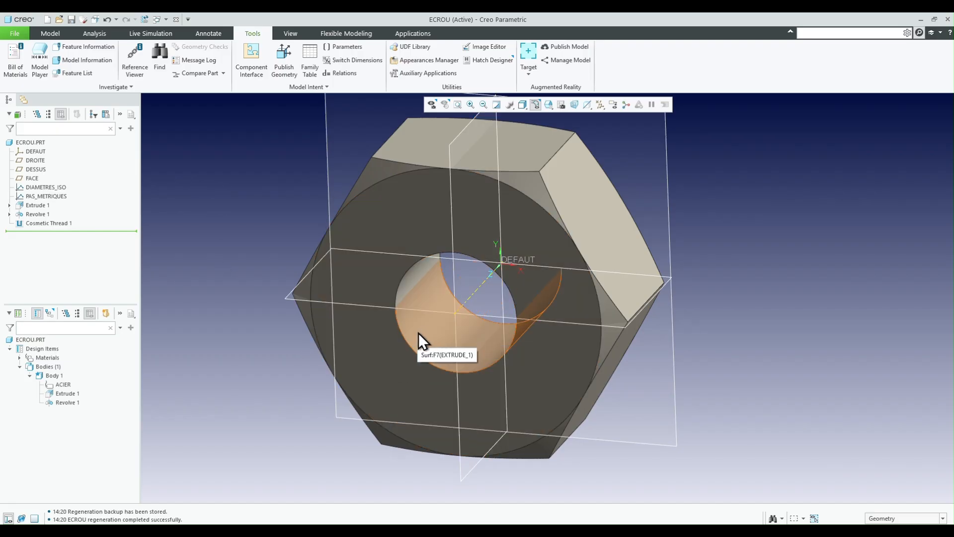
double_click(419, 332)
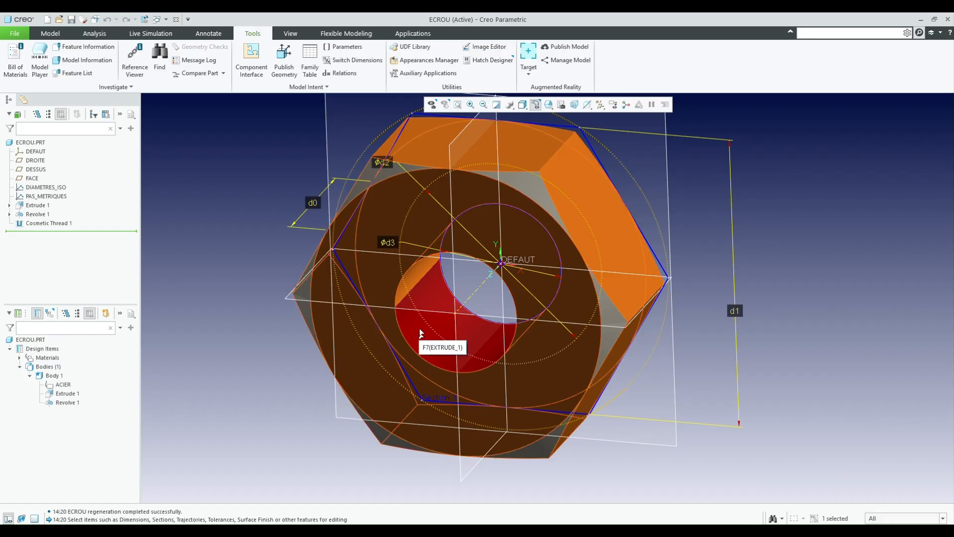
middle_click_drag(430, 333, 440, 315)
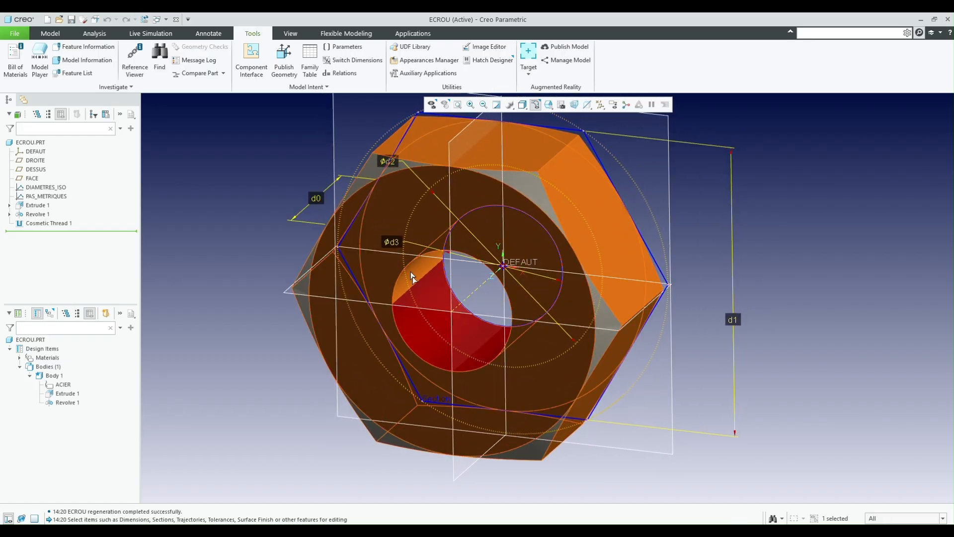
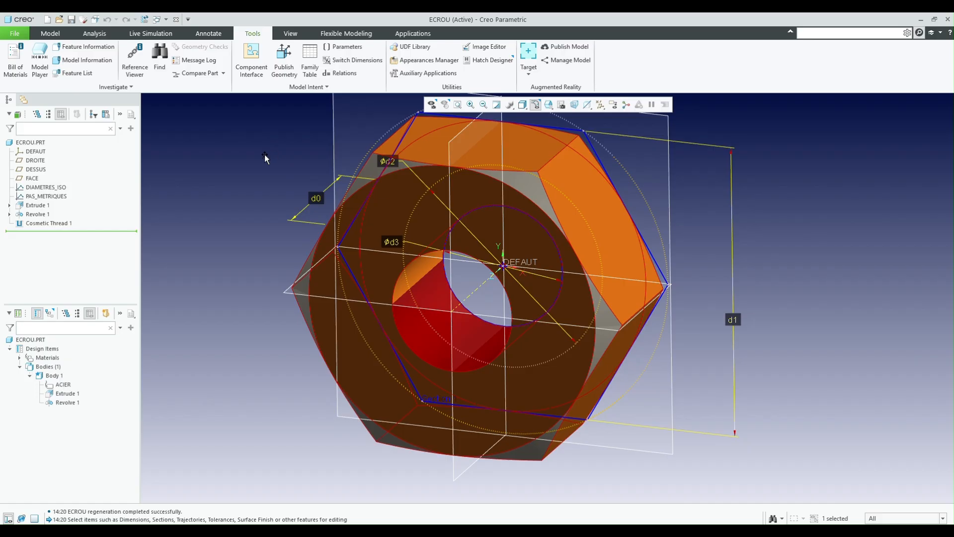
- Copy the existing diametres_iso evalgraph relation from the feature relations of Cosmetic Thread 1
left_click(249, 151)
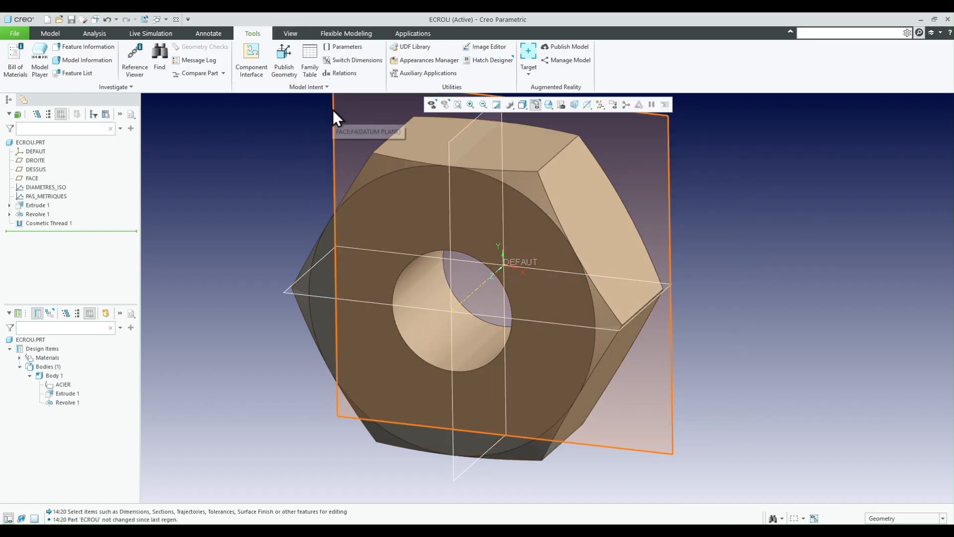
left_click(344, 73)
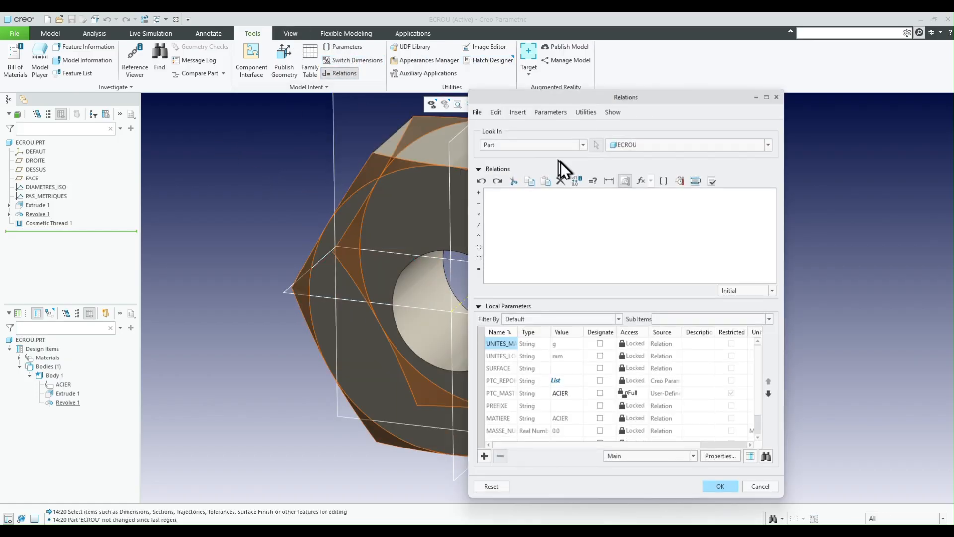
left_click(531, 146)
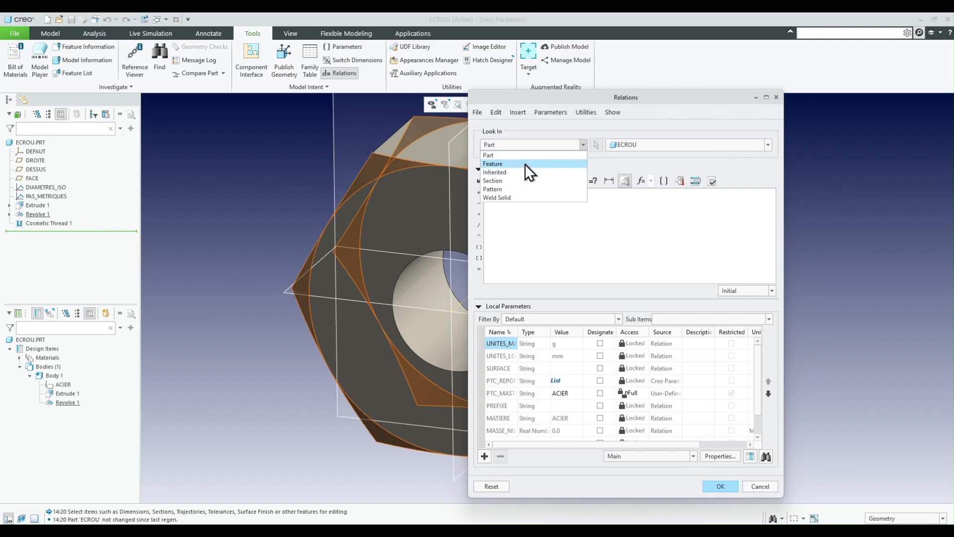
left_click(525, 164)
left_click(40, 222)
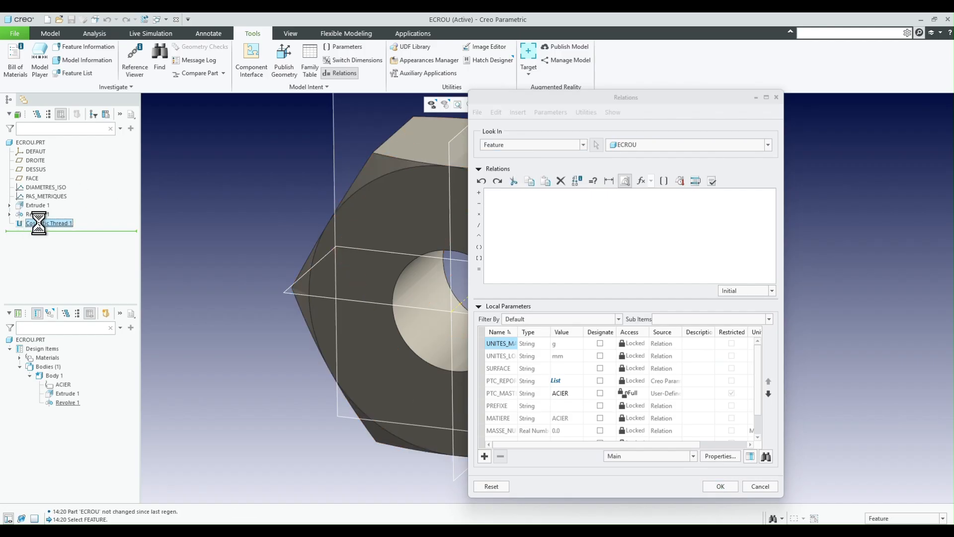
left_click_drag(597, 194, 485, 194)
key("ctrl+c")
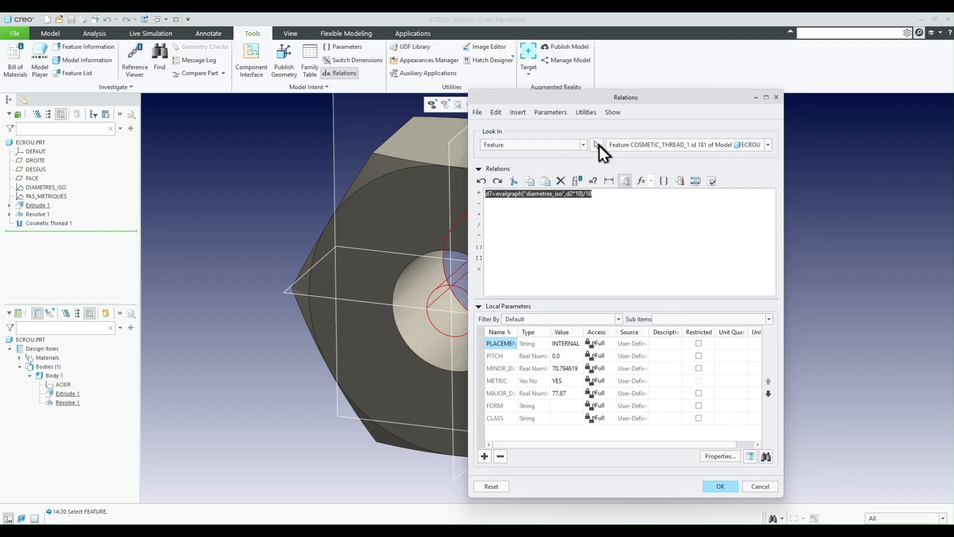
- Switch the relations editor to the sketch section of Extrude 1
left_click(574, 144)
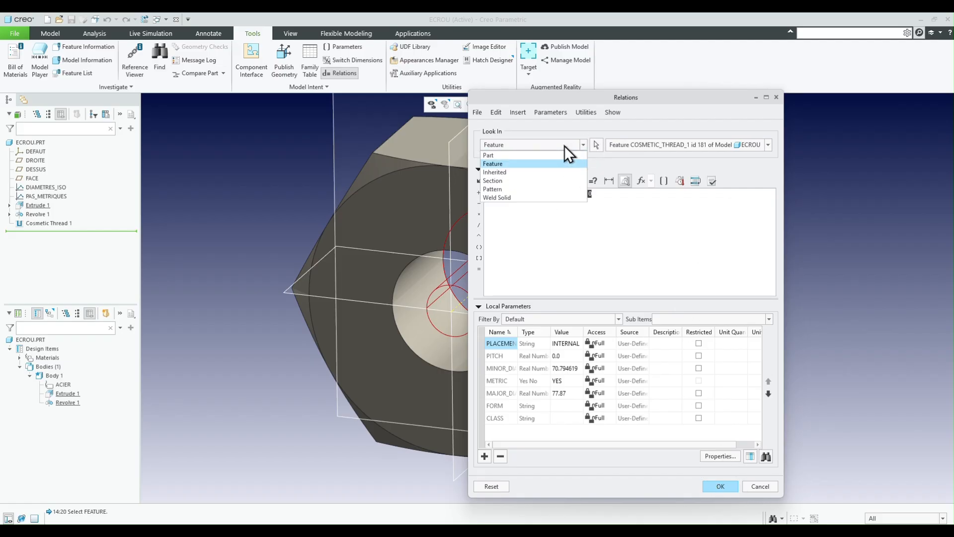
left_click(501, 181)
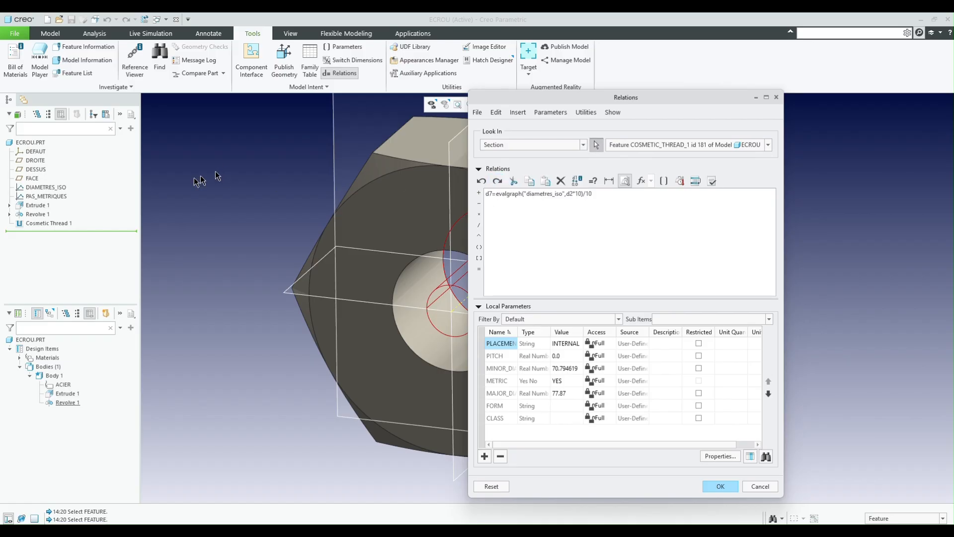
left_click(37, 205)
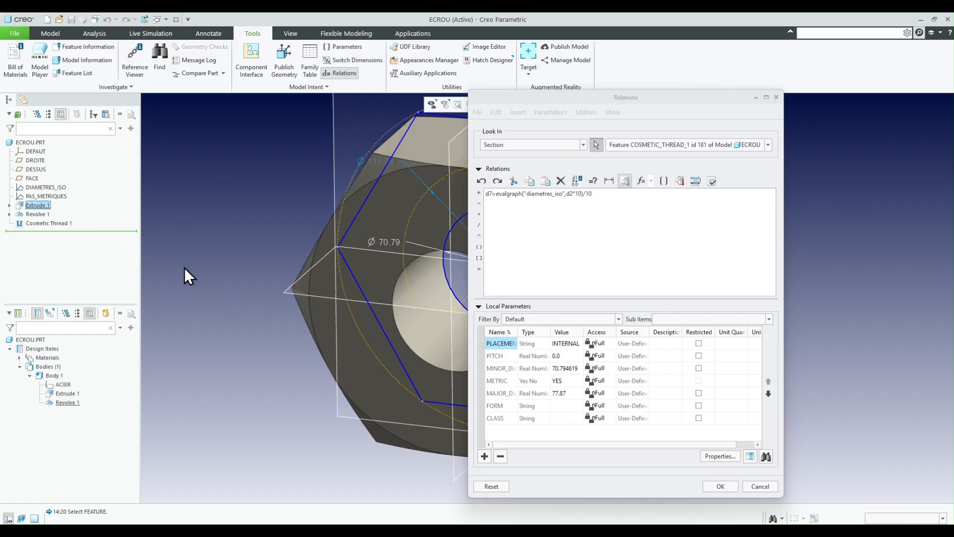
scroll(407, 247, "down", 2)
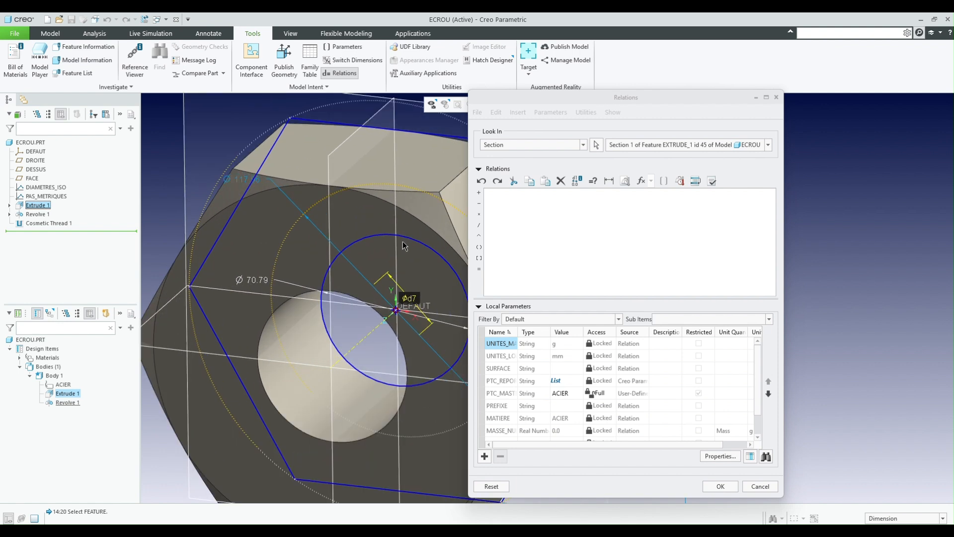
- Paste the copied relation into the section relations and edit it to dia_iso=evalgraph("diametres_iso",sd4*10)/10, taking sd4 from the hexagon's circle diameter
left_click(518, 199)
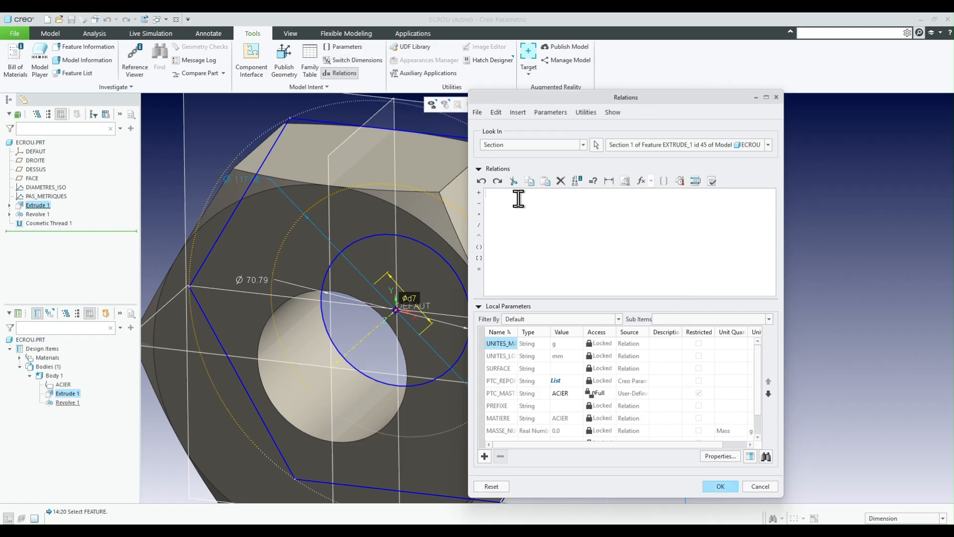
key("ctrl+v")
double_click(489, 193)
type("dia_iso")
left_click(586, 194)
key("BackSpace")
key("BackSpace")
left_click(244, 184)
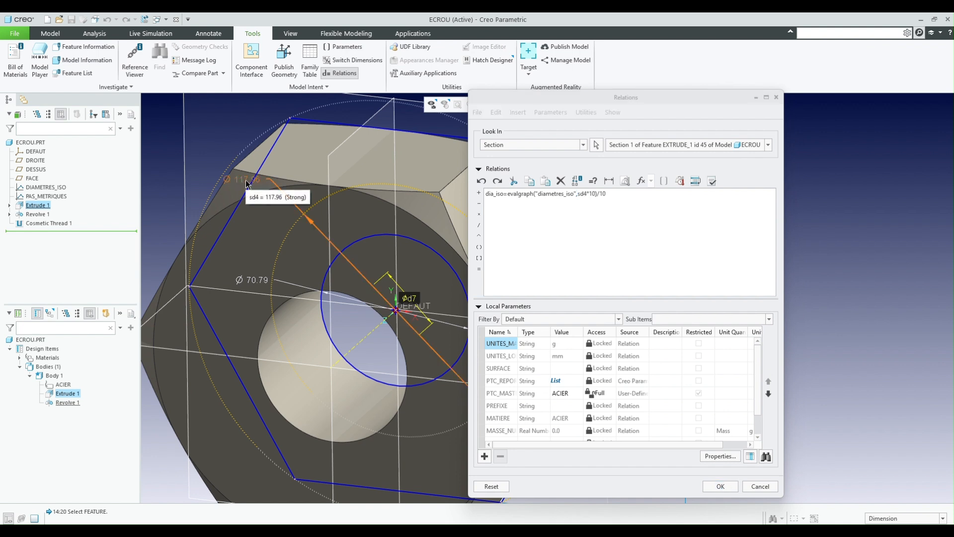
left_click(617, 195)
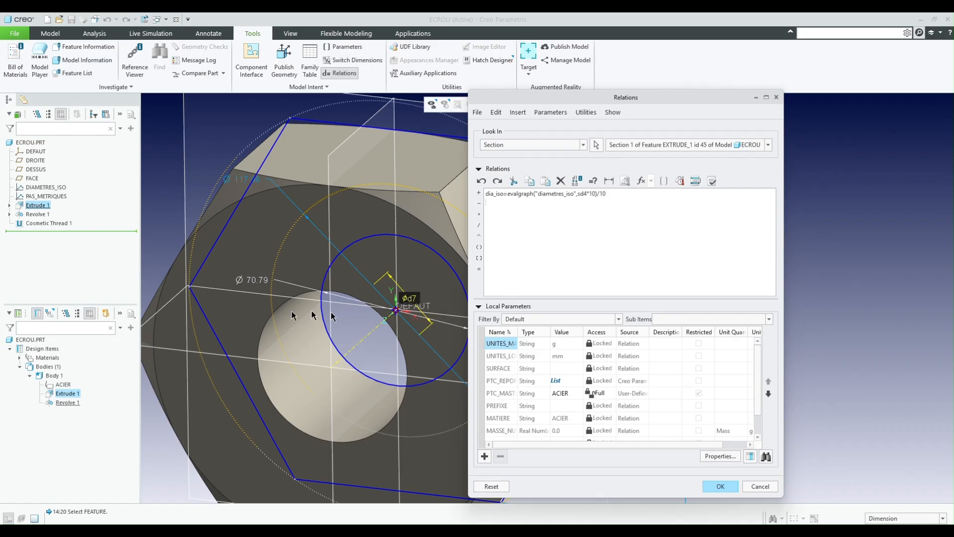
- Add a relation driving the bore diameter sd5 from the pas_metriques graph evaluated at dia_iso*10, divided by 100
mouse_move(256, 285)
left_click(256, 284)
left_click(513, 201)
type("=evalgrpah(\"pas_metrisu")
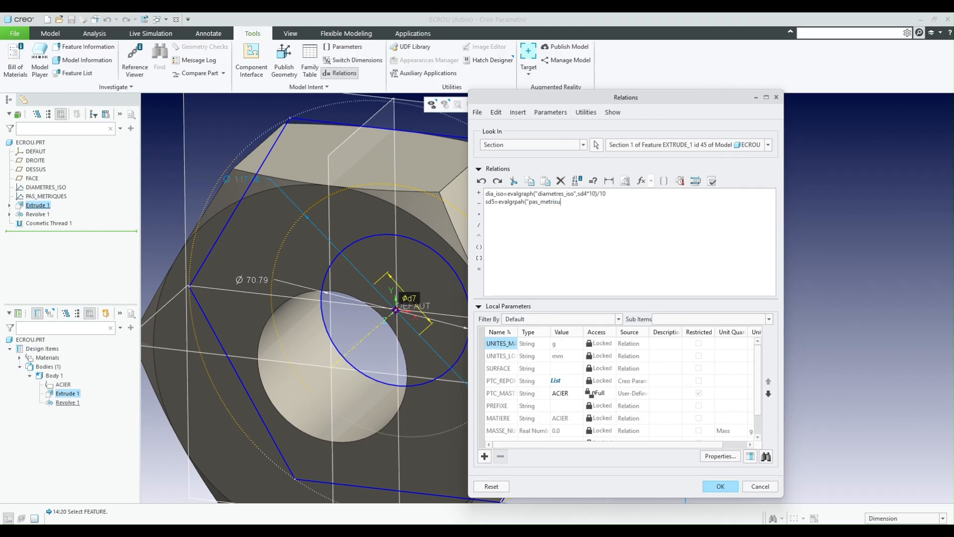
key("BackSpace")
key("BackSpace")
type("e")
type("di")
type("a_iso")
type("\"")
type("10")
type(")")
type("/10")
- Verify the section relations, correct the sd5 function name to evalgraph, and accept the relations
left_click(712, 180)
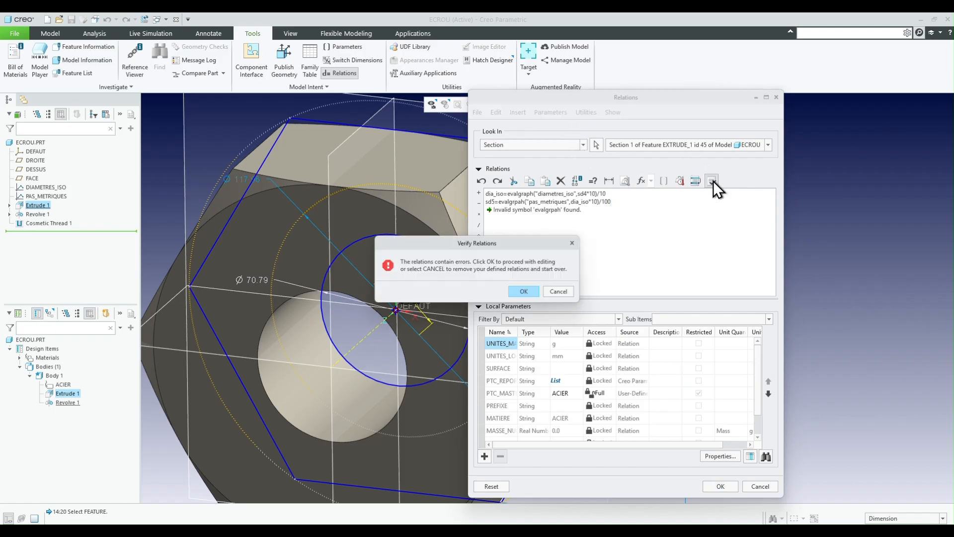
left_click(525, 292)
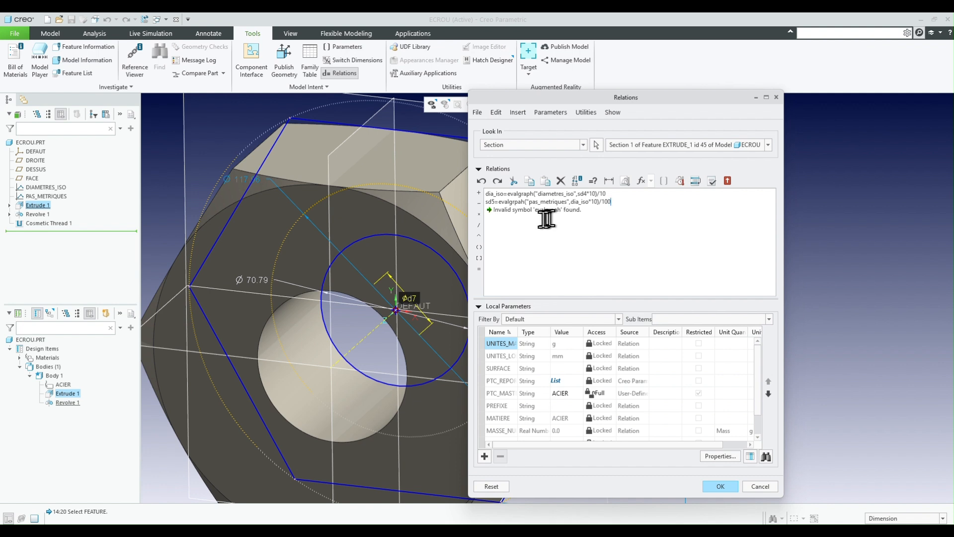
left_click(518, 202)
key("BackSpace")
type("p")
left_click(713, 182)
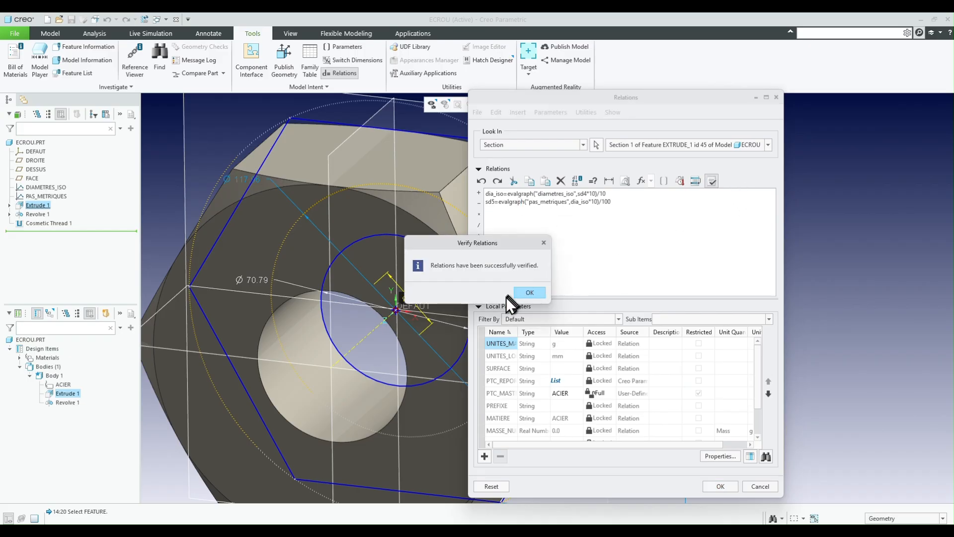
left_click(530, 293)
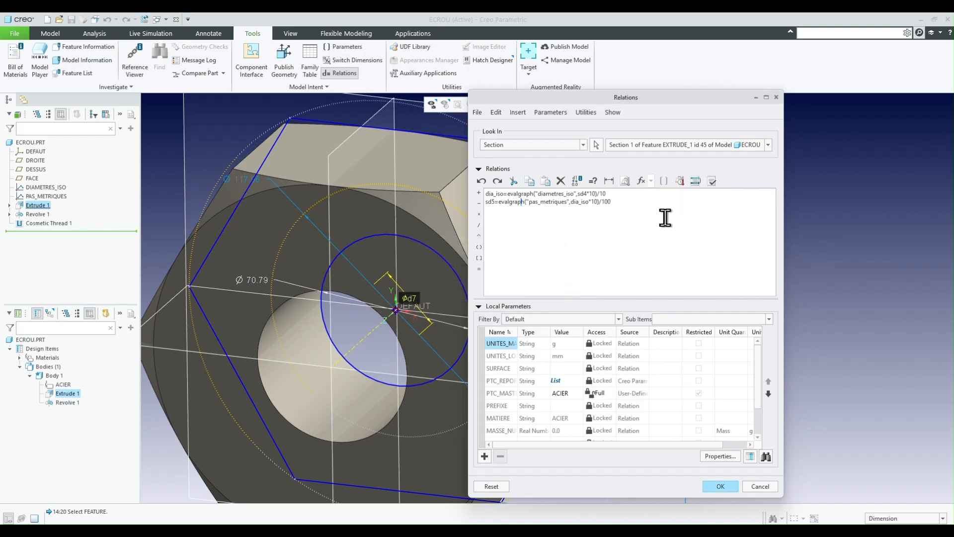
left_click(714, 485)
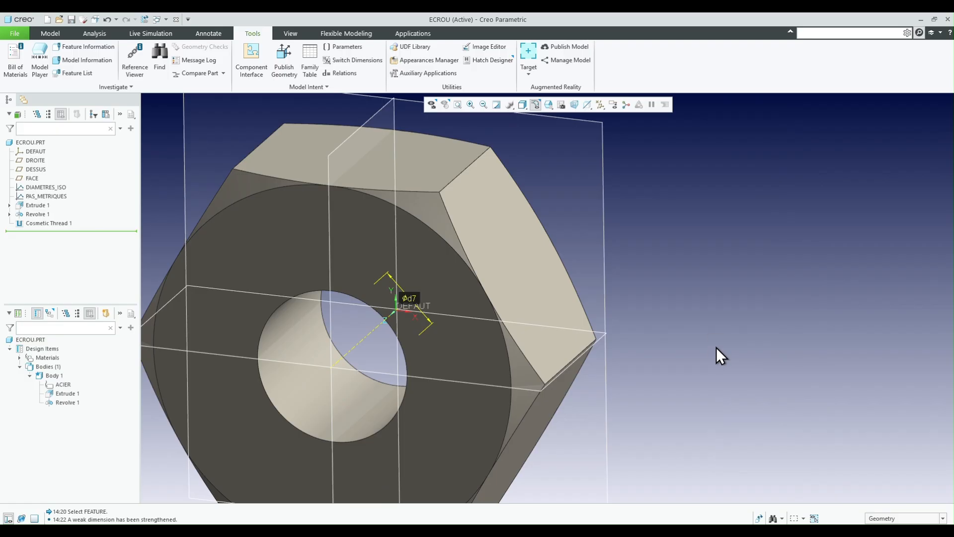
- Try to save the part, and regenerate the model with the section relations applied
key("ctrl+s")
left_click(562, 404)
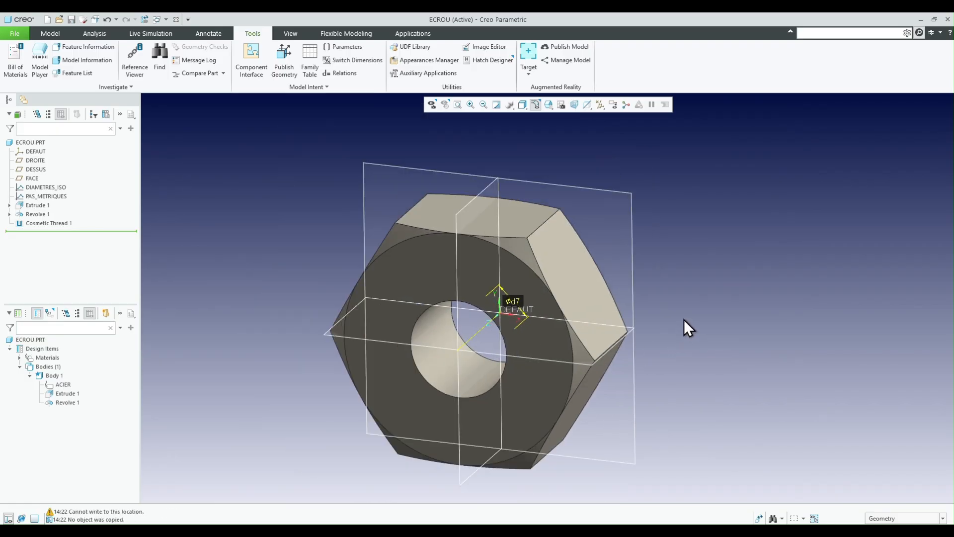
scroll(410, 372, "up", 2)
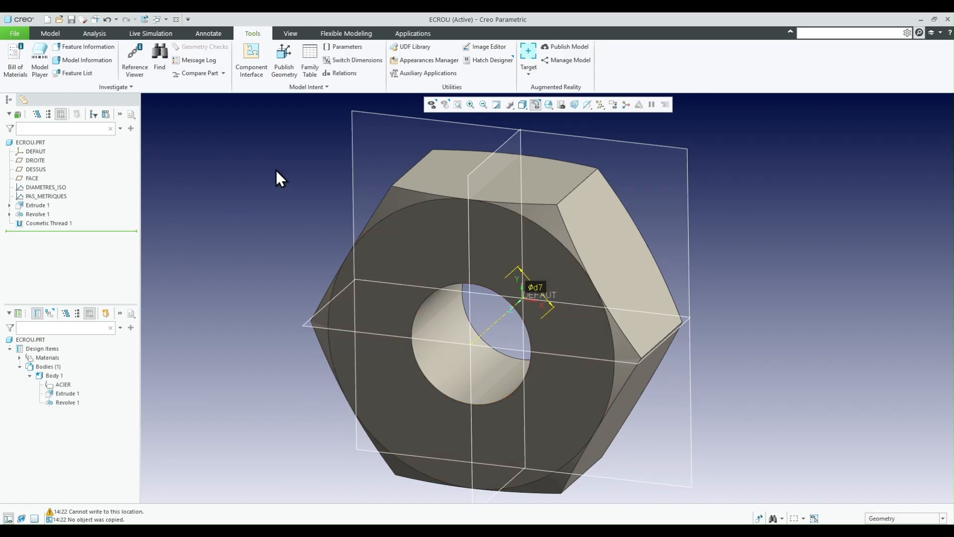
key("ctrl+g")
- Examine the regenerated bore up close, with the extrusion's dimension symbols displayed
scroll(504, 363, "up", 4)
scroll(550, 412, "up", 2)
scroll(473, 383, "up", 3)
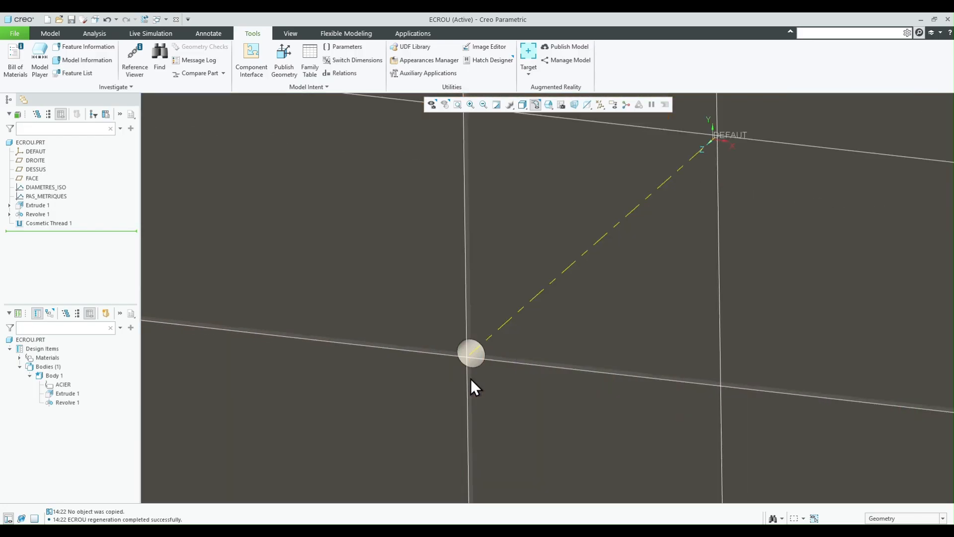
scroll(473, 375, "down", 3)
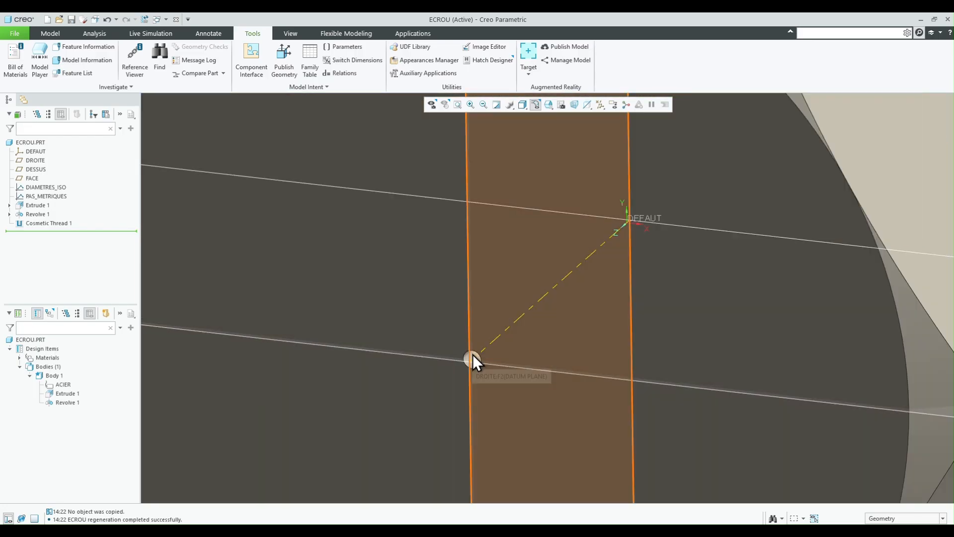
scroll(438, 327, "down", 3)
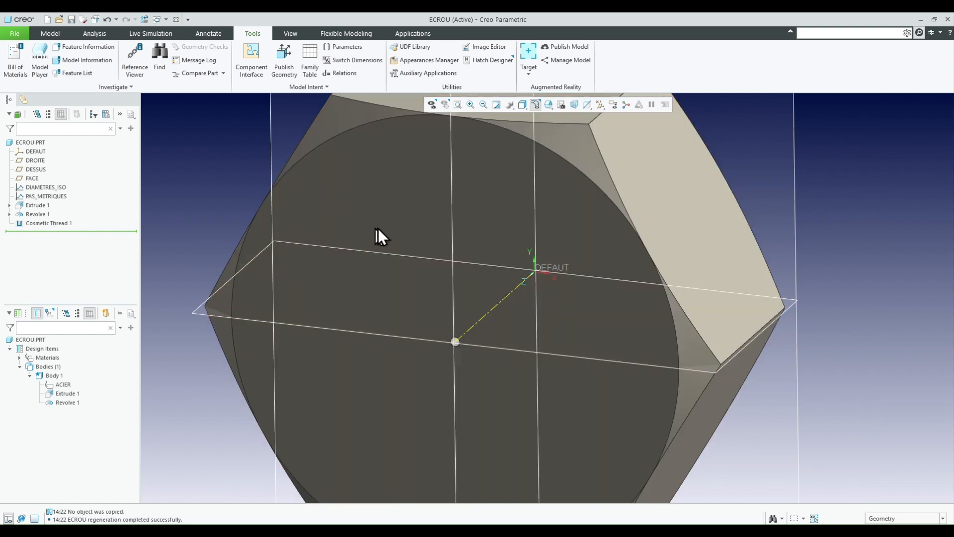
double_click(391, 225)
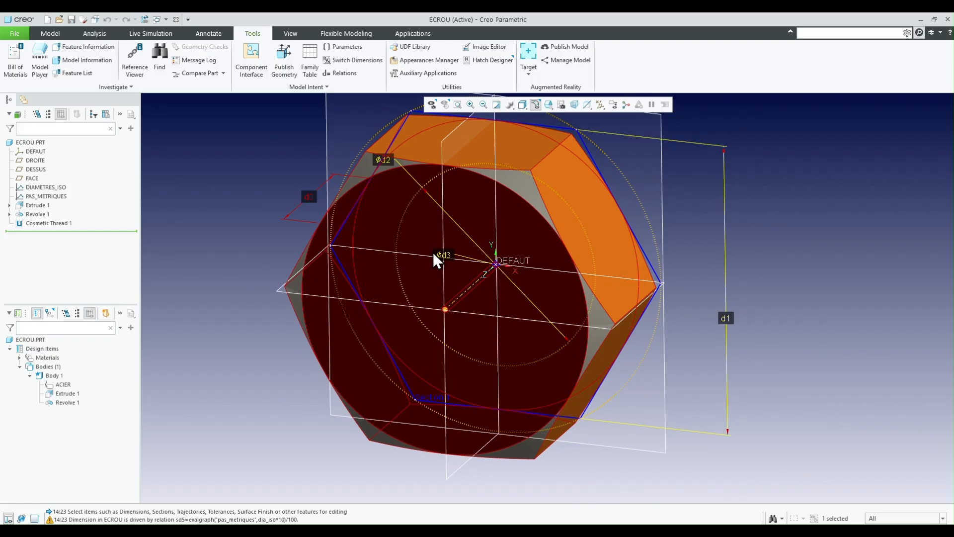
scroll(470, 322, "up", 2)
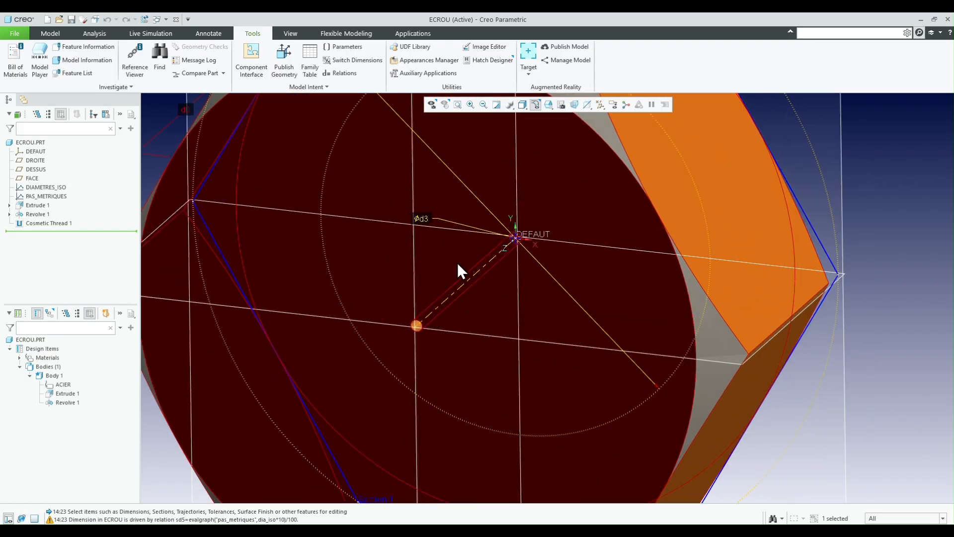
scroll(467, 234, "up", 2)
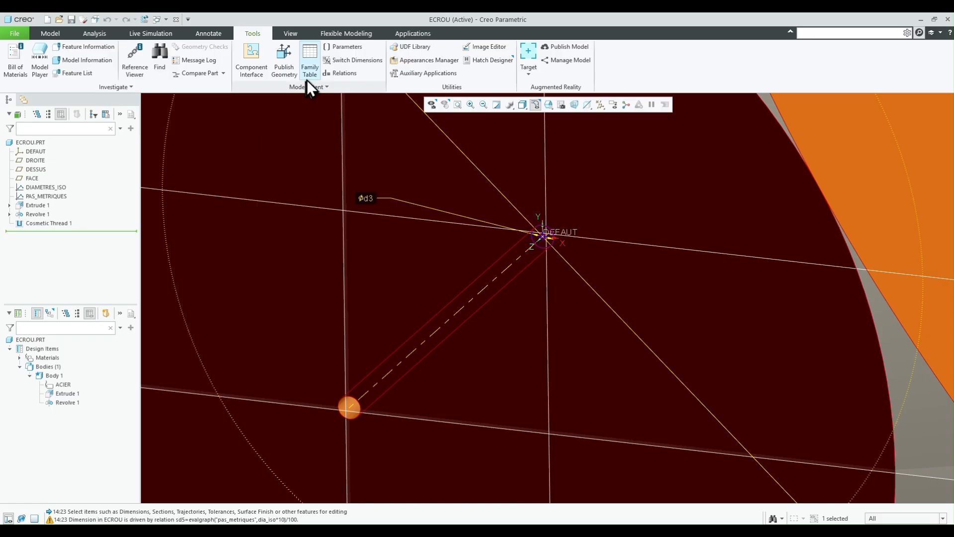
- Change the sd5 relation in the Extrude 1 section to dia_iso-evalgraph("pas_metriques",dia_iso*10)/100
left_click(340, 73)
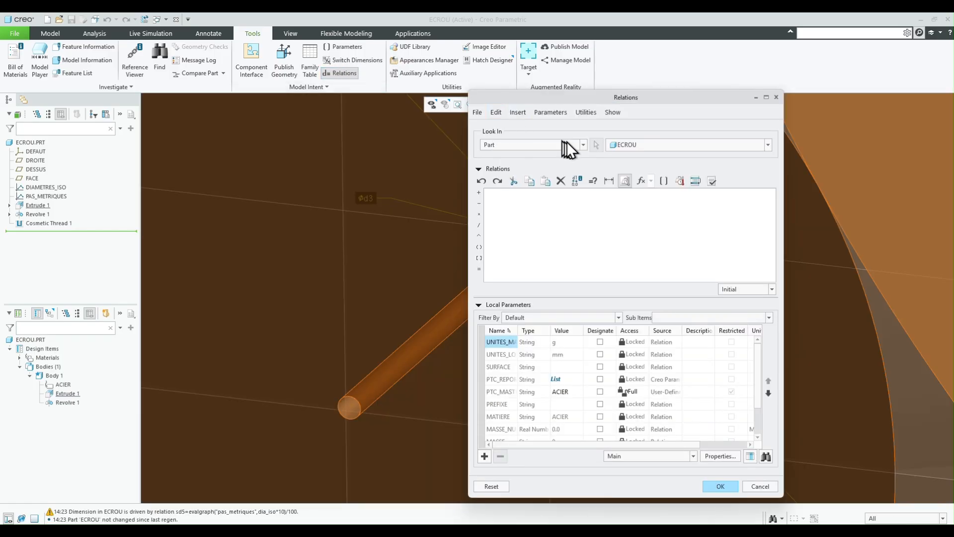
left_click(583, 144)
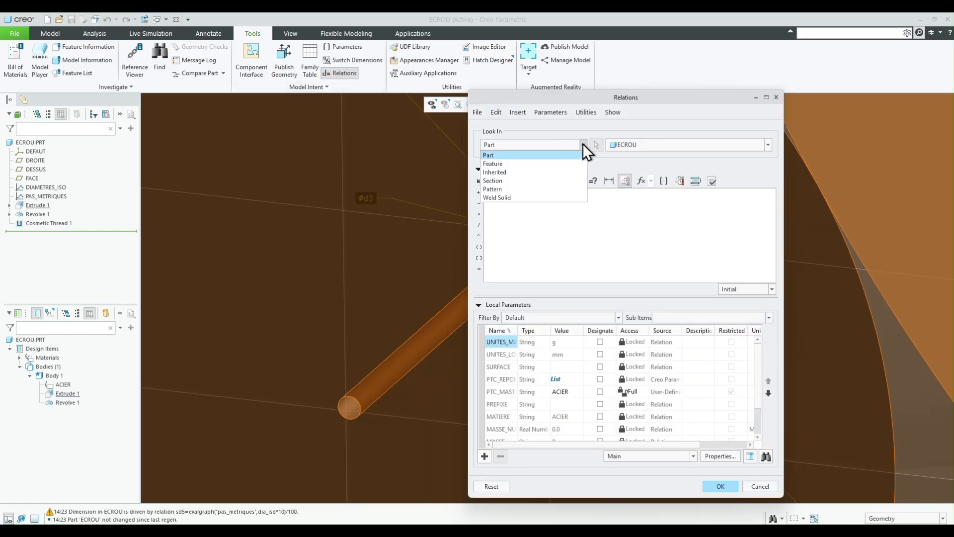
left_click(518, 186)
left_click(39, 206)
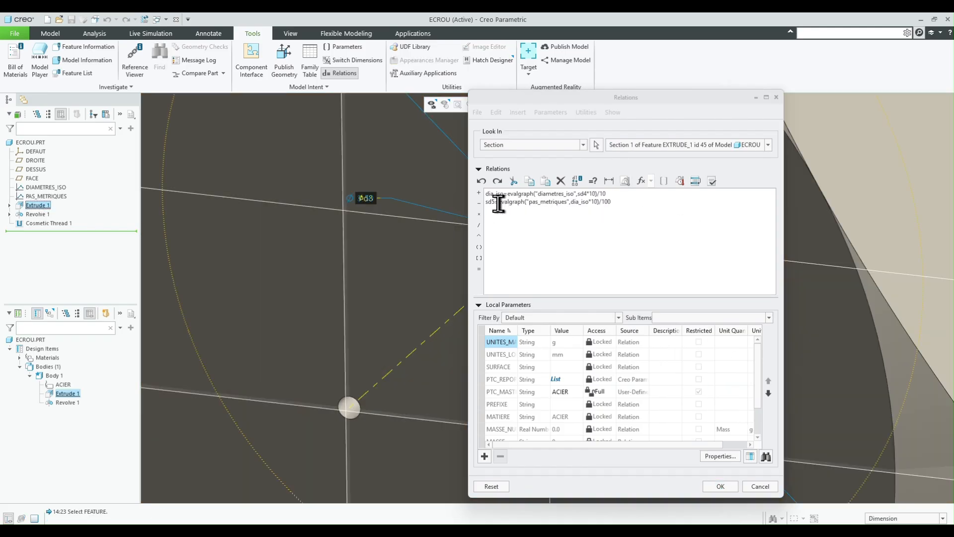
left_click_drag(499, 202, 613, 202)
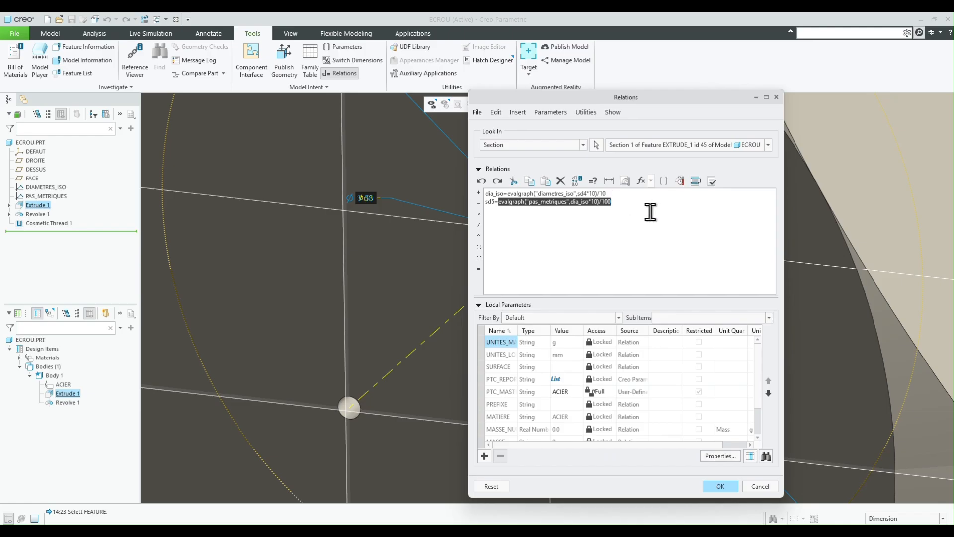
left_click(500, 203)
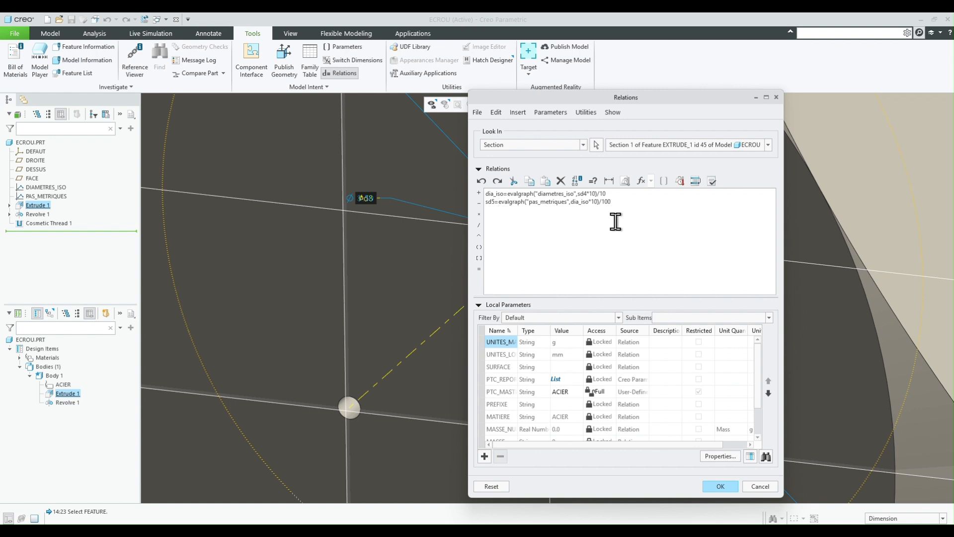
type("dia_is")
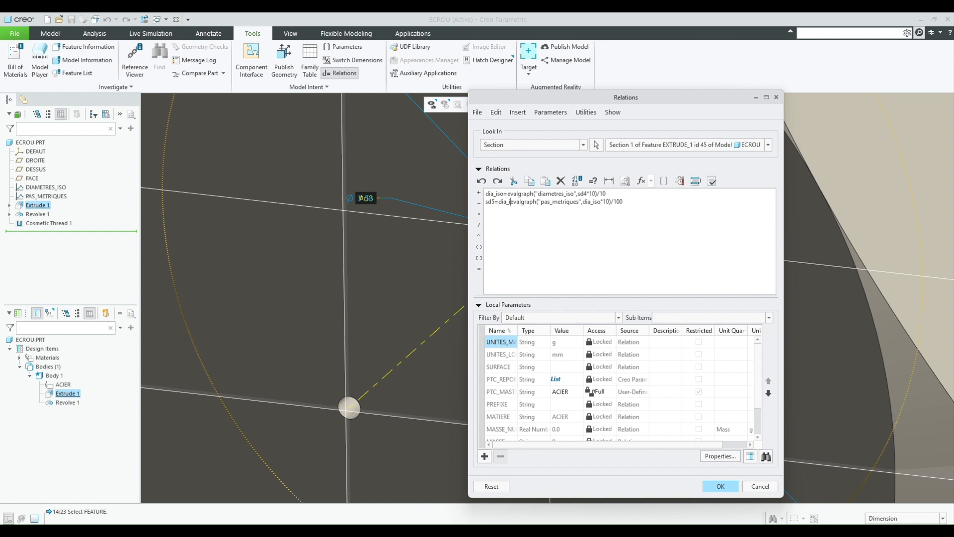
type("o-")
- Verify and accept the section relations, and regenerate the nut
left_click(712, 182)
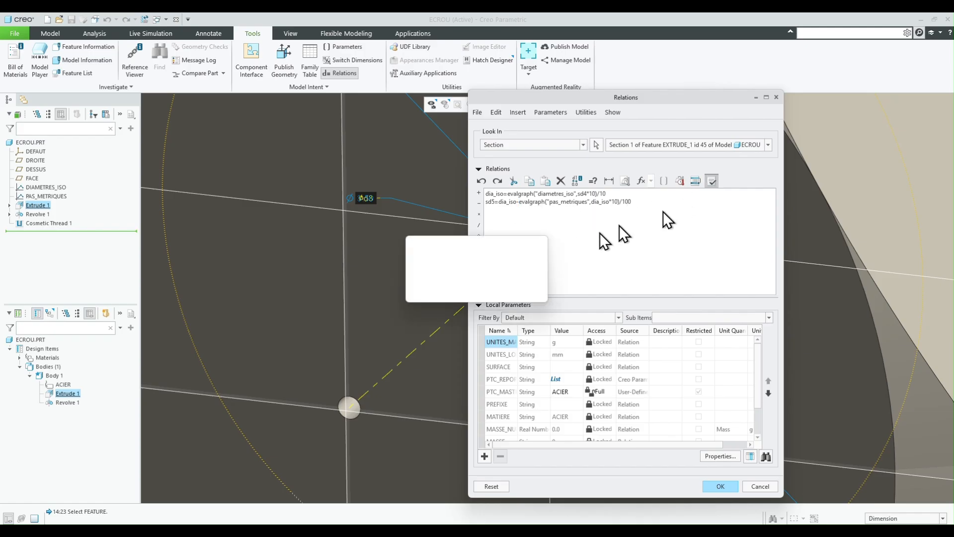
left_click(527, 291)
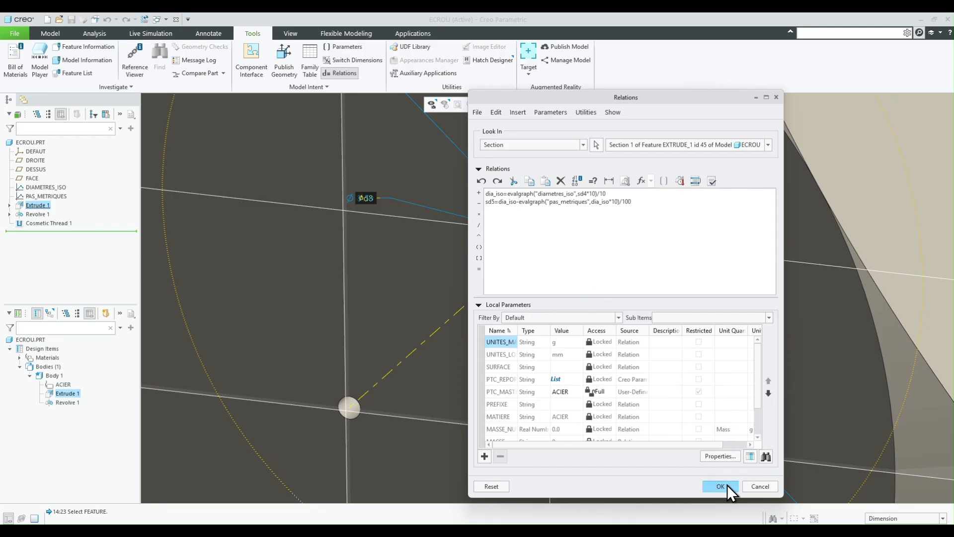
left_click(727, 485)
scroll(487, 232, "up", 2)
key("ctrl+g")
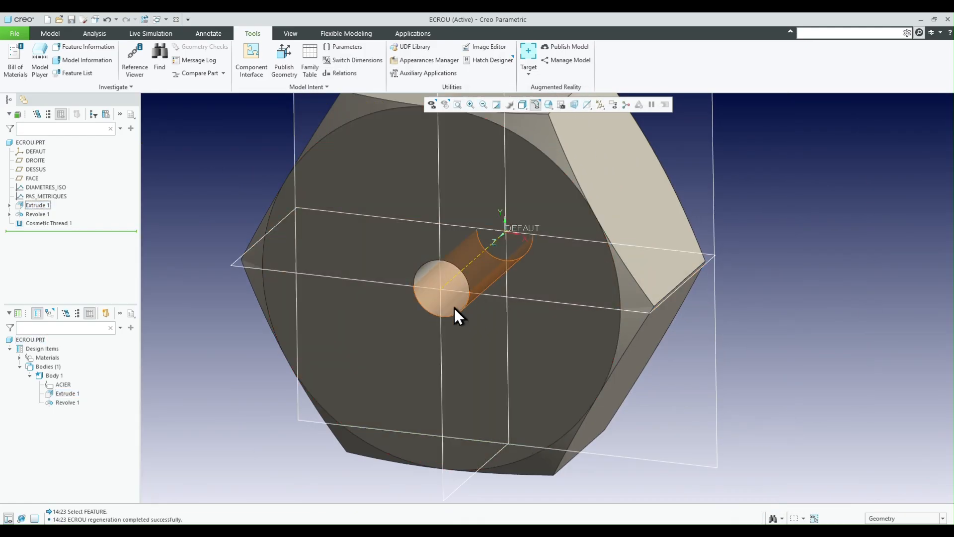
- Display the extrusion's dimensions as numeric values and examine the thread circle and bore diameters
scroll(445, 311, "down", 3)
scroll(443, 309, "up", 3)
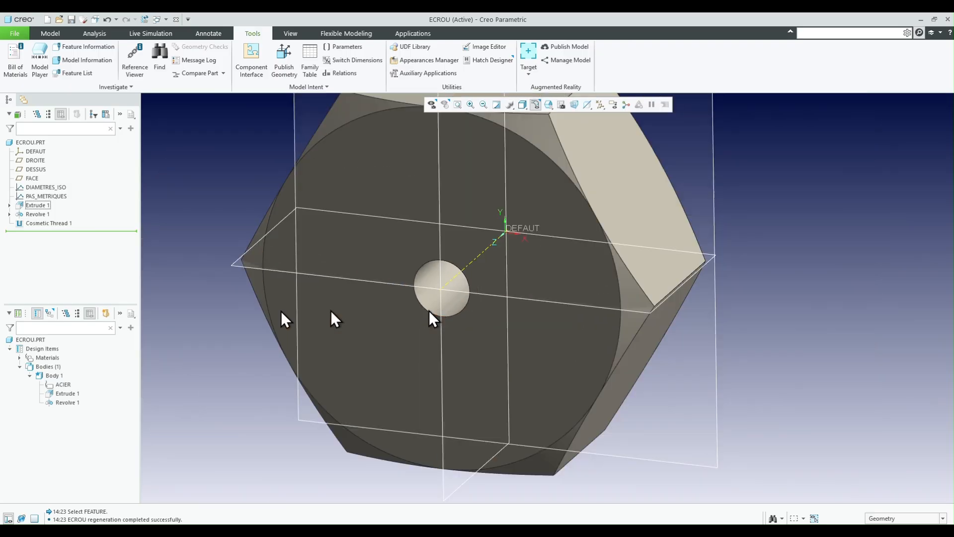
double_click(430, 273)
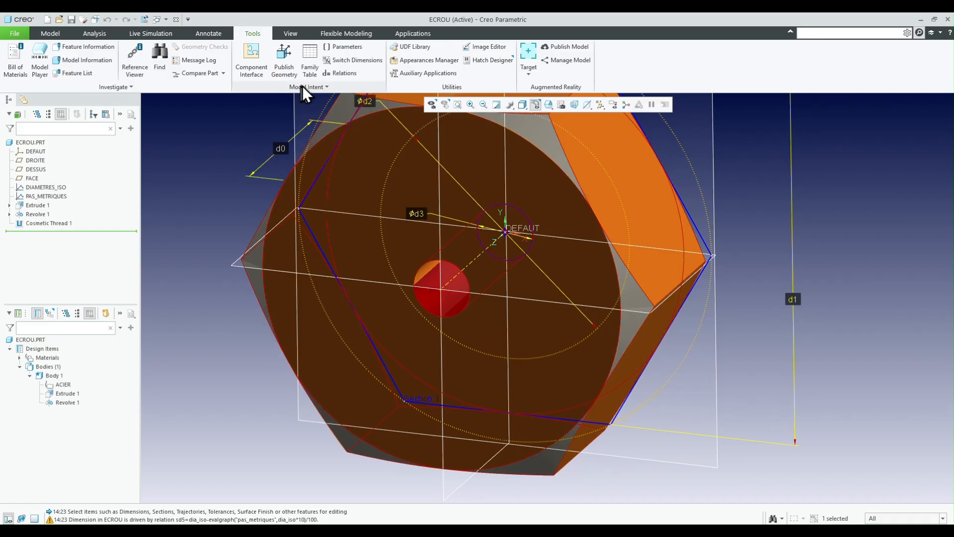
left_click(345, 64)
middle_click_drag(448, 320, 432, 224)
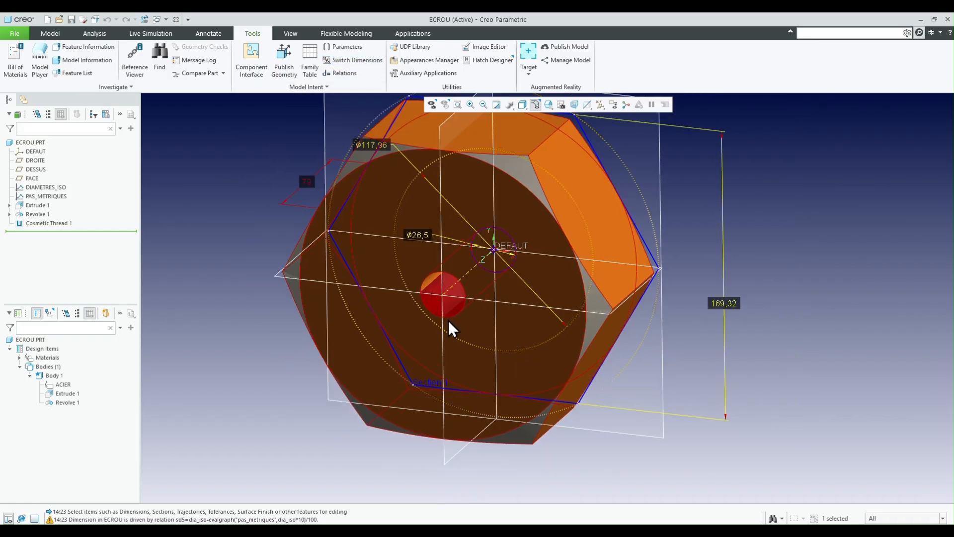
scroll(433, 226, "down", 2)
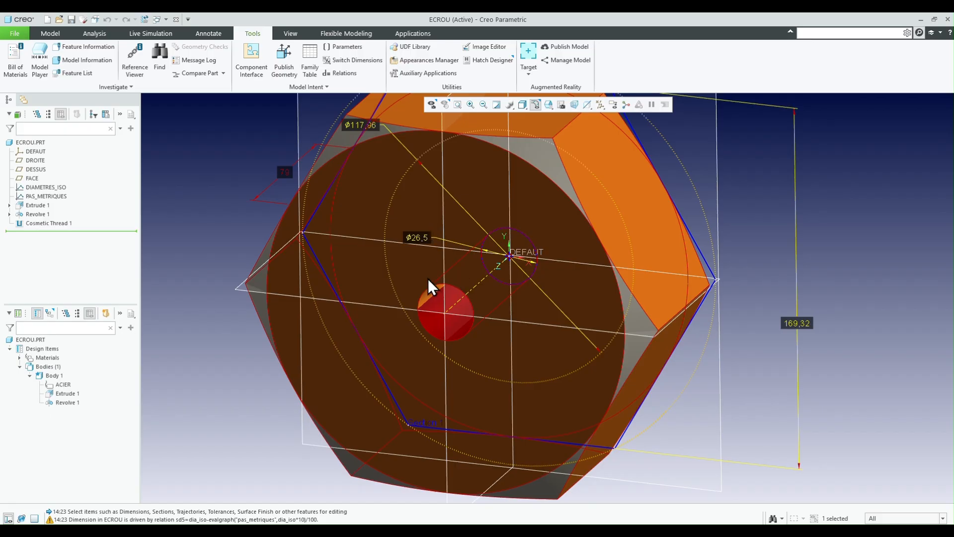
- Shrink the dotted thread construction circle in the Extrude 1 section to a diameter of about 25.46 mm
left_click(50, 223)
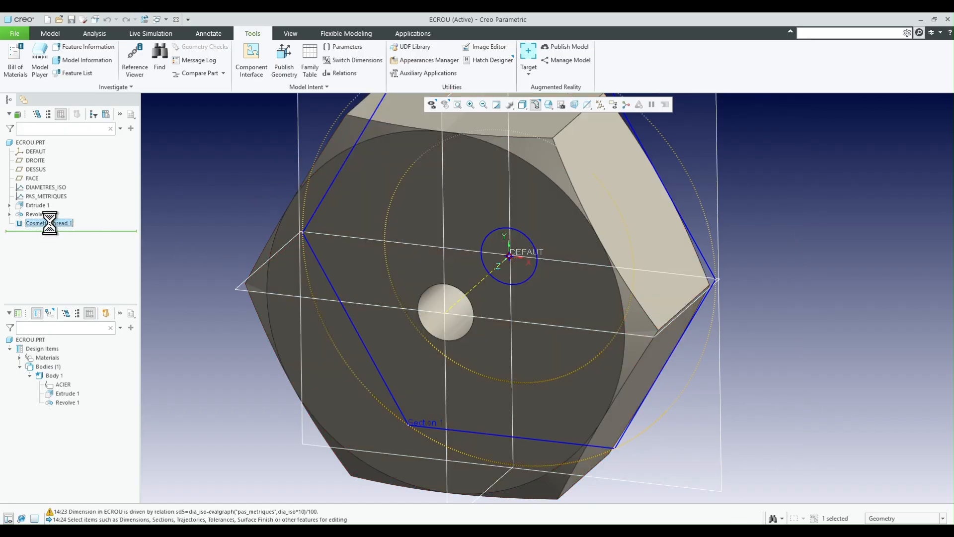
left_click(179, 217)
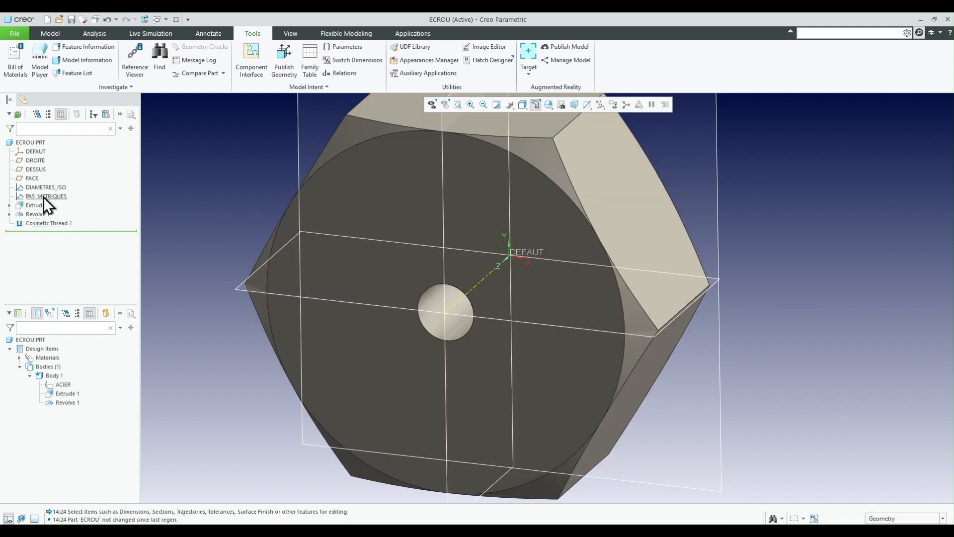
left_click(385, 201)
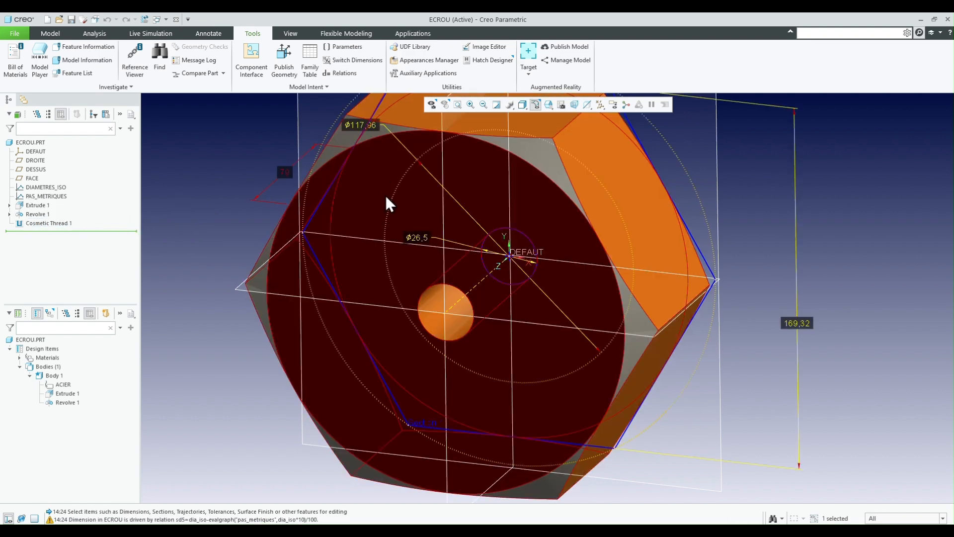
left_click_drag(406, 175, 498, 235)
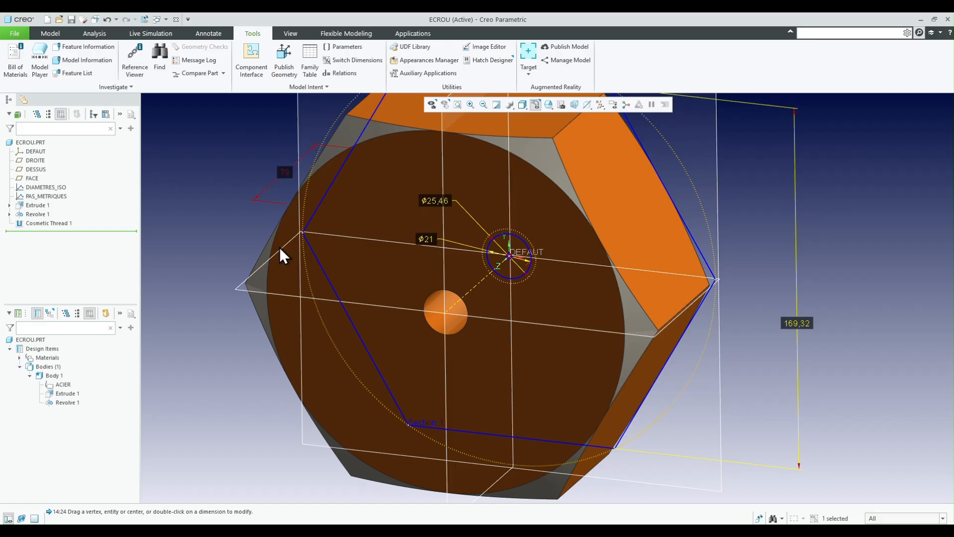
left_click(198, 208)
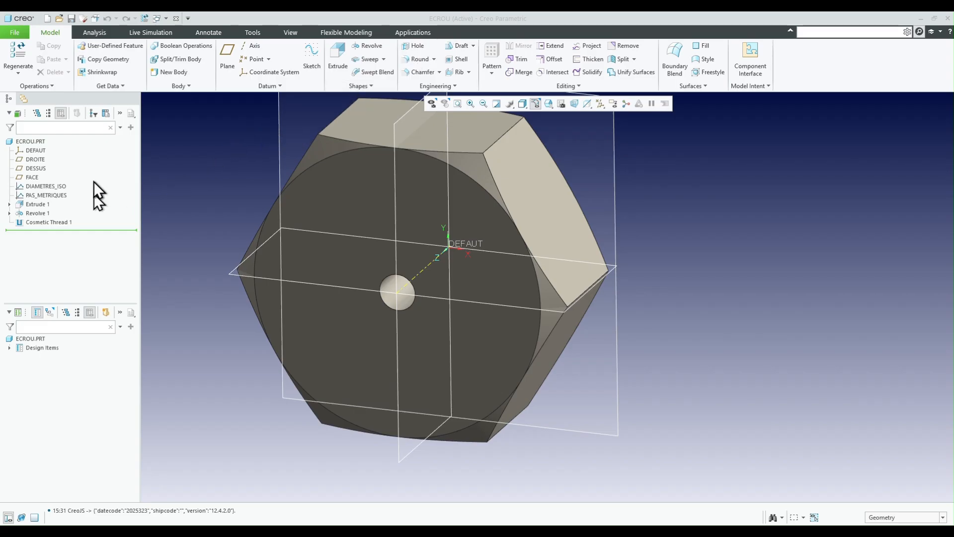
- Duplicate the DIAMETRES_ISO graph with its section open for redefinition, and name the copy cotes_sur_plat
left_click(46, 188)
key("ctrl+e")
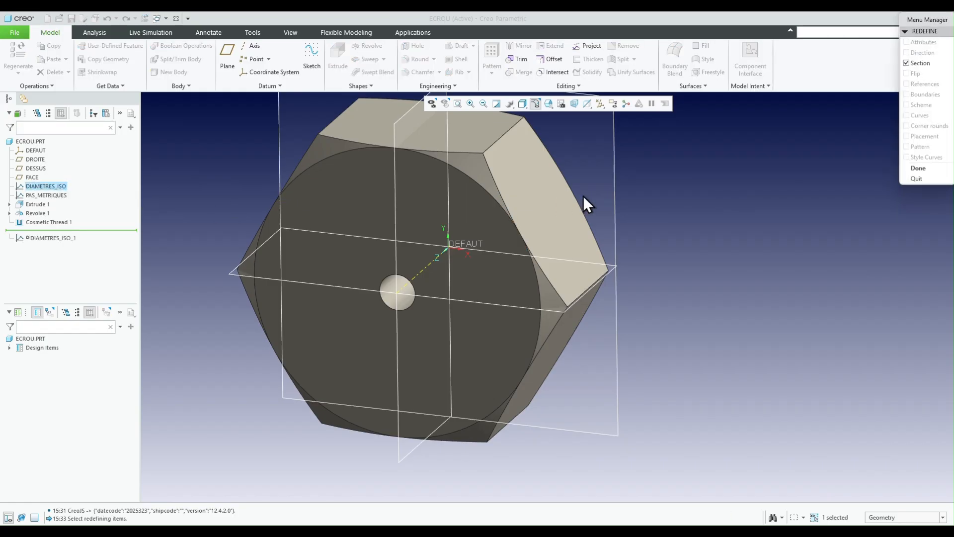
left_click(923, 168)
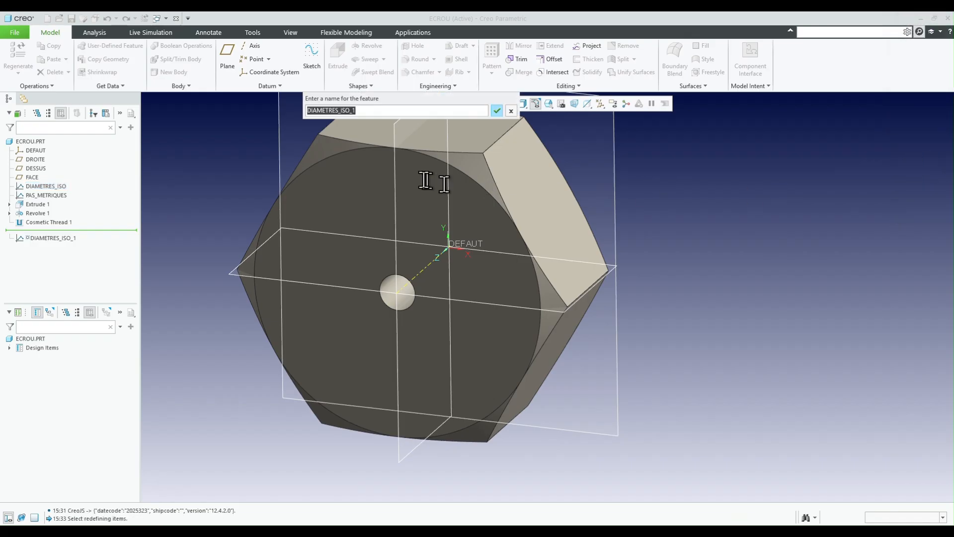
type("cotes_sur_plat")
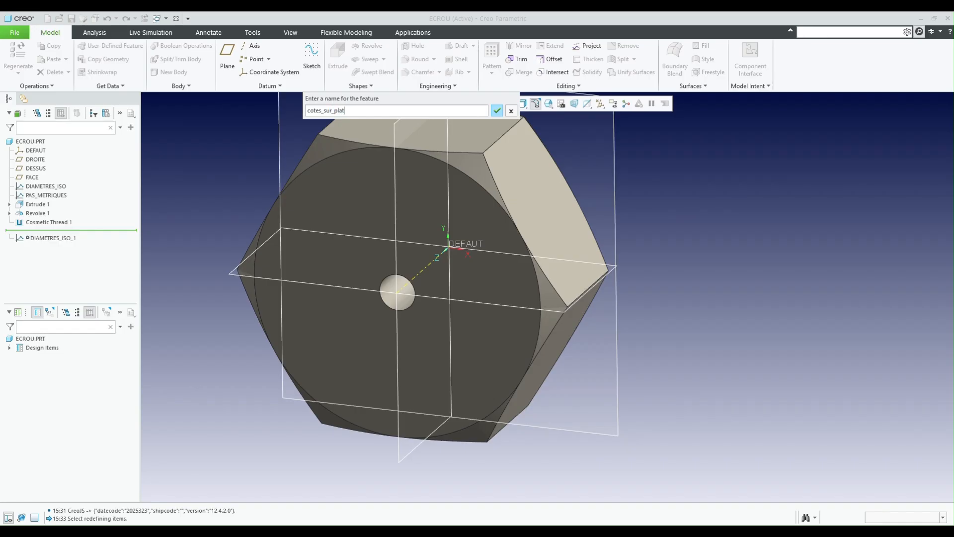
key("Return")
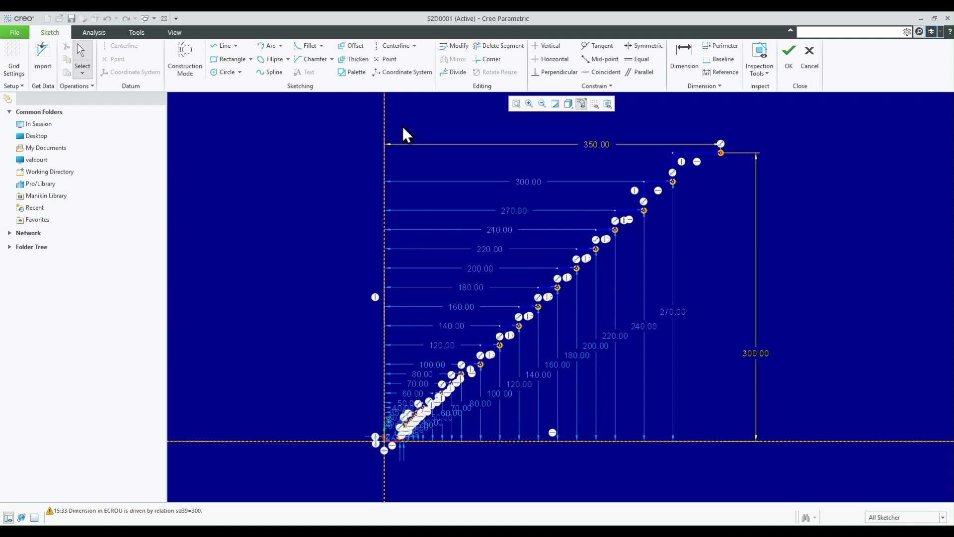
- Delete all the stepped line segments between the points of the copied graph's sketch, keeping the dimensioned points
left_click(489, 48)
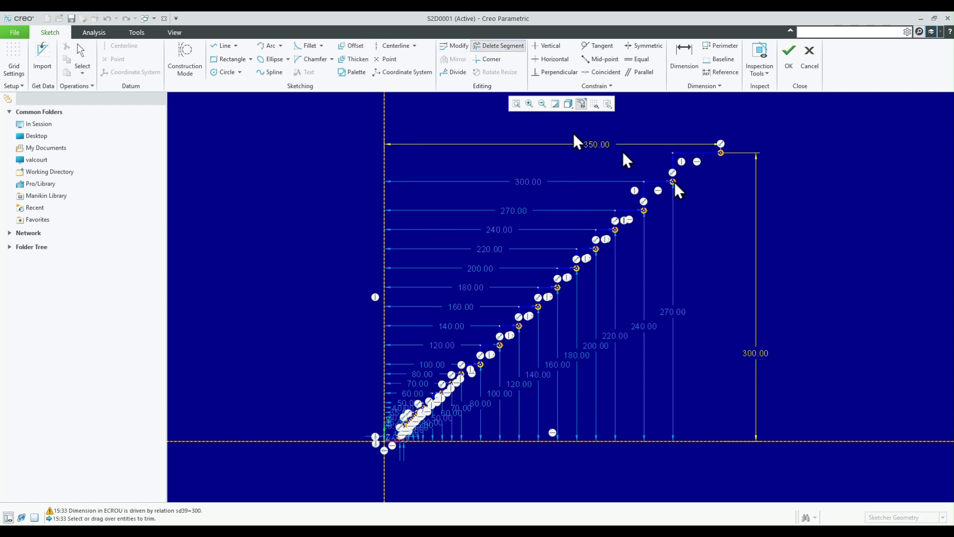
mouse_move(724, 143)
left_mouse_down()
mouse_move(569, 261)
mouse_move(507, 336)
mouse_move(417, 413)
mouse_move(552, 287)
mouse_move(633, 238)
mouse_move(603, 230)
mouse_move(640, 213)
mouse_move(688, 162)
left_mouse_up()
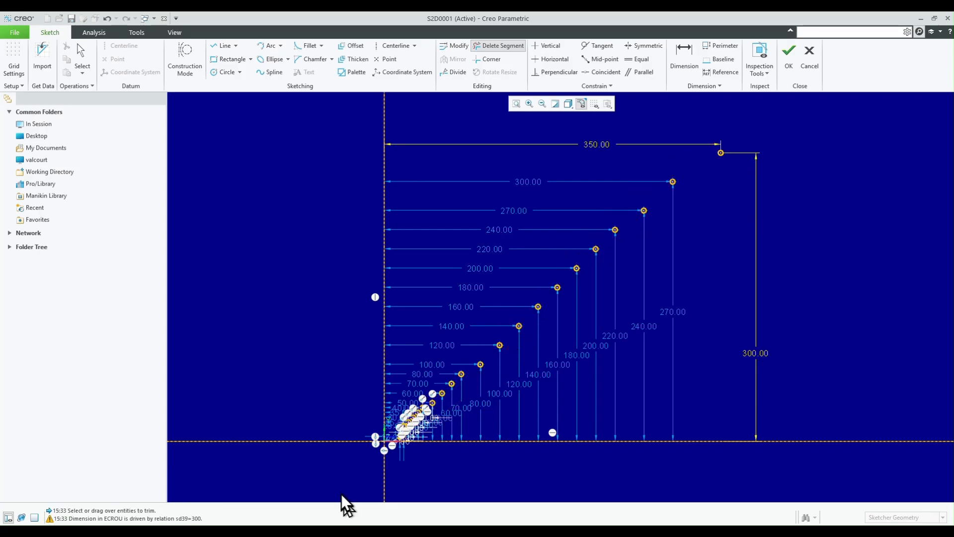
scroll(418, 428, "up", 10)
scroll(517, 358, "down", 2)
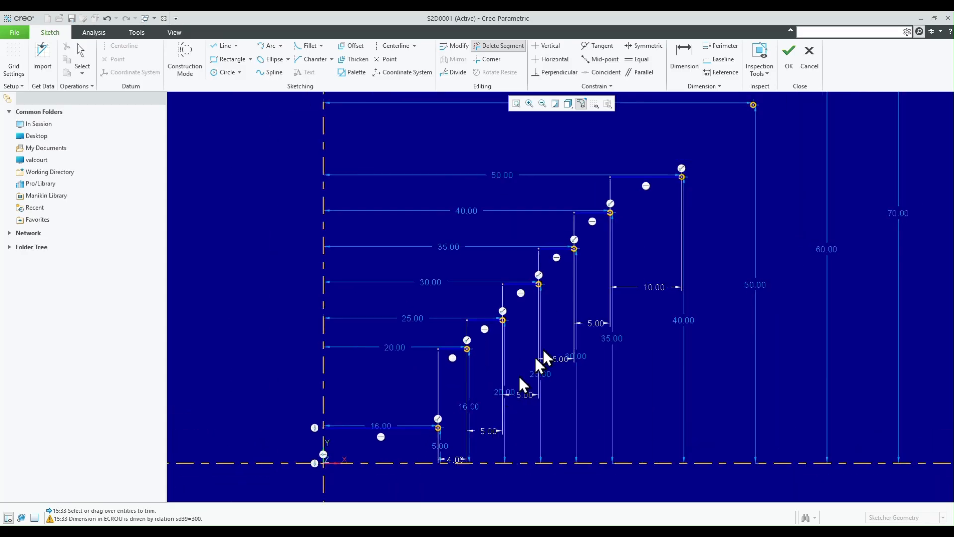
mouse_move(677, 157)
left_mouse_down()
mouse_move(625, 215)
mouse_move(426, 386)
mouse_move(428, 424)
mouse_move(423, 389)
left_mouse_up()
left_click_drag(494, 323, 590, 214)
left_click_drag(636, 178, 638, 180)
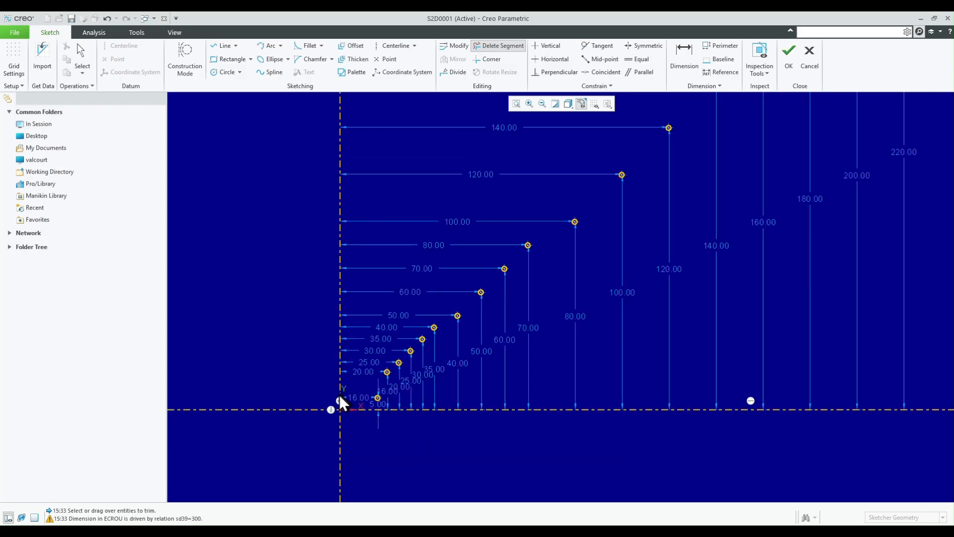
scroll(662, 162, "down", 2)
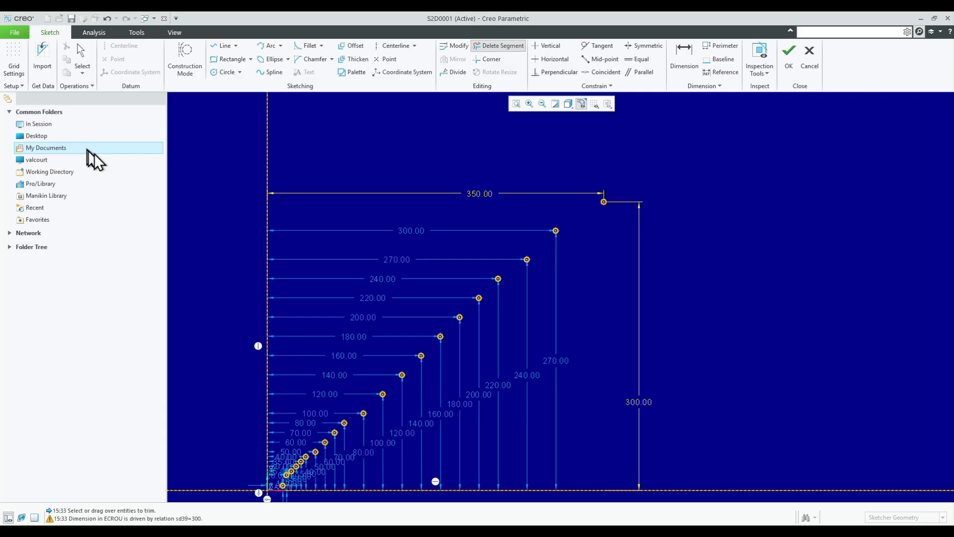
left_click(18, 32)
mouse_move(49, 90)
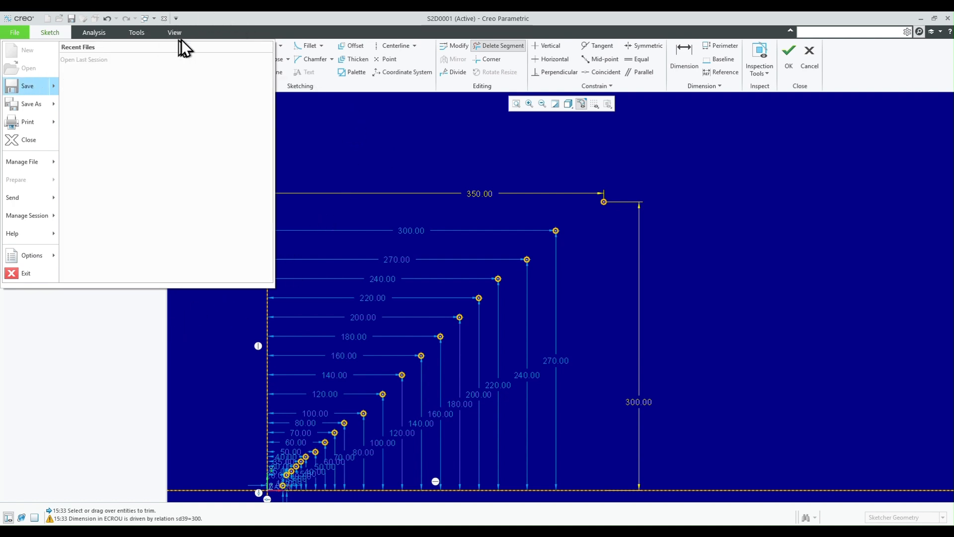
left_click(50, 32)
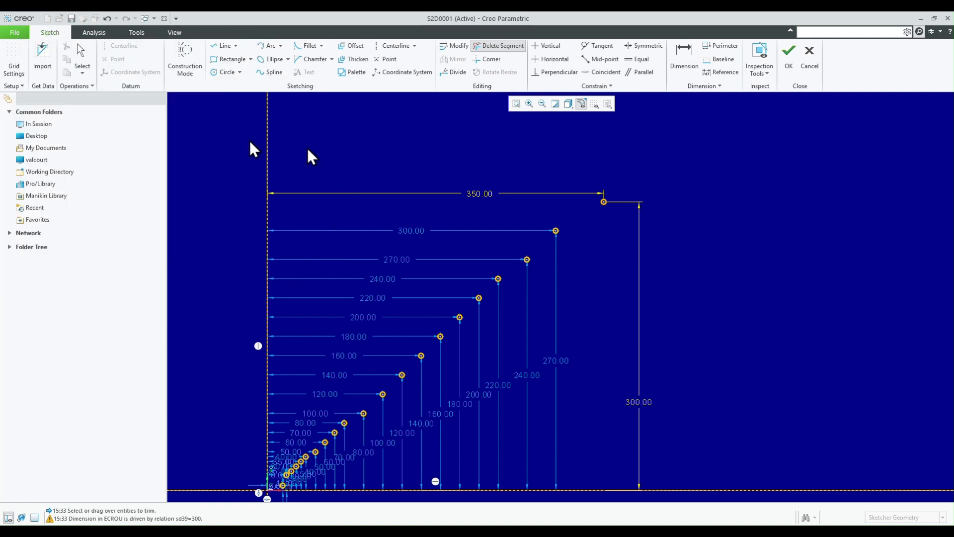
scroll(650, 187, "down", 2)
scroll(487, 317, "up", 2)
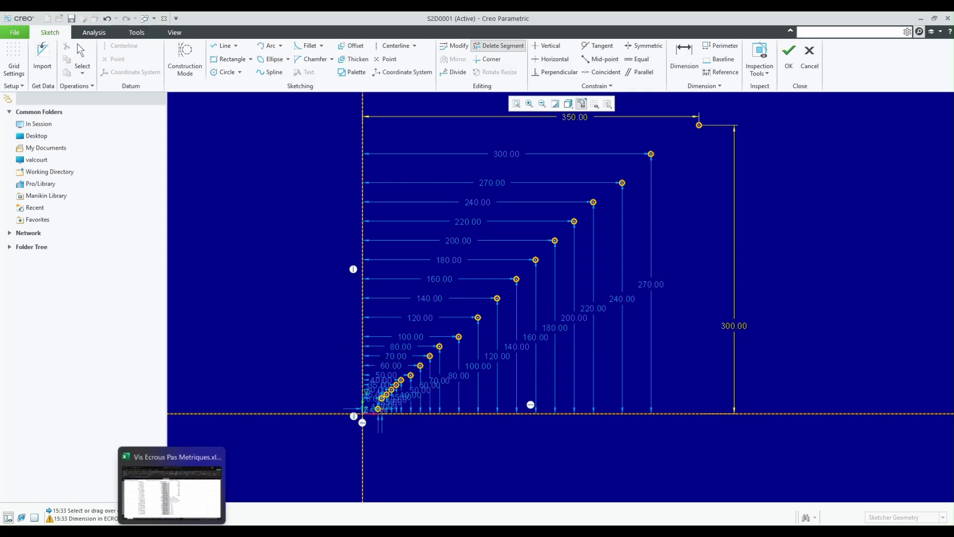
- Switch to the Excel workbook Vis Ecrous Pas Metriques and copy the nominal diameter relations in B2:B21 of the Têtes H sheet
left_click(172, 532)
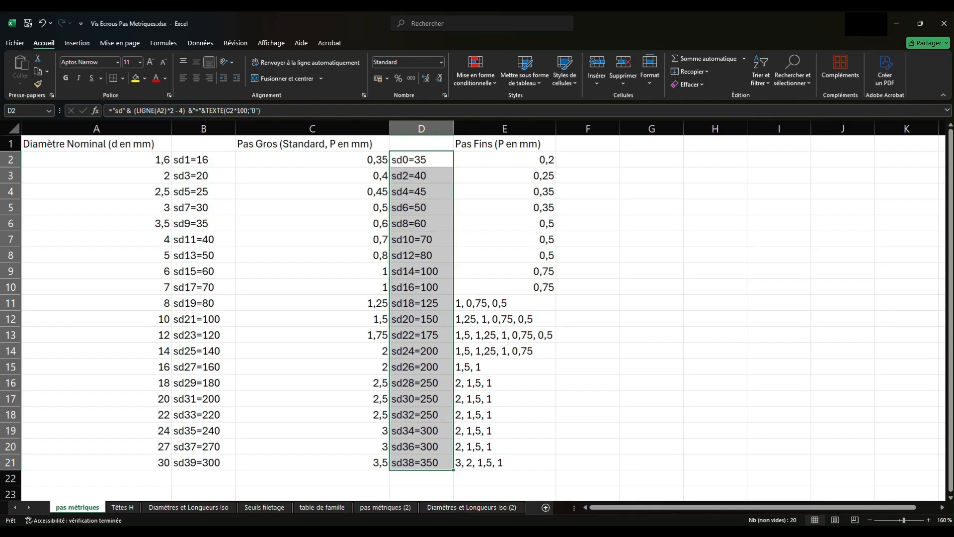
left_click(118, 507)
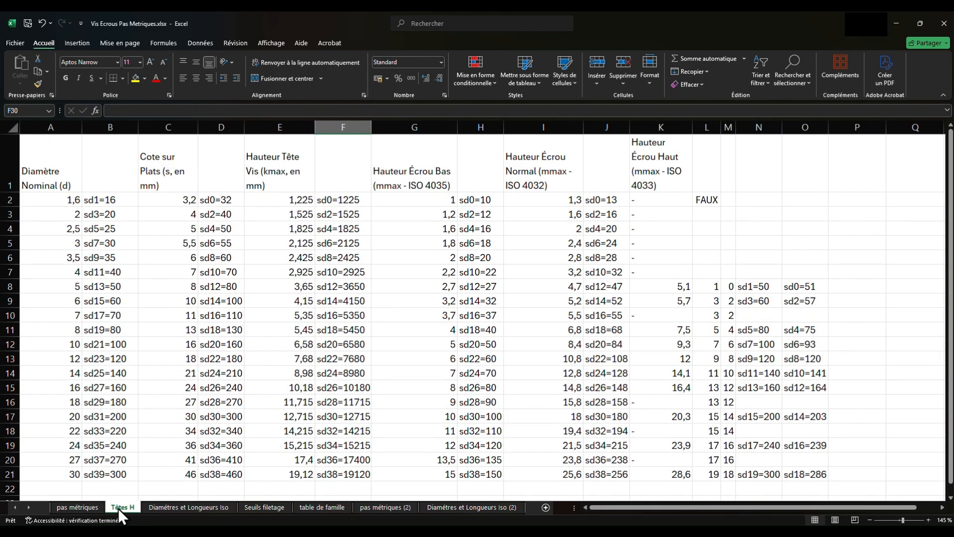
left_click(105, 199)
left_click_drag(105, 199, 104, 475)
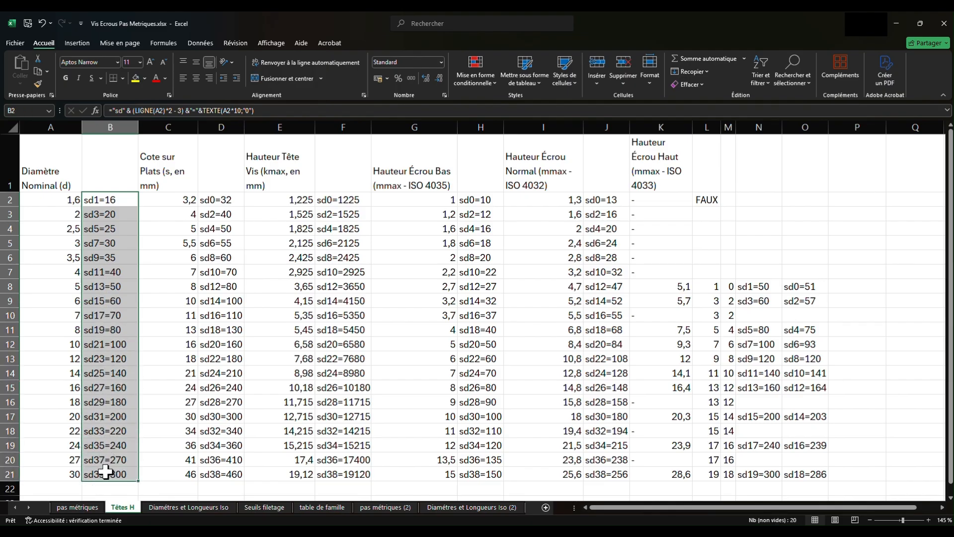
right_click(115, 346)
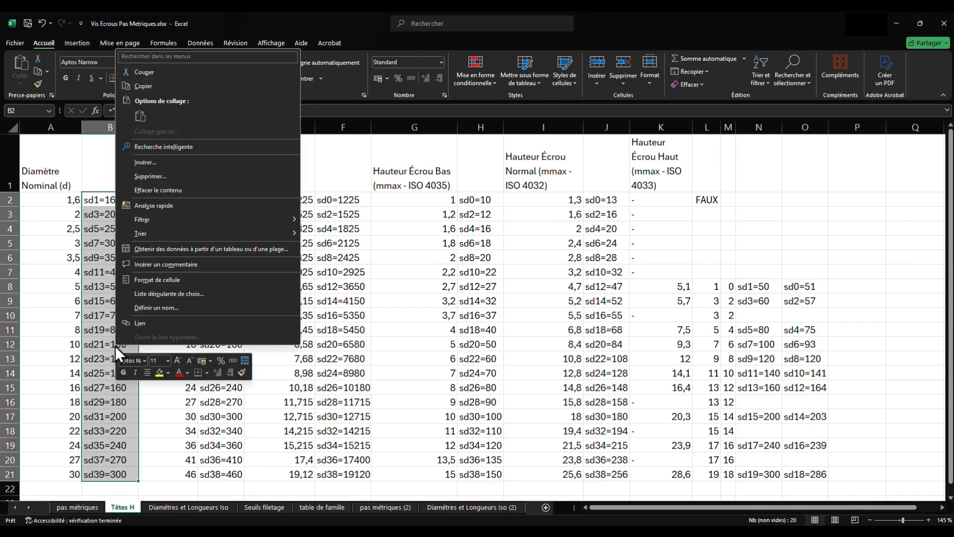
left_click(144, 86)
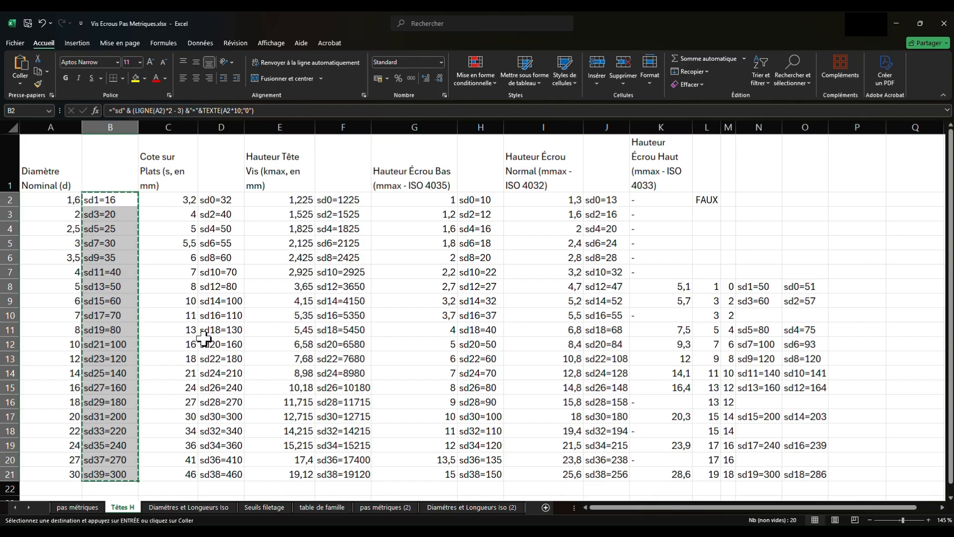
- Switch back to the Creo graph sketch, open its section relations and insert blank lines between the sd39 and sd0 relations
mouse_move(263, 523)
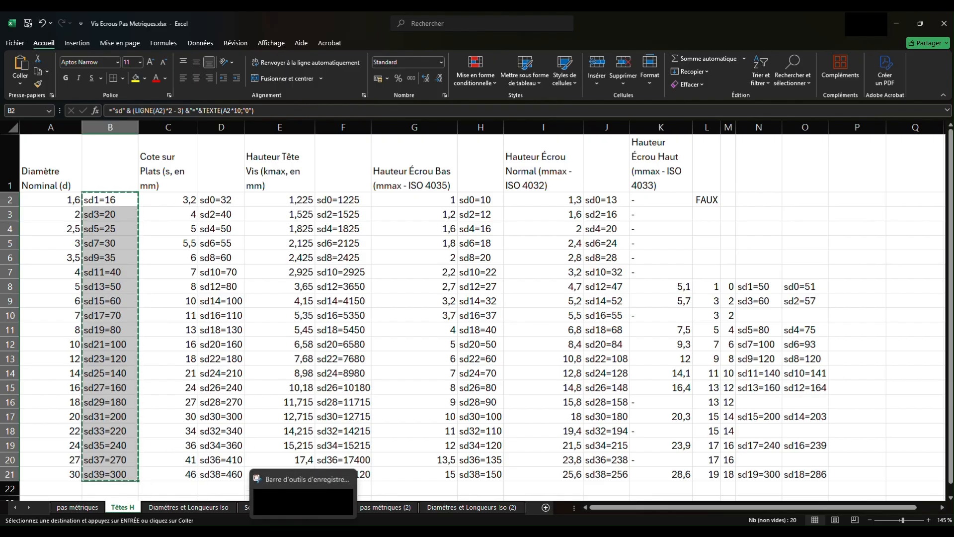
left_click(281, 528)
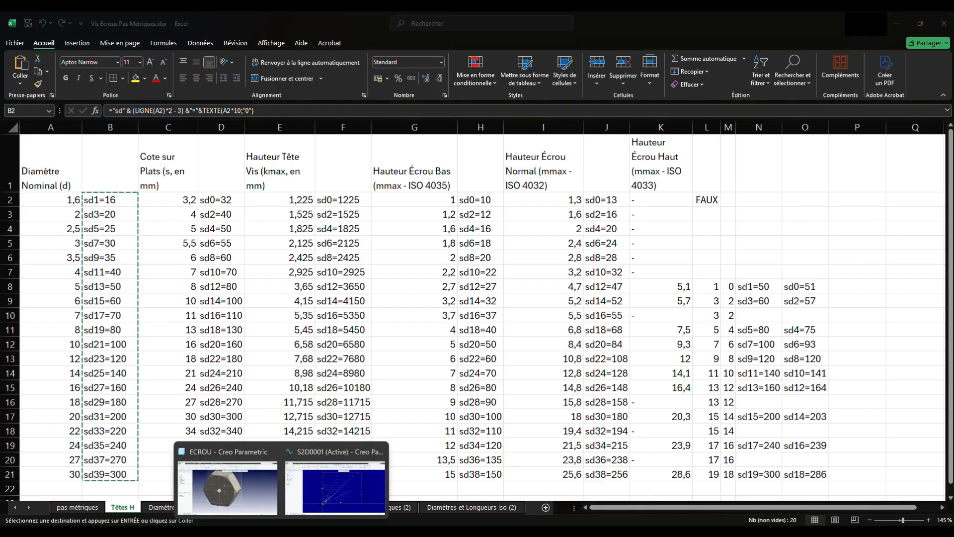
left_click(325, 496)
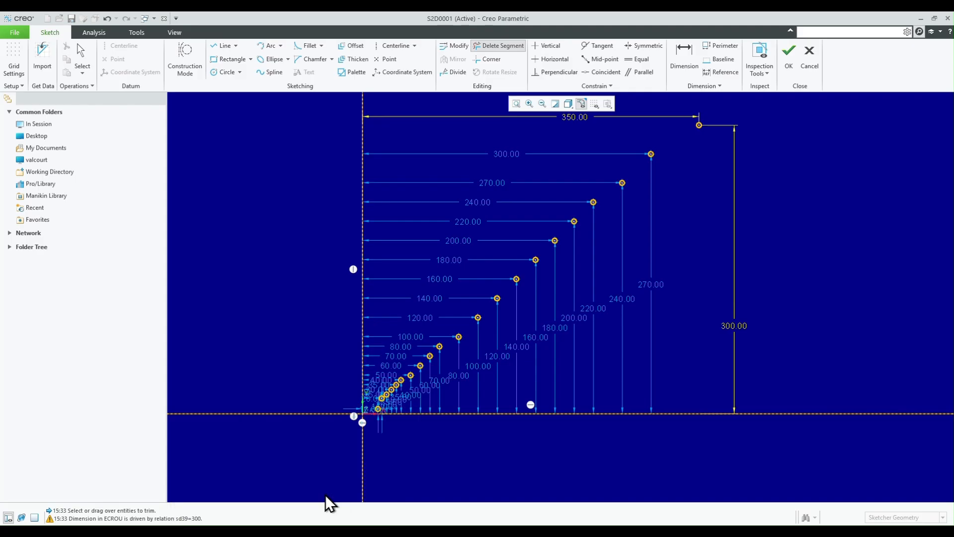
left_click(135, 31)
left_click(25, 71)
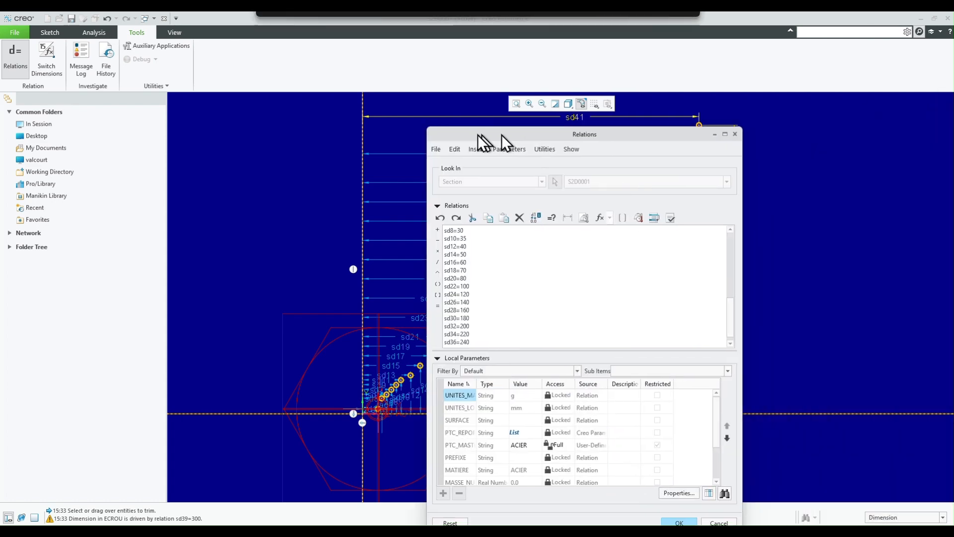
left_click_drag(479, 143, 550, 107)
scroll(552, 226, "up", 5)
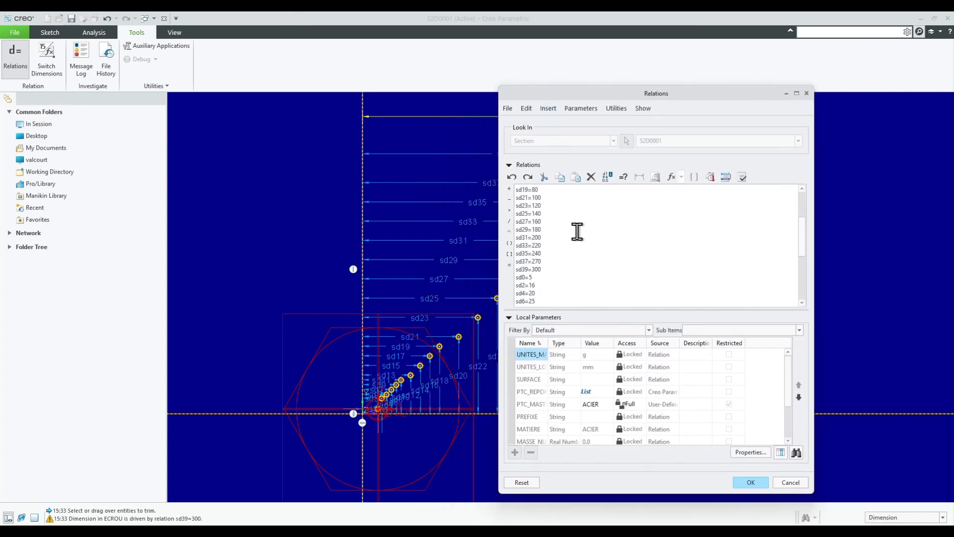
scroll(544, 199, "down", 5)
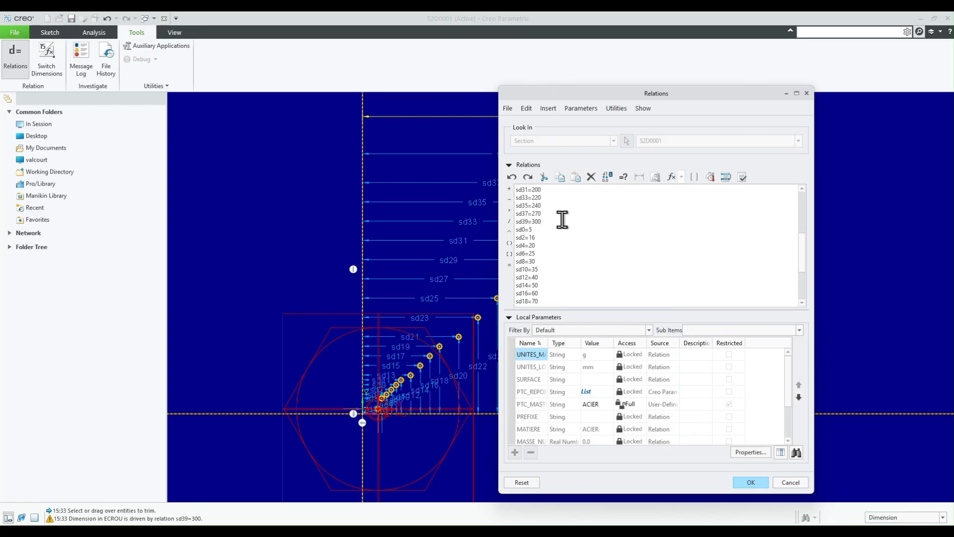
key("Return")
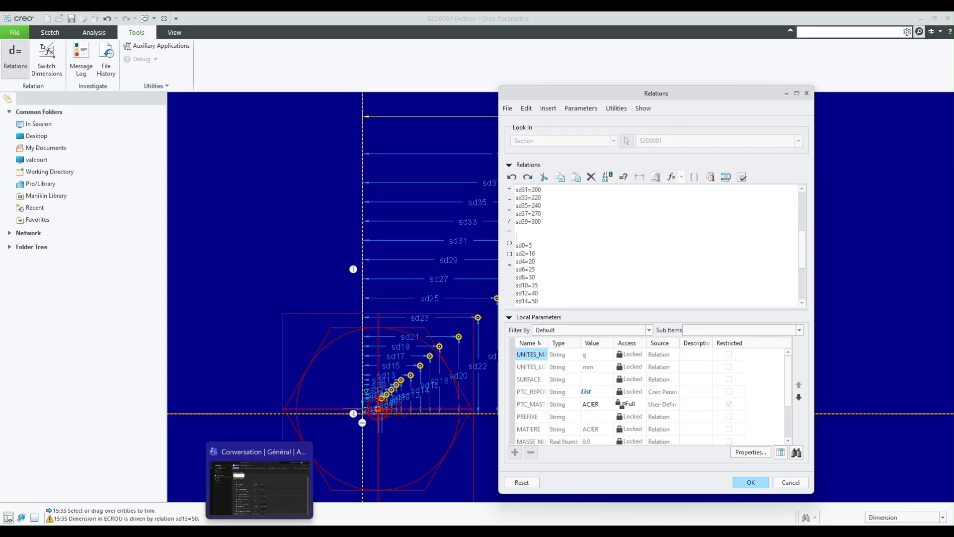
- Switch to the Excel workbook and copy the across-flats relations in D2:D21 of the Têtes H sheet
mouse_move(183, 531)
left_click(184, 482)
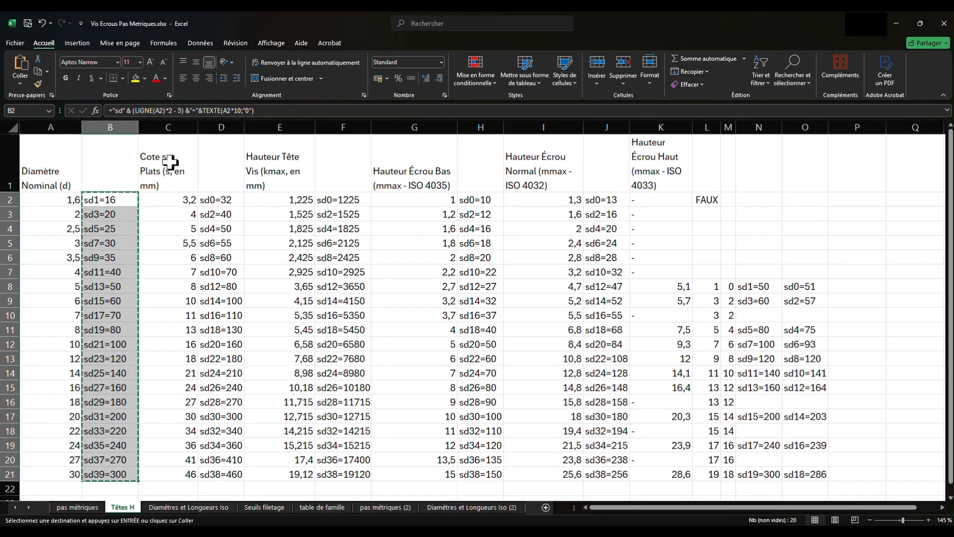
left_click(220, 198)
left_click_drag(220, 199, 226, 472)
right_click(229, 422)
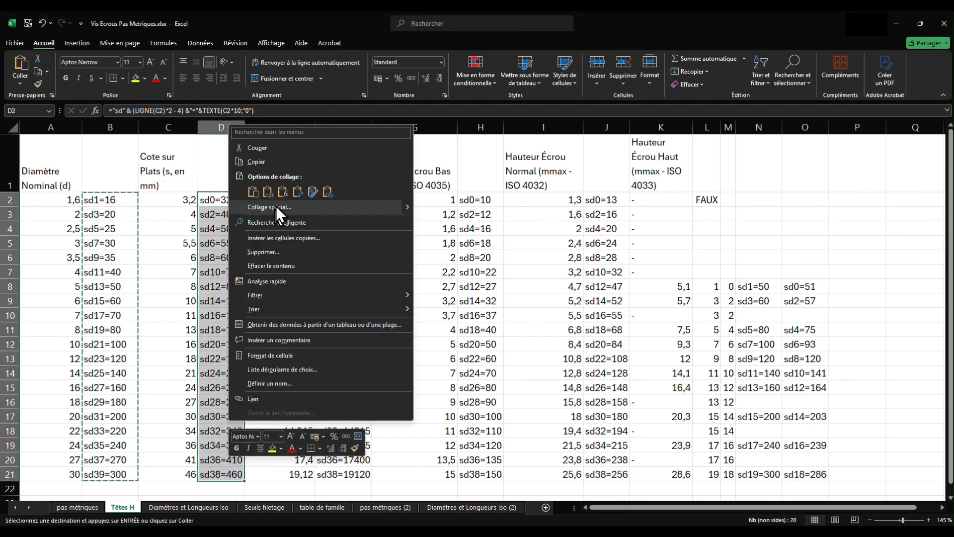
left_click(258, 162)
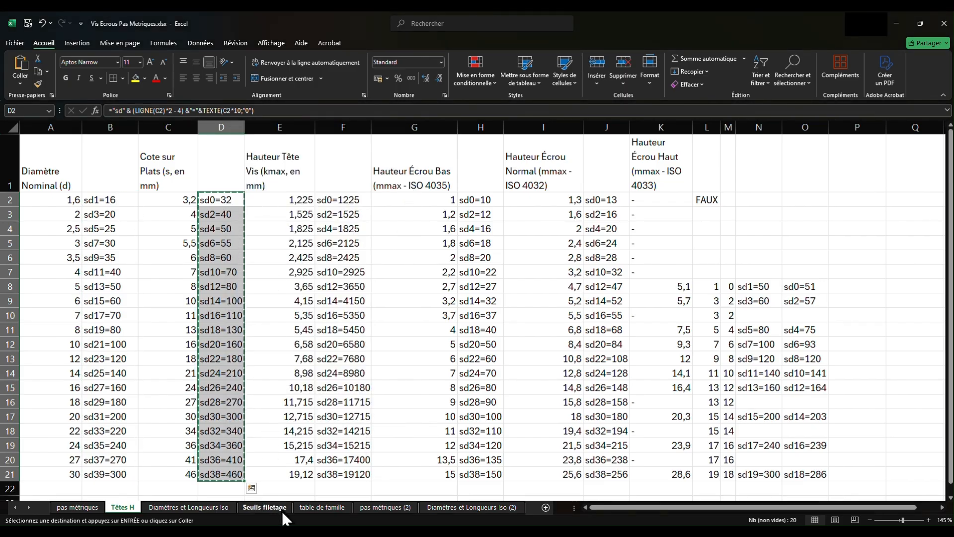
- Back in Creo, replace the even-numbered relations sd0 to sd38 with the copied across-flats relations and apply them to the section
left_click(351, 482)
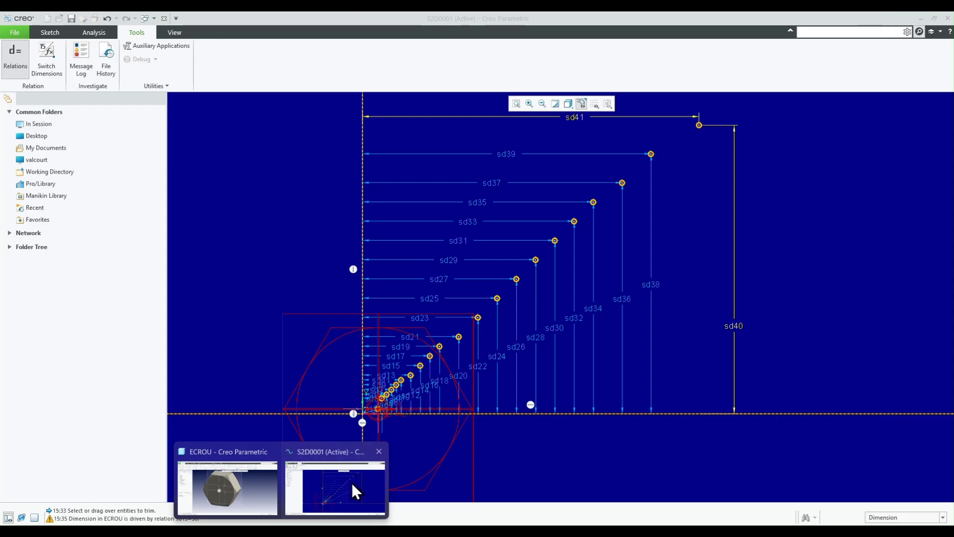
left_click_drag(516, 244, 547, 326)
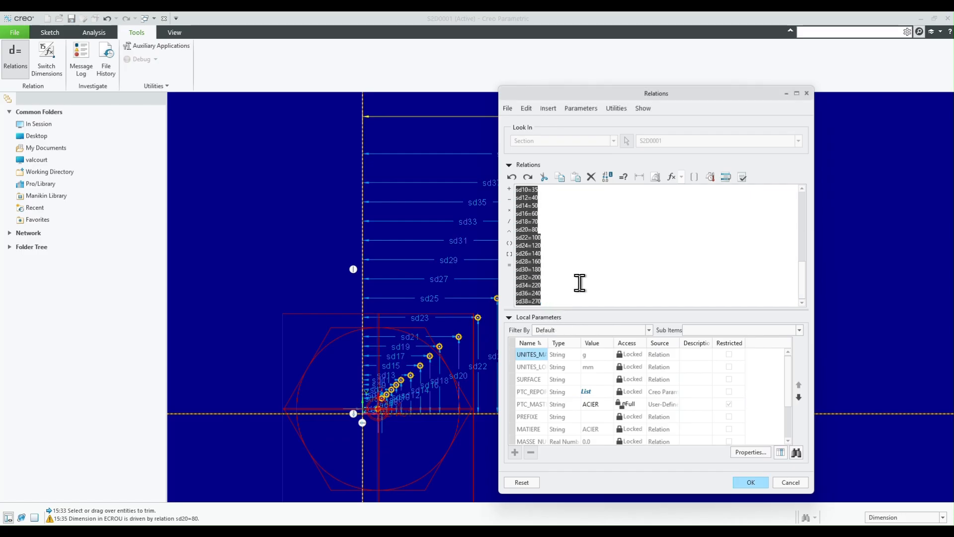
right_click(532, 282)
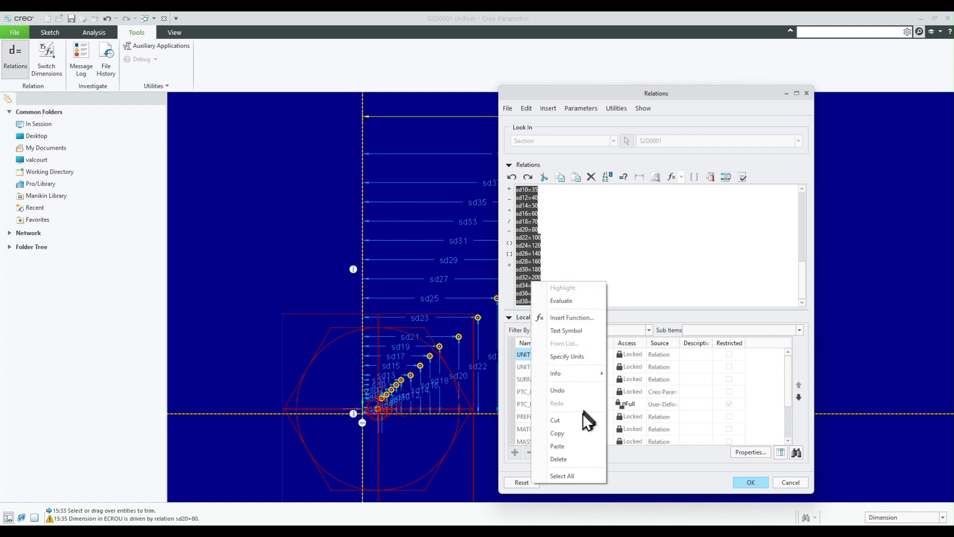
left_click(572, 446)
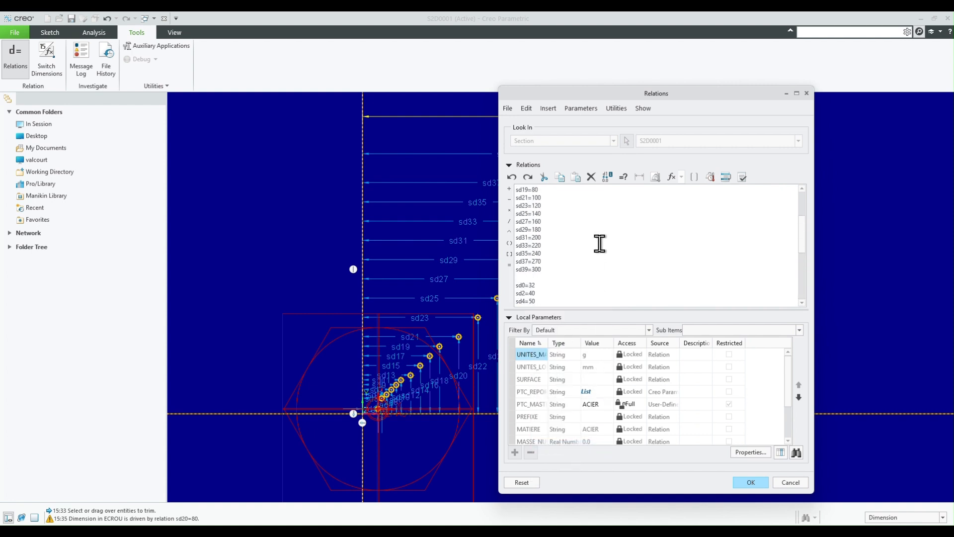
scroll(552, 258, "down", 3)
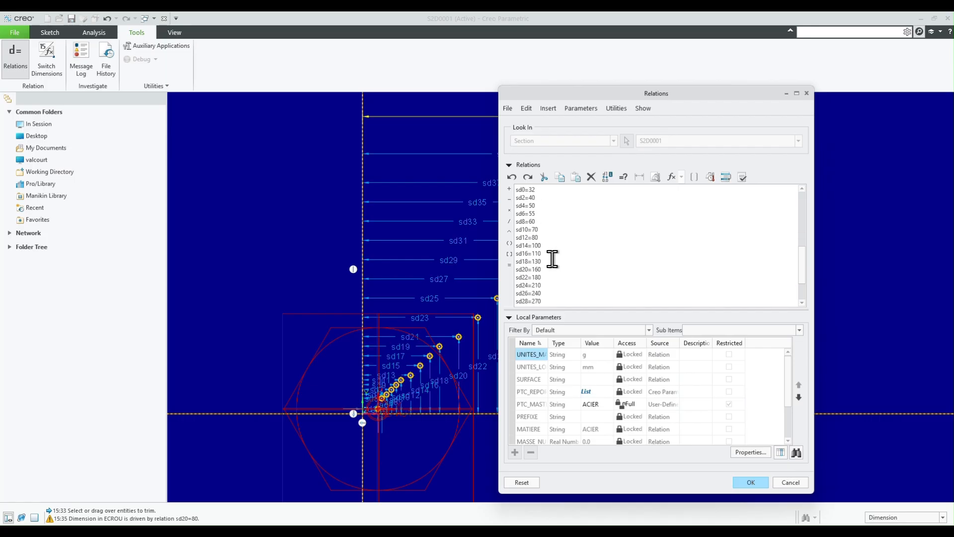
left_click(751, 484)
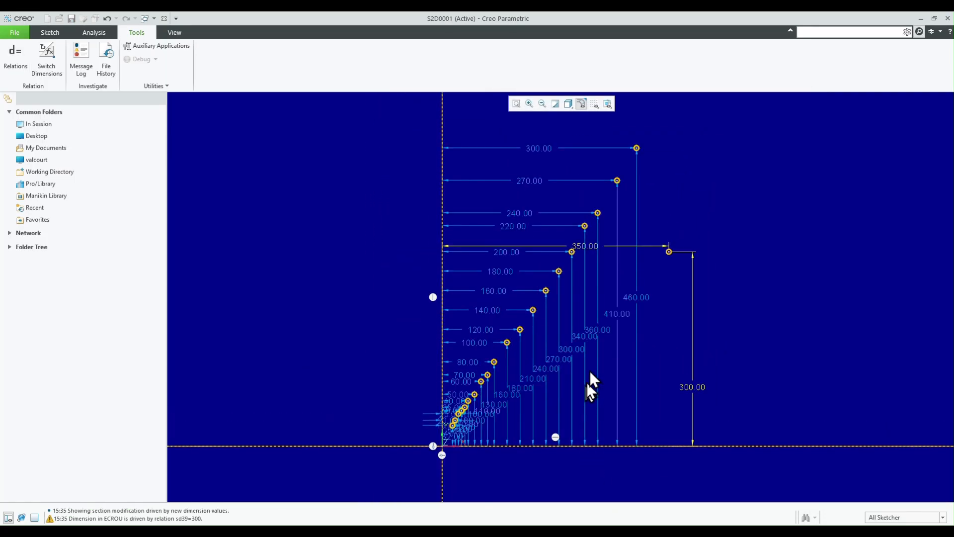
- Delete the extra point at 350 by 300 and draw a horizontal line from the lowest graph point to the vertical axis
left_click(670, 252)
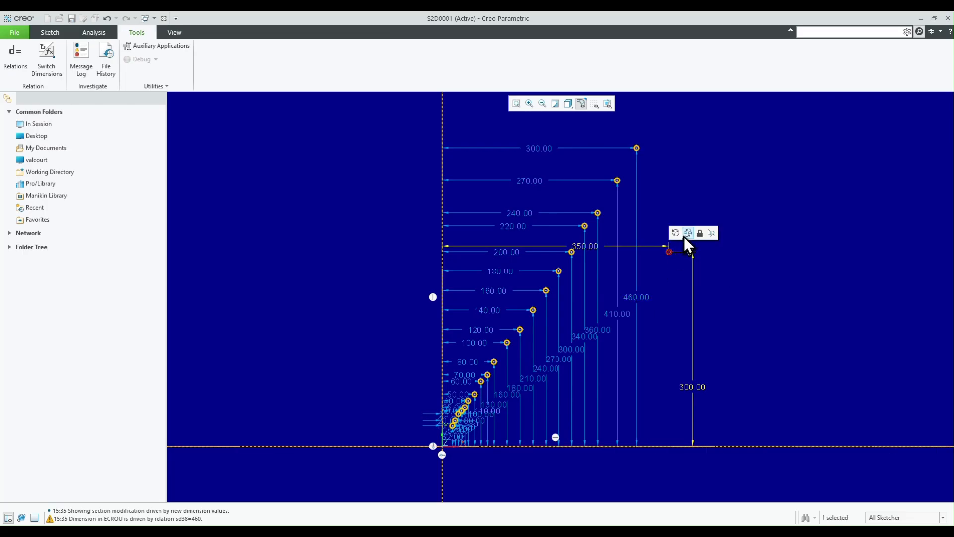
key("Delete")
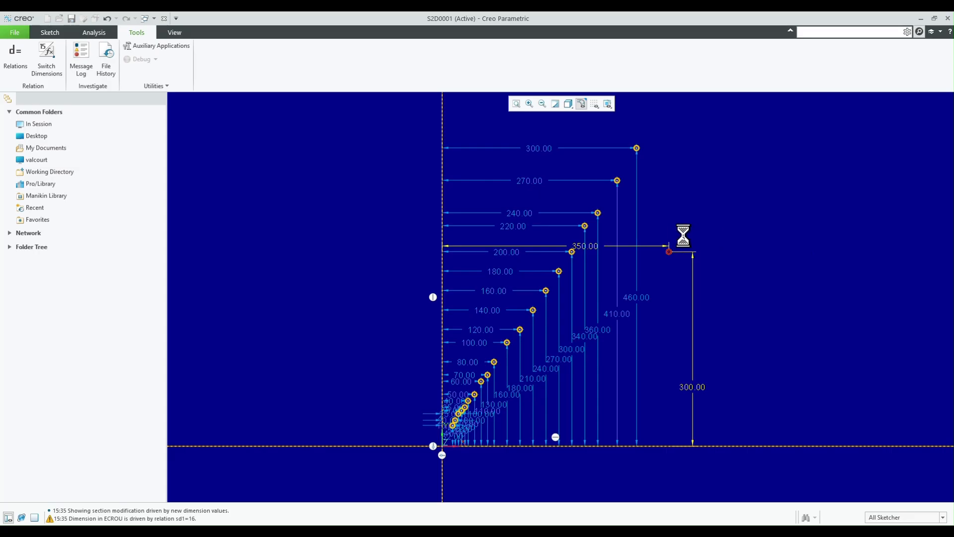
scroll(472, 472, "up", 5)
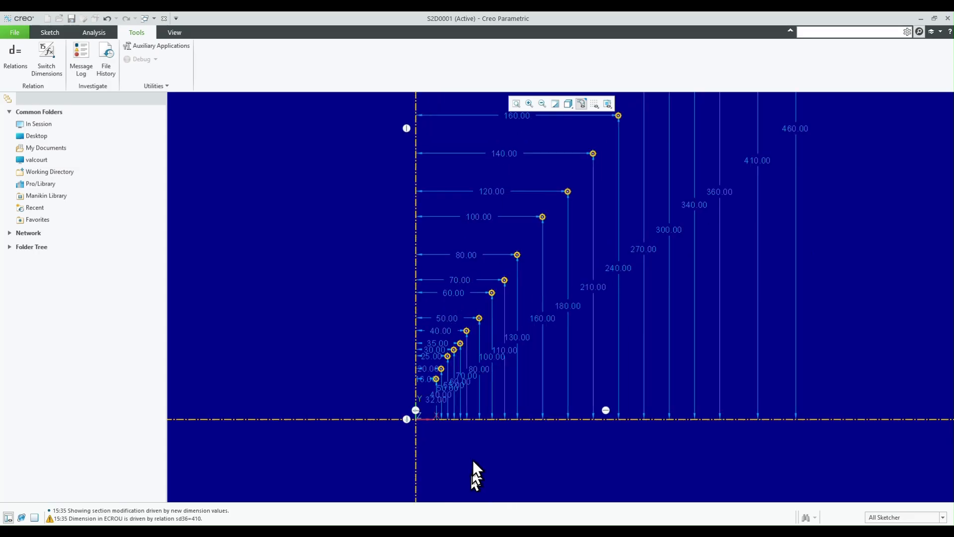
scroll(439, 333, "up", 2)
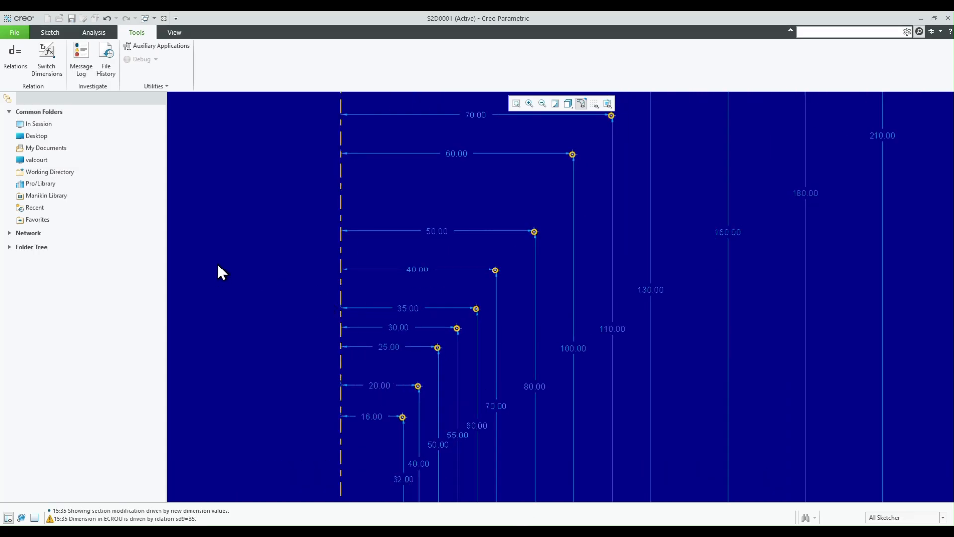
left_click(36, 34)
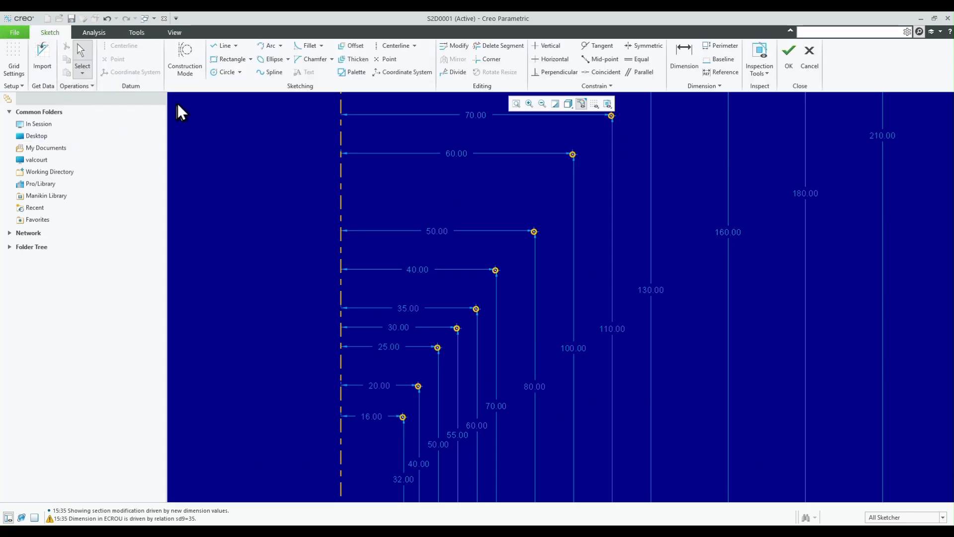
left_click(222, 46)
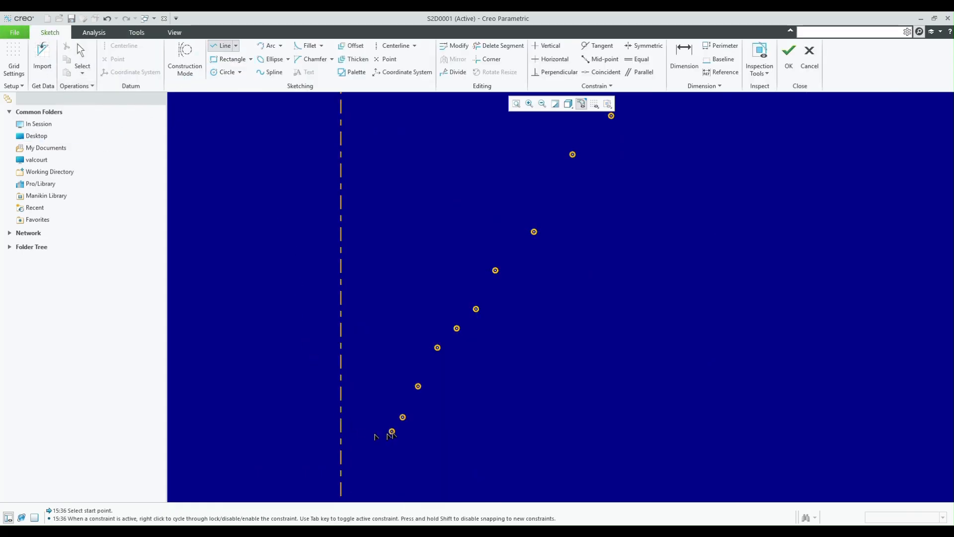
left_click(403, 417)
left_click(341, 417)
middle_click(374, 323)
- Draw a chain of rectangles whose diagonals join each pair of successive graph points, from the lowest to the highest
left_click(230, 59)
scroll(402, 403, "up", 3)
left_click(437, 368)
left_click(405, 431)
left_click(473, 293)
left_click(437, 368)
left_click(511, 255)
left_click(474, 293)
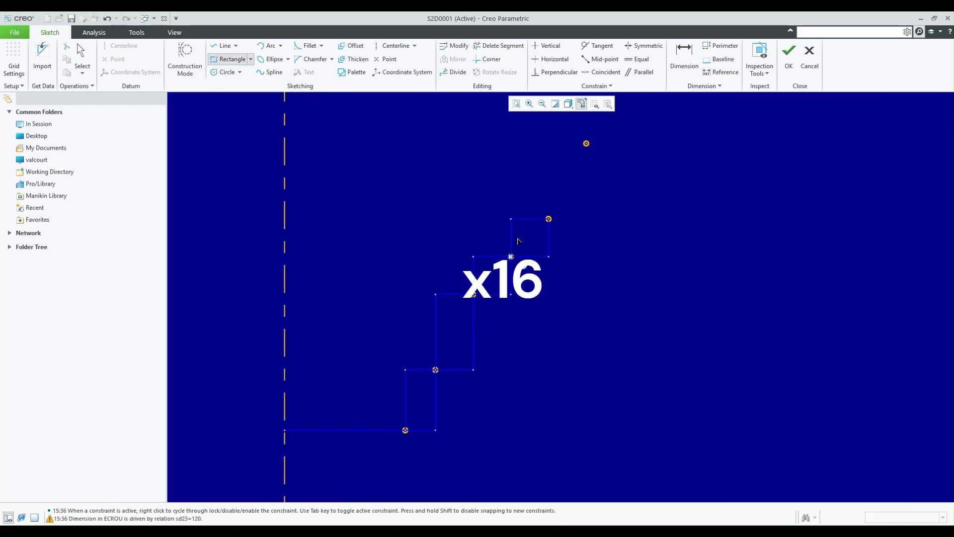
left_click(300, 472)
left_click(363, 381)
left_click(332, 442)
left_click(394, 349)
left_click(363, 380)
left_click(424, 288)
left_click(393, 349)
scroll(425, 298, "down", 5)
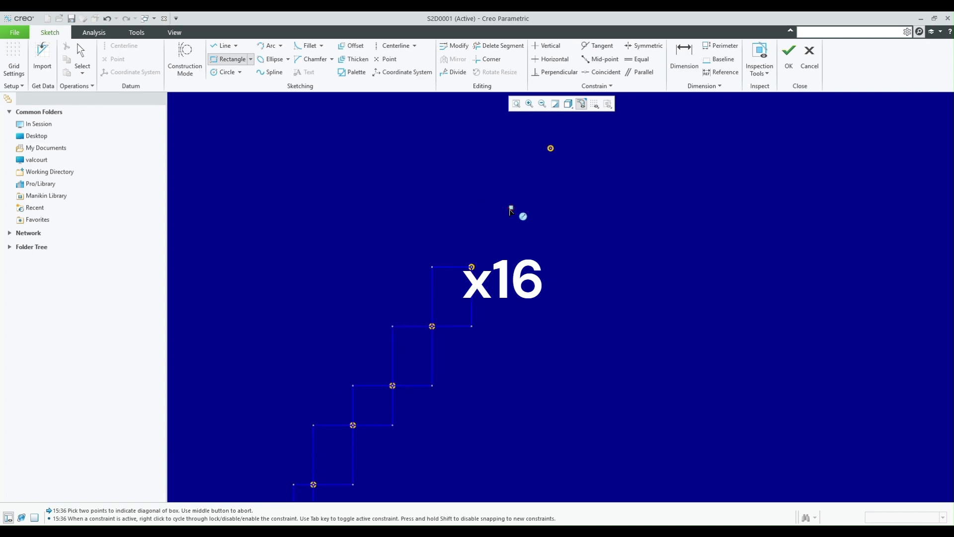
left_click(431, 332)
left_click(481, 256)
left_click(456, 281)
- Trim away the lower and right-hand edges of all the rectangles, leaving a stepped profile through the points
left_click(499, 46)
left_click_drag(585, 174, 453, 398)
scroll(453, 399, "up", 3)
left_click_drag(663, 221, 467, 380)
scroll(363, 478, "up", 3)
mouse_move(661, 207)
left_mouse_down()
mouse_move(422, 335)
mouse_move(371, 433)
left_mouse_up()
scroll(377, 458, "down", 8)
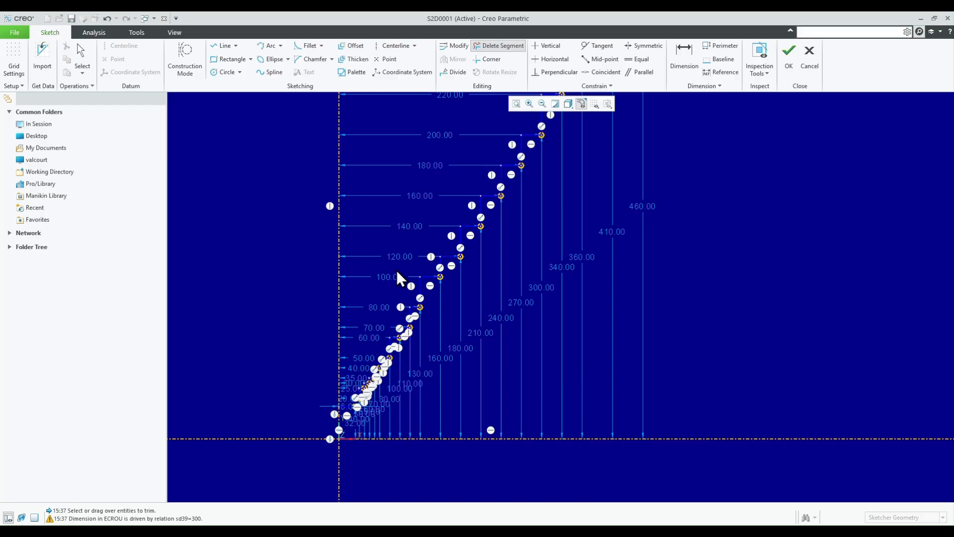
- Accept the graph section and reorder COTES_SUR_PLAT in the model tree so it sits between PAS_METRIQUES and Extrude 1
left_click(789, 67)
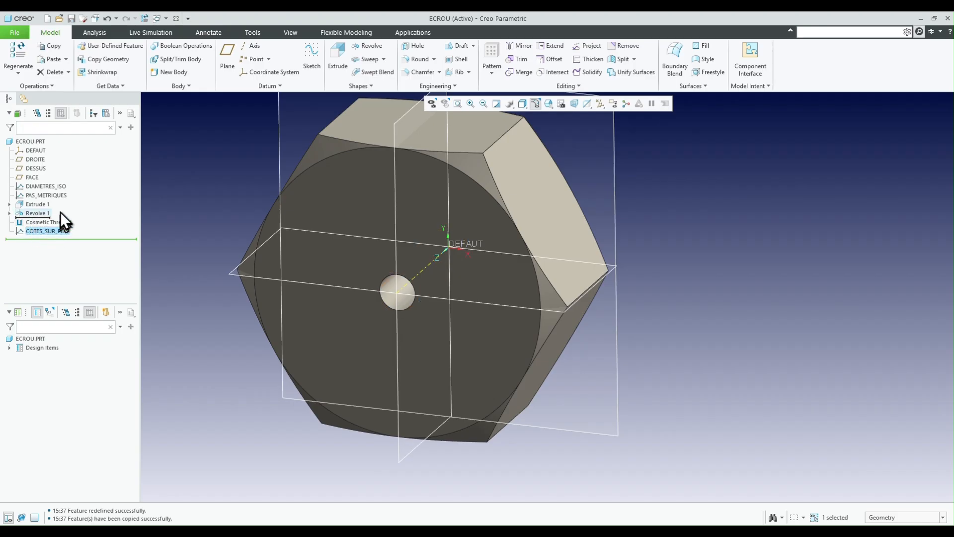
left_click_drag(56, 198, 57, 199)
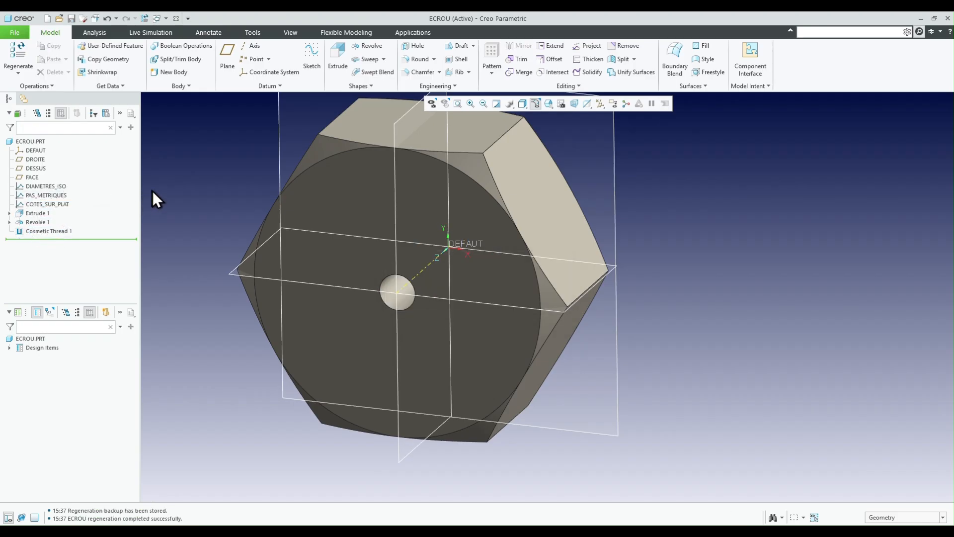
scroll(572, 455, "up", 2)
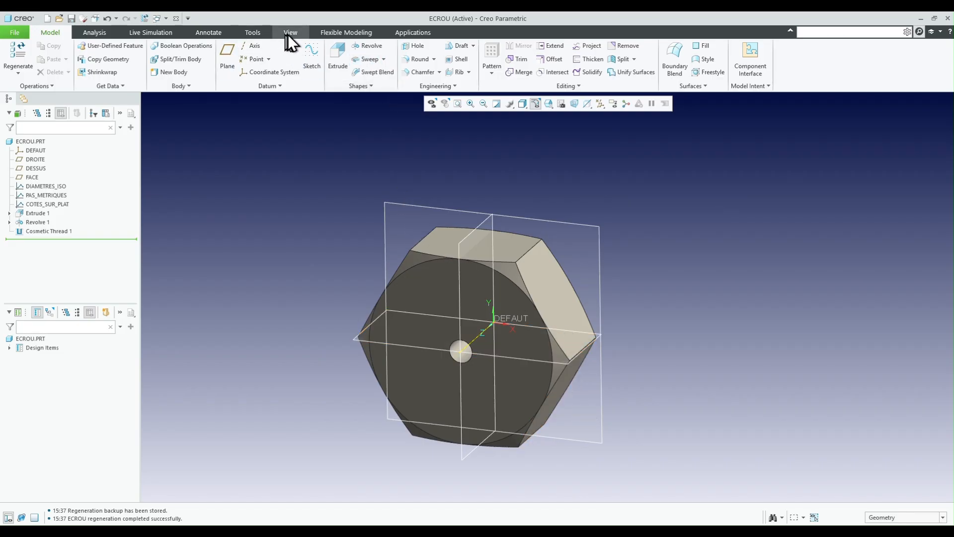
- Open the section relations of Extrude 1 and add a new line below the sd5 relation
left_click(262, 31)
left_click(335, 72)
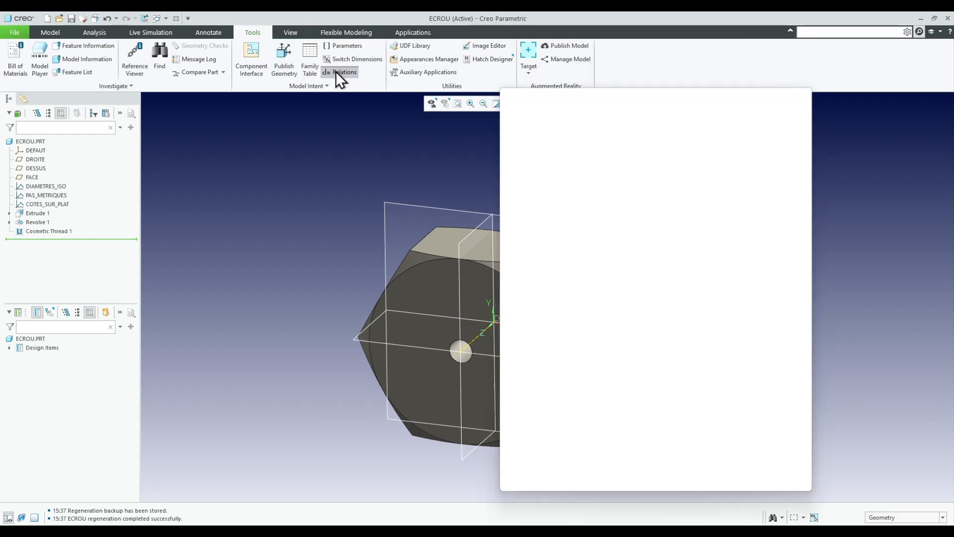
left_click(542, 140)
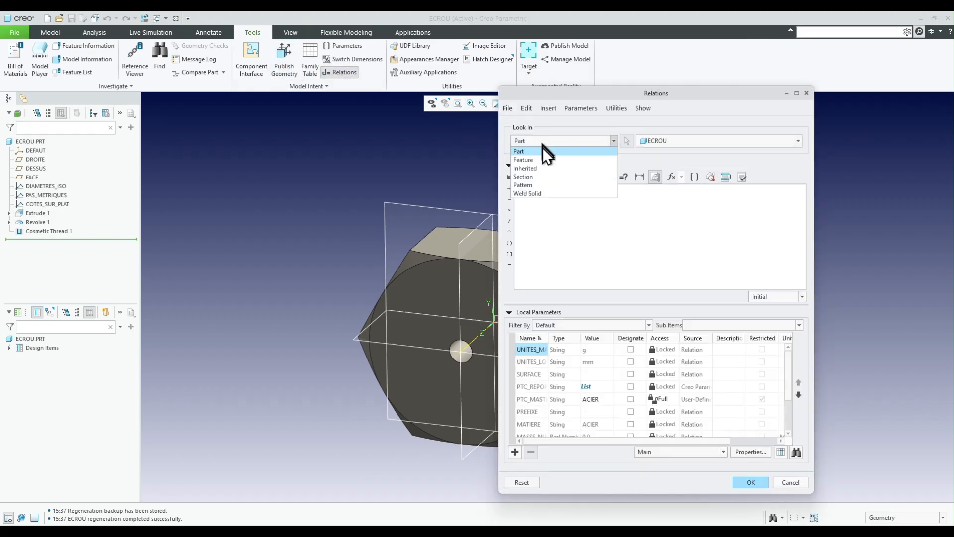
left_click(529, 175)
left_click(450, 244)
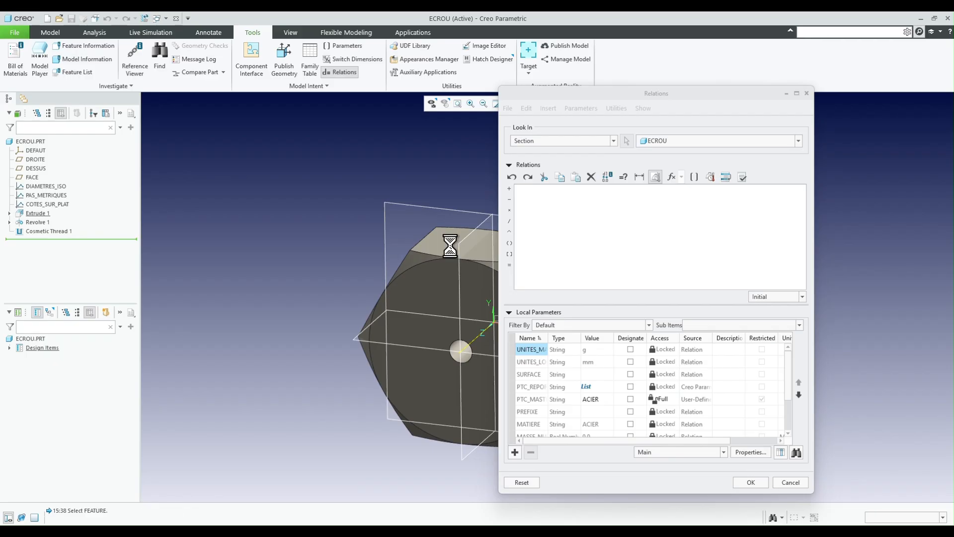
scroll(198, 225, "up", 3)
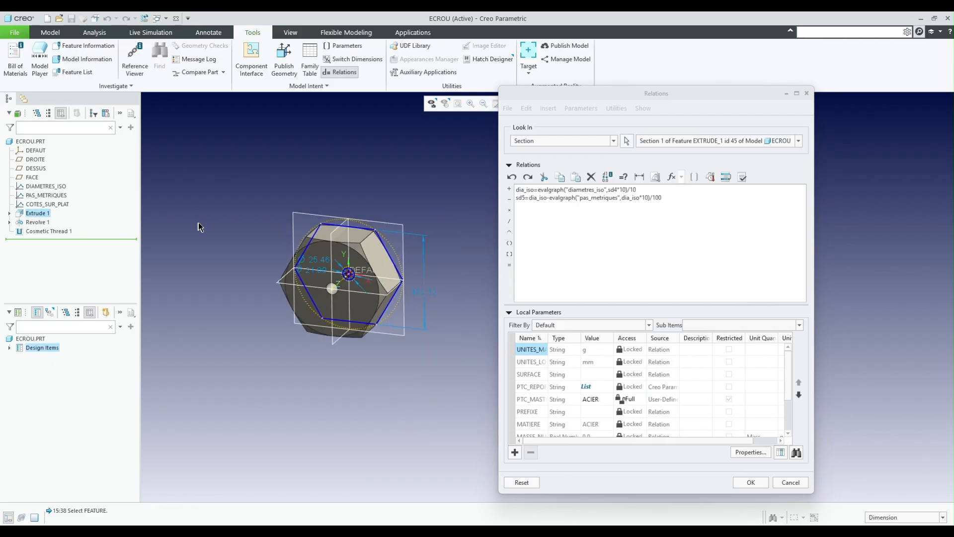
left_click(541, 212)
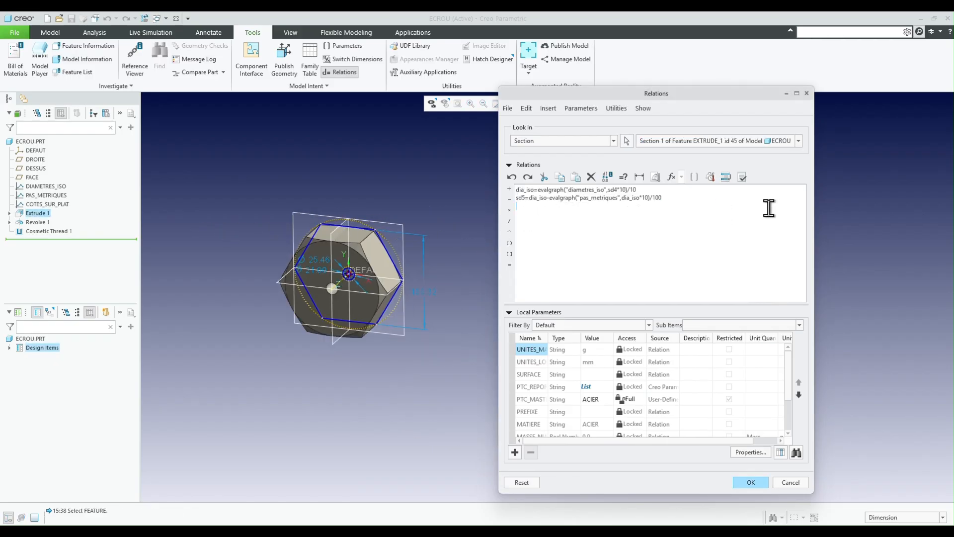
- Start a relation for the across-flats dimension sd0, reusing a copy of the sd5 expression dia_iso-evalgraph("pas_metriques",dia_iso*10)/100
left_click_drag(678, 198, 525, 198)
key("ctrl+c")
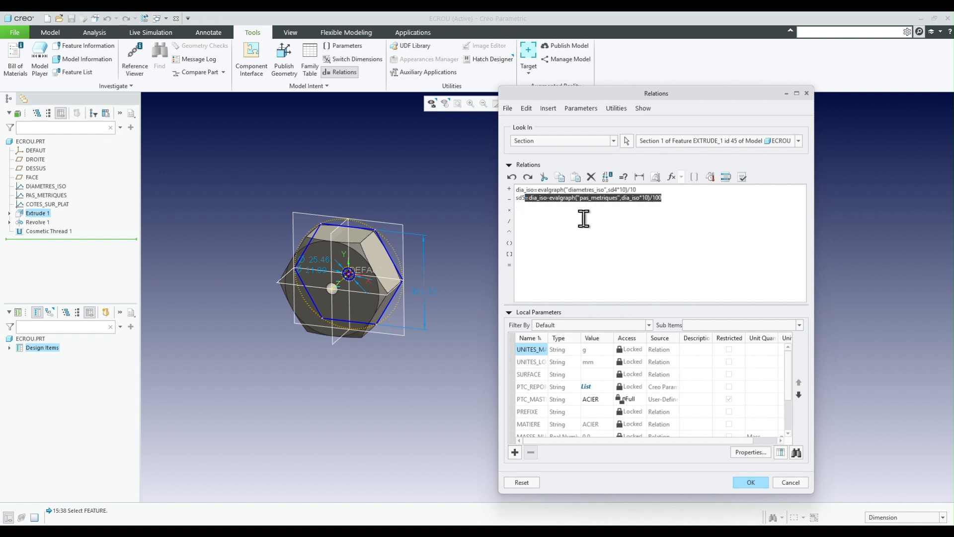
left_click(575, 217)
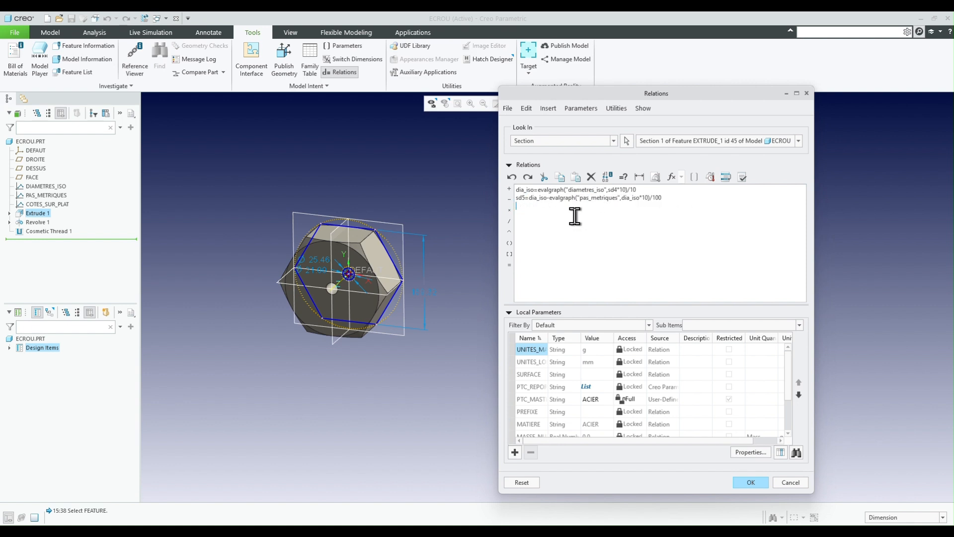
scroll(314, 291, "down", 1)
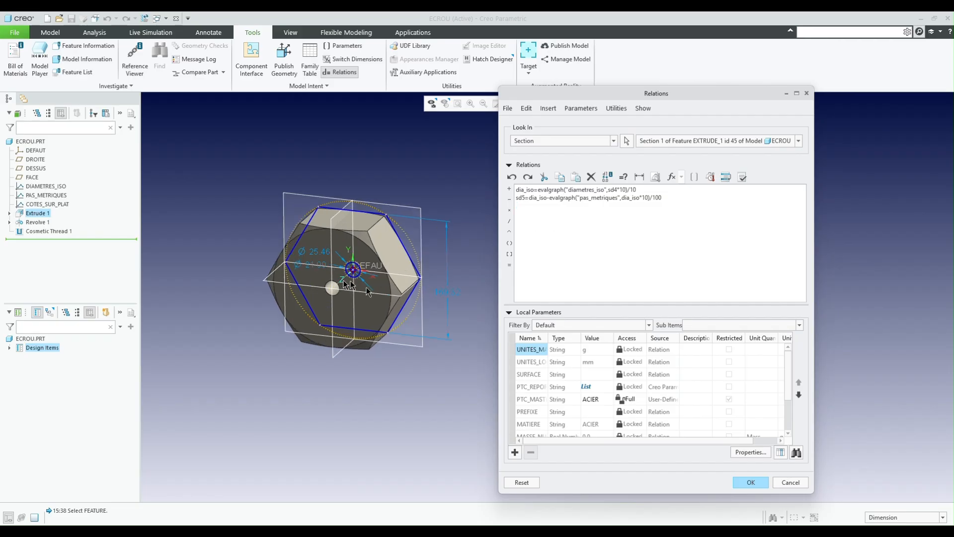
left_click(447, 296)
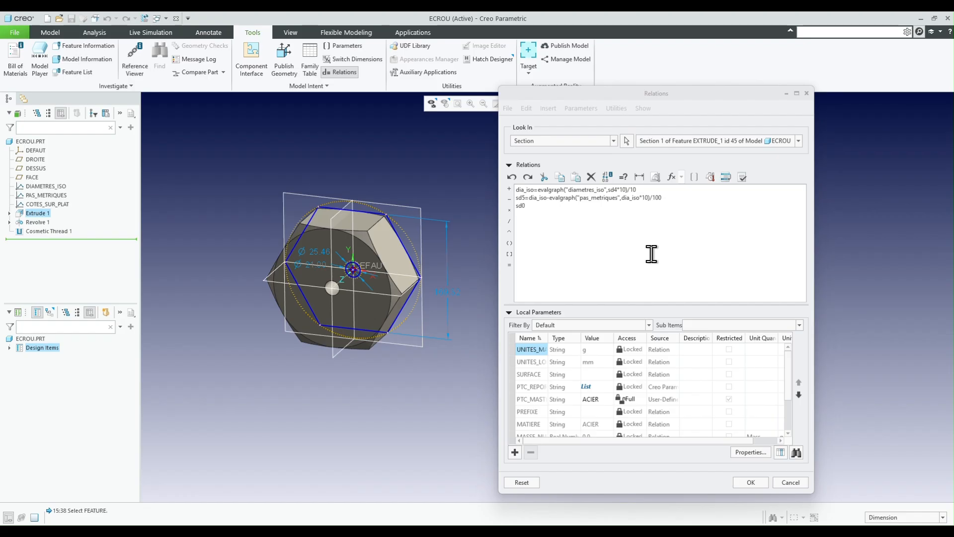
left_click(587, 213)
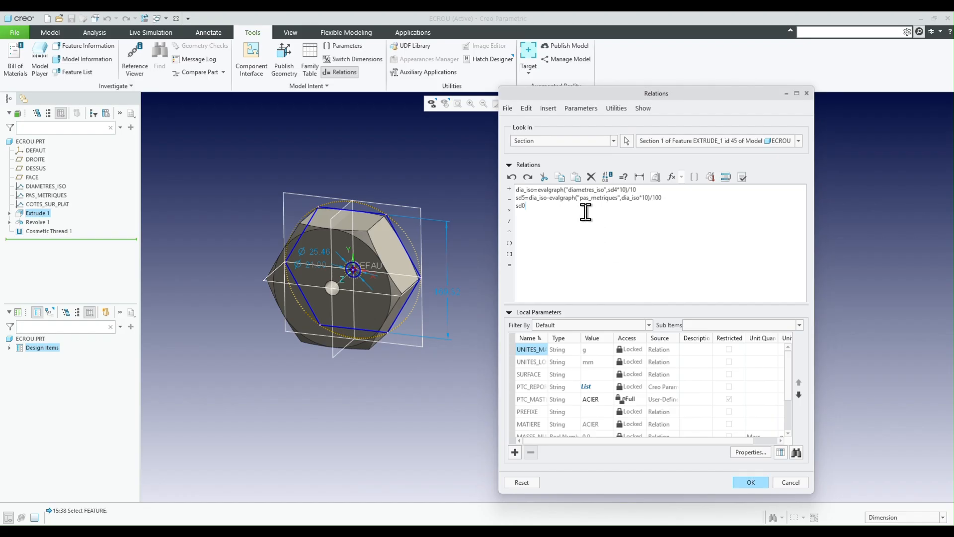
key("ctrl+v")
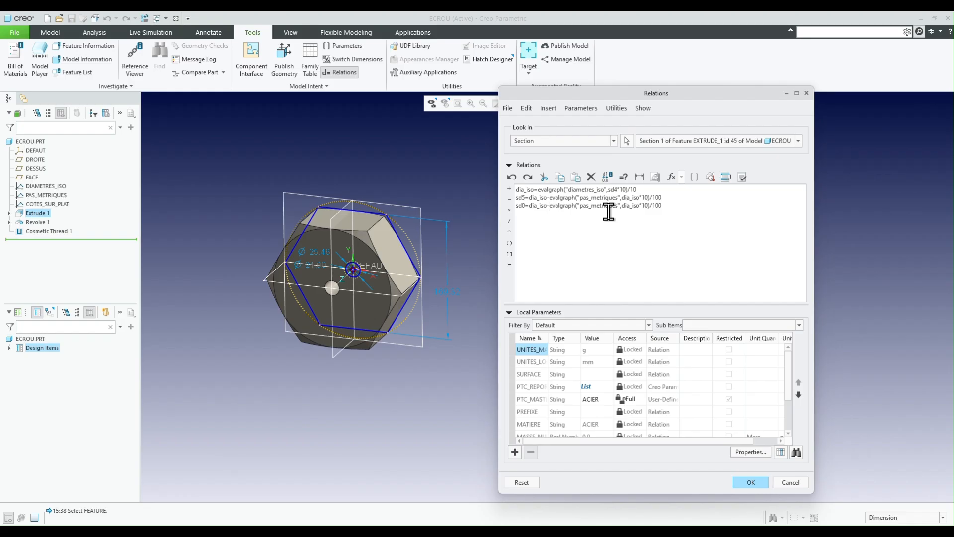
- Change the across-flats relation to sd0=evalgraph("cotes_sur_plat",dia_iso*10)/10
key("BackSpace")
key("BackSpace")
key("BackSpace")
key("BackSpace")
key("BackSpace")
key("BackSpace")
key("BackSpace")
key("BackSpace")
key("Right")
key("Right")
key("Right")
key("Right")
key("Right")
key("Right")
key("Right")
key("Right")
key("Right")
key("Right")
key("Right")
key("Right")
key("Right")
key("Right")
key("Right")
key("Delete")
key("Delete")
key("Delete")
key("BackSpace")
key("BackSpace")
key("BackSpace")
type("cotes_sur_plat")
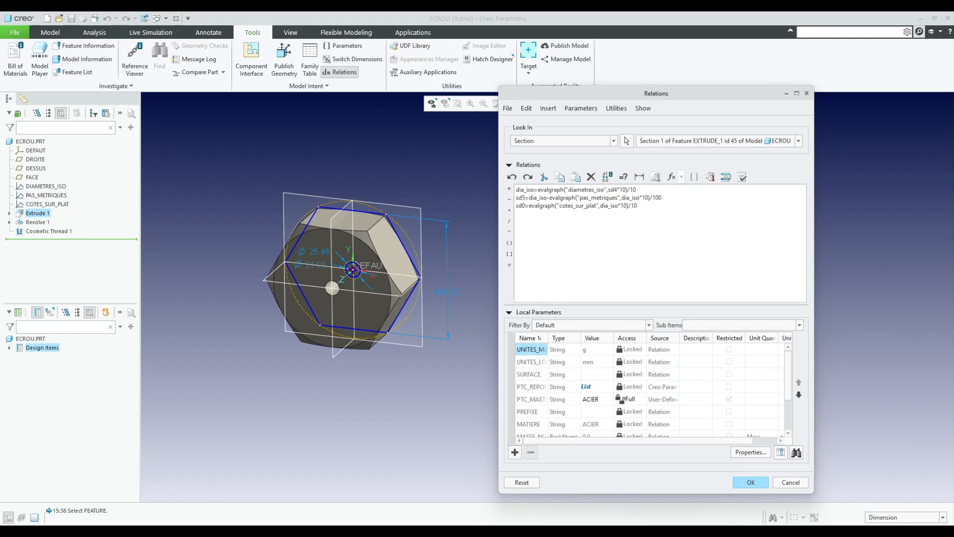
- Verify and accept the section relations, and regenerate the nut
left_click(742, 177)
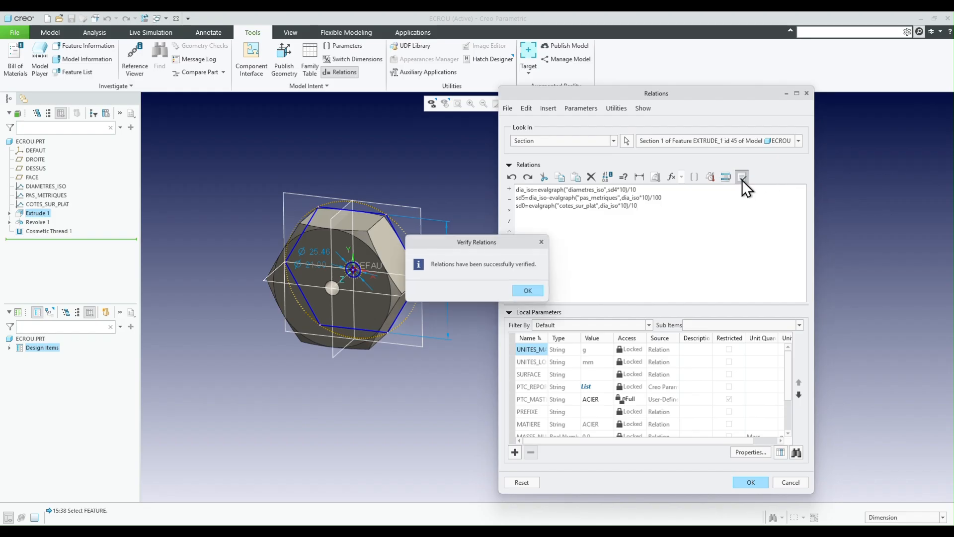
left_click(527, 291)
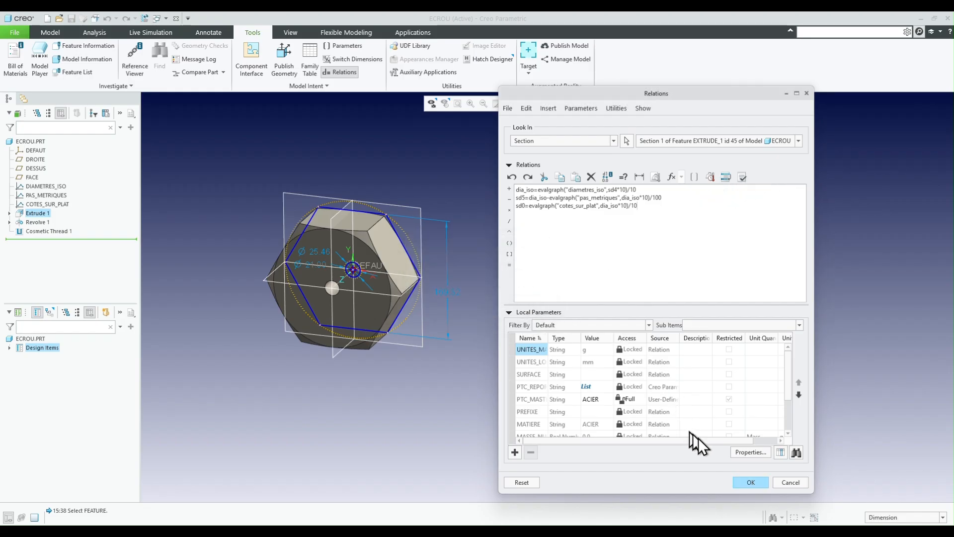
left_click(749, 482)
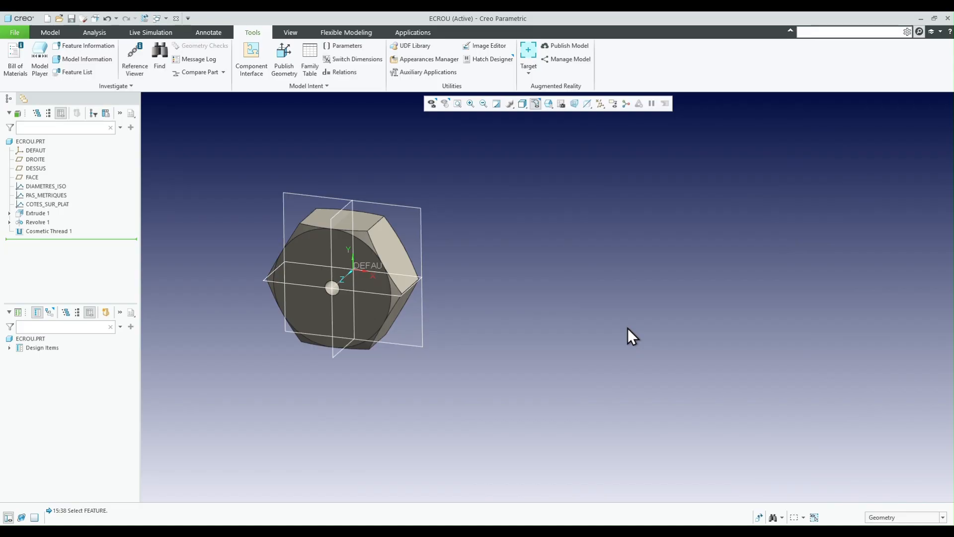
key("ctrl+g")
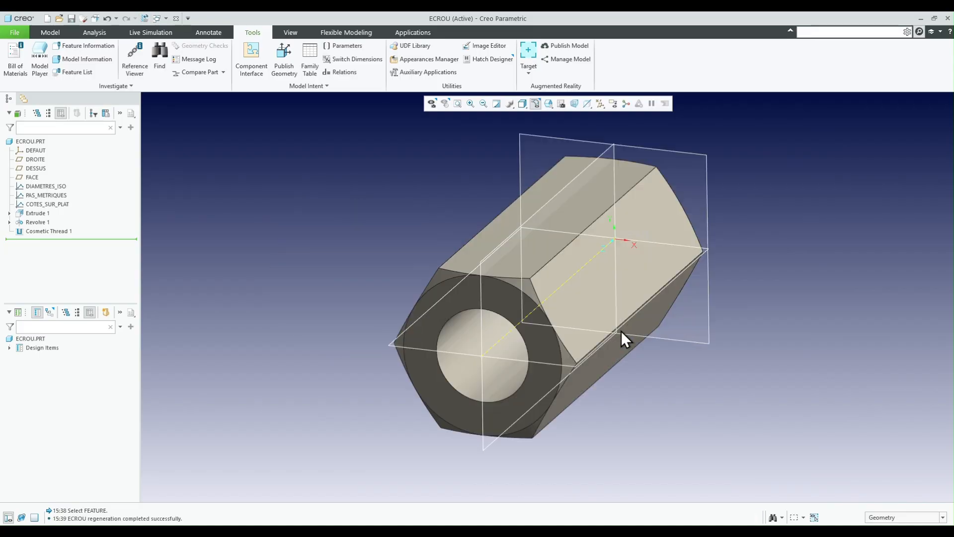
- Show Extrude 1's dimensions and dynamically resize its driving construction circle, up to about 39.79 mm and down to about 5.89 mm
mouse_move(610, 332)
middle_mouse_down()
mouse_move(648, 310)
mouse_move(594, 318)
mouse_move(613, 312)
middle_mouse_up()
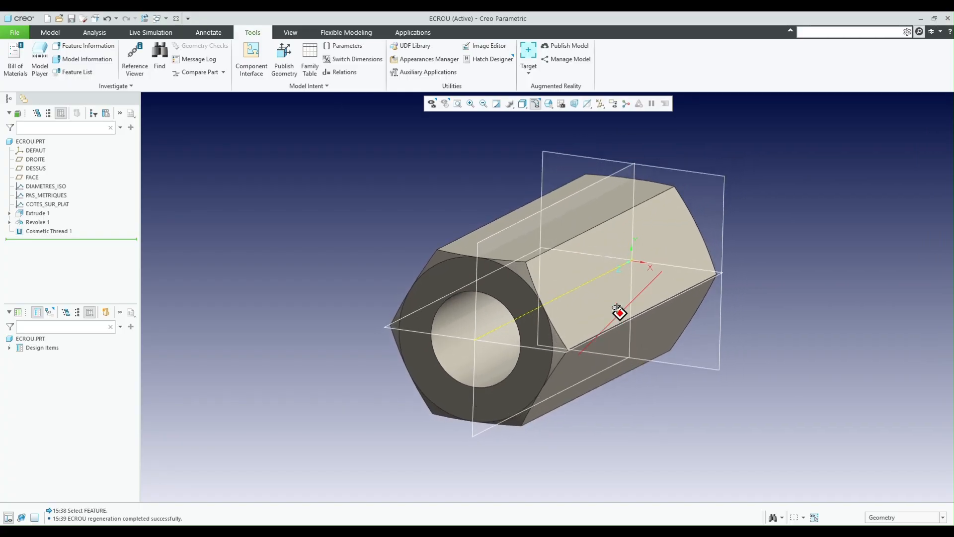
double_click(685, 264)
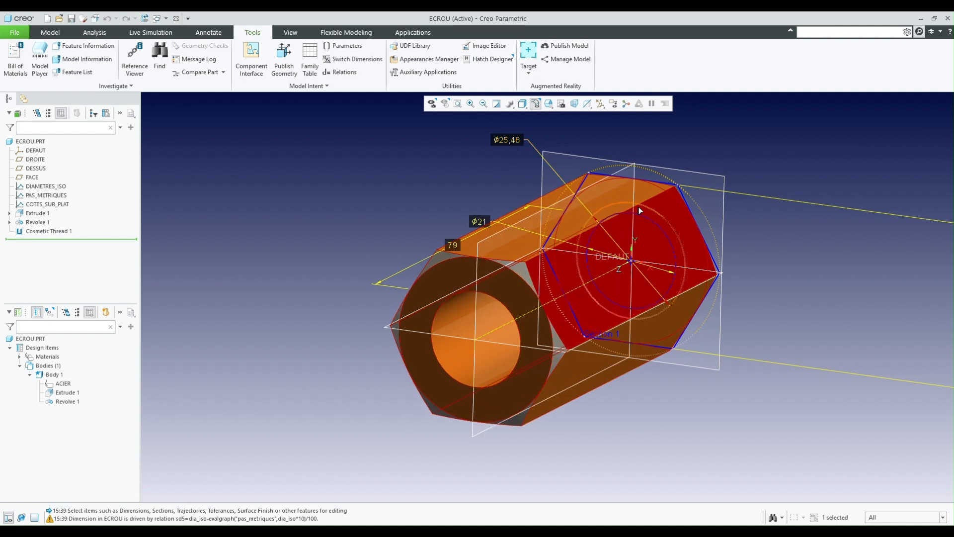
left_click_drag(647, 209, 681, 193)
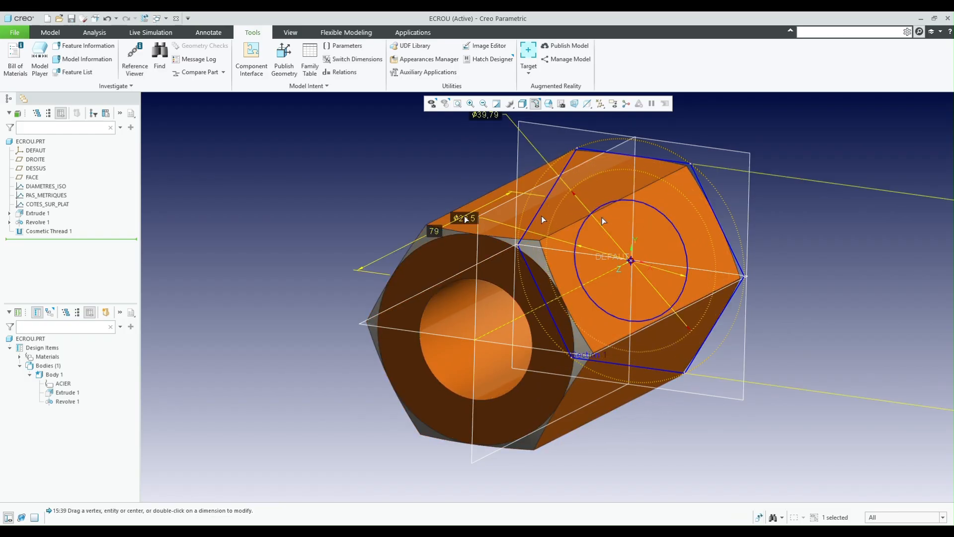
scroll(309, 264, "down", 5)
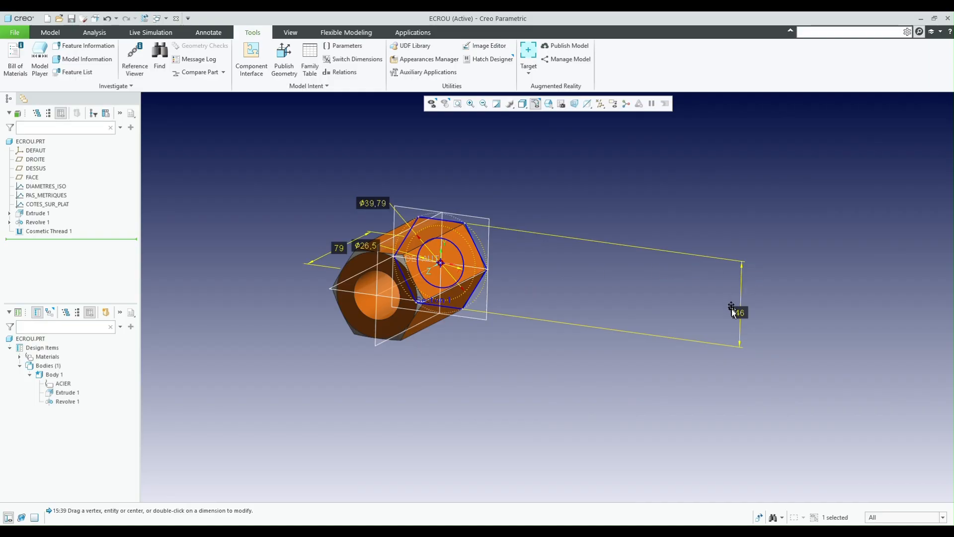
scroll(408, 237, "up", 3)
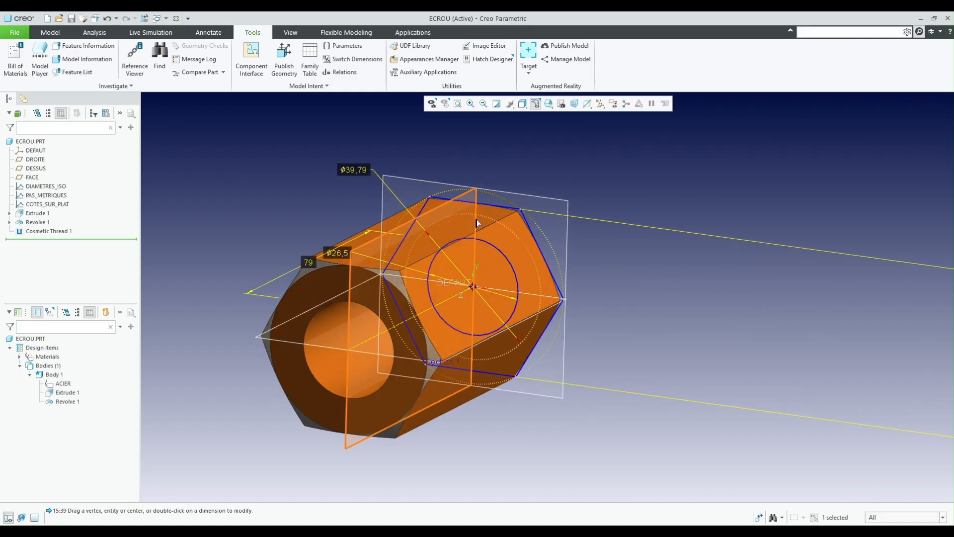
left_click_drag(486, 220, 472, 291)
scroll(473, 291, "down", 5)
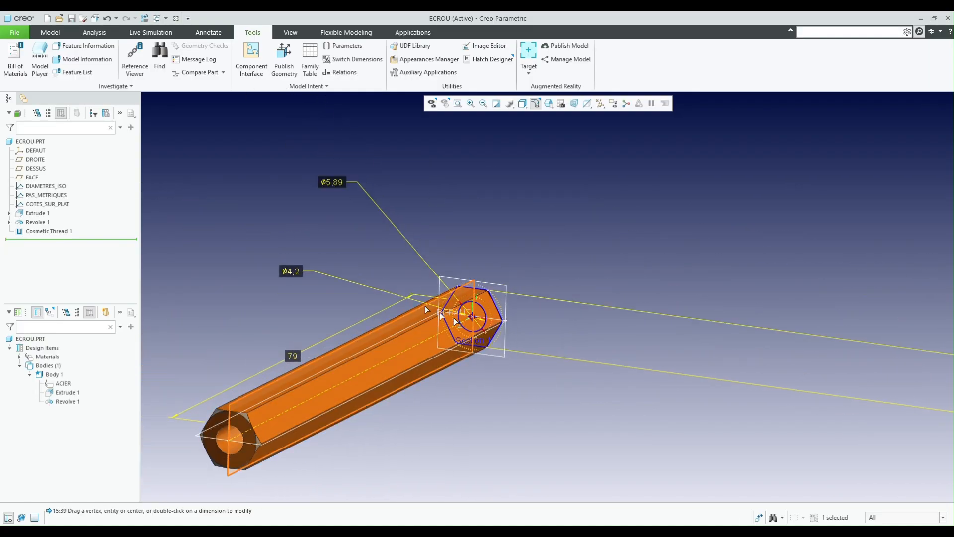
- Move the across-flats dimension close beside the hexagon section, inspect the driven dimensions and end the dimension editing
left_click(894, 349)
right_click(894, 349)
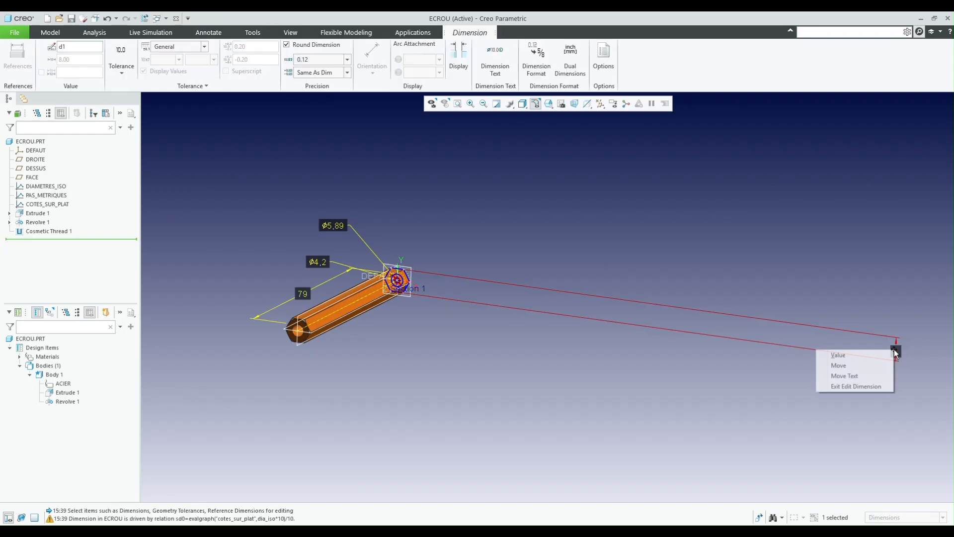
left_click(851, 365)
left_click(419, 254)
scroll(355, 291, "up", 5)
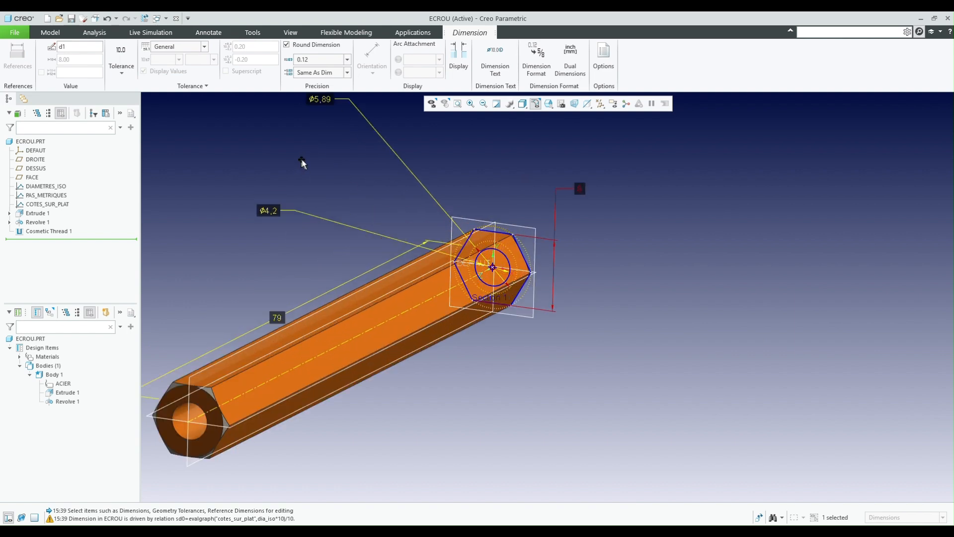
scroll(323, 189, "up", 4)
scroll(341, 207, "down", 2)
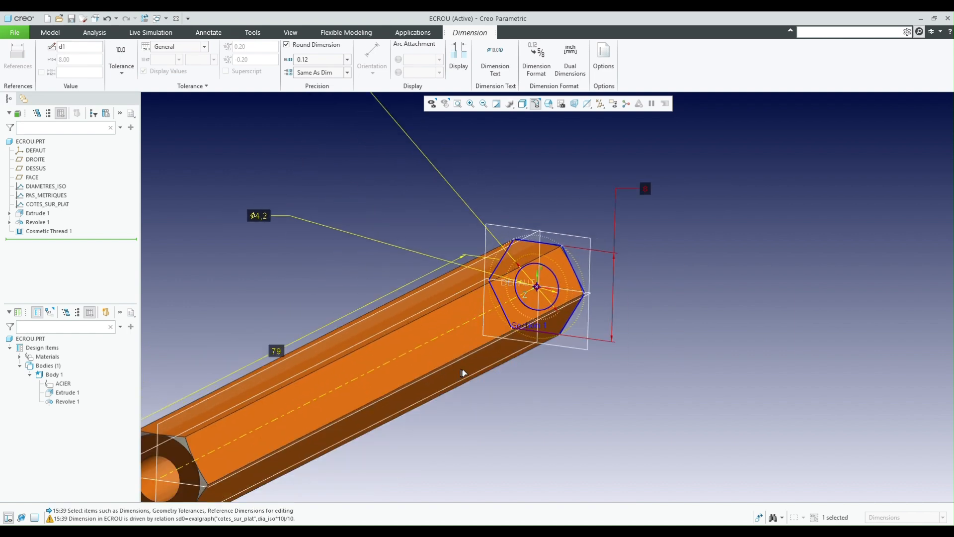
scroll(547, 382, "down", 3)
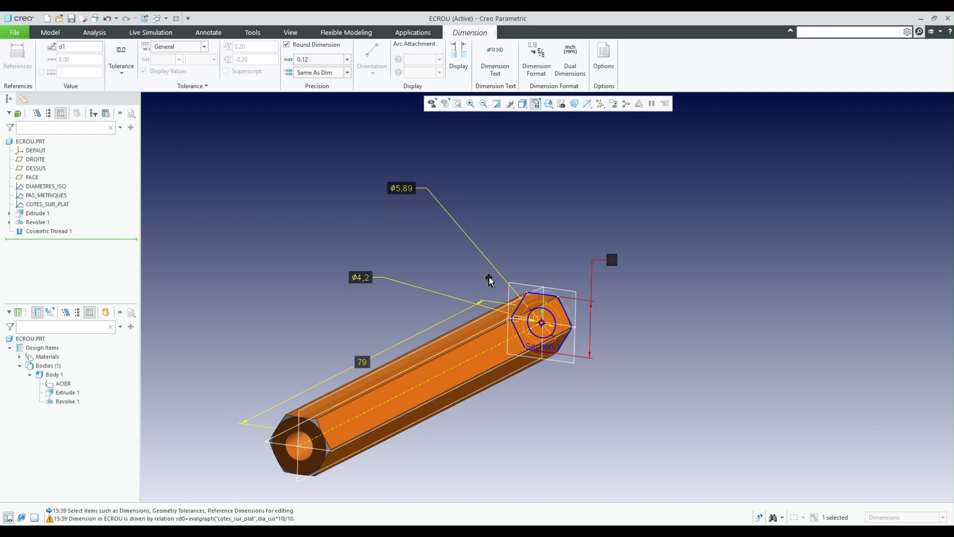
scroll(526, 345, "up", 2)
scroll(546, 352, "down", 1)
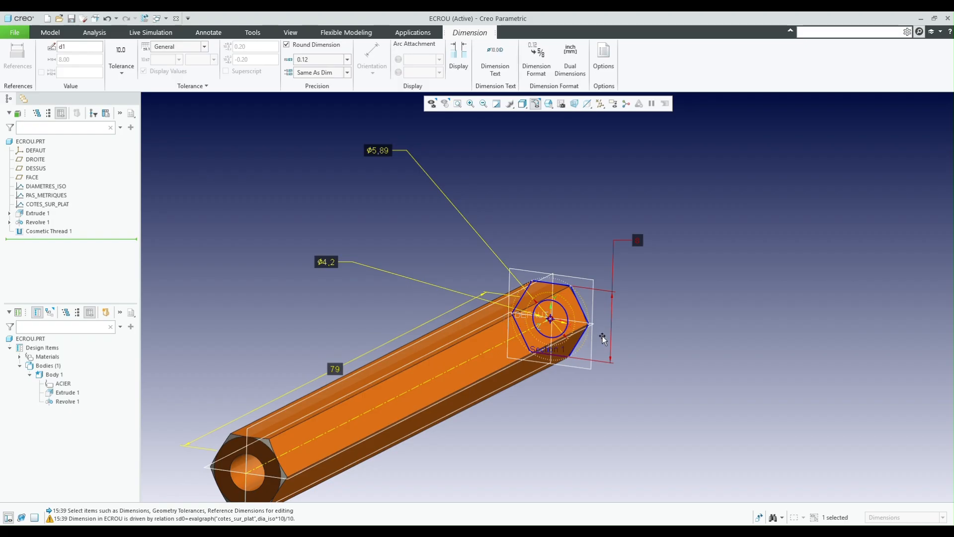
scroll(620, 302, "down", 1)
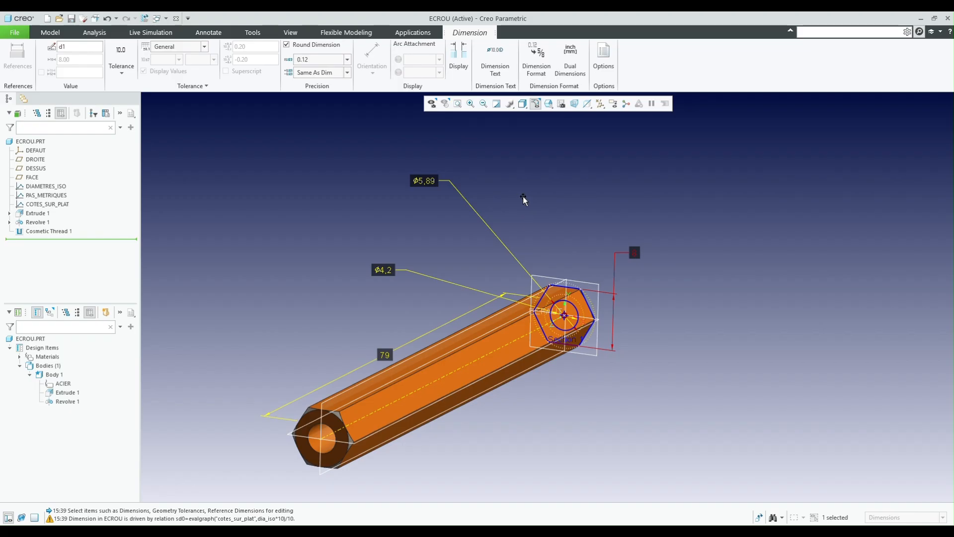
left_click(302, 206)
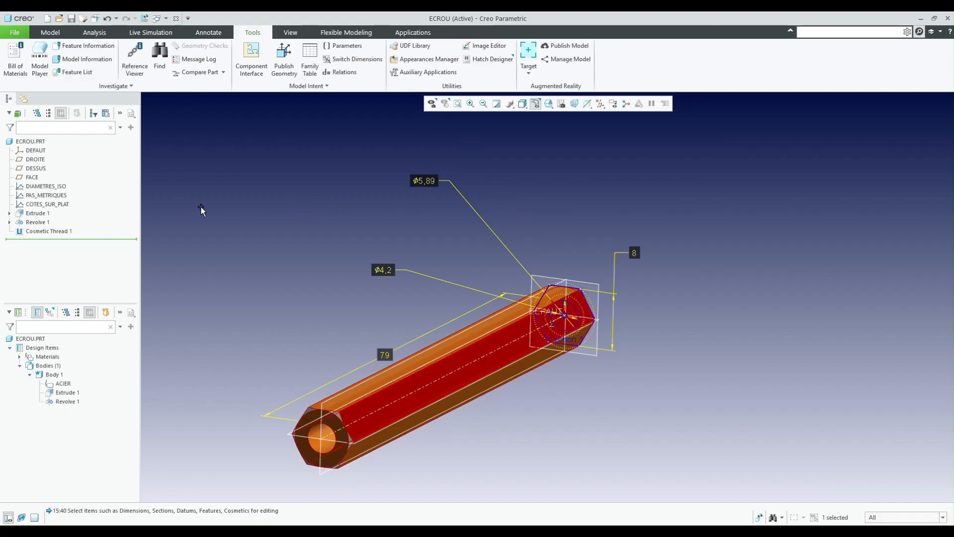
- Duplicate the COTES_SUR_PLAT graph, redefining its section, and enter a new name for the copy
left_click(53, 206)
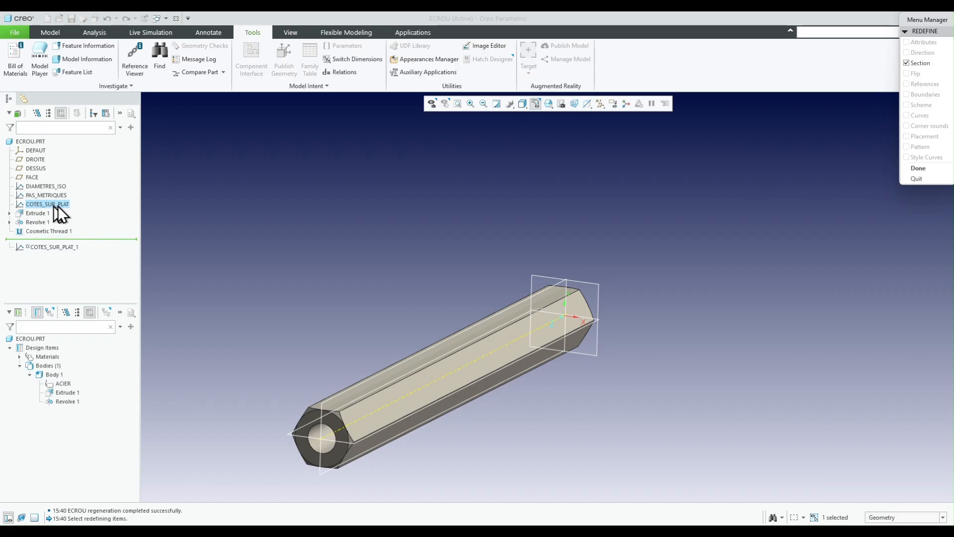
left_click(918, 167)
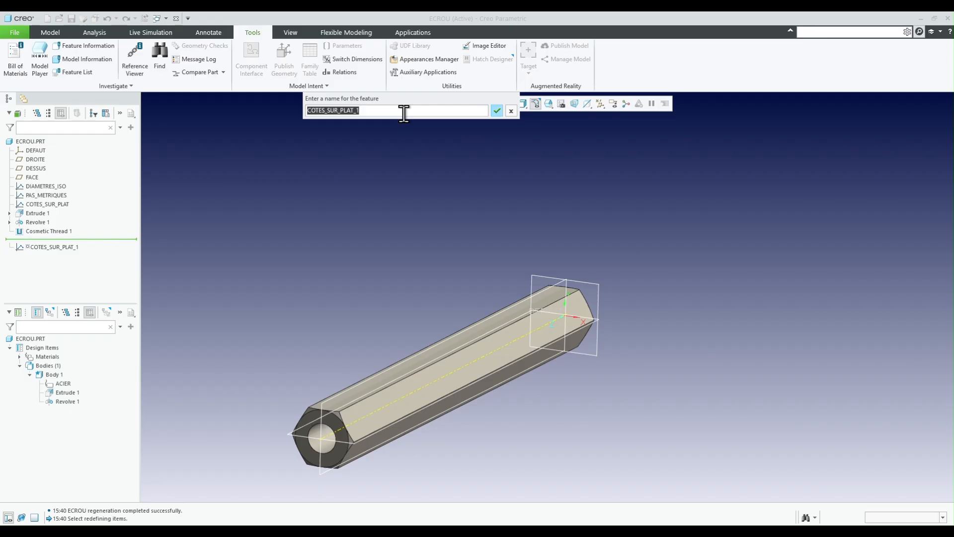
key("BackSpace")
key("Return")
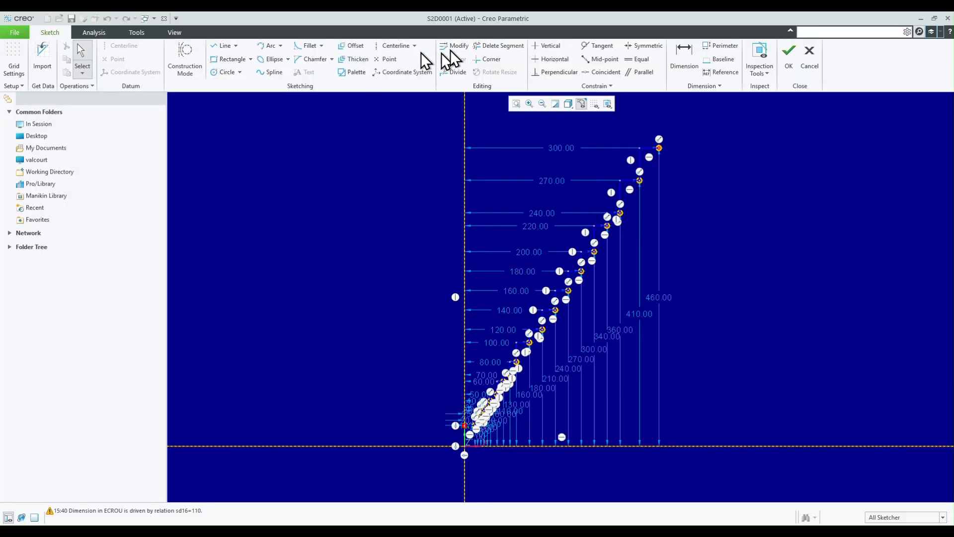
- Trim away all the stepped profile lines in the copied graph section, leaving only the dimensioned points
left_click(491, 47)
scroll(610, 140, "down", 2)
scroll(652, 142, "down", 2)
left_click_drag(691, 144, 616, 277)
scroll(616, 276, "up", 3)
left_click_drag(650, 139, 512, 363)
scroll(512, 362, "down", 3)
left_click_drag(584, 154, 442, 397)
scroll(408, 414, "up", 5)
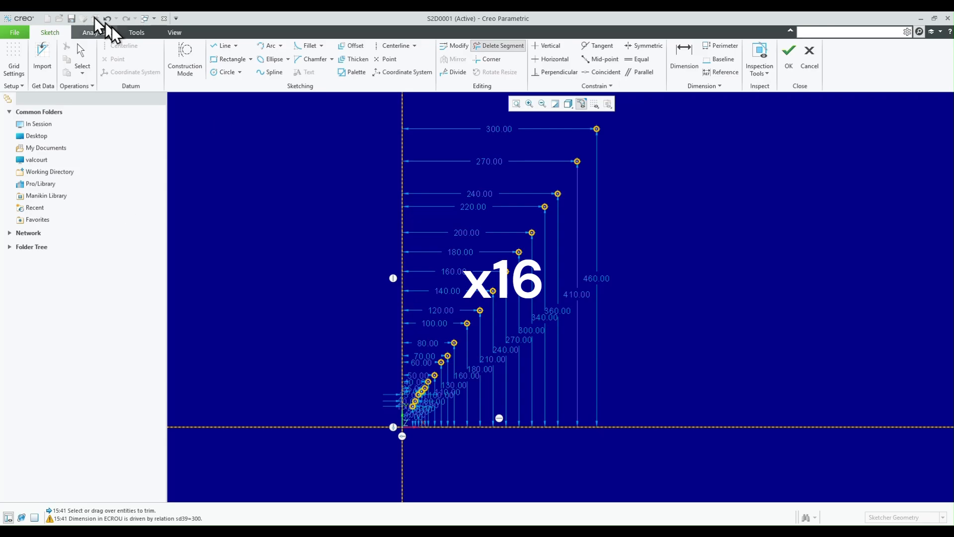
- Open the section's relations, switch to the Excel workbook and copy the low-nut height relations in cells H2:H21
left_click(133, 32)
left_click(16, 54)
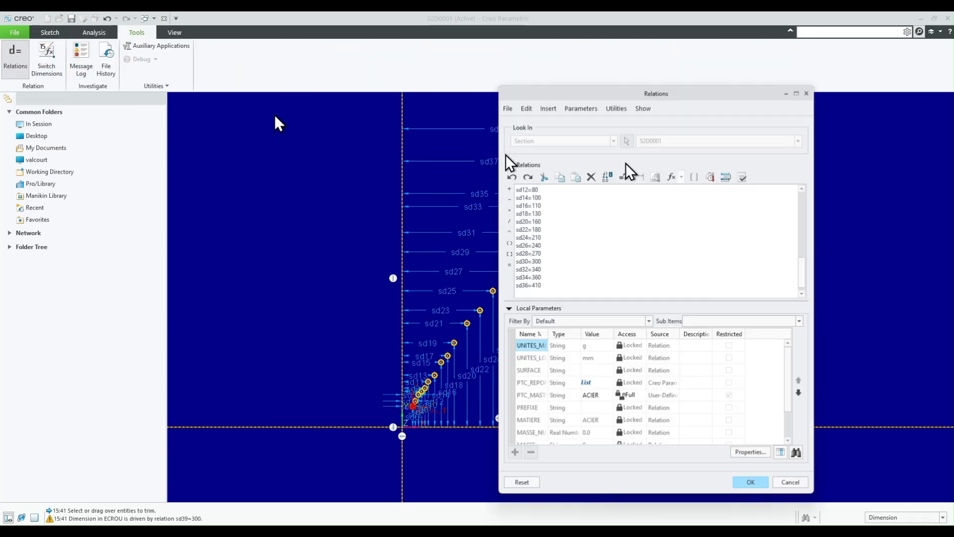
left_click(225, 530)
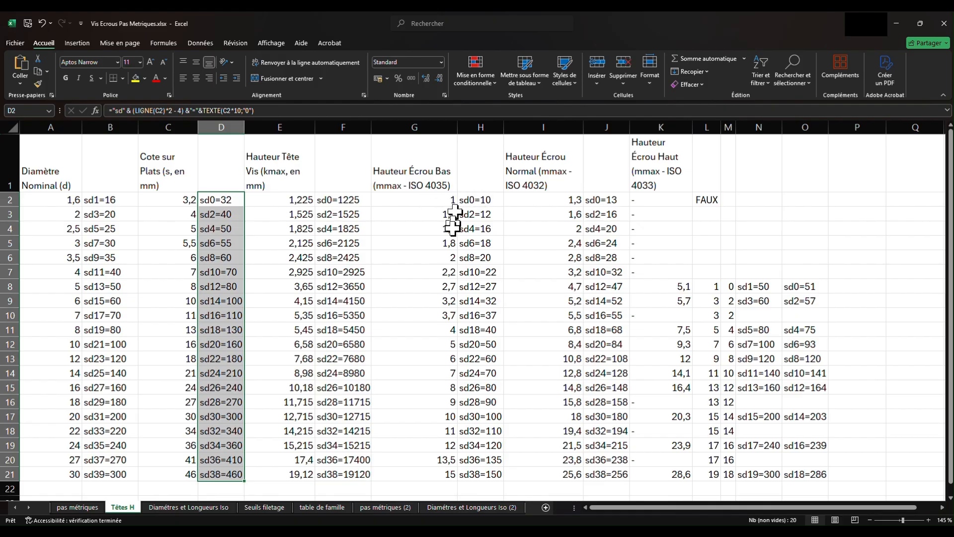
left_click_drag(472, 200, 488, 474)
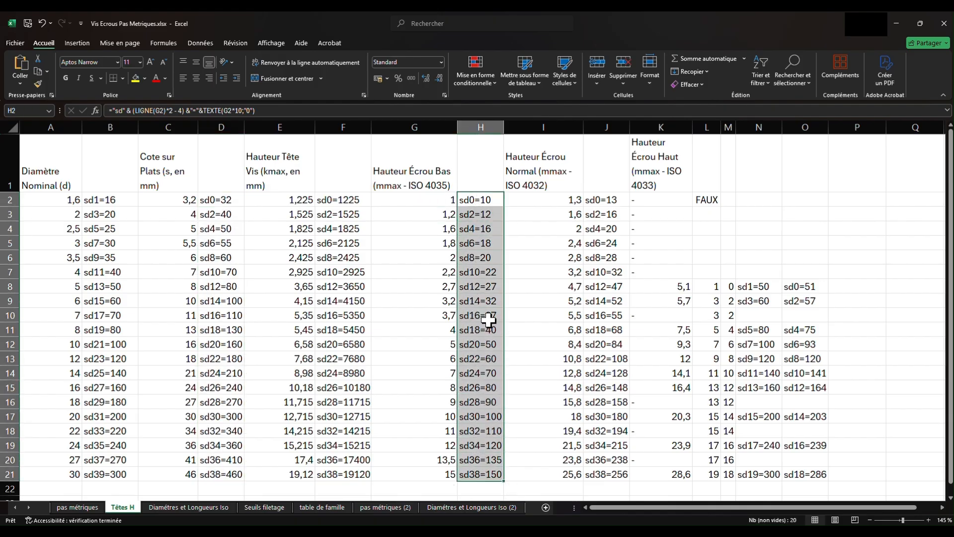
right_click(488, 320)
left_click(522, 61)
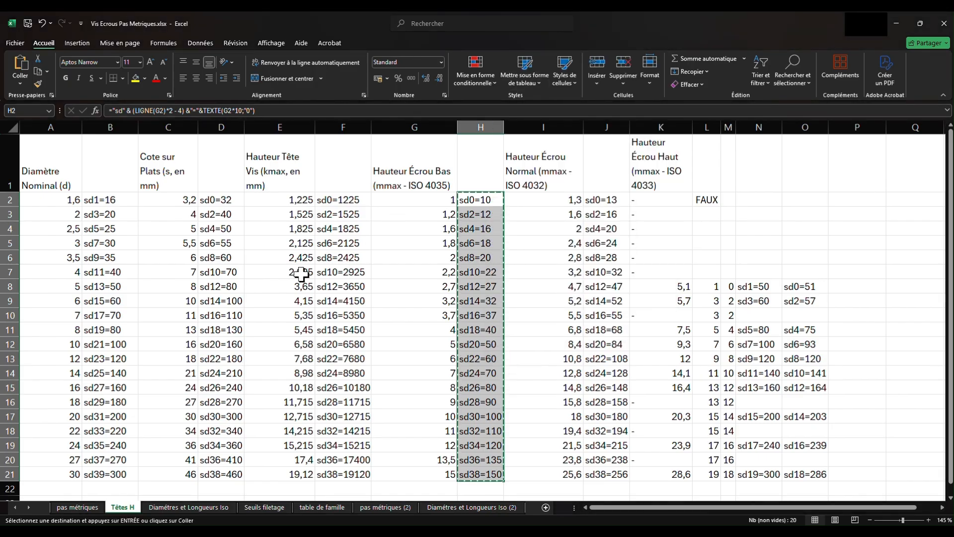
- Return to Creo's section relations, replace the block from sd0 to sd38 with the copied height relations and apply them
left_click(281, 533)
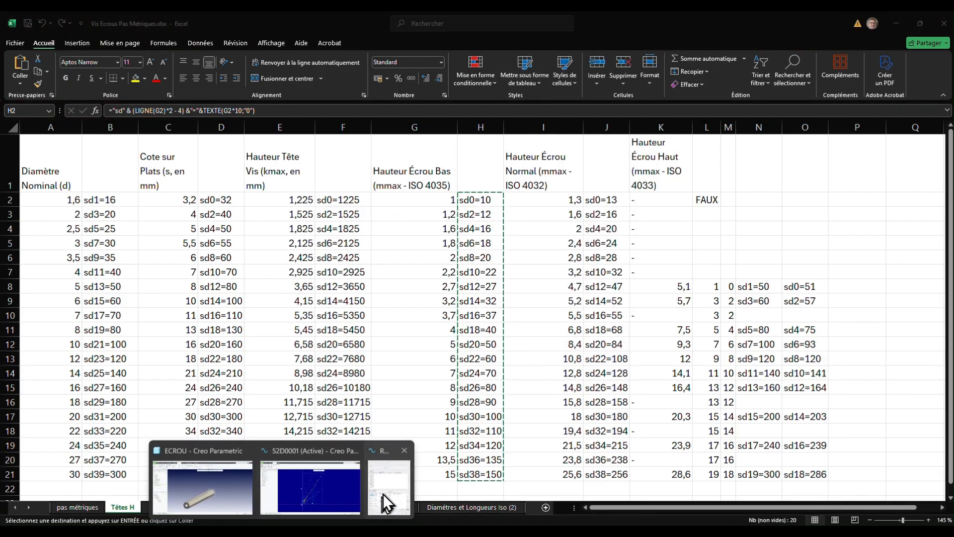
left_click(383, 506)
scroll(579, 267, "up", 5)
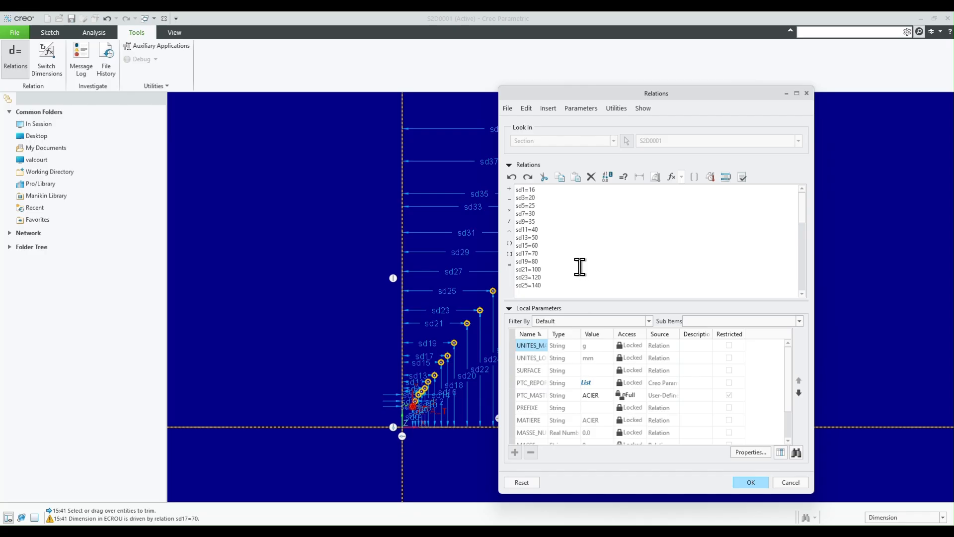
scroll(562, 239, "down", 7)
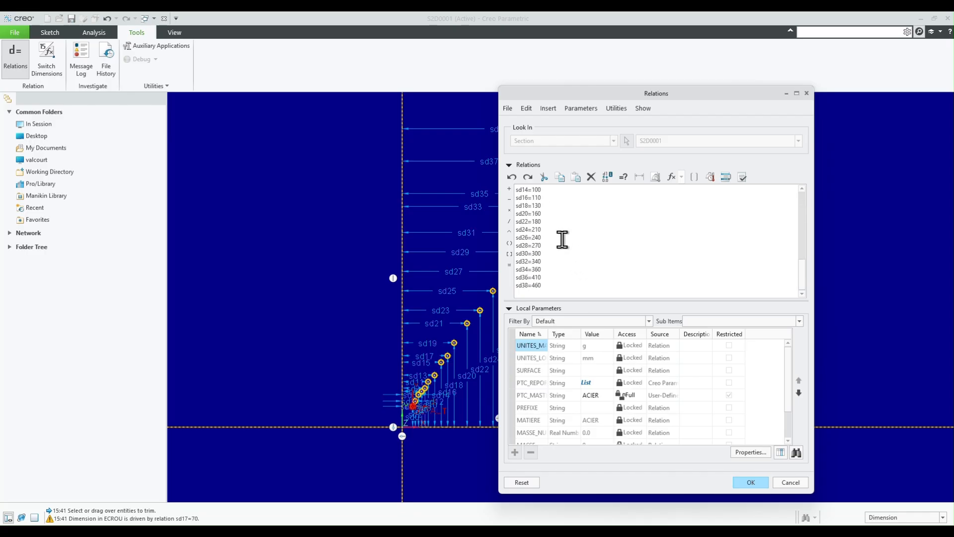
left_click_drag(558, 285, 500, 223)
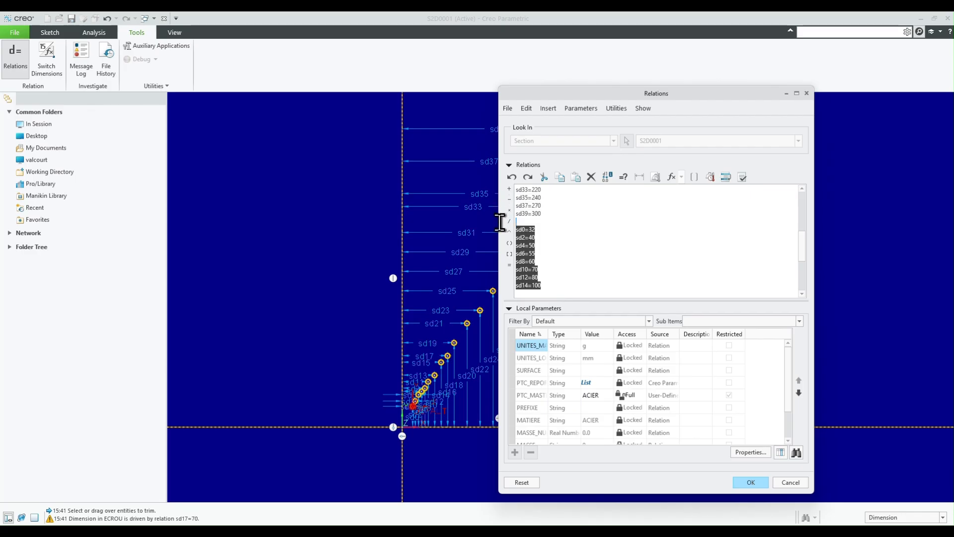
right_click(527, 234)
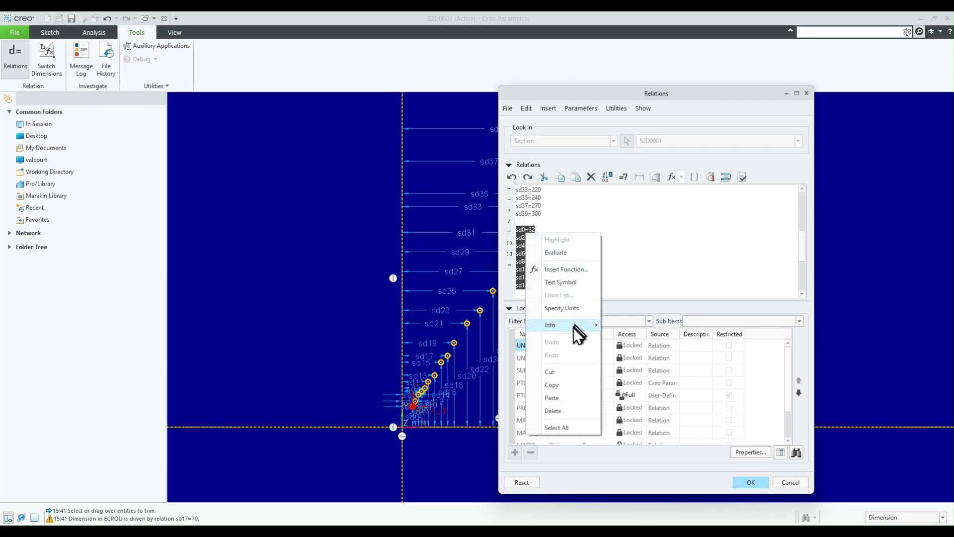
left_click(562, 398)
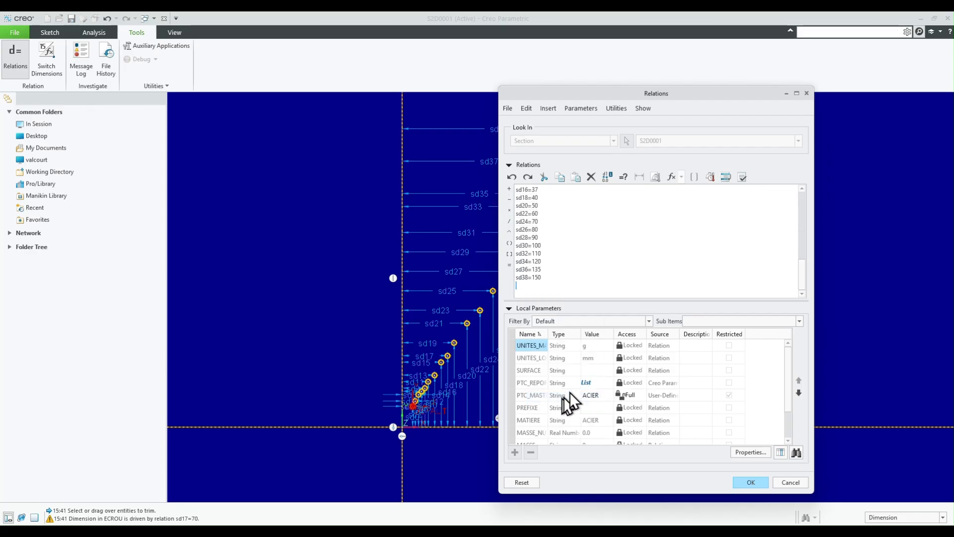
left_click(740, 485)
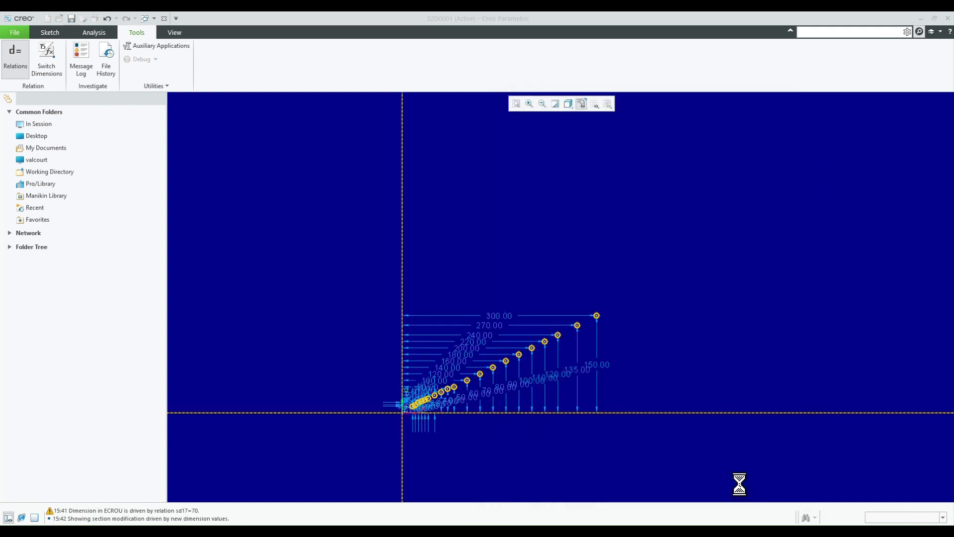
- Draw a horizontal line from the first graph point to the vertical axis
scroll(426, 425, "down", 10)
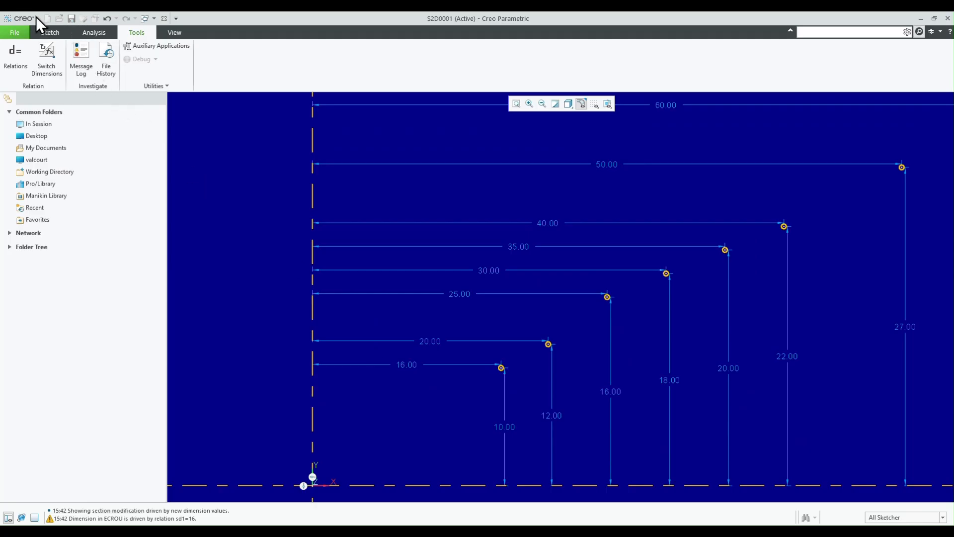
left_click(51, 32)
left_click(224, 46)
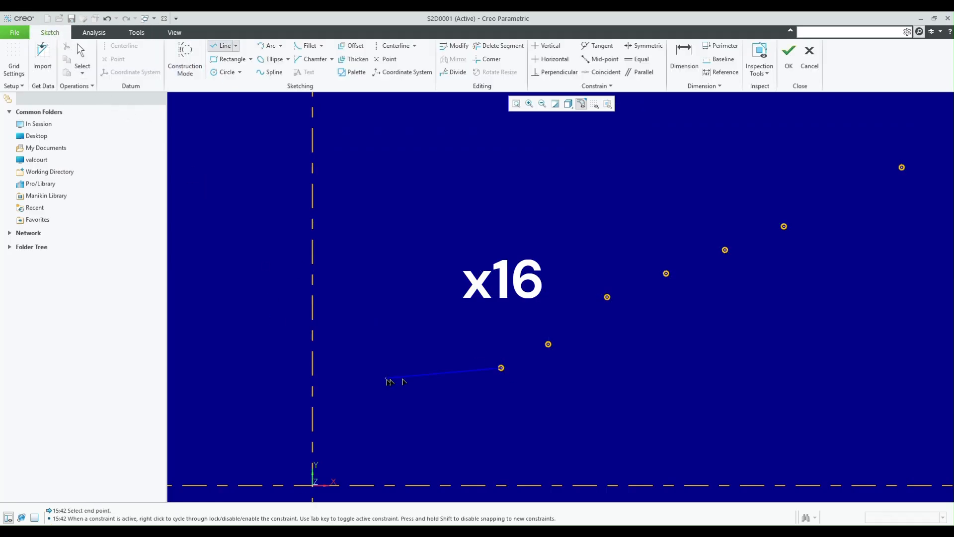
left_click(501, 368)
left_click(313, 368)
middle_click(312, 368)
- Draw a chain of corner rectangles between consecutive graph points, up to the last point at 300
left_click(232, 59)
left_click(501, 368)
left_click(548, 344)
left_click(607, 297)
left_click(549, 344)
left_click(666, 273)
left_click(607, 297)
left_click(725, 250)
left_click(666, 273)
left_click(784, 227)
left_click(725, 250)
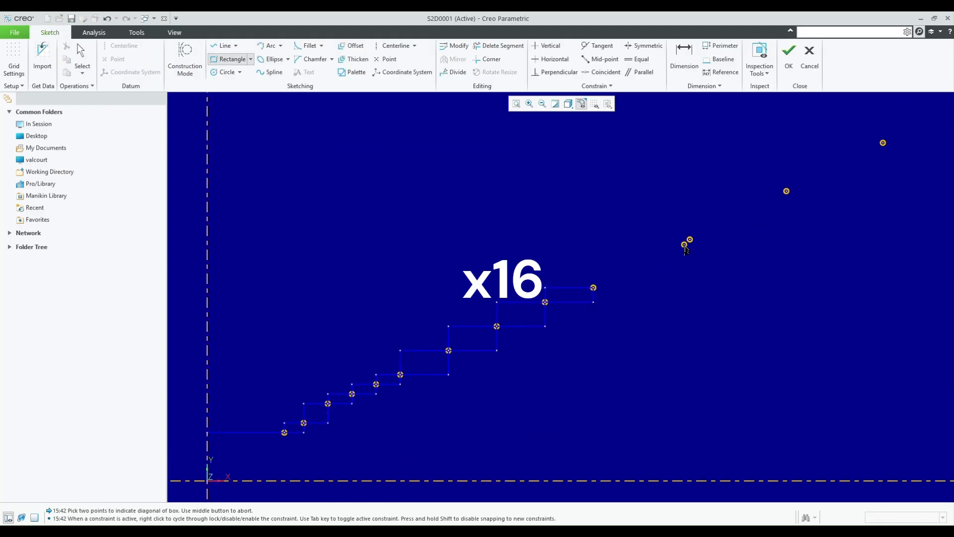
left_click(686, 240)
left_click(686, 240)
left_click(807, 180)
left_click(671, 211)
left_click(769, 162)
left_click(528, 310)
left_click(605, 272)
left_click(720, 213)
left_click(721, 213)
left_click(837, 156)
middle_click(837, 155)
- Trim away the lower edges of the rectangles, leaving one continuous stepped profile through the graph points
scroll(827, 164, "up", 4)
left_click(499, 46)
left_click_drag(839, 208, 542, 327)
left_click_drag(755, 230, 239, 469)
middle_click_drag(239, 469, 670, 318)
left_click_drag(670, 318, 512, 397)
scroll(355, 413, "down", 11)
scroll(526, 328, "up", 3)
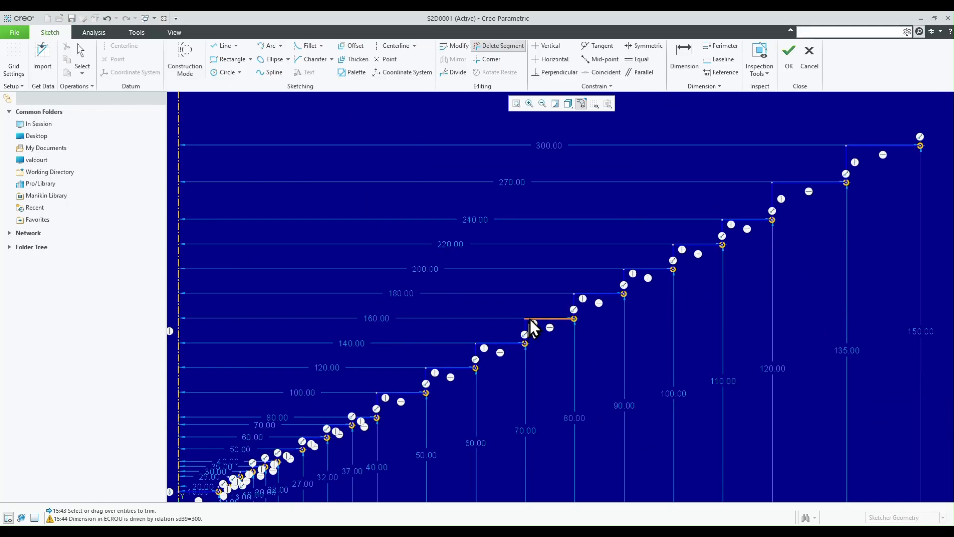
- Accept the redefined section and move the ECROUS_HM graph ahead of Extrude 1 in the feature order
scroll(548, 286, "down", 1)
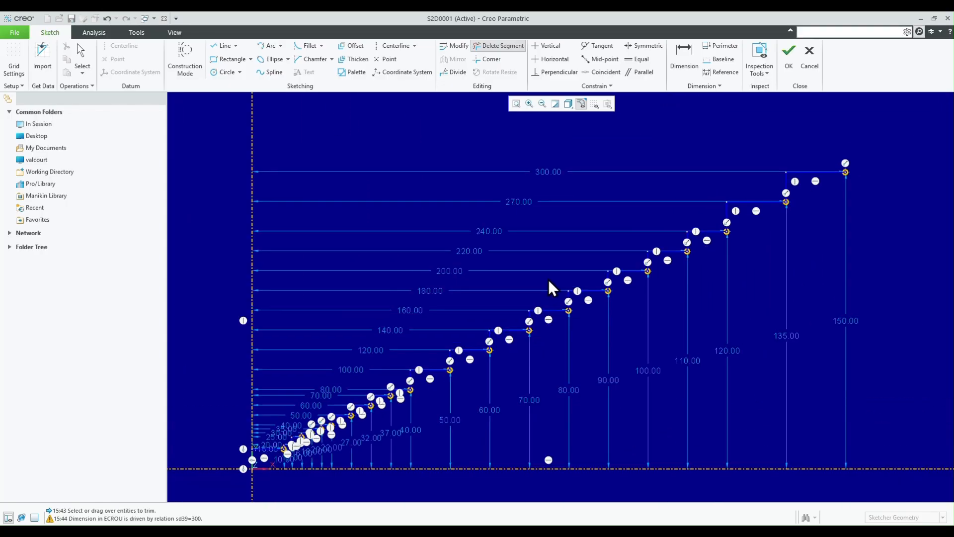
left_click(786, 55)
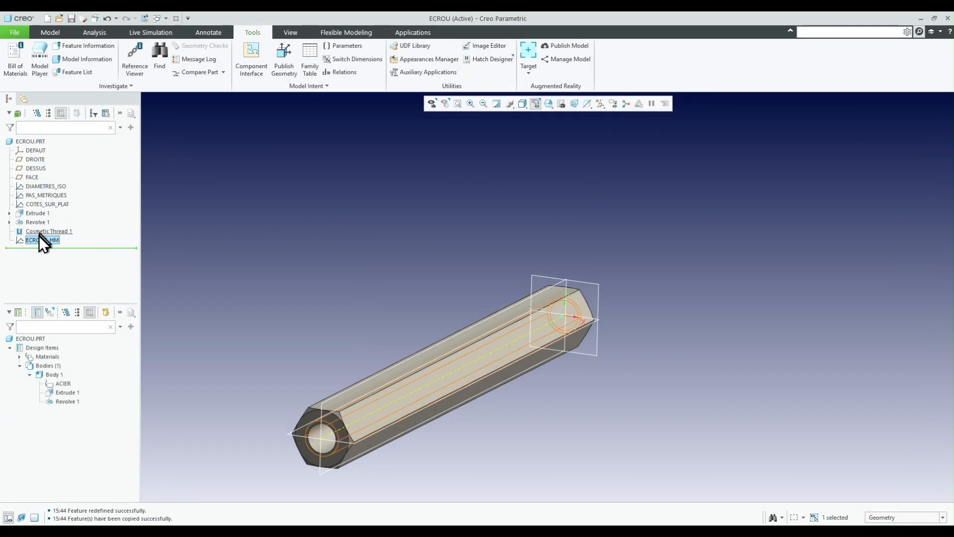
left_click_drag(47, 220, 47, 207)
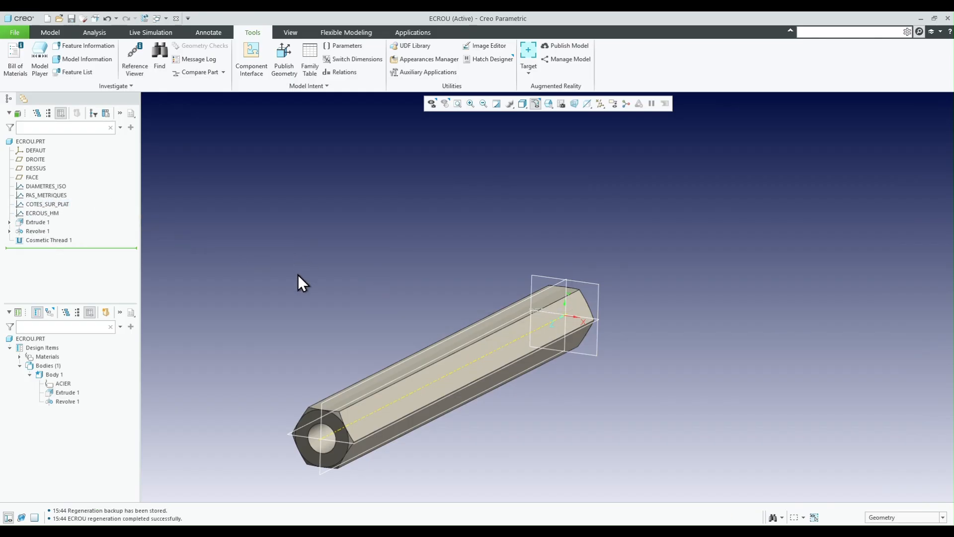
- Review the nut height columns in the Excel workbook and return to the nut part in Creo
mouse_move(302, 531)
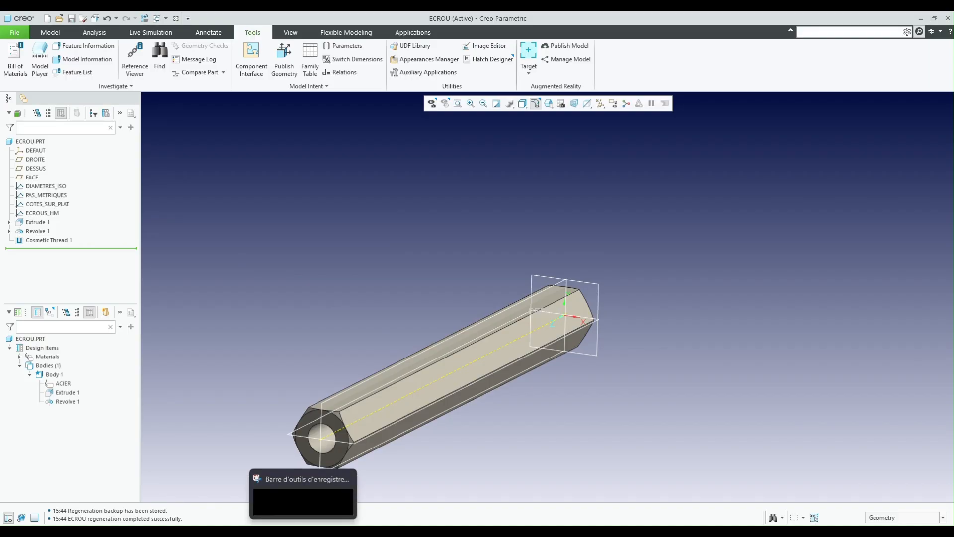
mouse_move(182, 531)
left_click(193, 470)
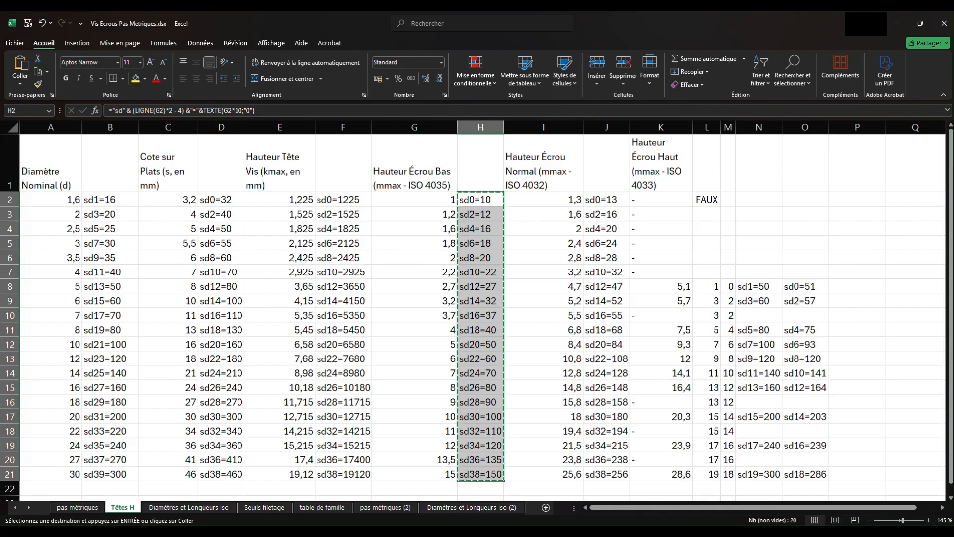
key("alt+Tab")
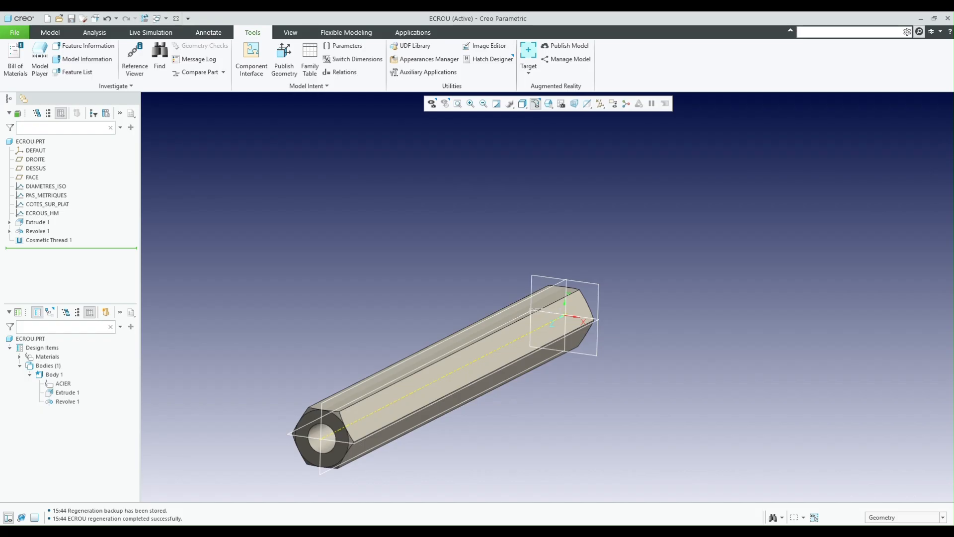
- Duplicate the ECROUS_HM graph, redefining its section, and enter a new name for the copy
left_click(41, 213)
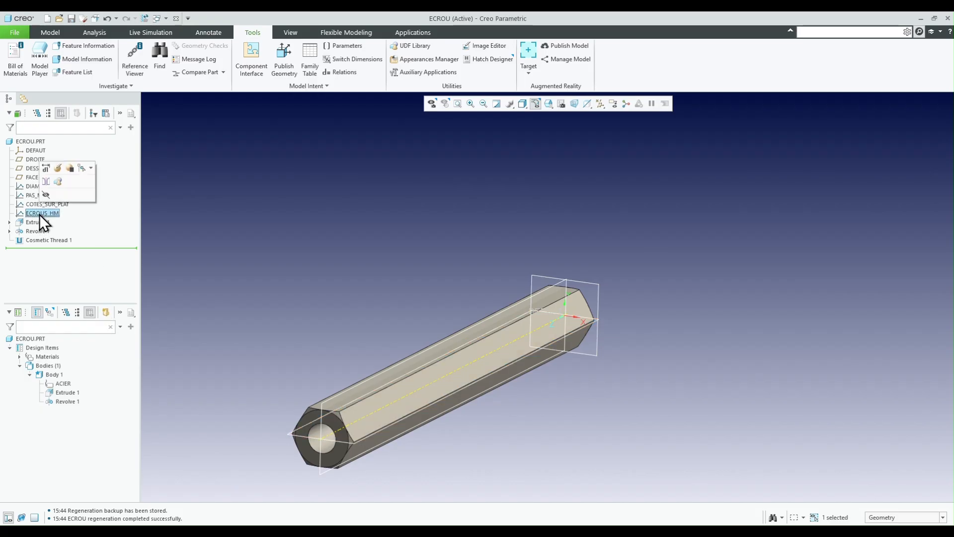
key("ctrl+v")
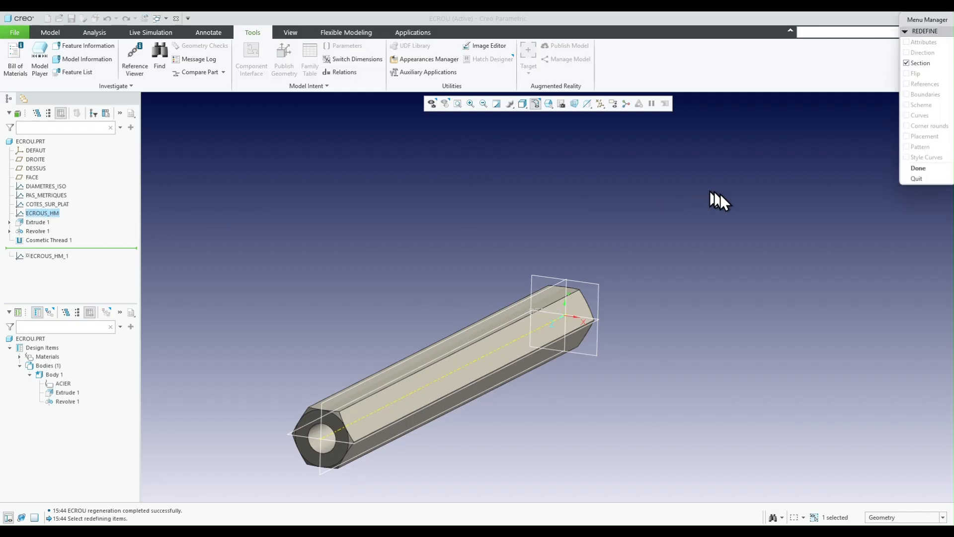
left_click(918, 169)
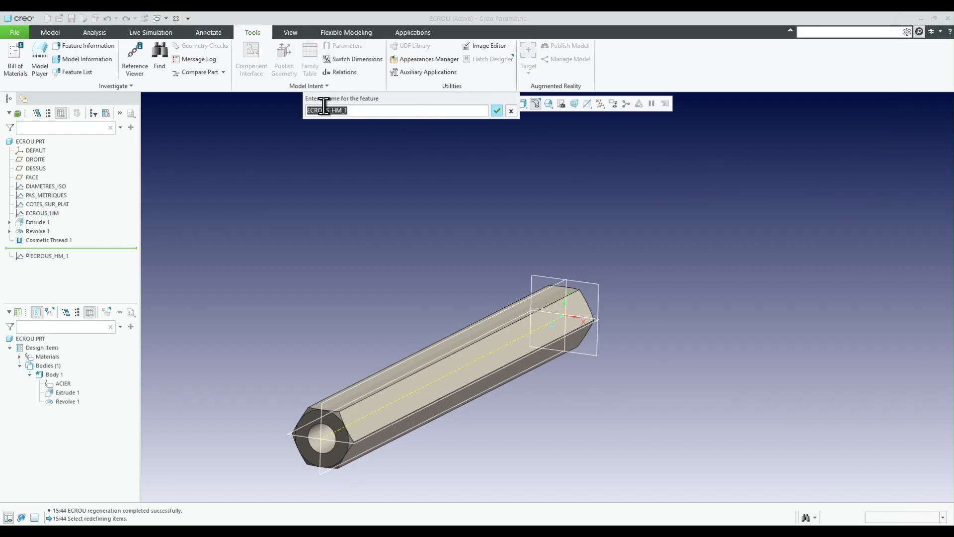
left_click_drag(336, 110, 406, 110)
key("Return")
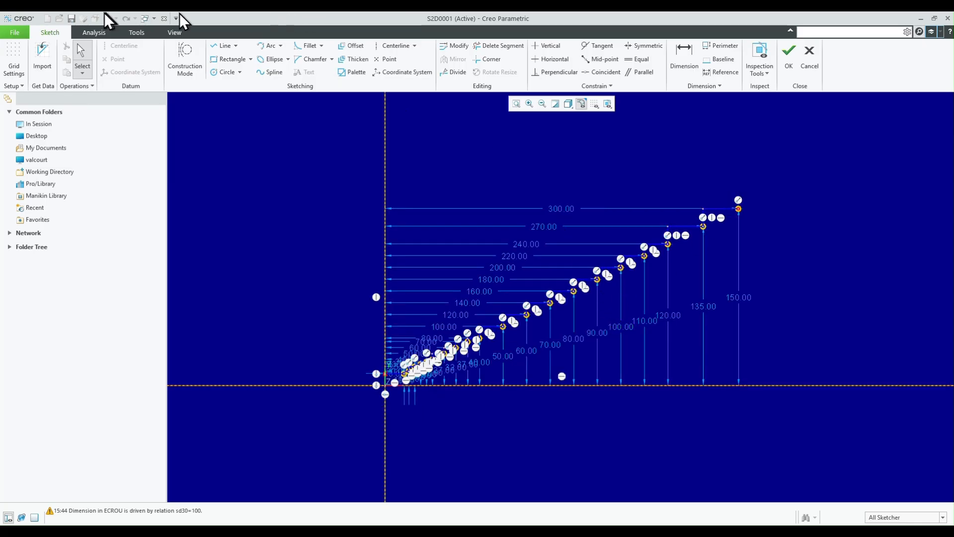
- In Excel, change the multiplier in cell B2's formula to 1000 and fill the formula down to B21
left_click(143, 32)
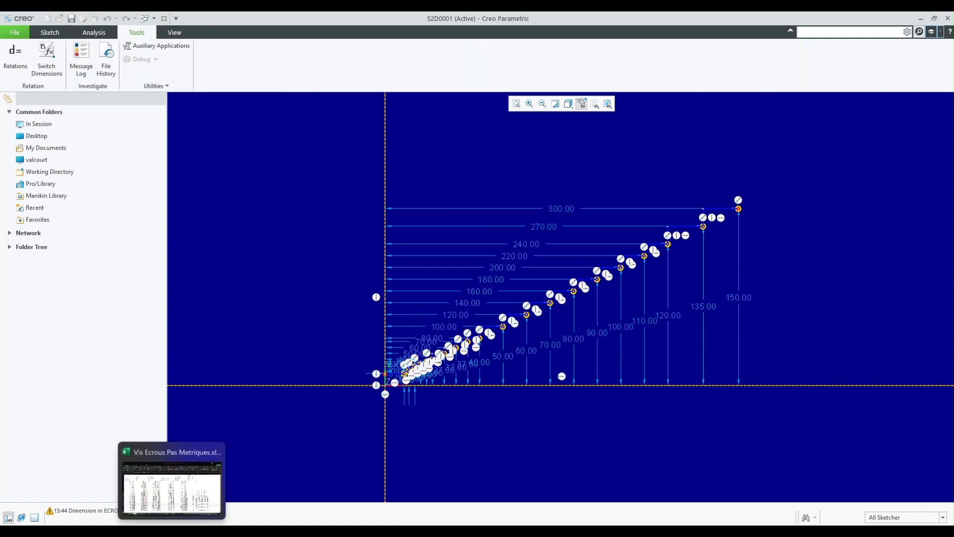
left_click(164, 498)
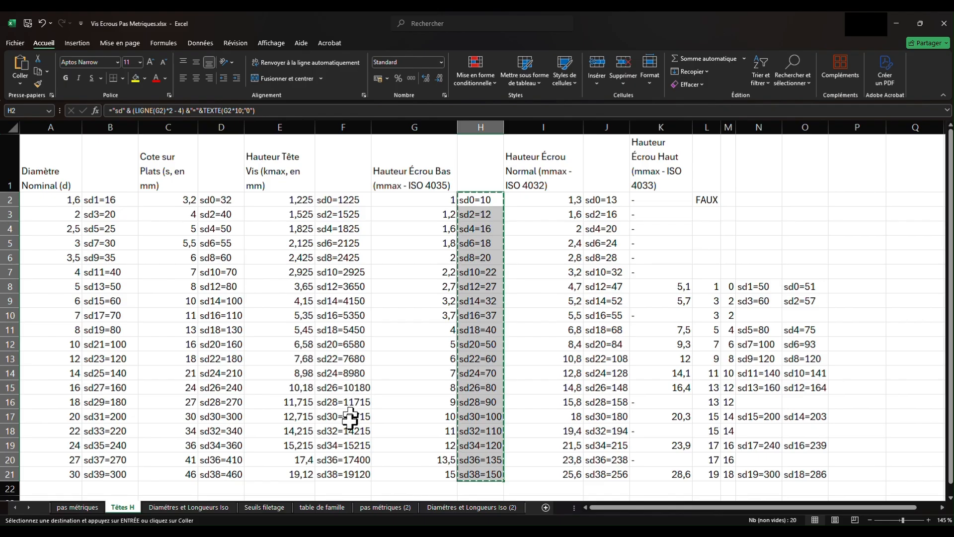
left_click(107, 200)
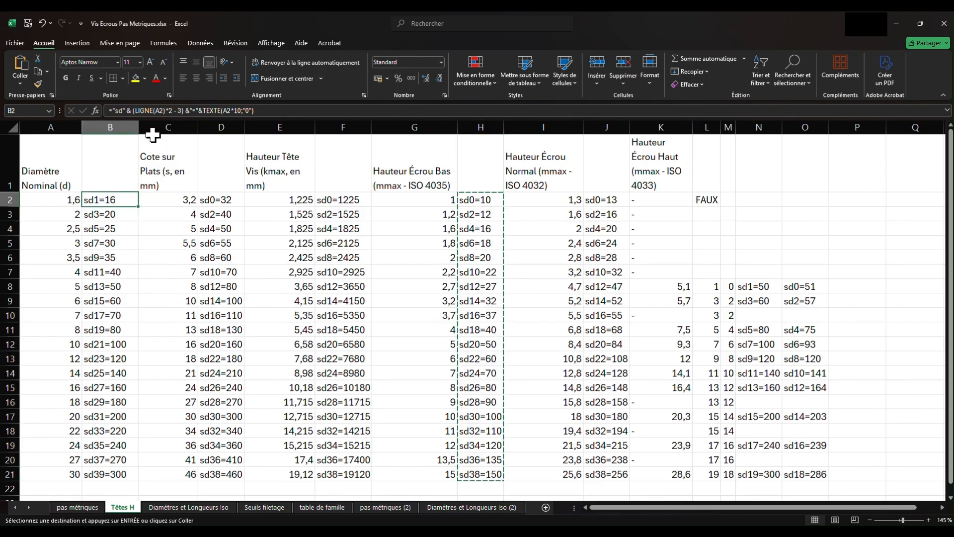
left_click(250, 111)
type("00")
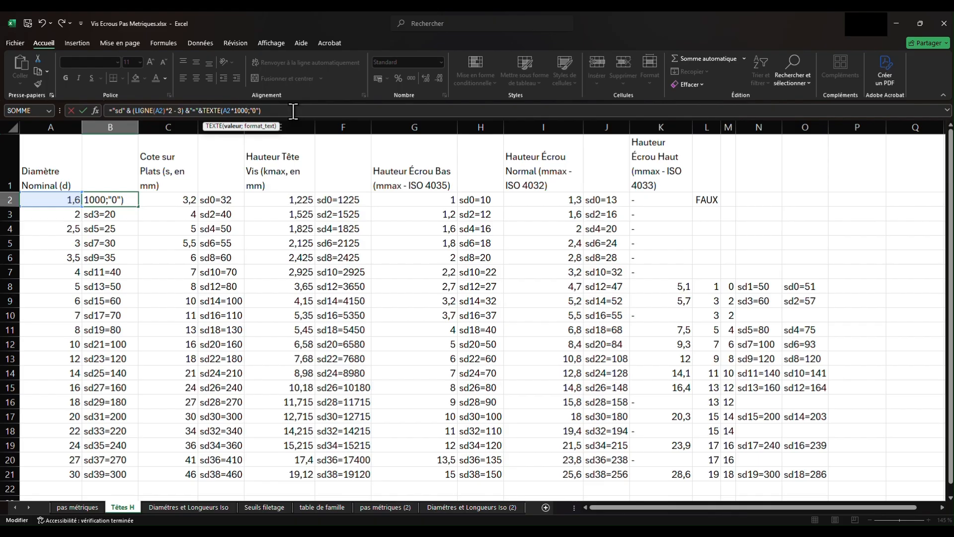
key("Return")
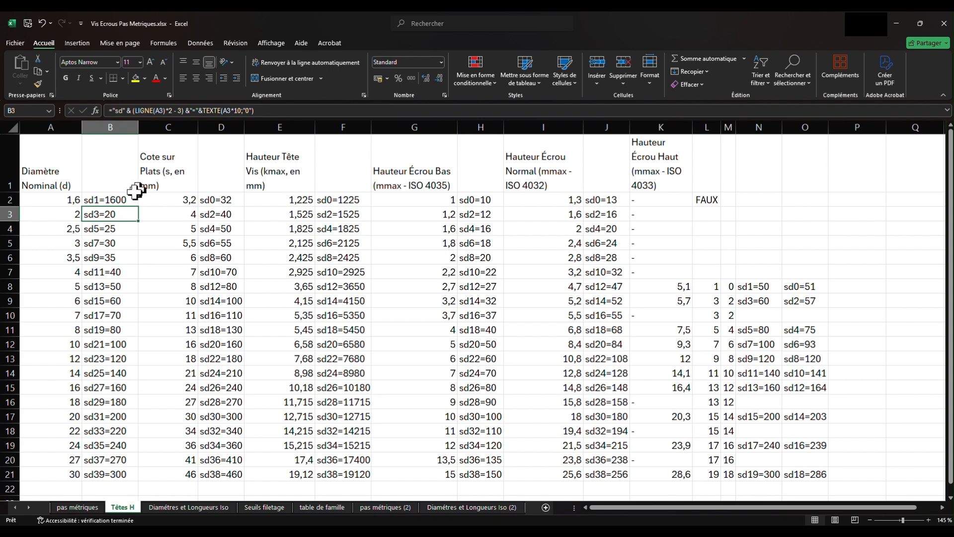
left_click(119, 199)
left_click_drag(138, 210, 134, 476)
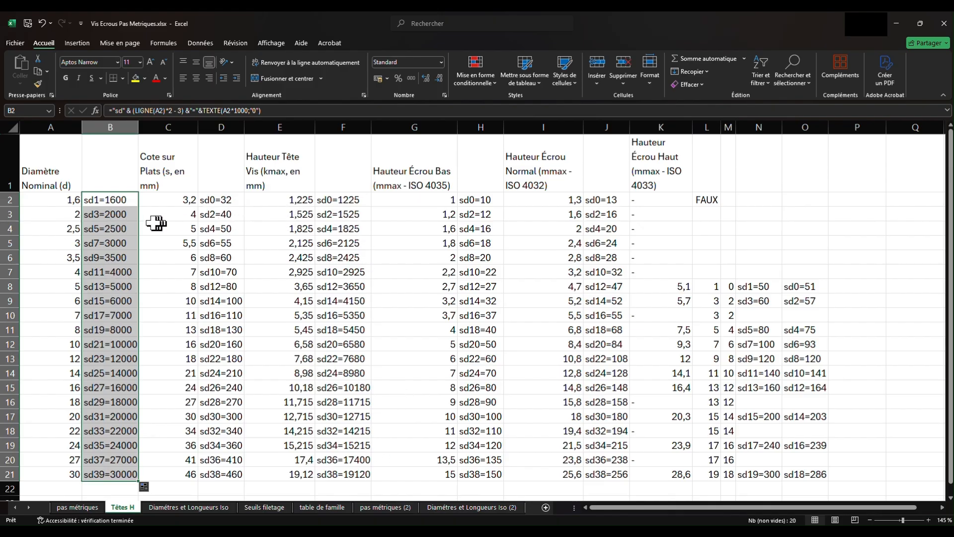
- Copy Excel cells B2:B21 and replace all the section relations of the copied graph in Creo with them
right_click(119, 204)
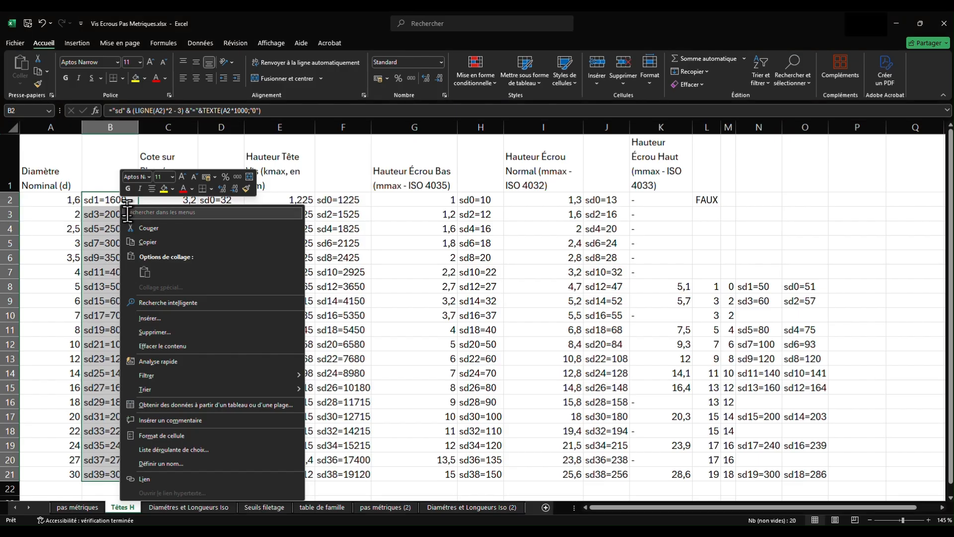
left_click(145, 243)
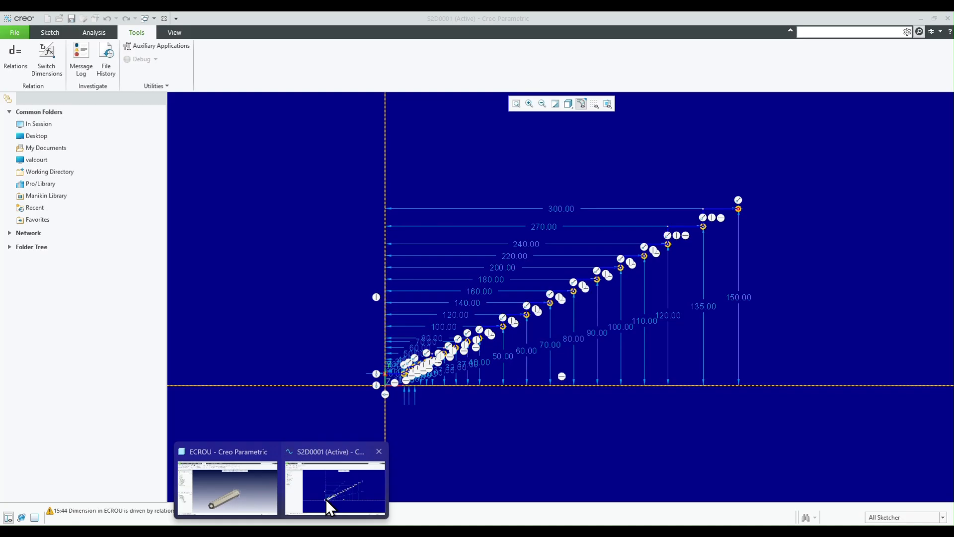
left_click(326, 499)
left_click(15, 53)
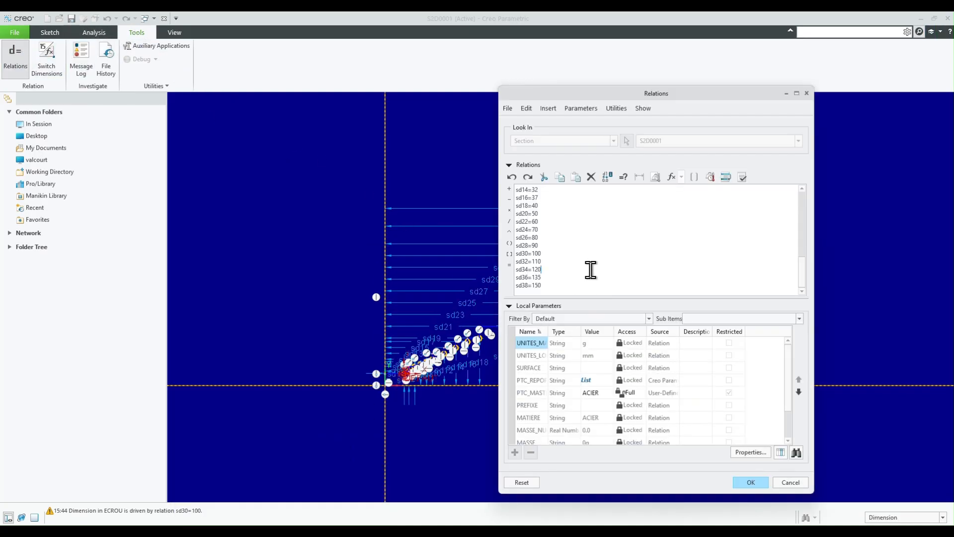
left_click(527, 109)
left_click(540, 192)
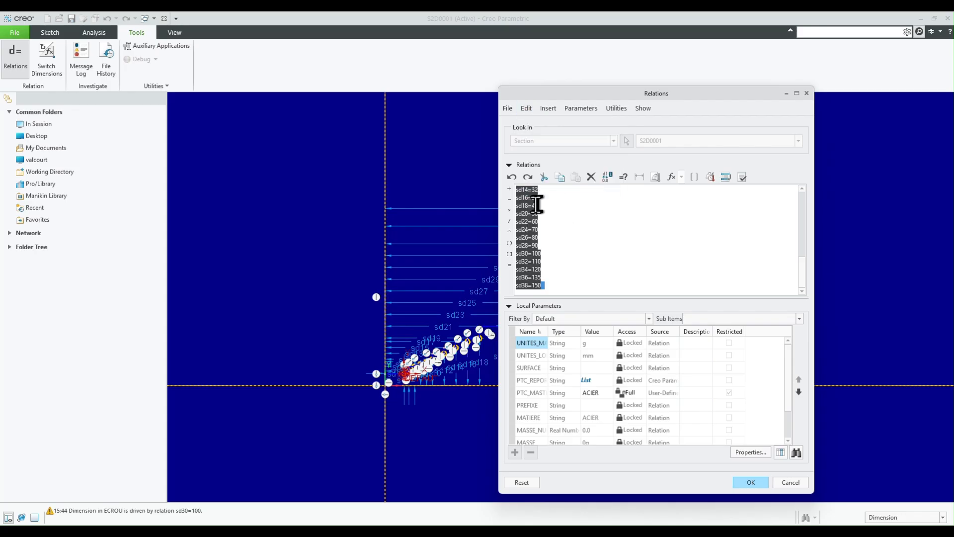
right_click(534, 206)
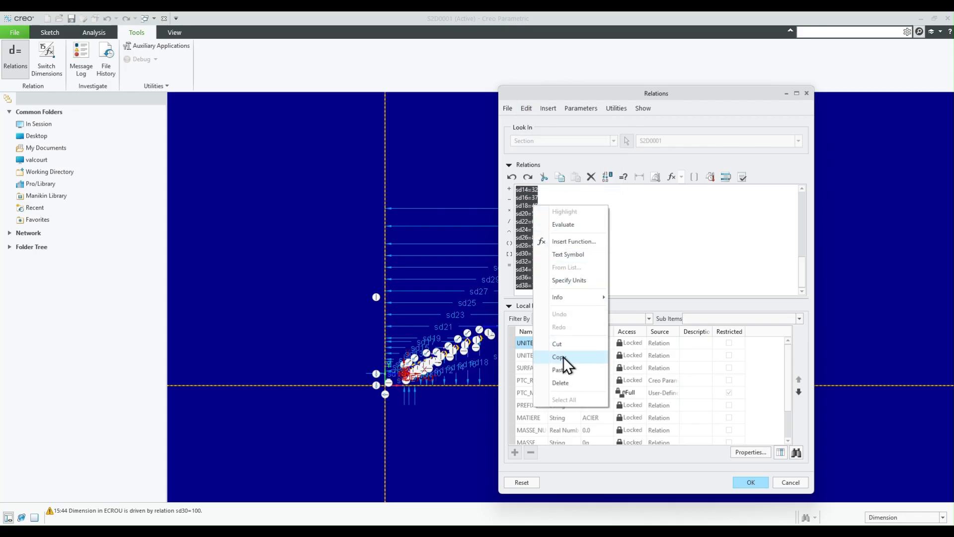
left_click(564, 370)
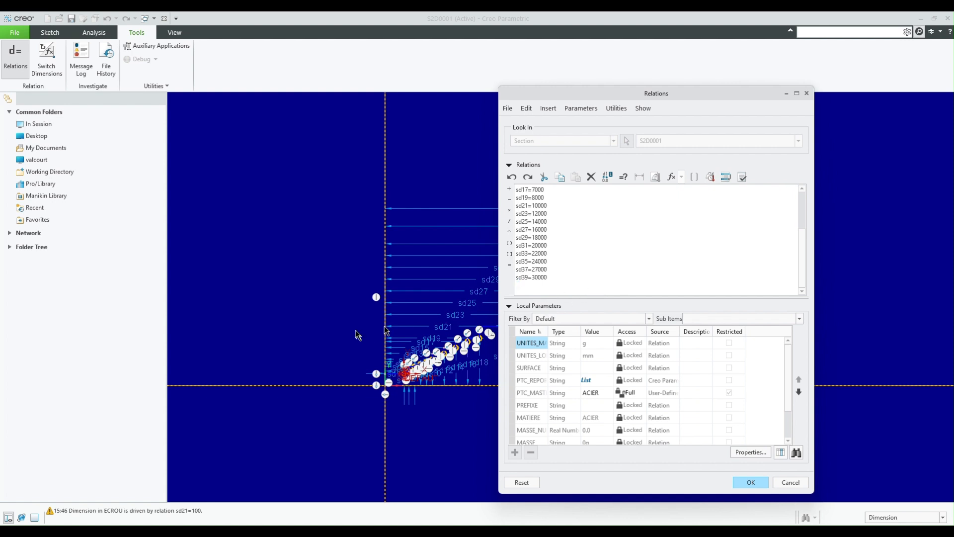
- Copy Excel cells F2:F21, append them below the sd39=30000 line in Creo's section relations, and accept the relations
mouse_move(281, 531)
left_click(177, 531)
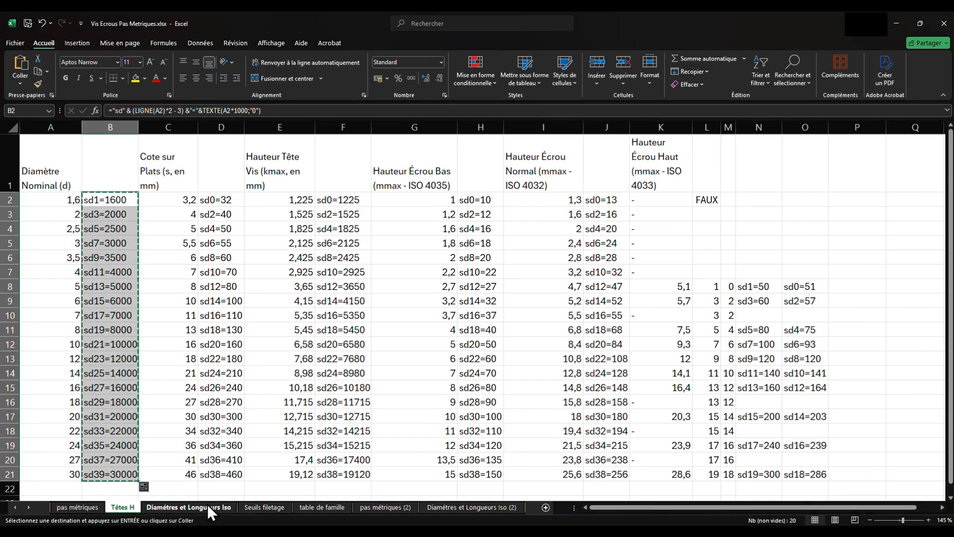
mouse_move(331, 199)
left_mouse_down()
mouse_move(341, 211)
mouse_move(358, 474)
left_mouse_up()
key("ctrl+c")
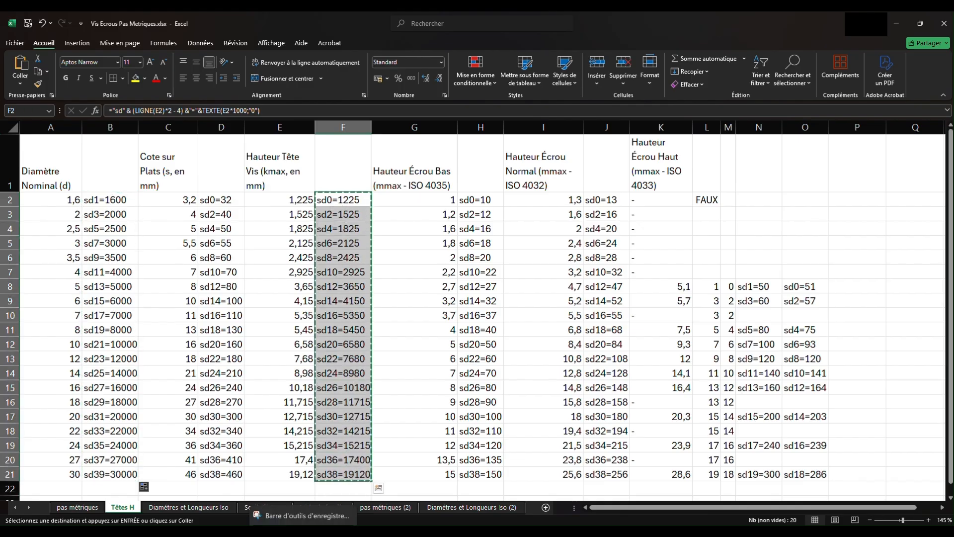
left_click(281, 531)
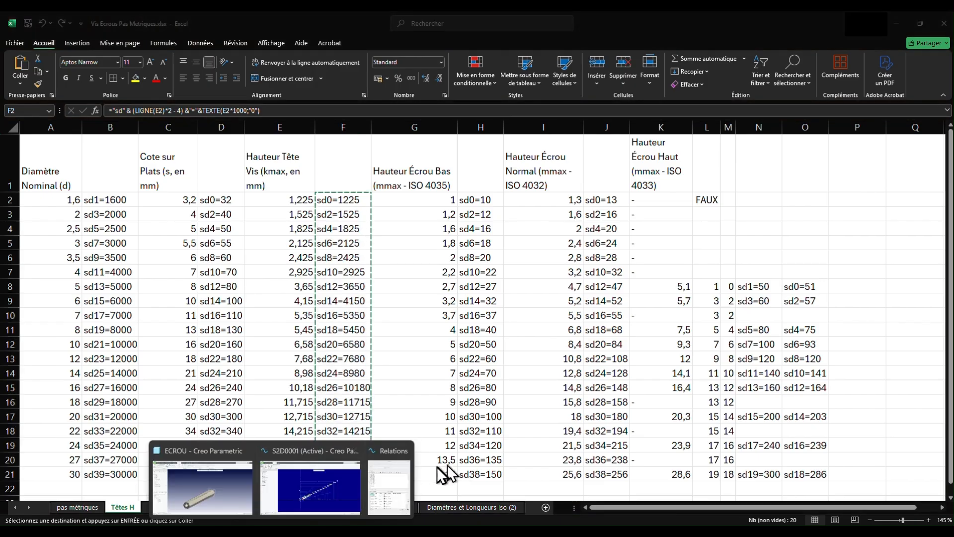
left_click(400, 479)
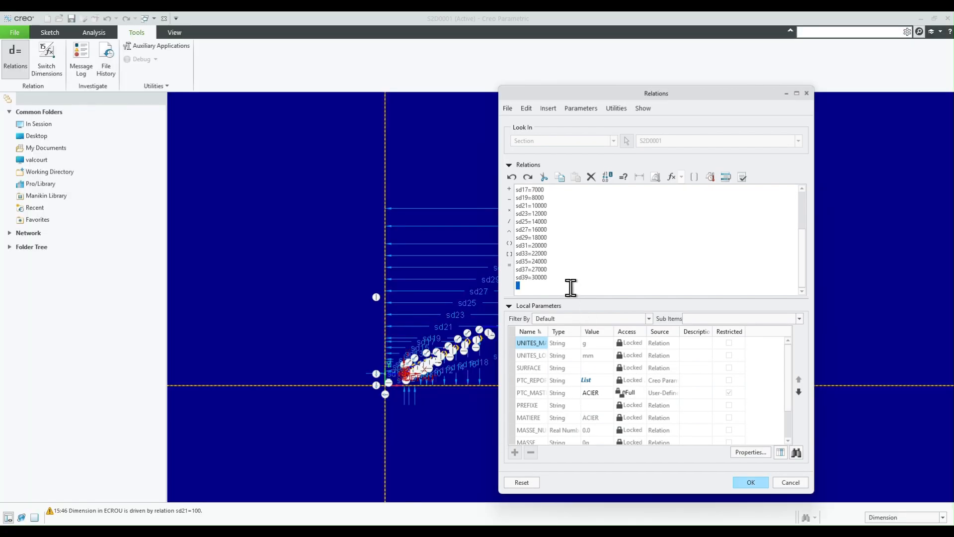
key("ctrl+v")
left_click(757, 480)
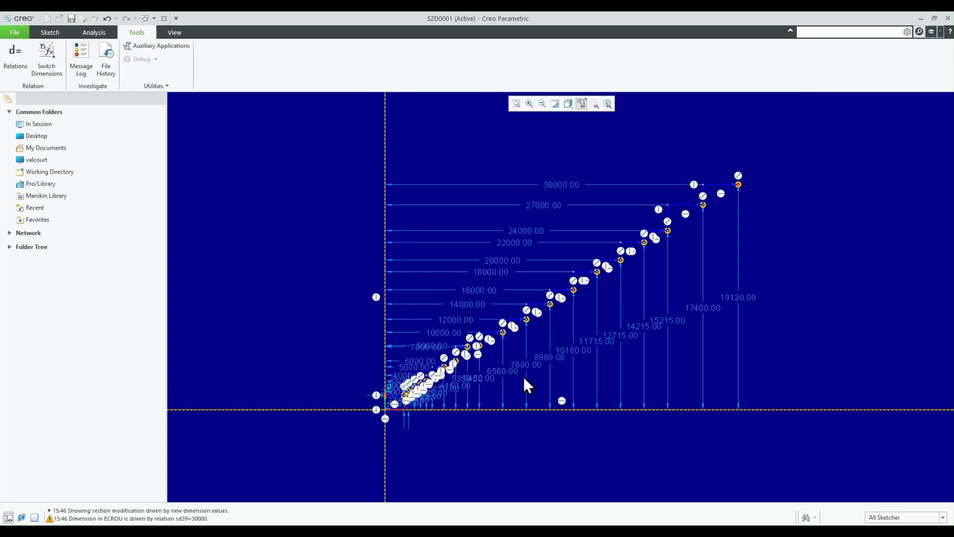
- Check the updated graph section, accept it, and move the ECROUS_H graph ahead of Extrude 1 in the feature order
scroll(611, 255, "down", 4)
scroll(612, 254, "up", 4)
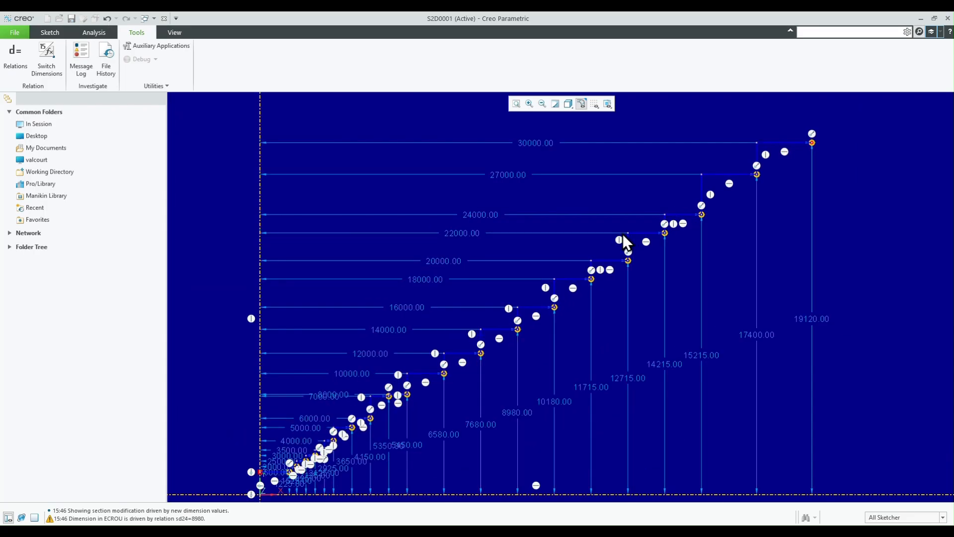
scroll(312, 455, "down", 4)
scroll(313, 455, "down", 4)
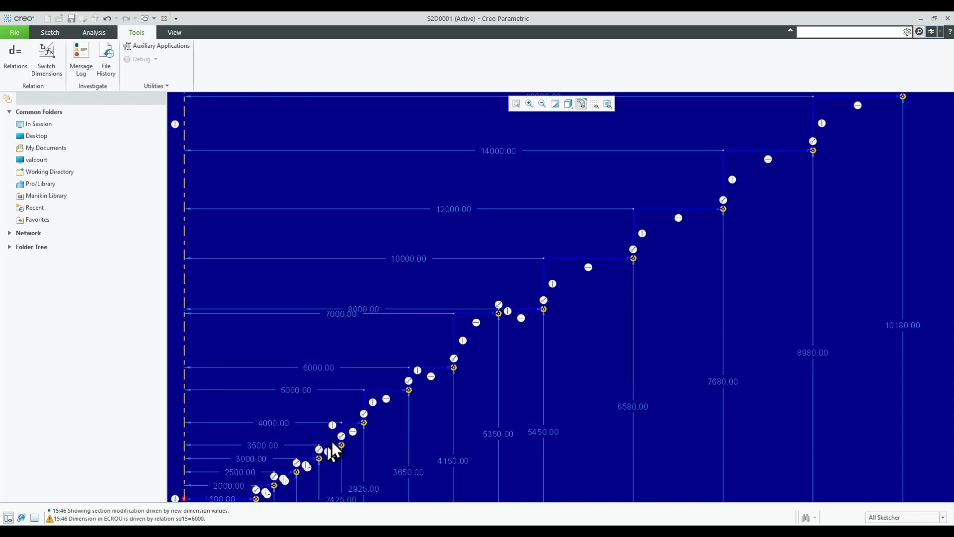
scroll(411, 354, "up", 4)
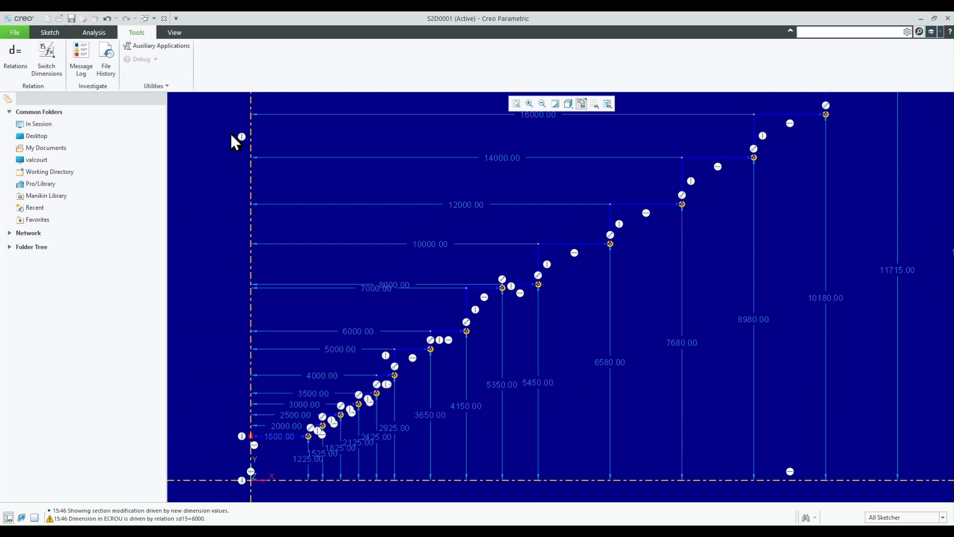
left_click(55, 32)
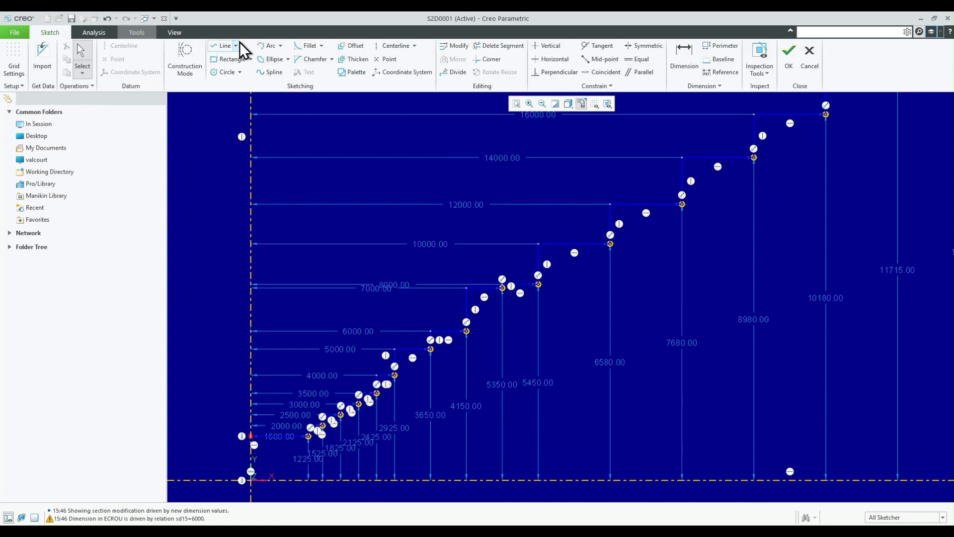
left_click(789, 52)
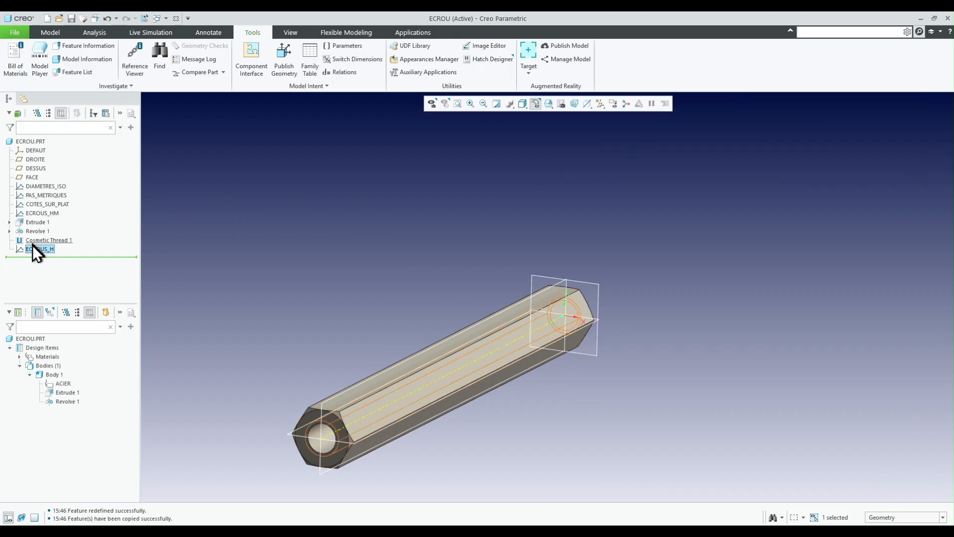
left_click_drag(33, 248, 58, 221)
- Duplicate the ECROUS_H graph, redefining its section, and confirm a name for the copy
left_click(42, 222)
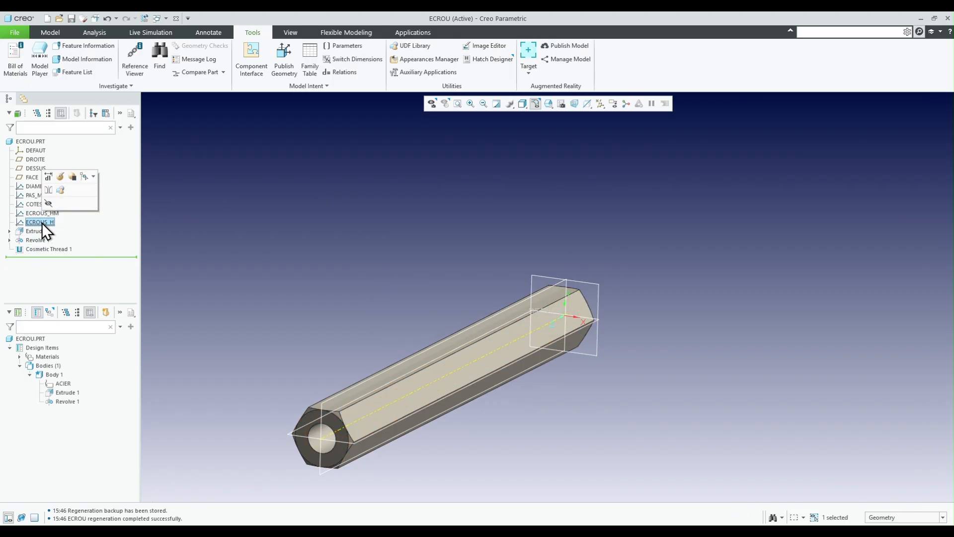
double_click(41, 222)
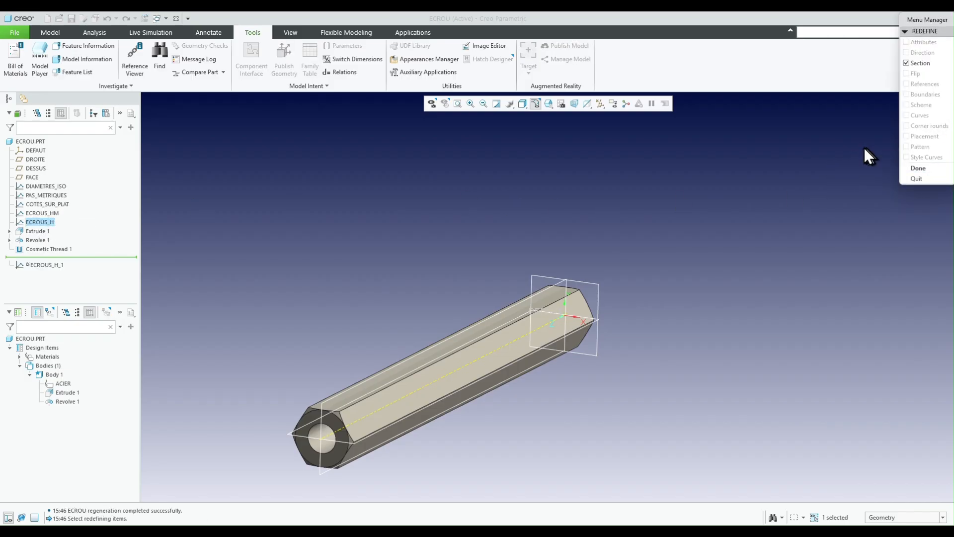
left_click(919, 169)
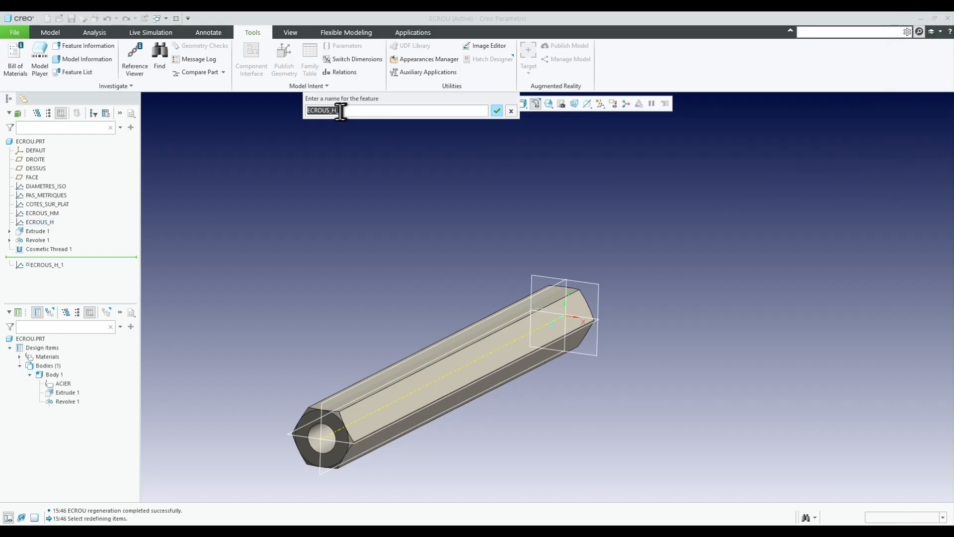
left_click_drag(338, 112, 410, 112)
key("Return")
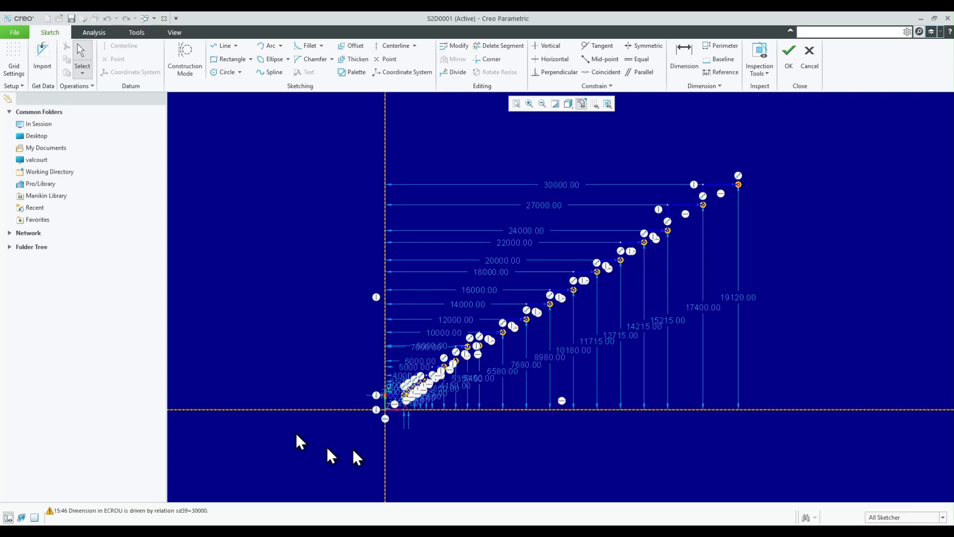
- Switch to Excel and copy the diameter relations in cells N8:N21
key("alt+Tab")
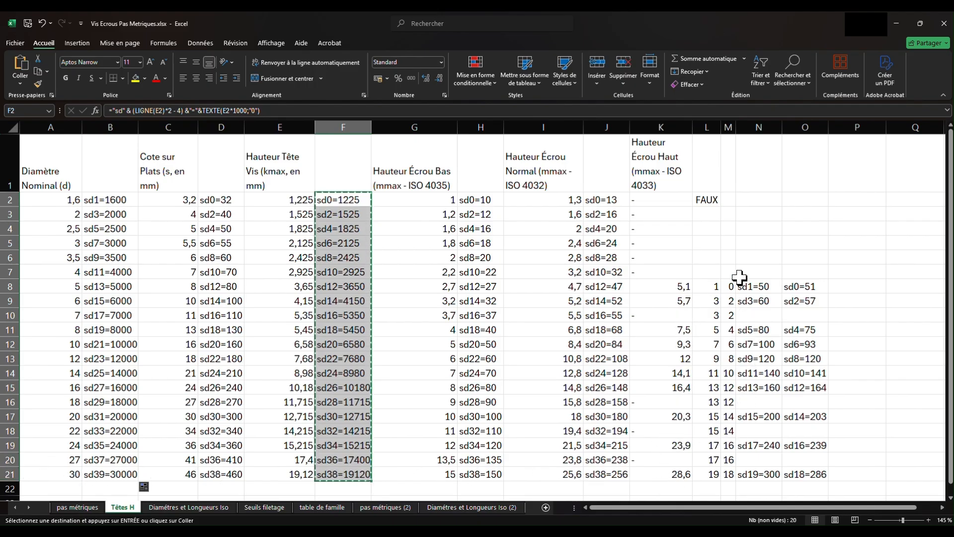
left_click_drag(750, 285, 760, 466)
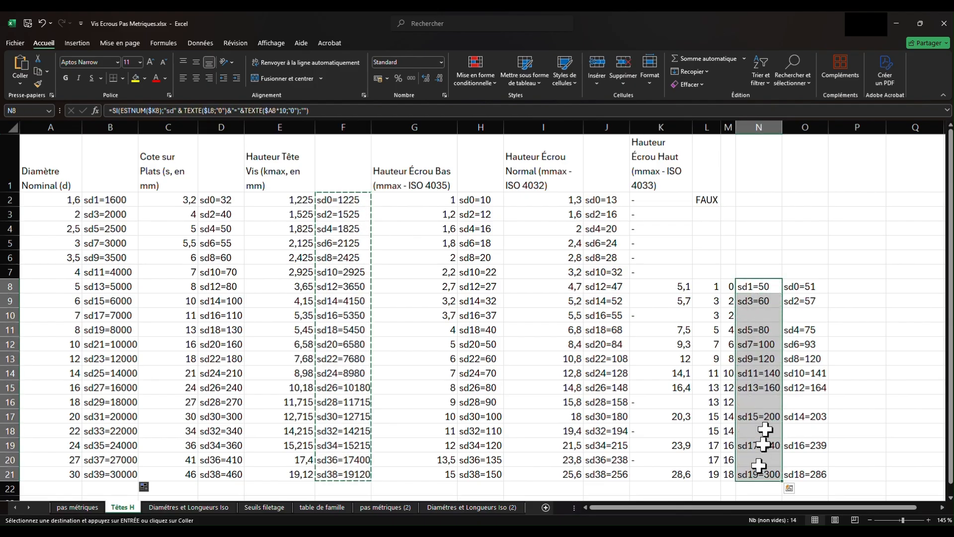
left_click(764, 287)
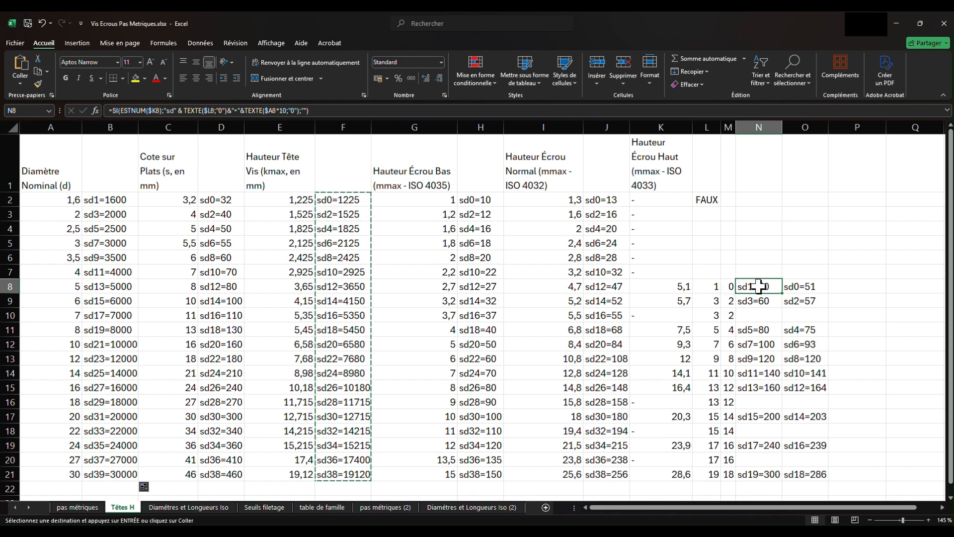
left_click_drag(759, 286, 758, 470)
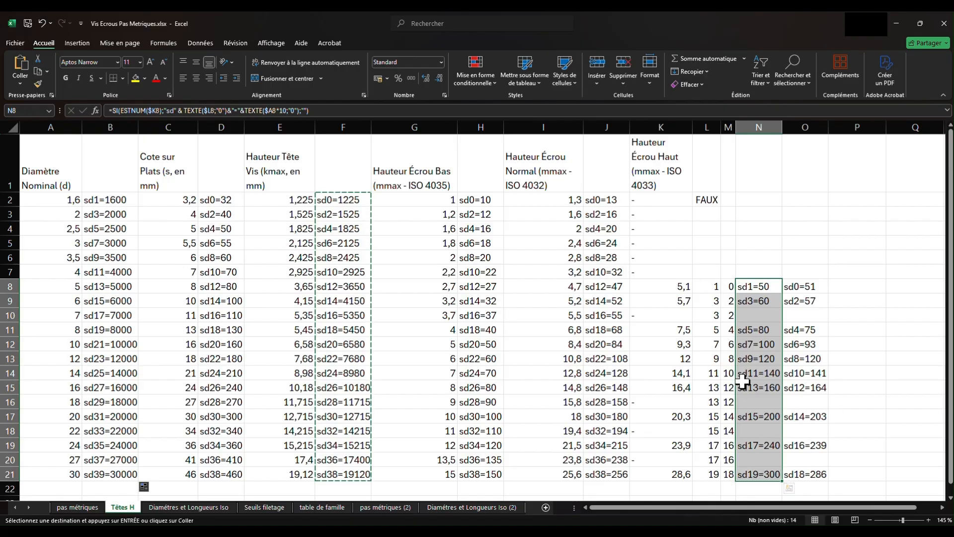
key("ctrl+c")
- Return to the Creo sketch, replace all its section relations with the copied diameter lines, and add an empty line below sd19=300
mouse_move(281, 532)
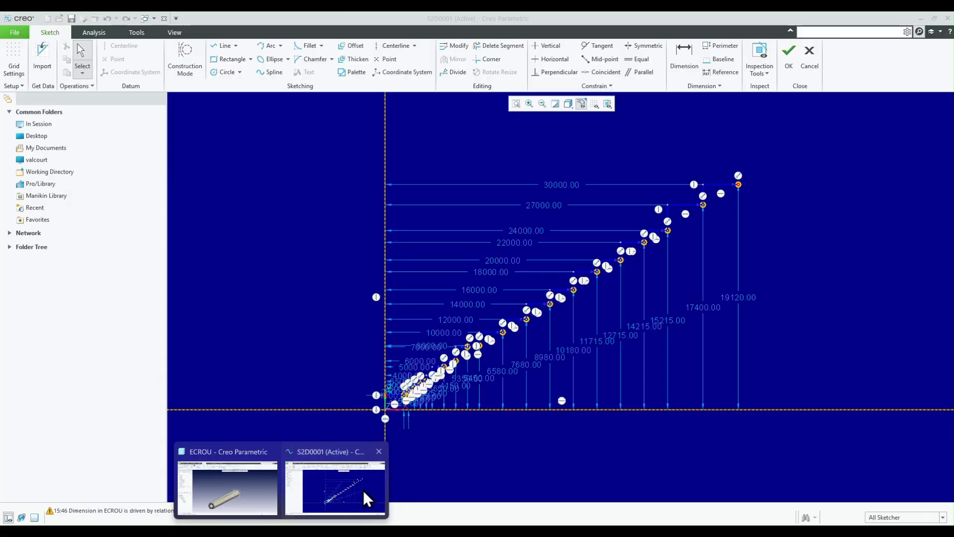
left_click(363, 491)
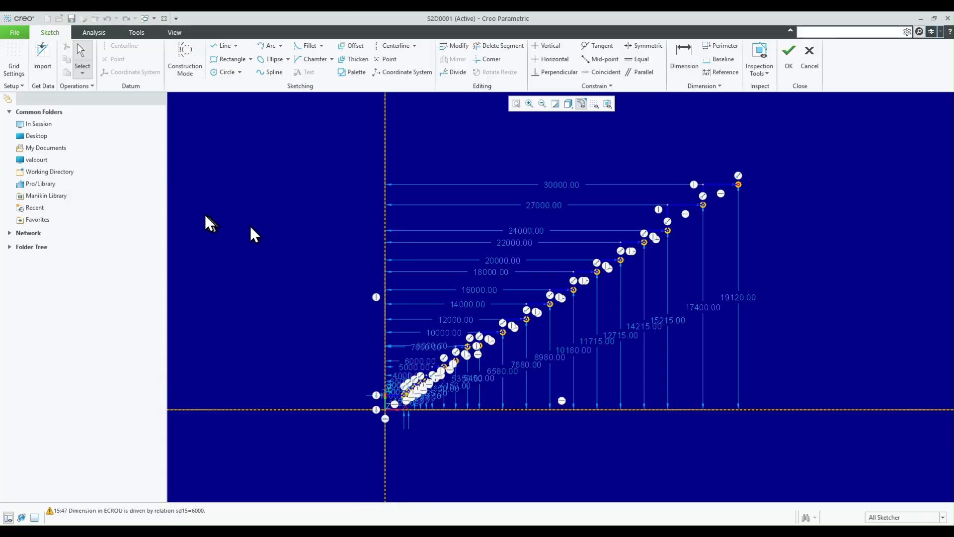
left_click(142, 34)
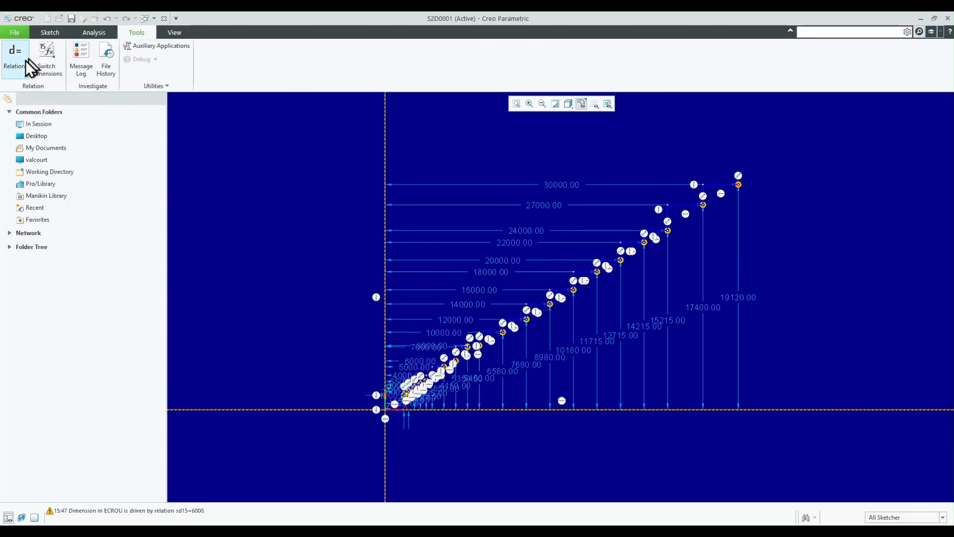
left_click(12, 65)
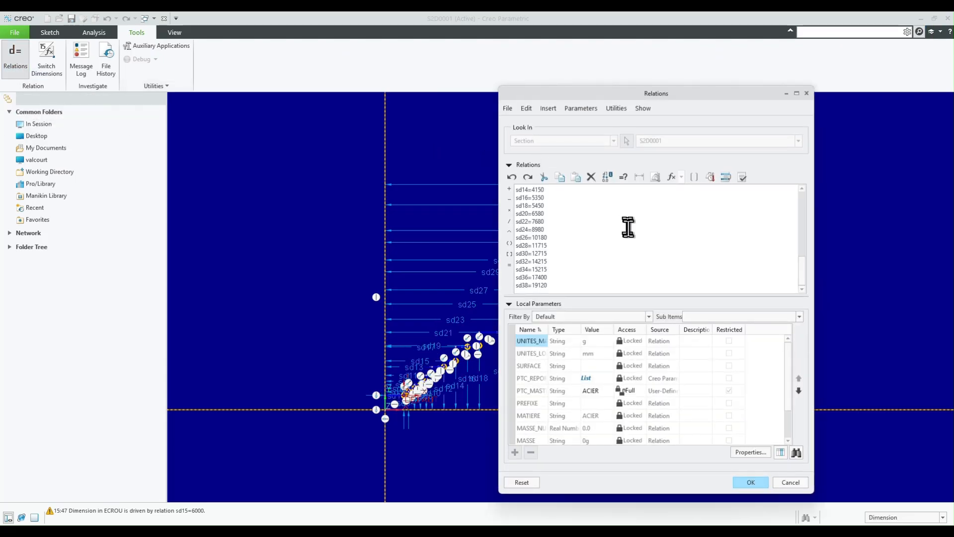
left_click(525, 108)
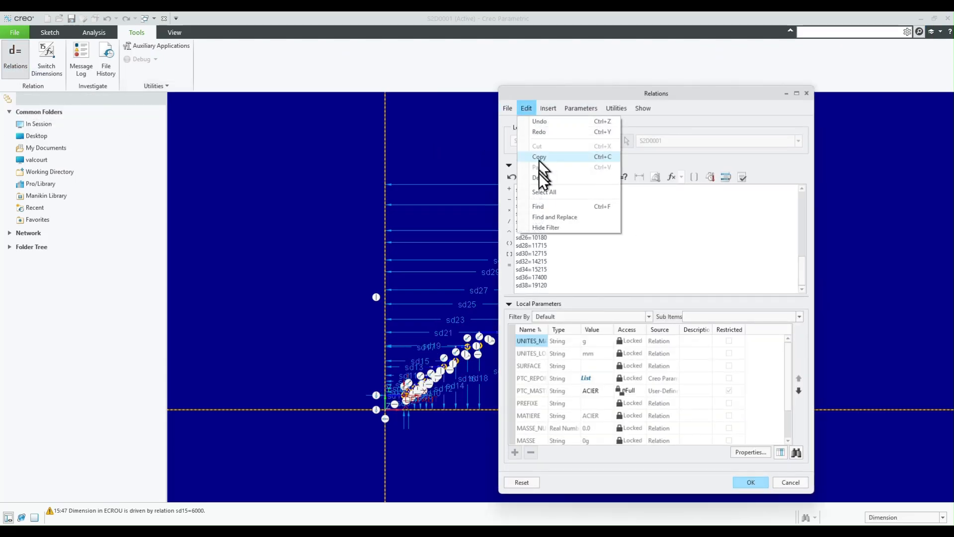
left_click(550, 192)
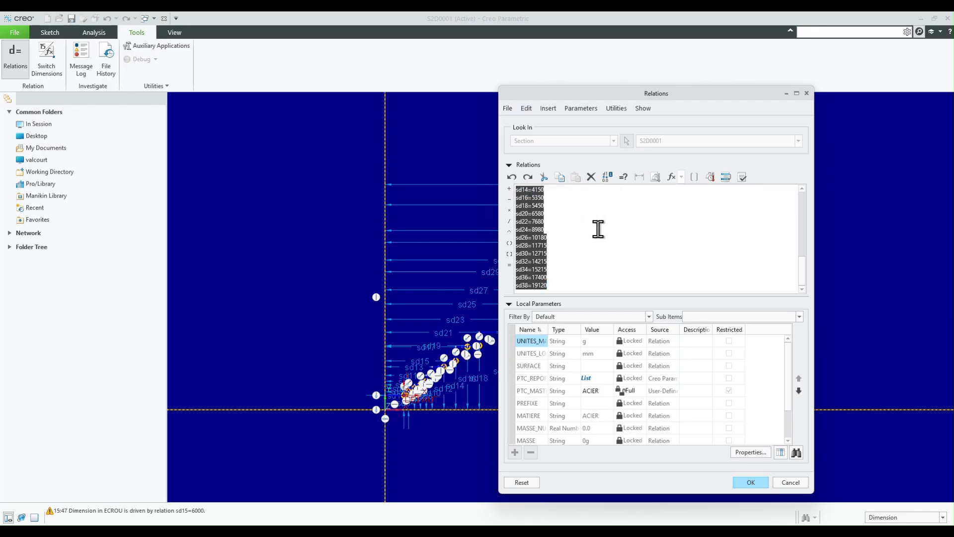
key("ctrl+v")
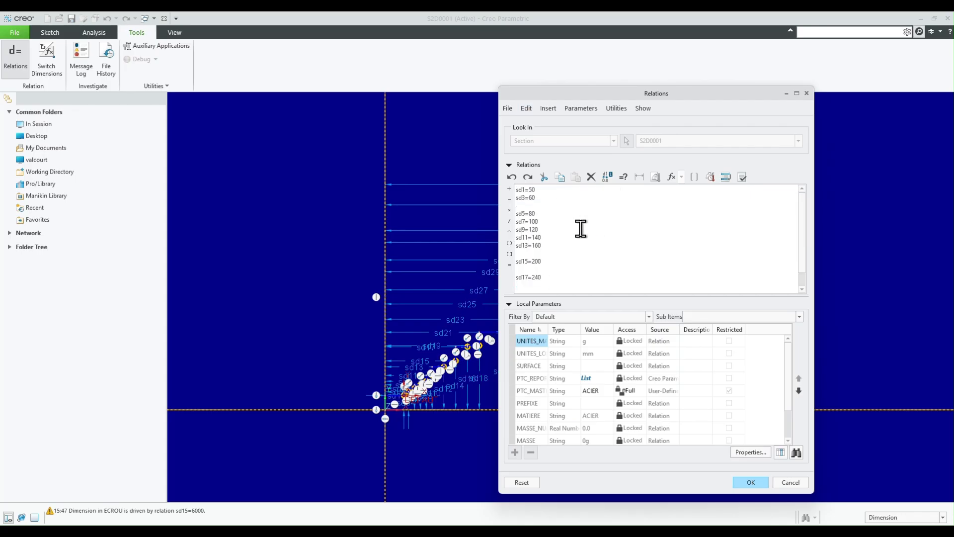
scroll(582, 228, "down", 1)
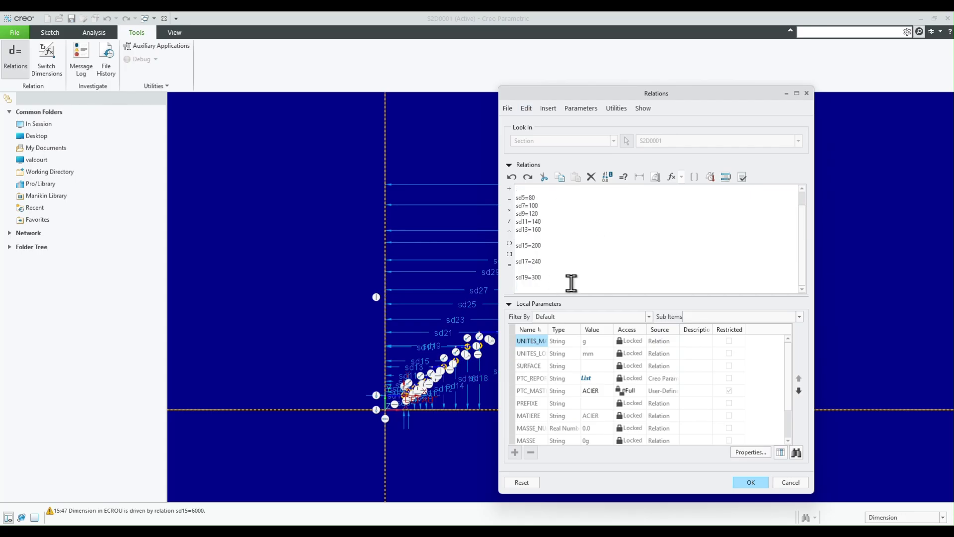
key("Return")
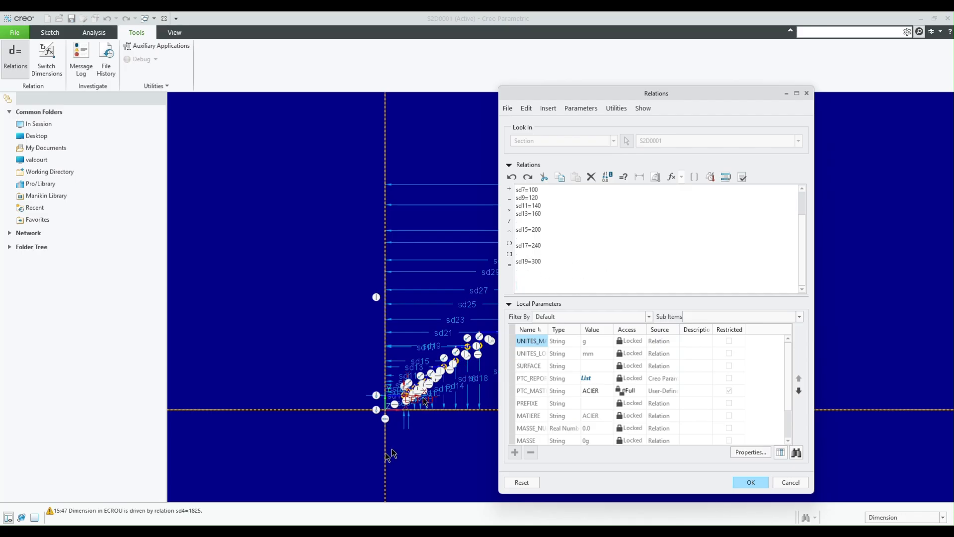
- Switch to Excel and copy the high-nut height relations in cells O8:O21
key("alt+Tab")
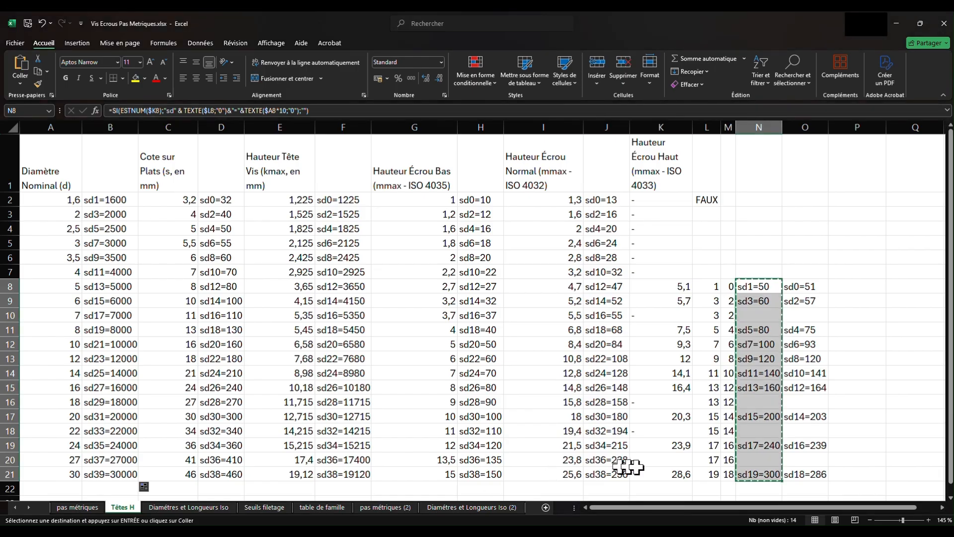
left_click(814, 284)
left_click_drag(814, 285, 822, 477)
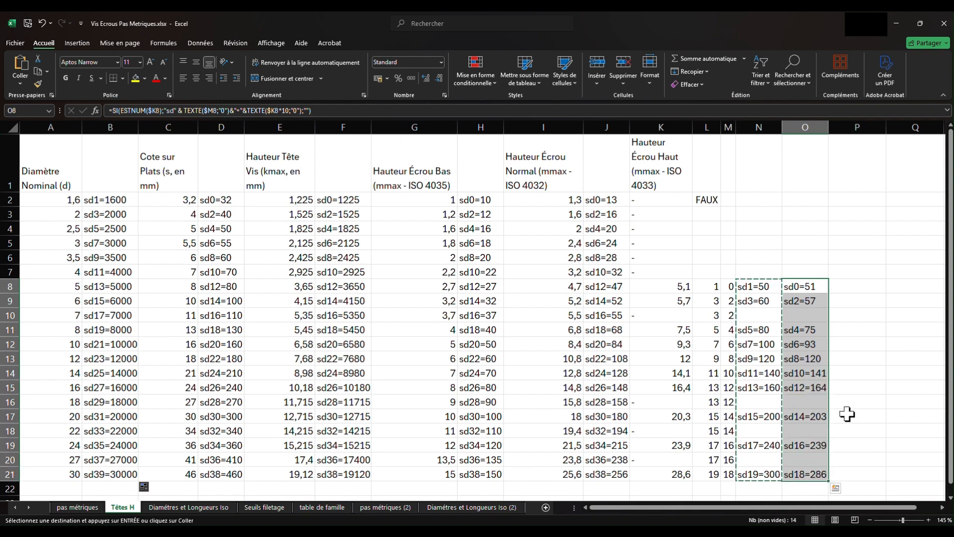
key("ctrl+c")
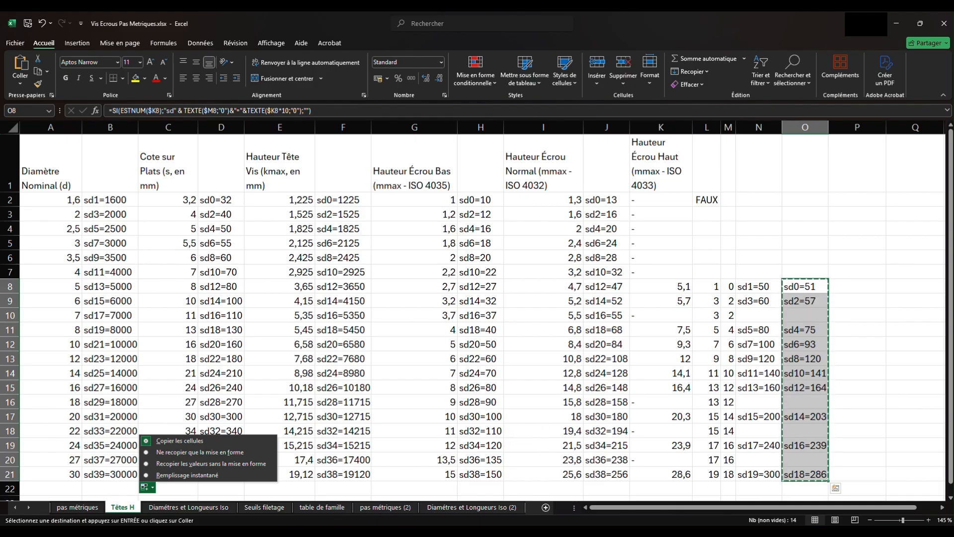
- Return to the Creo sketch, paste the copied height relations below the diameter lines, and apply the section relations
left_click(389, 507)
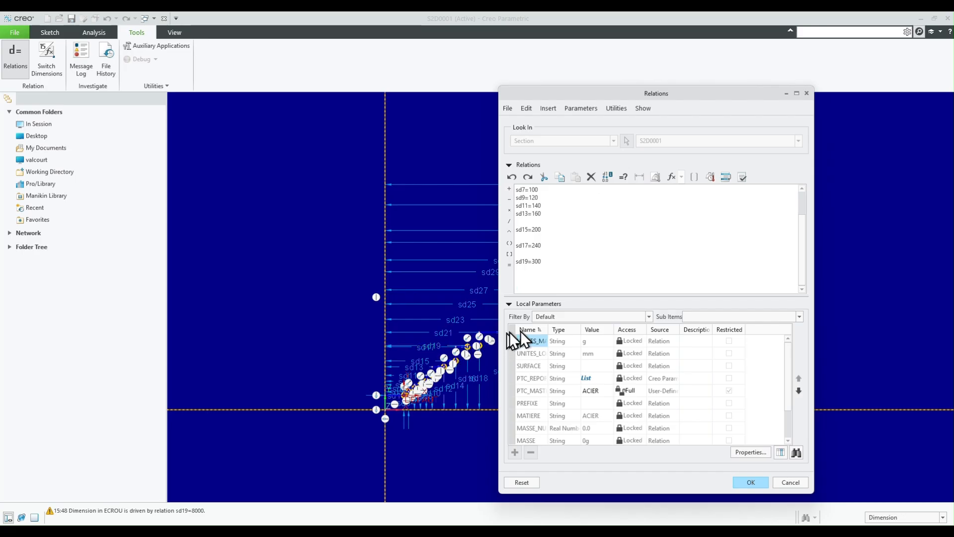
key("ctrl+v")
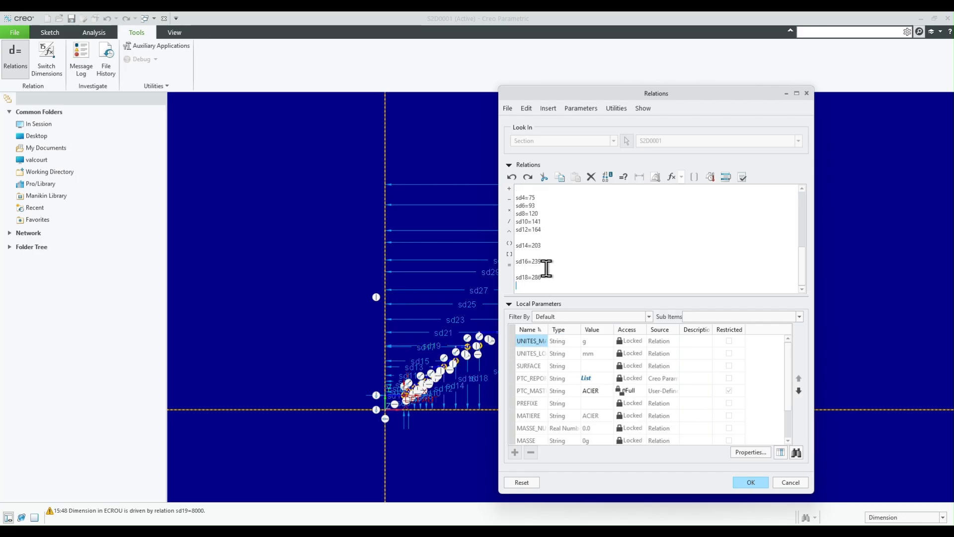
scroll(534, 264, "up", 2)
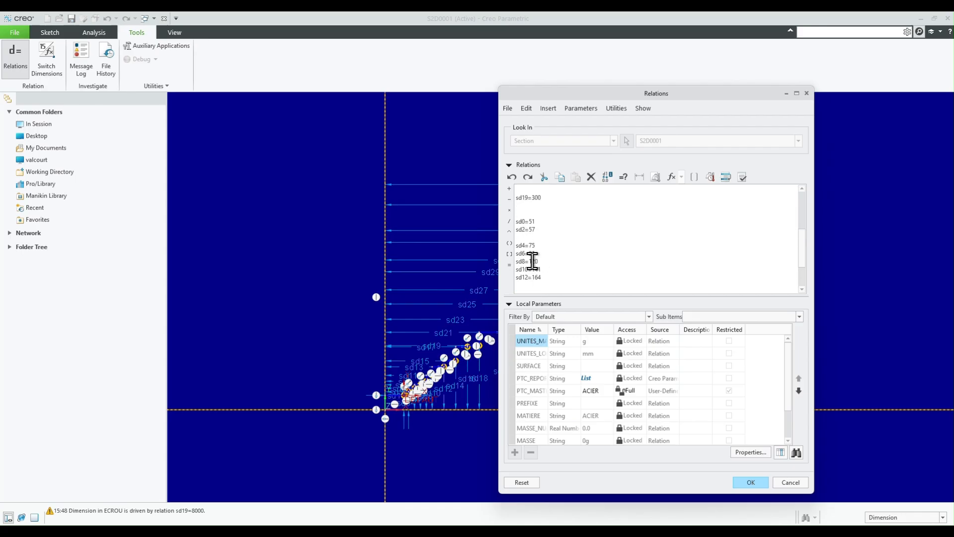
scroll(532, 261, "up", 3)
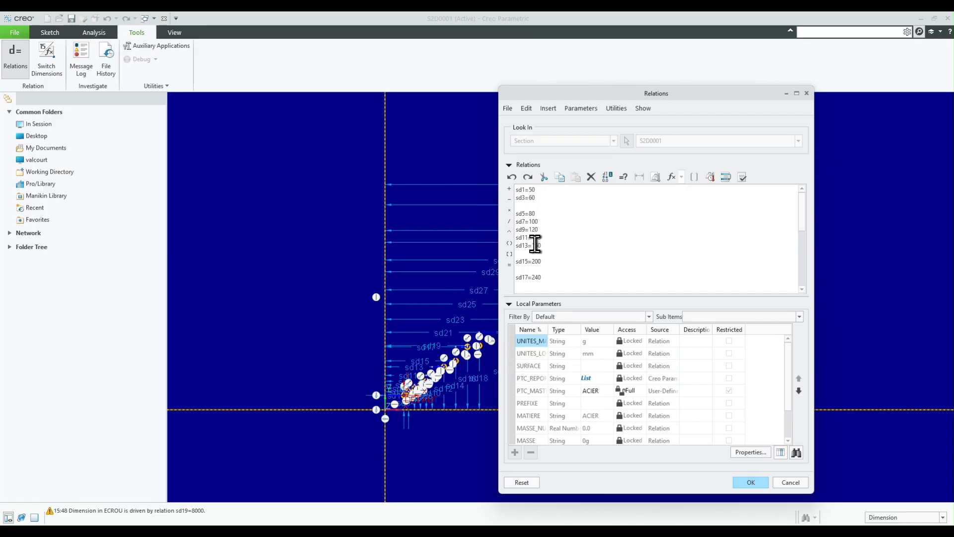
scroll(553, 245, "down", 2)
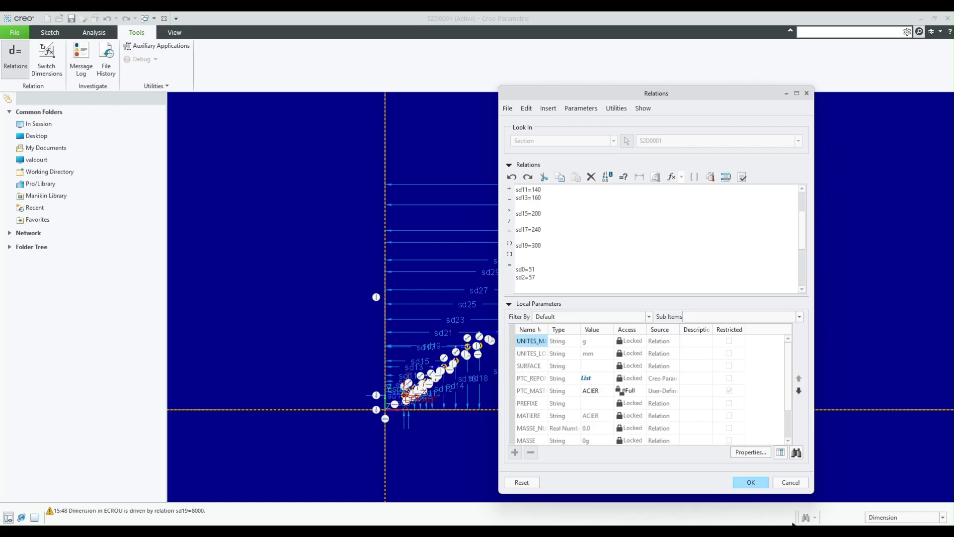
left_click(749, 485)
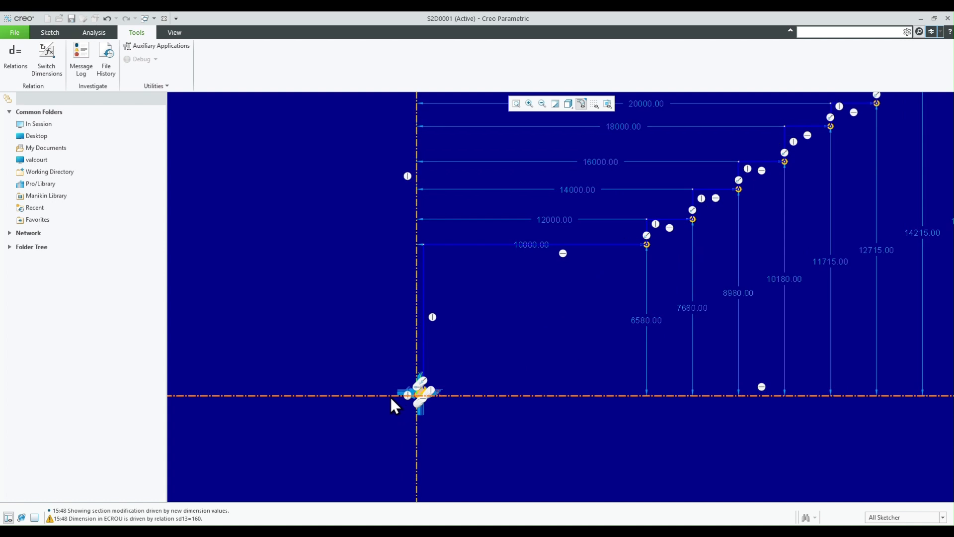
- Delete the long vertical line rising from the end point at height 300 in the graph sketch
scroll(494, 385, "down", 3)
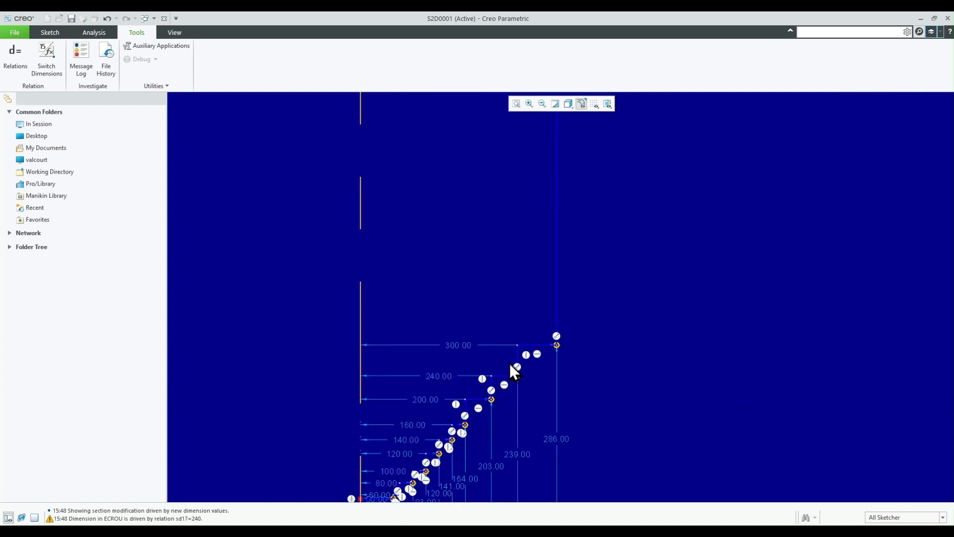
scroll(451, 300, "up", 3)
scroll(438, 399, "down", 4)
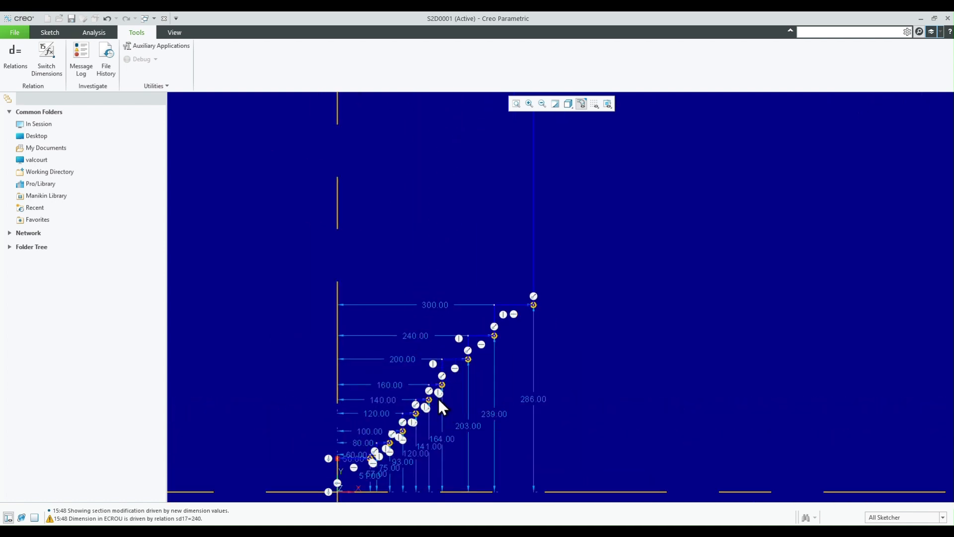
scroll(418, 423, "up", 3)
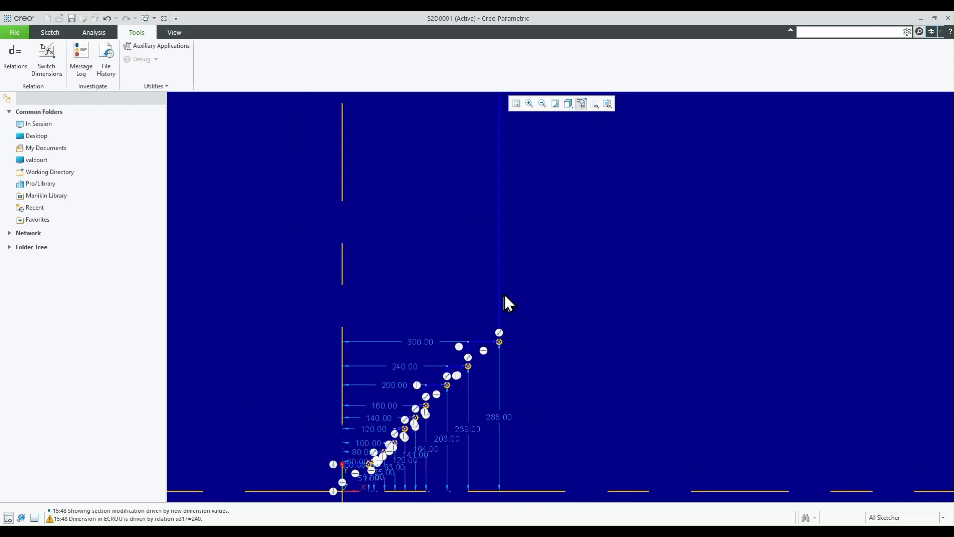
left_click(500, 295)
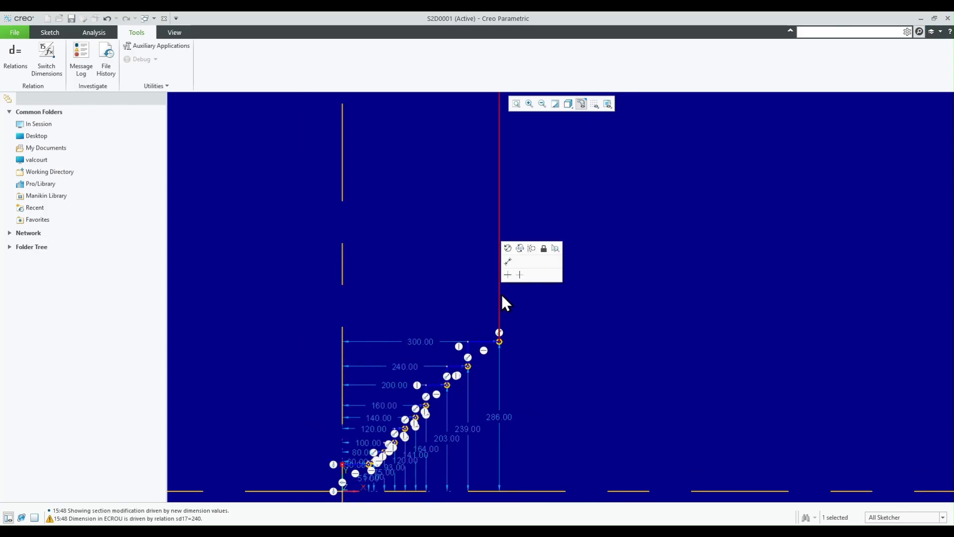
key("Delete")
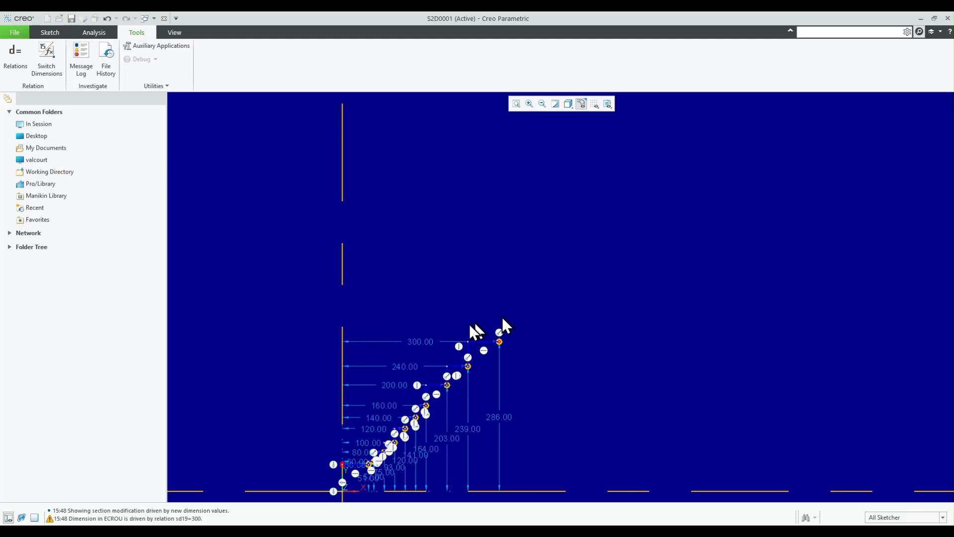
- Delete the leftover staircase entities and points dimensioned from 10000 to 30000
scroll(400, 373, "up", 10)
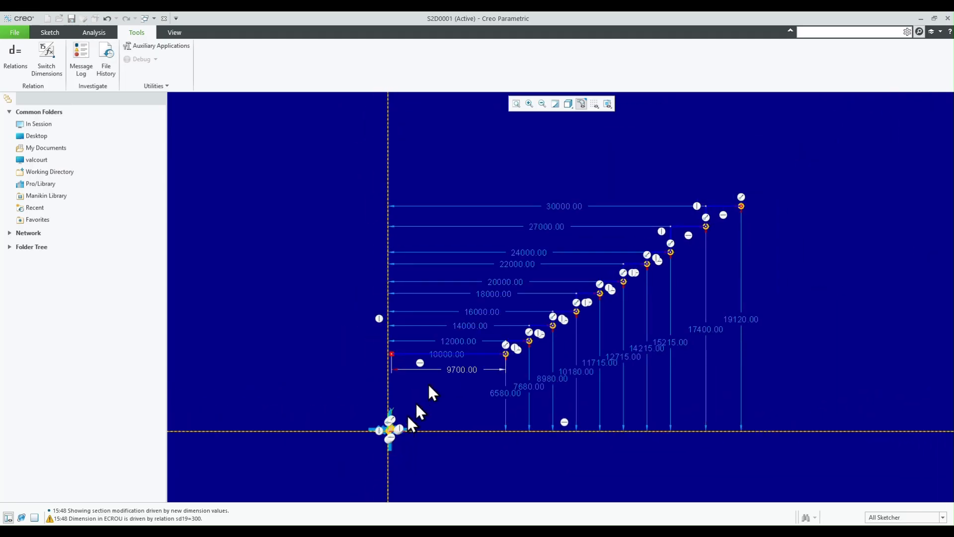
mouse_move(369, 377)
left_mouse_down()
mouse_move(620, 285)
mouse_move(761, 183)
left_mouse_up()
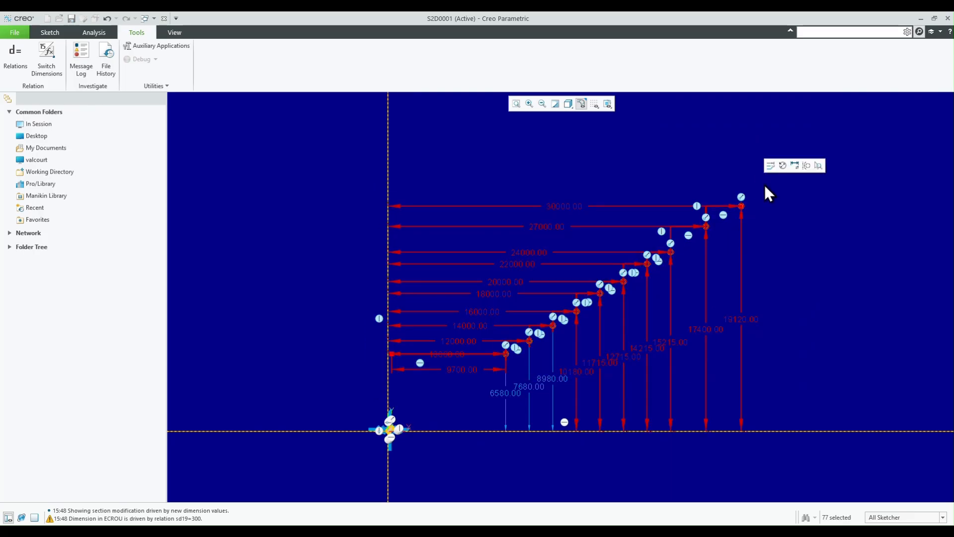
key("Delete")
- Check the remaining graph section, accept it, and move the ECROUS_HH graph ahead of Extrude 1 in the feature order
scroll(353, 500, "down", 5)
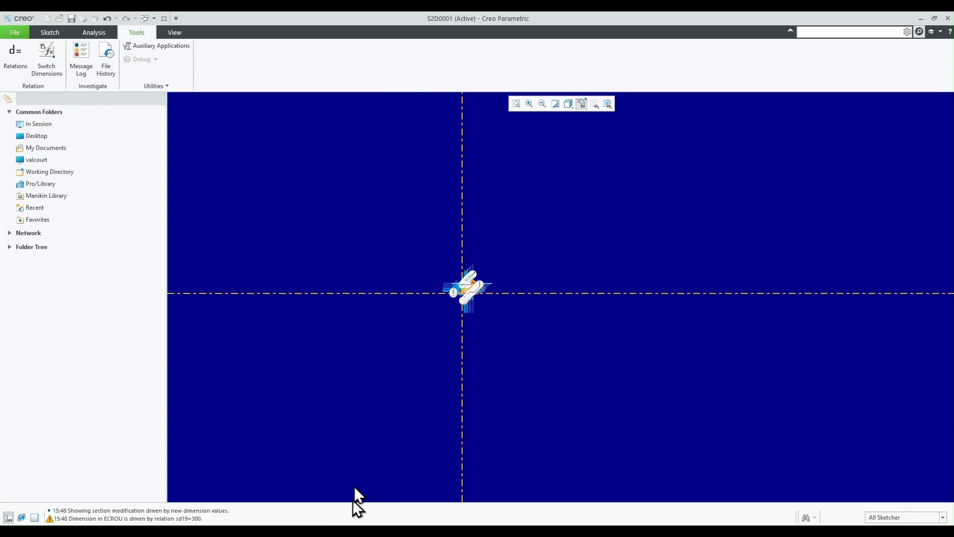
scroll(393, 283, "down", 5)
scroll(517, 311, "down", 10)
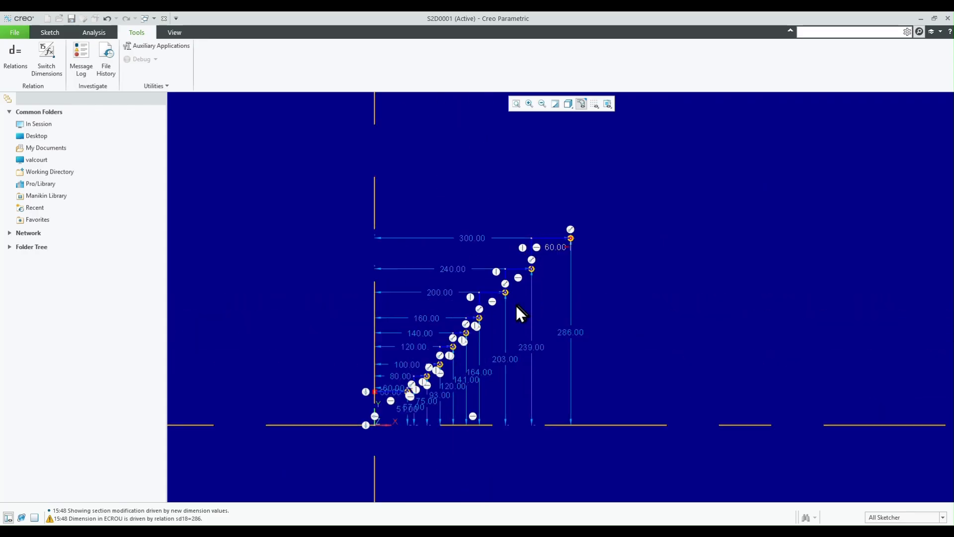
scroll(641, 333, "up", 2)
scroll(500, 398, "down", 2)
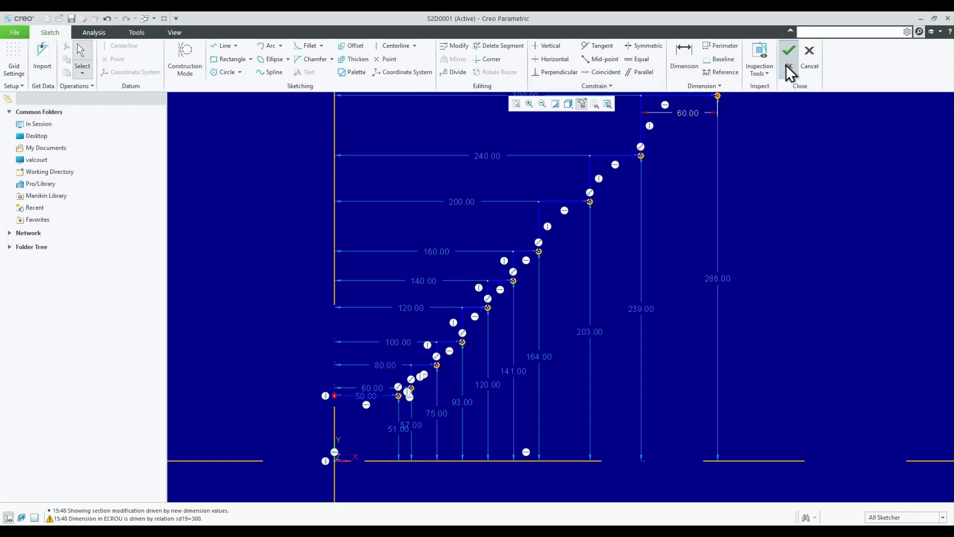
left_click(789, 60)
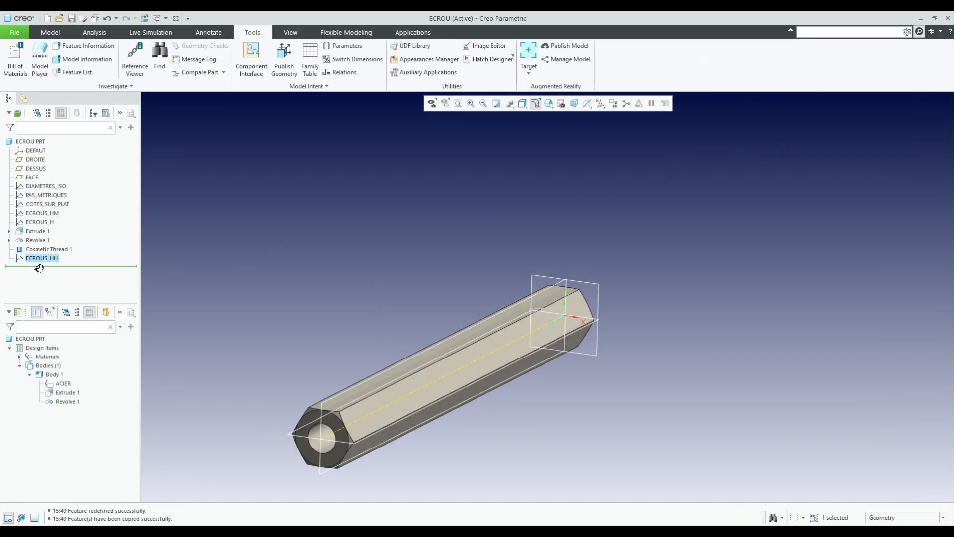
left_click_drag(56, 228, 56, 228)
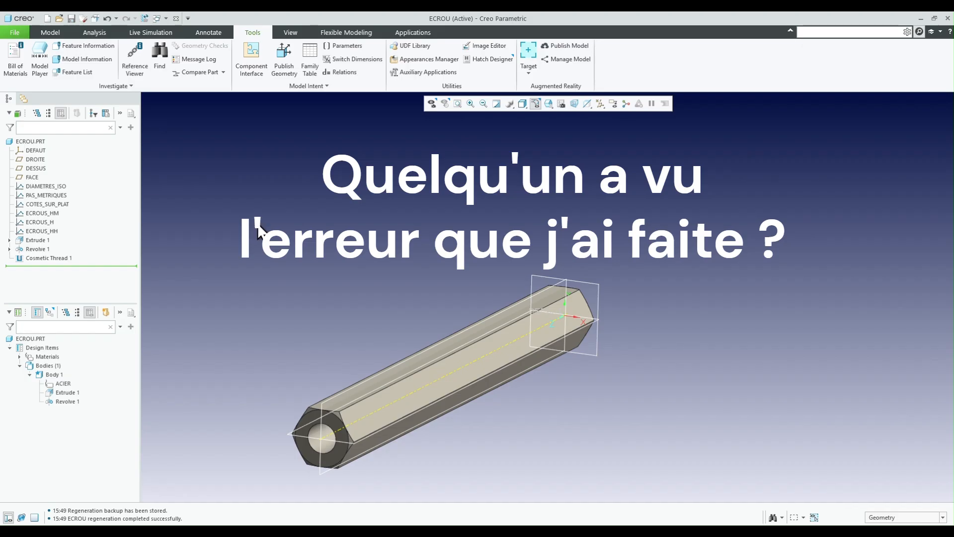
- Add a String part parameter named SERIE with the value H
left_click(336, 49)
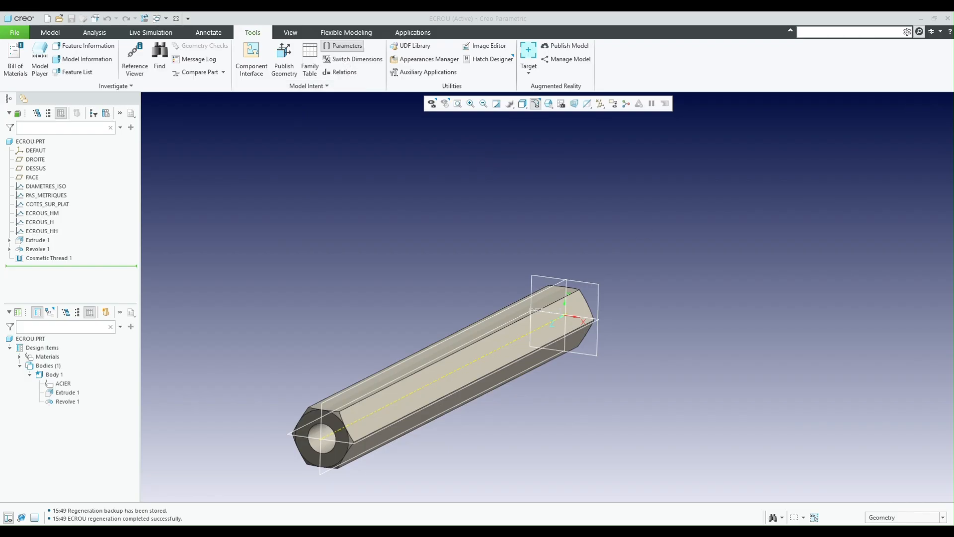
left_click_drag(839, 166, 334, 134)
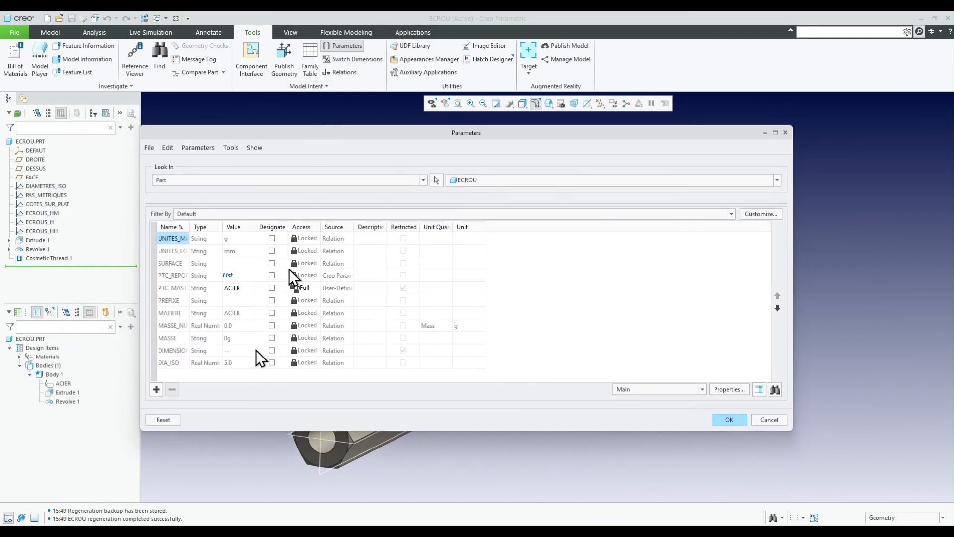
left_click(156, 389)
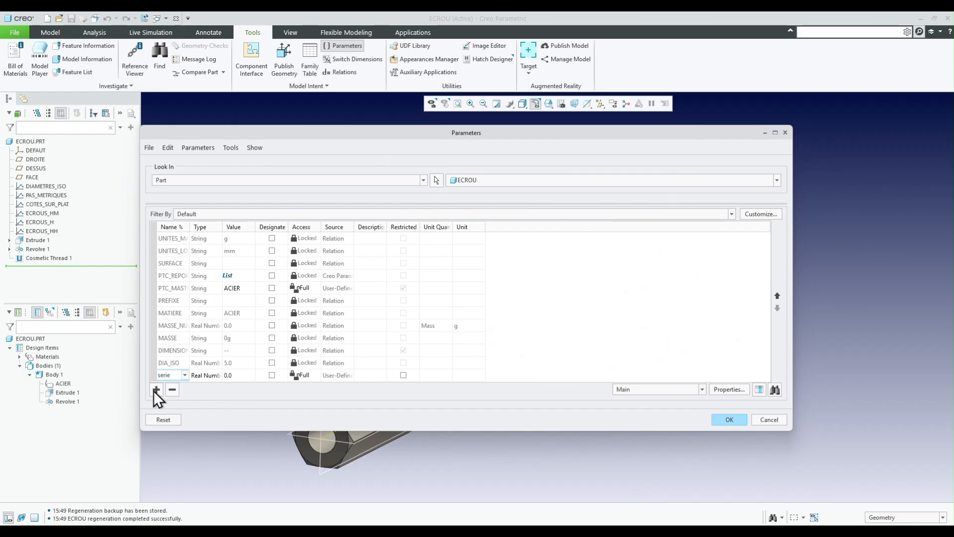
left_click(207, 377)
left_click(216, 377)
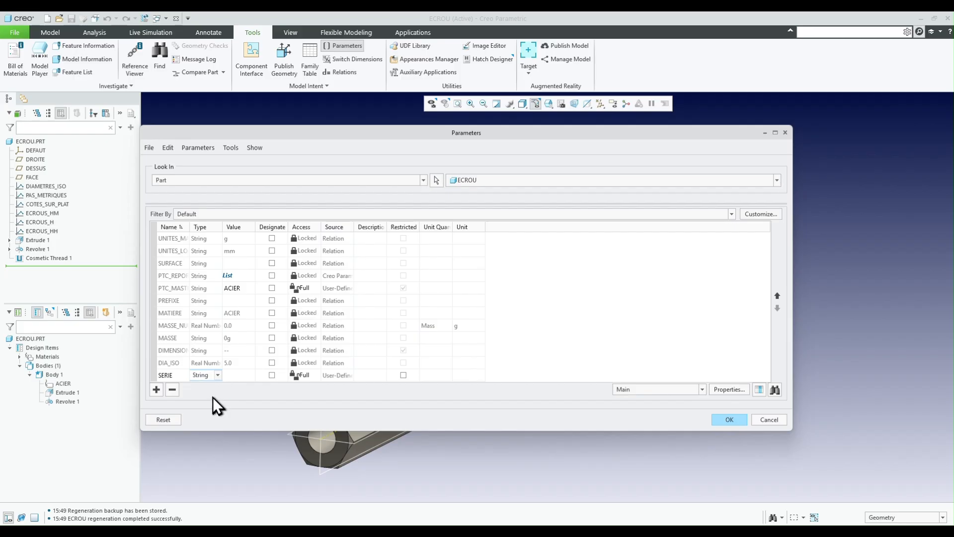
left_click(236, 374)
type("H")
key("Return")
left_click(730, 422)
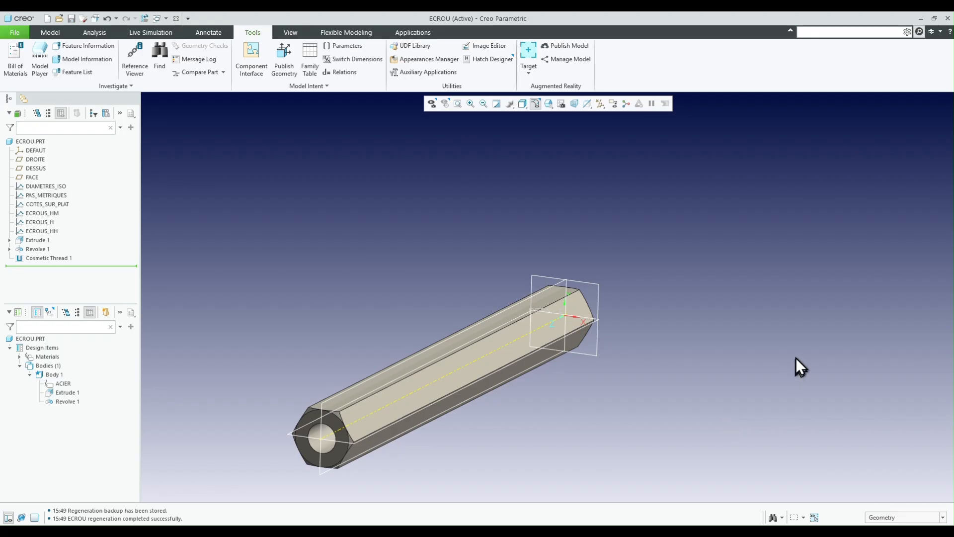
- Open the feature-level relations of Extrude 1 and show its dimension symbols
left_click(339, 72)
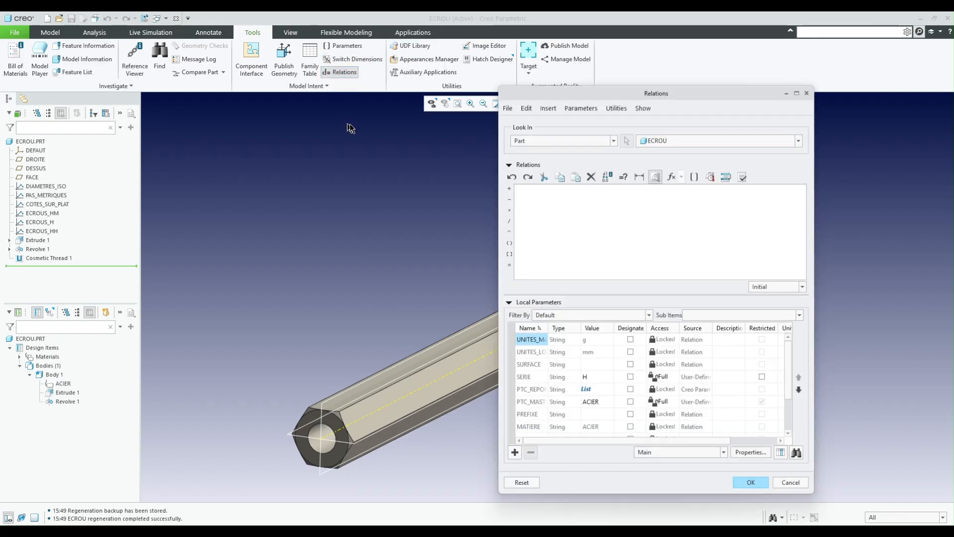
left_click(574, 142)
left_click(527, 177)
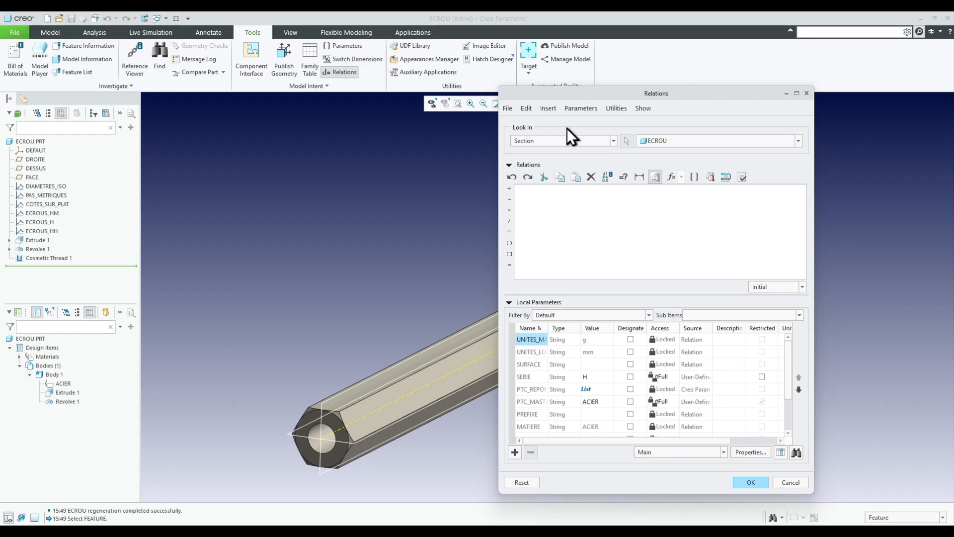
left_click(564, 141)
left_click(535, 160)
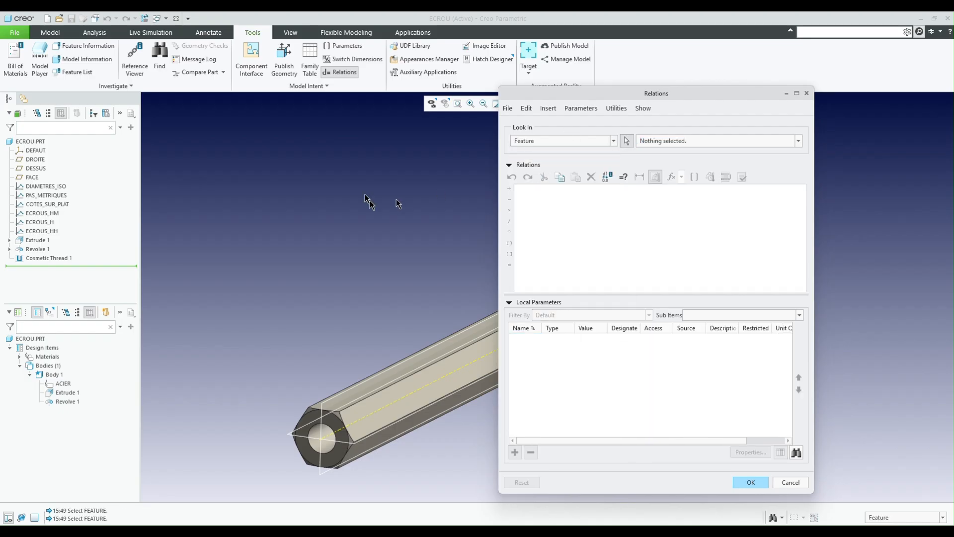
left_click(31, 240)
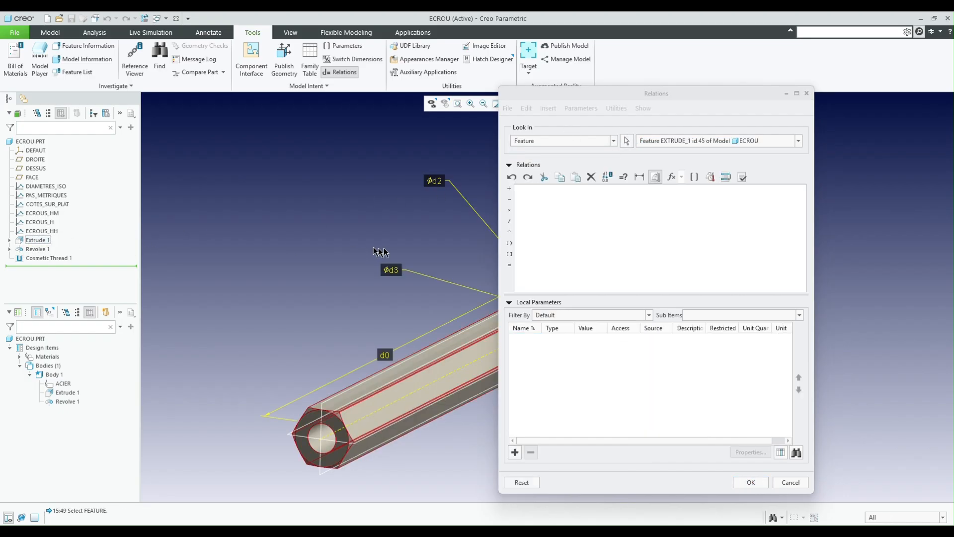
scroll(336, 351, "down", 3)
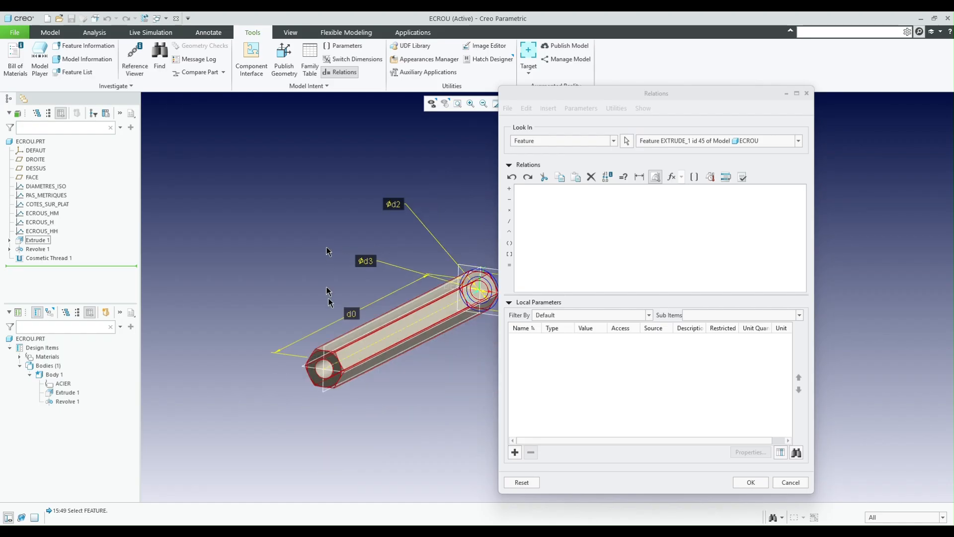
left_click(352, 314)
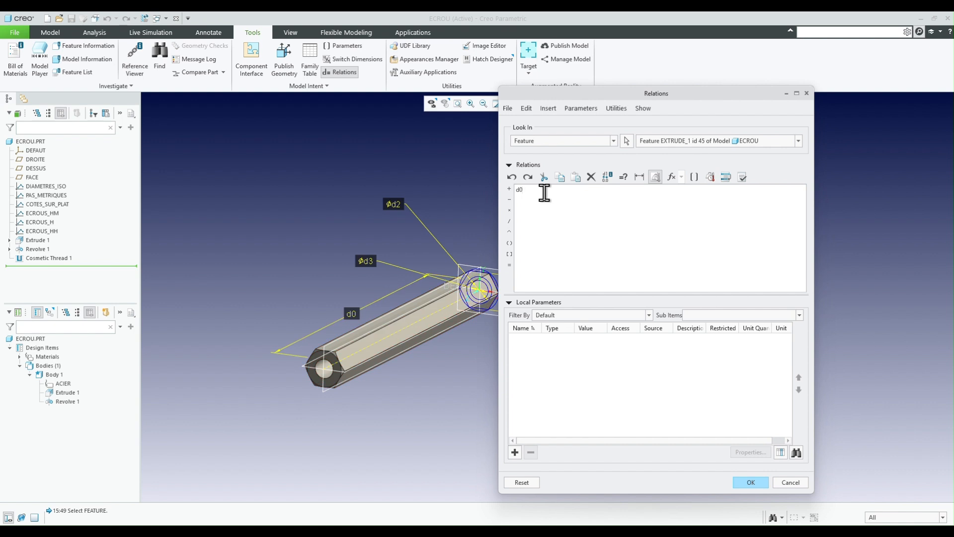
type("=")
key("BackSpace")
key("BackSpace")
key("BackSpace")
- Enter the Extrude 1 relation graph="ecrous_" + serie and verify it
type("graph=")
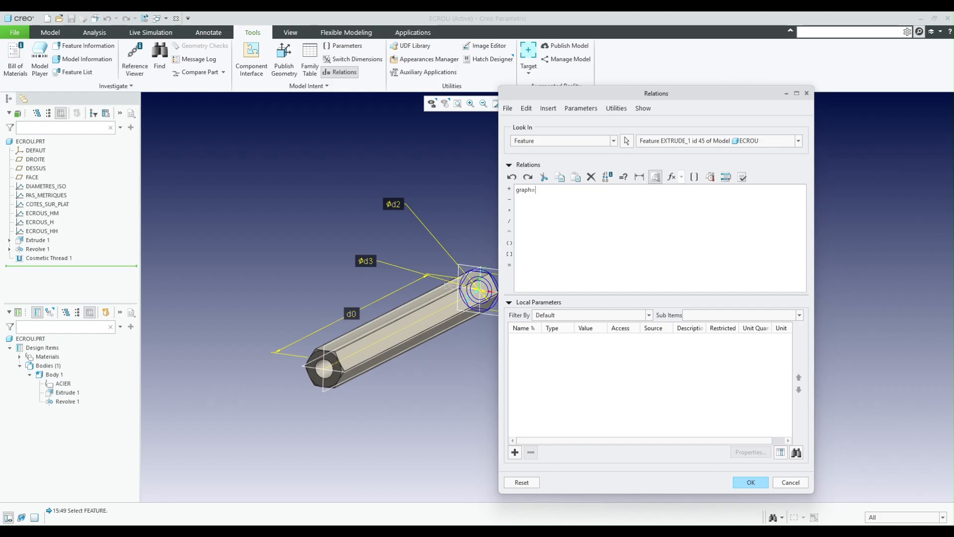
type("\"ecrou_")
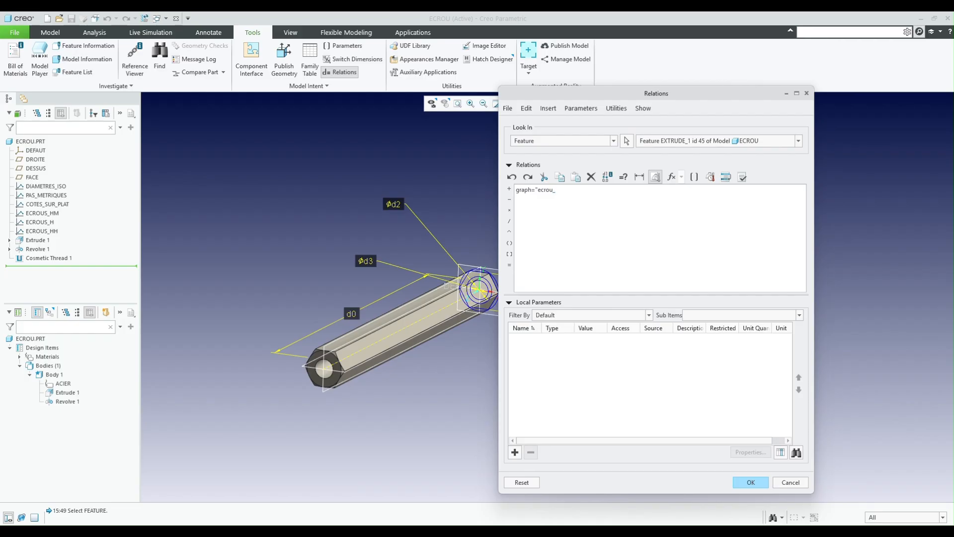
key("BackSpace")
type("s_\" + serie")
left_click(740, 178)
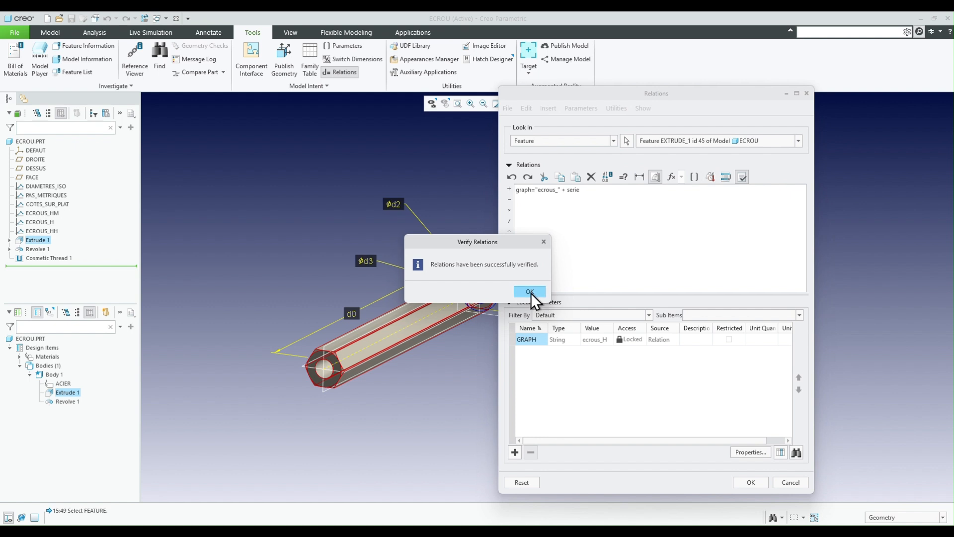
- Close the verification result and widen the local parameters' Value column to read the GRAPH string
left_click(530, 292)
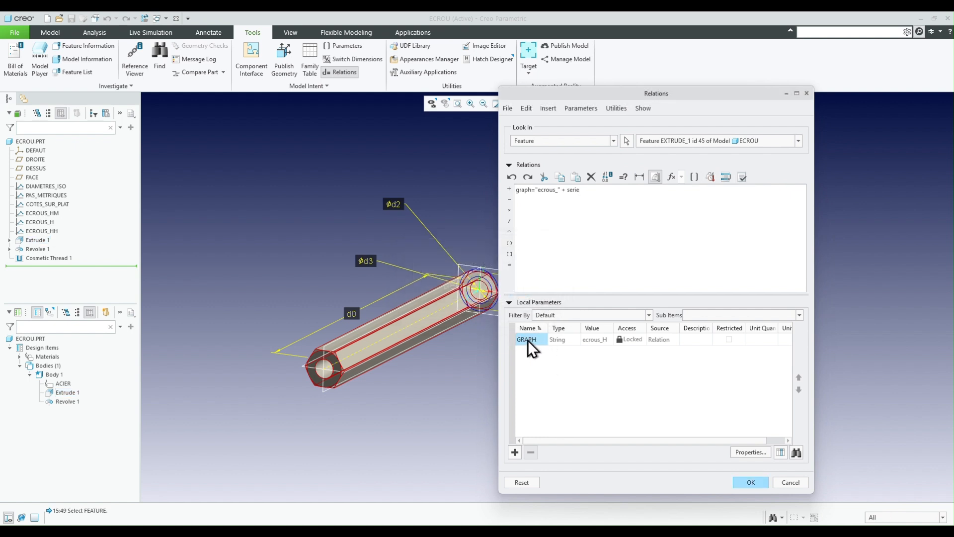
left_click_drag(614, 328, 644, 327)
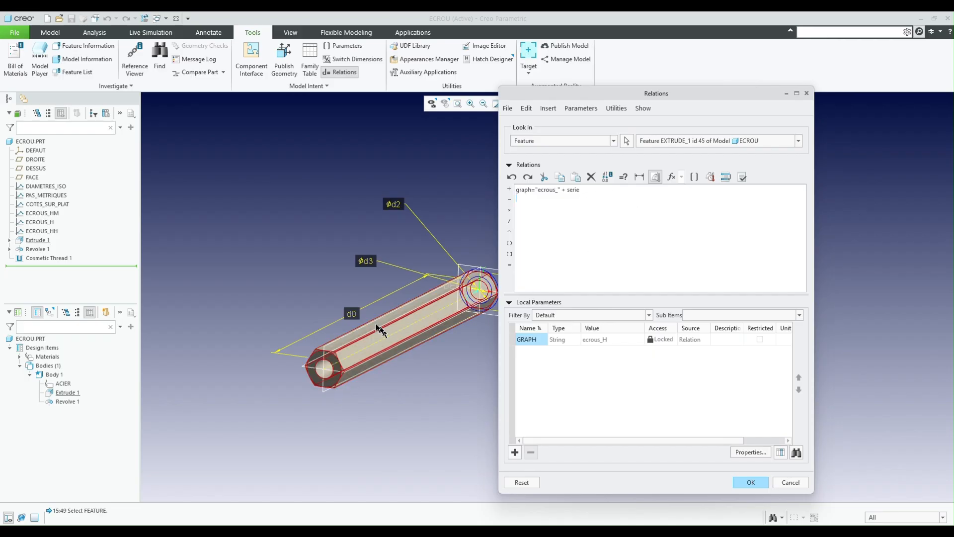
- Begin a second Extrude 1 relation for the length dimension d0 with d0=evalgraph(graph, as its opening
left_click(352, 313)
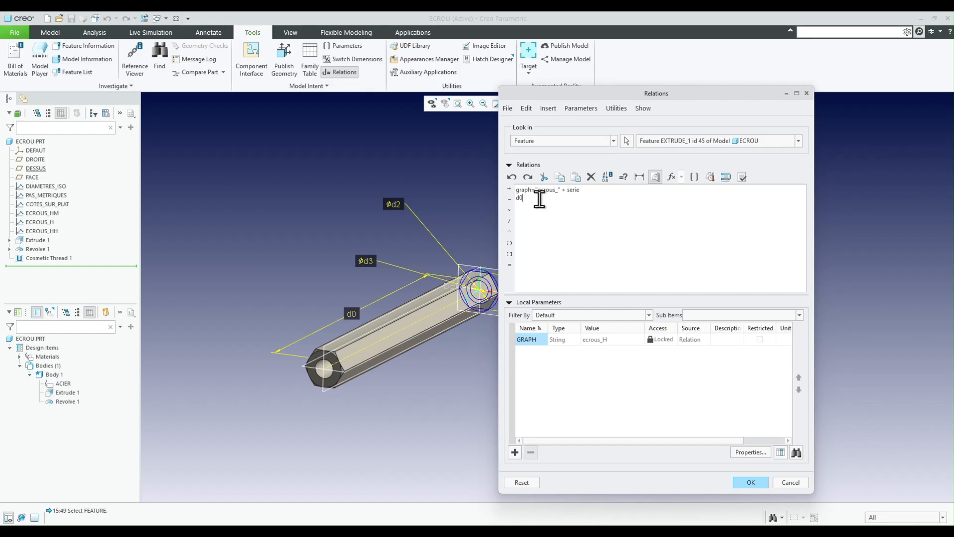
type("=evalgraph")
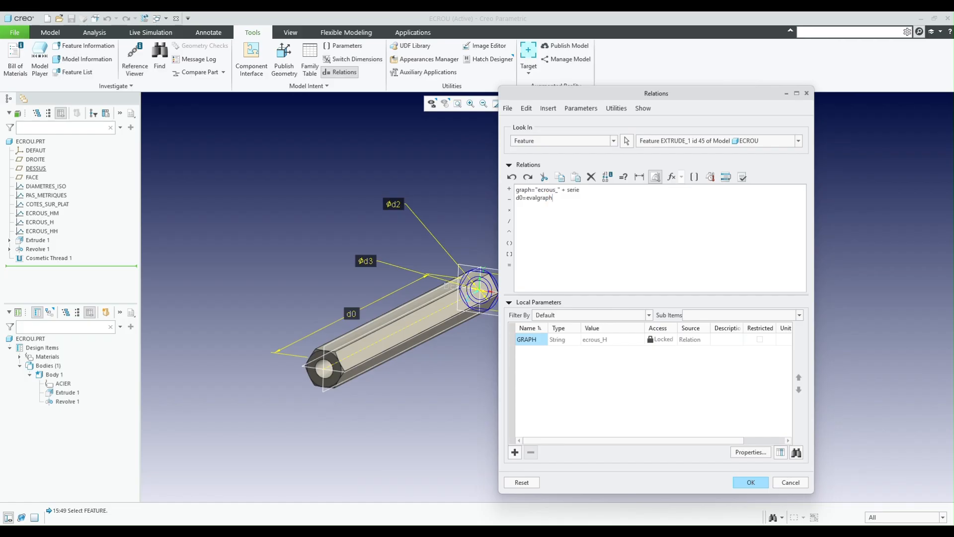
type("(graph")
- Show the cosmetic thread's dimension symbols and insert its diameter d7 as the second evalgraph argument
scroll(269, 304, "up", 2)
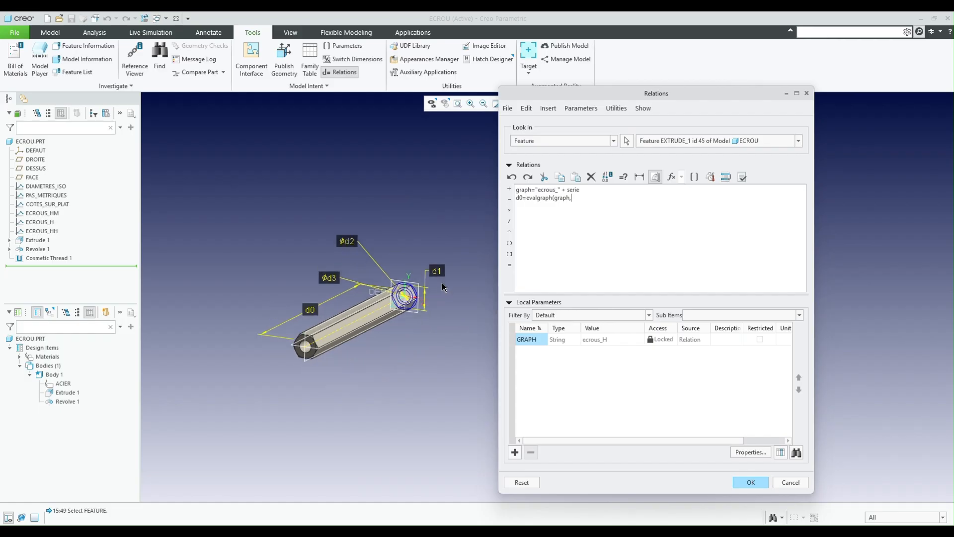
scroll(434, 282, "down", 2)
scroll(400, 300, "down", 5)
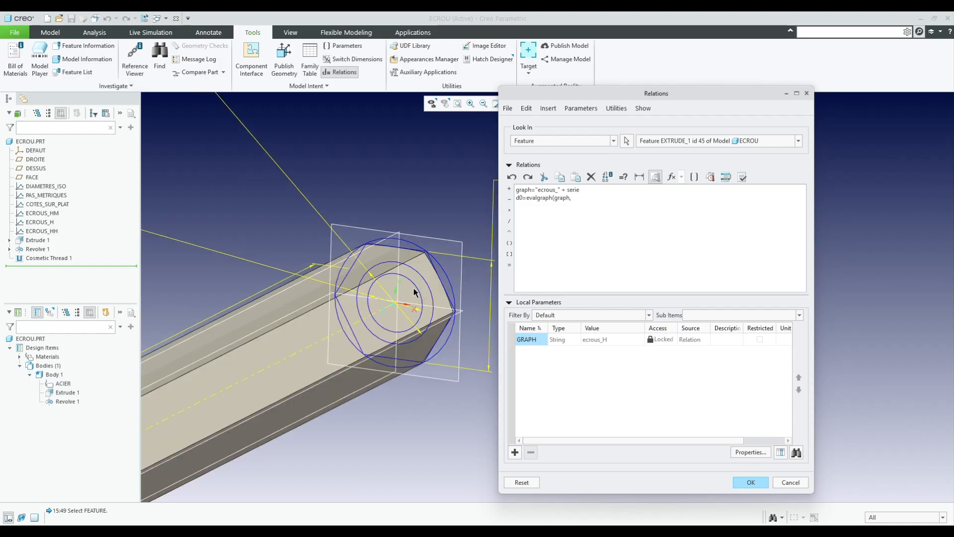
scroll(415, 291, "down", 2)
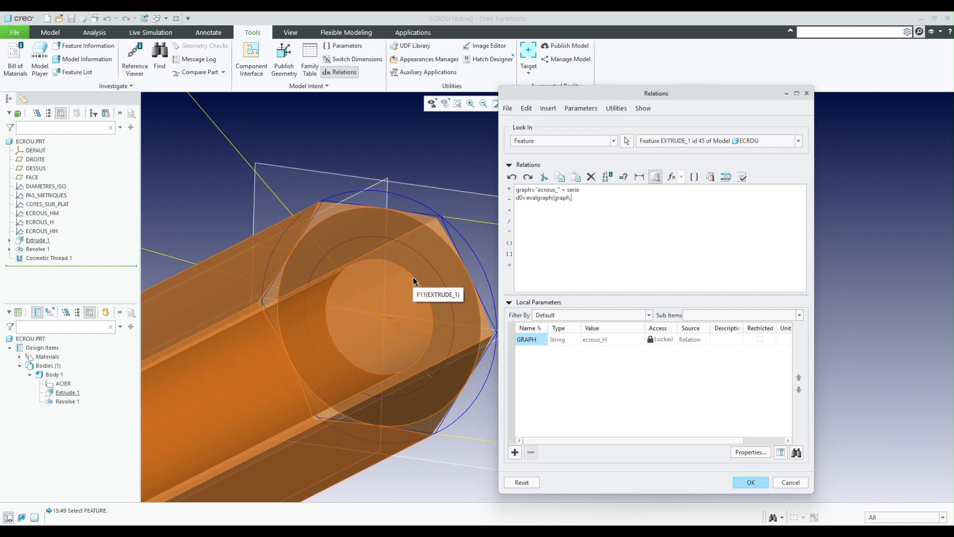
left_click(413, 277)
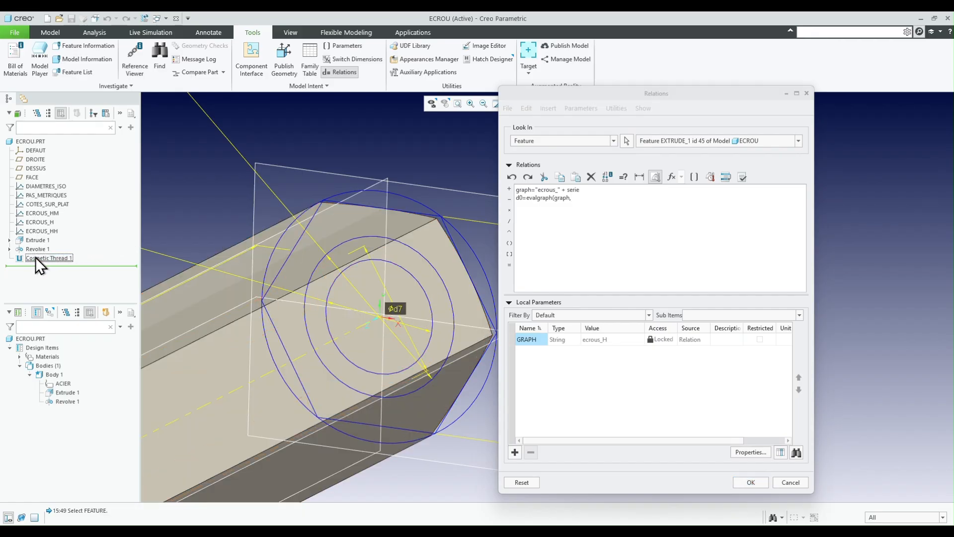
left_click(397, 309)
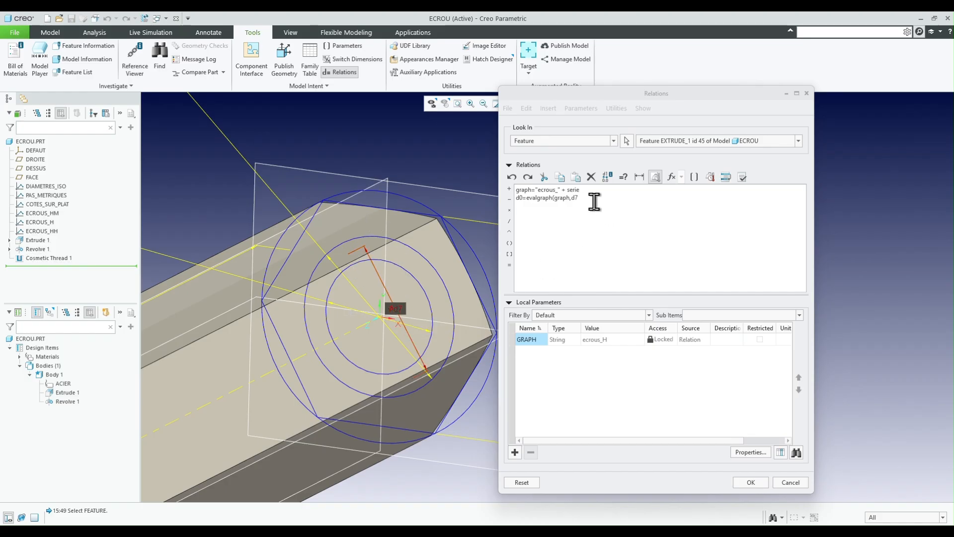
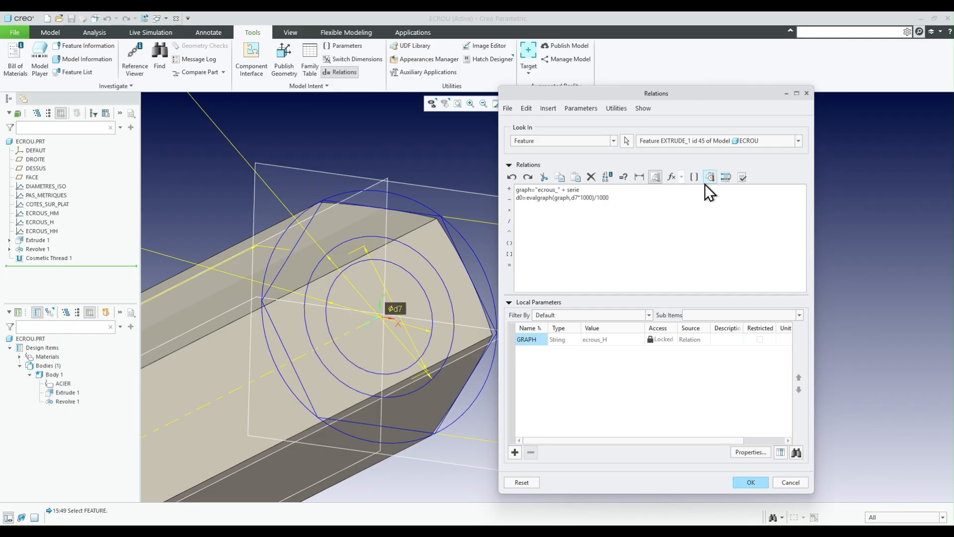
- Verify the Extrude 1 relation d0=evalgraph(graph,d7*1000)/1000 and apply the relations to the nut
left_click(743, 177)
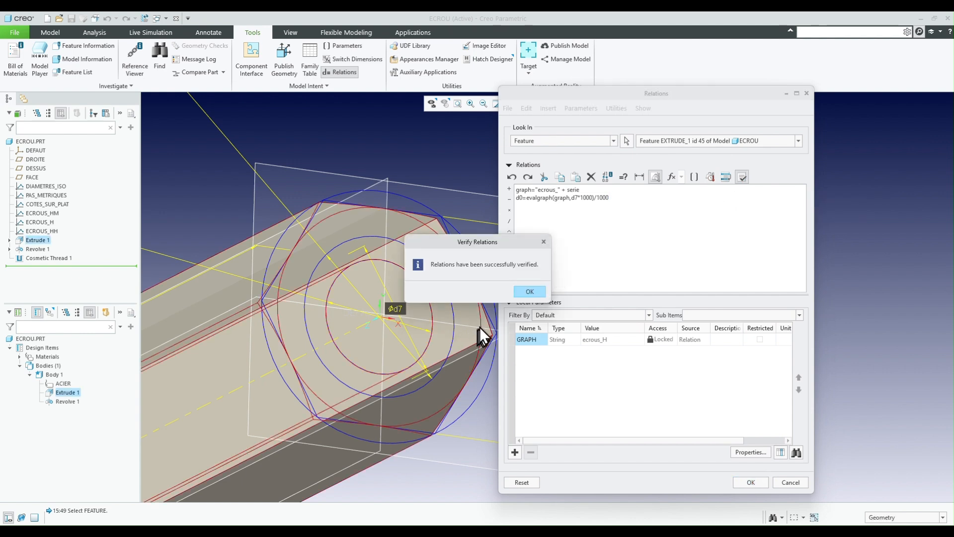
left_click(517, 296)
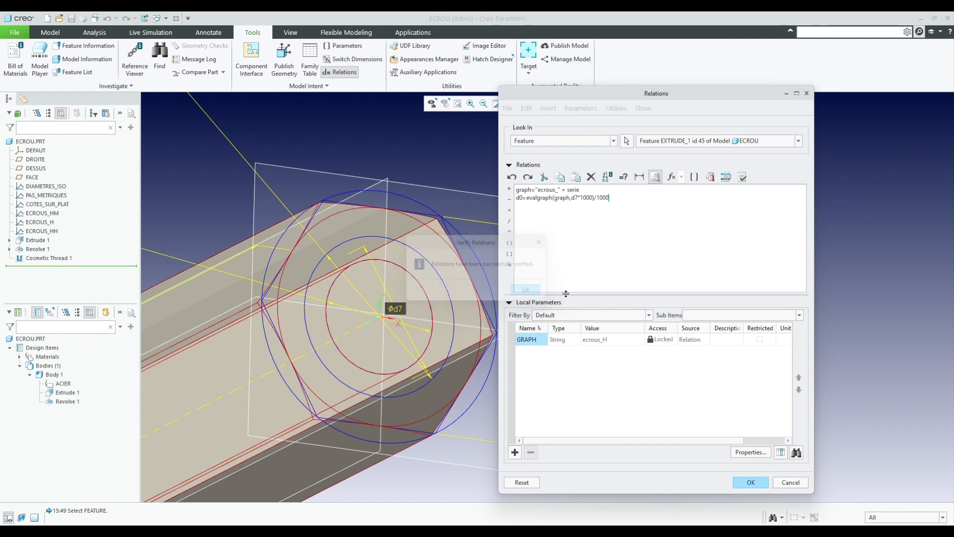
left_click(750, 482)
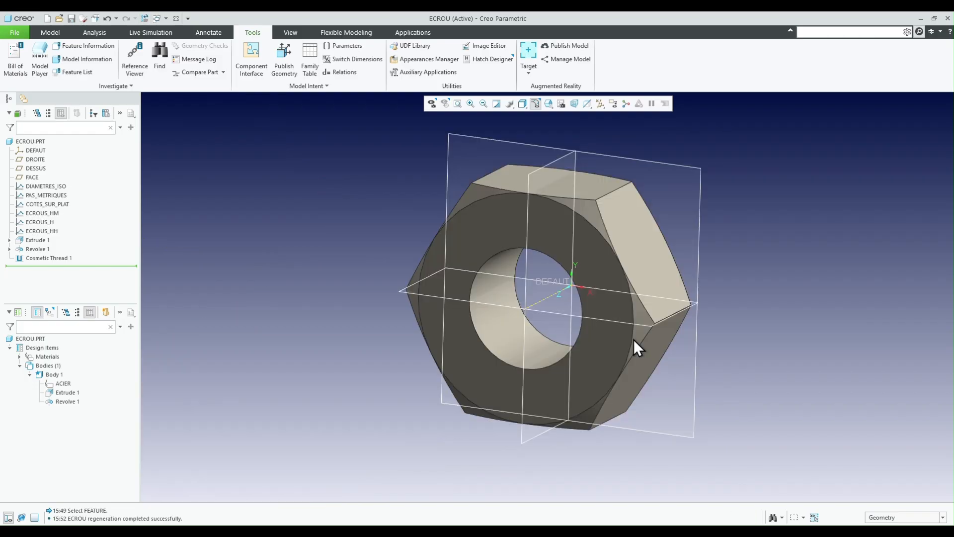
- Display Extrude 1's dimensions and enlarge its nominal-diameter construction circle to about 7 mm, regenerating the nut
middle_click_drag(612, 322, 603, 265)
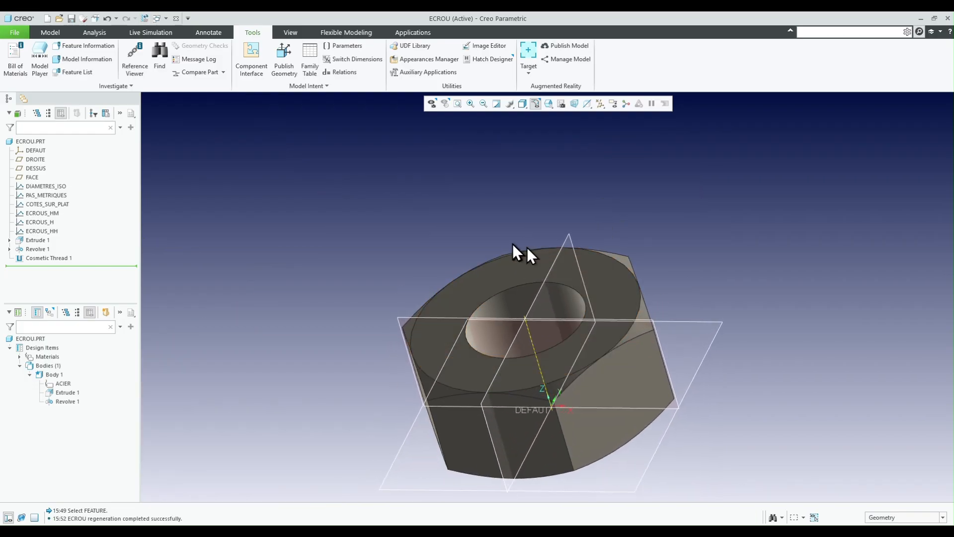
scroll(514, 250, "up", 2)
middle_click_drag(533, 296, 529, 360)
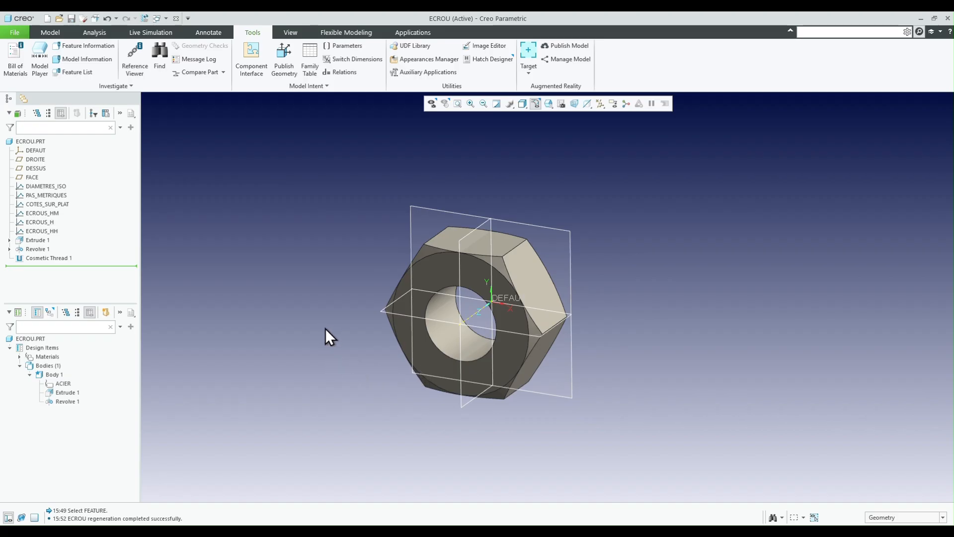
double_click(439, 282)
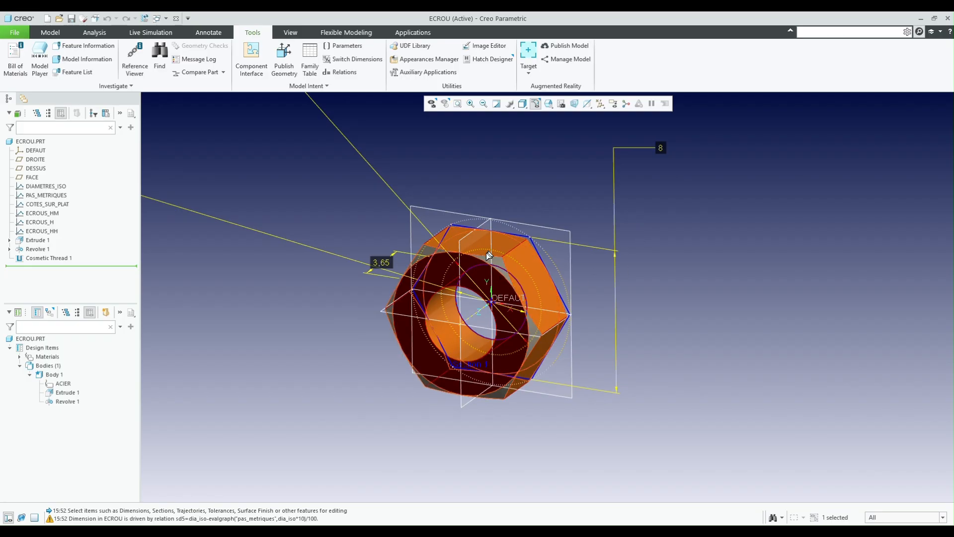
mouse_move(481, 252)
left_mouse_down()
mouse_move(496, 215)
mouse_move(492, 239)
left_mouse_up()
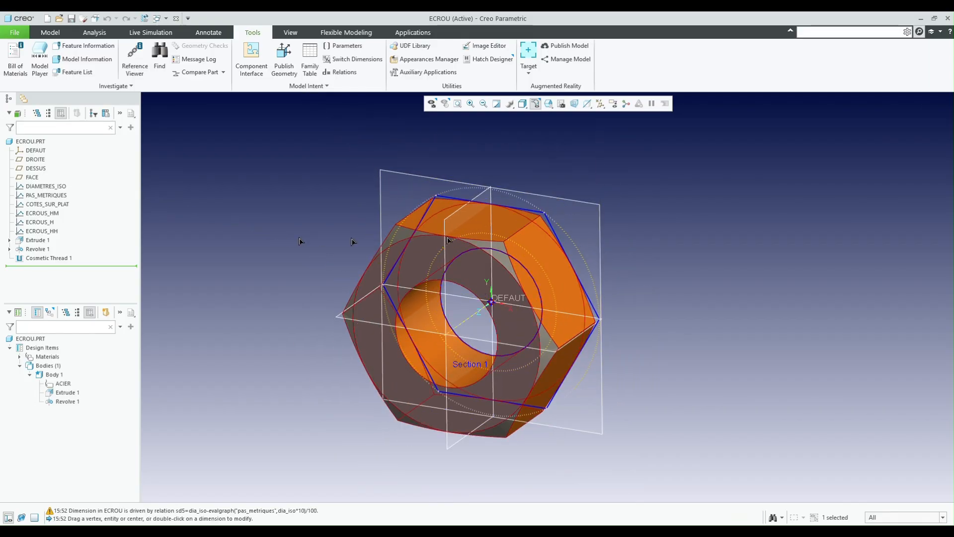
left_click(358, 211)
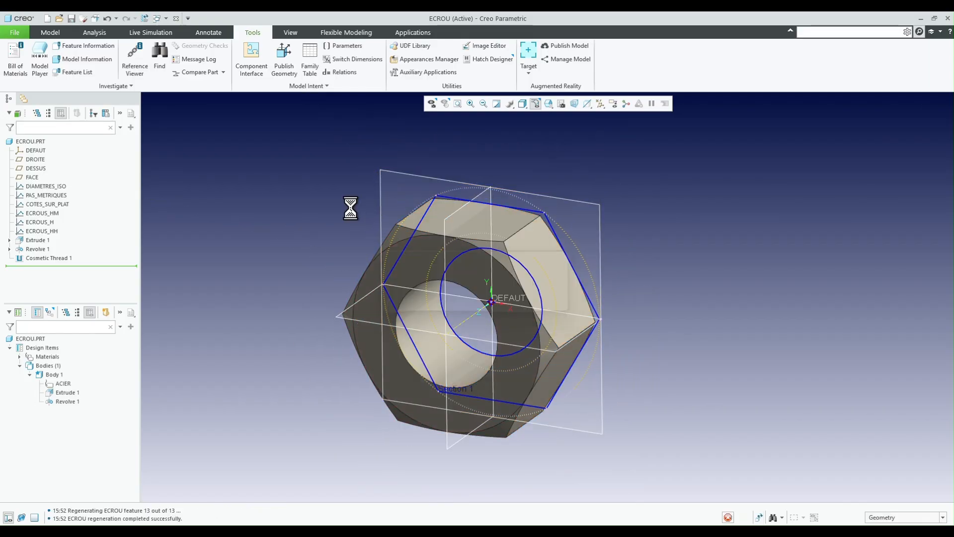
- Turn on annotation display and show the cosmetic thread's diameter dimension d7 as a model annotation
left_click(613, 103)
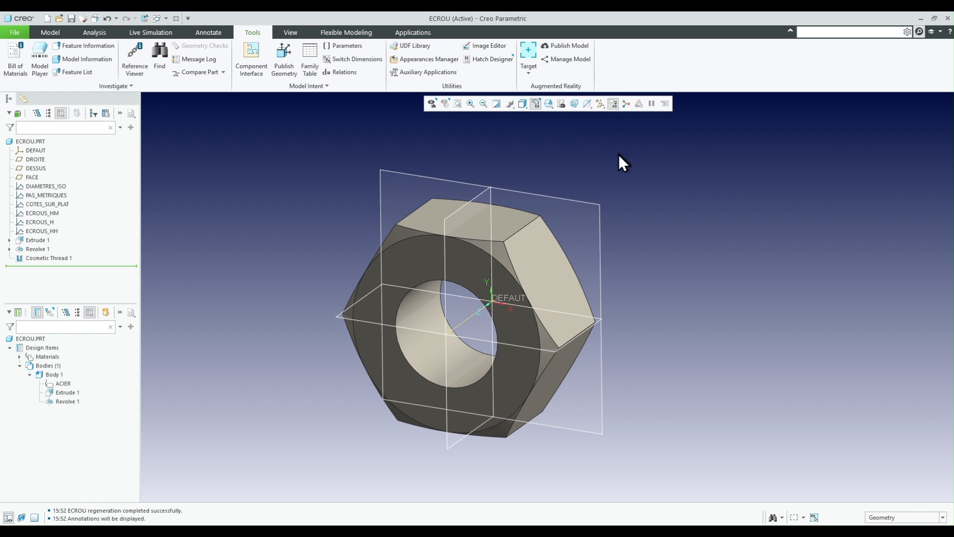
left_click(32, 258)
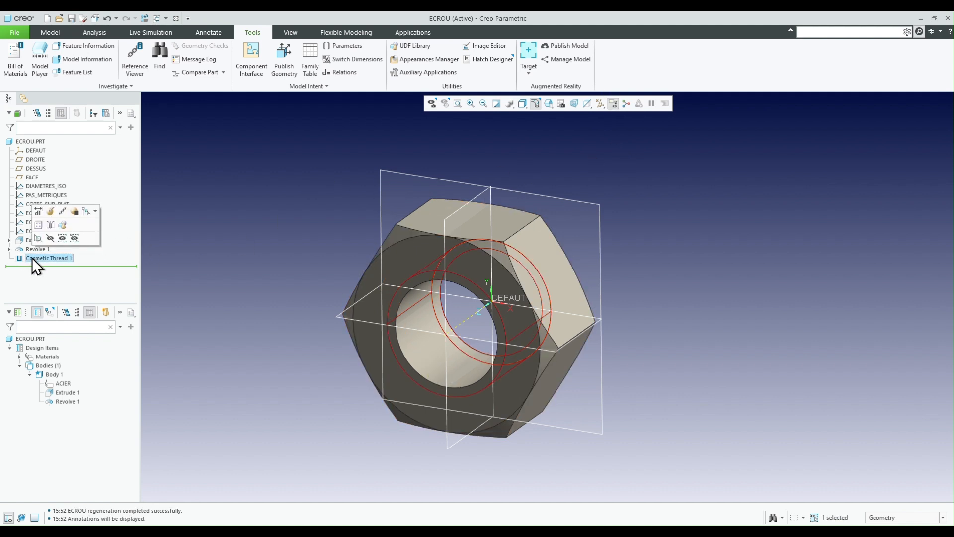
right_click(32, 258)
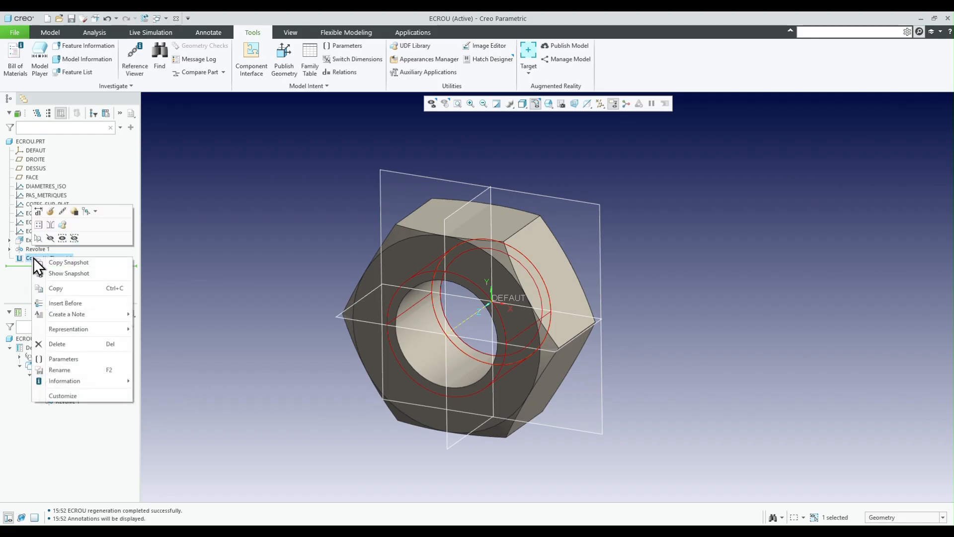
left_click(166, 270)
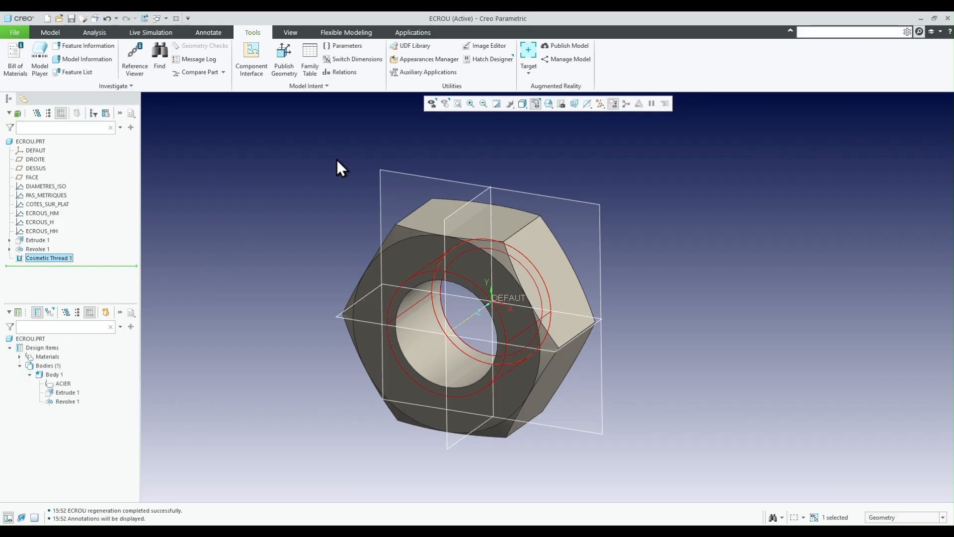
left_click(208, 32)
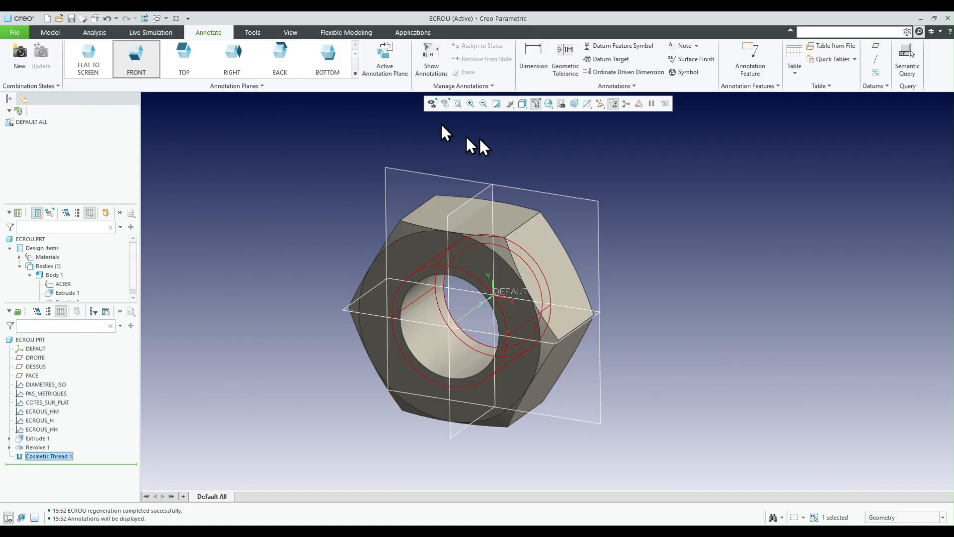
left_click(427, 56)
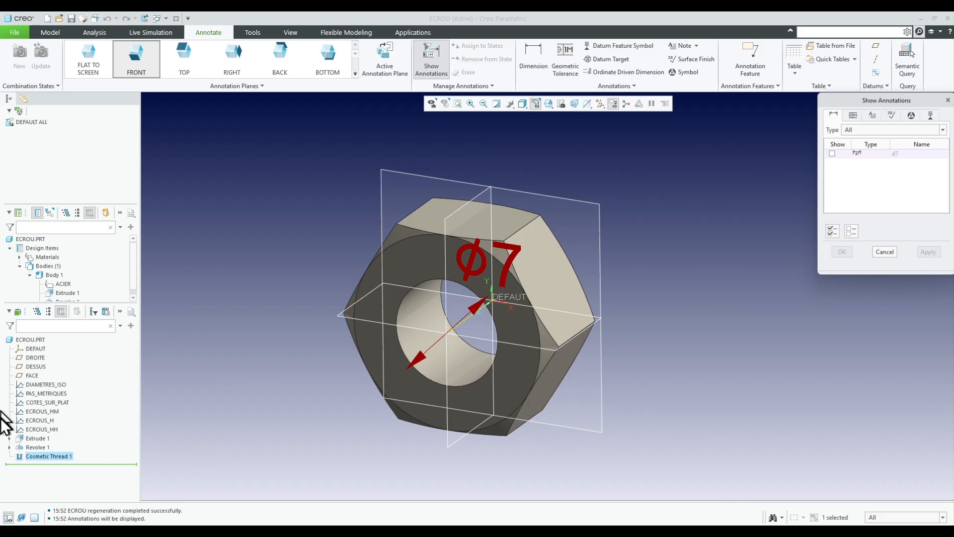
left_click(35, 453)
left_click(34, 456)
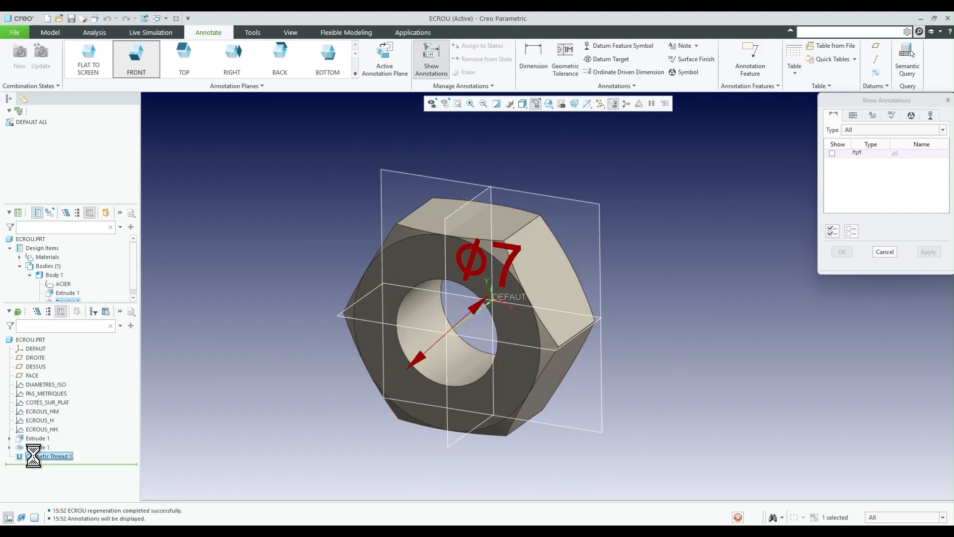
scroll(538, 342, "up", 2)
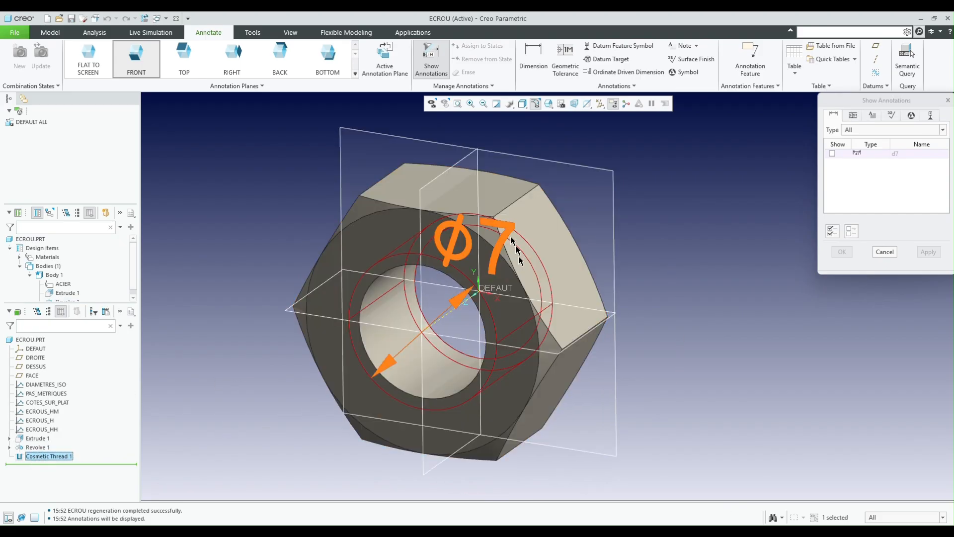
left_click(504, 232)
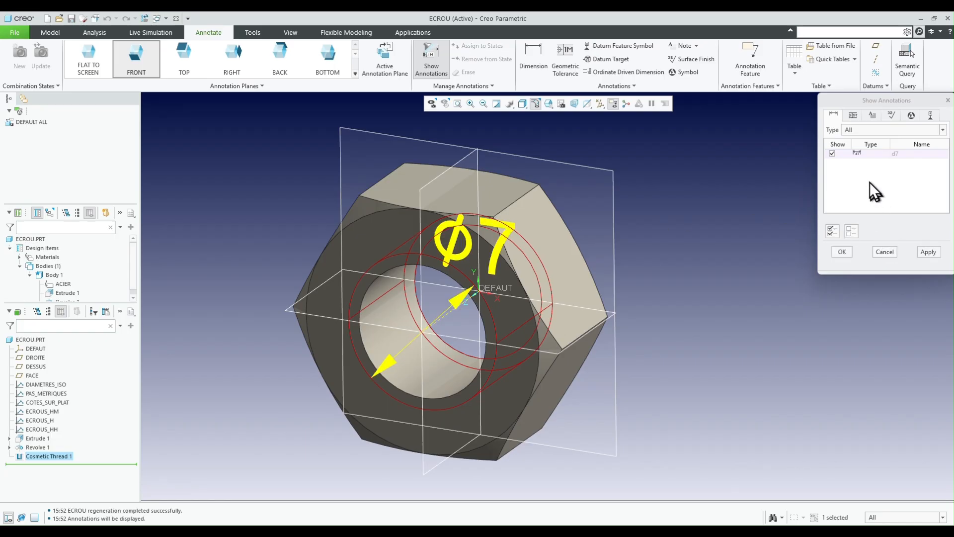
left_click(842, 252)
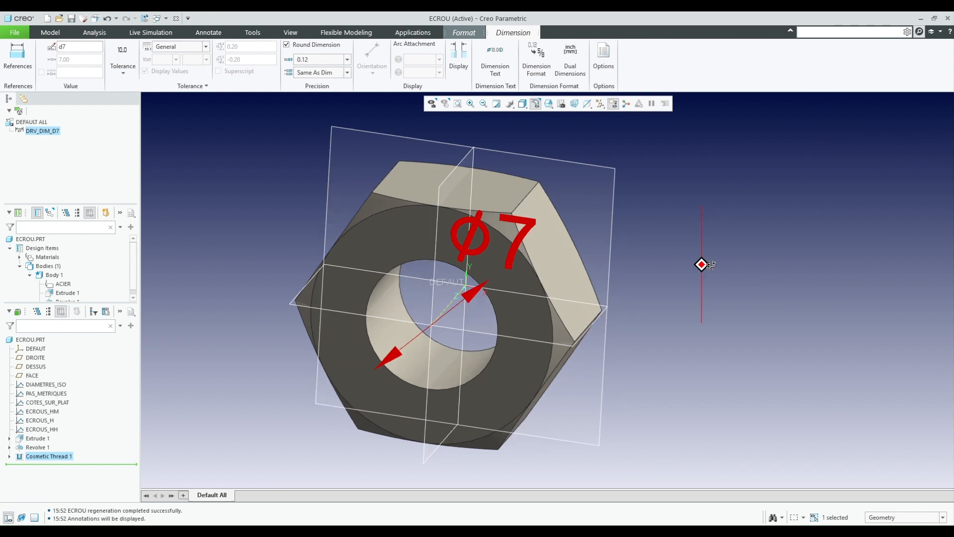
- Move the cosmetic thread's diameter annotation off the nut into the empty space beside it
left_click(707, 254)
scroll(665, 261, "down", 2)
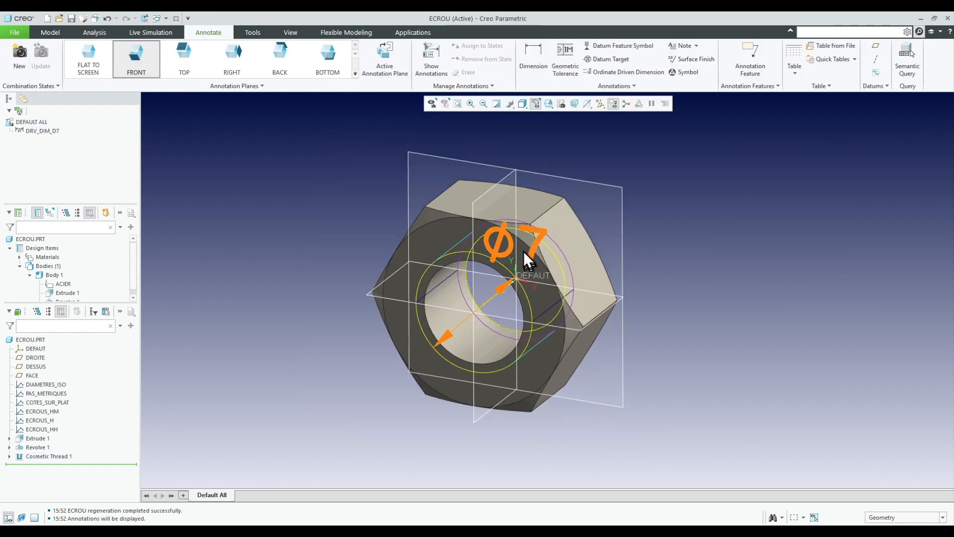
left_click(541, 235)
mouse_move(541, 235)
left_mouse_down()
mouse_move(666, 216)
mouse_move(708, 192)
mouse_move(663, 198)
mouse_move(646, 213)
mouse_move(647, 229)
left_mouse_up()
left_click(704, 219)
scroll(542, 350, "down", 2)
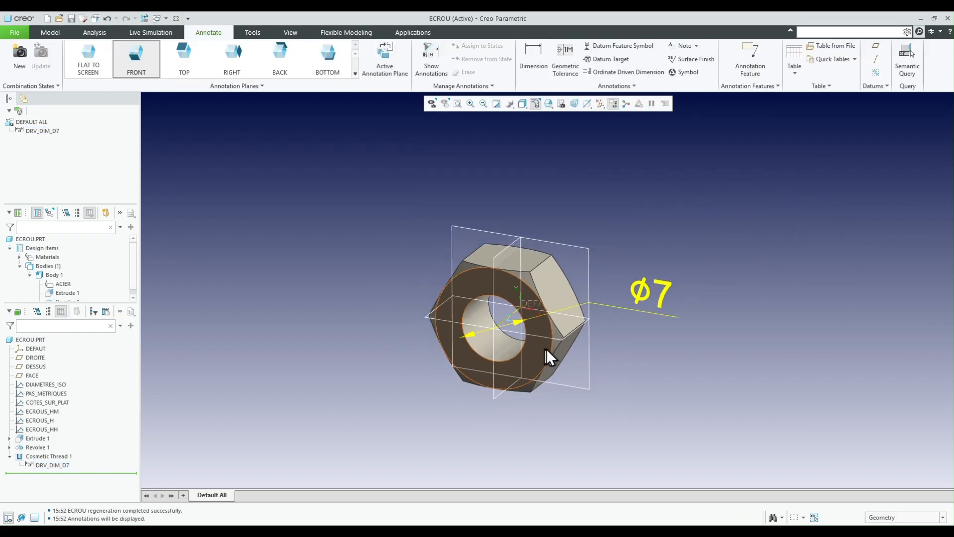
- Test the height relation by enlarging Extrude 1's nominal-diameter construction circle to about 10 mm and regenerating the nut
middle_click_drag(549, 339, 542, 347)
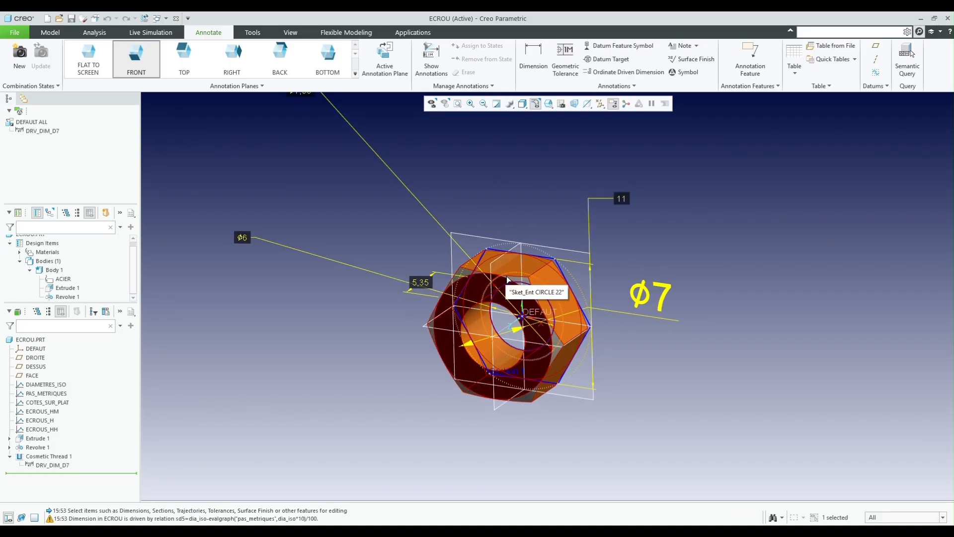
double_click(507, 273)
left_click_drag(508, 273, 543, 260)
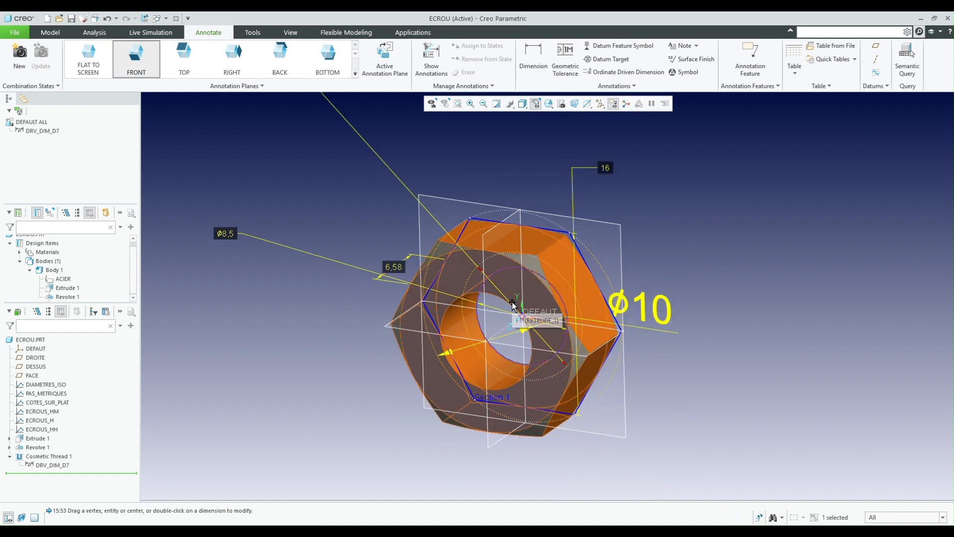
mouse_move(511, 260)
left_mouse_down()
mouse_move(508, 321)
mouse_move(509, 304)
mouse_move(681, 254)
mouse_move(706, 268)
left_mouse_up()
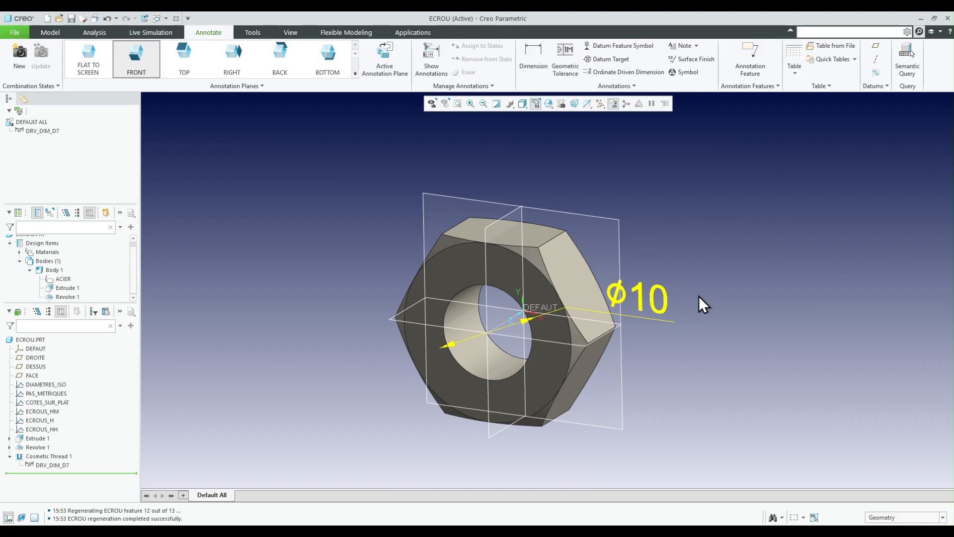
- Save the nut part and switch to the Excel workbook Vis Ecrous Pas Metriques.xlsx
key("ctrl+s")
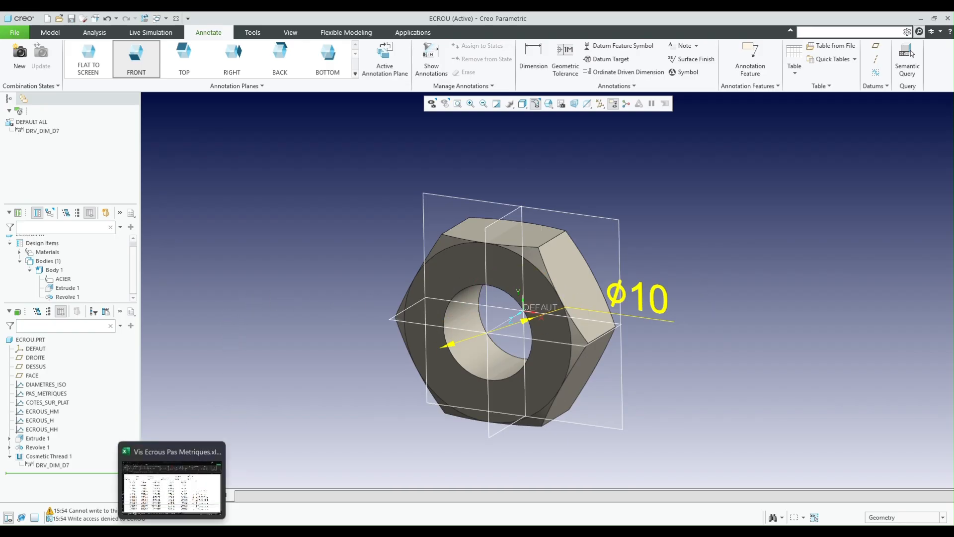
left_click(199, 509)
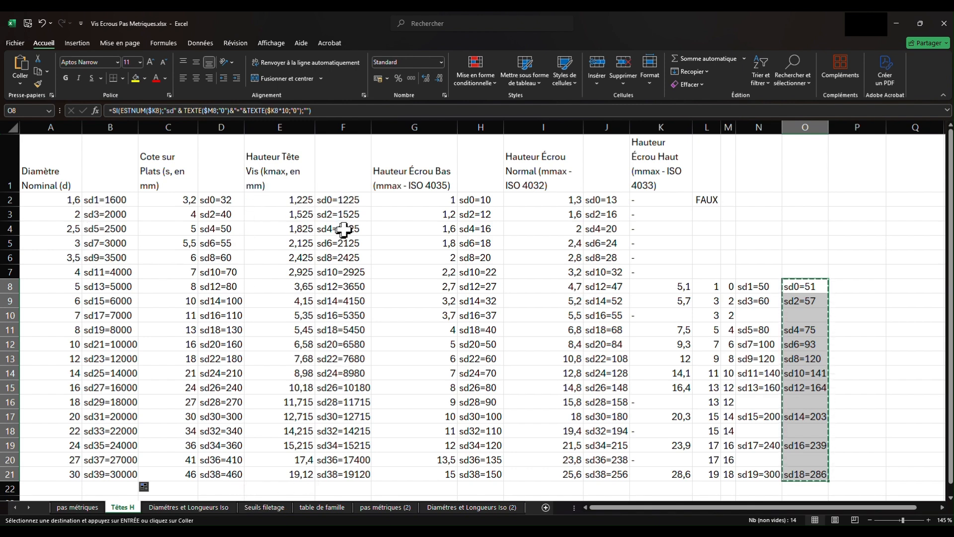
left_click(216, 201)
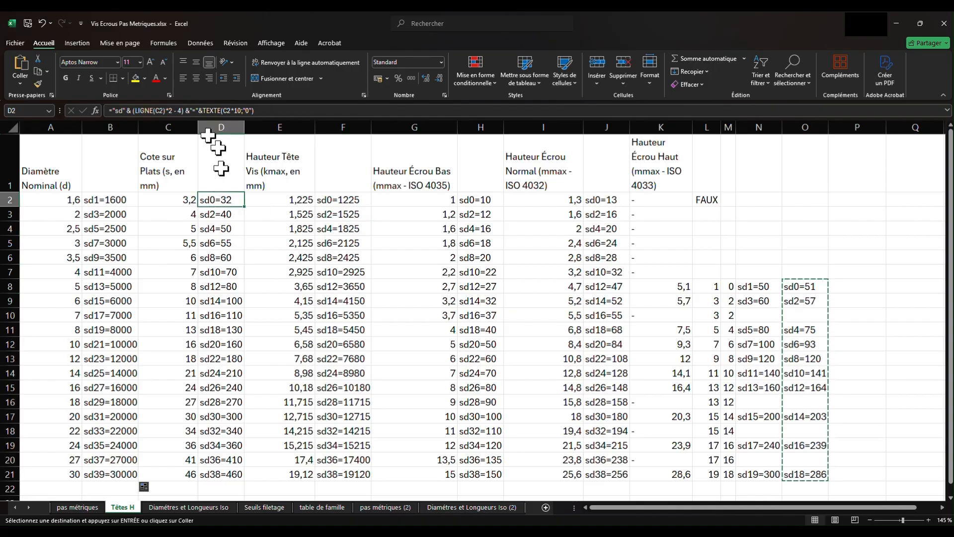
left_click(241, 113)
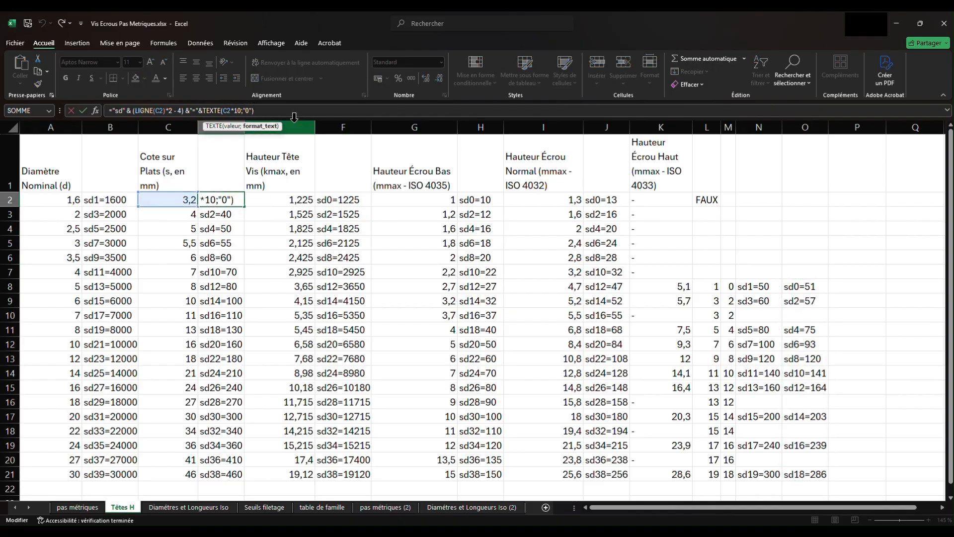
key("Left")
type("00")
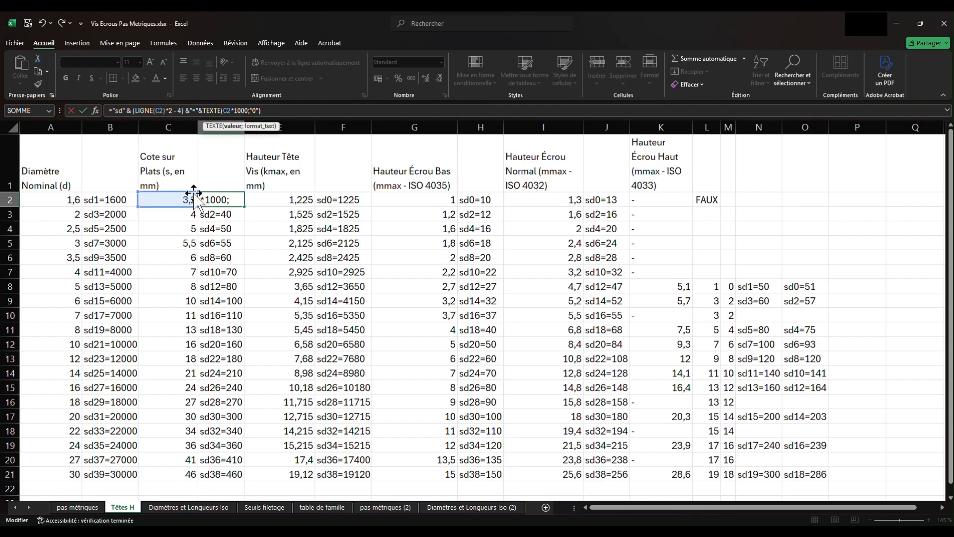
key("Return")
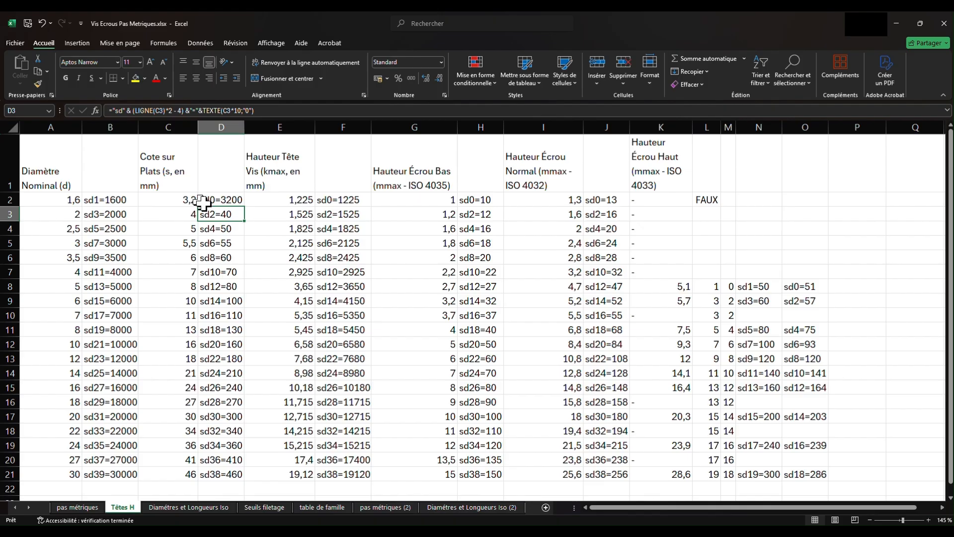
left_click(224, 200)
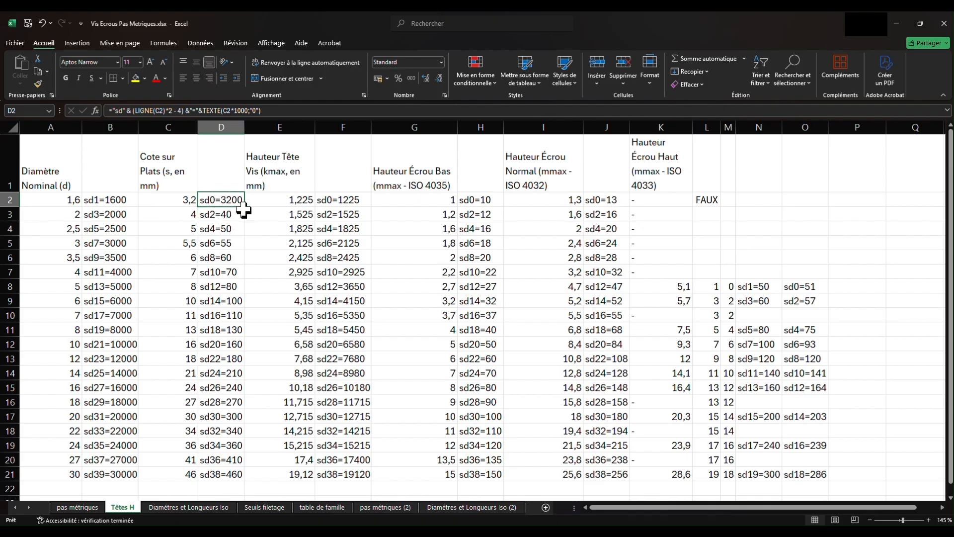
key("ctrl+z")
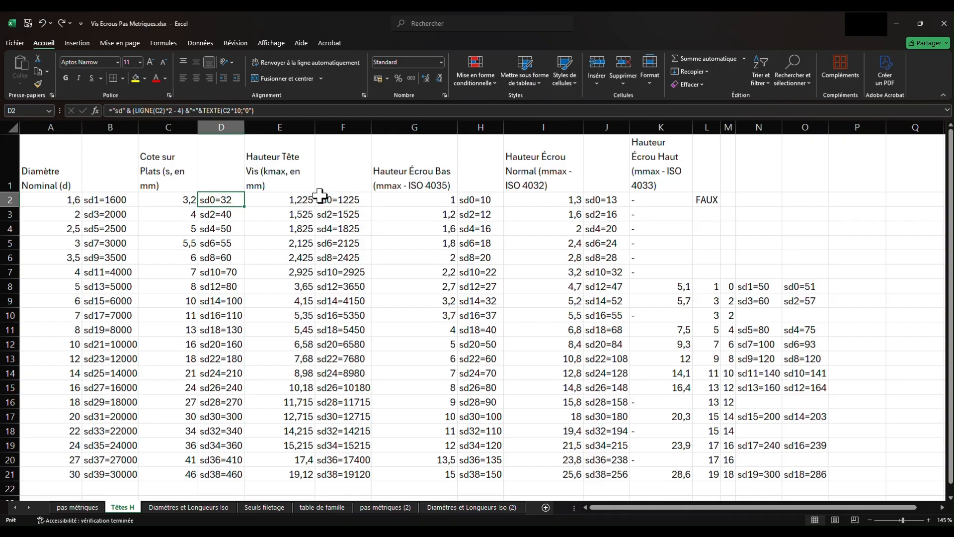
- Change the multiplier in H2's low-nut height formula to 1000 and fill the formula down to H21
left_click(475, 199)
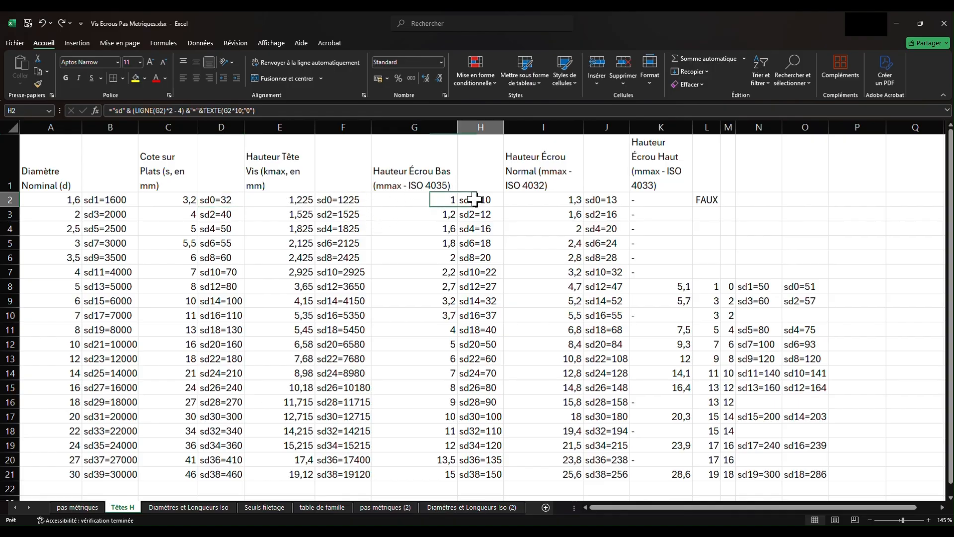
left_click(243, 110)
type("00")
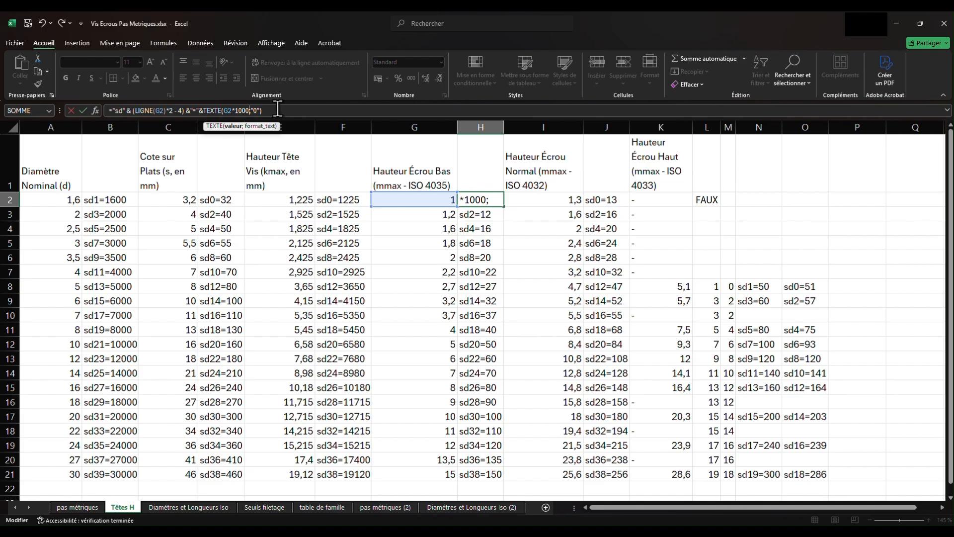
key("Return")
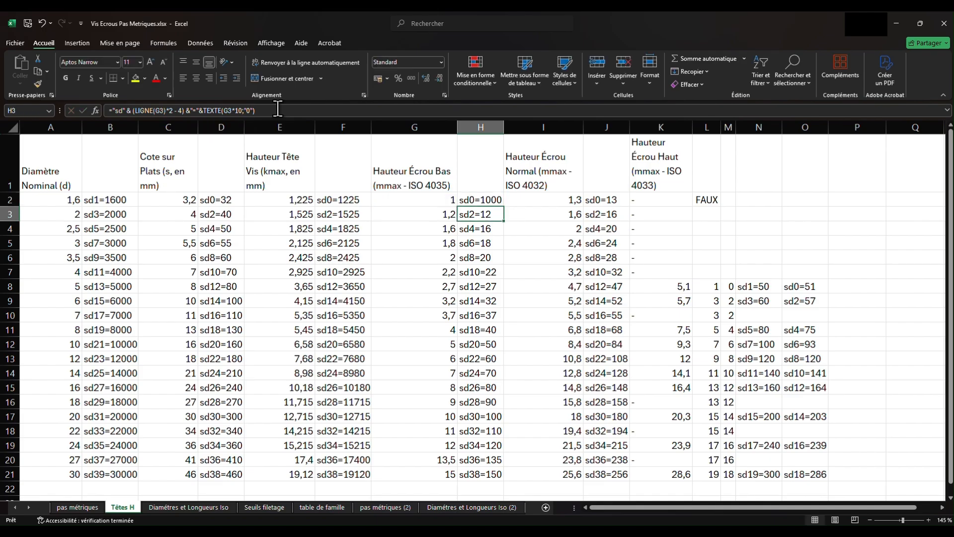
left_click(485, 200)
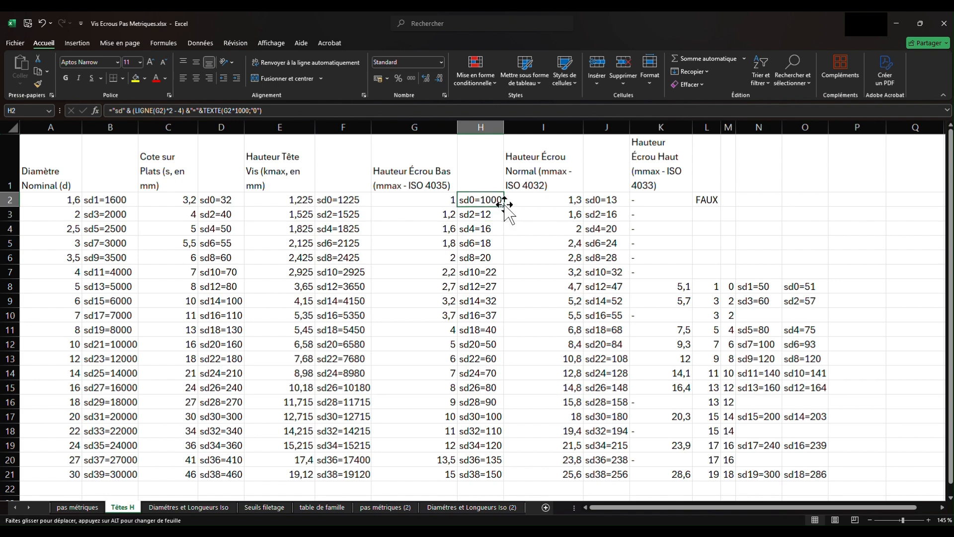
left_click_drag(504, 217, 509, 477)
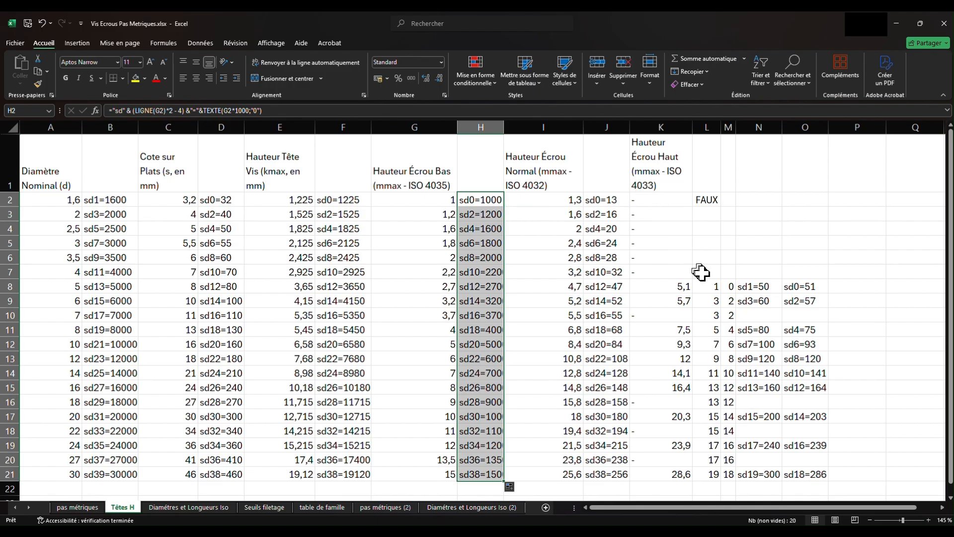
- Change the diameter multiplier in N8's formula to 1000 and fill the formula down to N21
left_click(760, 287)
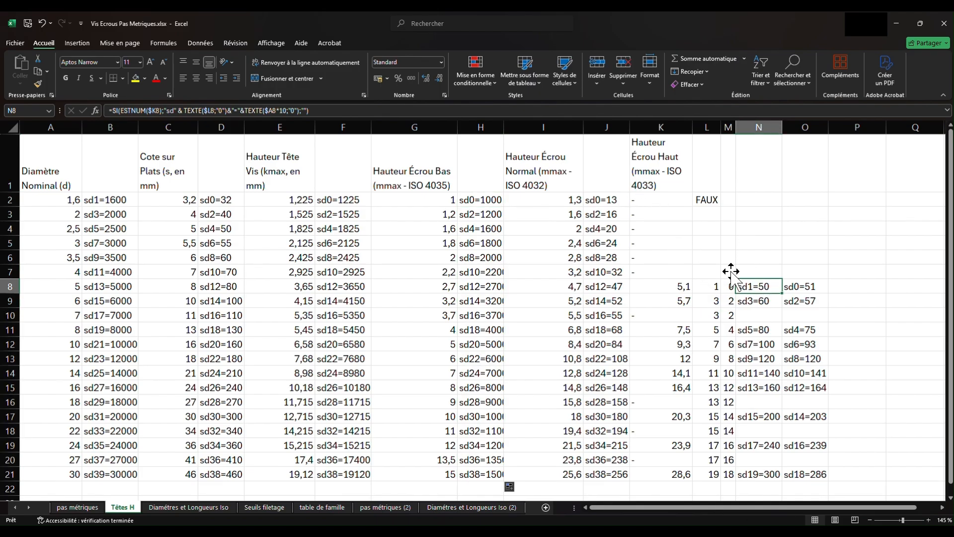
left_click(285, 110)
type("0")
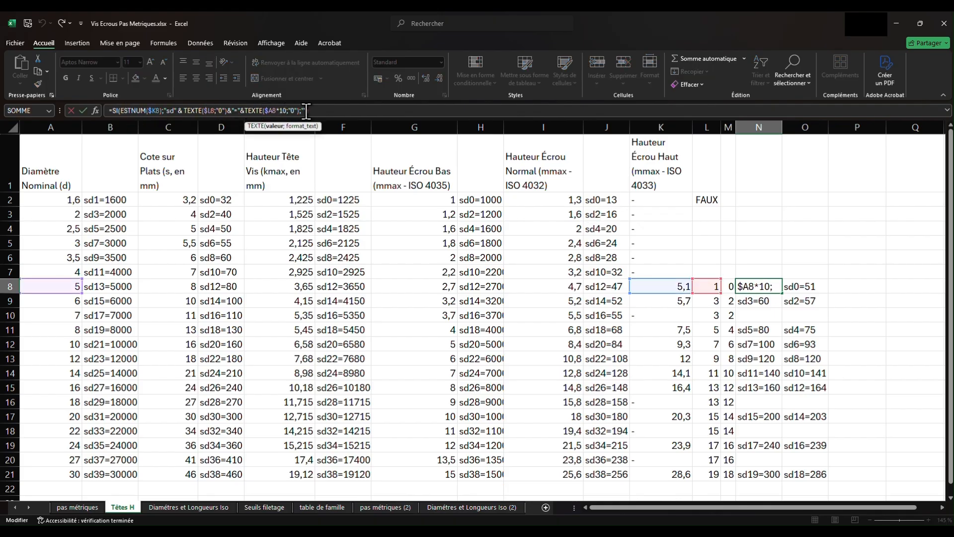
type("00")
key("Return")
left_click(748, 284)
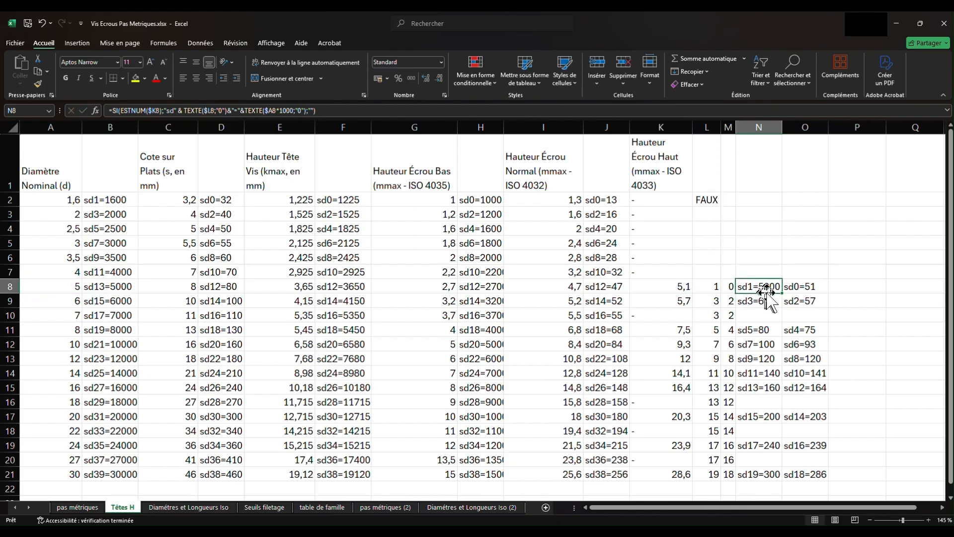
left_click_drag(782, 293, 788, 478)
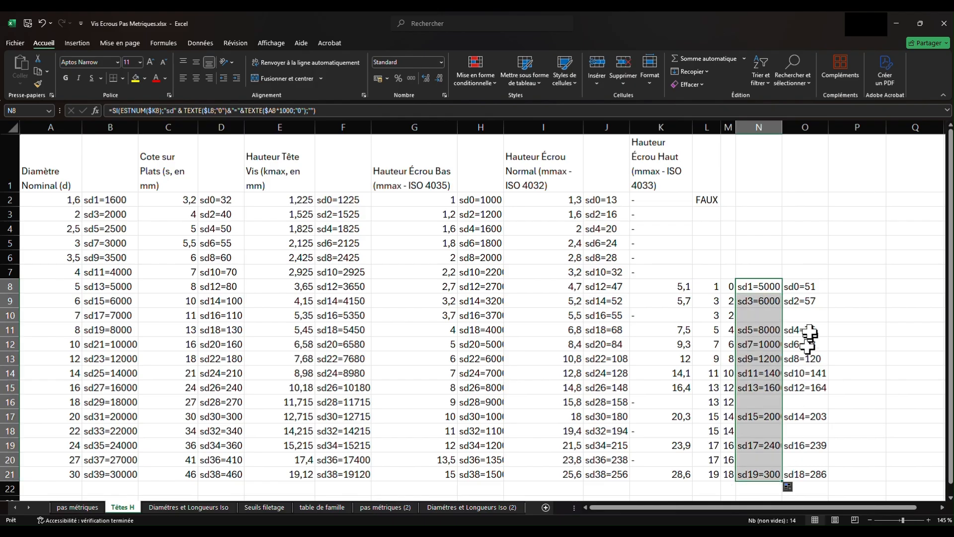
- Change the high-nut height multiplier in O8's formula to 1000 and fill the formula down to O21
left_click(808, 287)
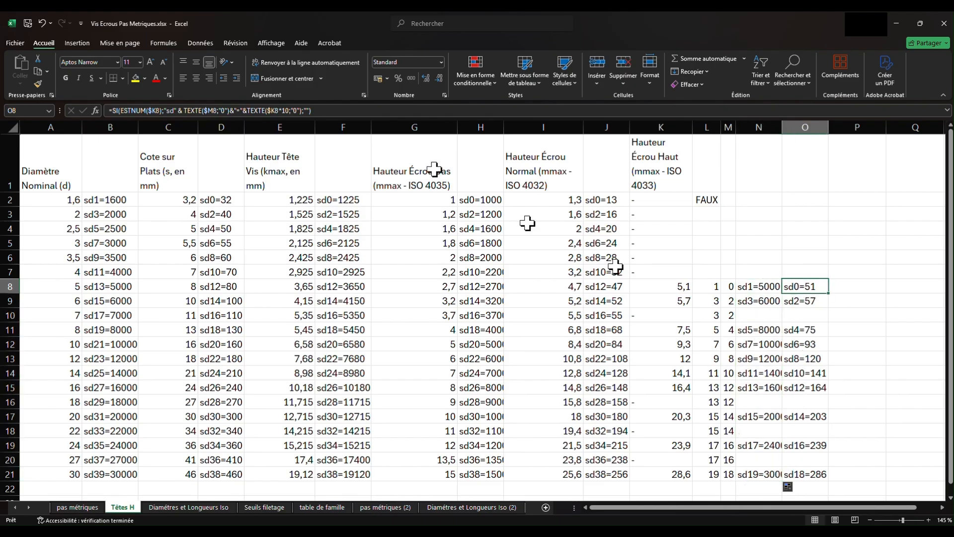
left_click(290, 111)
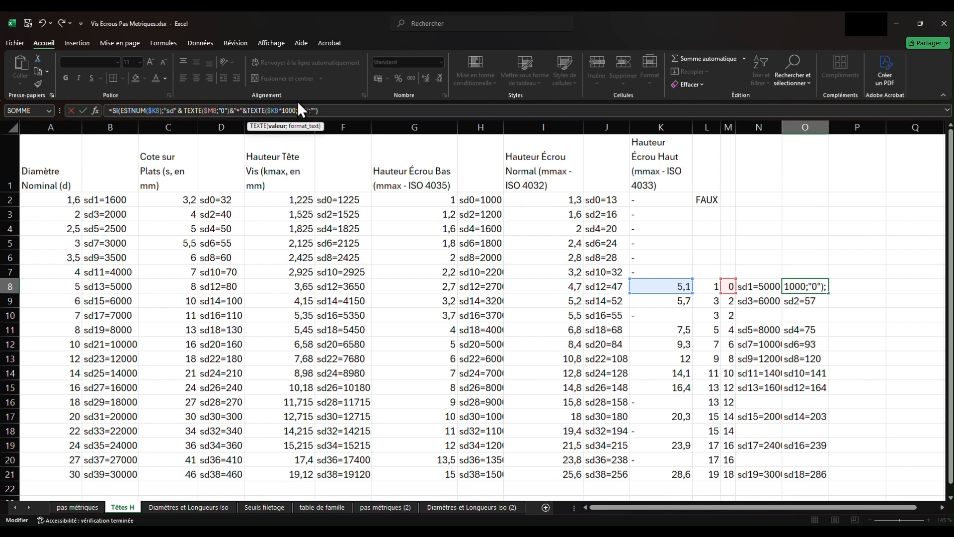
left_click(82, 110)
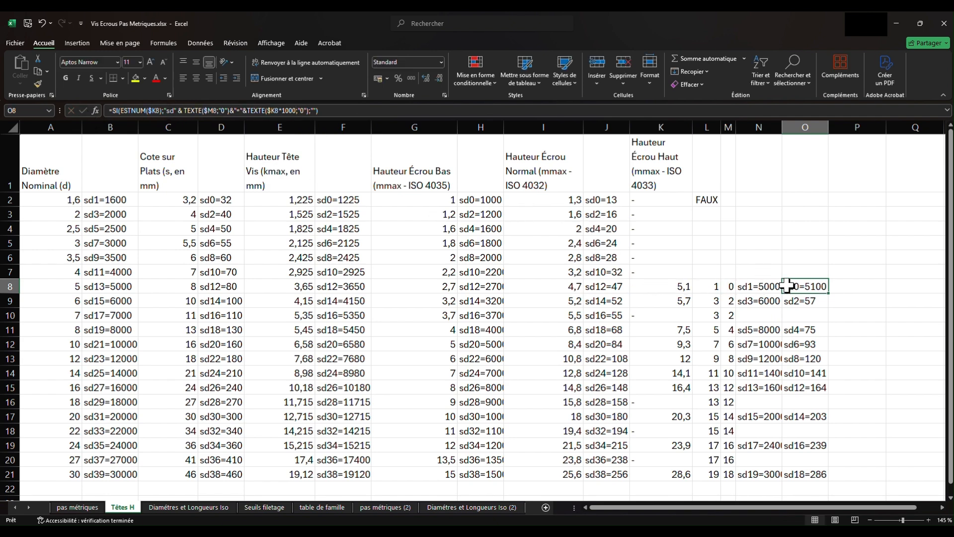
left_click_drag(829, 294, 837, 480)
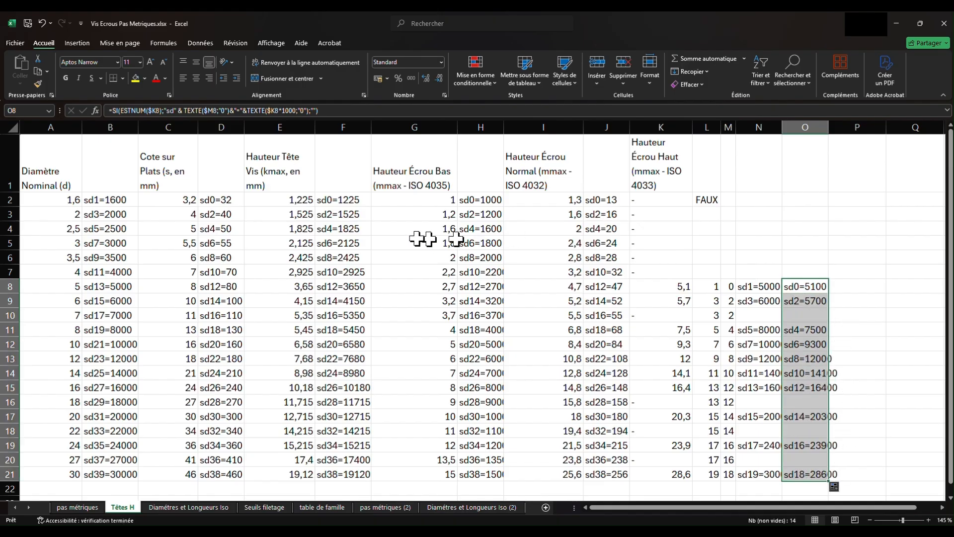
- Autofit the widths of all worksheet columns and switch to the ECROU part in Creo Parametric
left_click(13, 127)
double_click(81, 130)
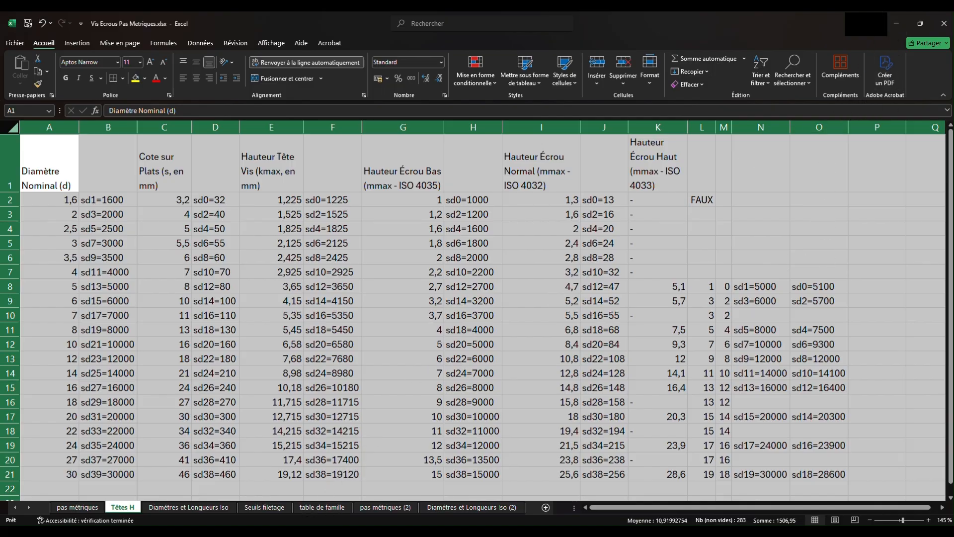
left_click(282, 531)
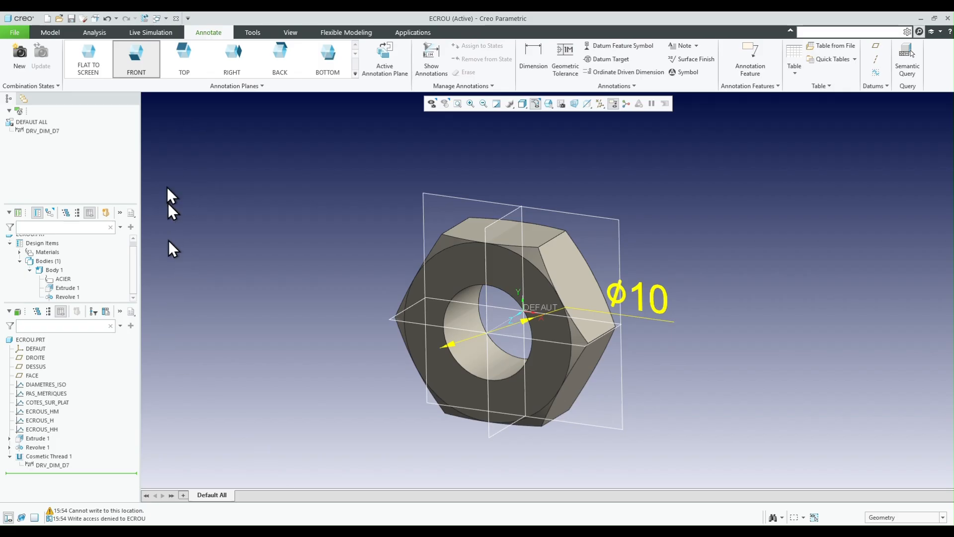
left_click(43, 33)
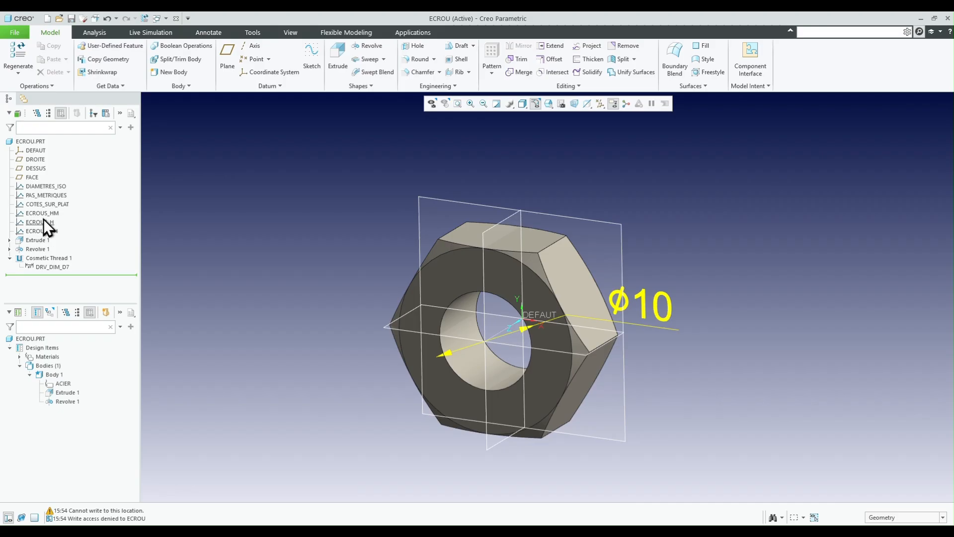
right_click(45, 215)
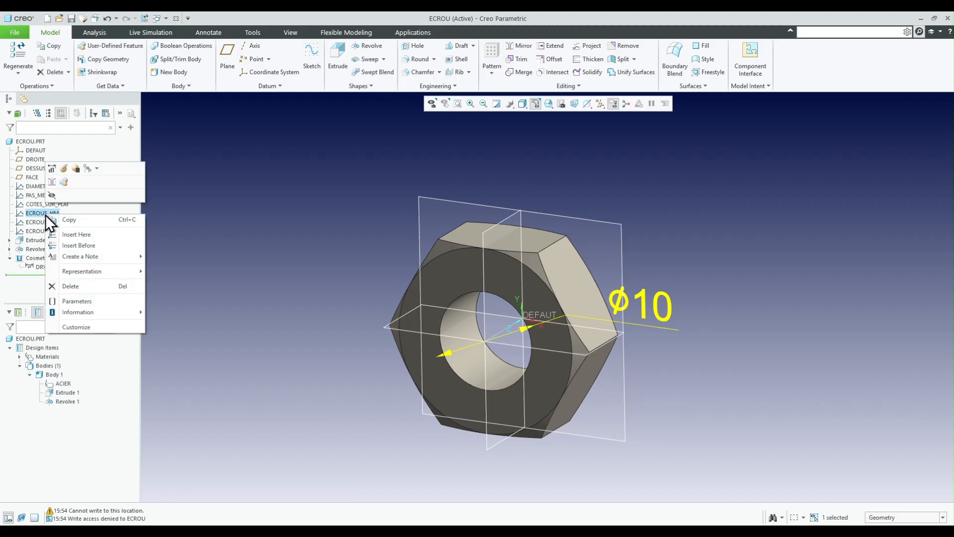
left_click(64, 181)
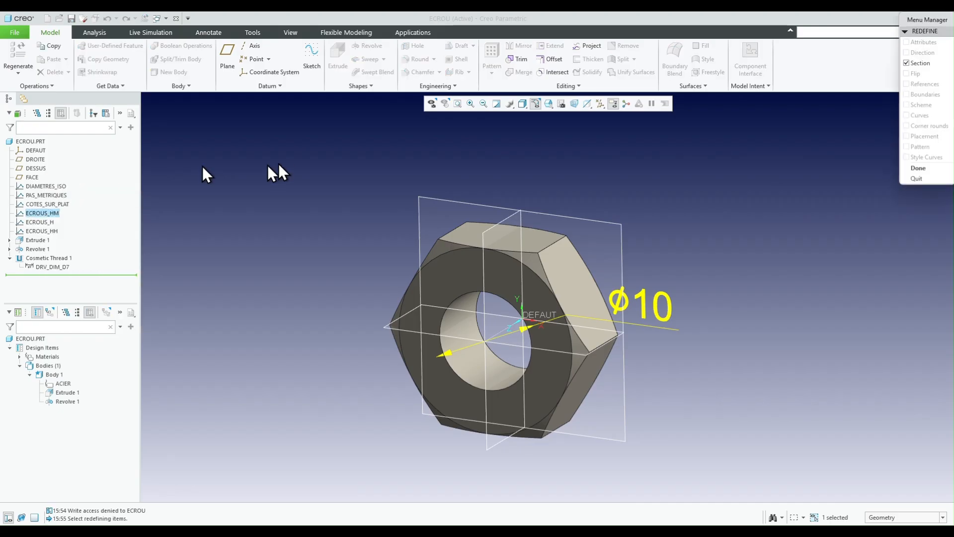
left_click(917, 168)
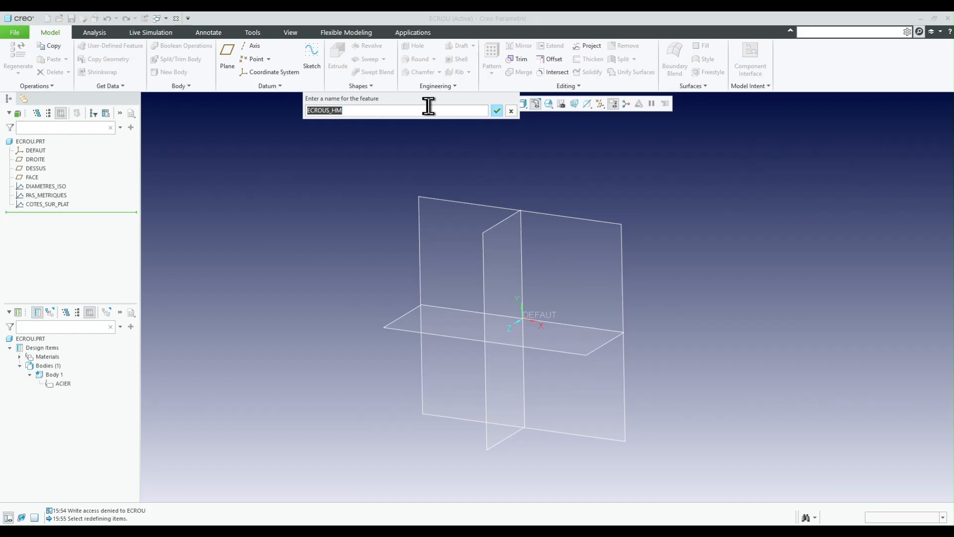
left_click(511, 110)
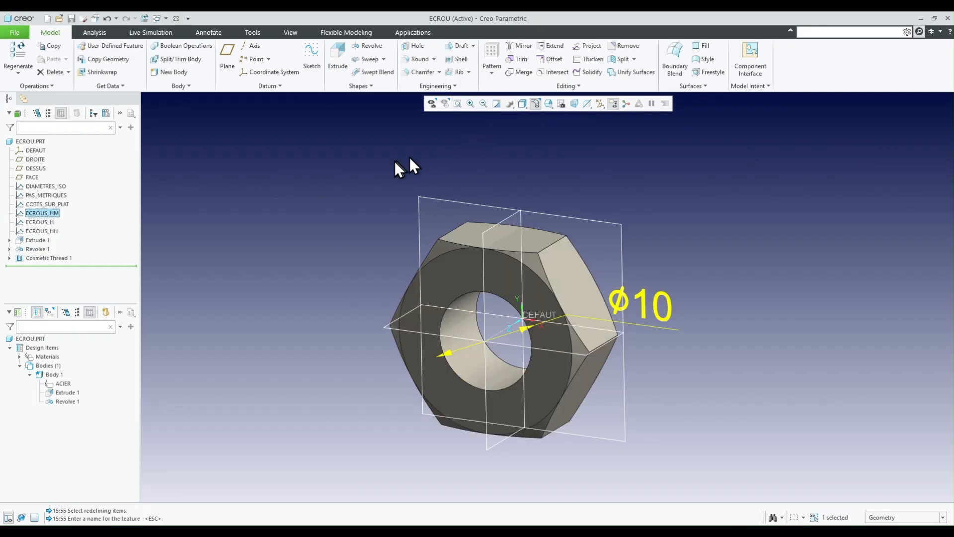
- Open the relations at section level for the ECROUS_HM graph feature
left_click(257, 35)
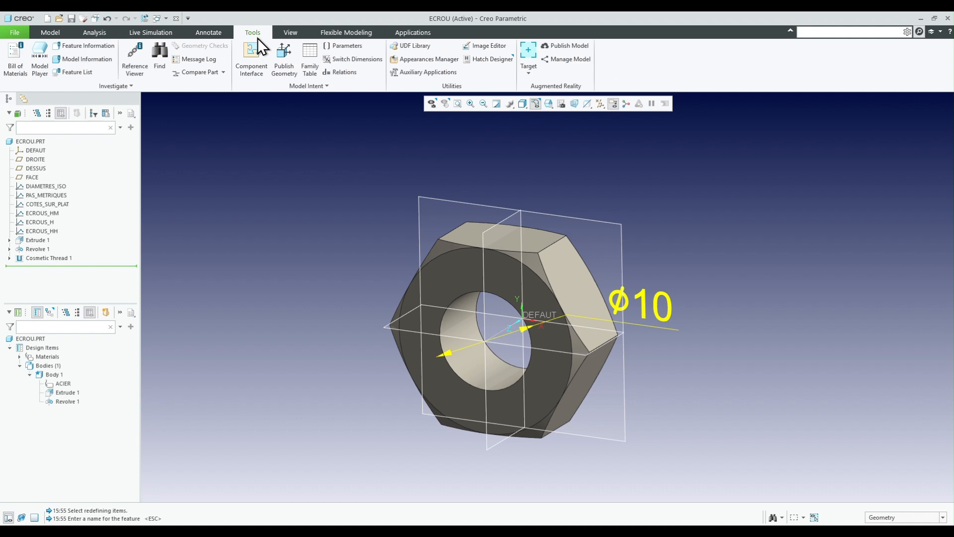
left_click(341, 75)
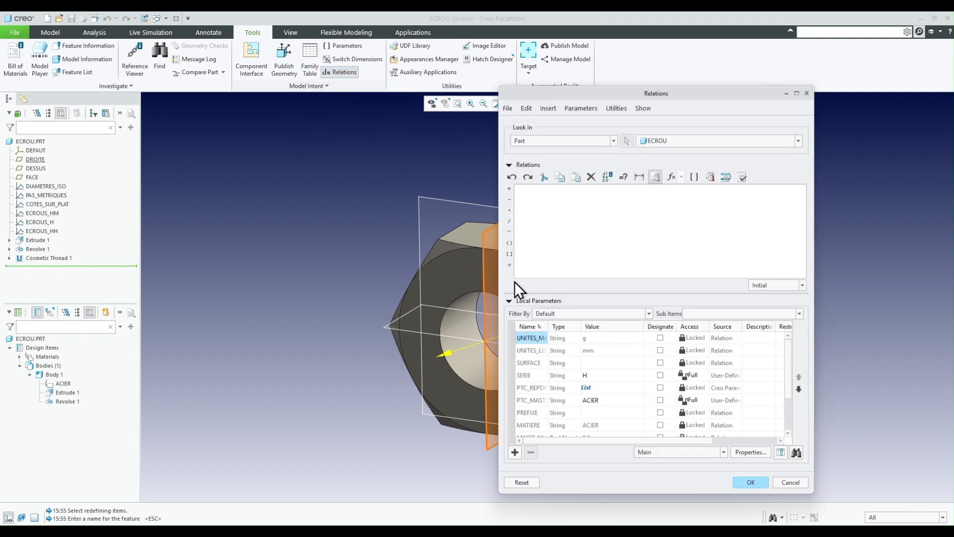
left_click(559, 141)
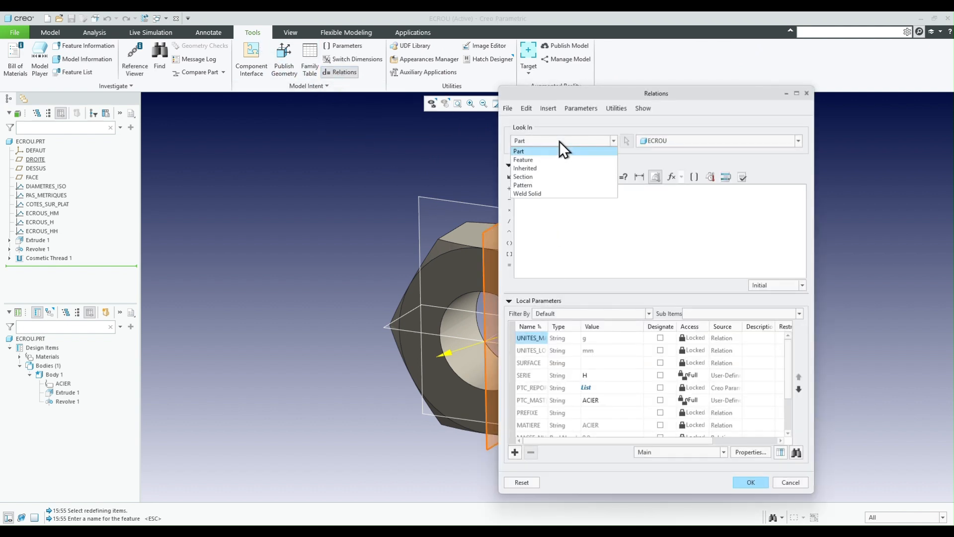
left_click(538, 177)
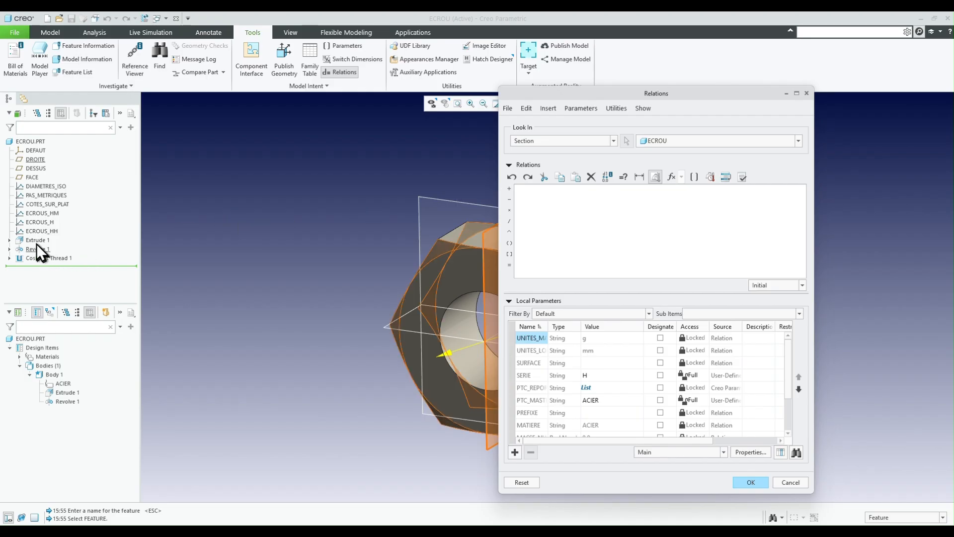
left_click(43, 214)
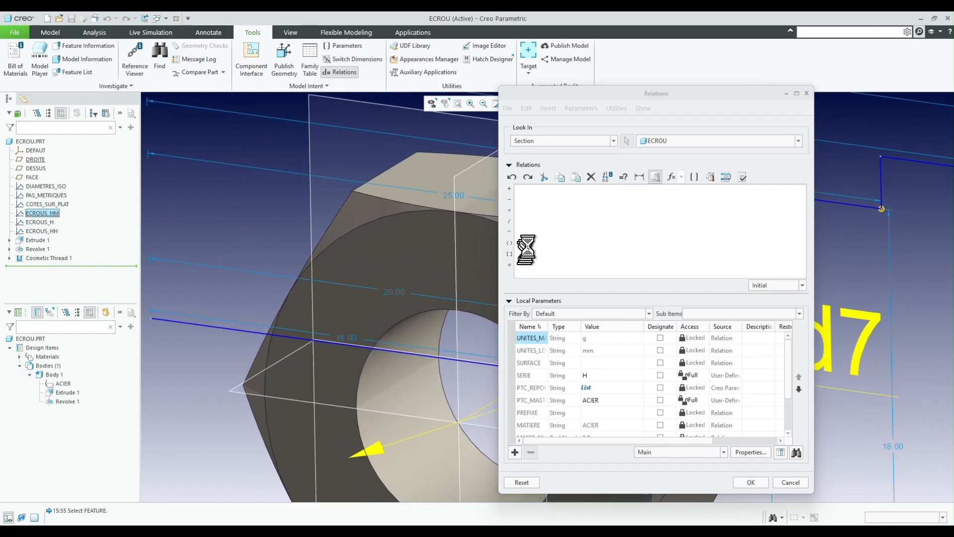
scroll(589, 248, "up", 5)
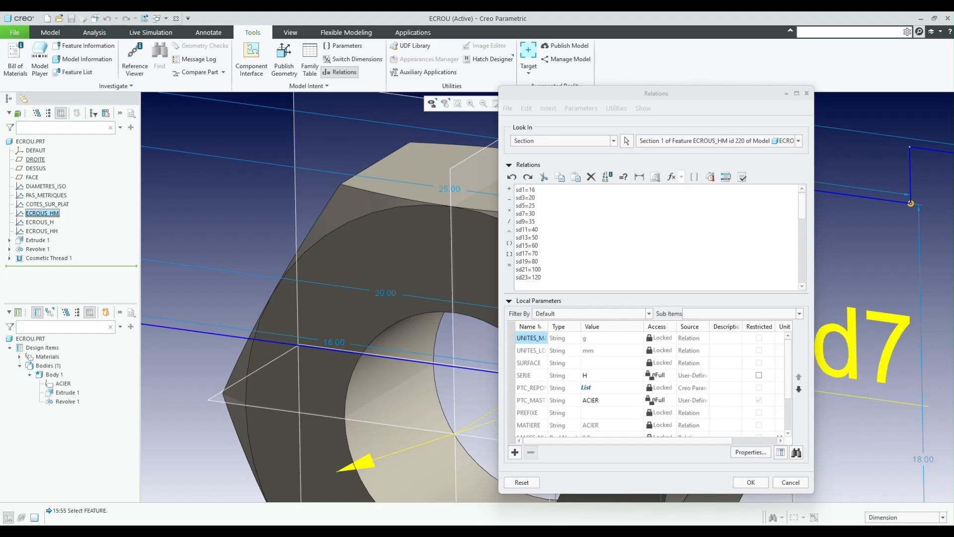
- Replace all ECROUS_HM section relations with the nominal-diameter relations copied from B2:B21 of the Excel workbook's Têtes H sheet
key("alt+Tab")
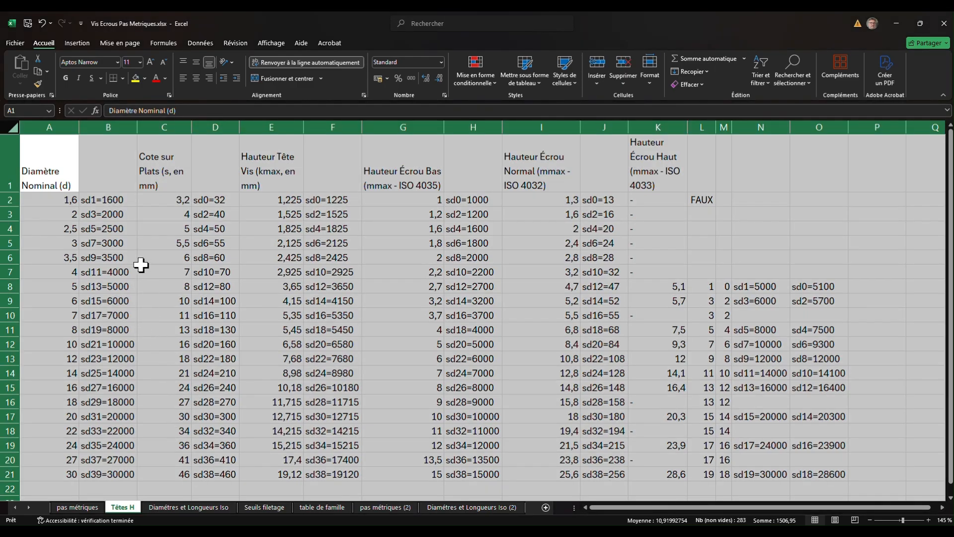
left_click(114, 202)
left_click_drag(110, 200, 113, 467)
key("ctrl+c")
mouse_move(259, 536)
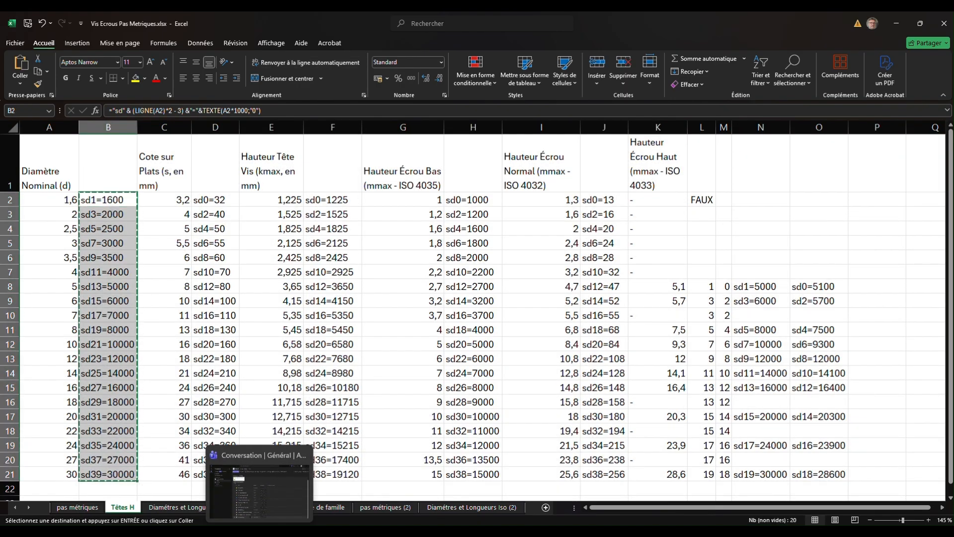
left_click(324, 501)
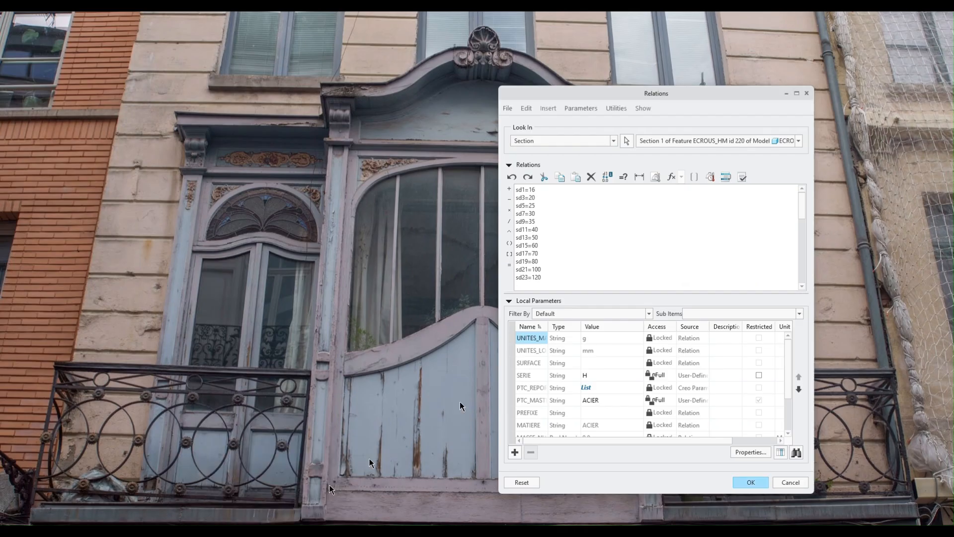
left_click(528, 108)
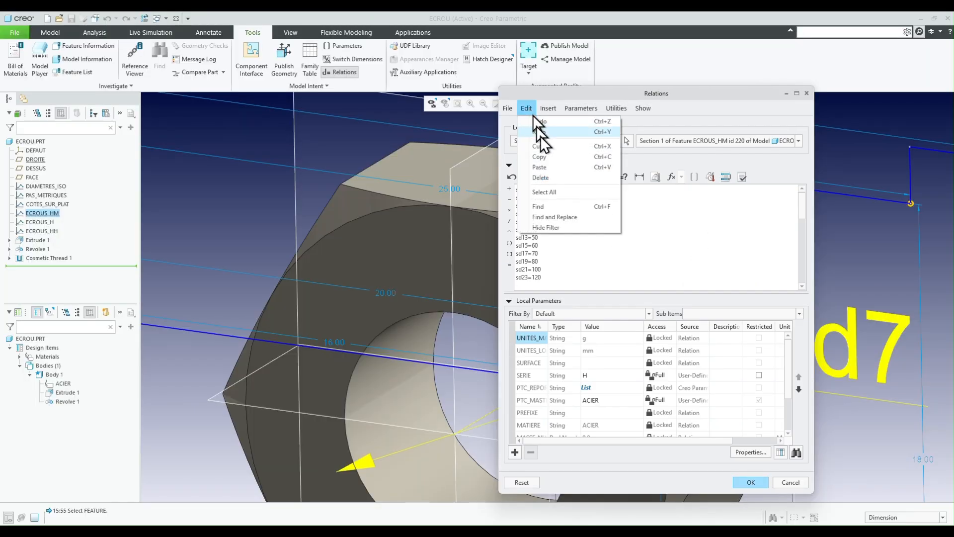
left_click(551, 191)
key("ctrl+v")
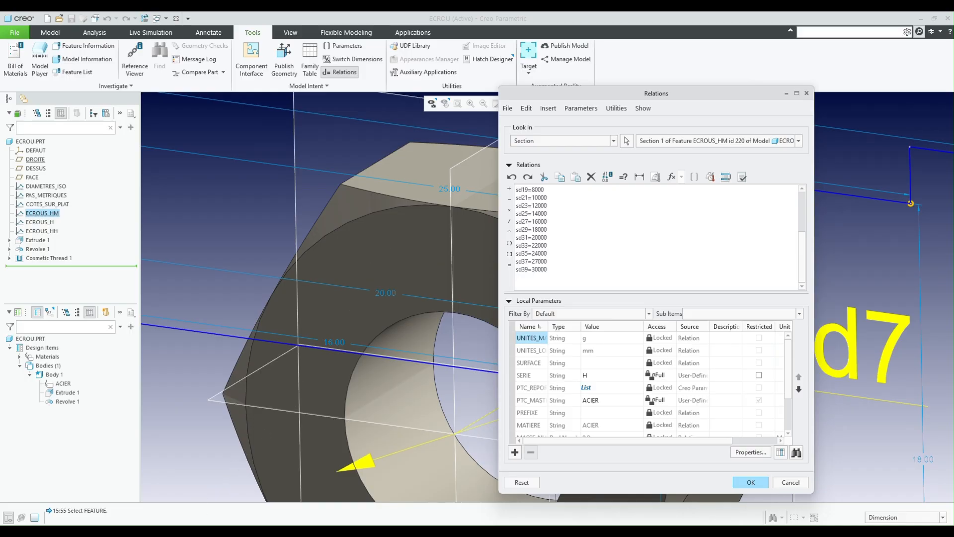
- Append the low-nut height relations from H2:H21 of the Excel workbook's Têtes H sheet to the ECROUS_HM section relations
key("alt+Tab")
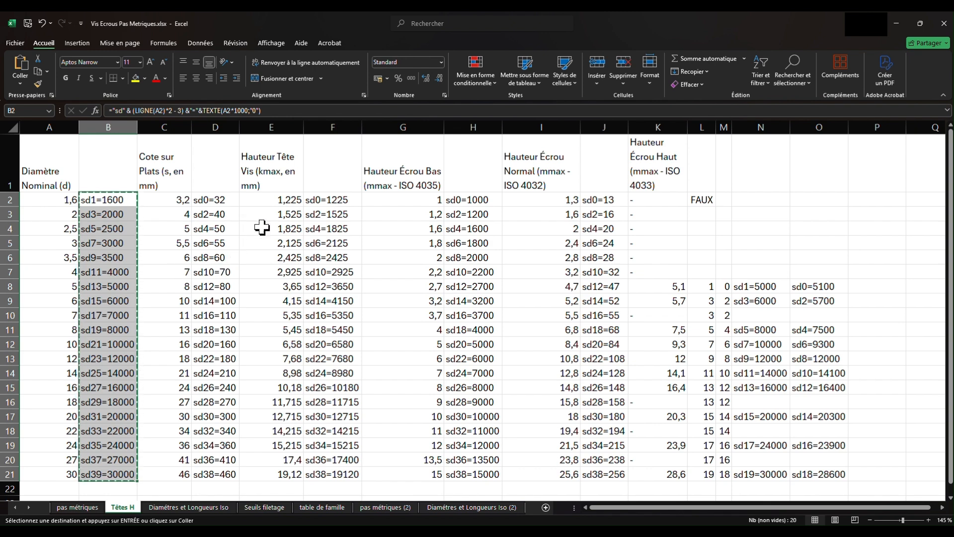
left_click(479, 199)
left_click_drag(479, 199, 483, 474)
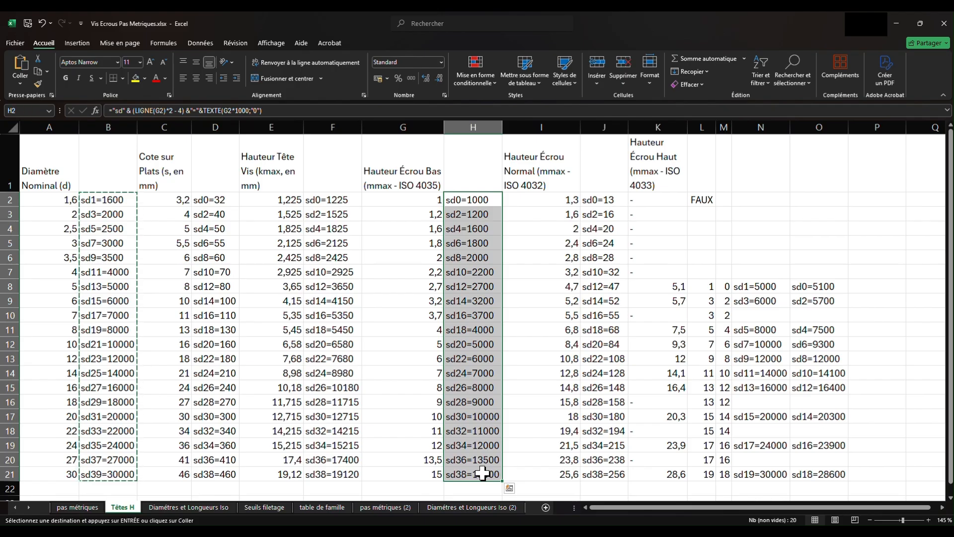
key("ctrl+c")
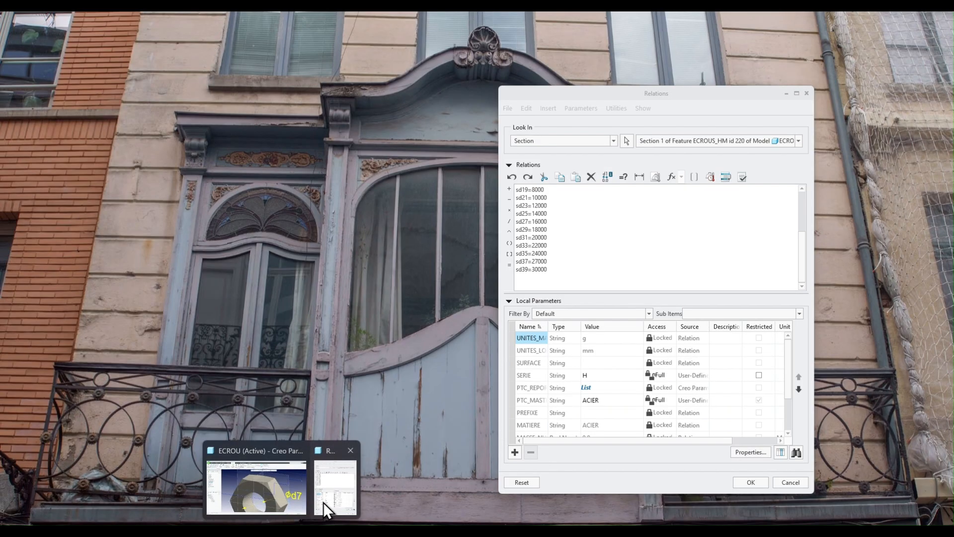
left_click(323, 502)
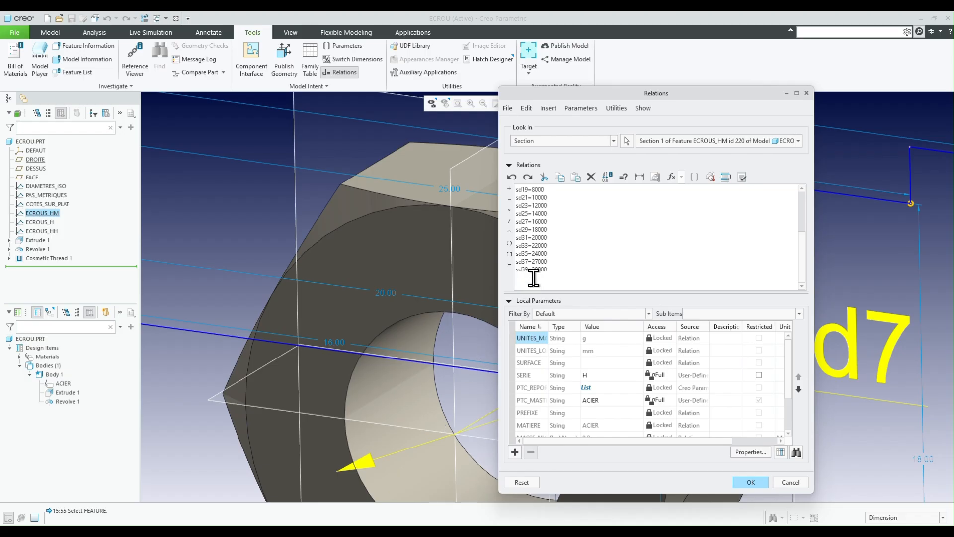
key("ctrl+v")
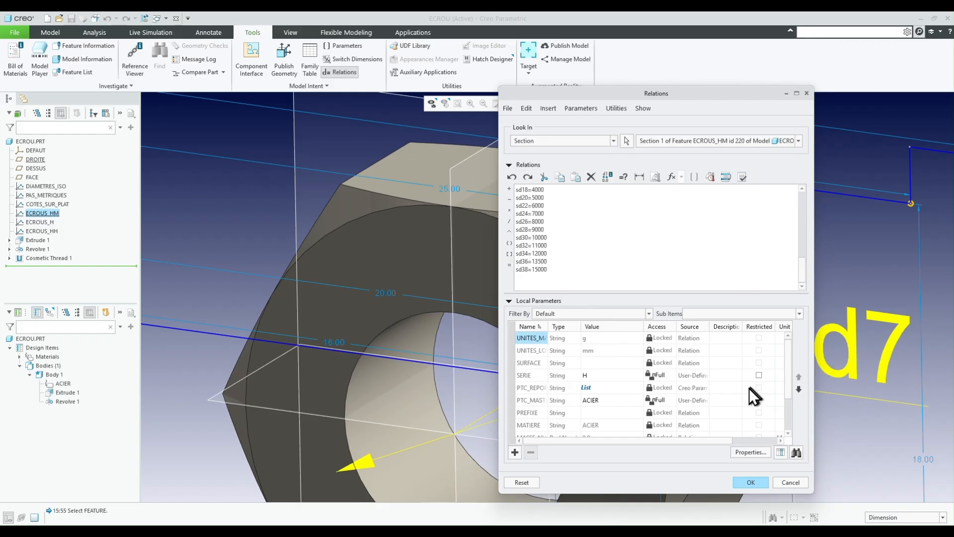
- Replace all section relations of the ECROUS_HH graph with the nominal-diameter relations copied from N8:N21 of the Têtes H sheet
left_click(626, 142)
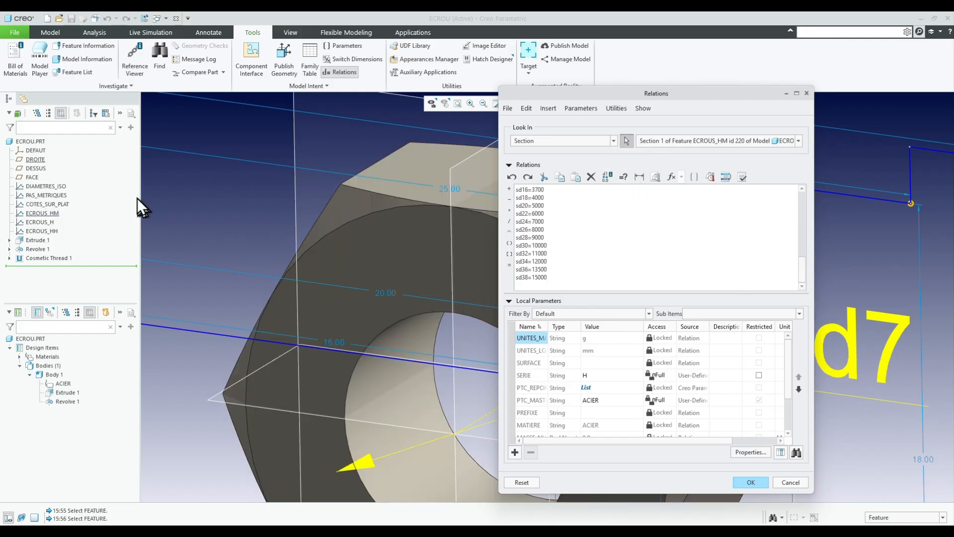
left_click(46, 232)
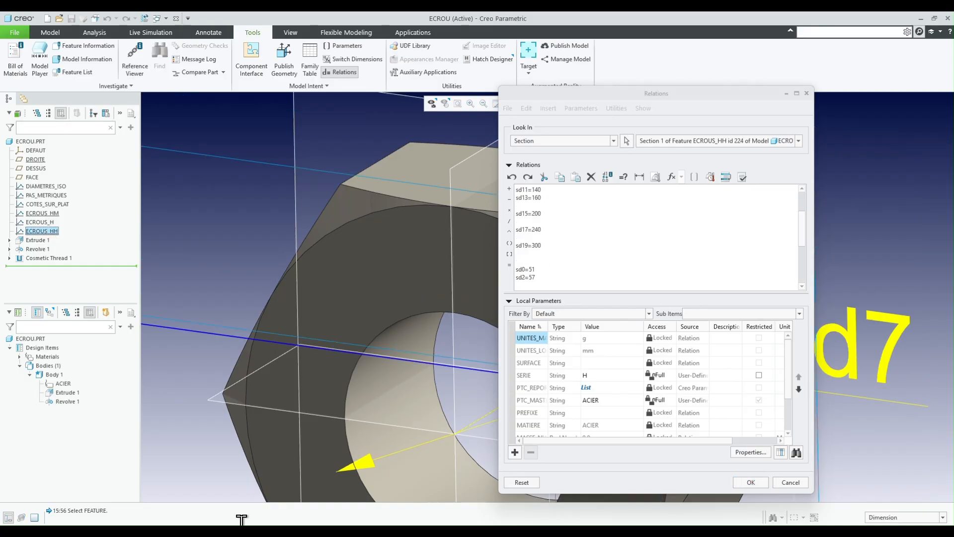
mouse_move(172, 532)
left_click(172, 499)
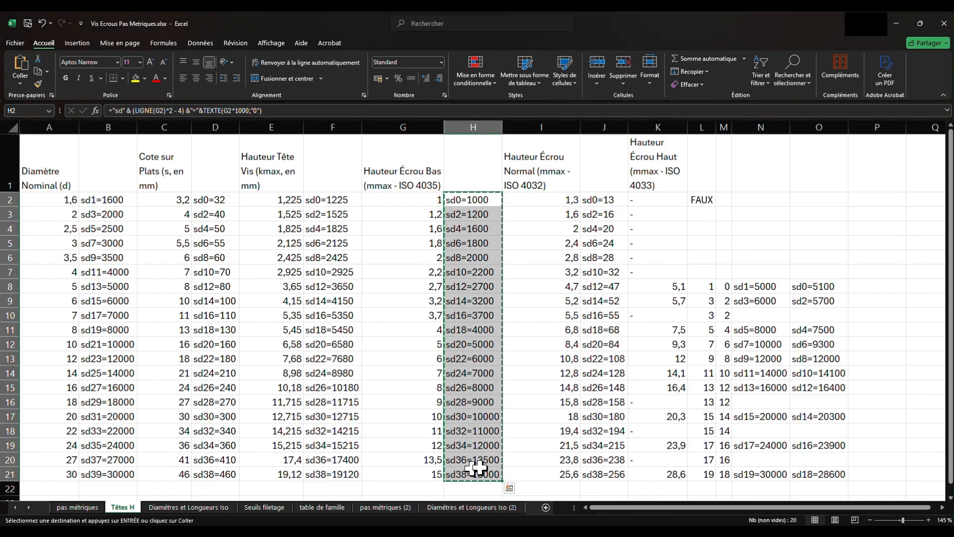
left_click_drag(765, 287, 765, 470)
key("ctrl+c")
mouse_move(288, 532)
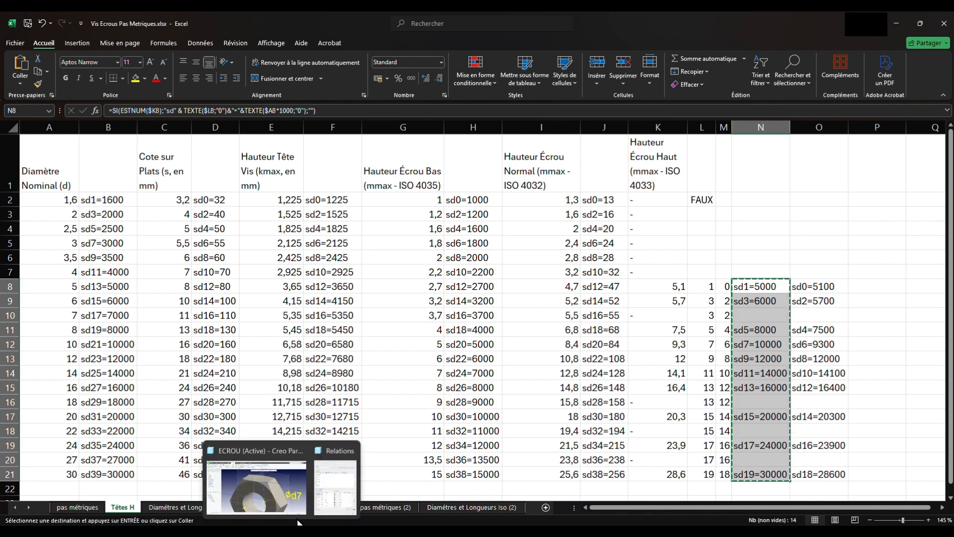
left_click(328, 496)
scroll(604, 247, "down", 4)
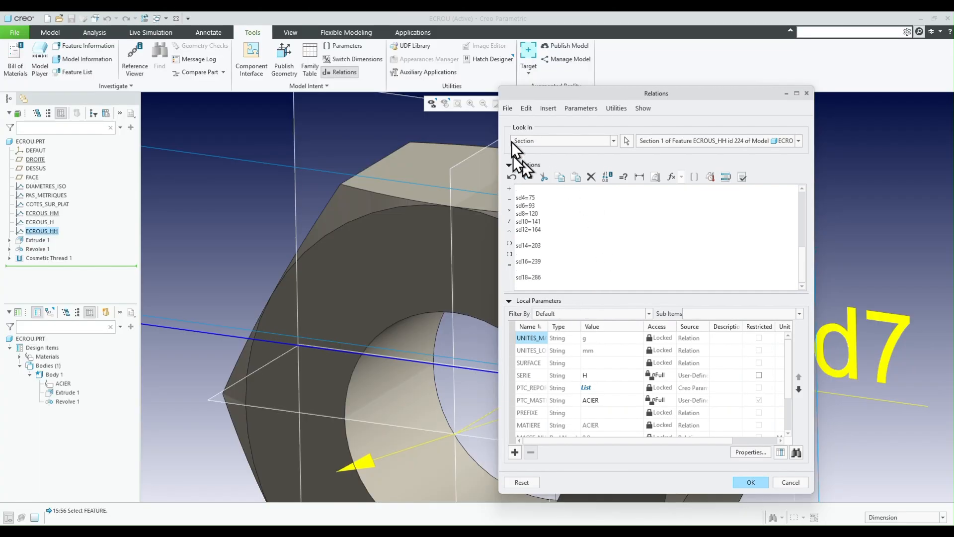
left_click(526, 108)
left_click(540, 190)
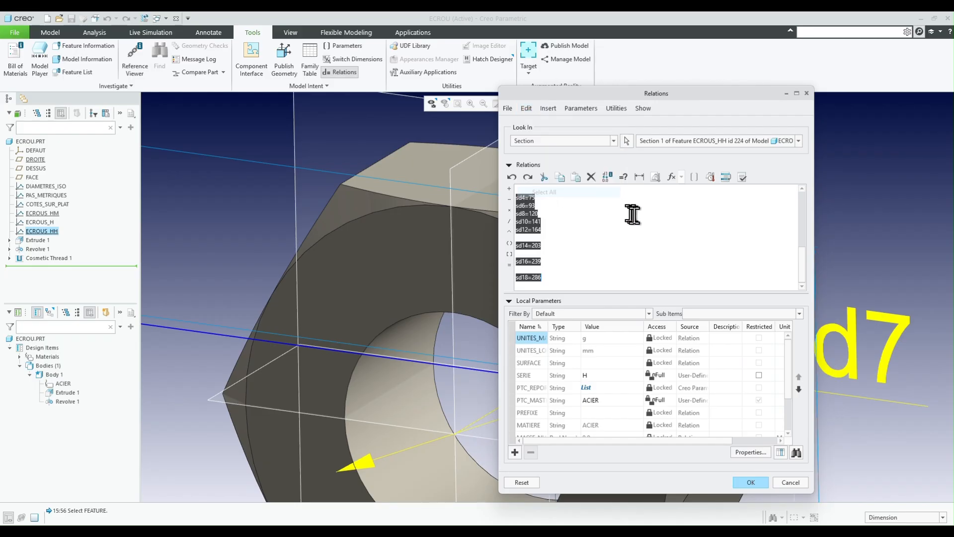
key("ctrl+v")
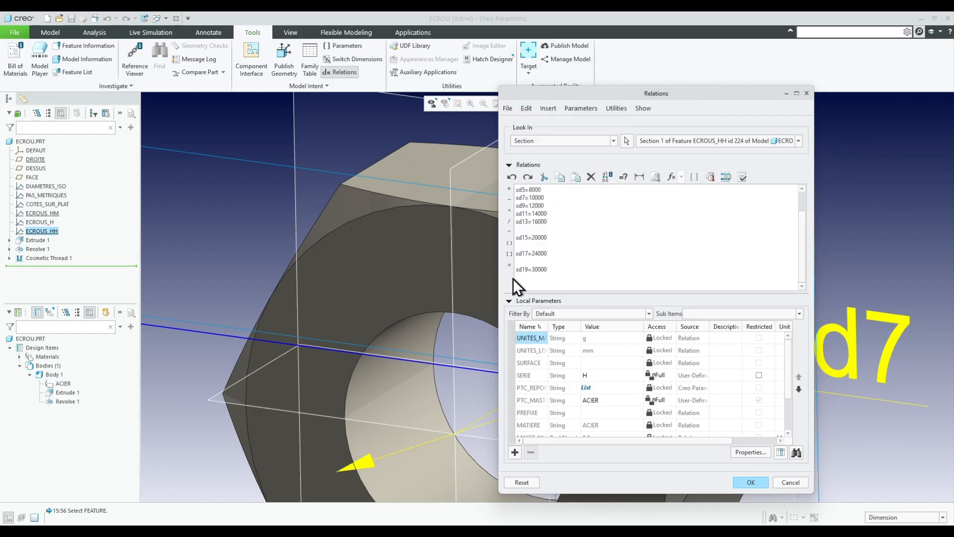
- Append the high-nut height relations from O8:O21 of the Têtes H sheet to the ECROUS_HH relations and accept them
left_click(168, 529)
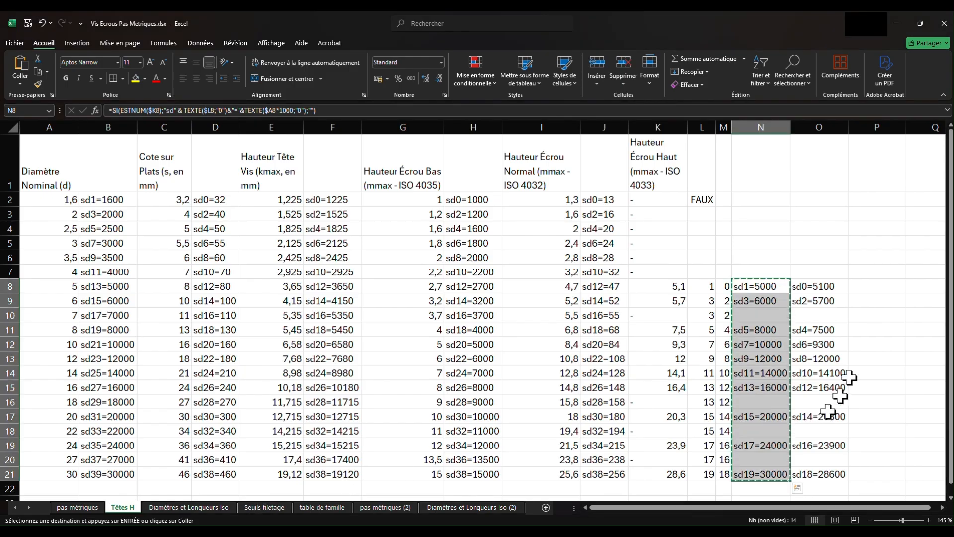
left_click(814, 286)
left_click_drag(814, 286, 831, 477)
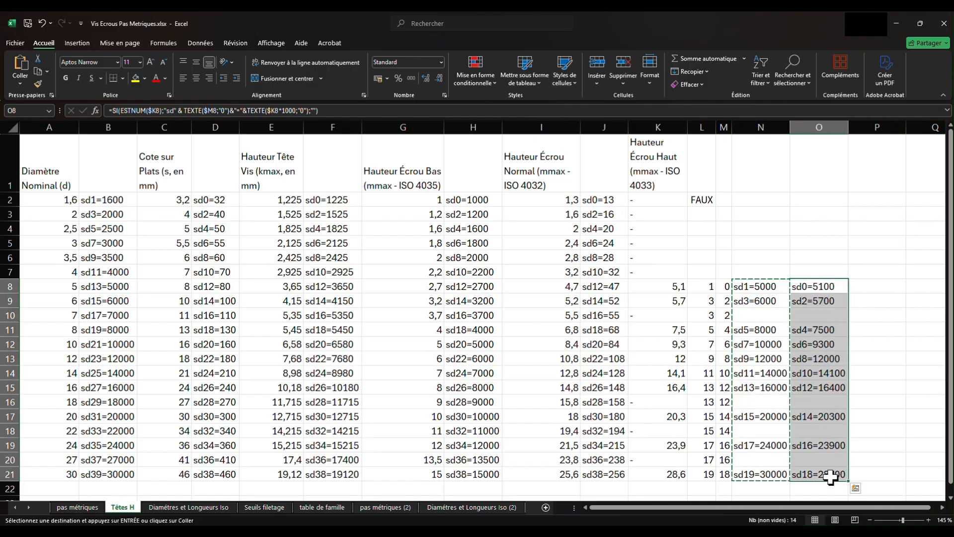
key("ctrl+c")
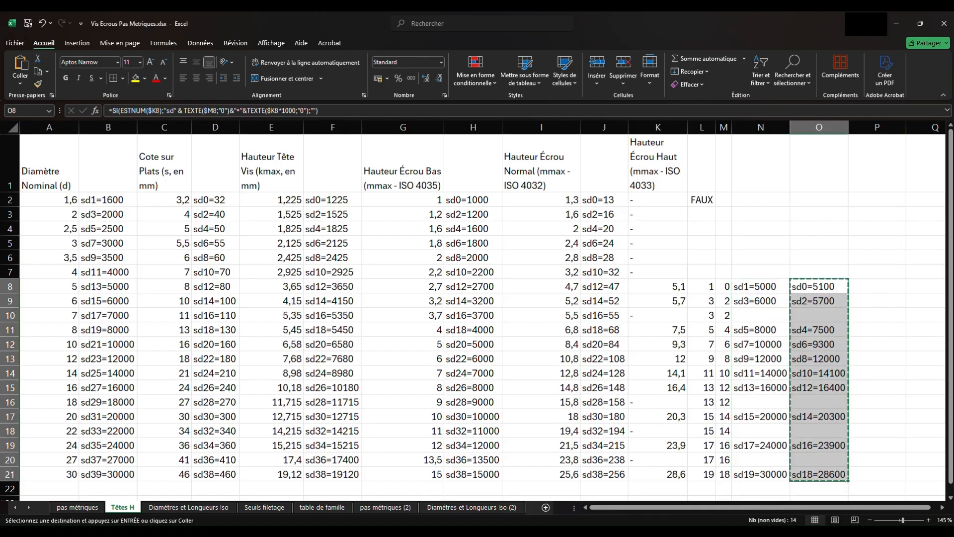
mouse_move(151, 530)
left_click(199, 480)
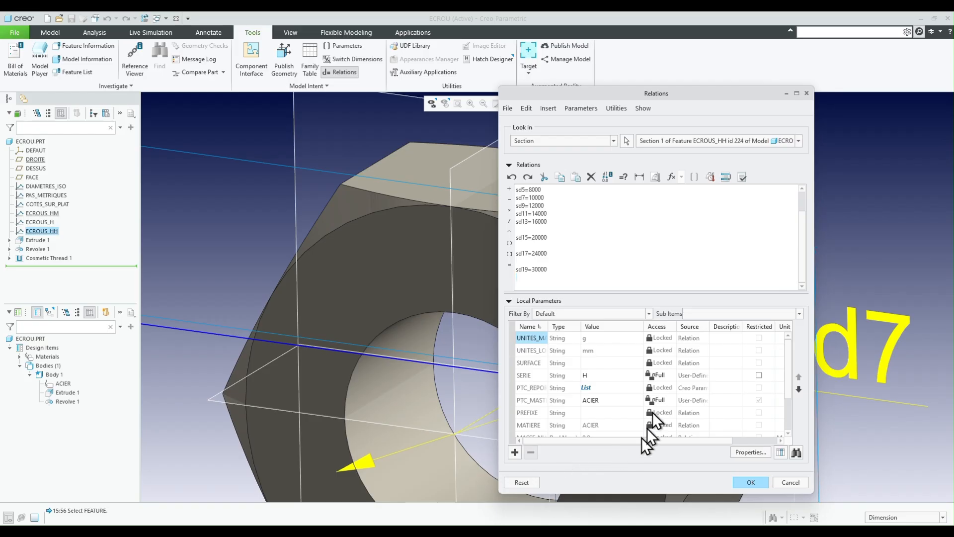
left_click(533, 284)
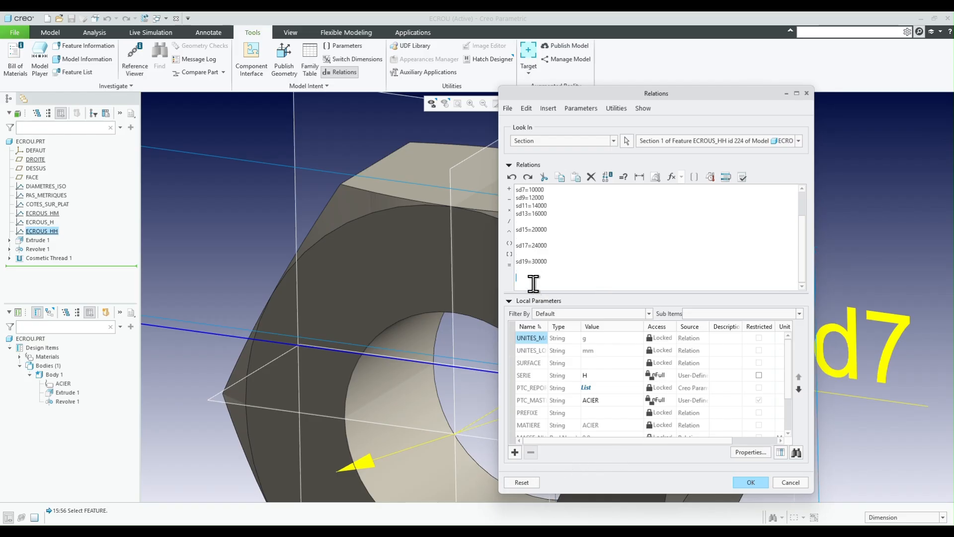
key("ctrl+v")
left_click(759, 485)
- Turn off the display of all datum entities around the nut, including planes and coordinate systems
scroll(258, 202, "up", 2)
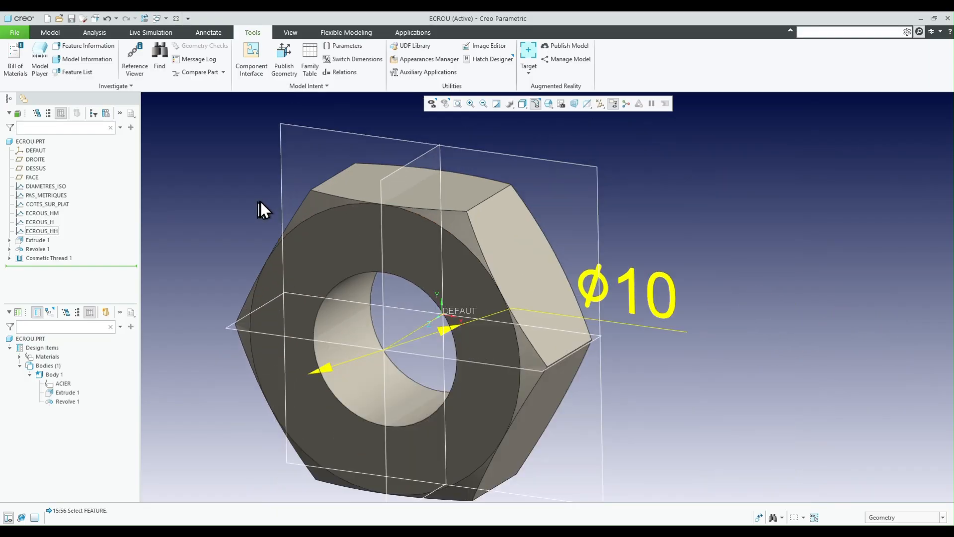
middle_click_drag(287, 208, 314, 191)
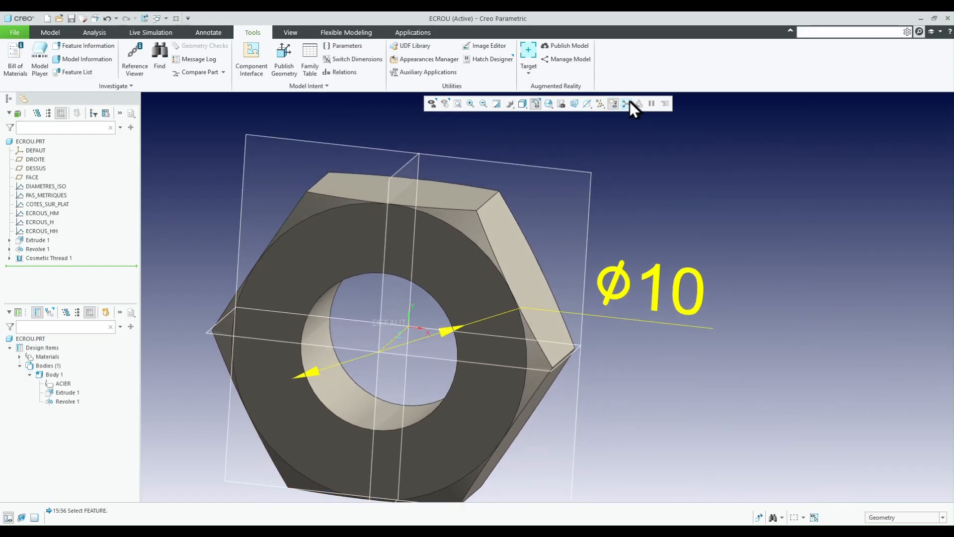
left_click(603, 104)
left_click(602, 116)
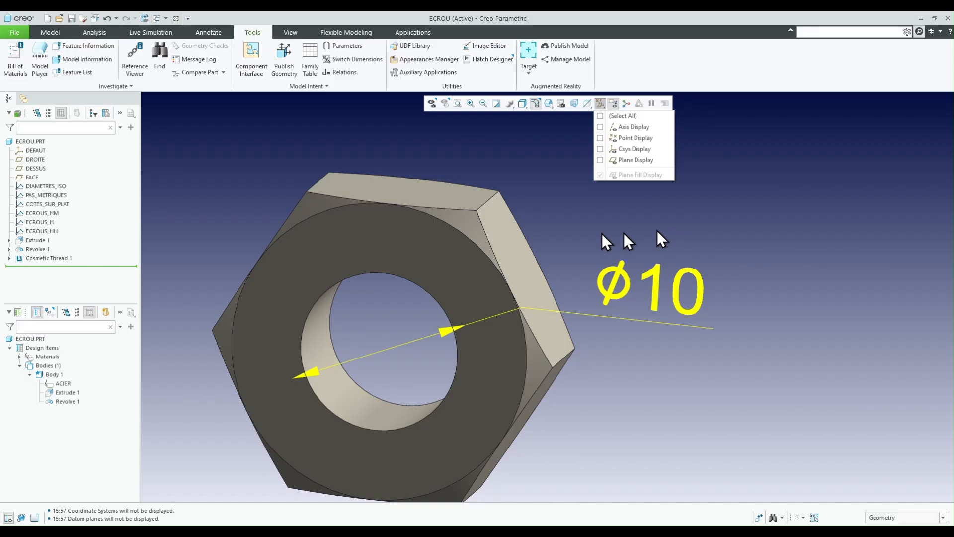
middle_click_drag(537, 216, 517, 258)
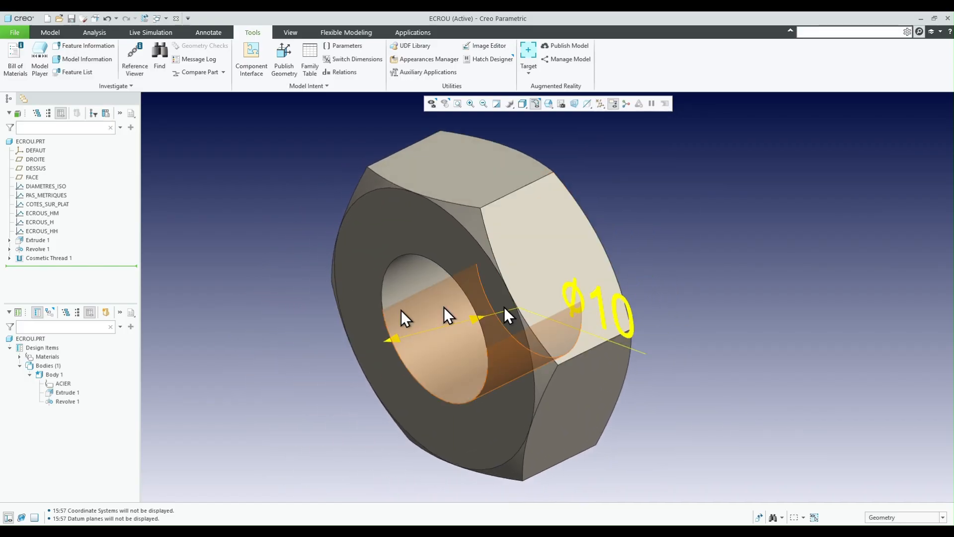
- Show the cosmetic thread's dimensions and replace the diameter dimension's prefix with M
left_click(32, 258)
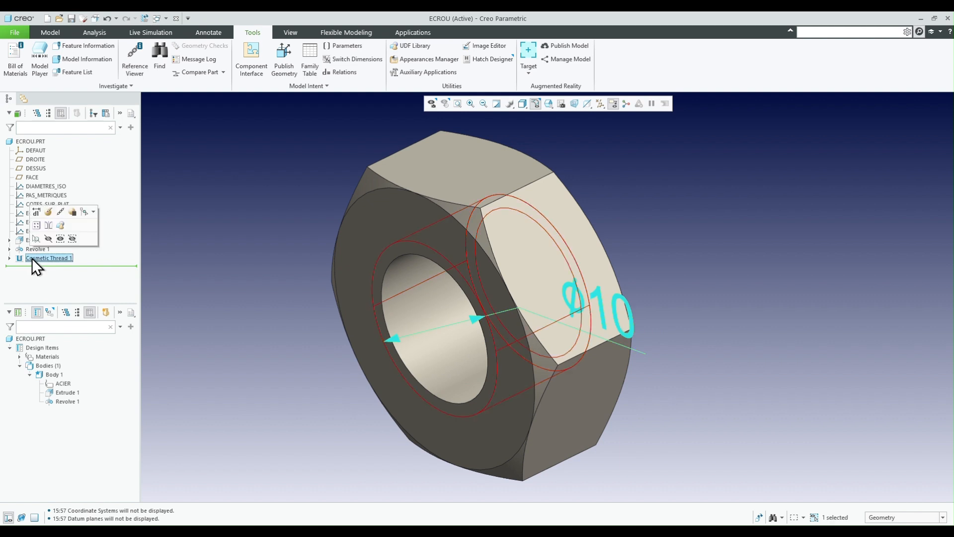
left_click(213, 191)
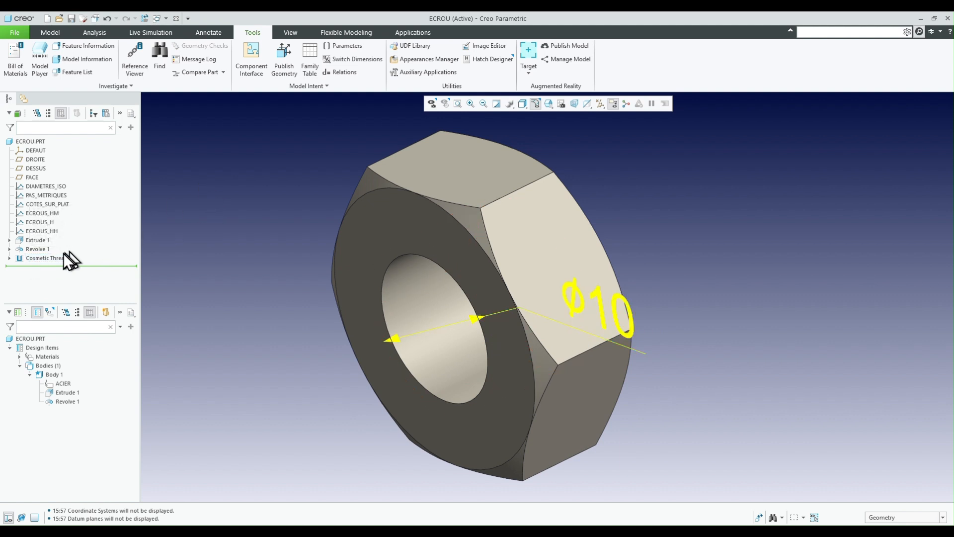
left_click(45, 257)
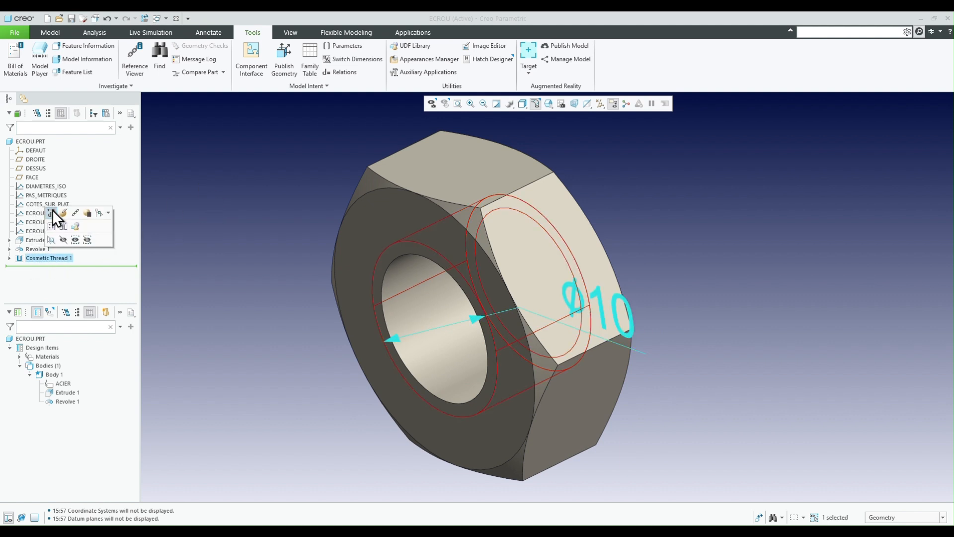
left_click(52, 210)
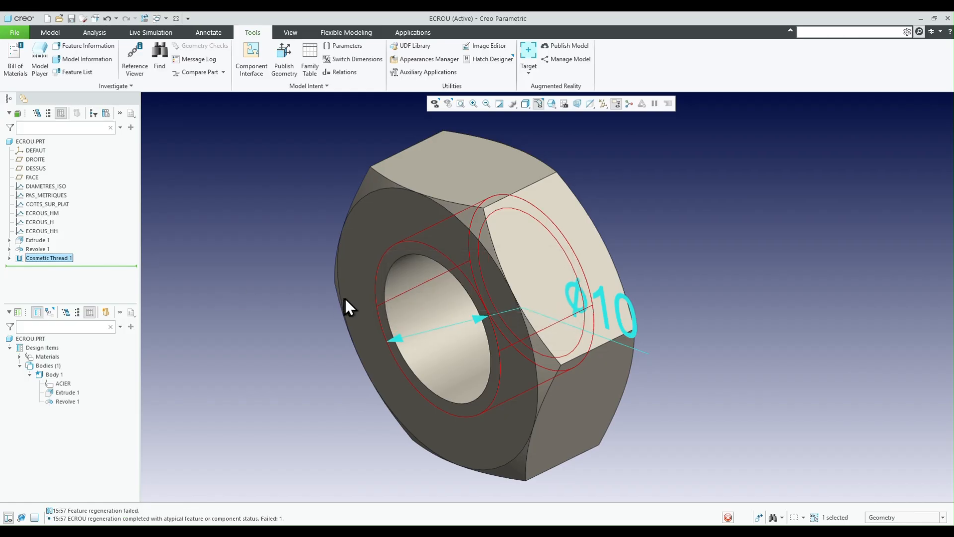
left_click(600, 299)
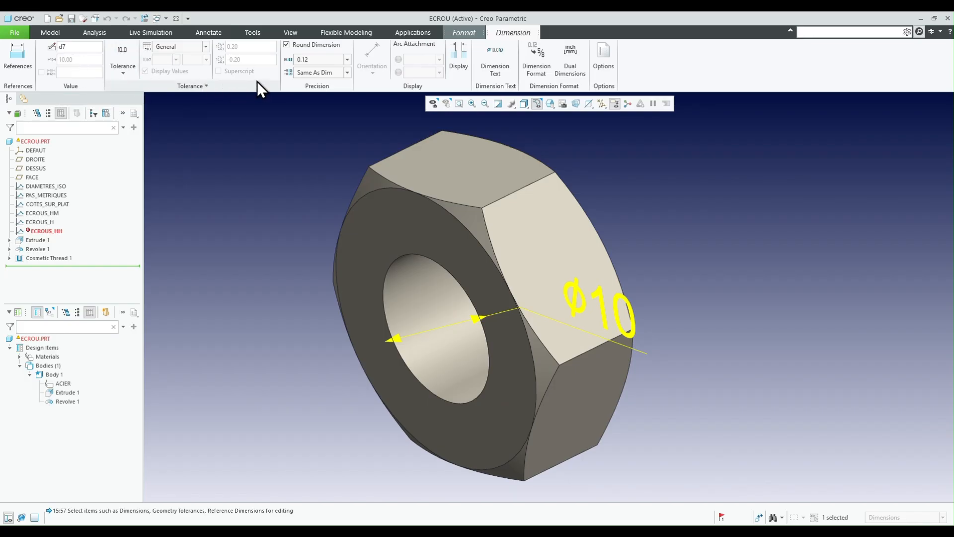
left_click(494, 73)
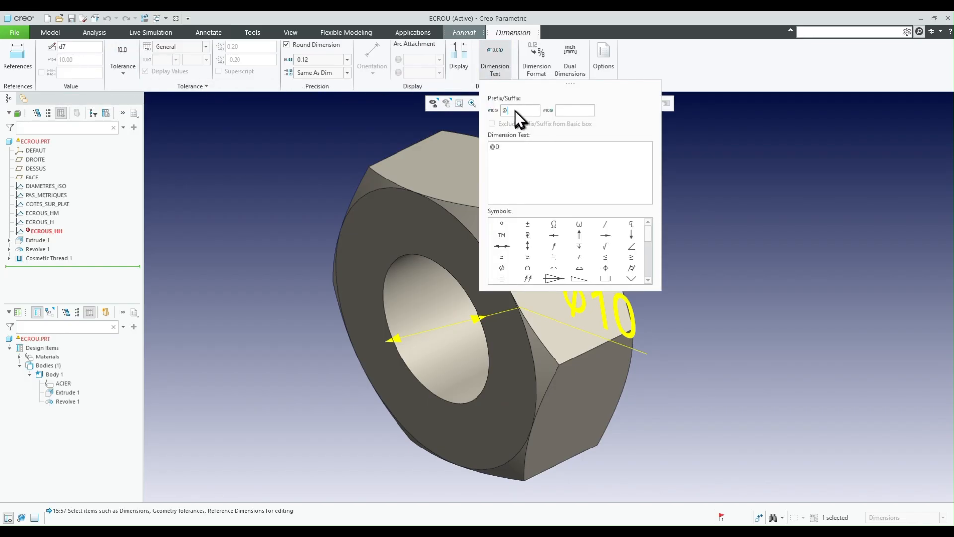
type("M")
key("Return")
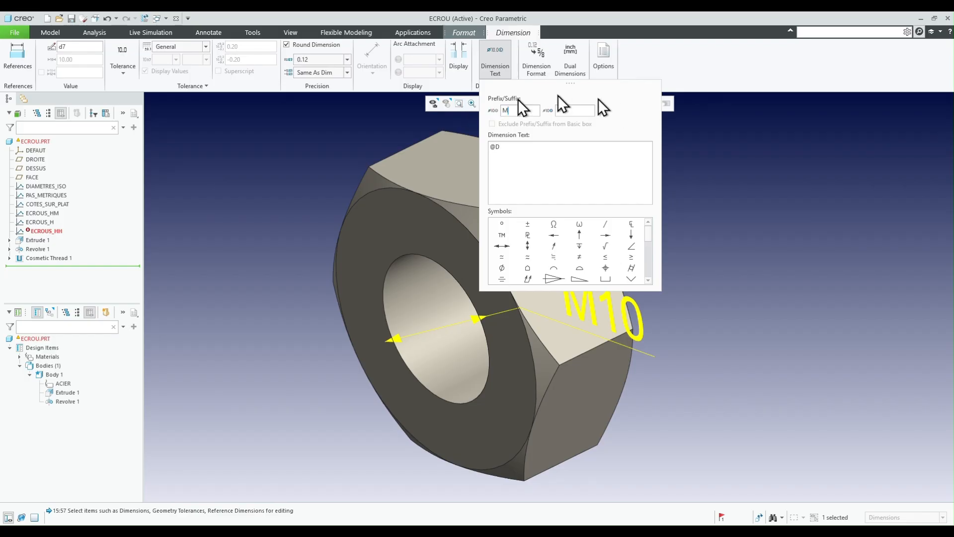
left_click(326, 172)
middle_click_drag(569, 302, 611, 287)
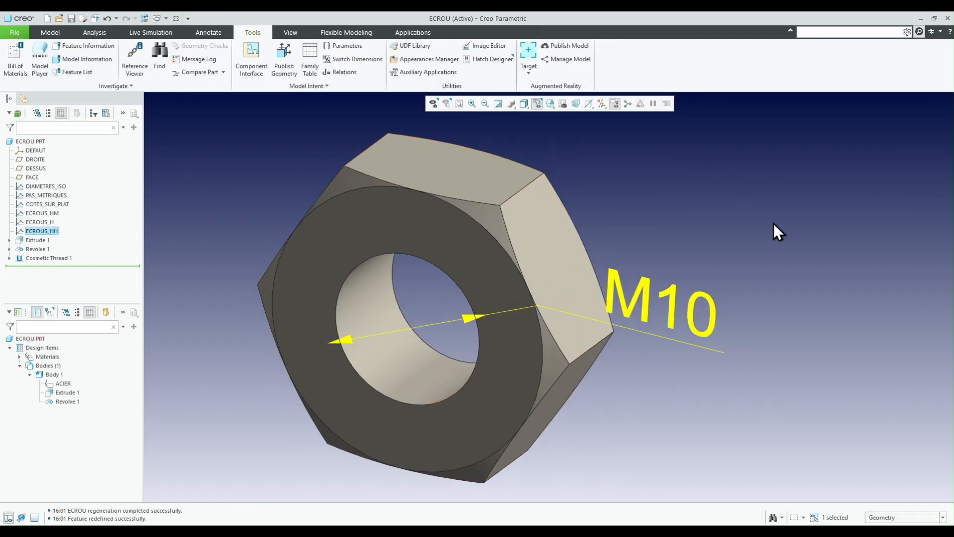
scroll(759, 231, "up", 1)
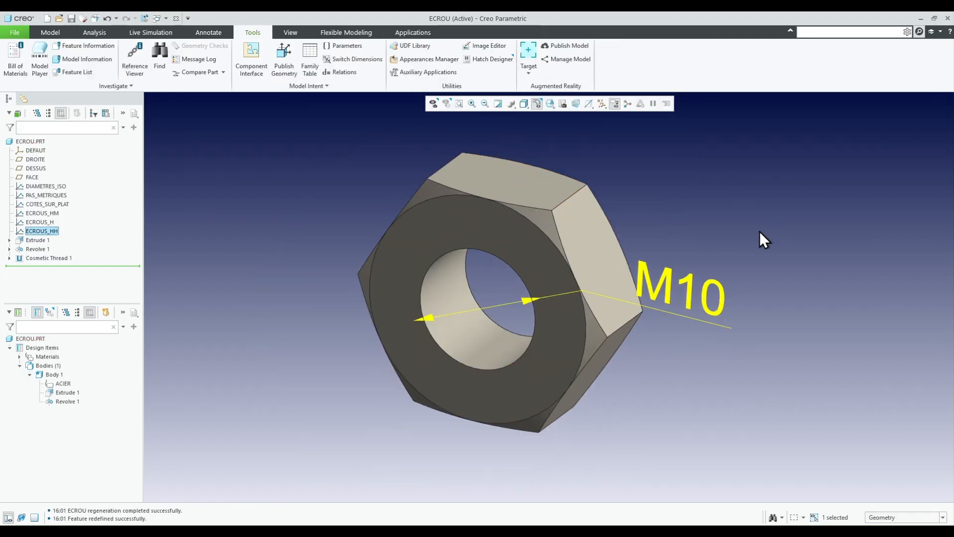
scroll(454, 172, "down", 2)
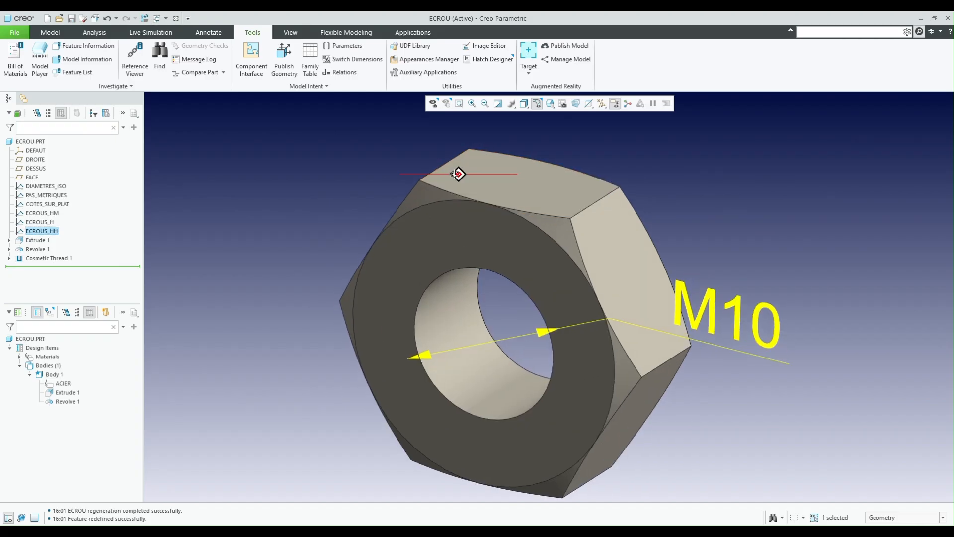
left_click(302, 166)
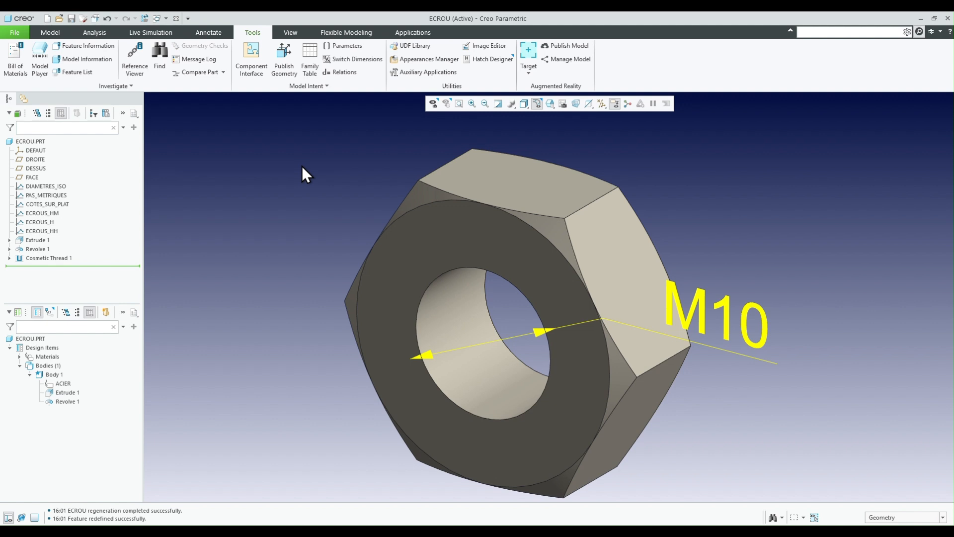
- Set the part's SERIE parameter to HH, regenerate the nut, and display the hexagon extrusion's dimensions
left_click(309, 55)
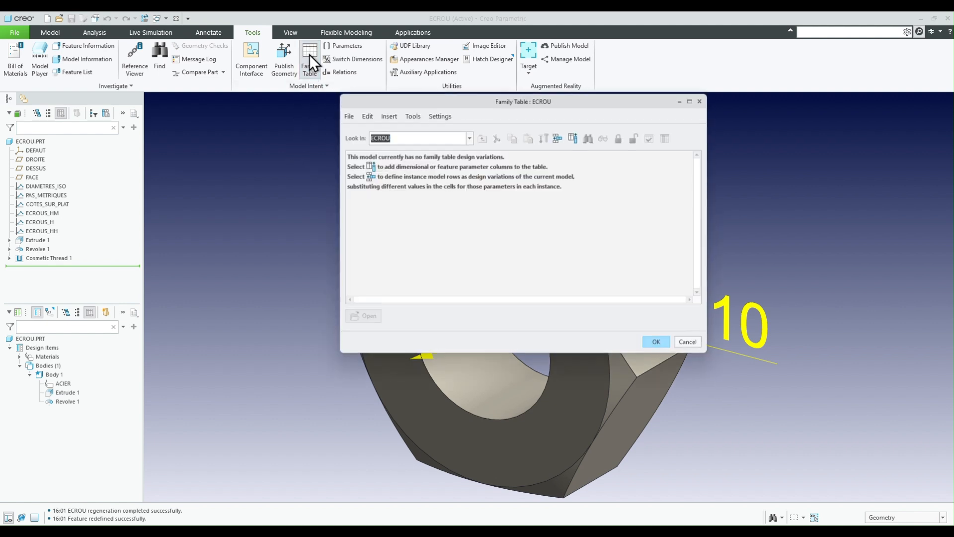
left_click(688, 342)
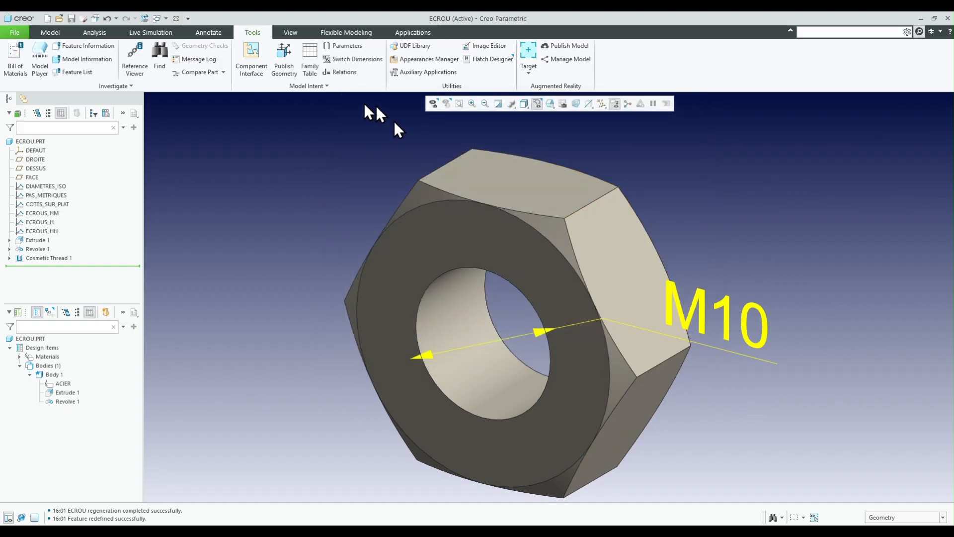
left_click(345, 49)
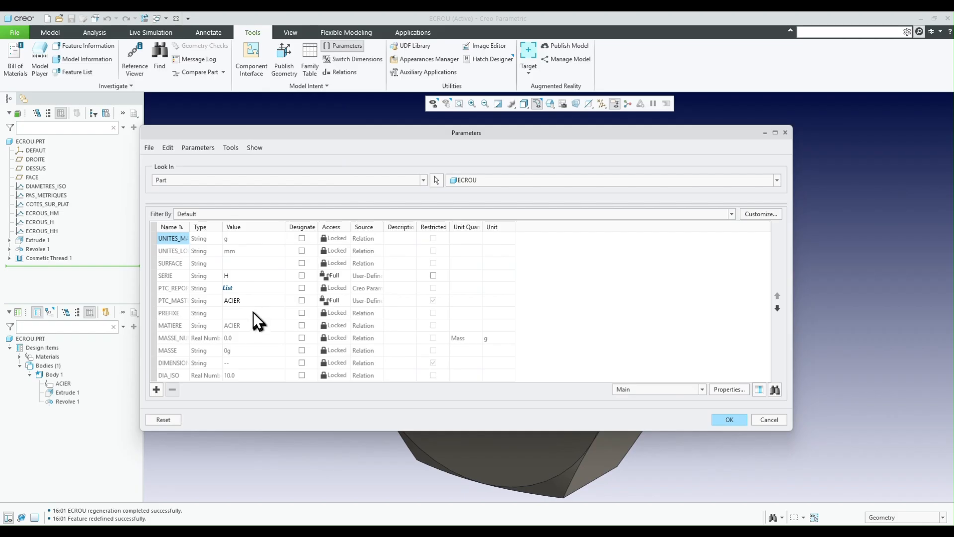
left_click(243, 276)
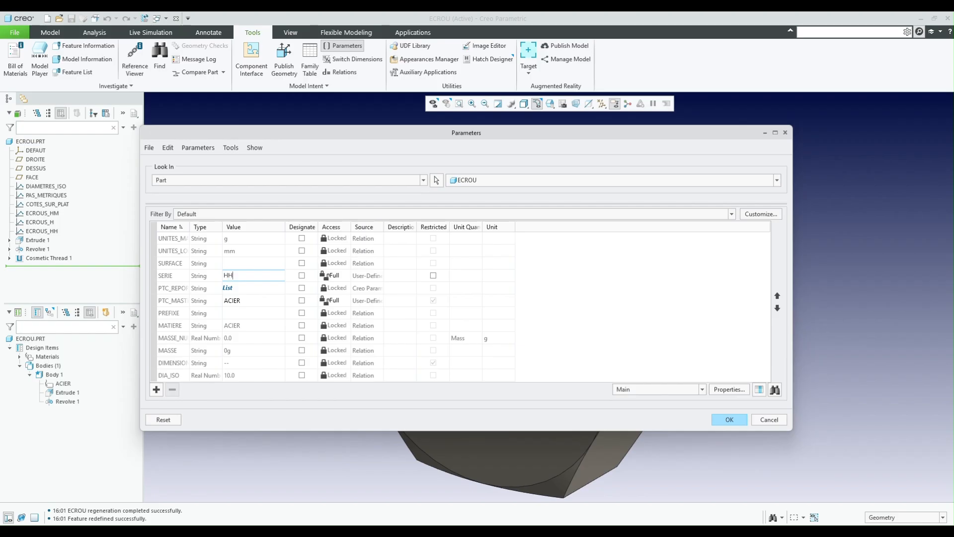
left_click(266, 287)
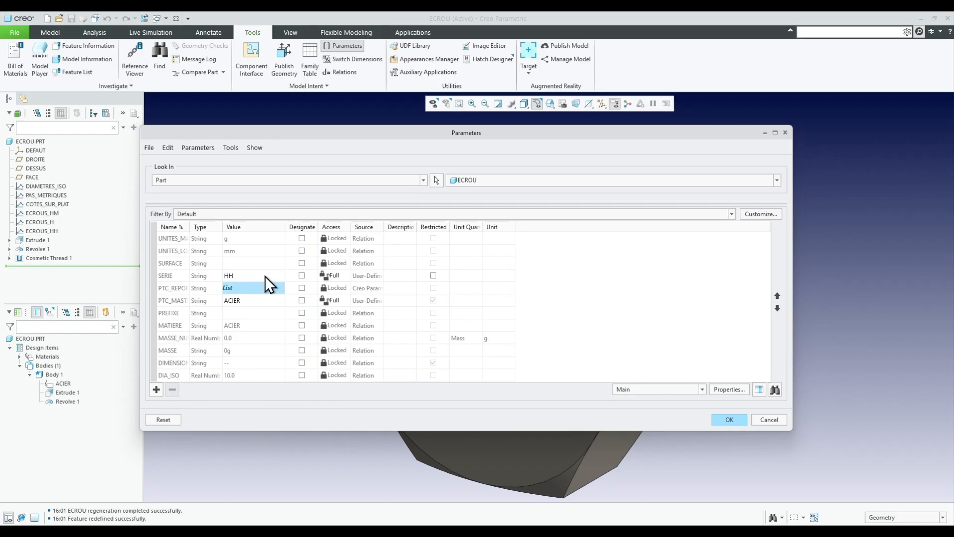
left_click(729, 420)
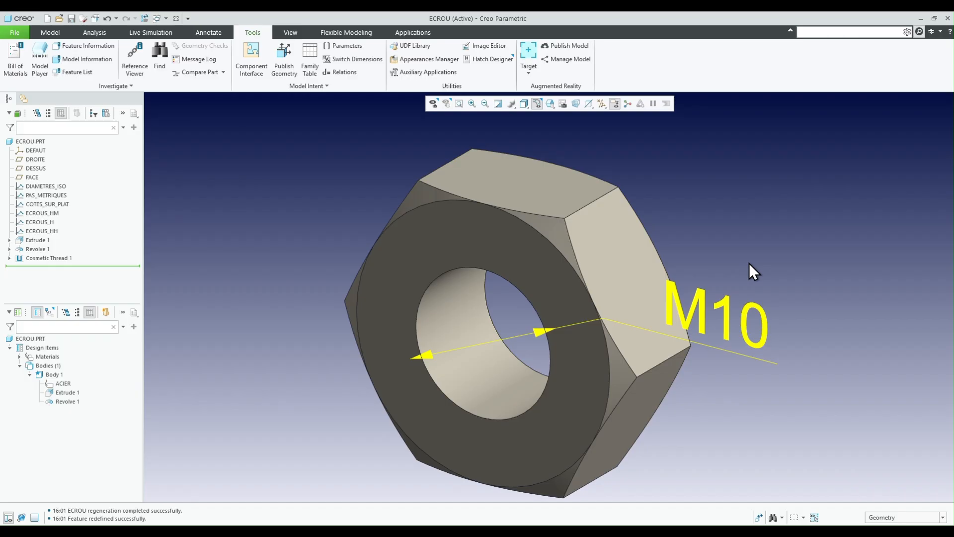
middle_click_drag(750, 263, 652, 286)
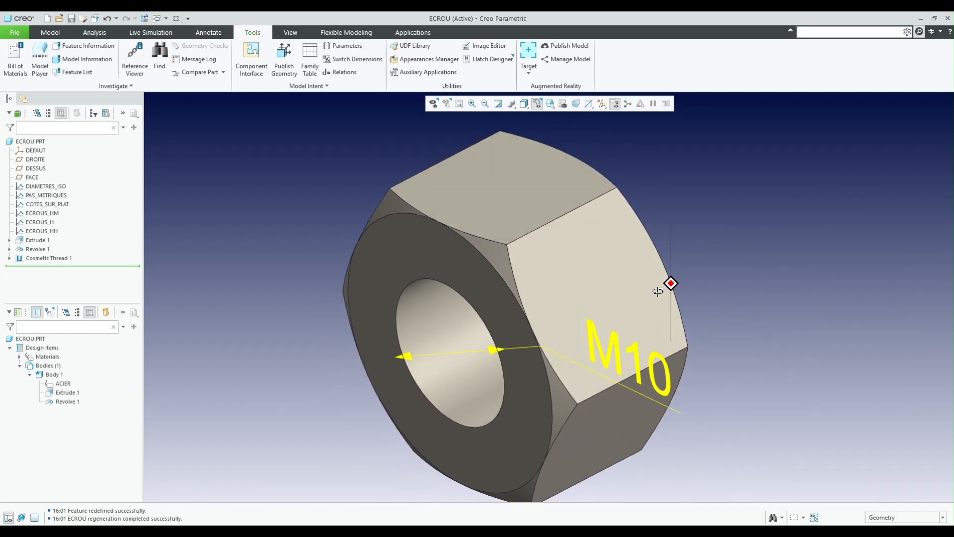
double_click(392, 252)
middle_click_drag(436, 248, 433, 249)
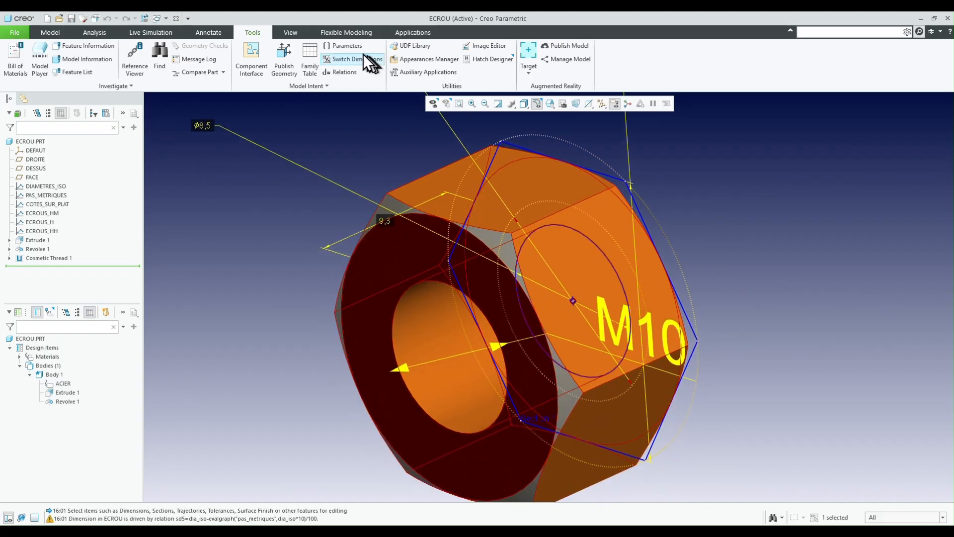
- Set the part's SERIE parameter to HM and regenerate the nut
left_click(351, 47)
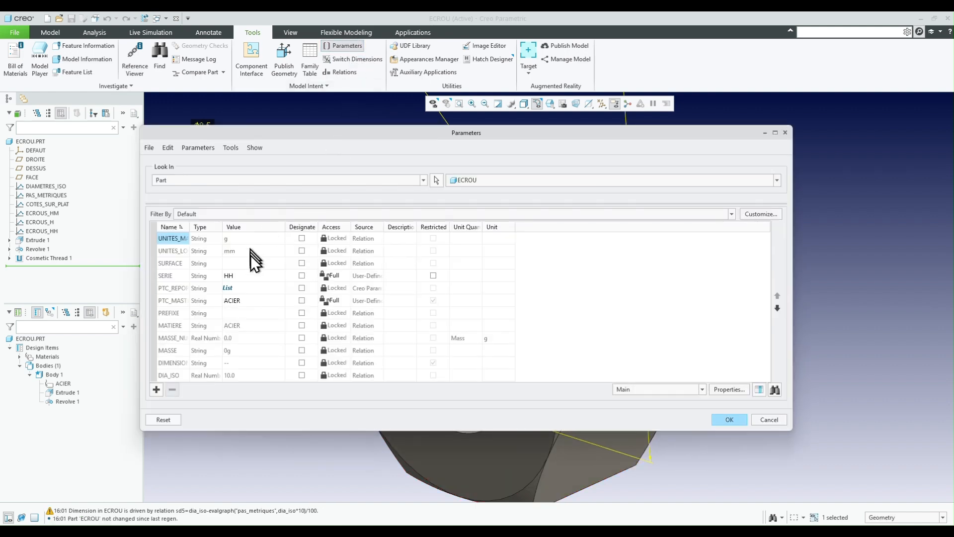
left_click(249, 275)
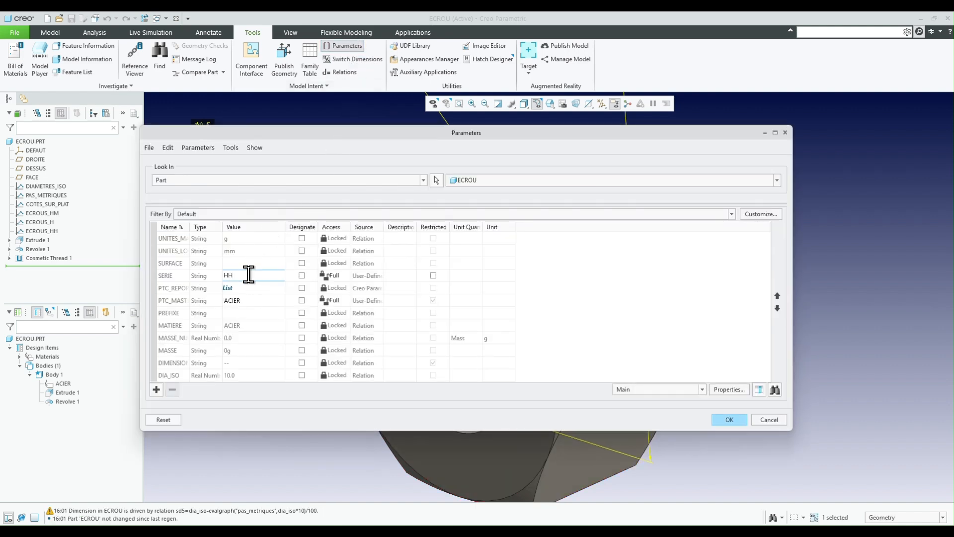
type("M")
left_click(733, 423)
key("ctrl+g")
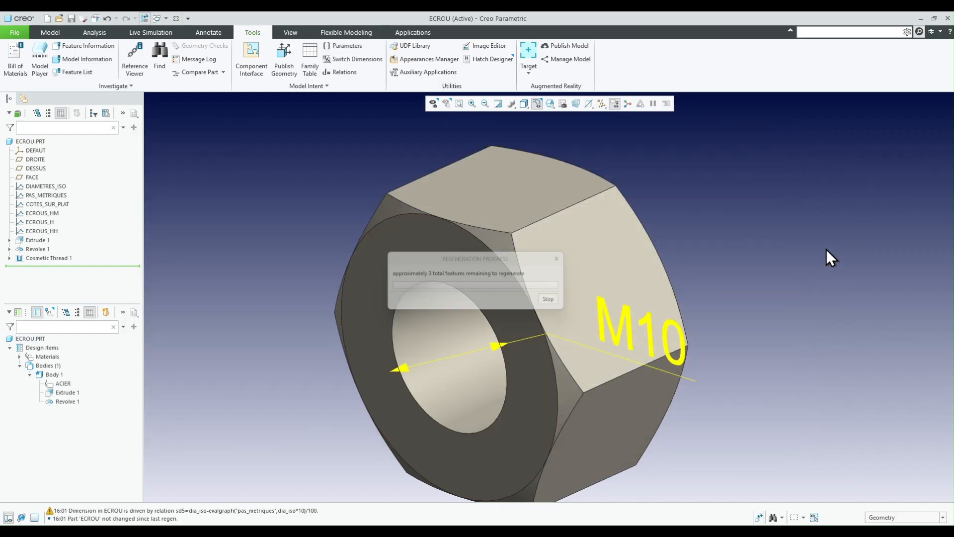
mouse_move(758, 264)
middle_mouse_down()
mouse_move(618, 315)
mouse_move(663, 309)
mouse_move(632, 305)
middle_mouse_up()
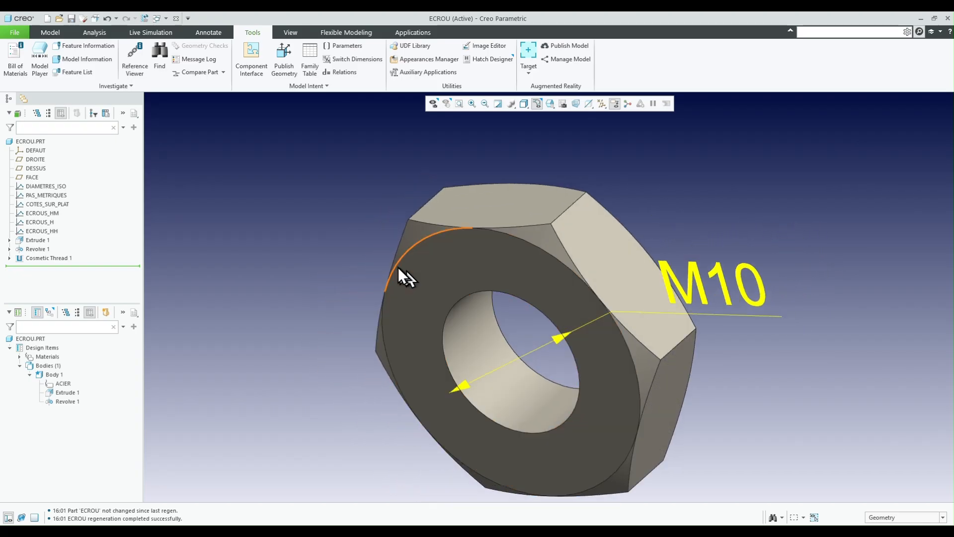
scroll(398, 260, "up", 1)
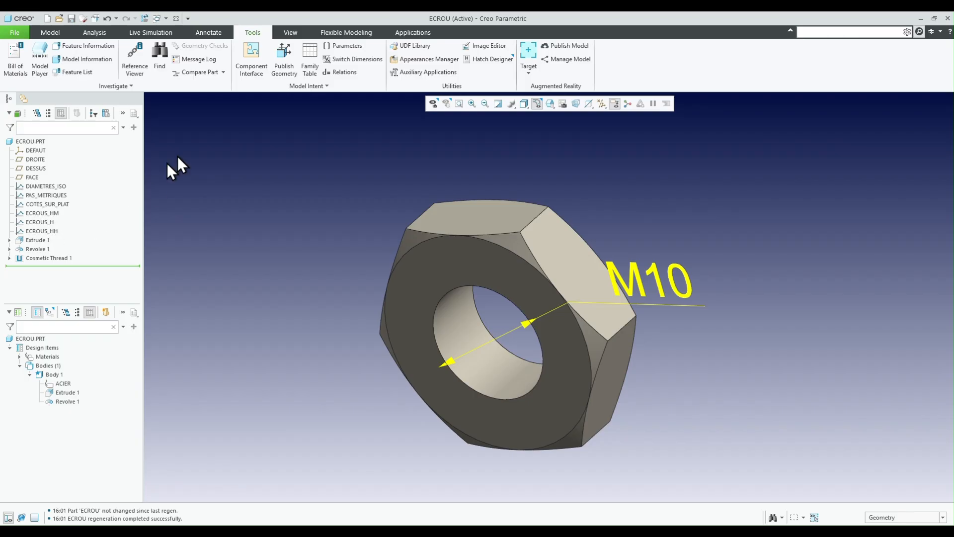
- Add the 11.14 mm diameter dimension of Extrude 1 to the part's flexible varied items
left_click(15, 32)
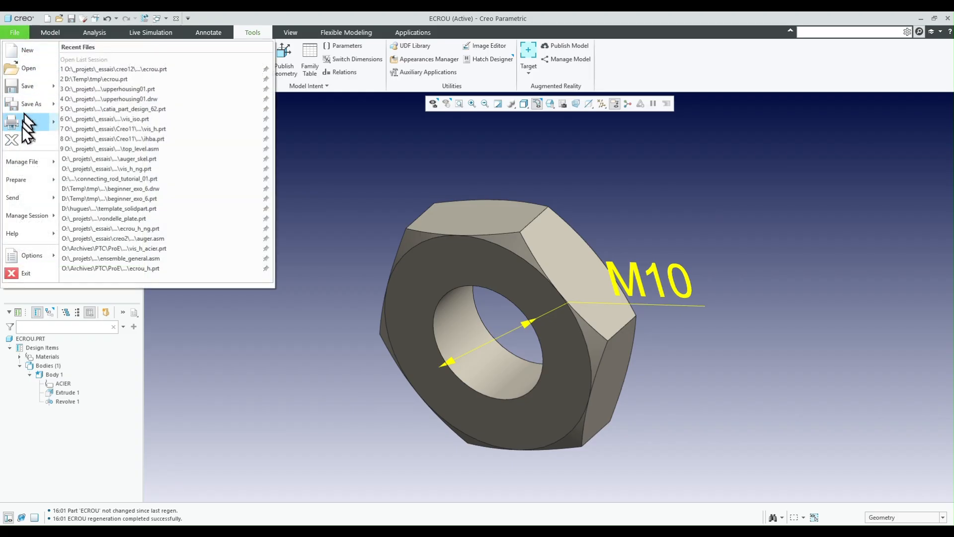
mouse_move(18, 181)
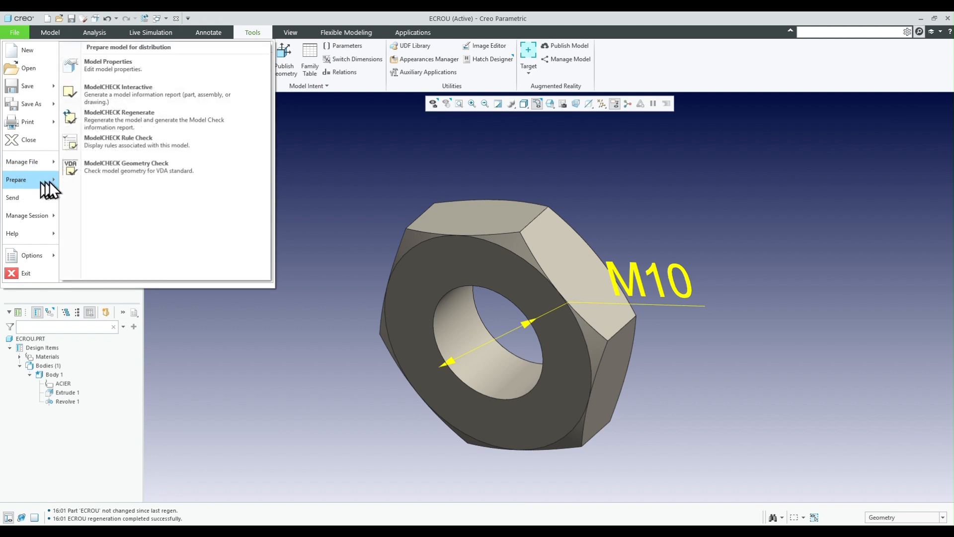
left_click(111, 67)
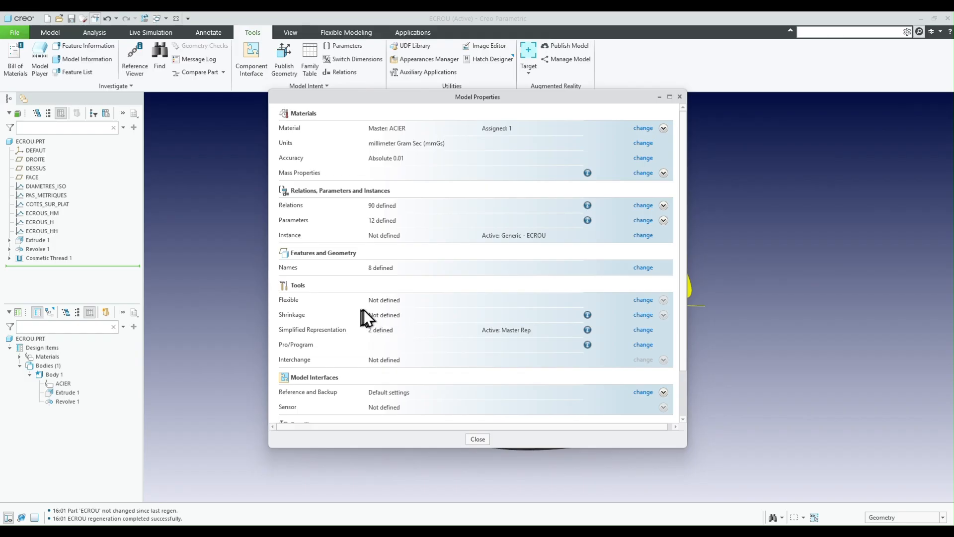
left_click(644, 300)
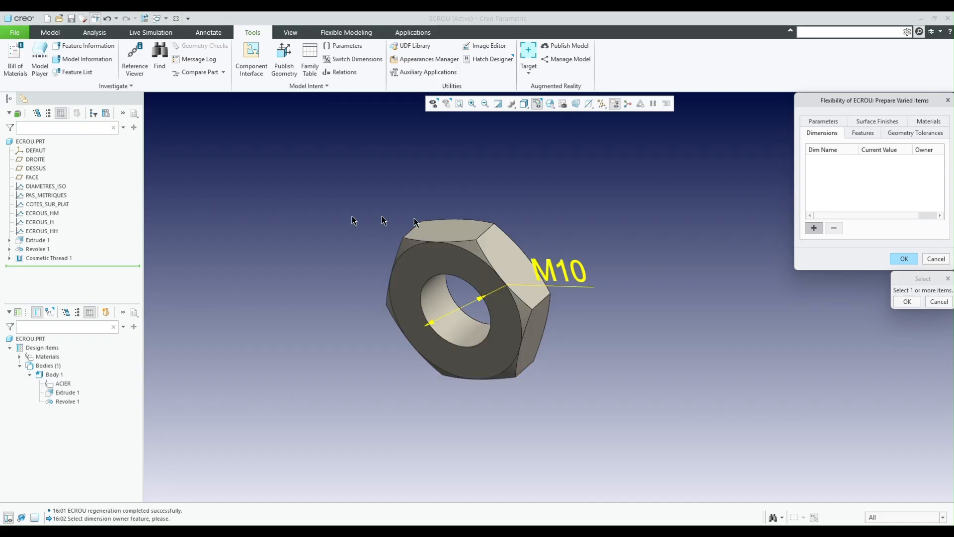
left_click(462, 233)
scroll(468, 266, "up", 2)
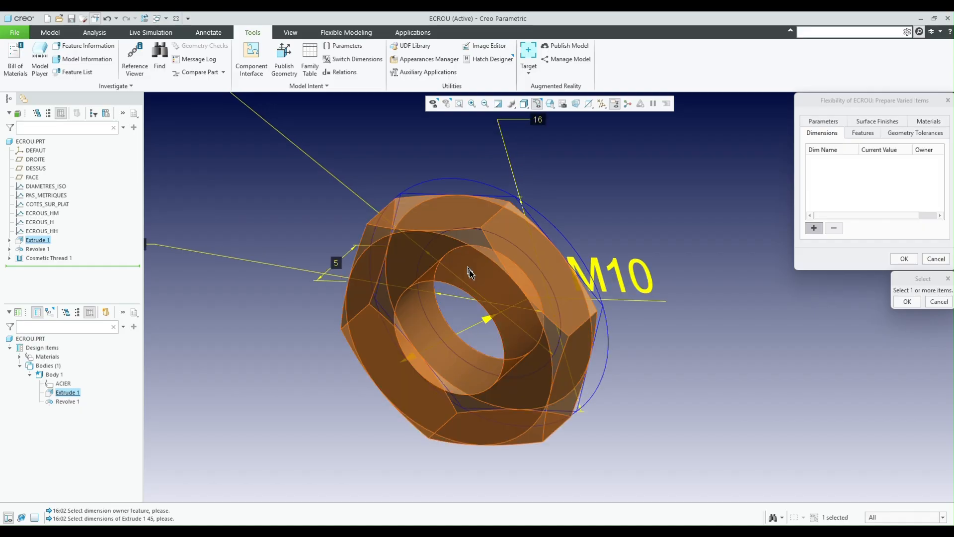
scroll(421, 281, "down", 1)
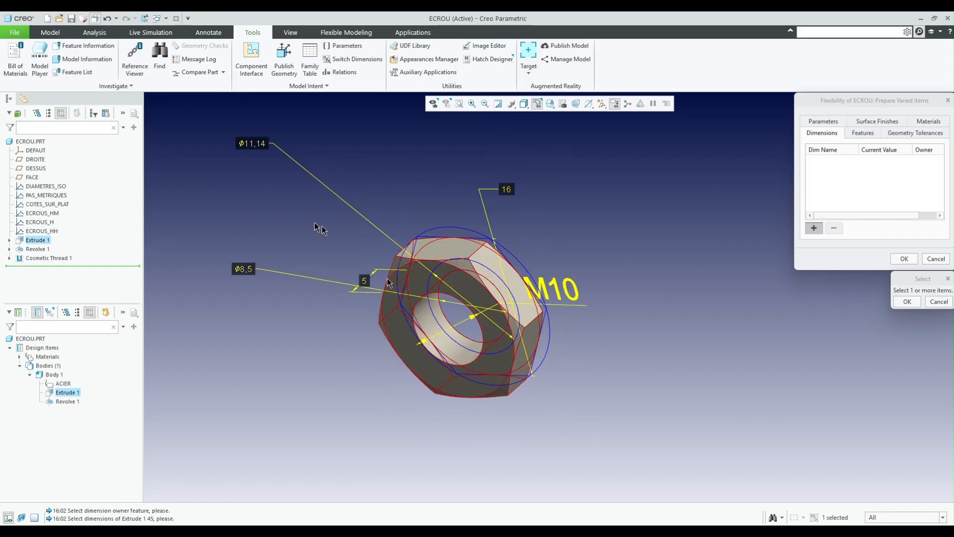
left_click(257, 145)
left_click(908, 301)
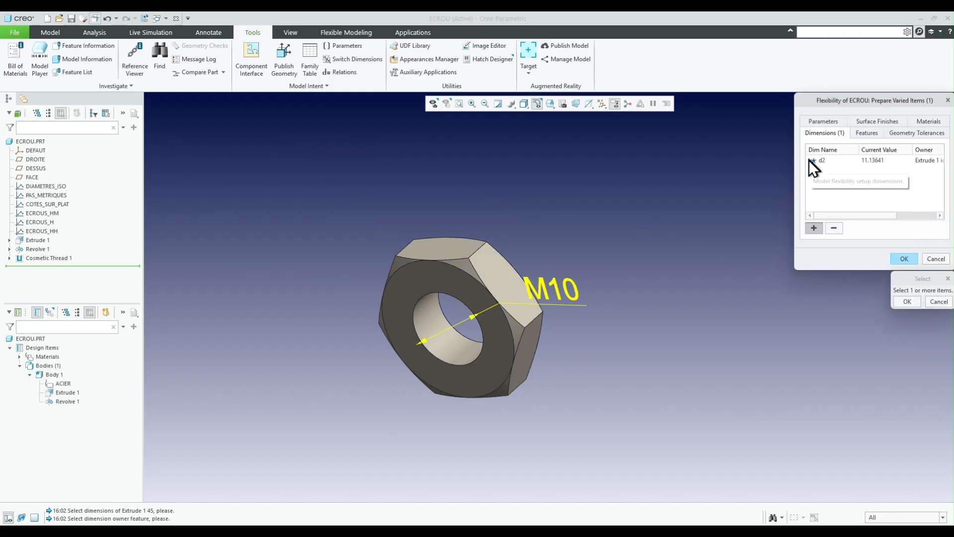
- Add the SERIE parameter to the flexible varied items, then accept the flexibility definition and close the model properties
left_click(830, 122)
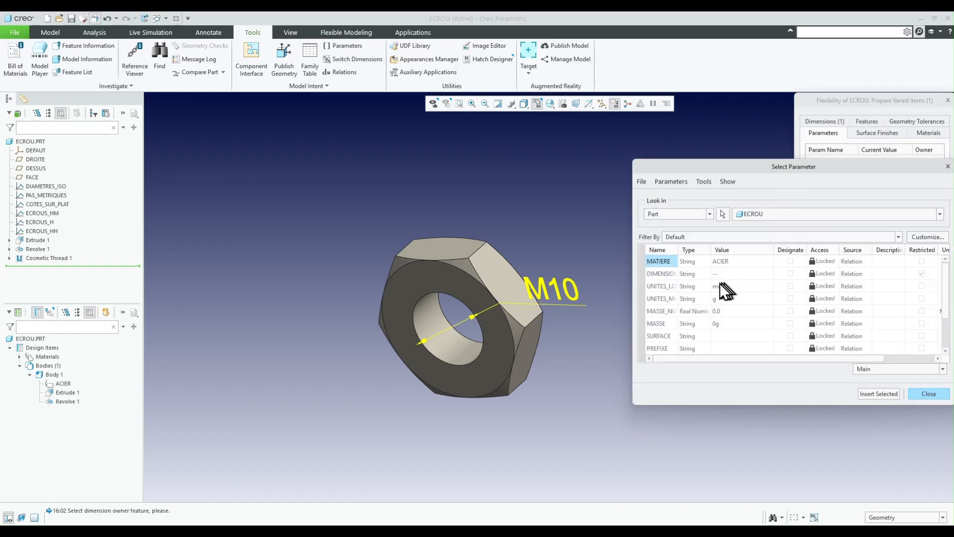
scroll(690, 314, "down", 2)
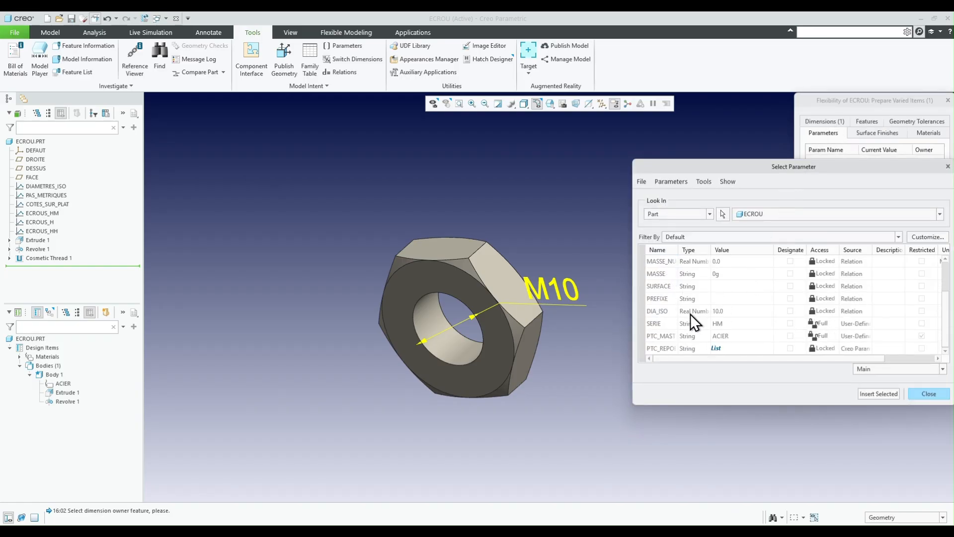
left_click(883, 395)
left_click(927, 393)
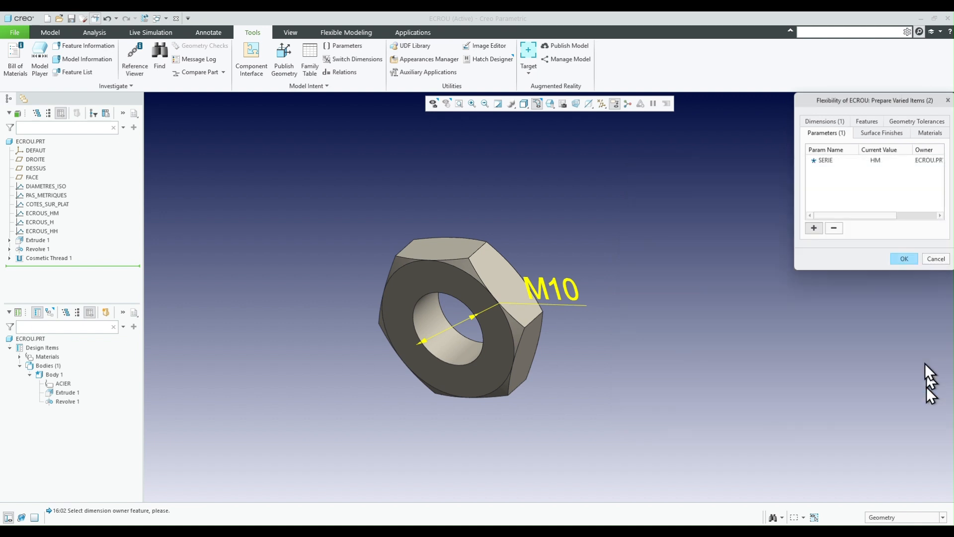
left_click(825, 122)
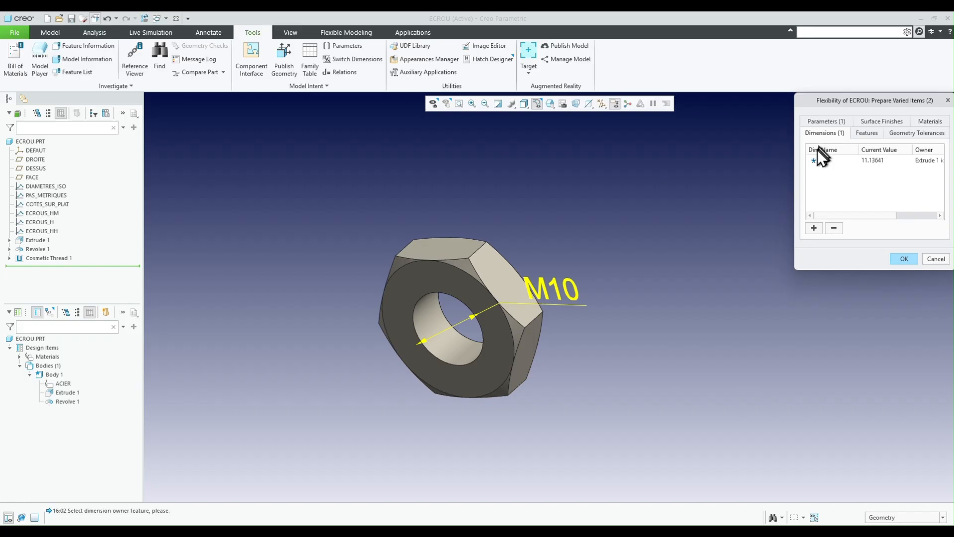
left_click(902, 259)
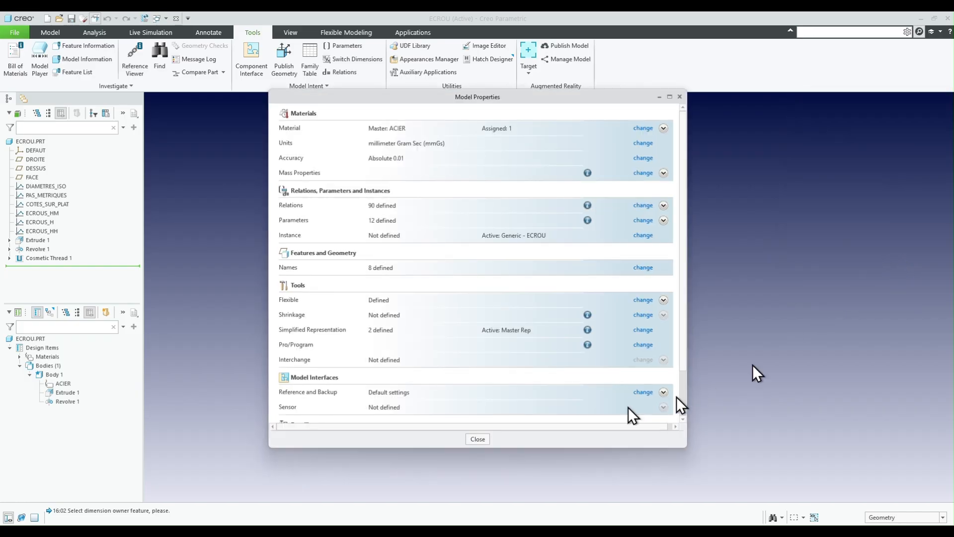
left_click(477, 438)
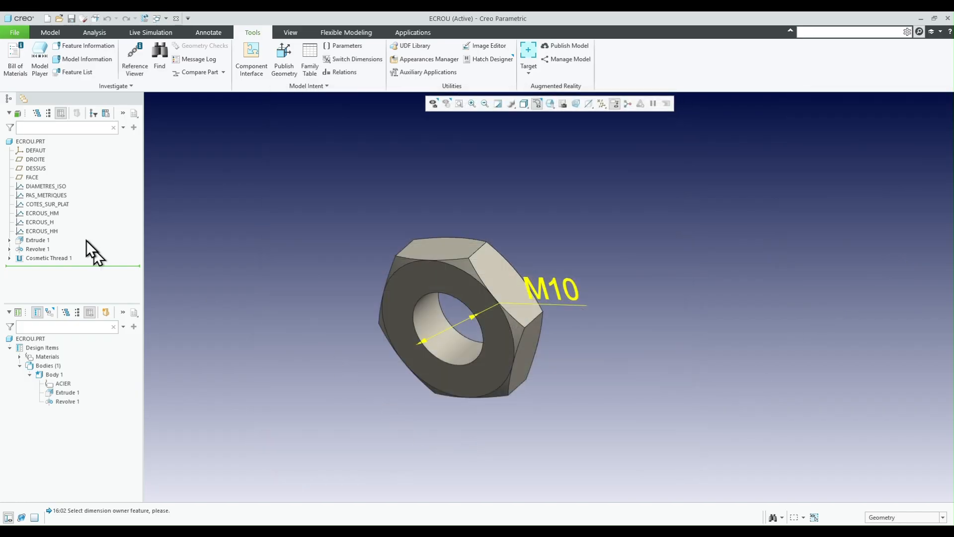
- Display the dimensions of Extrude 1 and rename its 11.14 mm diameter dimension to dia_passage
left_click(38, 241)
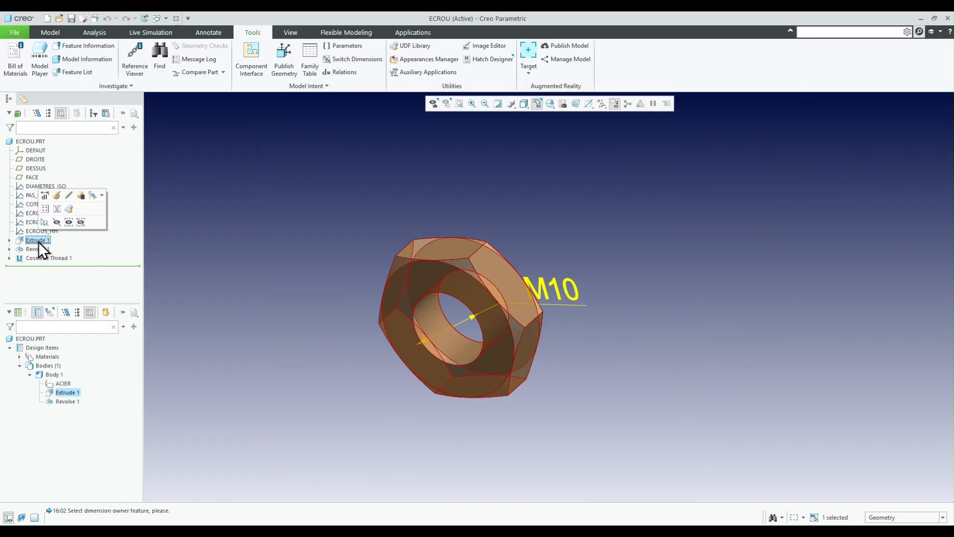
left_click(55, 196)
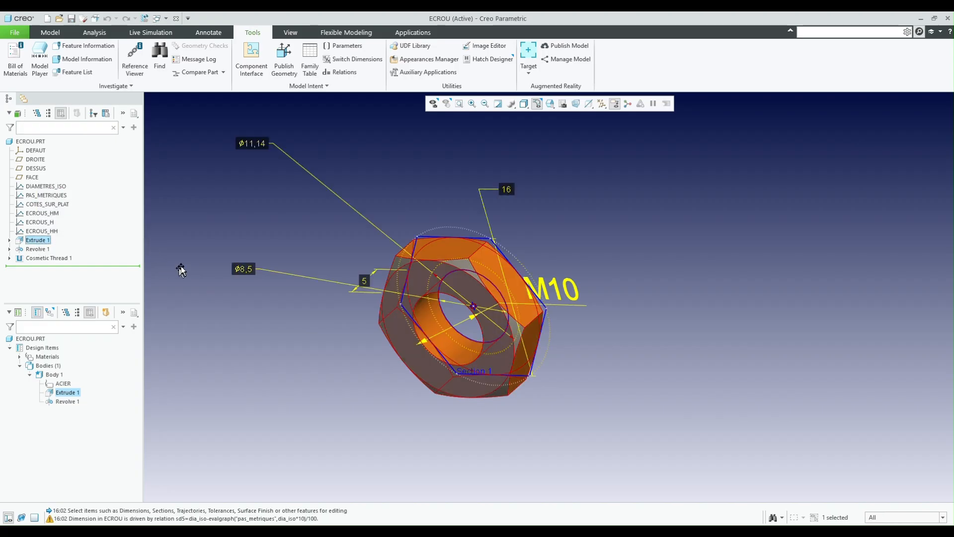
left_click(259, 145)
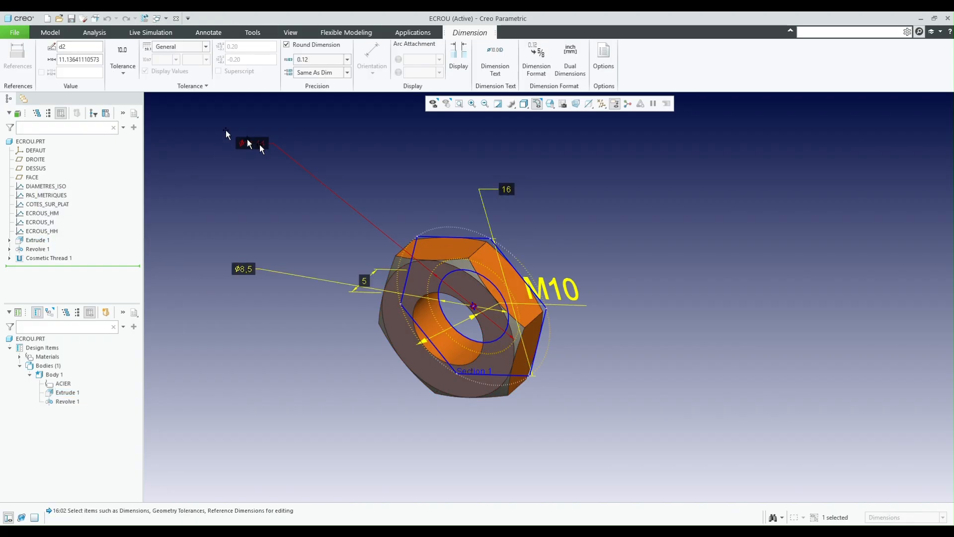
left_click(78, 46)
type("dia_")
type("theo")
type("passage")
- Review the varied dimension's name in the part's flexibility definition, then close the model properties and inspect the nut
left_click(21, 34)
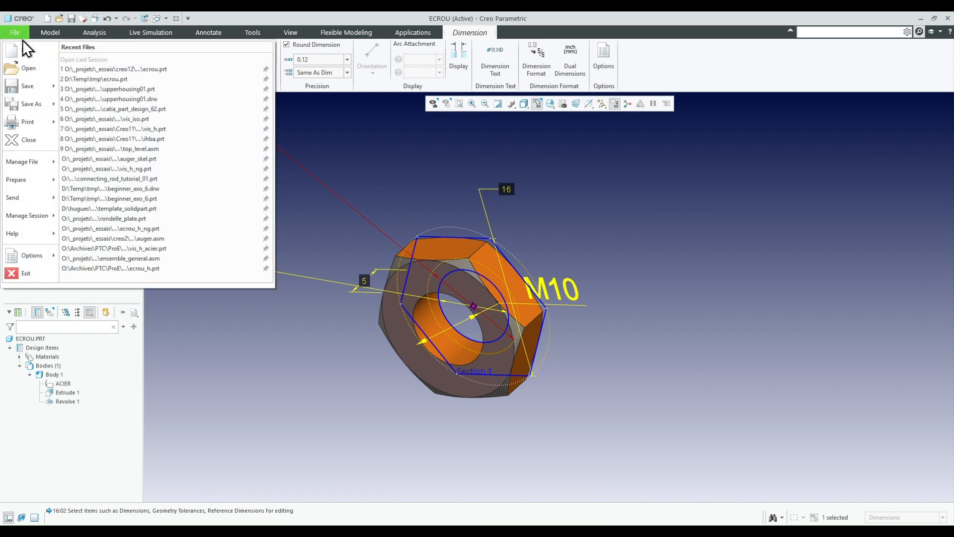
mouse_move(26, 180)
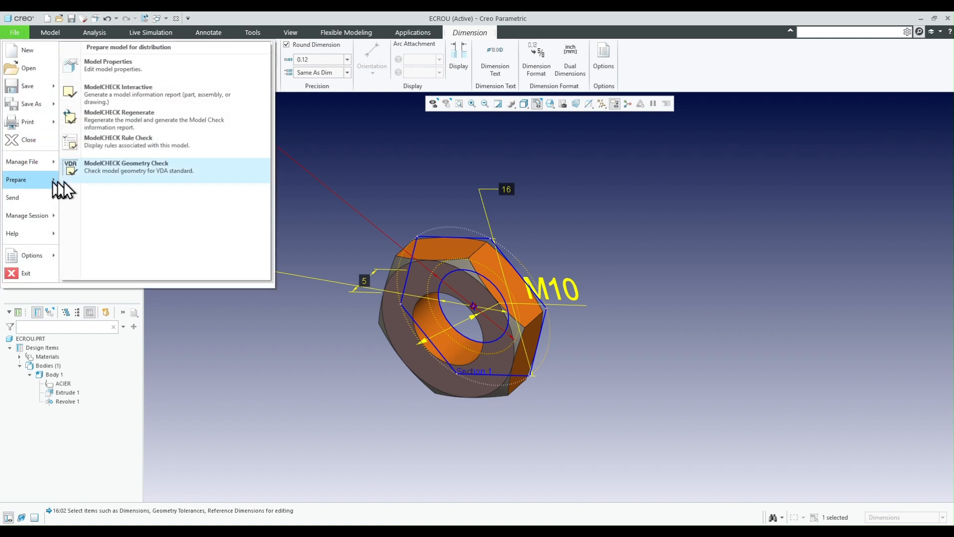
left_click(123, 63)
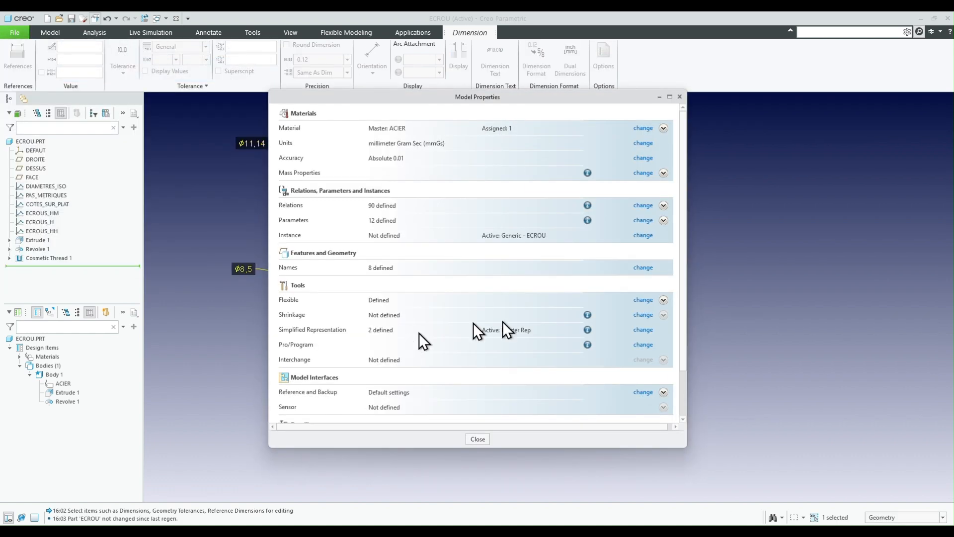
left_click(644, 300)
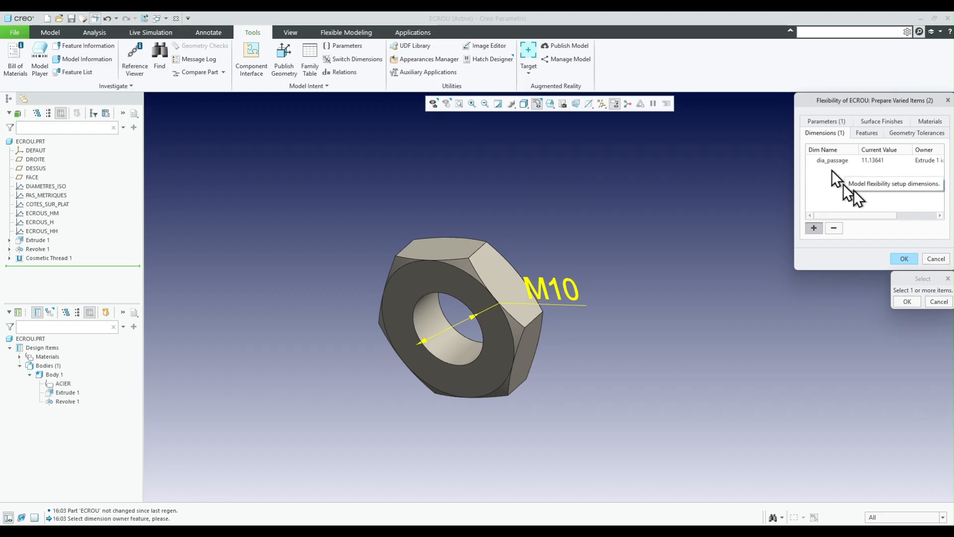
left_click(905, 259)
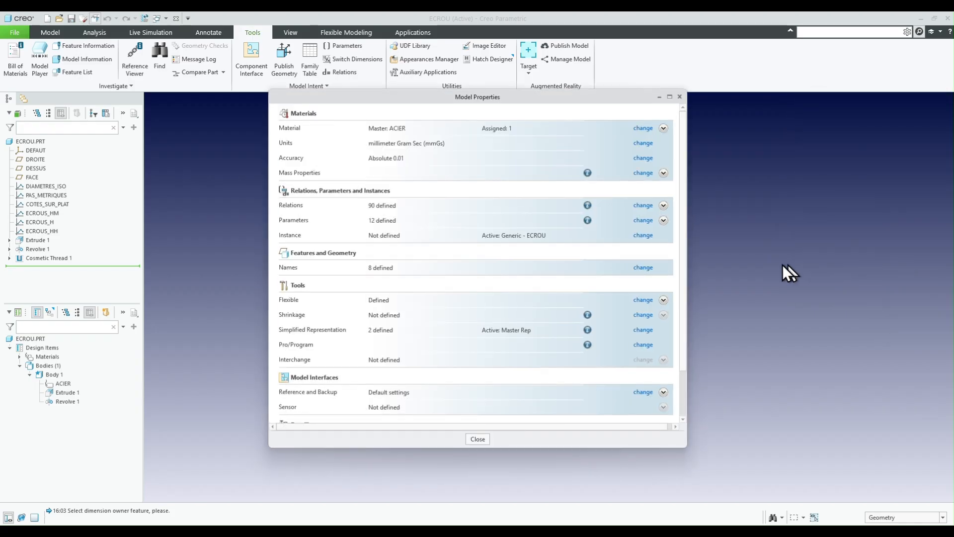
left_click(476, 440)
mouse_move(550, 375)
middle_mouse_down()
mouse_move(535, 367)
mouse_move(524, 386)
mouse_move(497, 392)
mouse_move(550, 373)
mouse_move(614, 308)
middle_mouse_up()
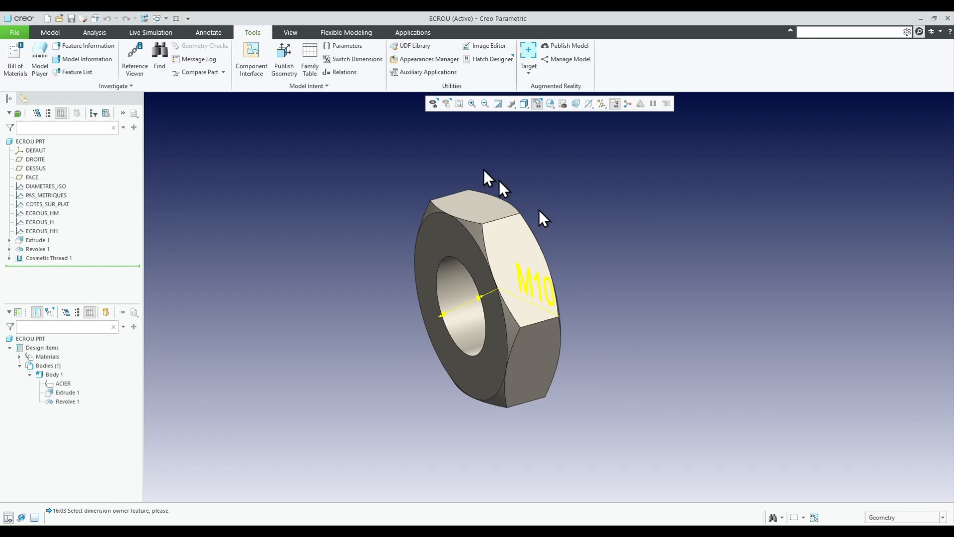
- Create a component interface named defaut with a Coincident constraint on the nut's bore surface
left_click(255, 70)
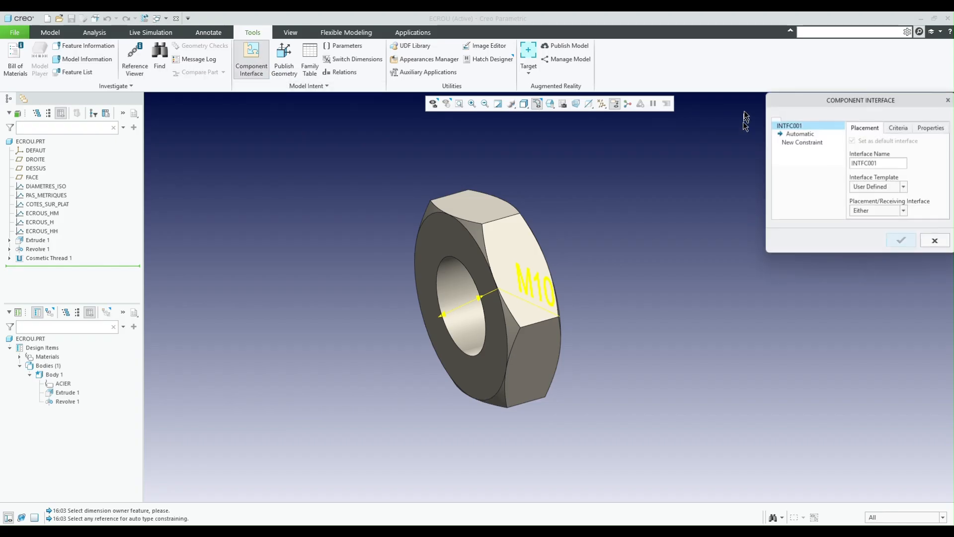
double_click(866, 164)
type("defaut")
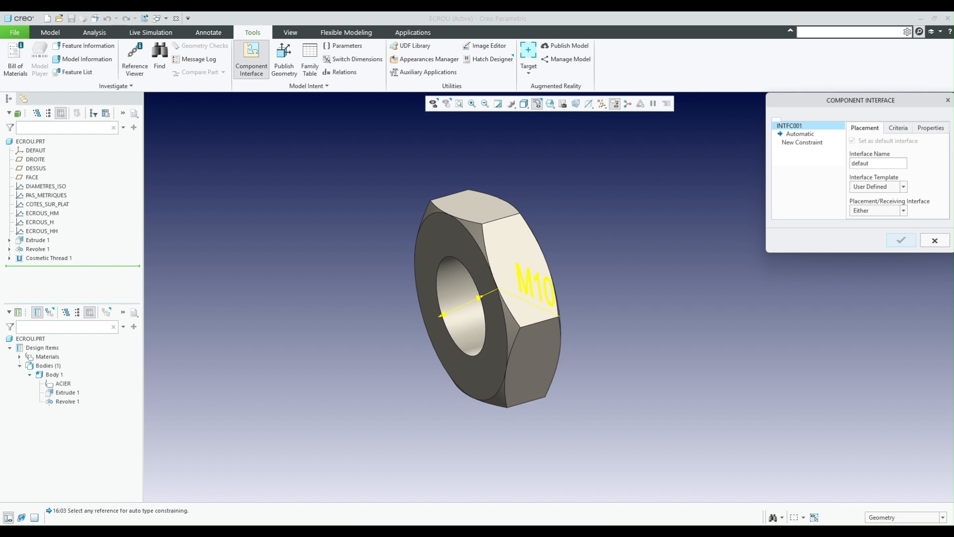
left_click(803, 134)
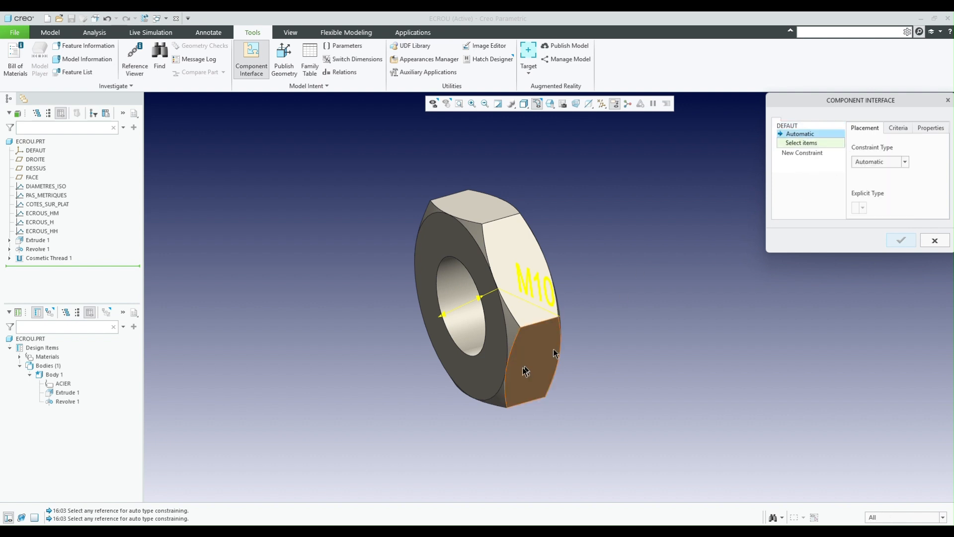
left_click(454, 281)
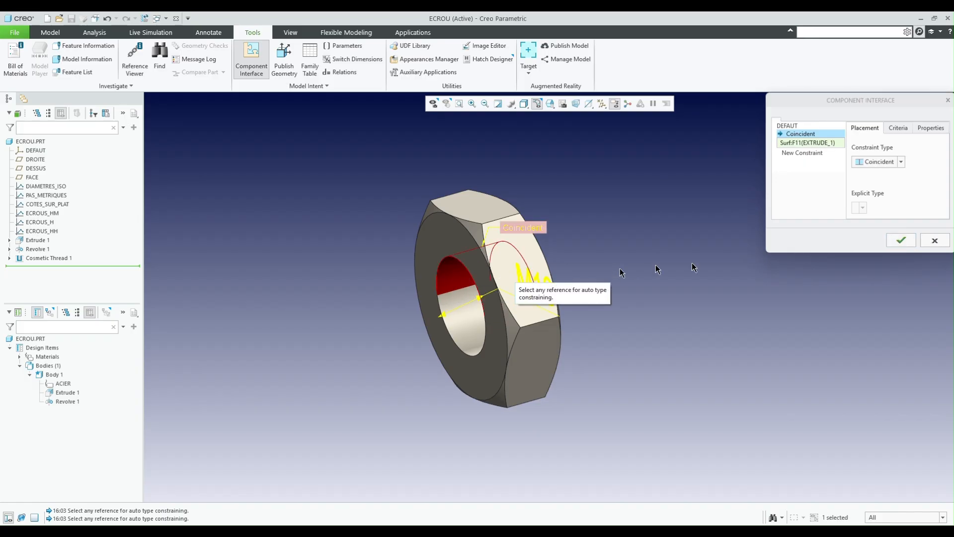
- Add a dependent Coincident constraint on the nut's flat end face opposite the M10 annotation, then accept the component interface
left_click(803, 152)
middle_click_drag(625, 185, 619, 203)
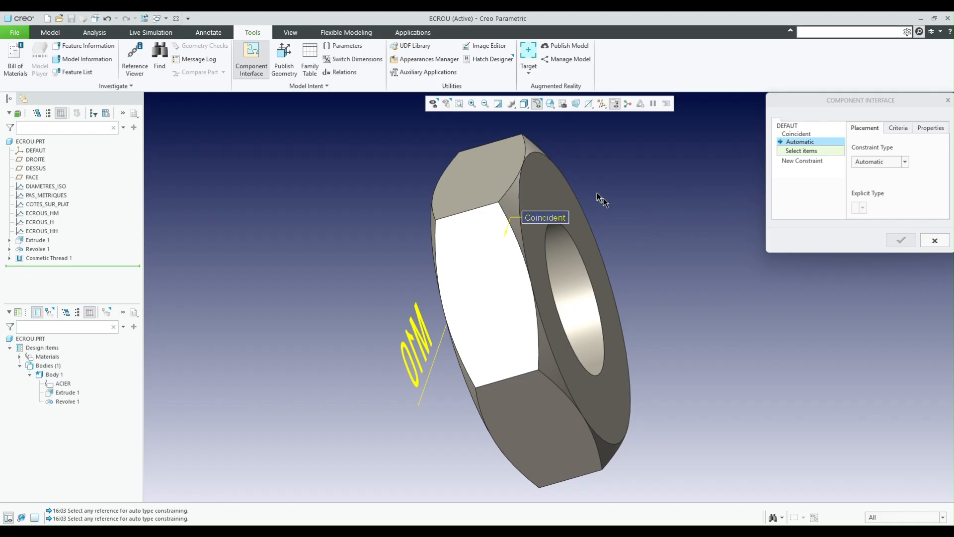
left_click(557, 192)
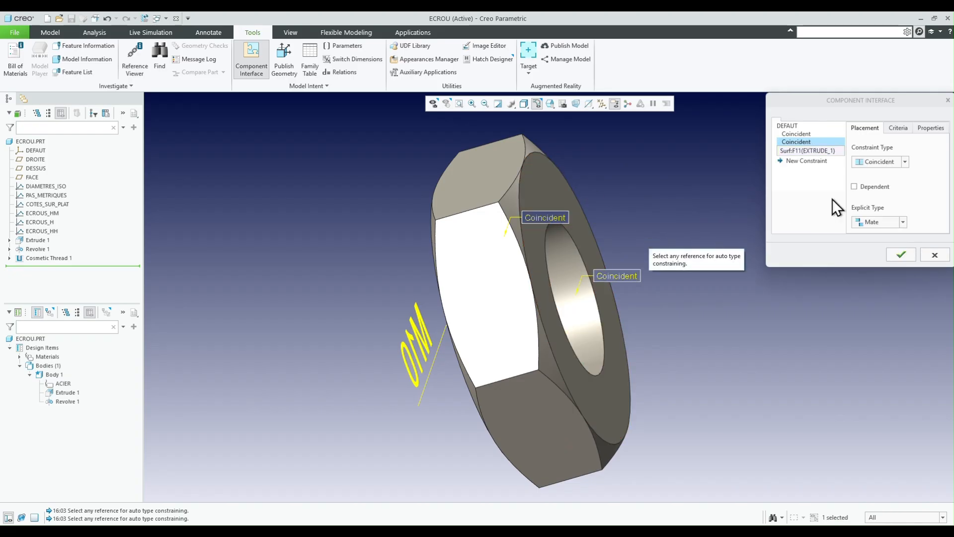
left_click(855, 187)
middle_click_drag(628, 233, 667, 220)
middle_click_drag(312, 271, 617, 199)
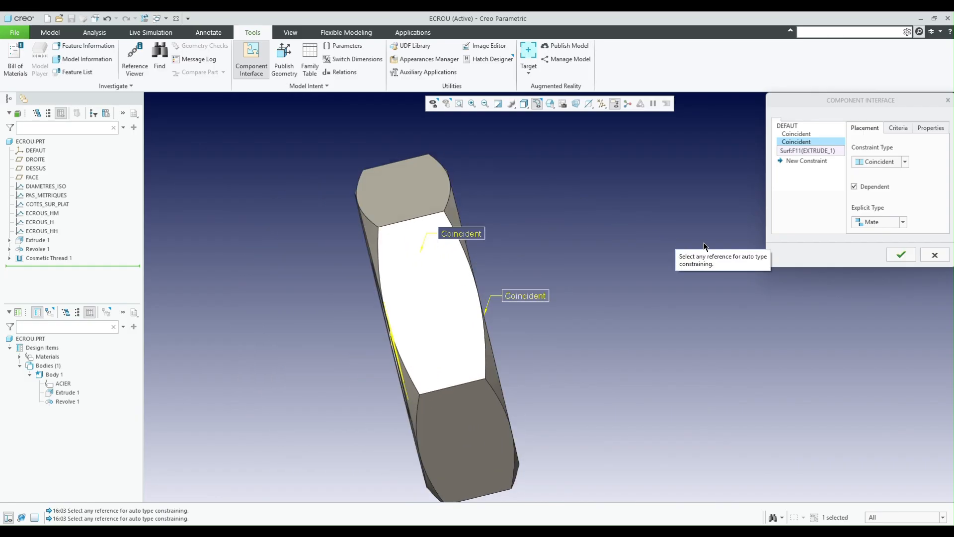
left_click(902, 254)
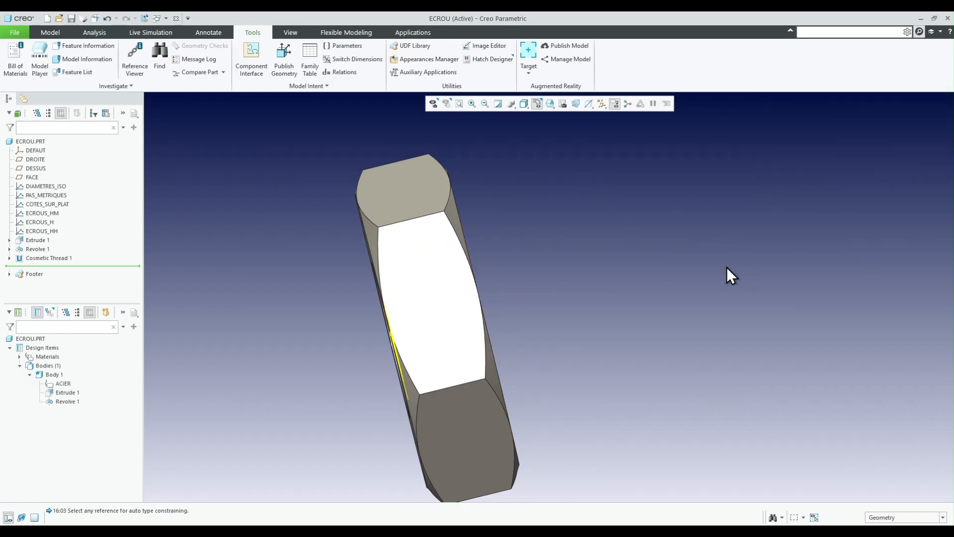
- Try to save the ECROU part and turn the nut to inspect its threaded bore
key("ctrl+s")
middle_click_drag(512, 327, 615, 309)
scroll(643, 300, "up", 3)
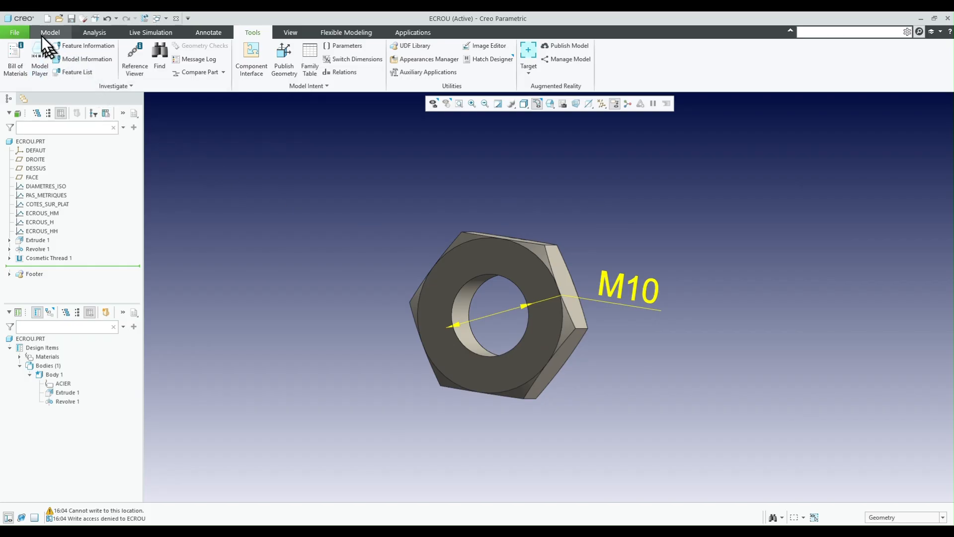
- Create a new solid part named plaque using the default template
left_click(48, 20)
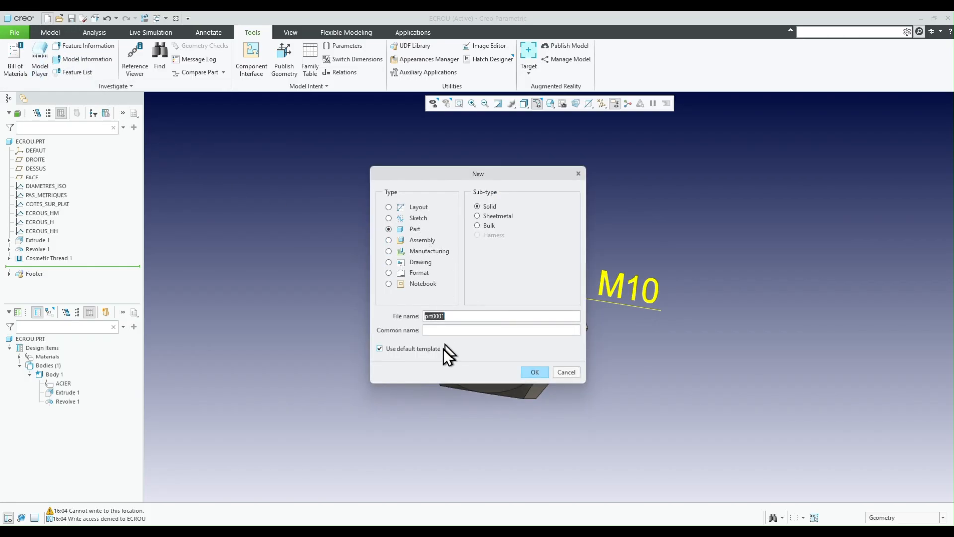
type("plaque")
key("Return")
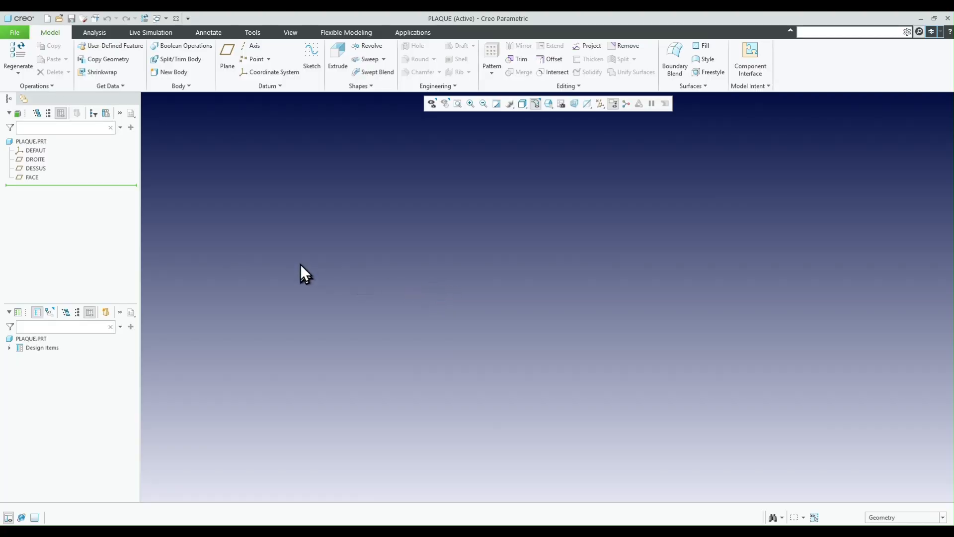
- Start an Extrude on the DESSUS plane and sketch a center rectangle about 795 by 473 mm at the origin
left_click(36, 169)
left_click(40, 169)
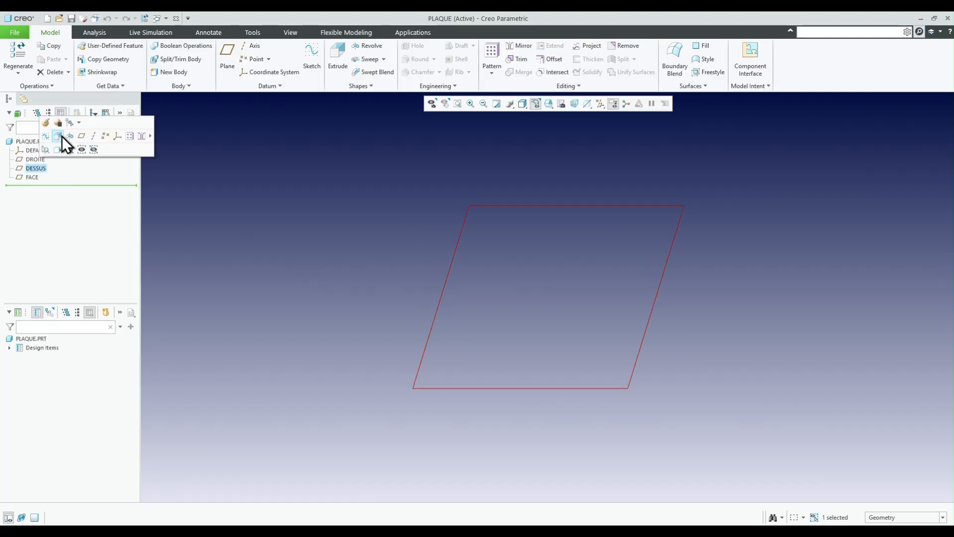
left_click(59, 136)
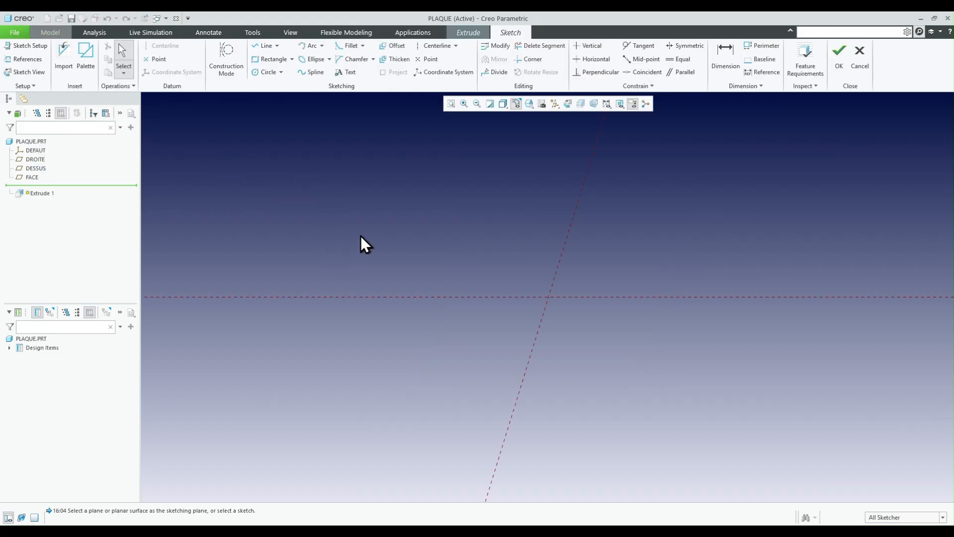
left_click(293, 60)
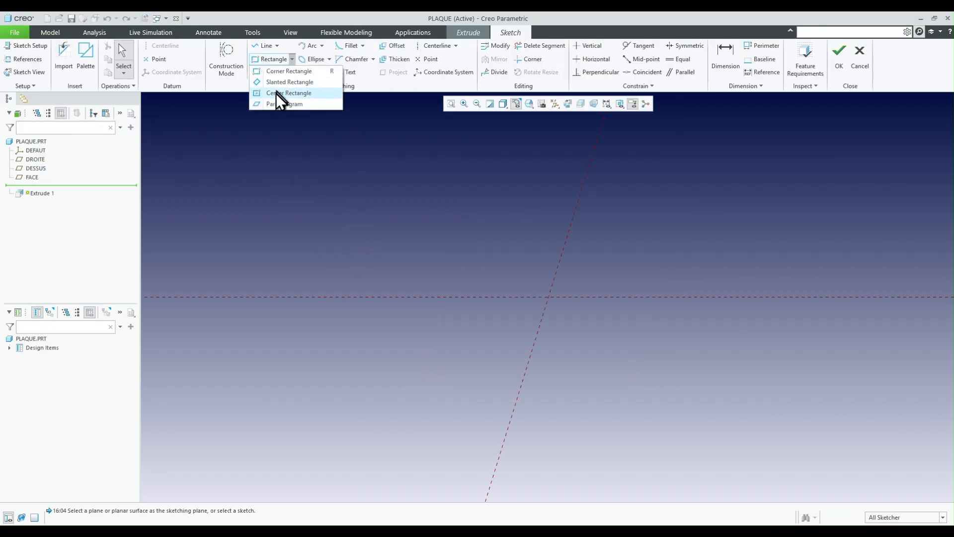
left_click(278, 93)
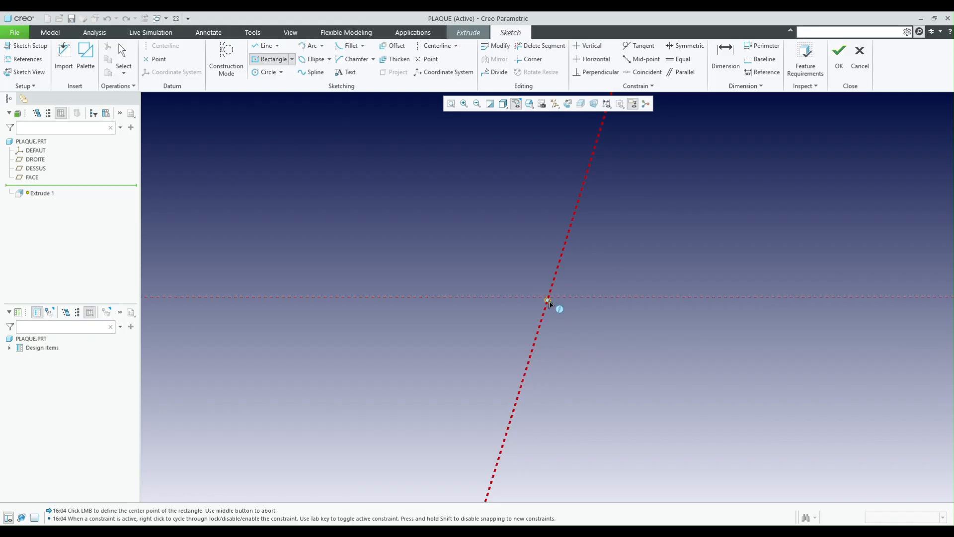
left_click(548, 297)
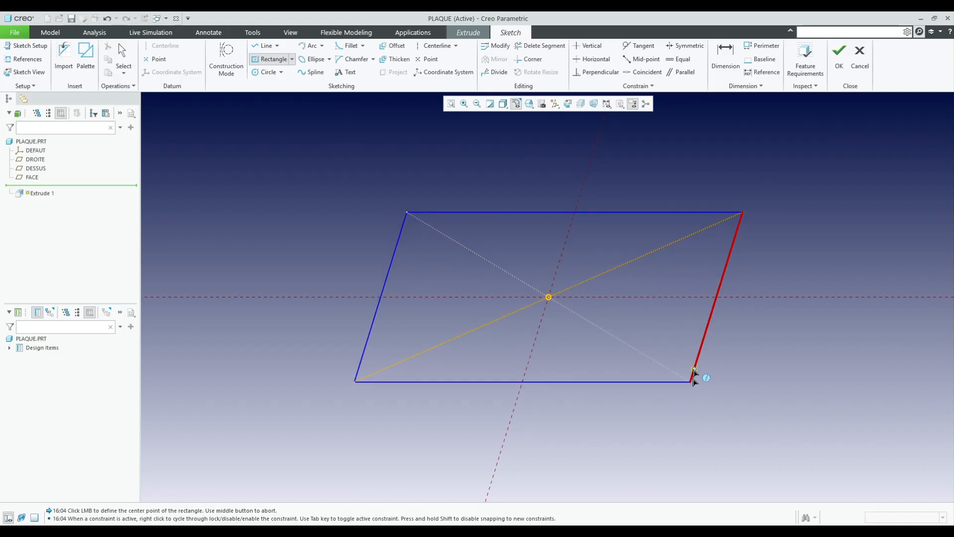
left_click(691, 381)
middle_click(663, 180)
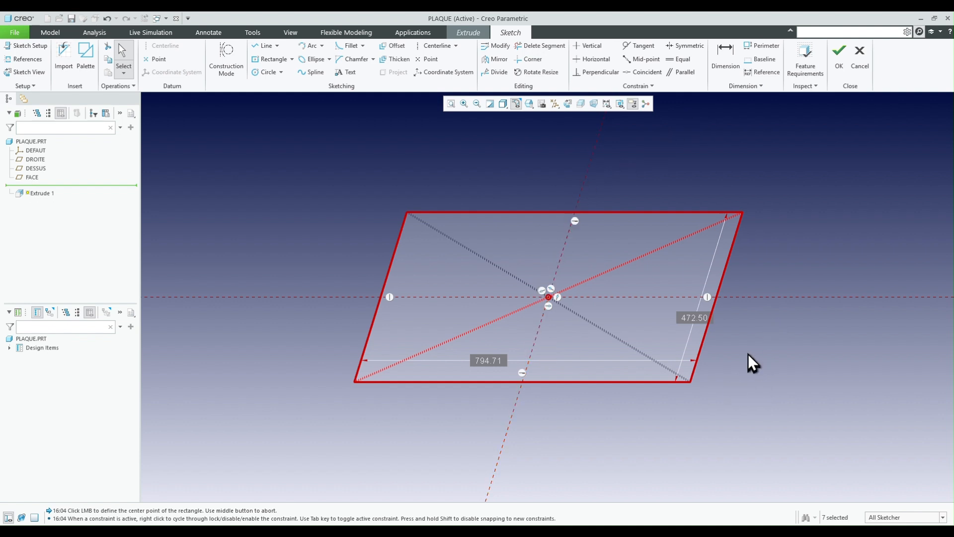
- Shrink the center rectangle by its corner to about 390 by 206 mm
left_click_drag(691, 381, 655, 359)
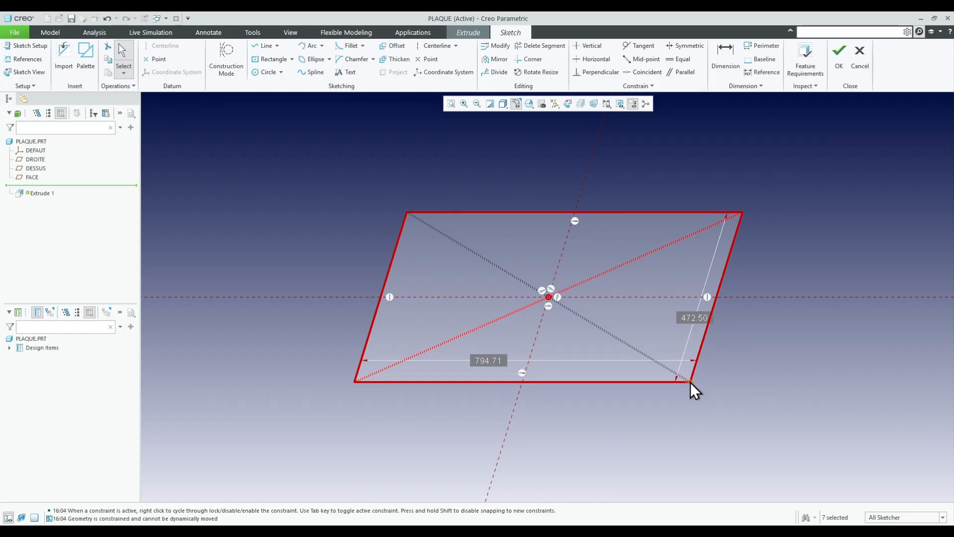
left_click(673, 186)
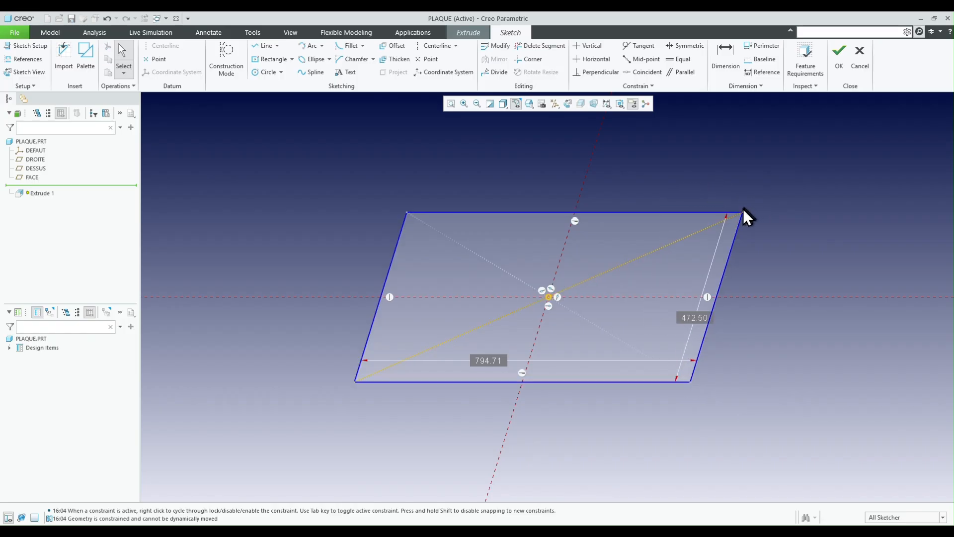
left_click(691, 381)
left_click_drag(692, 382, 620, 334)
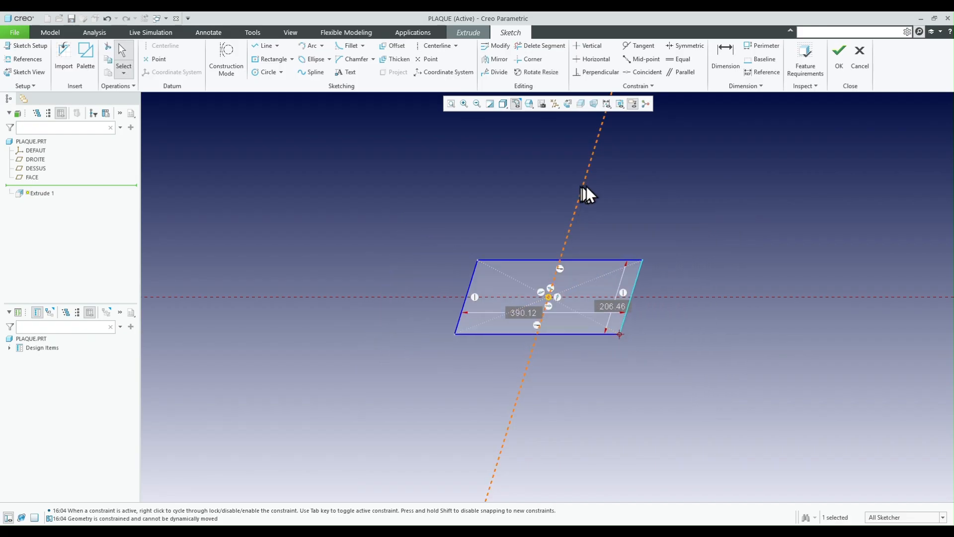
- Finish the rectangle sketch and extrude it as a solid to a depth of 40 mm
left_click(839, 59)
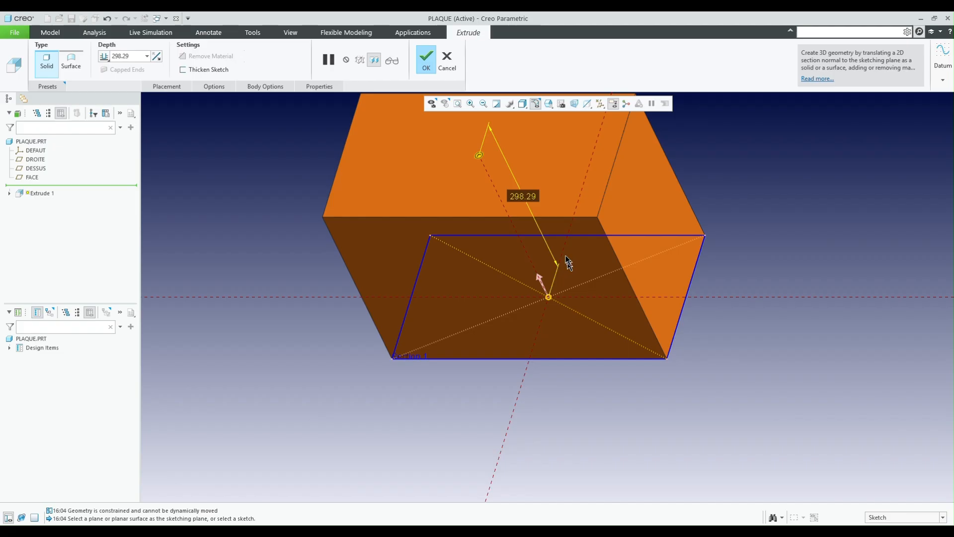
left_click_drag(479, 158, 537, 281)
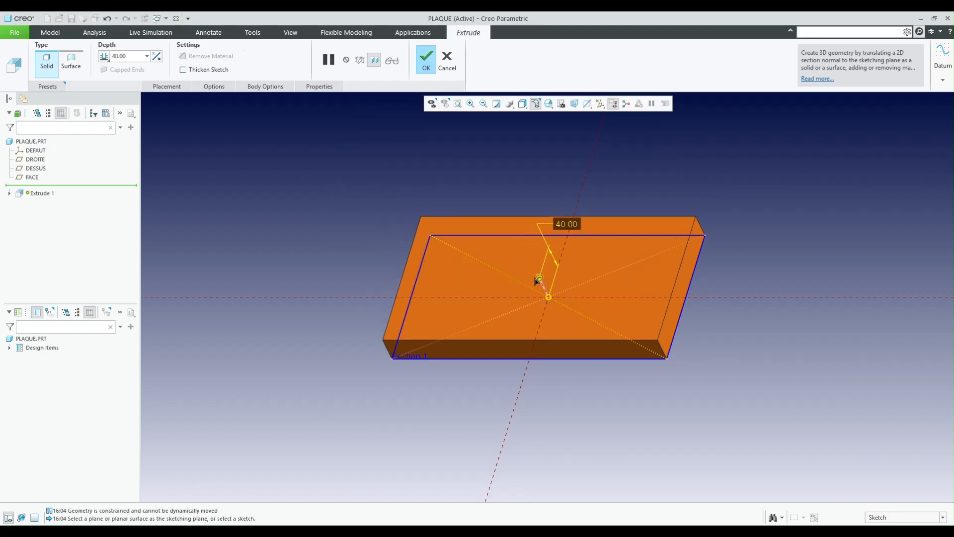
middle_click(499, 186)
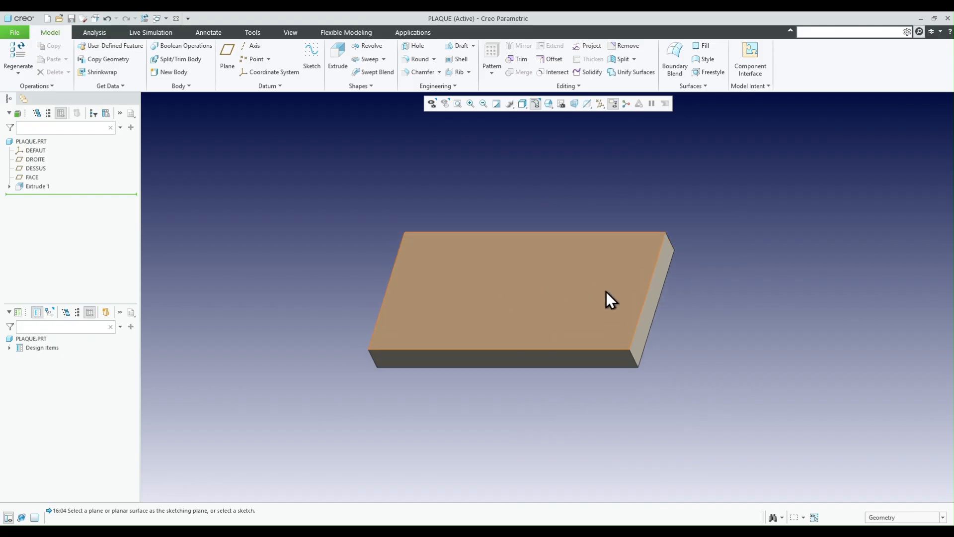
- Start an Extrude sketch on the plate's large upper face and draw a circle about 14.4 mm in diameter up and left of the origin
scroll(606, 292, "down", 3)
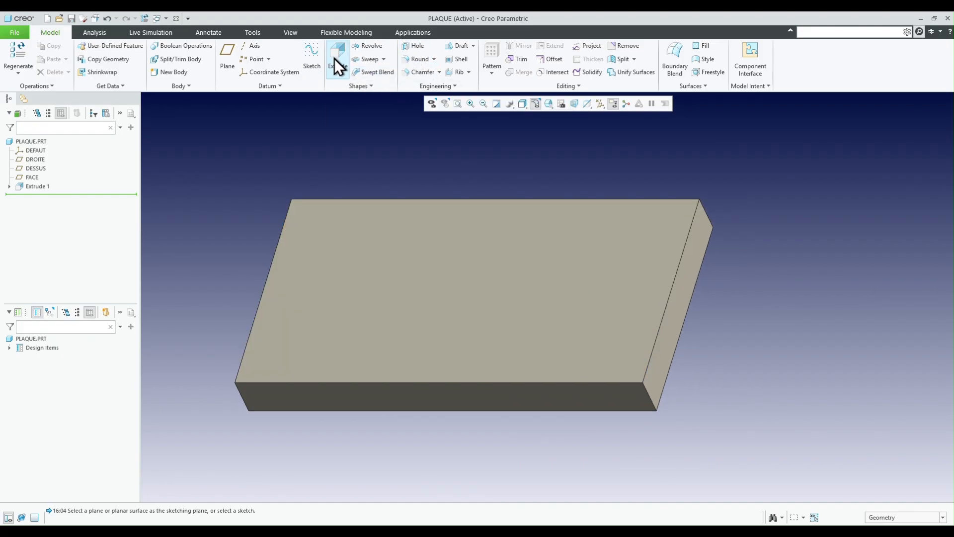
left_click(344, 240)
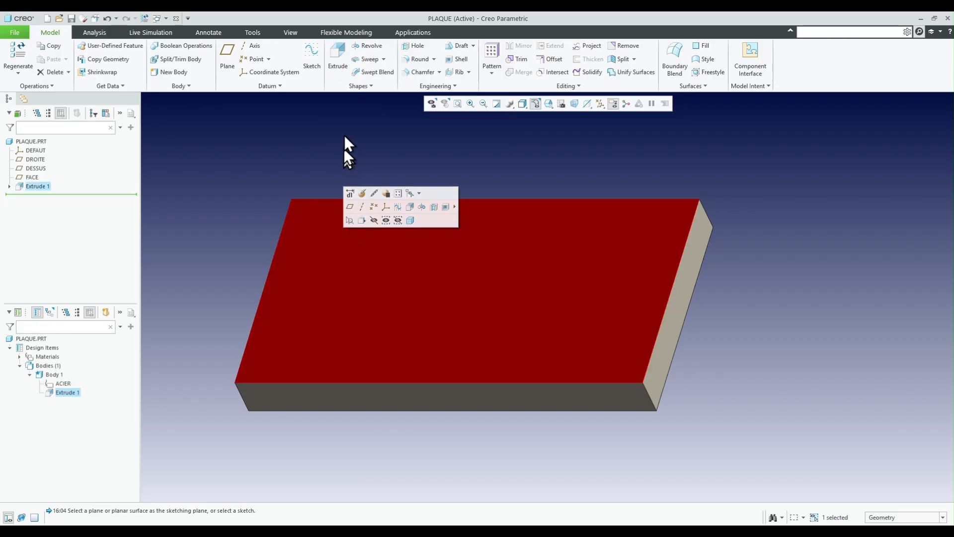
left_click(341, 62)
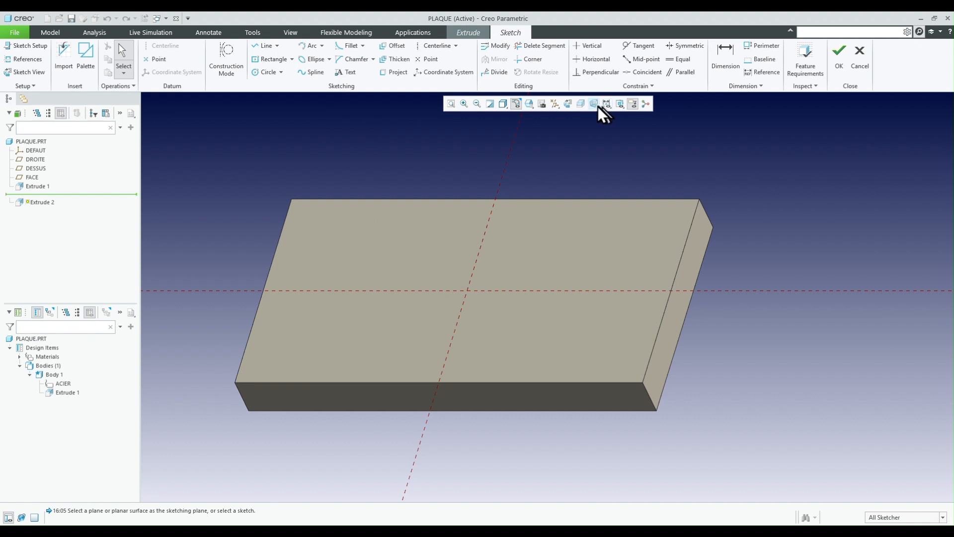
left_click(568, 103)
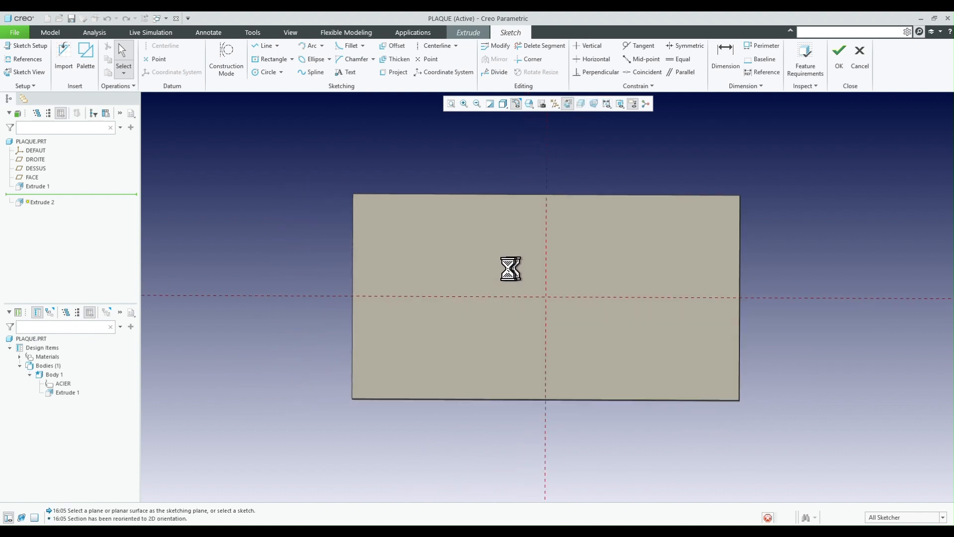
right_click(478, 265)
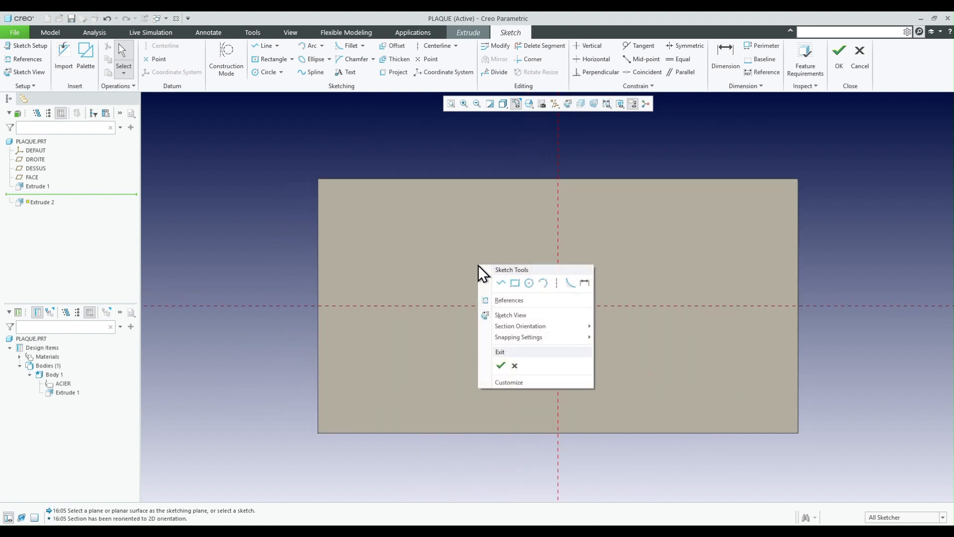
left_click(521, 281)
scroll(514, 281, "up", 2)
left_click(525, 288)
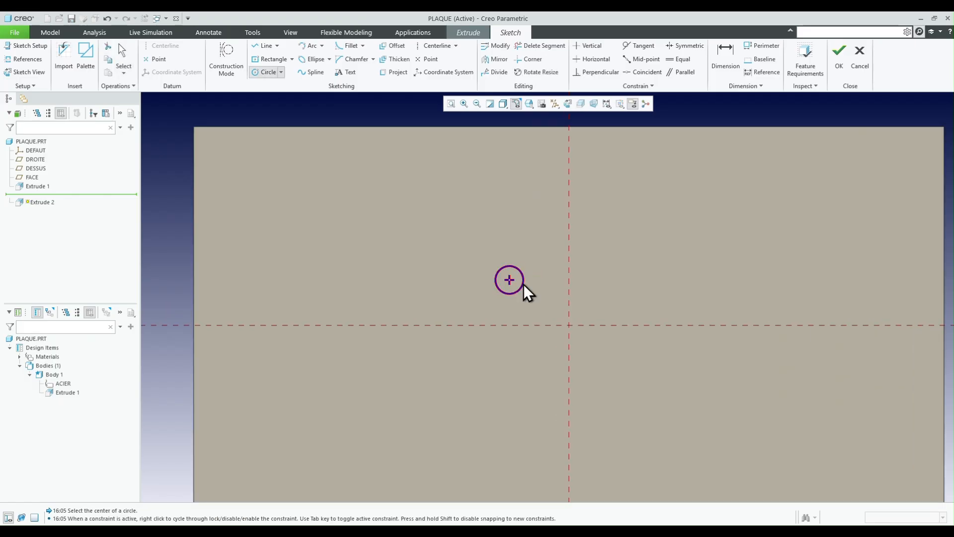
- Sketch three more circles around the origin, including a tiny one about 2.3 mm and another about 11.1 mm in diameter
left_click(609, 241)
left_click(618, 254)
scroll(576, 317, "up", 2)
scroll(557, 312, "up", 2)
left_click(536, 298)
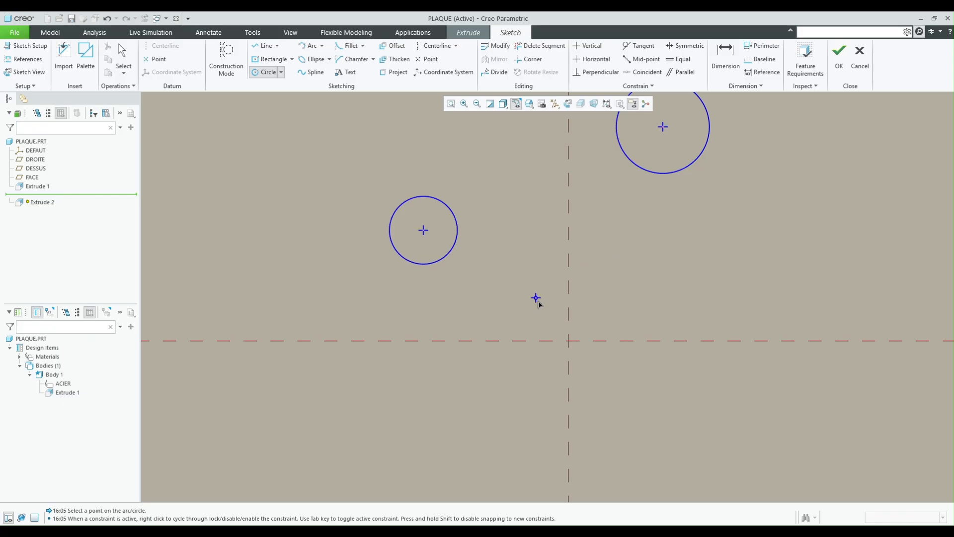
left_click(646, 270)
left_click(654, 296)
- Sketch a large circle up and left of the origin and a small circle down and right of it, then end the Circle tool
scroll(630, 391, "down", 2)
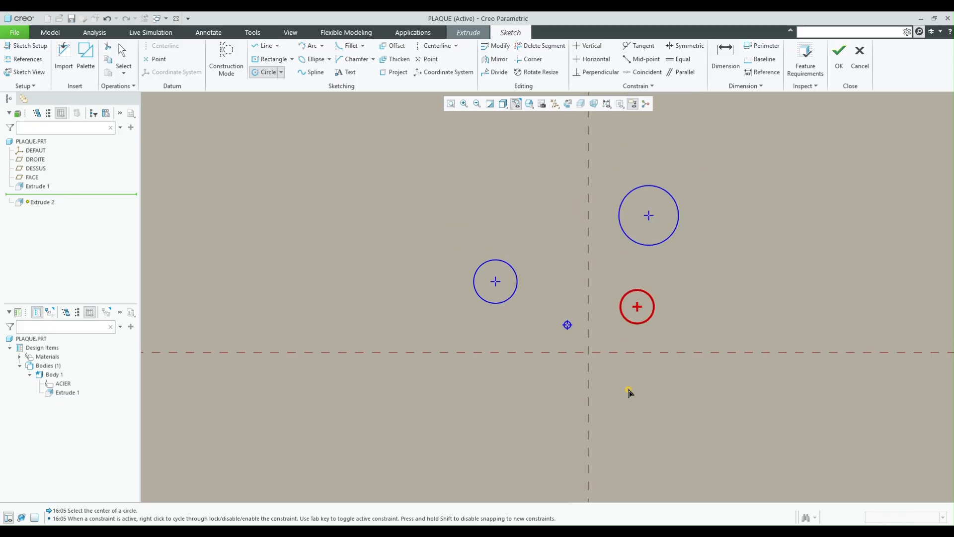
left_click(412, 148)
left_click(451, 192)
scroll(456, 218, "down", 2)
scroll(590, 213, "up", 1)
left_click(621, 392)
left_click(625, 394)
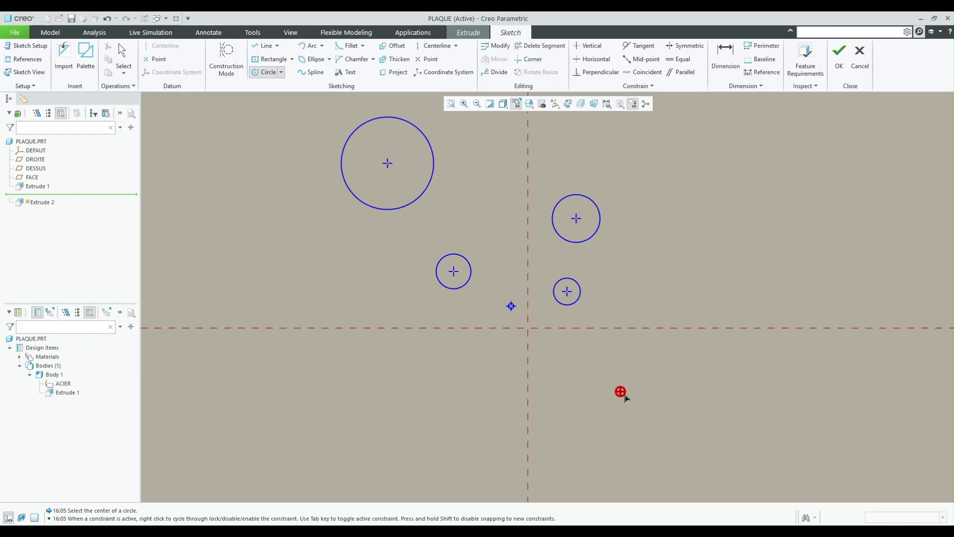
middle_click(638, 296)
scroll(618, 416, "up", 3)
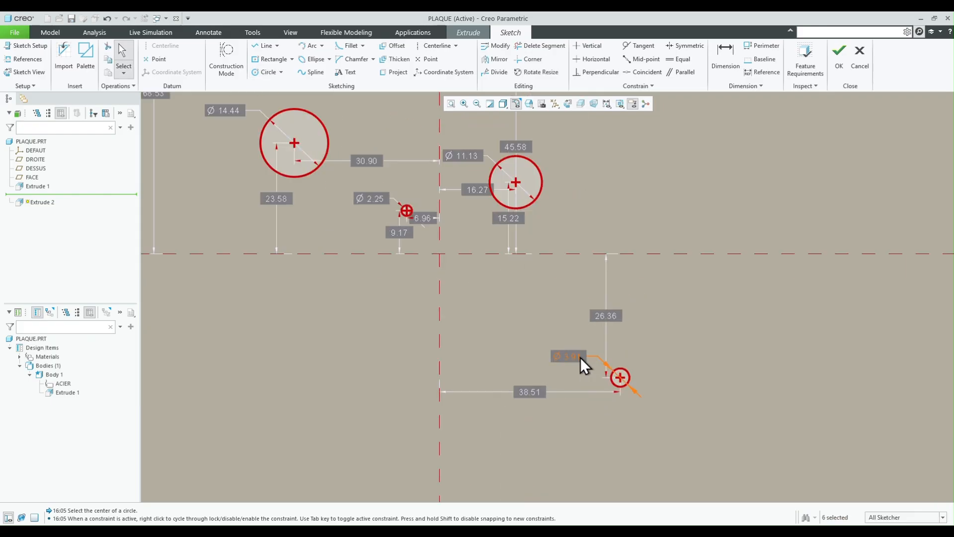
scroll(589, 386, "down", 2)
scroll(496, 263, "up", 5)
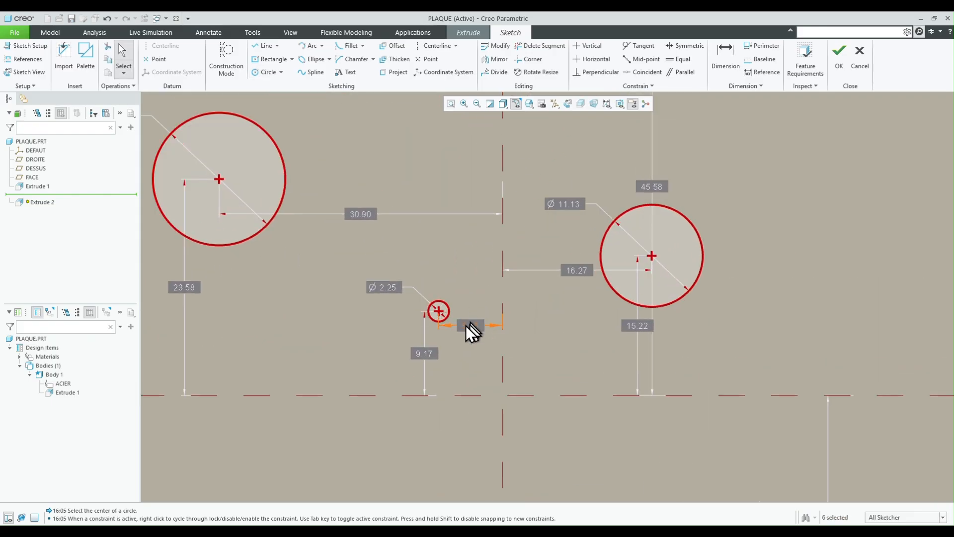
scroll(470, 330, "down", 3)
scroll(547, 278, "up", 3)
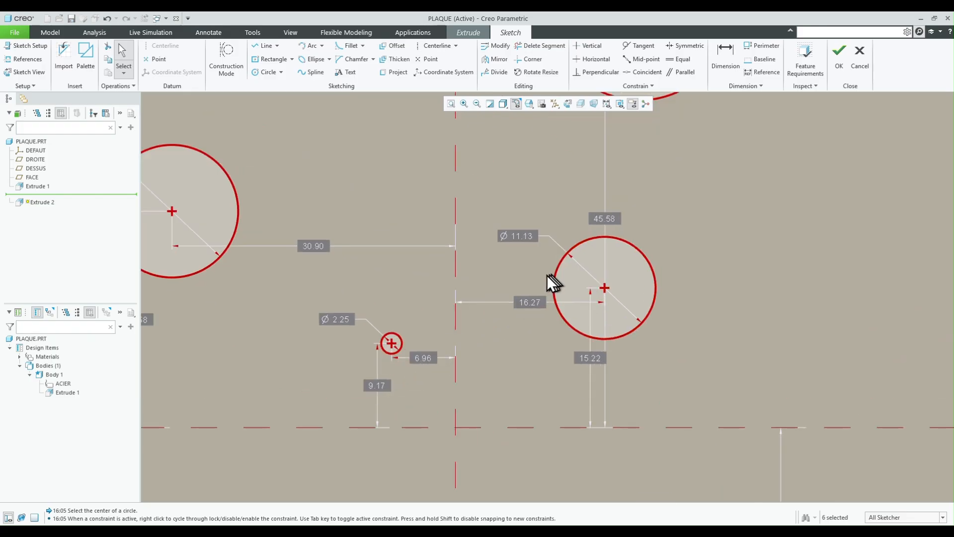
- Finish the sketch of the six circles on the plate's upper face
scroll(613, 405, "down", 4)
scroll(558, 203, "up", 1)
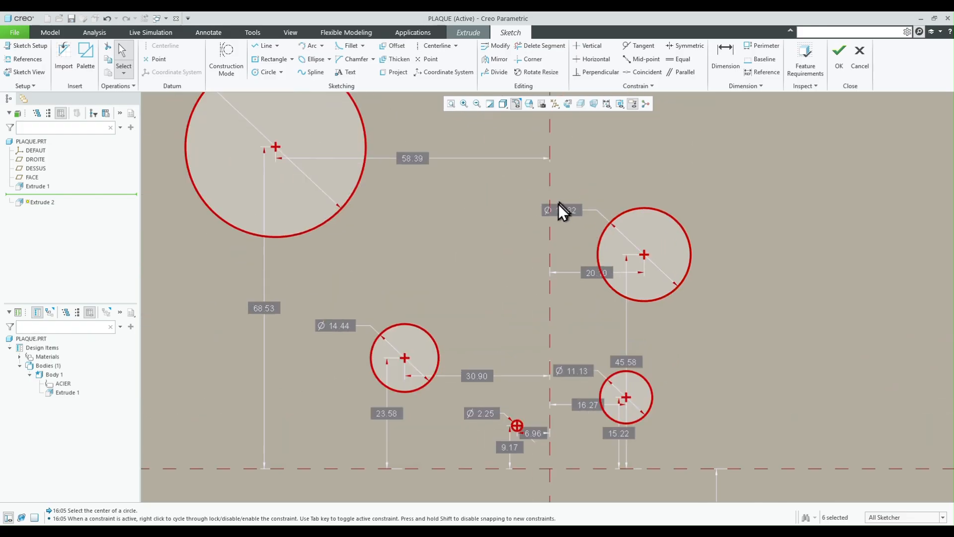
scroll(579, 366, "down", 2)
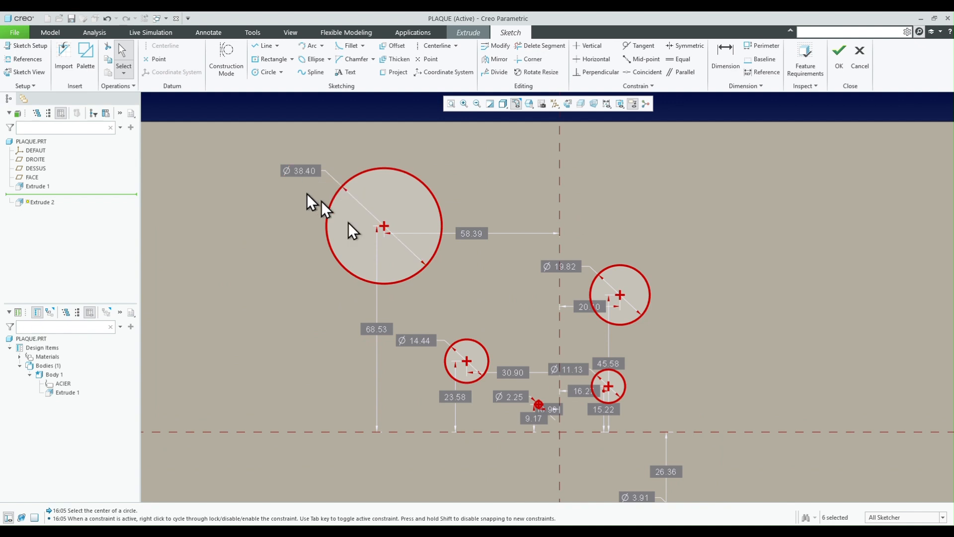
scroll(428, 358, "up", 3)
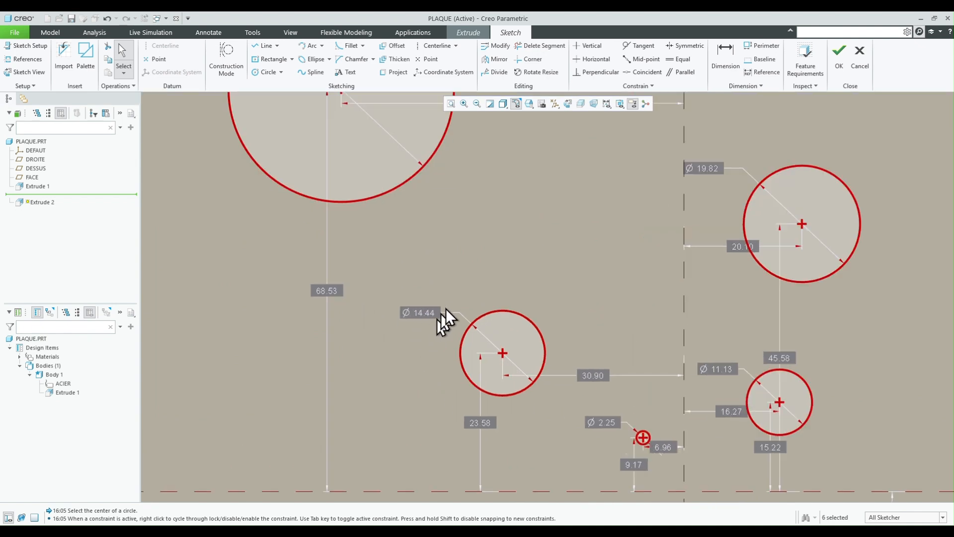
scroll(435, 357, "down", 4)
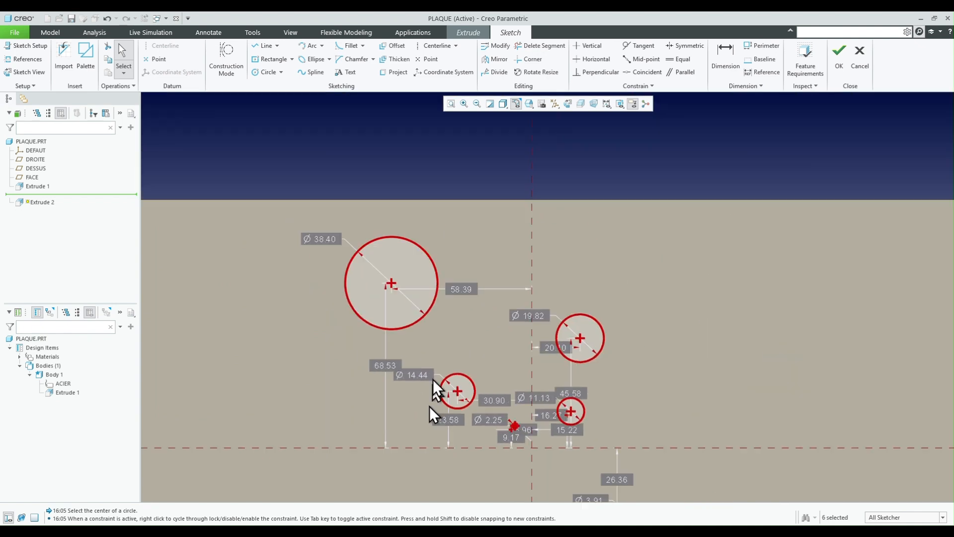
left_click(838, 64)
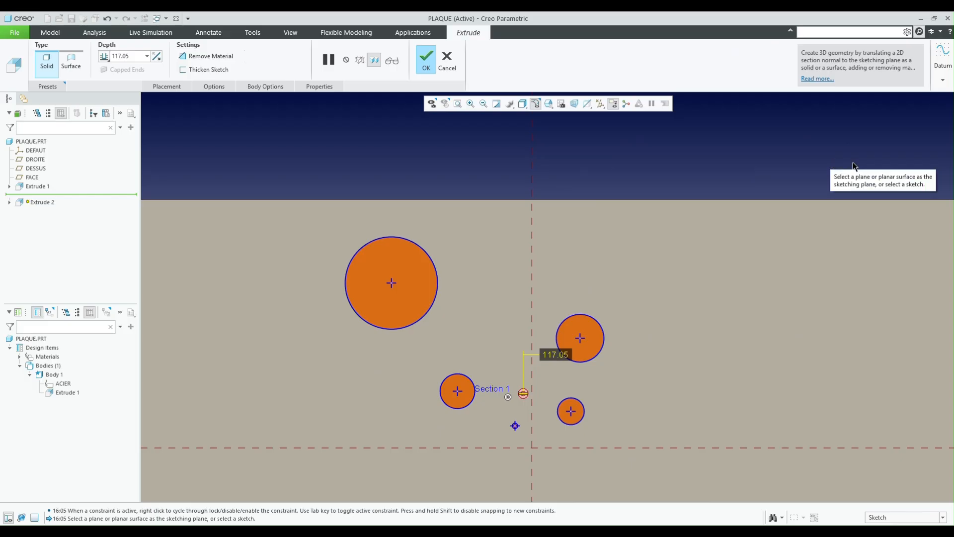
- Flip the extrusion into the plate so it removes material, set its depth to To Next, and complete the cut
mouse_move(734, 381)
middle_mouse_down()
mouse_move(714, 371)
mouse_move(688, 316)
mouse_move(711, 304)
mouse_move(693, 314)
middle_mouse_up()
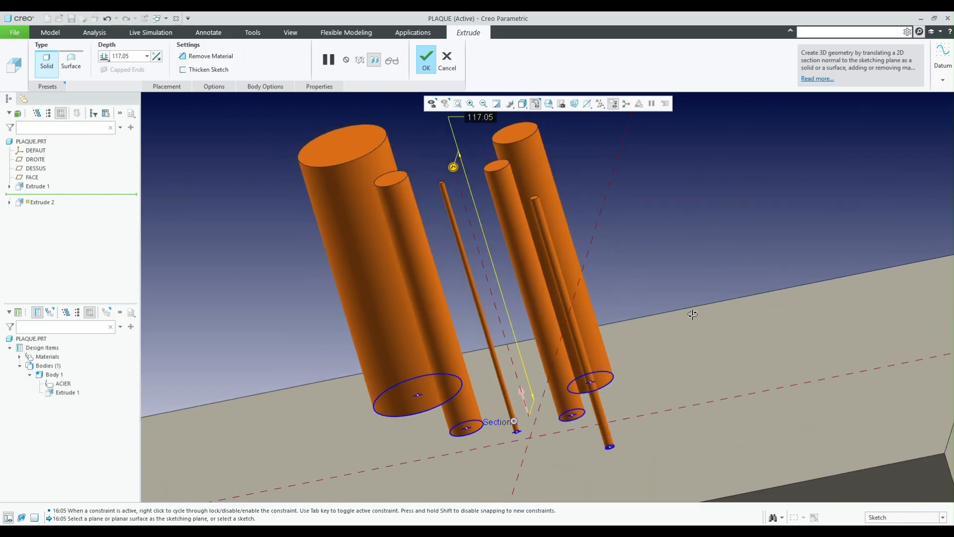
left_click(525, 393)
scroll(526, 310, "up", 5)
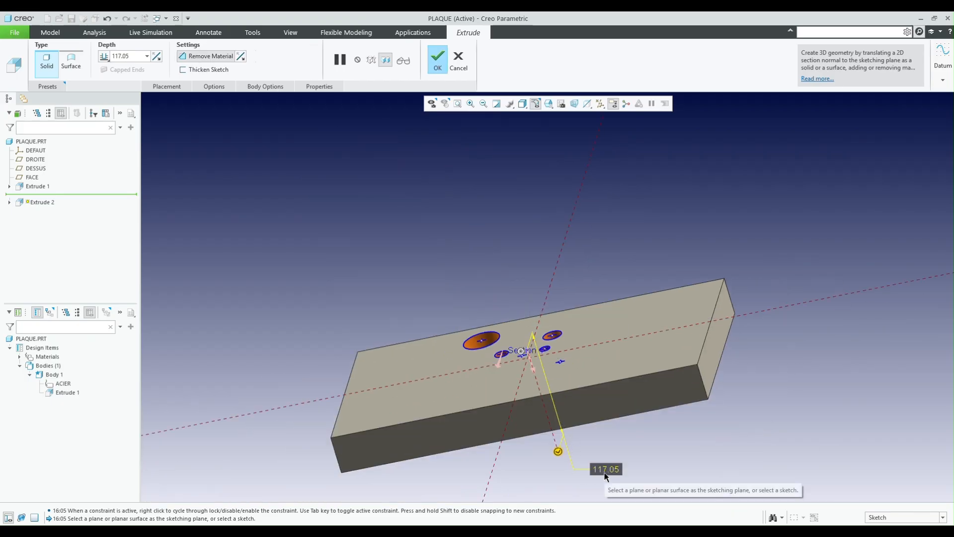
left_click(584, 469)
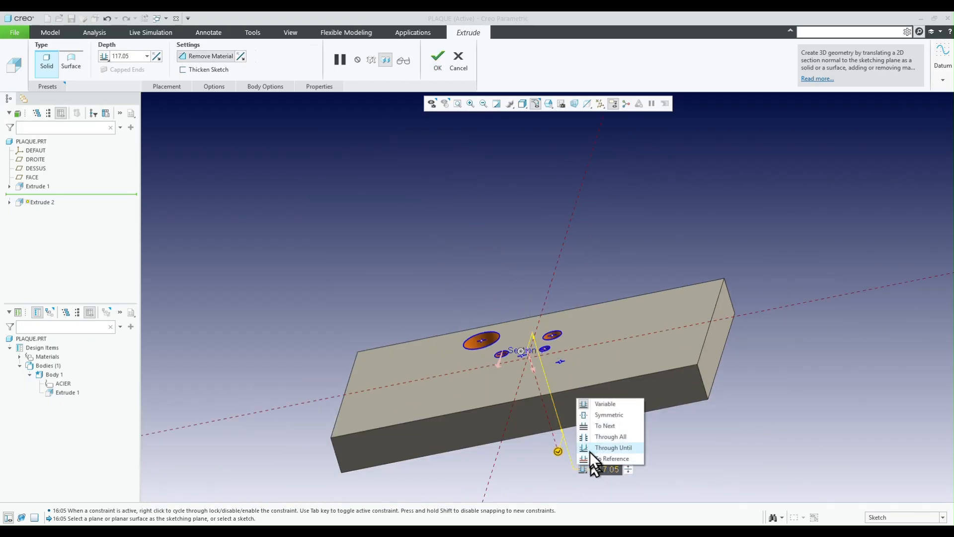
left_click(584, 429)
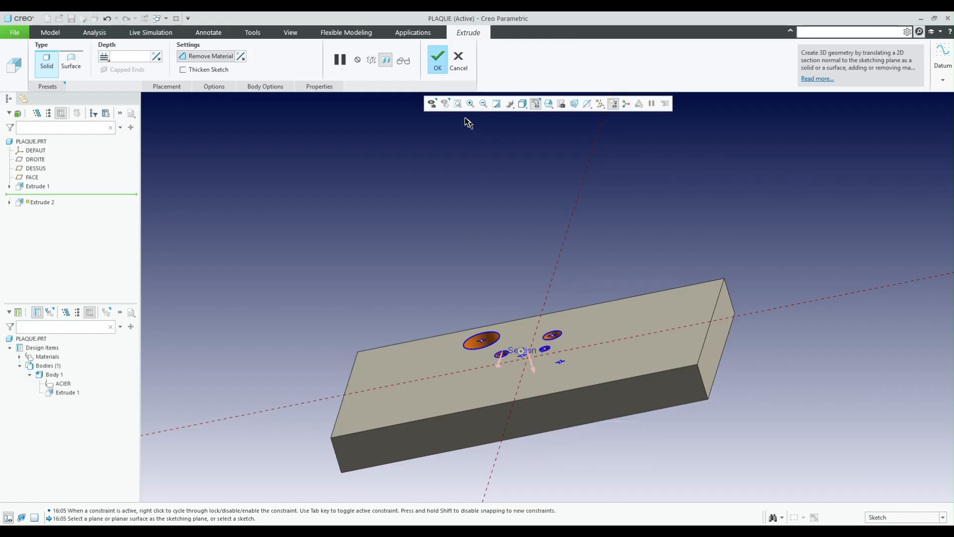
left_click(439, 64)
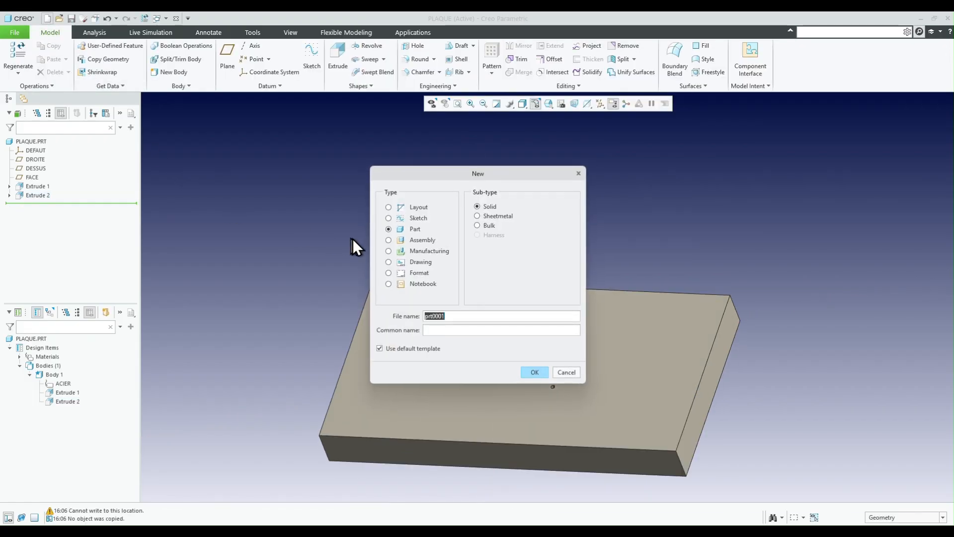
- Create a new design assembly named plaque_ecrou using the default template
left_click(397, 240)
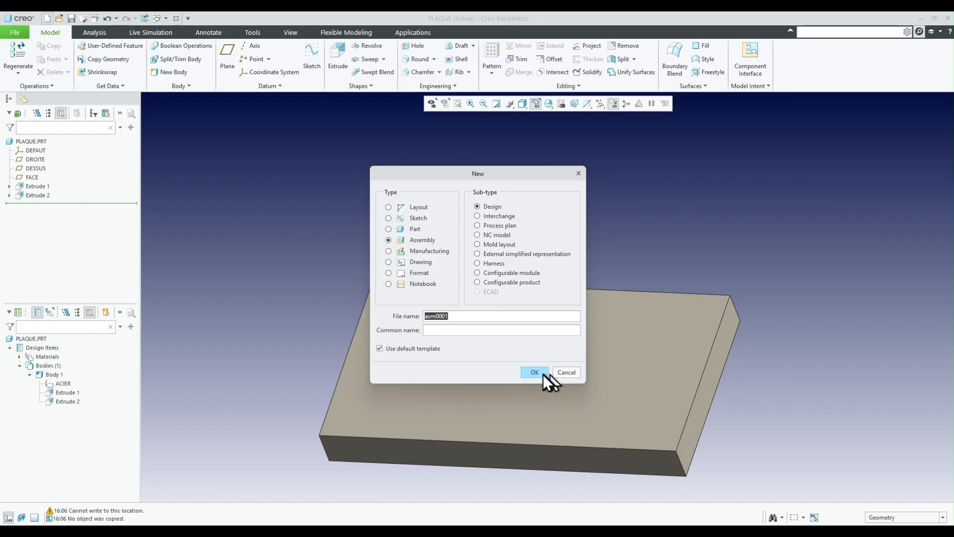
type("plaque_ecrou")
key("Return")
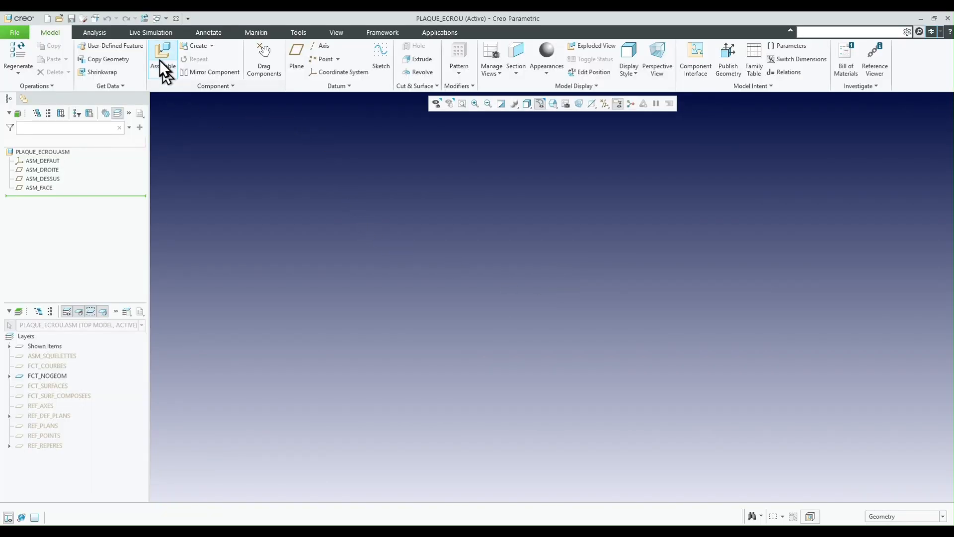
- Assemble plaque.prt from the current session and fix it in place with the Default constraint
left_click(158, 60)
left_click(328, 215)
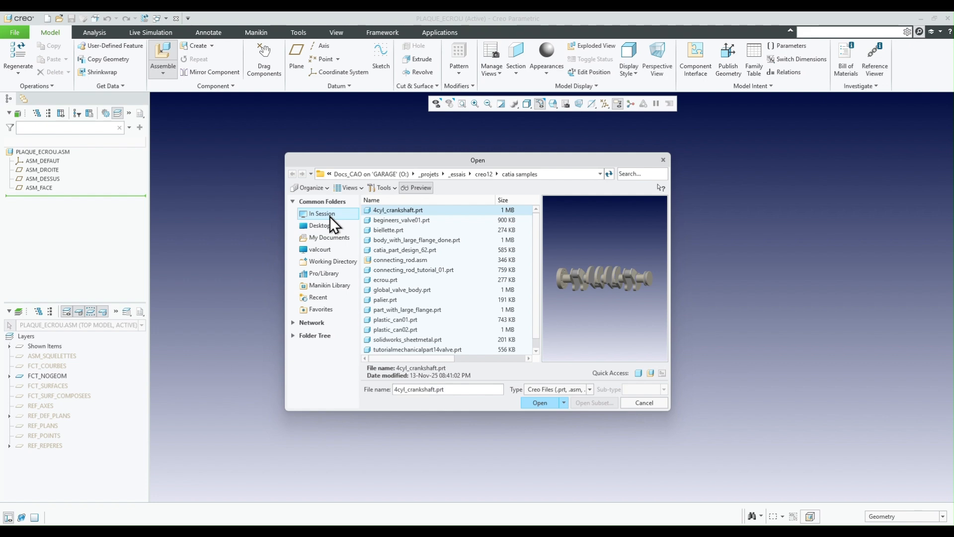
double_click(389, 211)
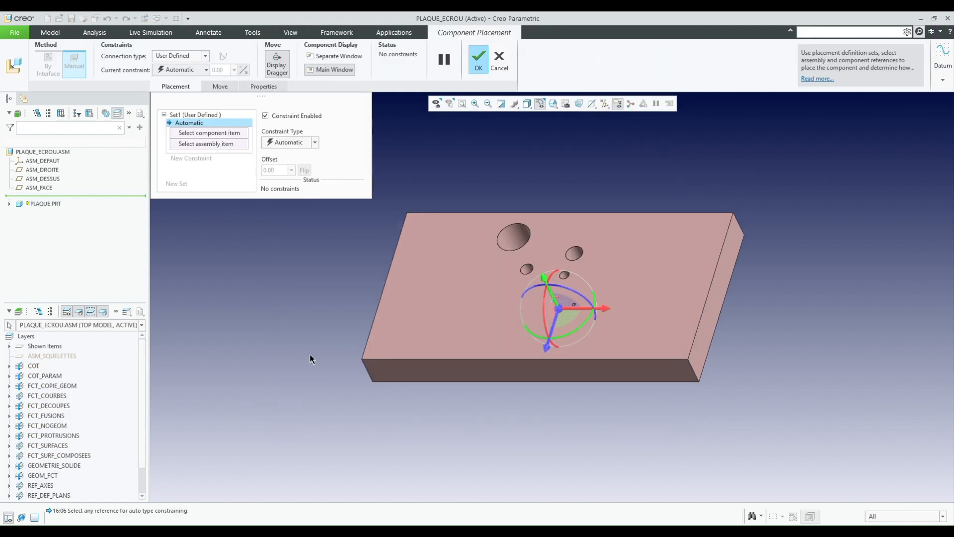
right_click(312, 357)
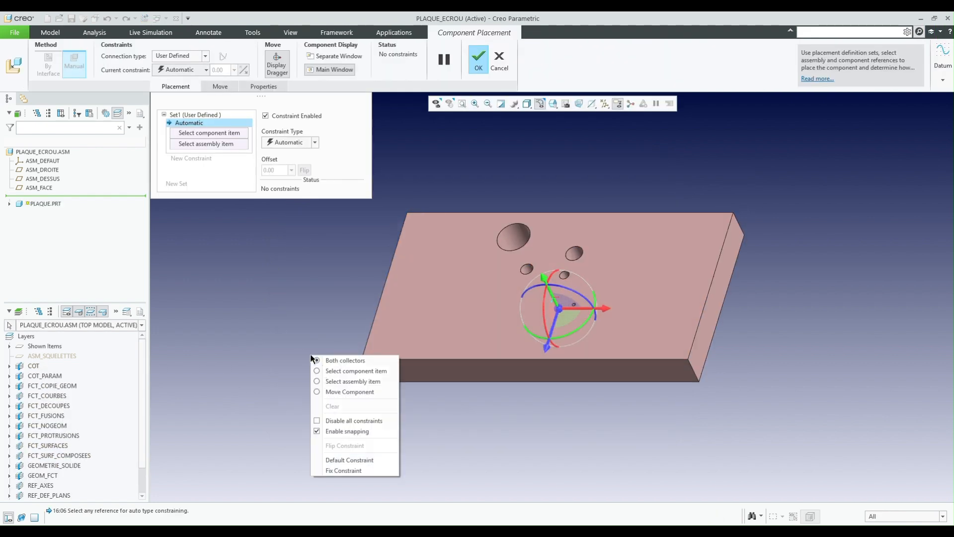
left_click(348, 463)
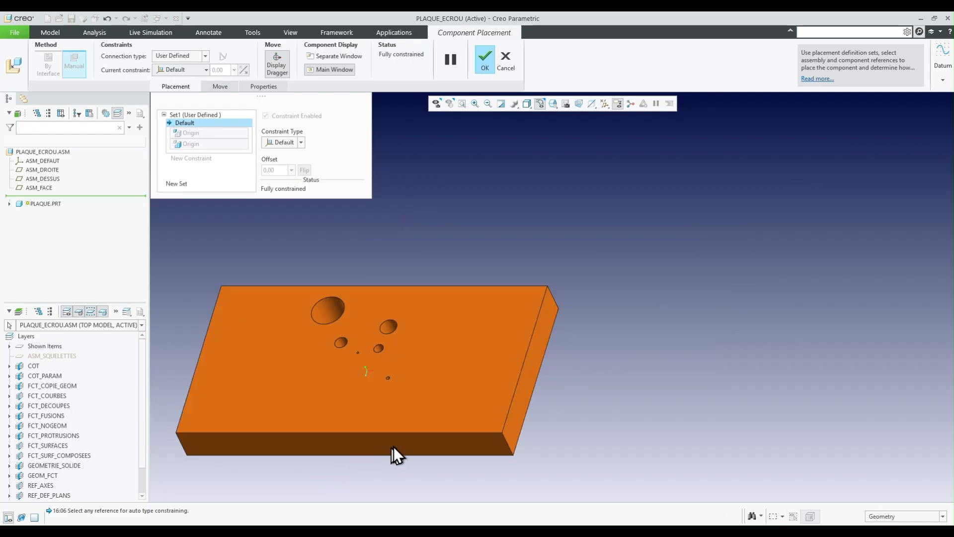
left_click(483, 61)
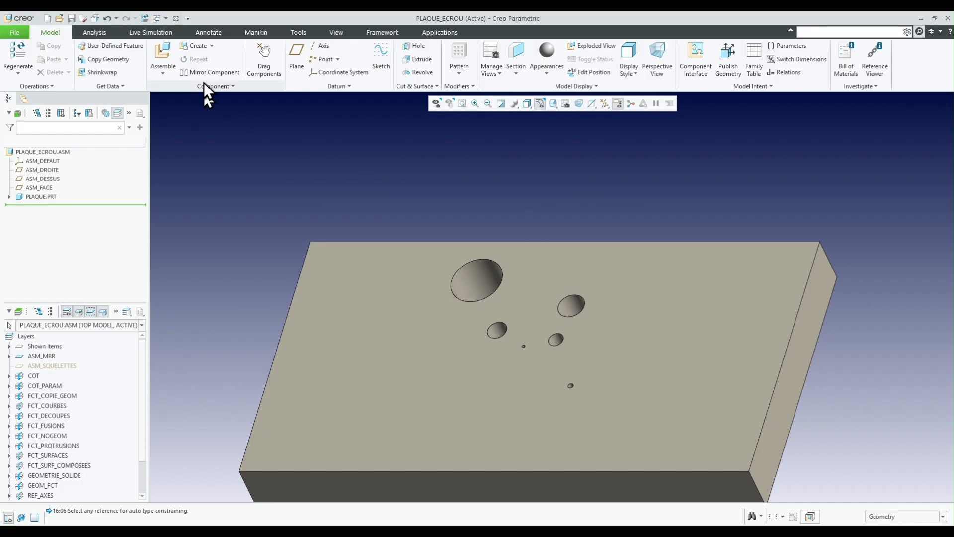
- Assemble ecrou.prt from the current session as a flexible component using its pre-defined flexibility
left_click(168, 55)
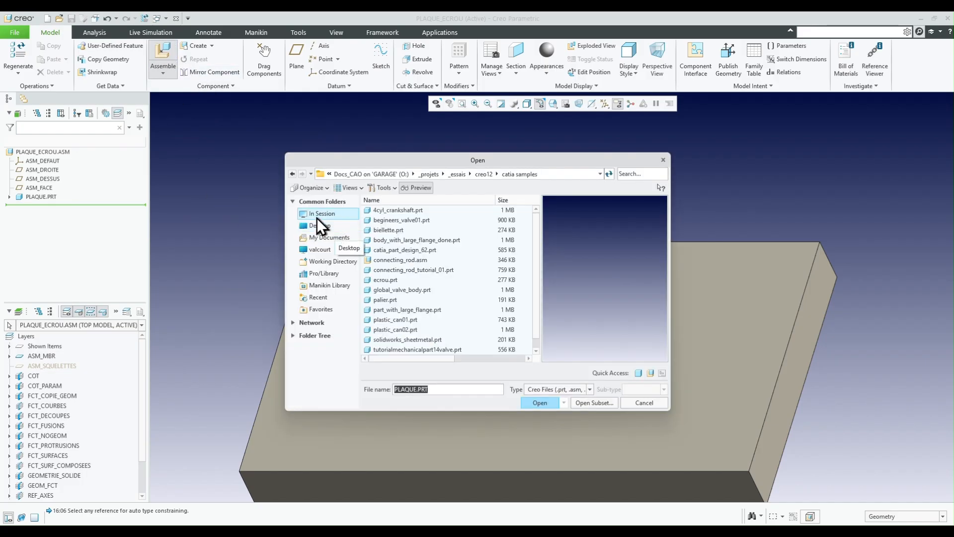
left_click(320, 214)
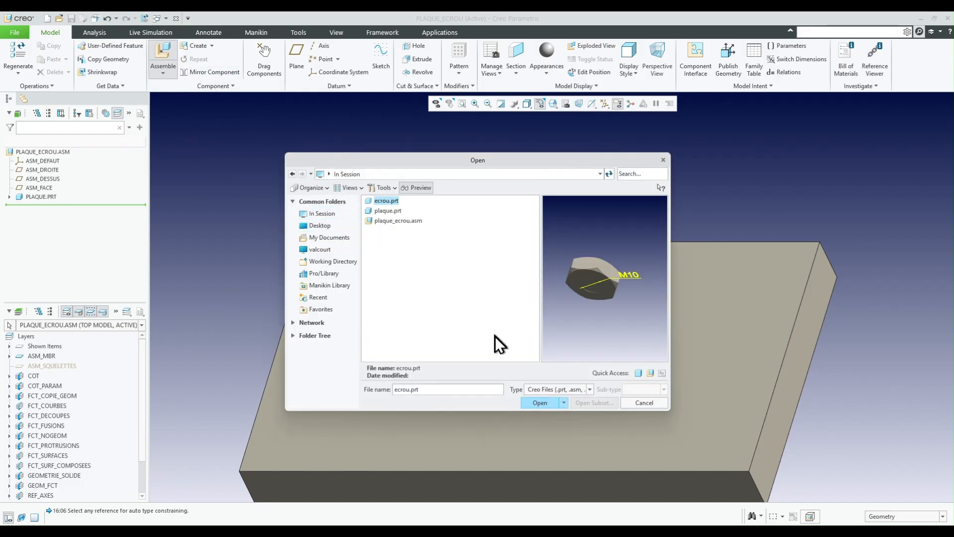
left_click(537, 401)
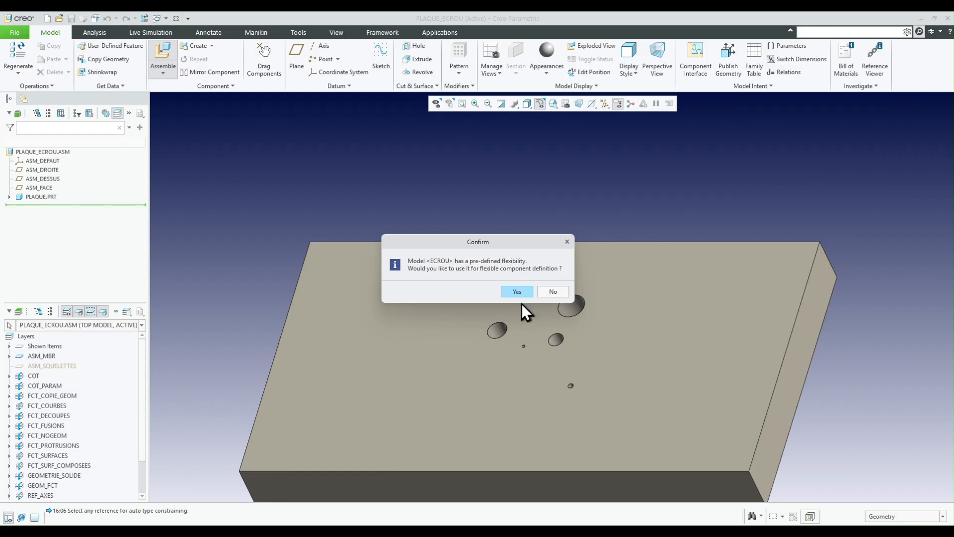
left_click(516, 291)
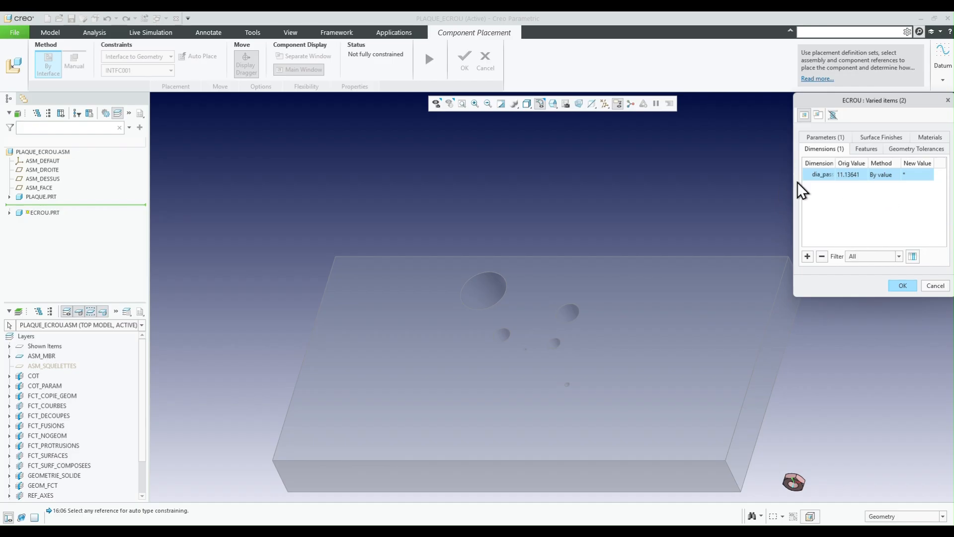
- Drive the nut's varied diameter dimension with the Diameter method, measuring the inner surface of the plate's small hole down and right of the origin
scroll(561, 334, "up", 3)
scroll(569, 302, "down", 3)
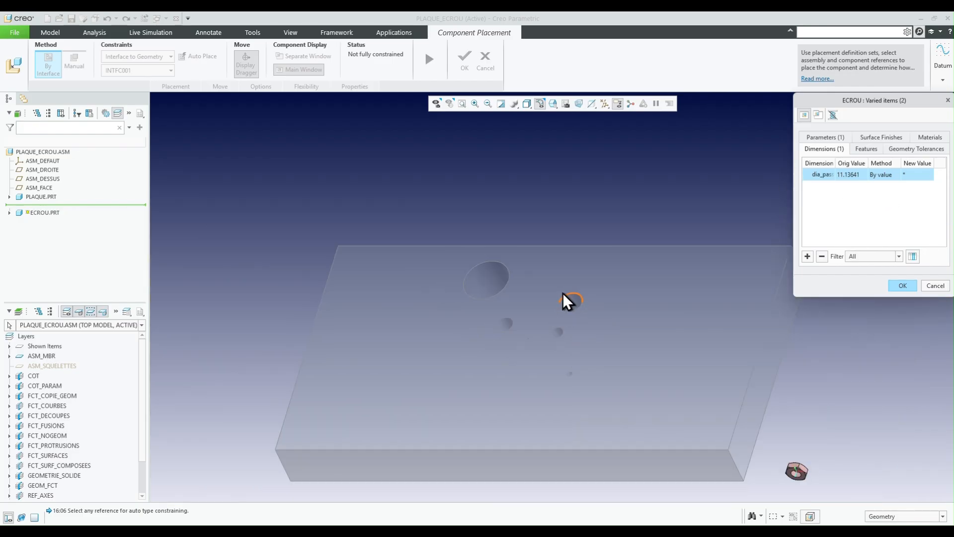
scroll(571, 373, "up", 5)
scroll(577, 375, "up", 5)
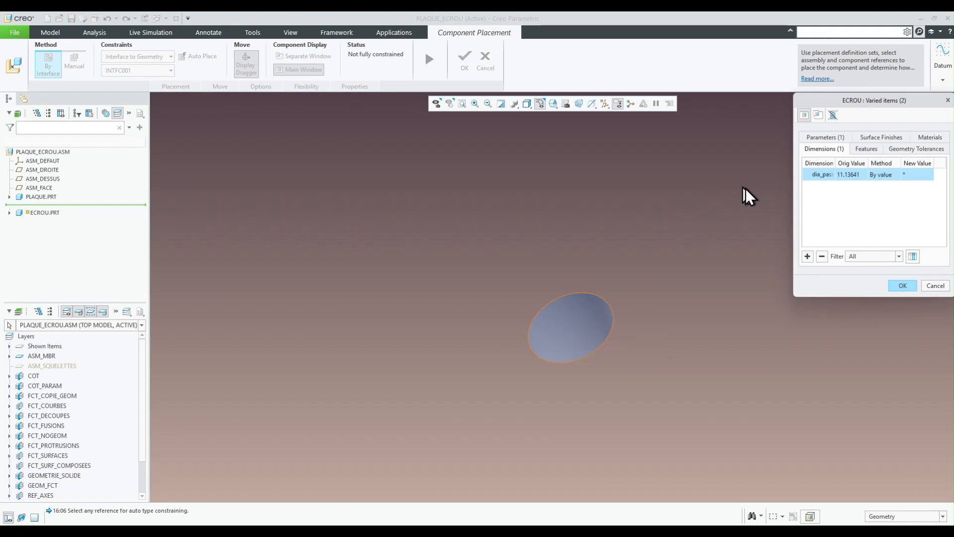
left_click(892, 176)
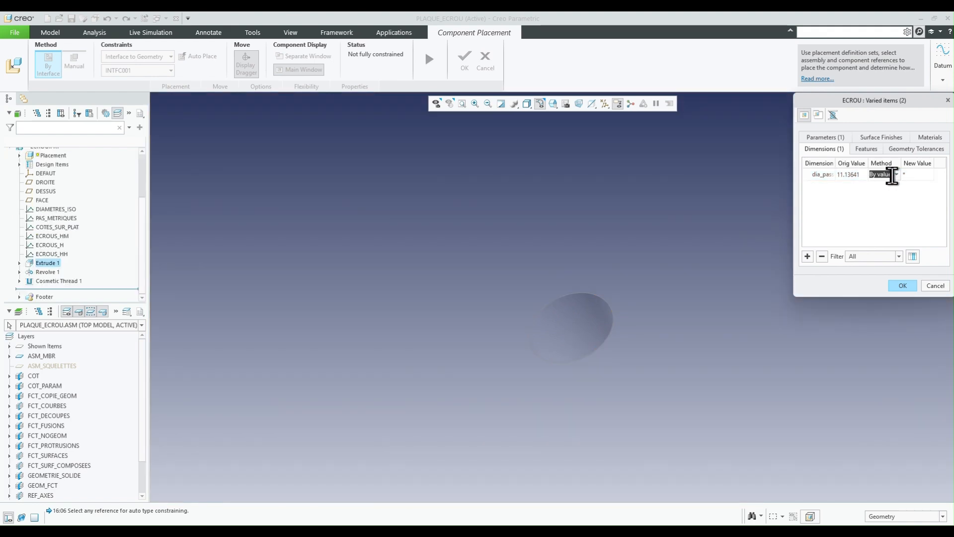
left_click(897, 175)
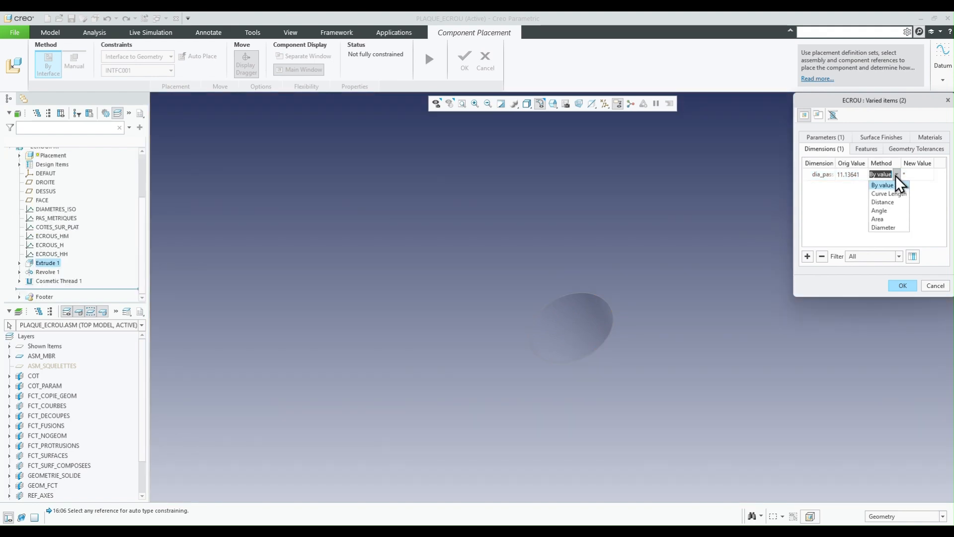
left_click(884, 227)
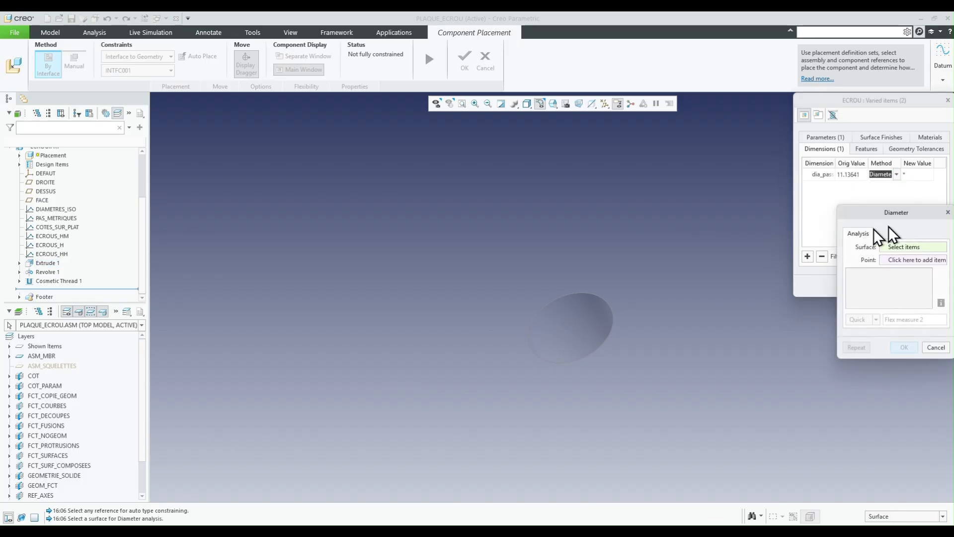
left_click(578, 316)
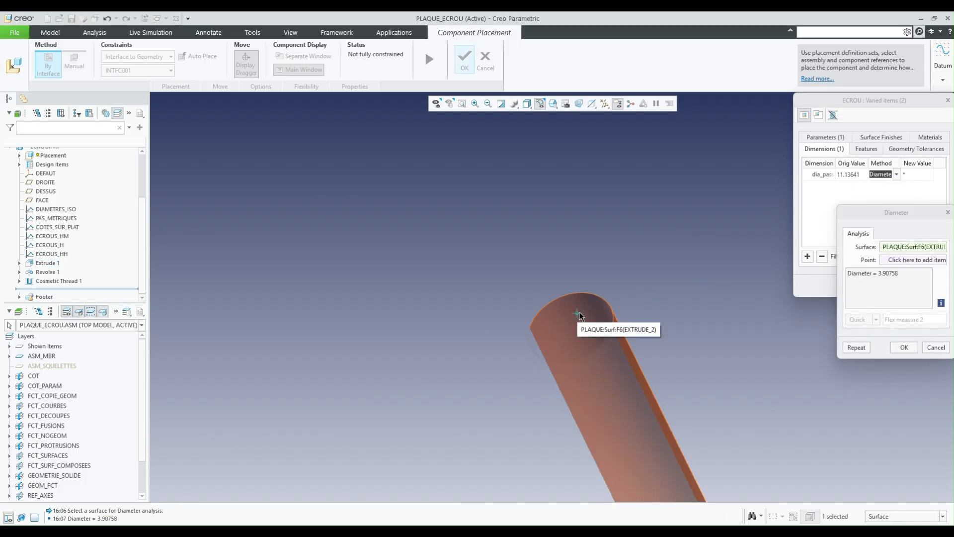
left_click(902, 348)
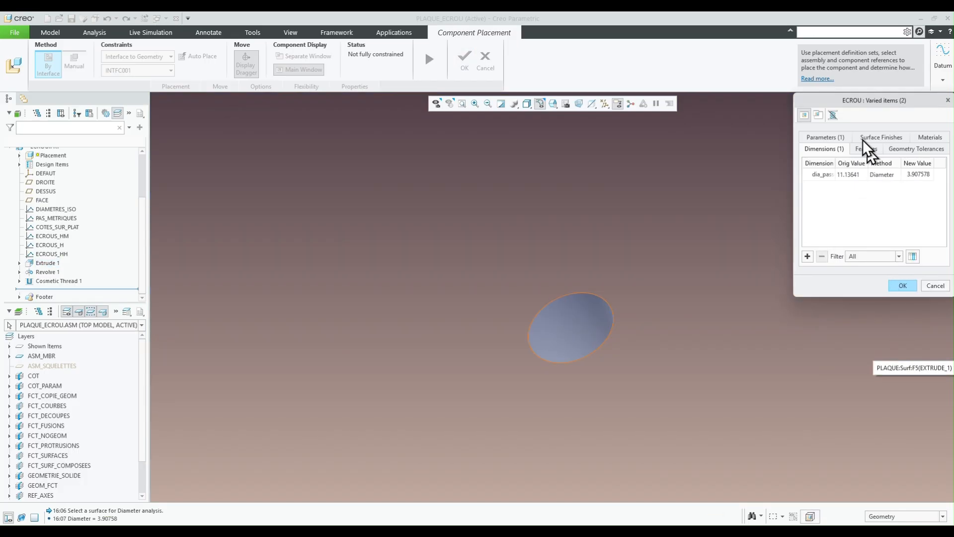
- Set the nut's varied SERIE parameter to H and accept the varied items
left_click(826, 138)
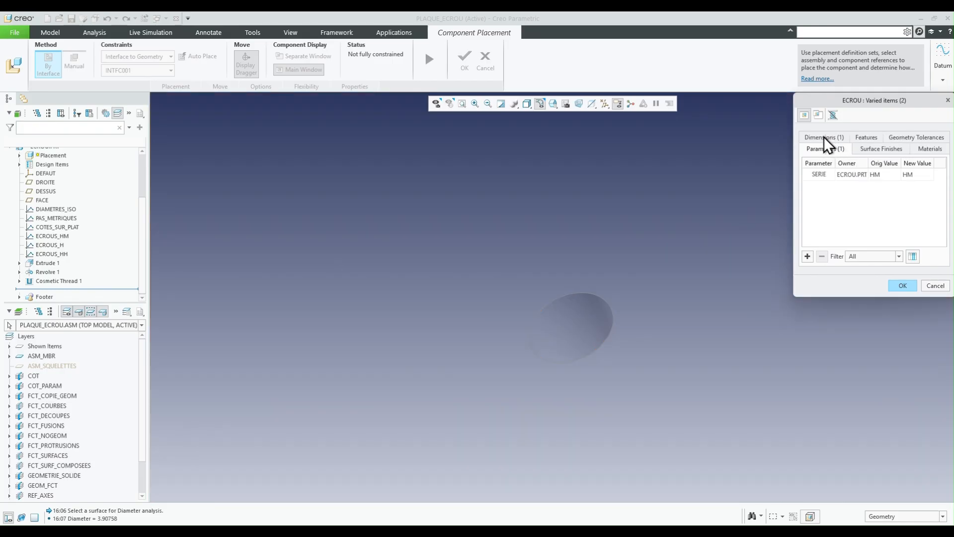
left_click(915, 175)
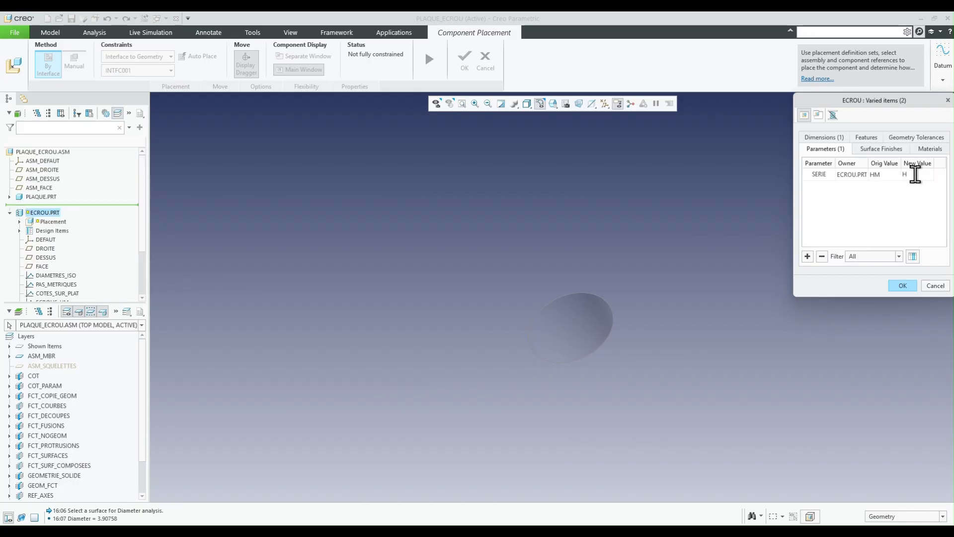
left_click(902, 286)
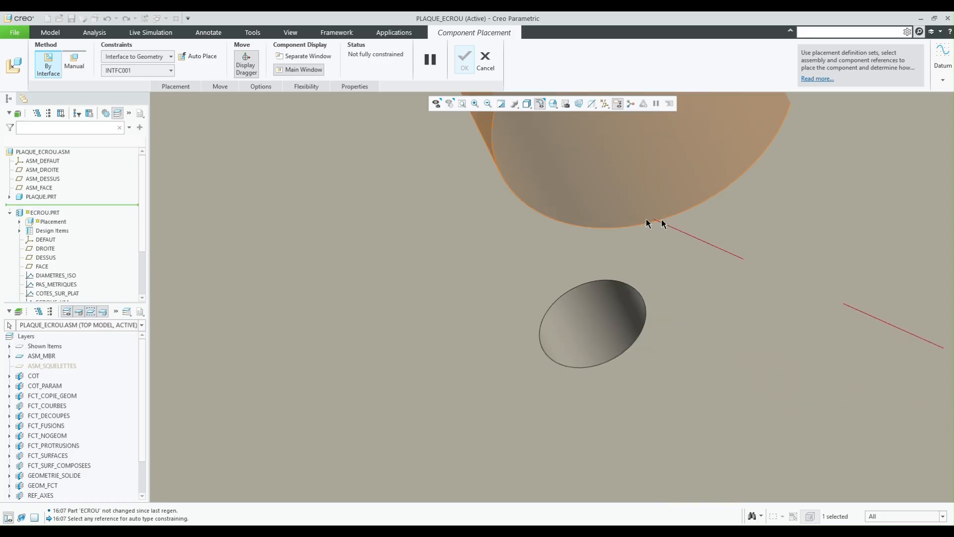
- Place the nut through its interface on the small hole's inner surface and the plate's upper face, then complete the placement
left_click(582, 309)
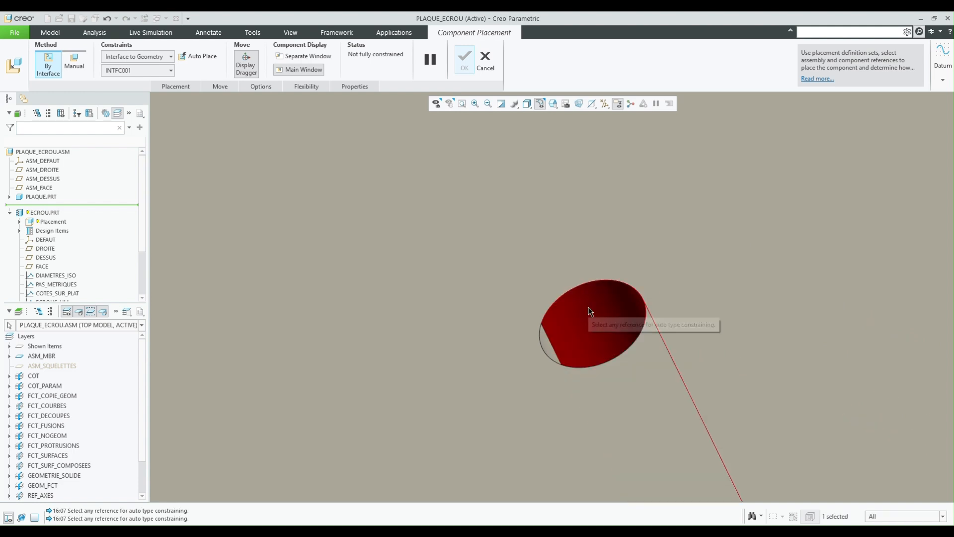
left_click(529, 284)
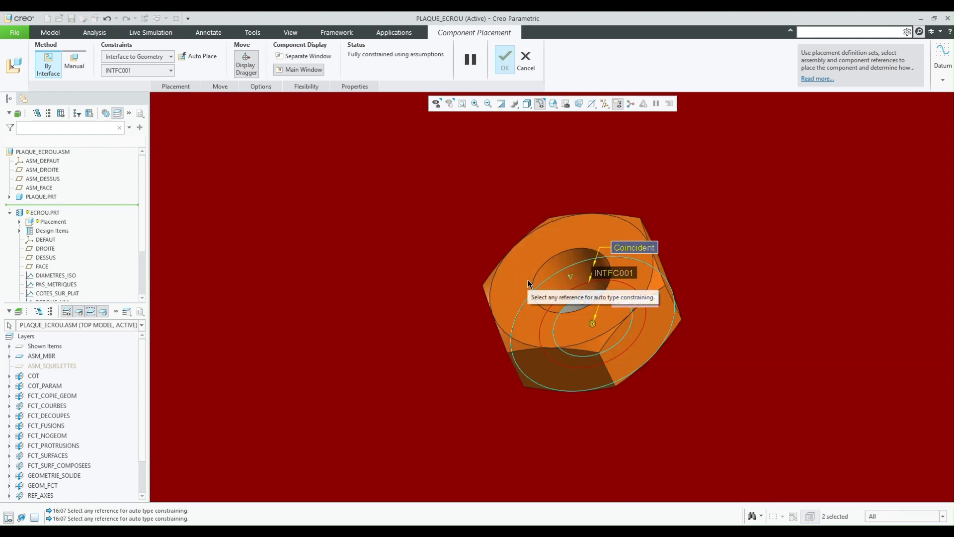
middle_click_drag(607, 300, 552, 295)
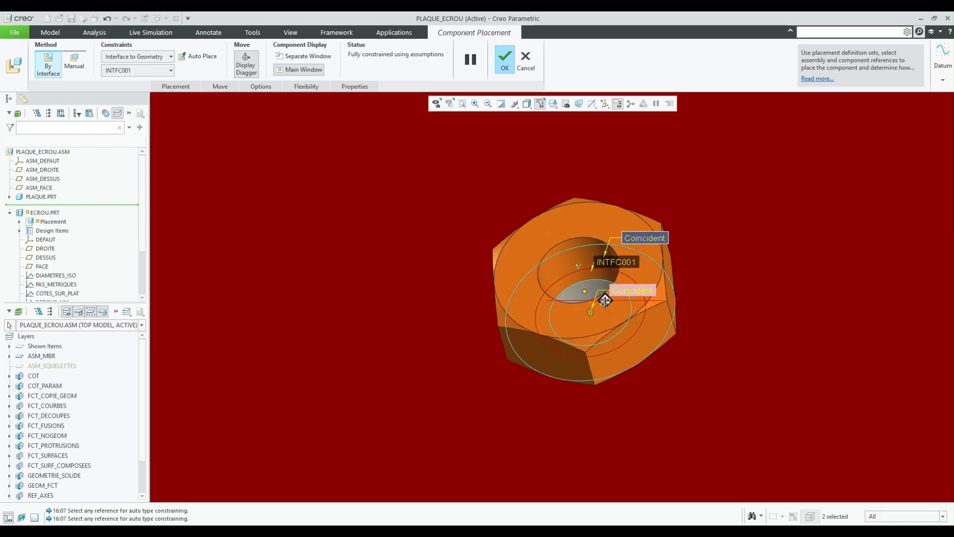
left_click(505, 59)
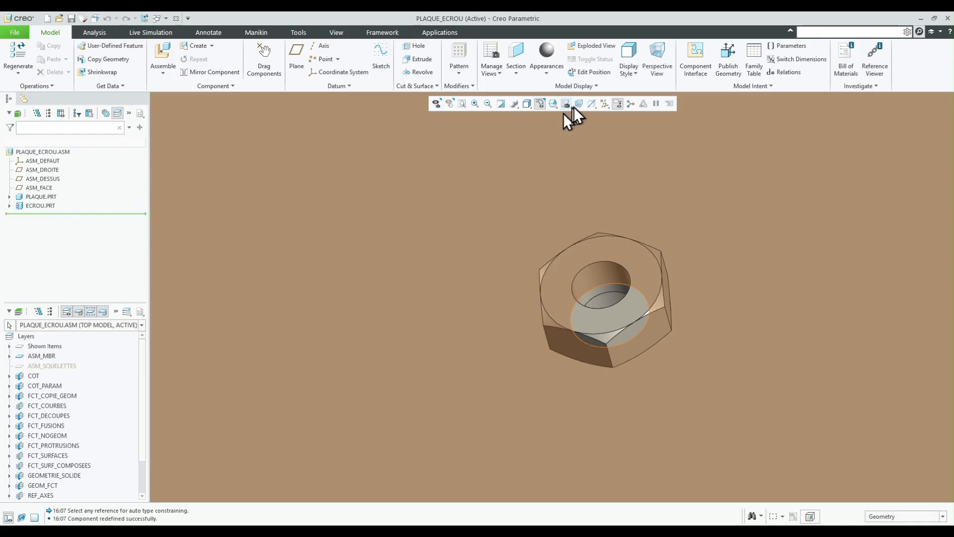
- Assemble another ecrou.prt into the plate assembly as a flexible component using its pre-defined flexibility
mouse_move(590, 272)
middle_mouse_down()
mouse_move(600, 254)
mouse_move(536, 244)
mouse_move(558, 277)
mouse_move(565, 407)
mouse_move(562, 365)
mouse_move(603, 350)
mouse_move(592, 341)
middle_mouse_up()
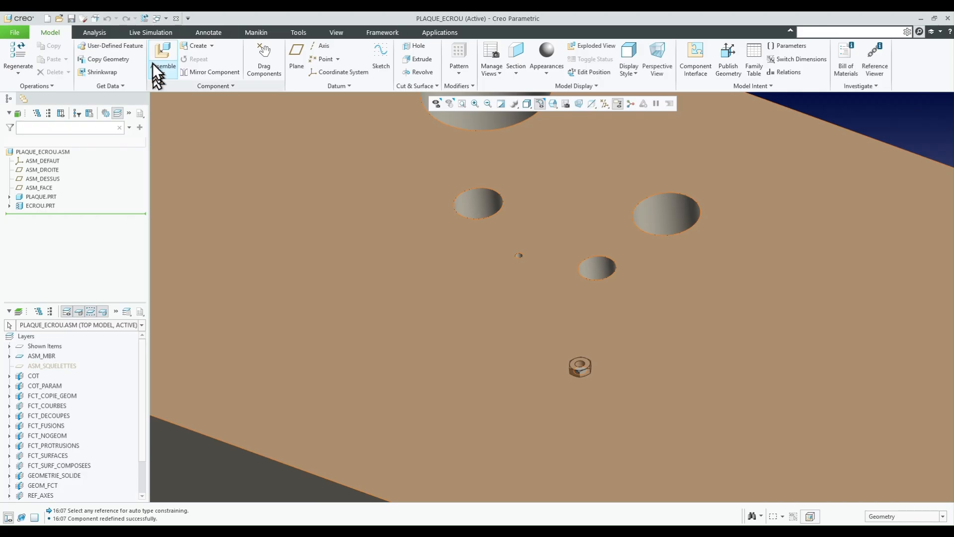
left_click(157, 44)
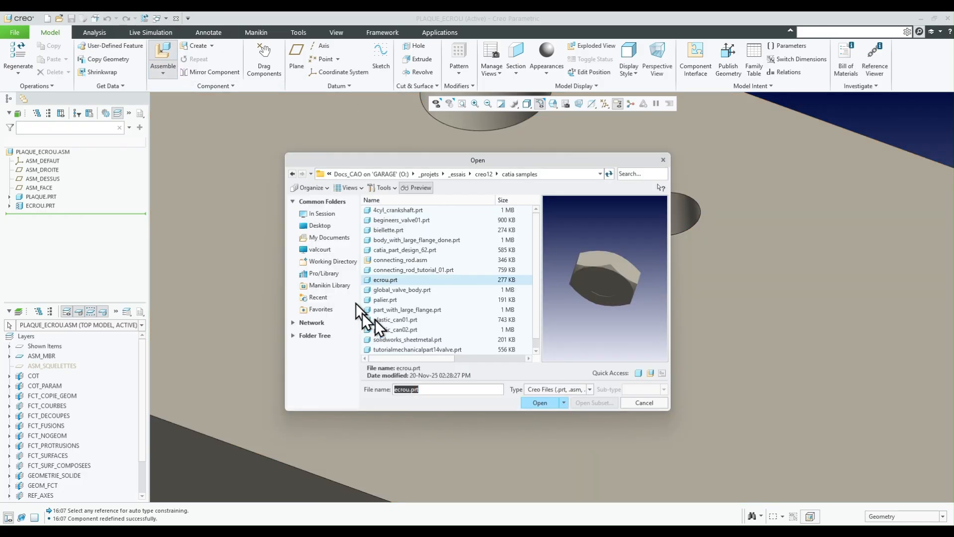
left_click(541, 401)
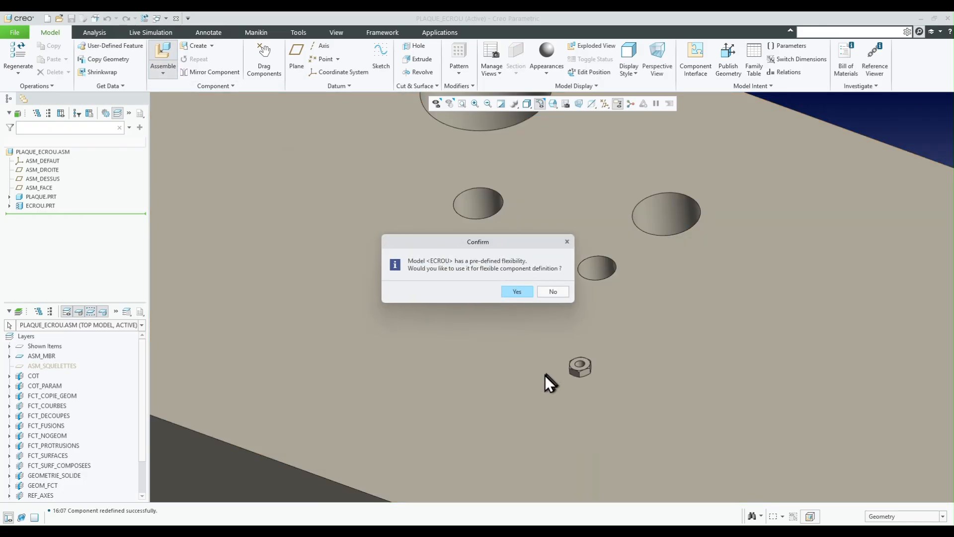
left_click(520, 290)
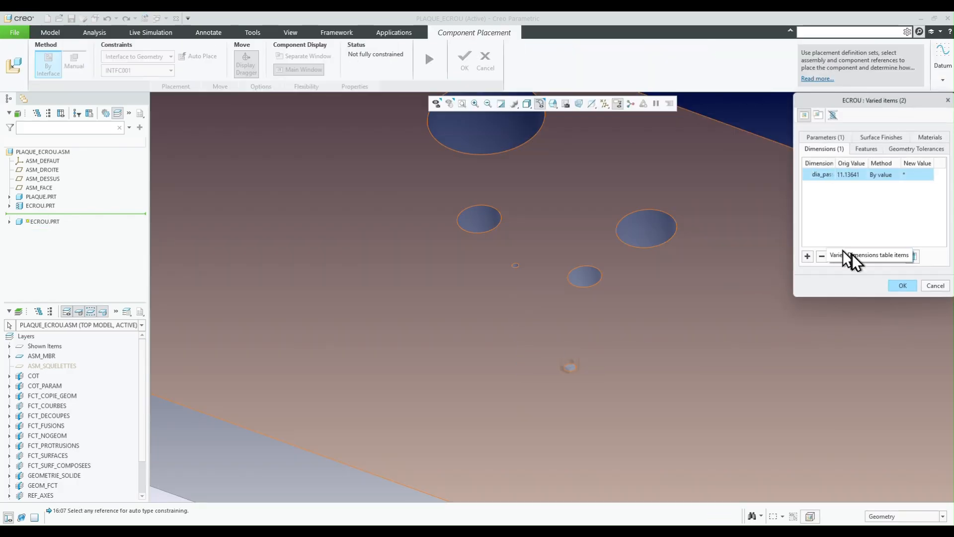
- Drive the new nut's varied diameter dimension with the Diameter method, measuring the inner surface of the larger hole right of the tiny centre hole
left_click(883, 175)
left_click(898, 174)
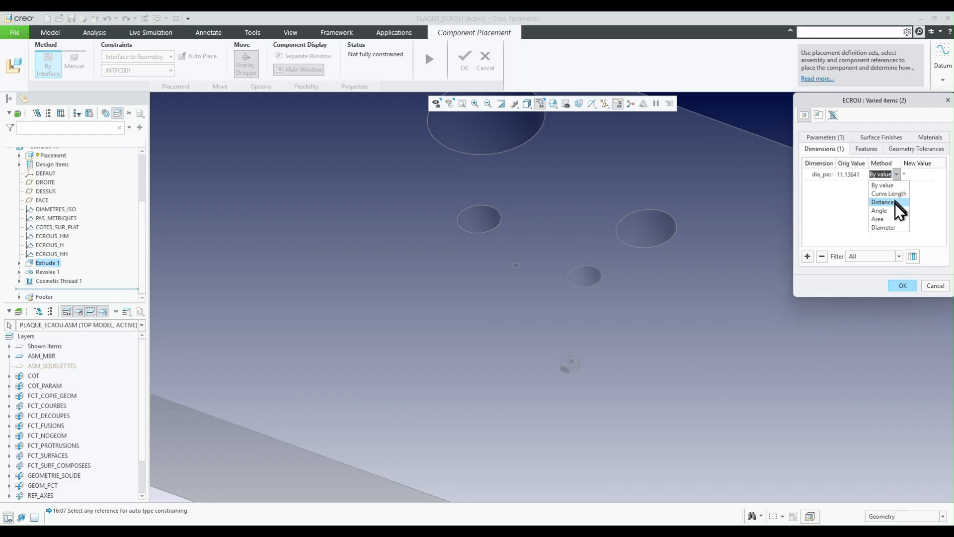
left_click(889, 227)
left_click(661, 232)
left_click(904, 347)
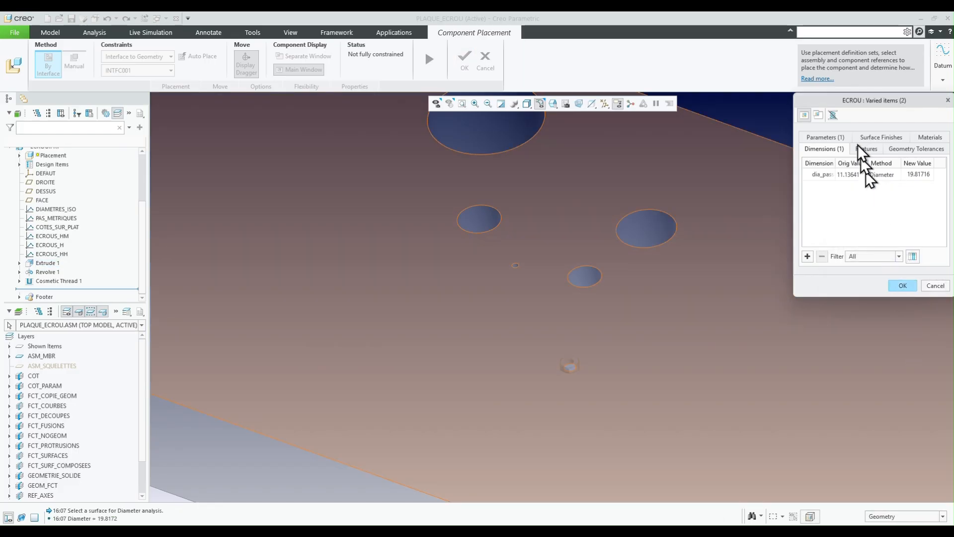
- Keep HM as the new value of the nut's varied SERIE parameter and accept the varied items
left_click(826, 137)
left_click(917, 175)
left_click(918, 175)
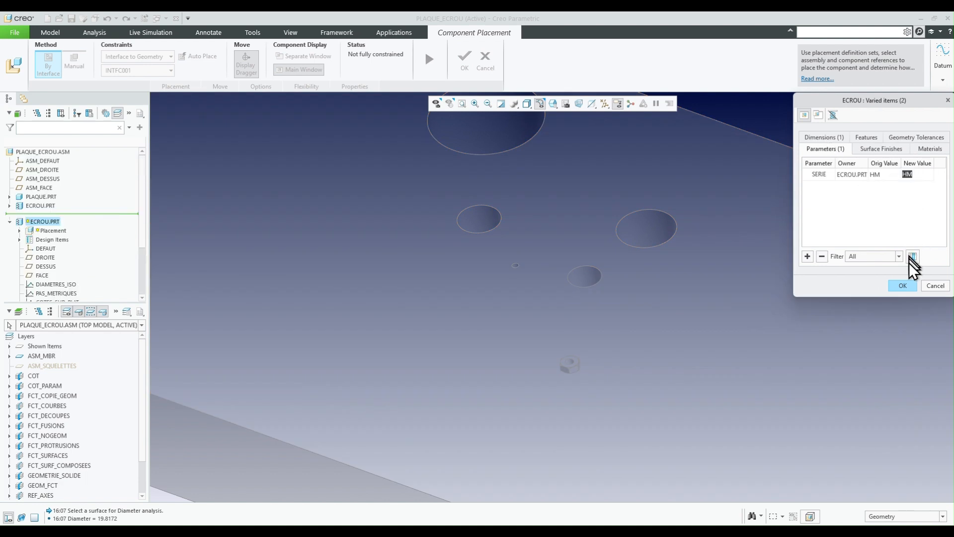
left_click(903, 286)
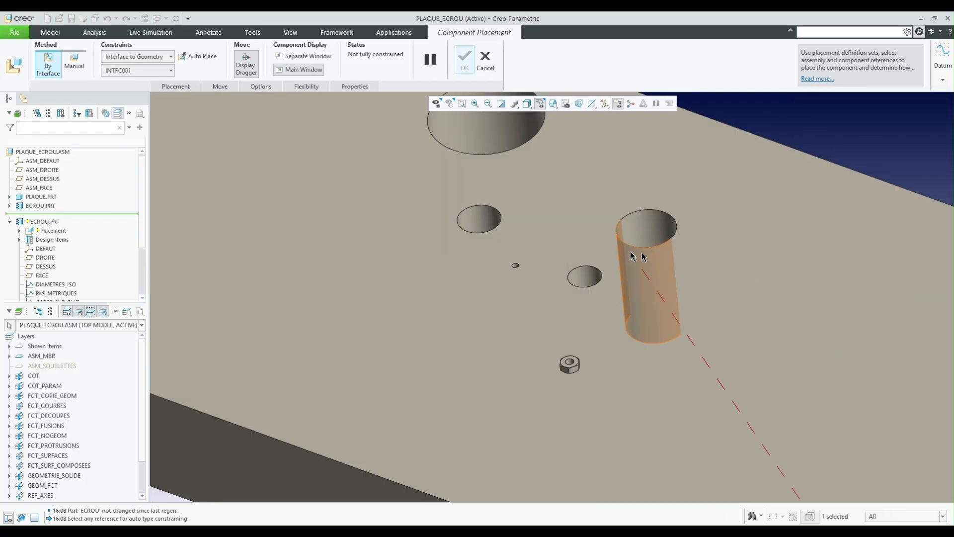
- Place the nut through its interface on the measured hole's inner surface and the plate's upper face, then complete the placement
left_click(644, 231)
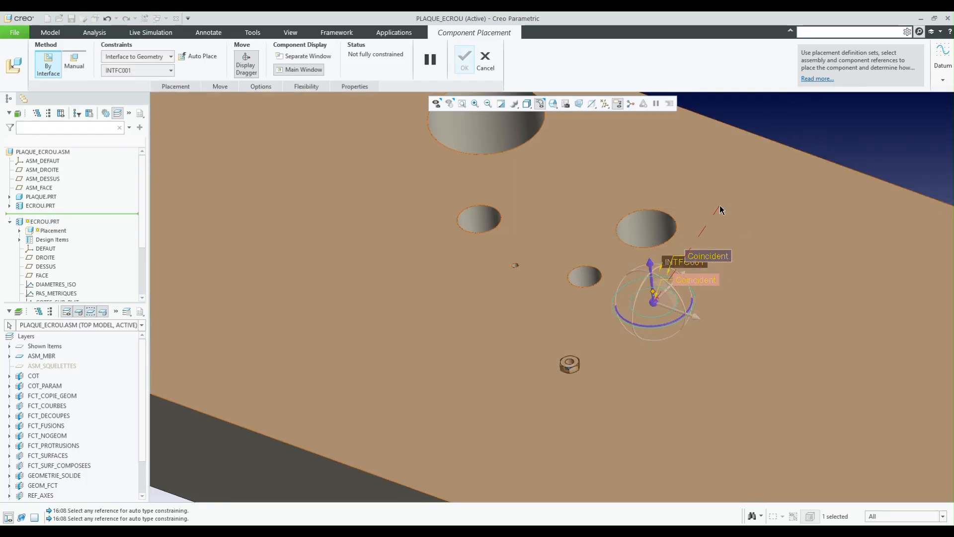
left_click(721, 211)
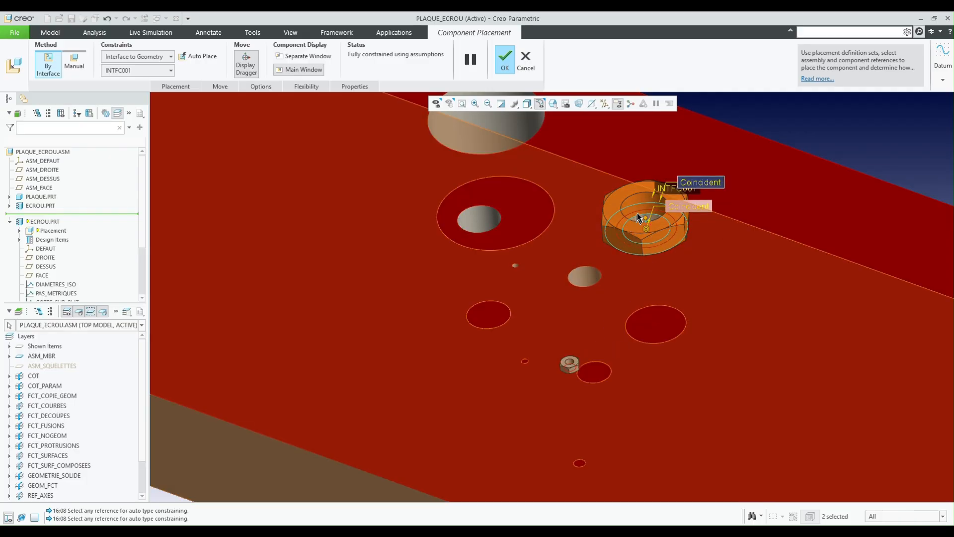
left_click(505, 60)
mouse_move(730, 230)
middle_mouse_down()
mouse_move(733, 241)
mouse_move(726, 225)
mouse_move(723, 234)
middle_mouse_up()
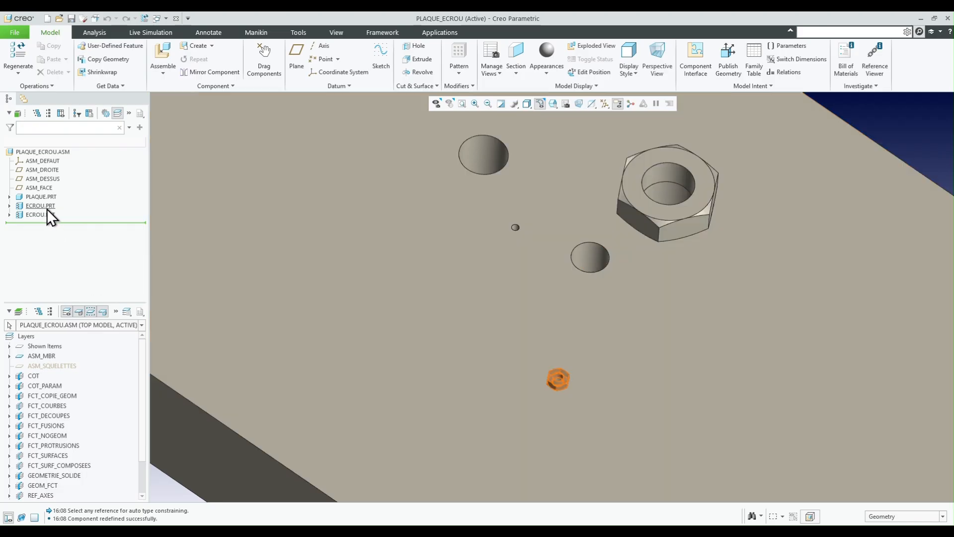
left_click(46, 206)
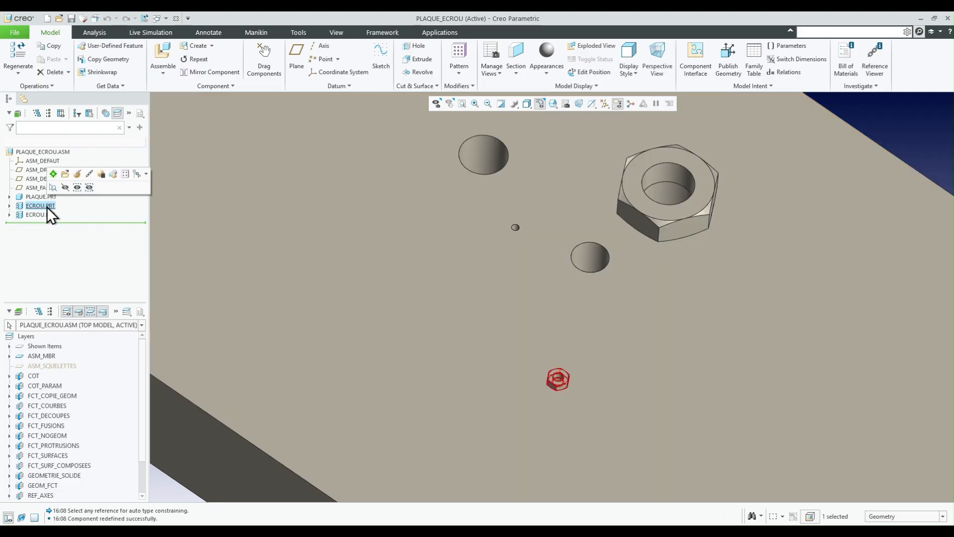
left_click(45, 214, "ctrl")
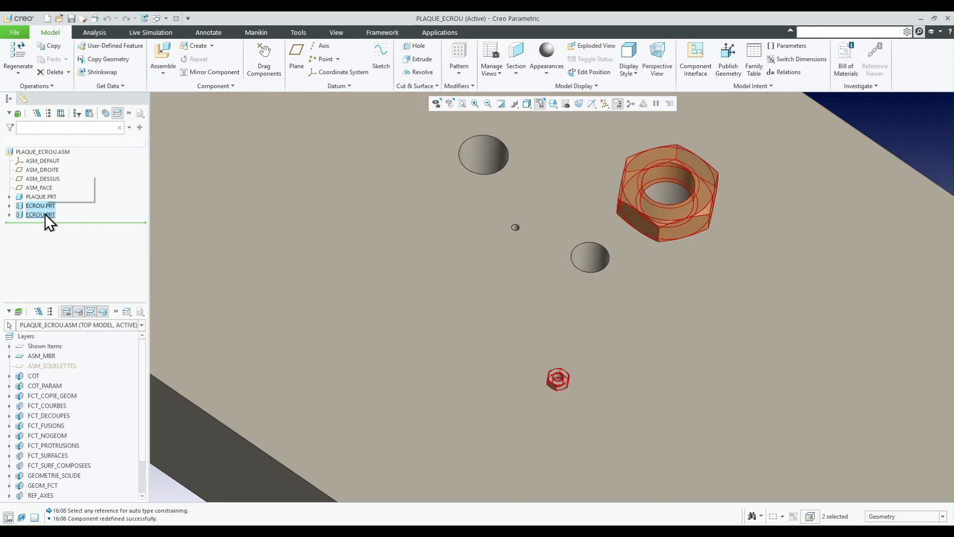
right_click(45, 214)
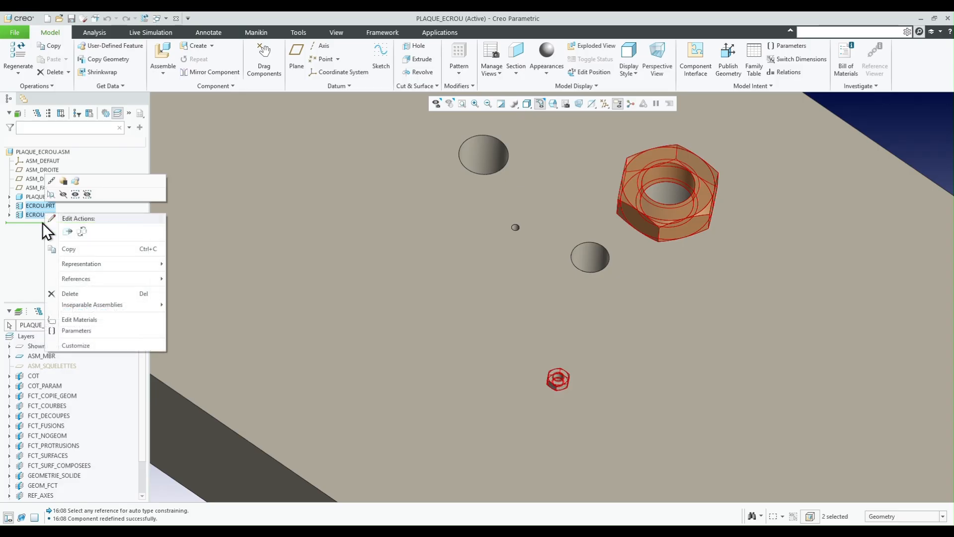
left_click(901, 123)
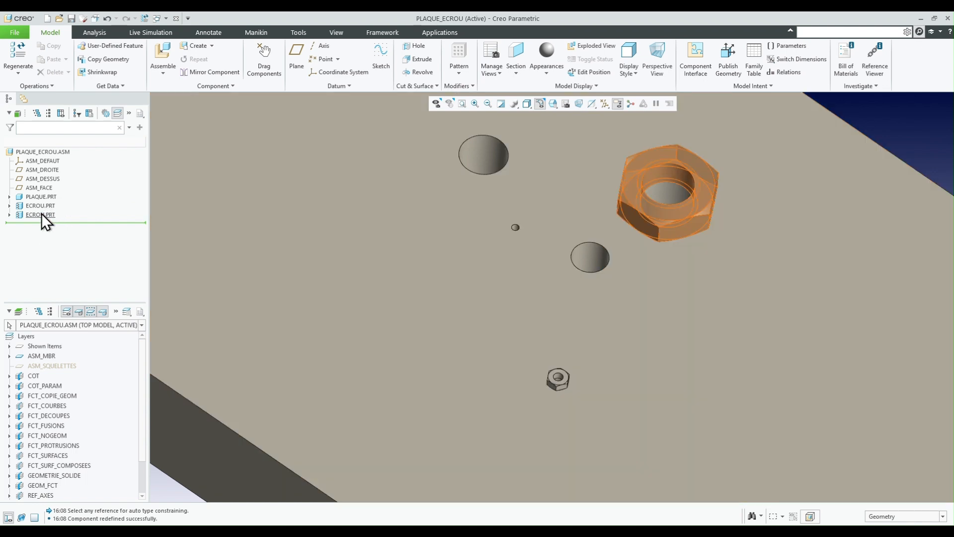
- Start repeating the larger nut, varying only the Coincident reference to the hole's inner surface, and begin adding occurrences
left_click(40, 214)
right_click(41, 214)
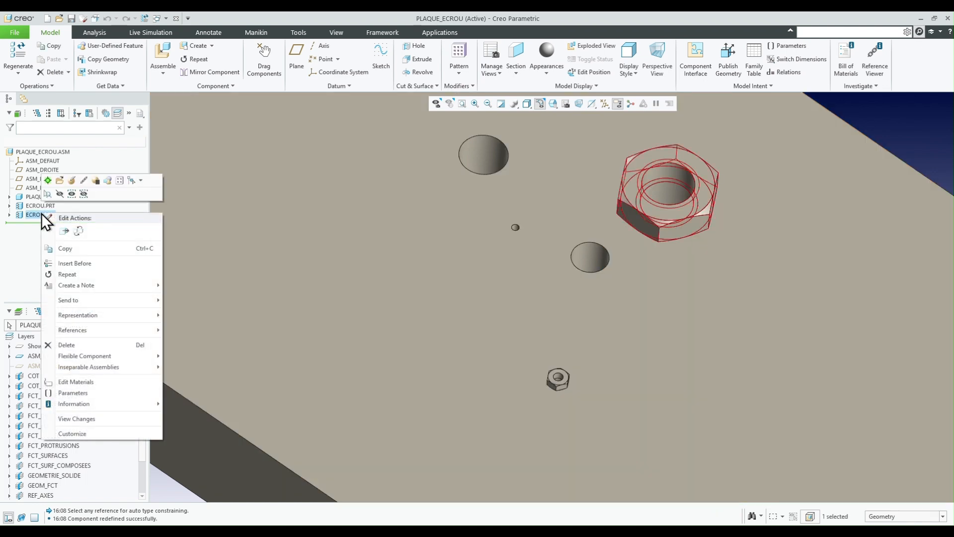
left_click(67, 274)
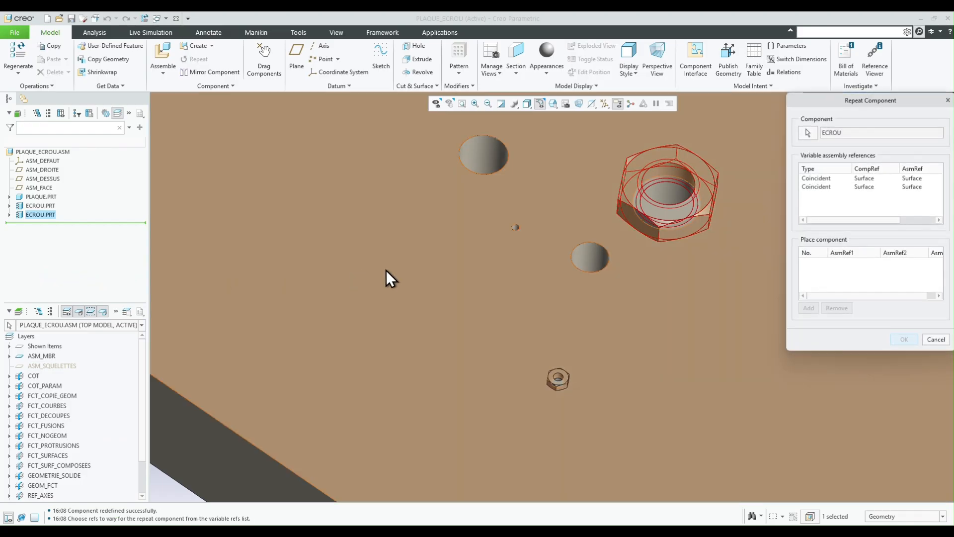
left_click(824, 180)
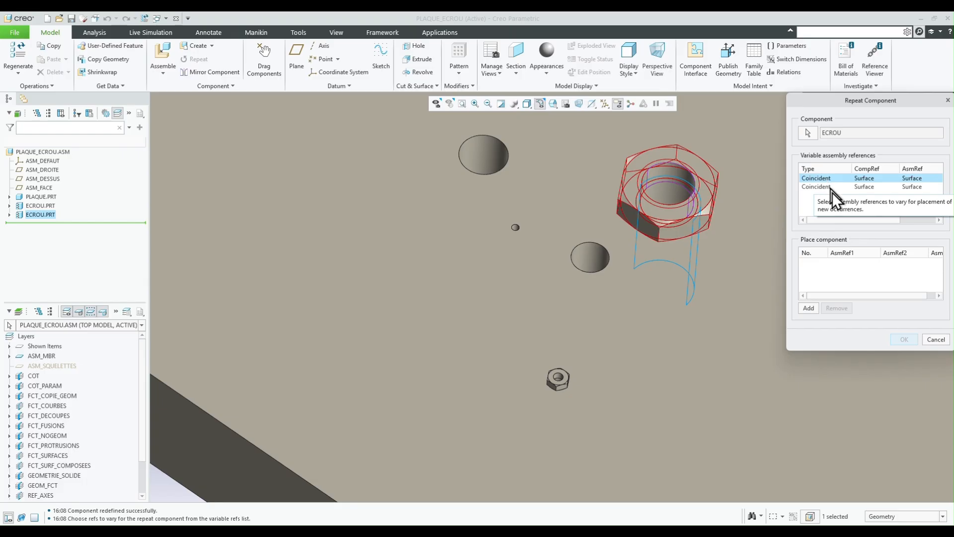
left_click(809, 309)
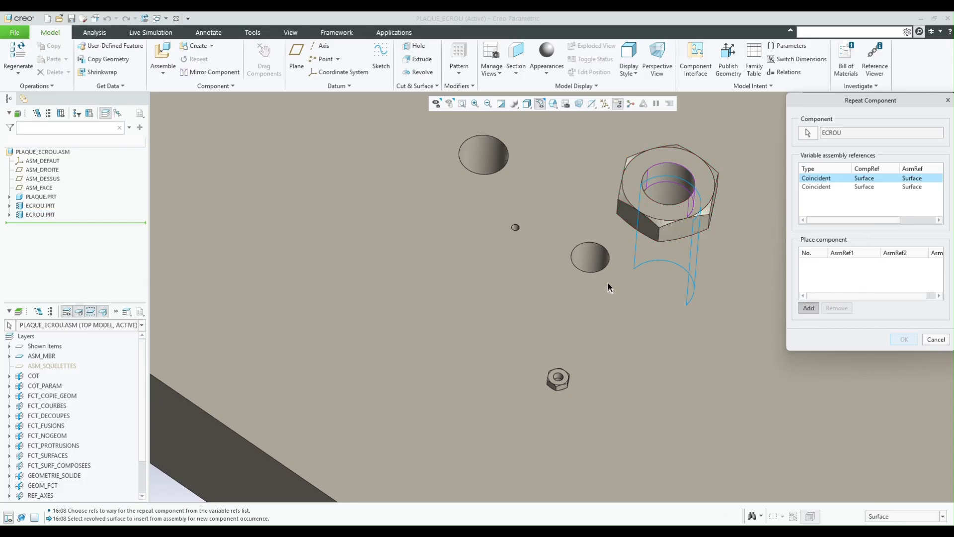
- Add repeated nuts on the inner surfaces of the four empty holes, including the tiny and the largest one, and accept the repeat
left_click(587, 258)
scroll(534, 236, "up", 3)
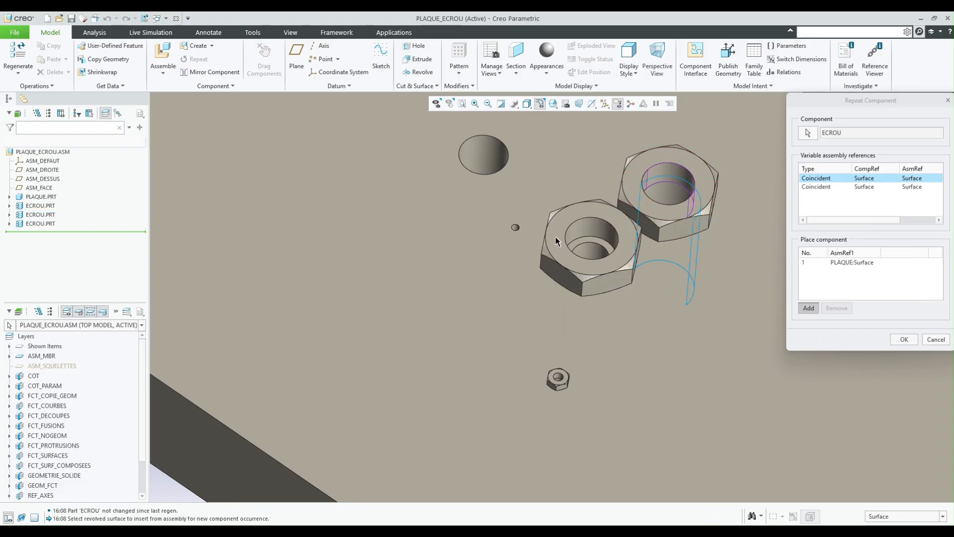
left_click(483, 221)
scroll(488, 276, "down", 6)
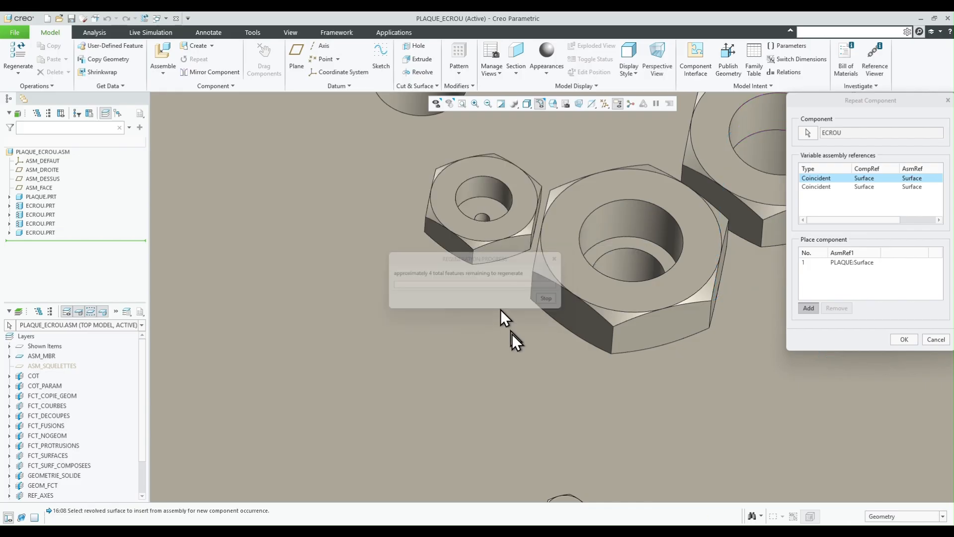
scroll(479, 316, "up", 3)
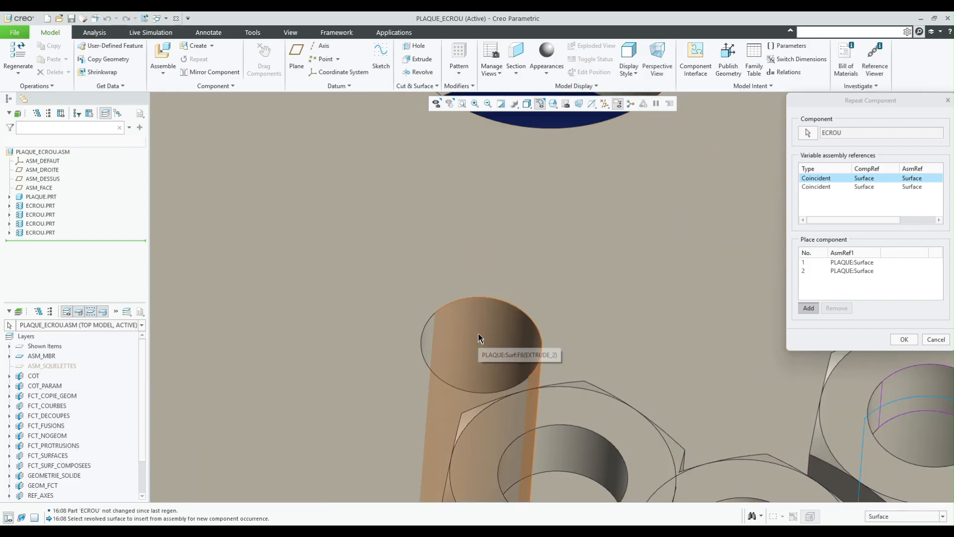
left_click(478, 333)
left_click(483, 183)
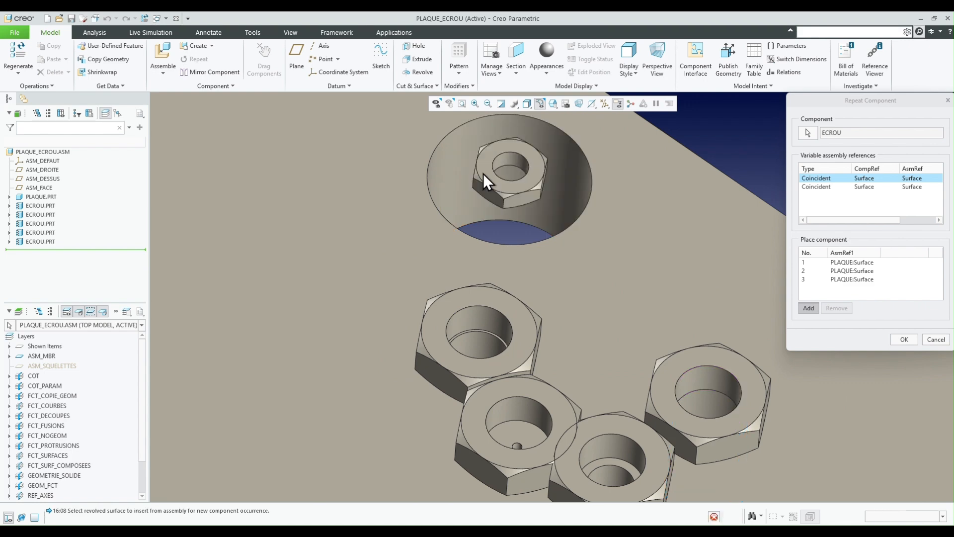
scroll(482, 172, "down", 2)
left_click(904, 339)
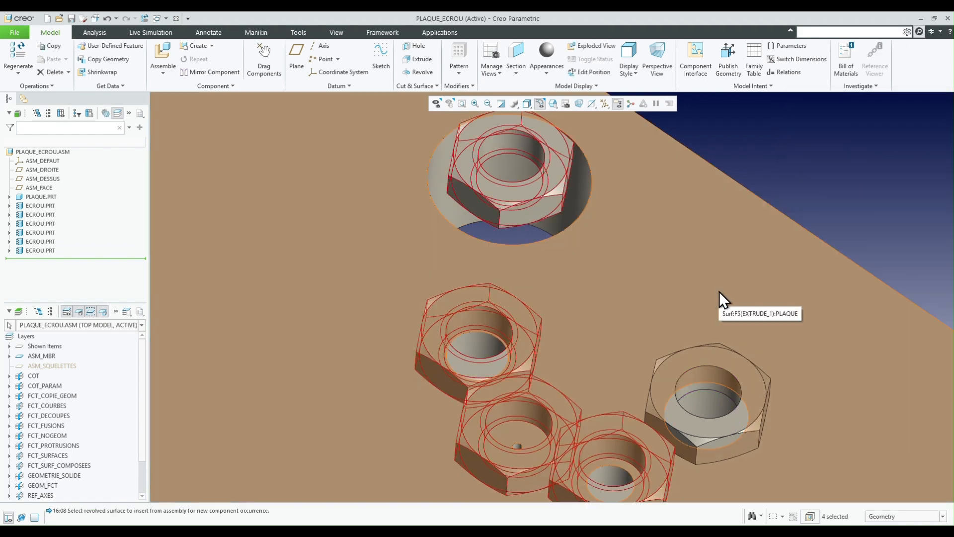
scroll(726, 262, "down", 3)
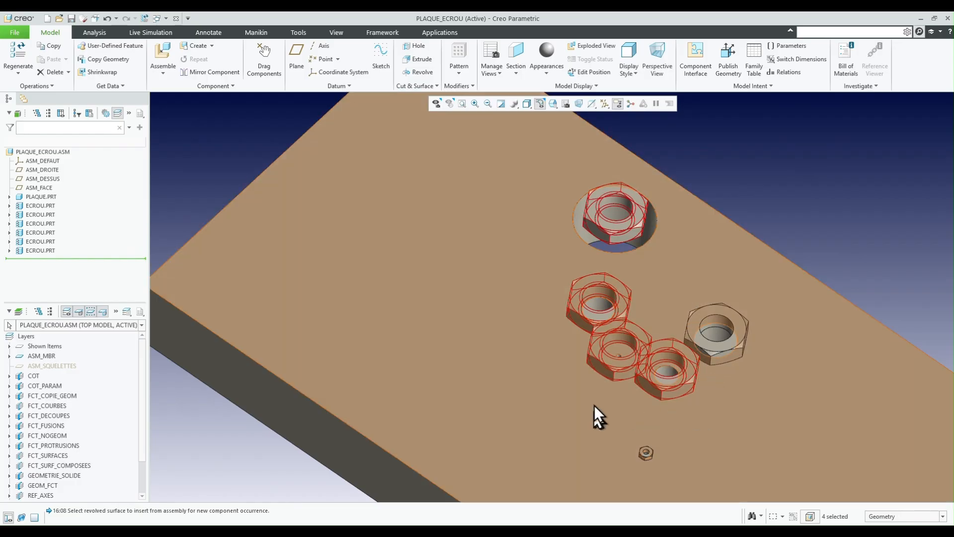
scroll(627, 415, "up", 4)
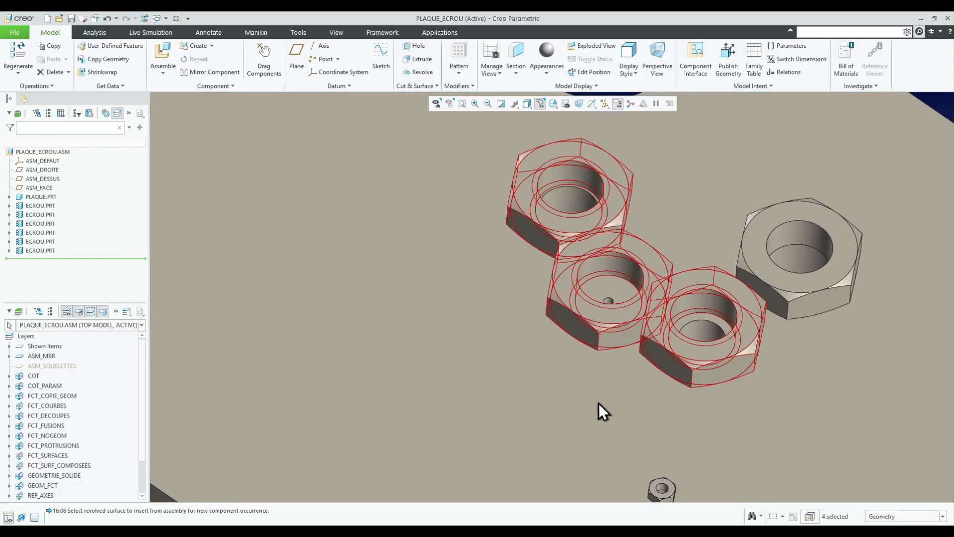
middle_click_drag(598, 403, 186, 299)
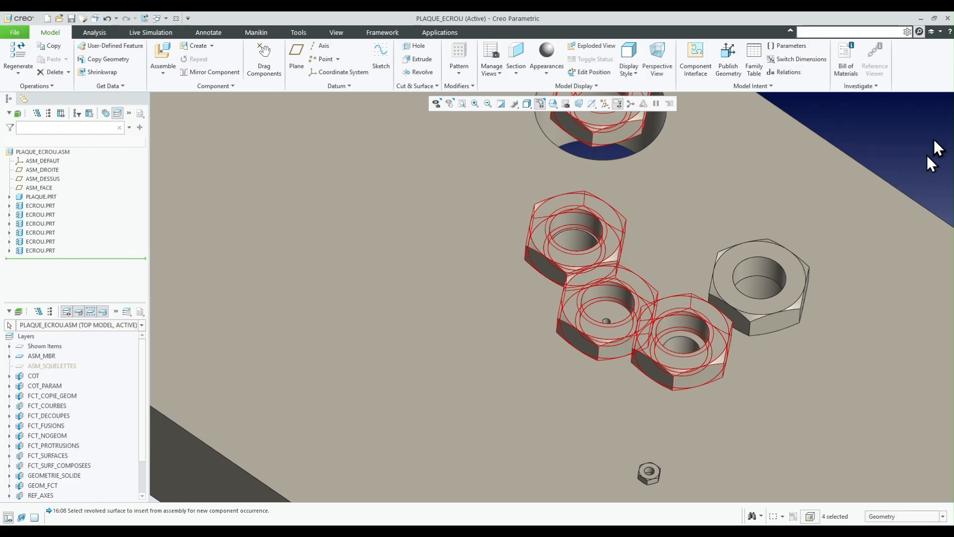
left_click(918, 146)
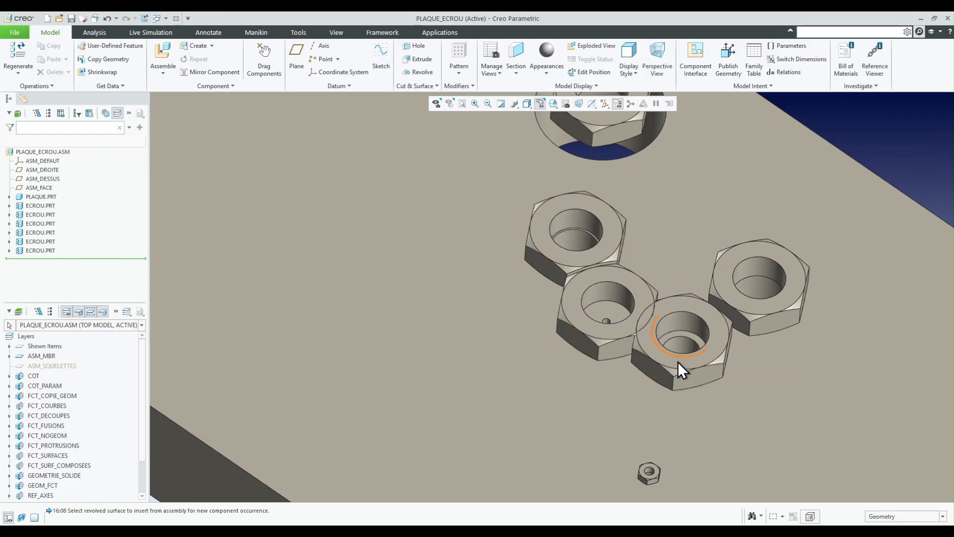
- Redefine the varied diameter of the first repeated nut with the Diameter method, measuring the inner surface of the hole beneath it, and accept
left_click(678, 366)
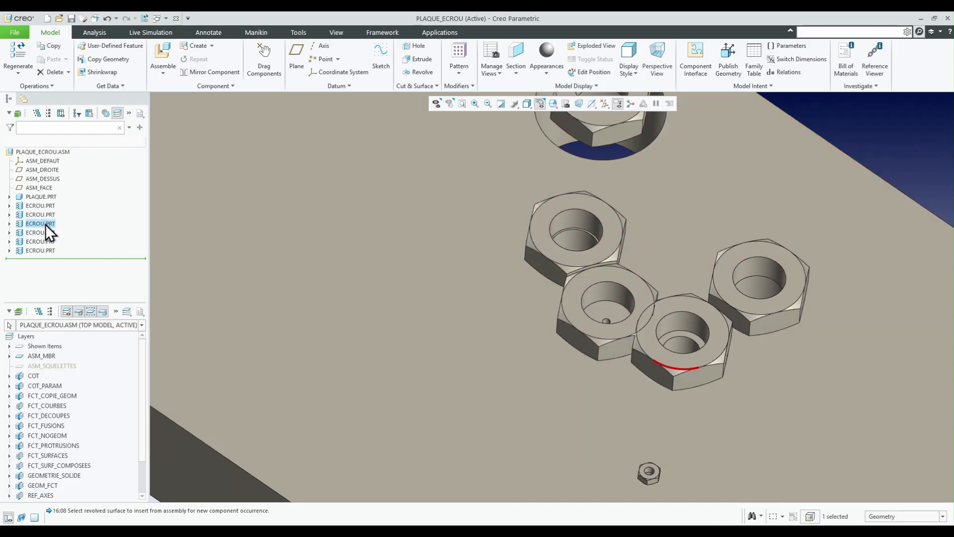
right_click(46, 224)
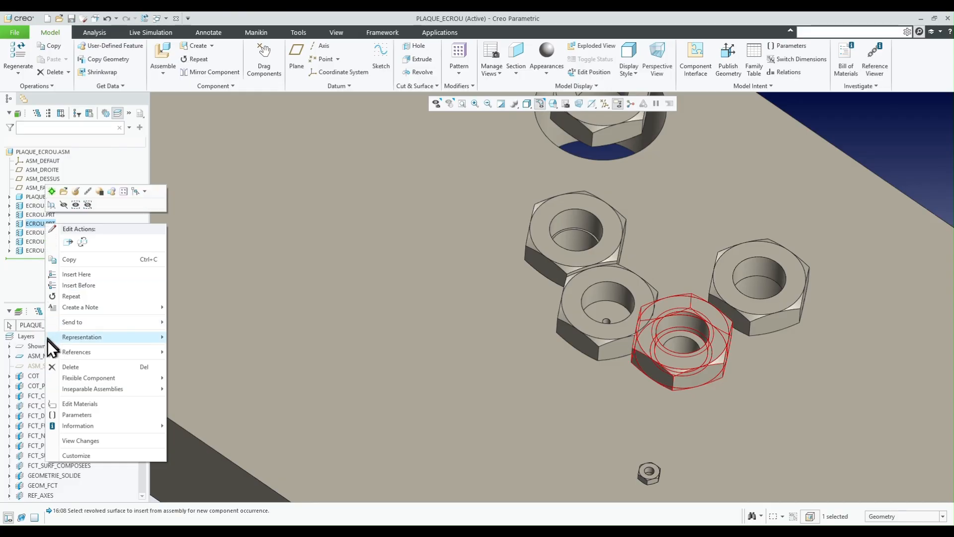
mouse_move(89, 378)
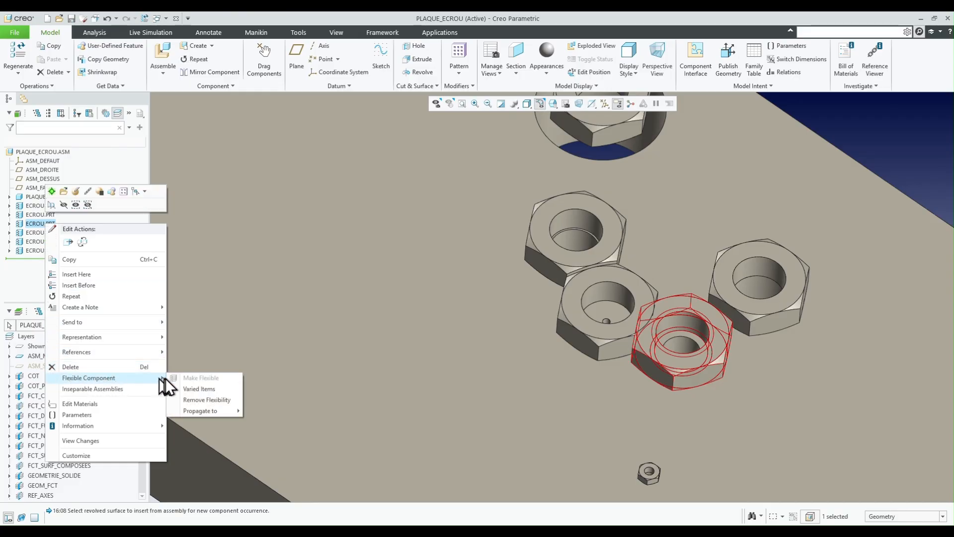
left_click(190, 388)
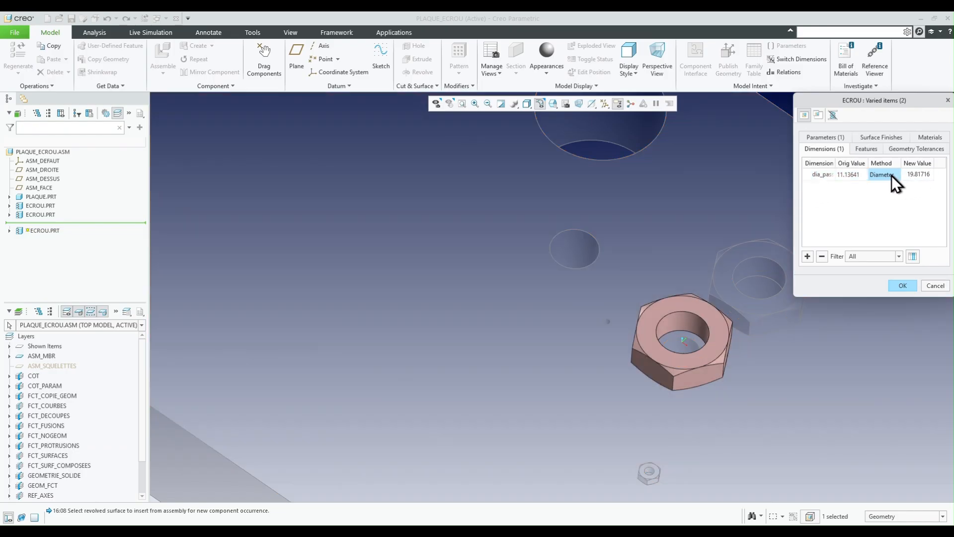
left_click(891, 175)
left_click(897, 176)
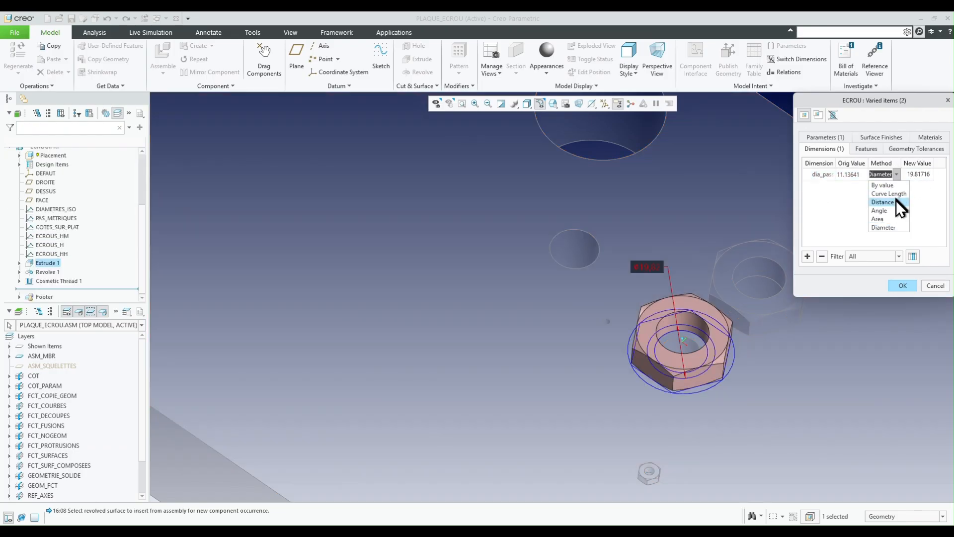
left_click(889, 226)
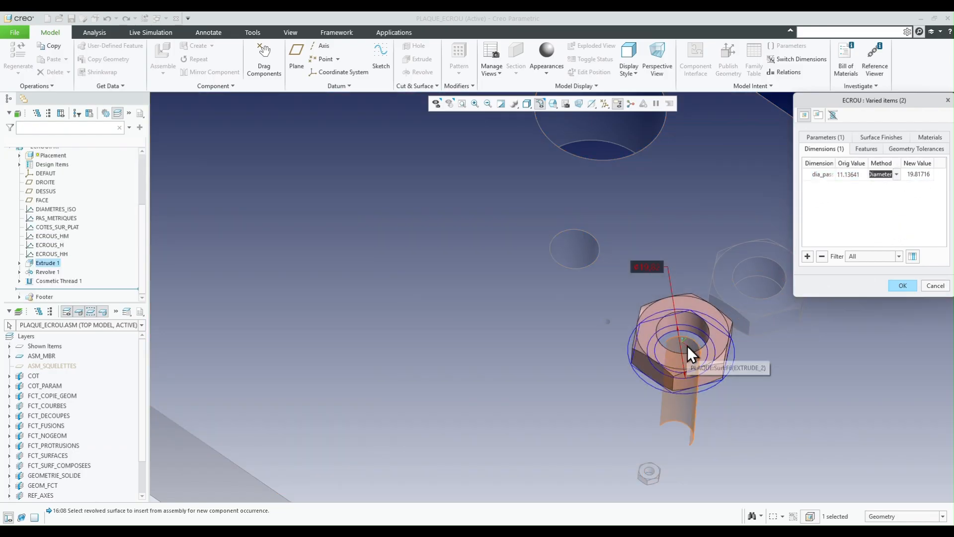
left_click(688, 345)
left_click(903, 285)
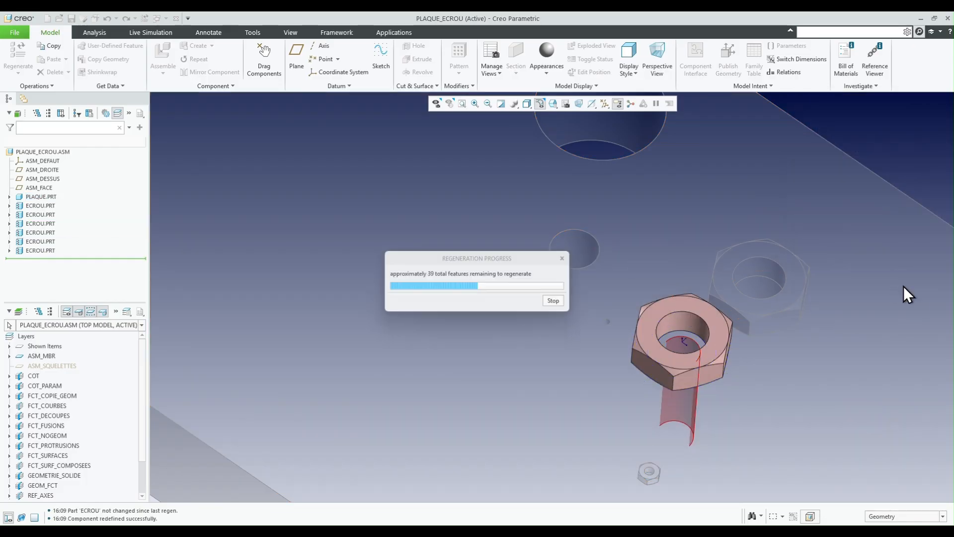
scroll(668, 327, "down", 5)
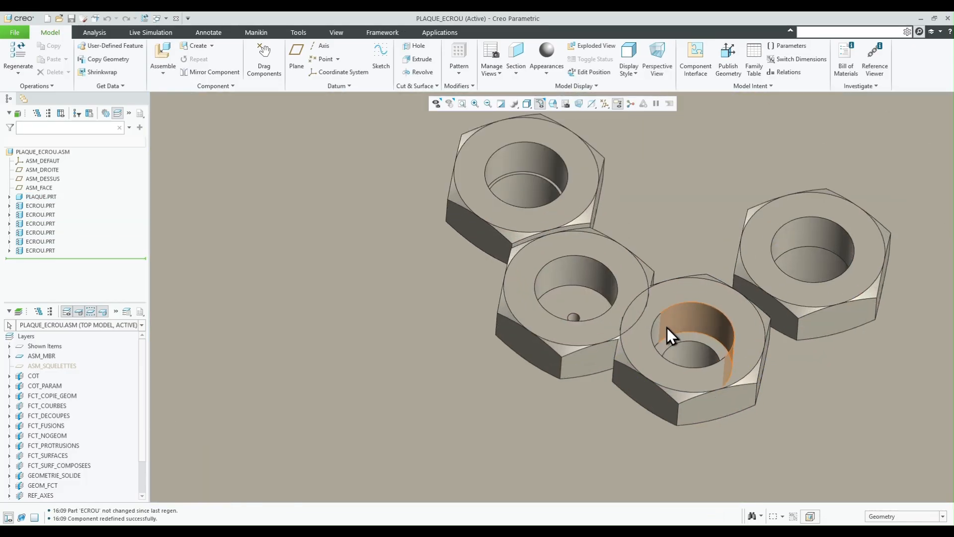
scroll(389, 261, "up", 4)
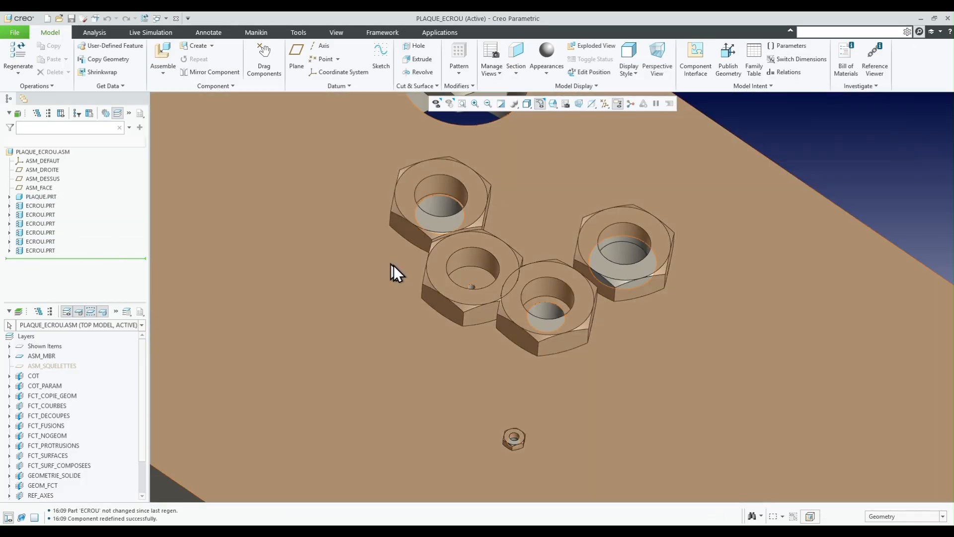
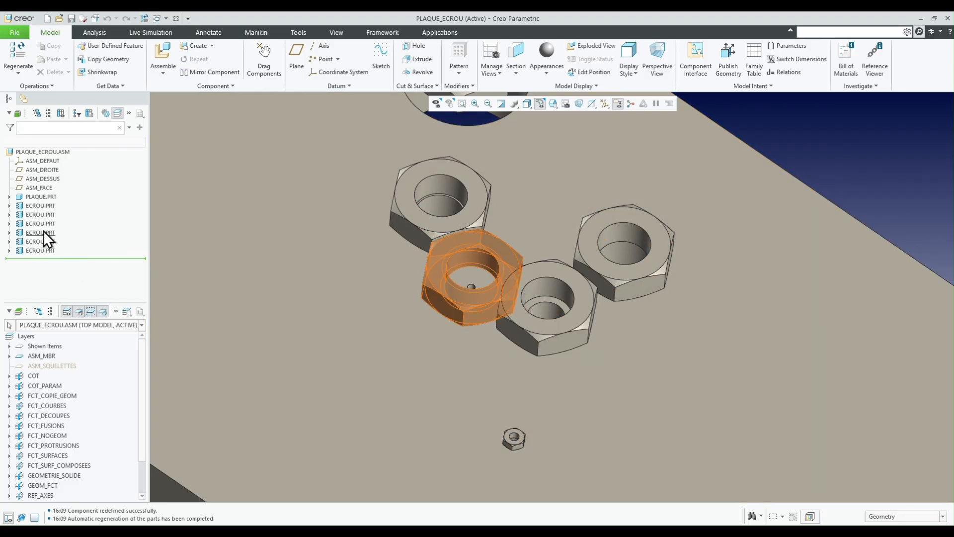
- Open the varied items of the nut between the tiny hole and the original large nut, and reselect Diameter as its dimension's method
left_click(37, 223)
right_click(37, 223)
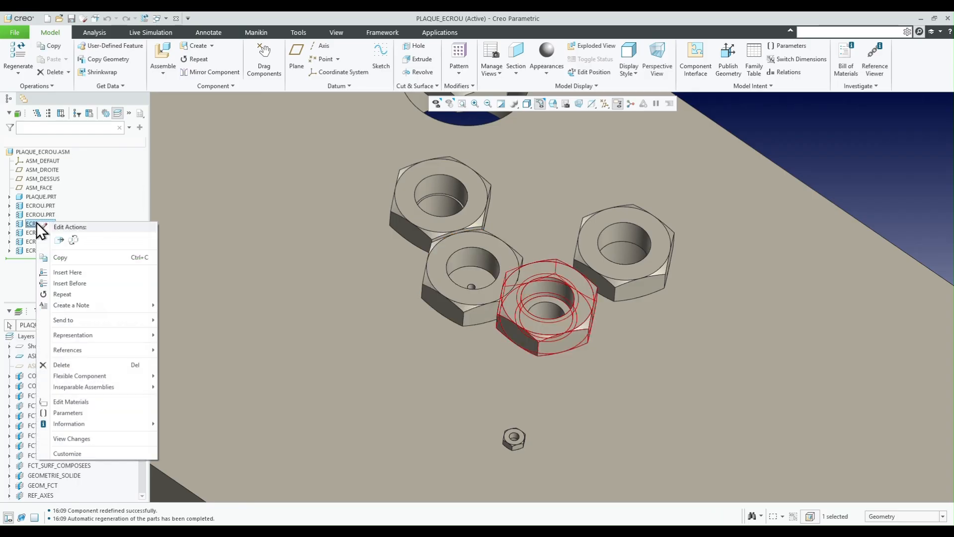
mouse_move(149, 377)
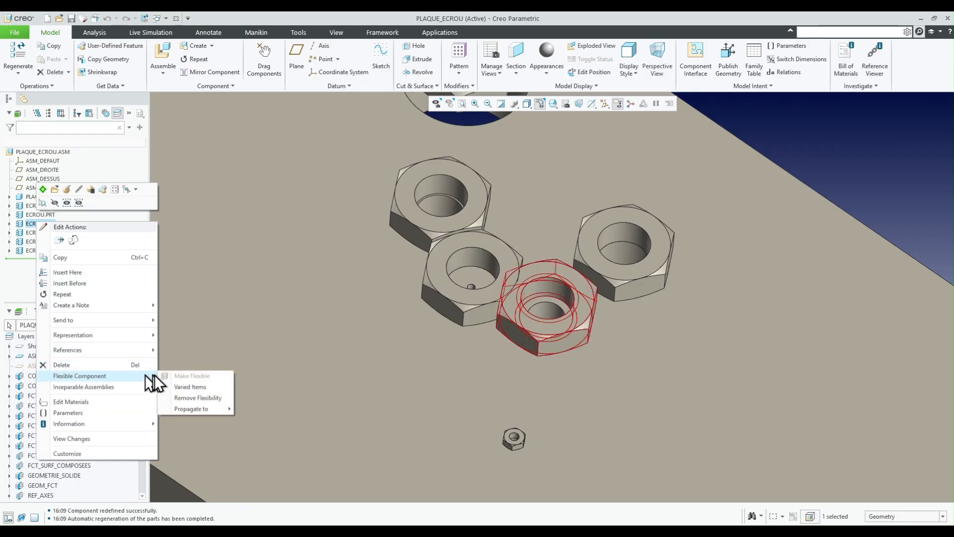
left_click(190, 387)
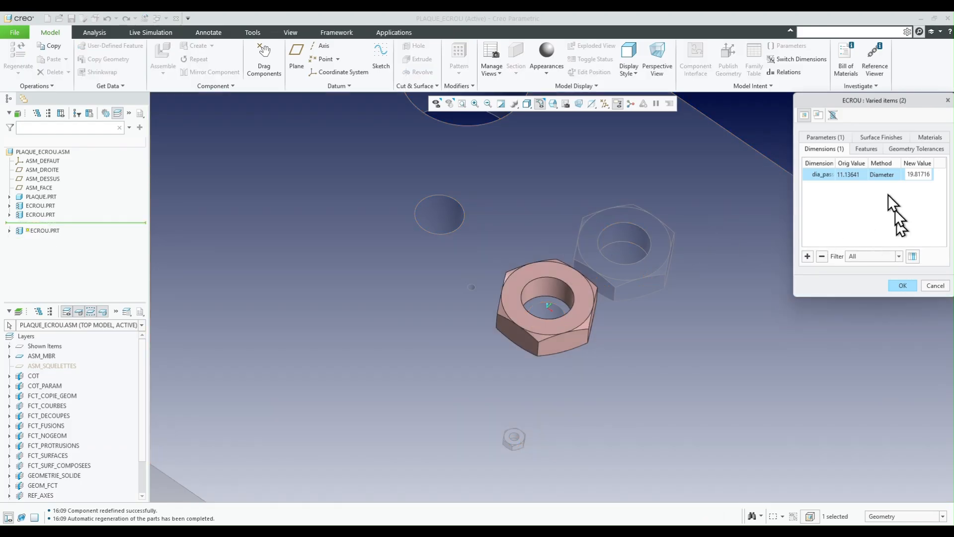
right_click(884, 174)
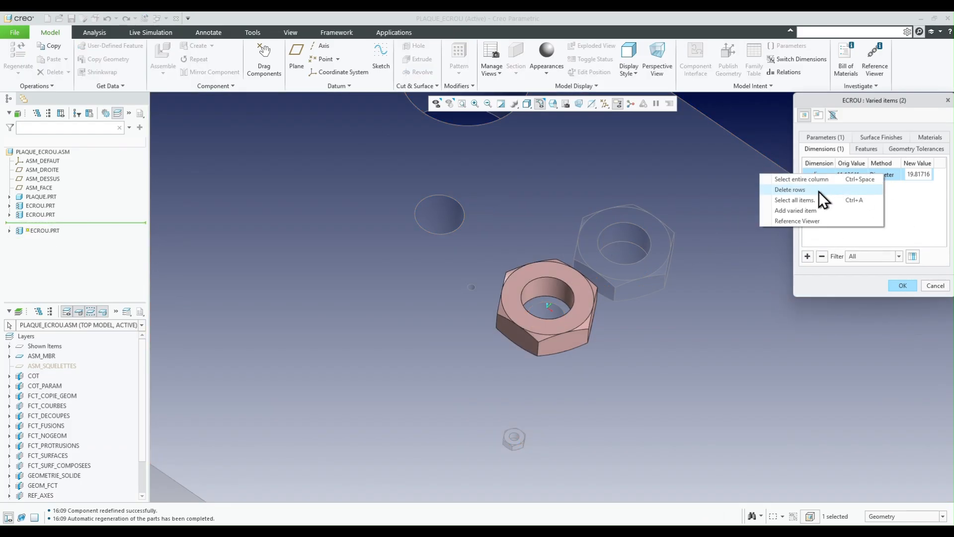
left_click(897, 211)
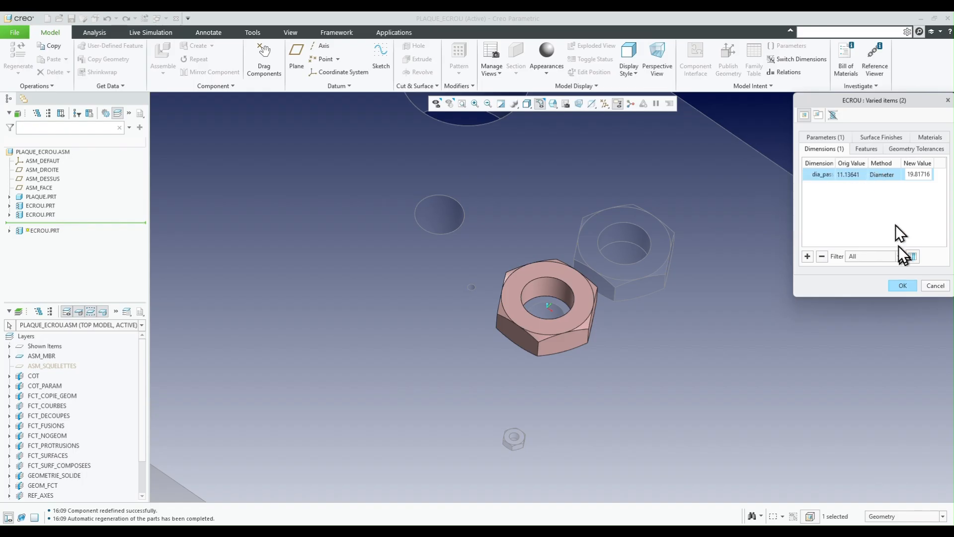
left_click(897, 174)
left_click(898, 175)
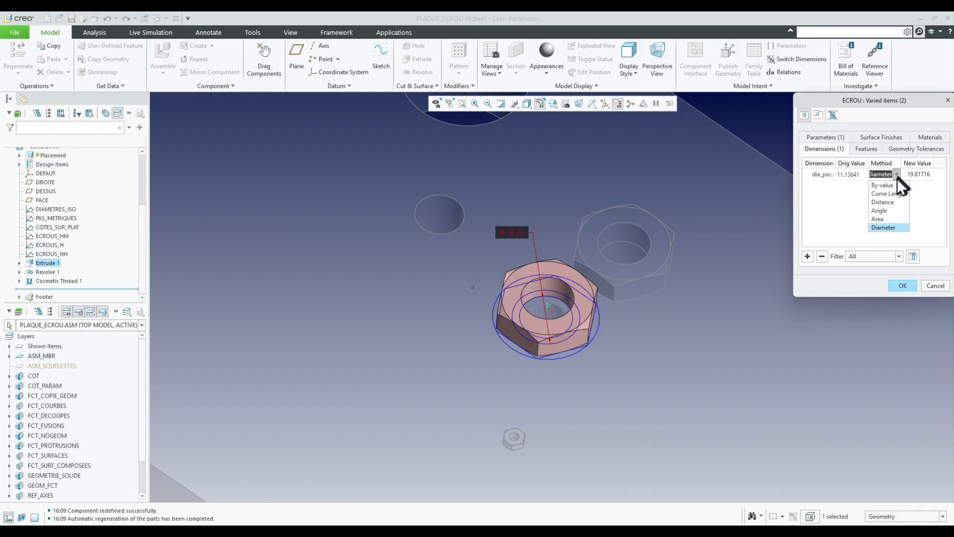
left_click(887, 227)
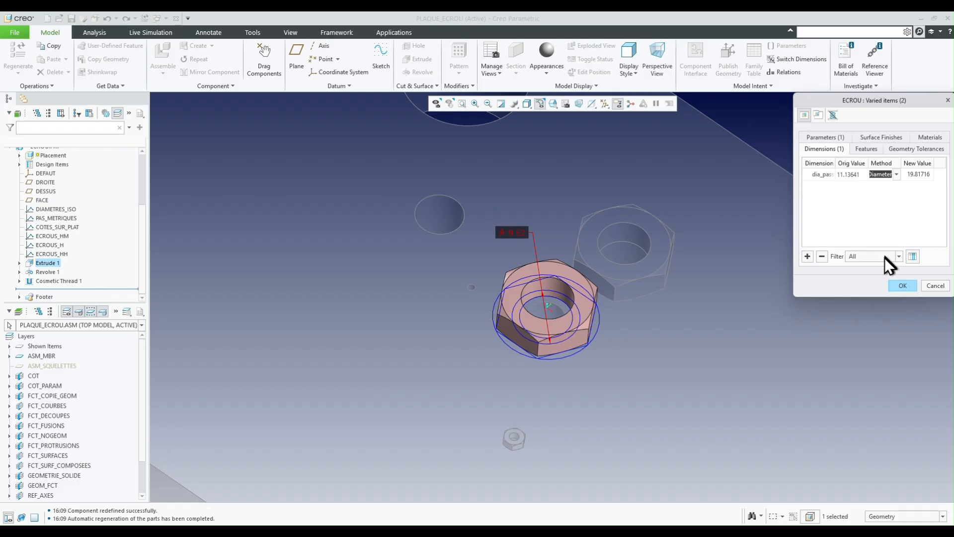
- Measure the inner surface of the hole beneath this nut as its varied diameter and accept the varied items
scroll(543, 320, "down", 3)
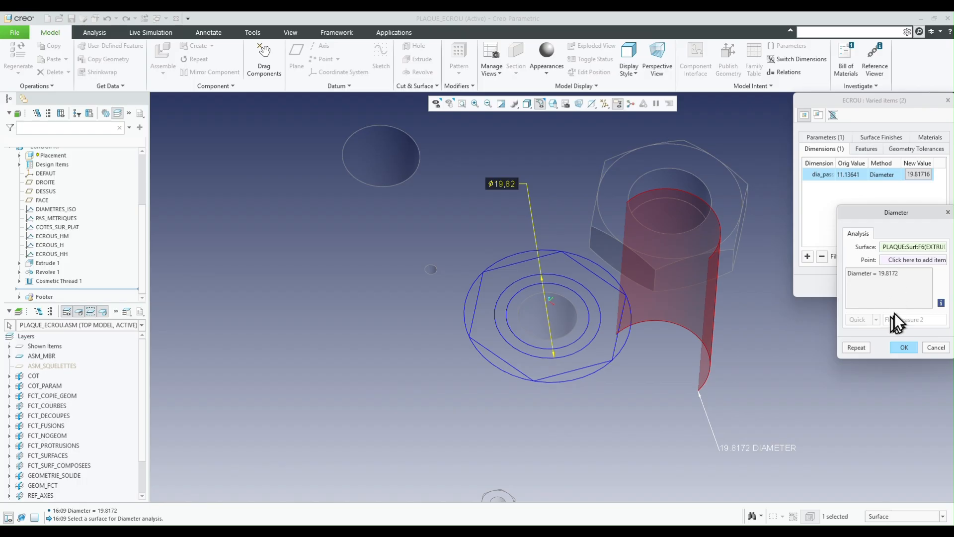
left_click(565, 314)
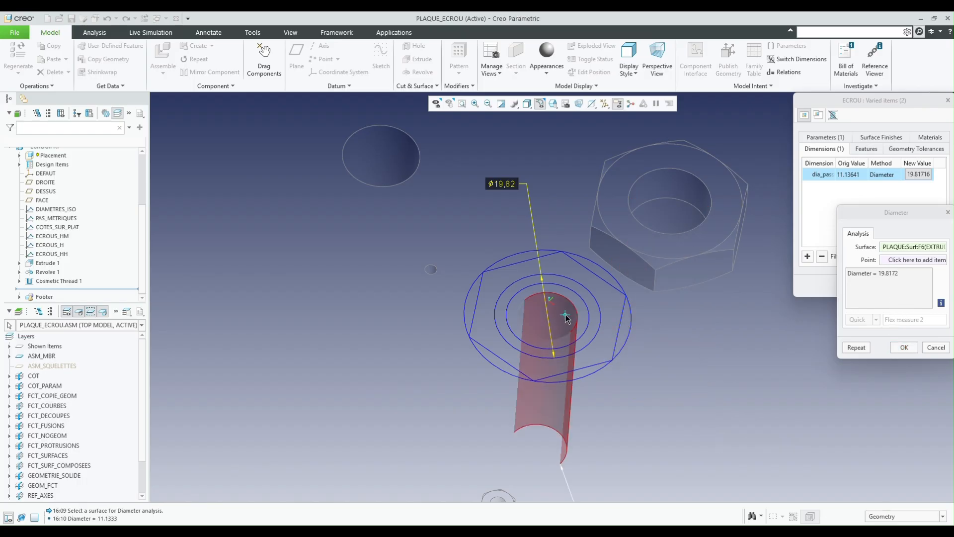
left_click(902, 348)
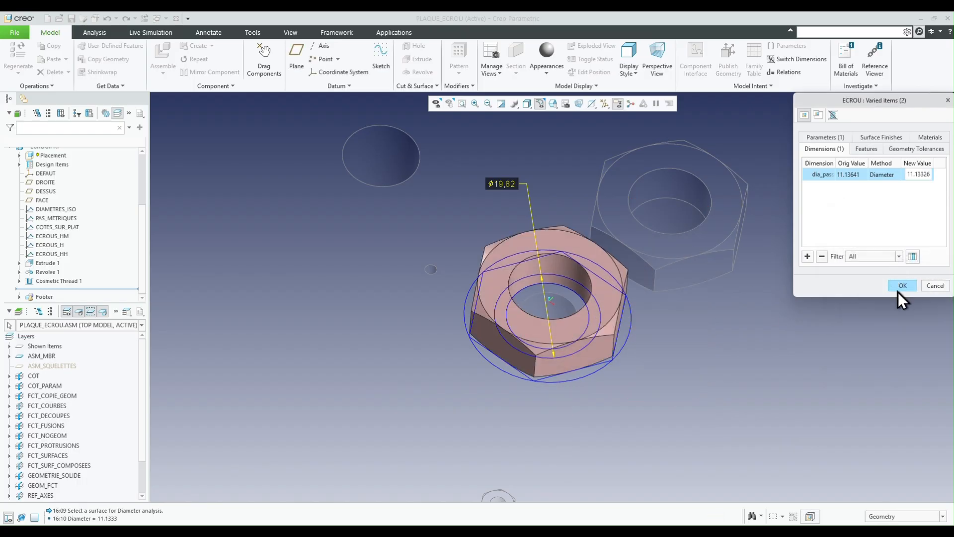
left_click(899, 287)
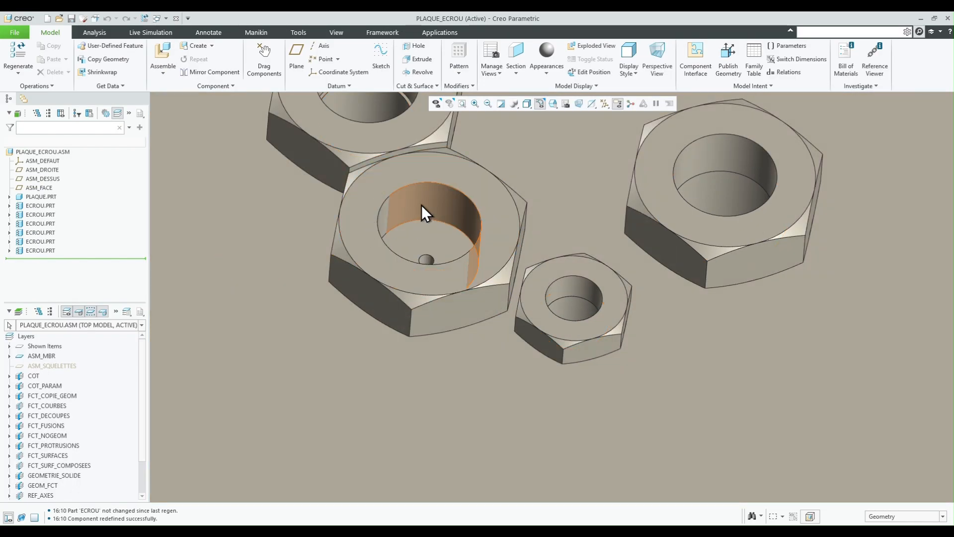
- Redefine the varied diameter of the nut over the tiny hole by measuring that hole's inner surface, and accept
left_click(421, 205)
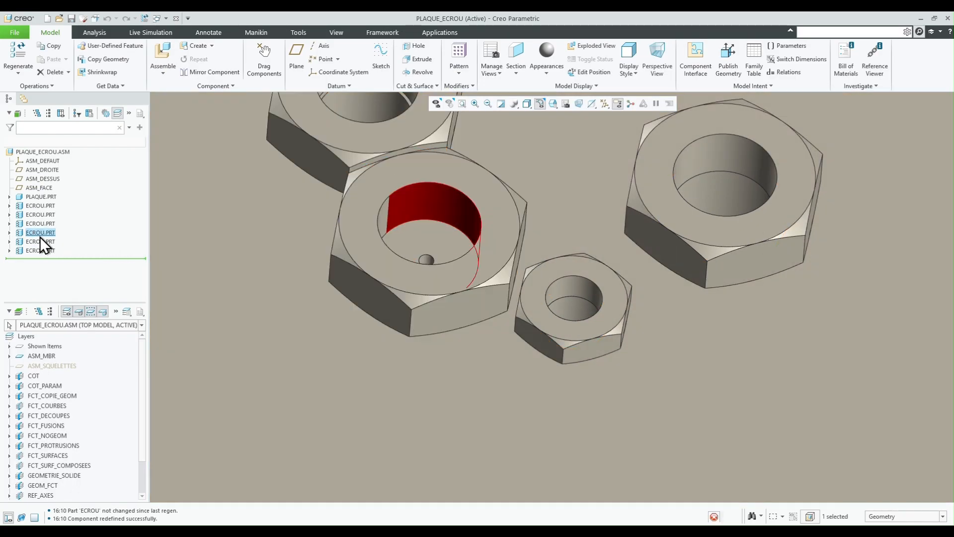
right_click(40, 235)
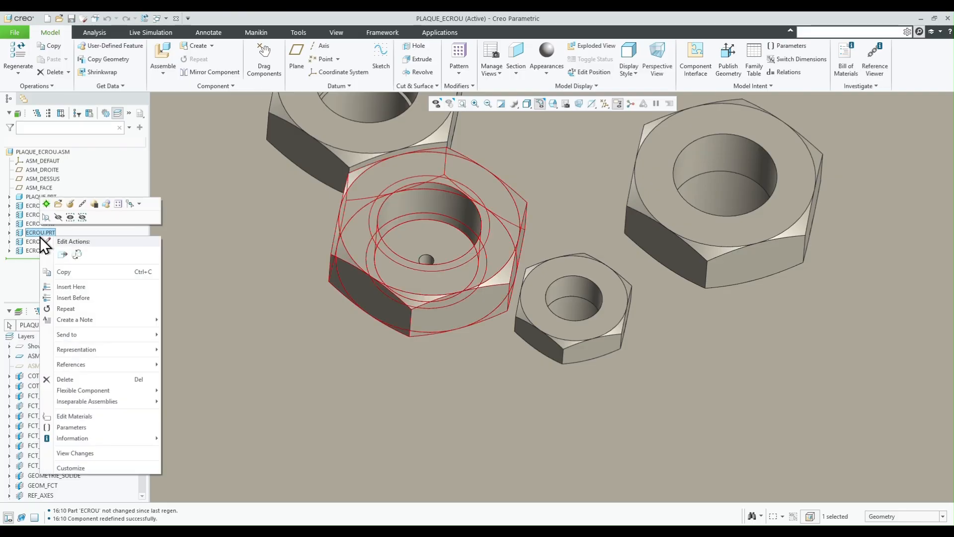
mouse_move(91, 392)
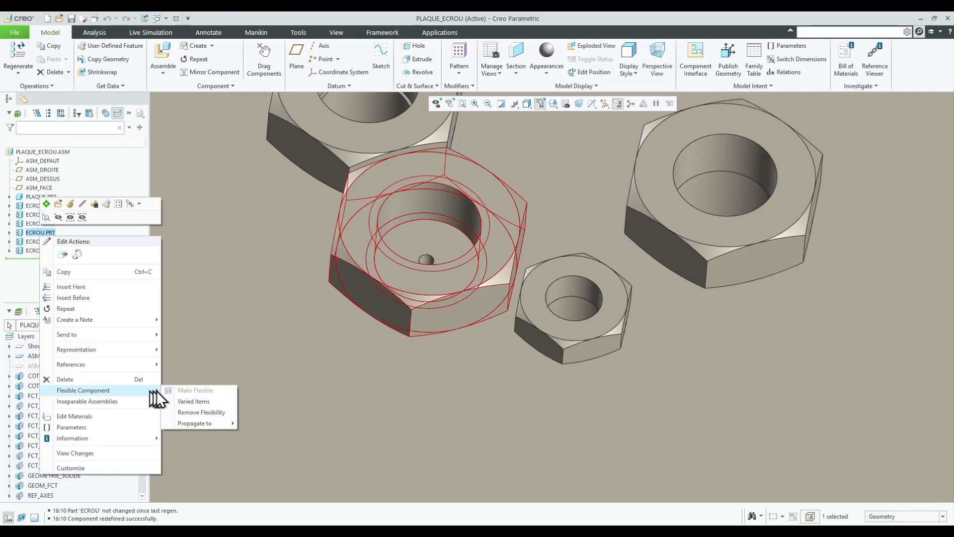
left_click(190, 402)
left_click(914, 175)
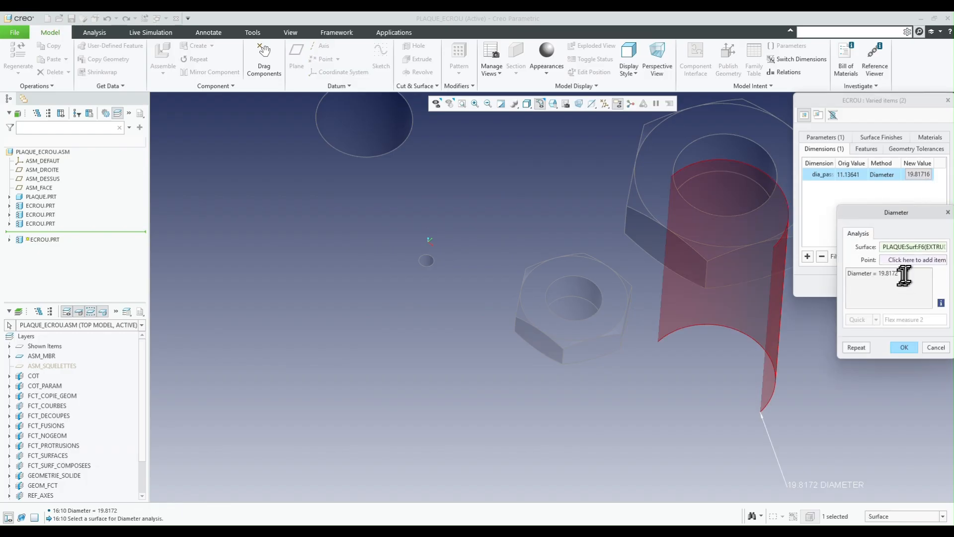
left_click(428, 261)
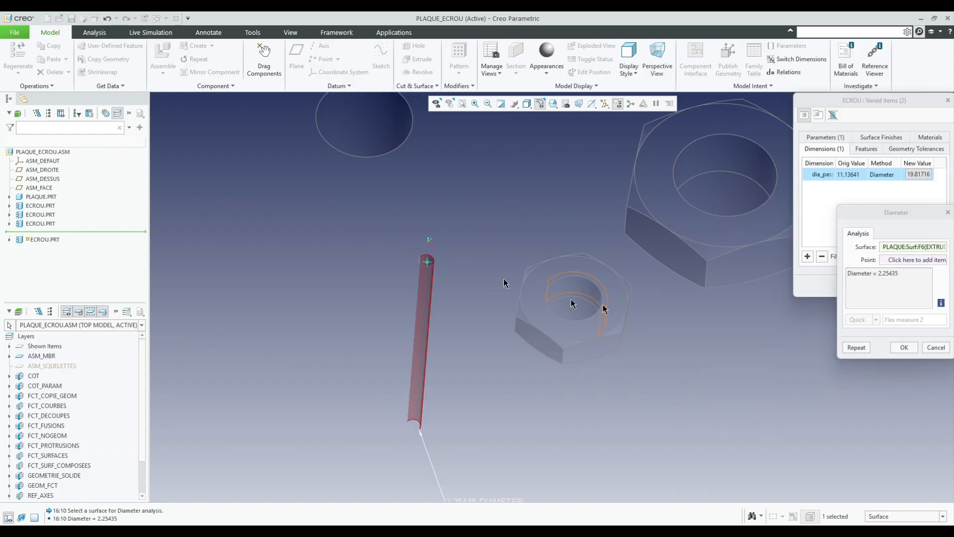
left_click(904, 346)
left_click(903, 285)
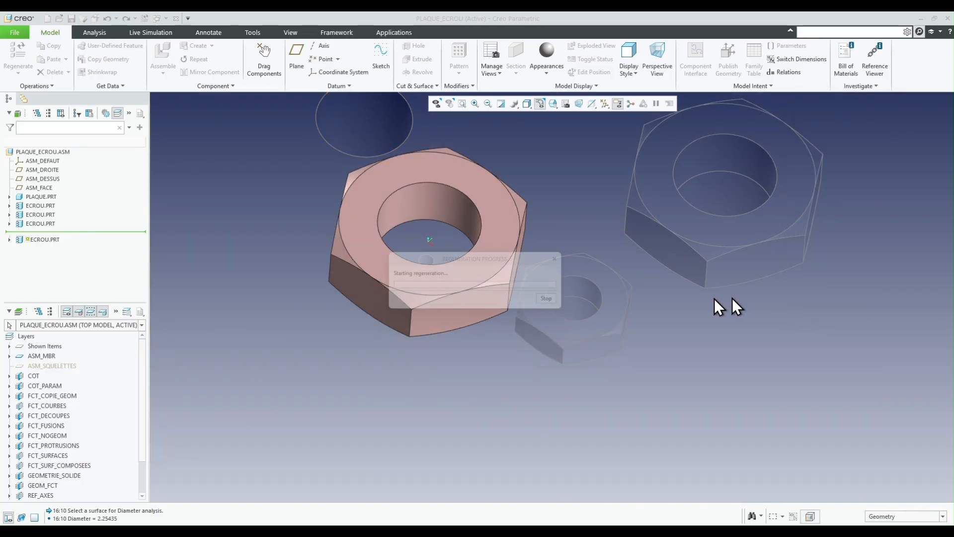
- Redefine the varied diameter of the nut between the tiny and largest holes by measuring the inner surface of its own hole, and accept
scroll(423, 273, "down", 8)
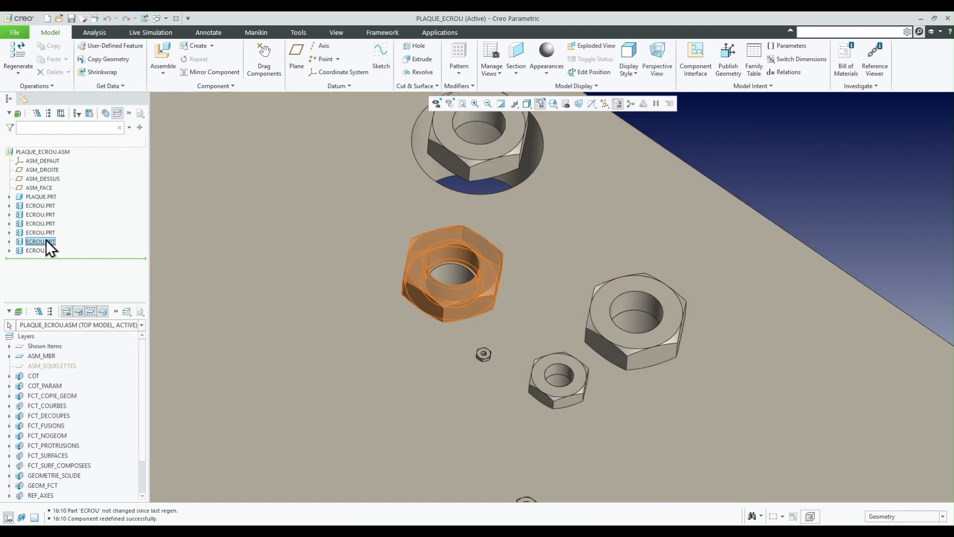
left_click(45, 241)
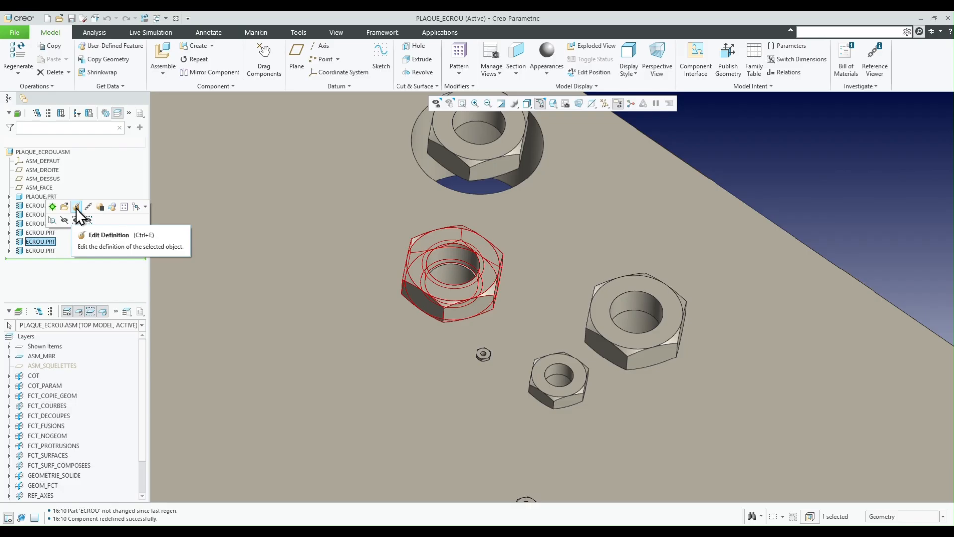
right_click(41, 242)
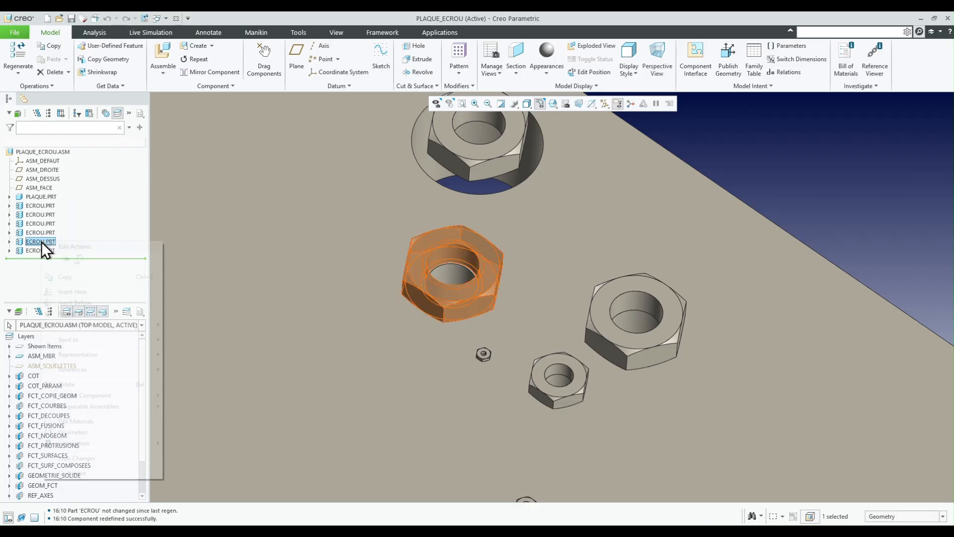
mouse_move(121, 396)
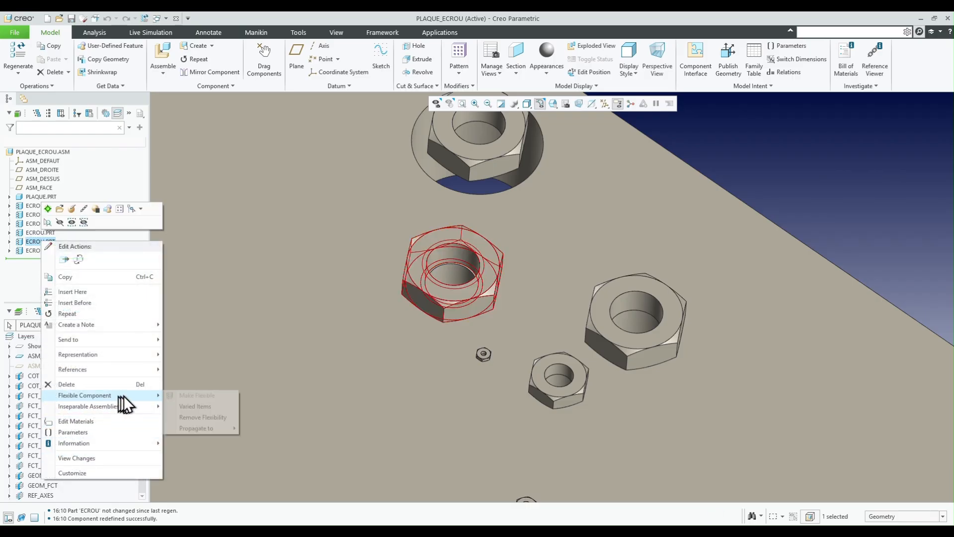
left_click(198, 407)
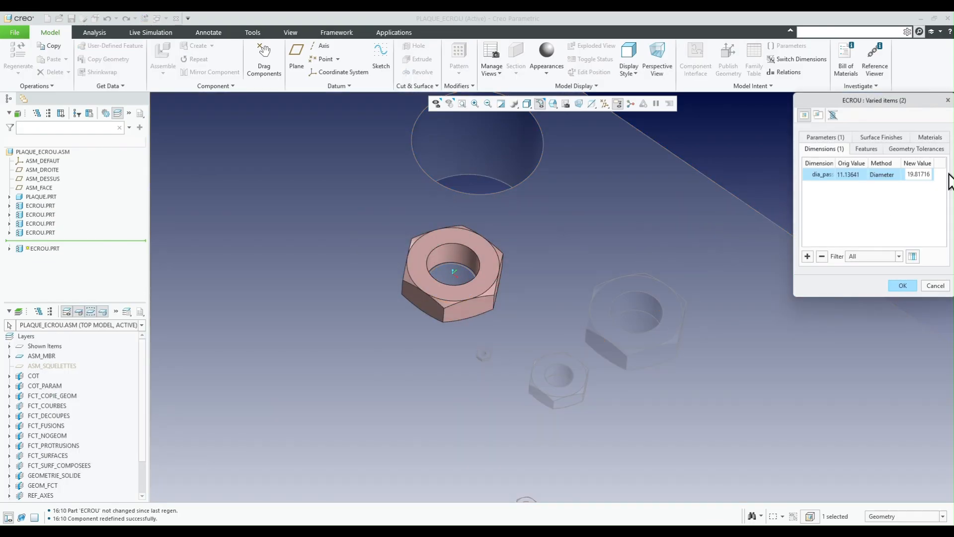
left_click(924, 174)
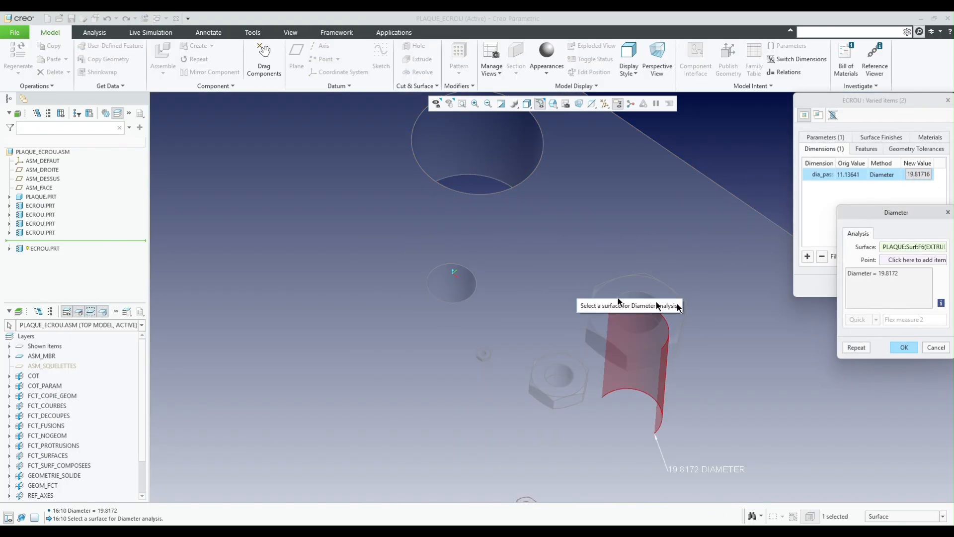
left_click(470, 289)
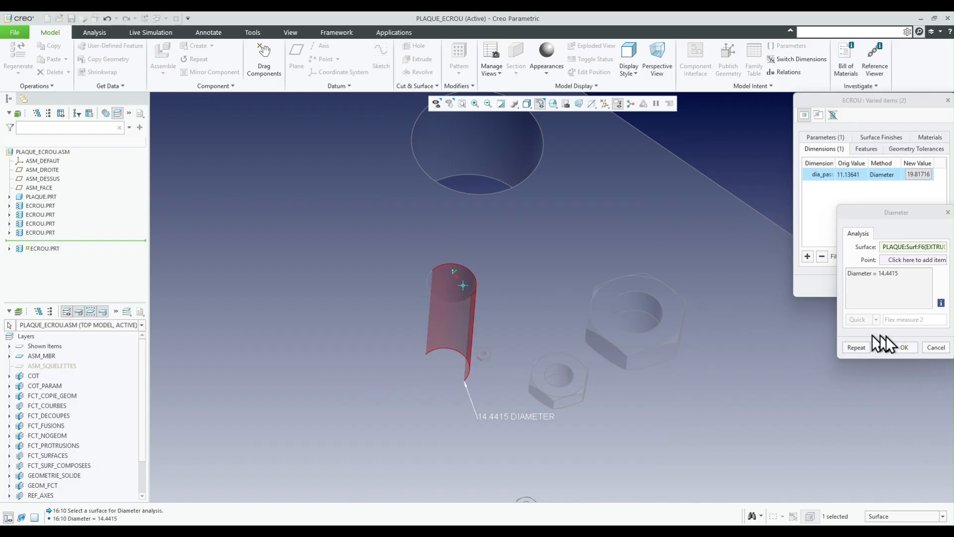
left_click(904, 347)
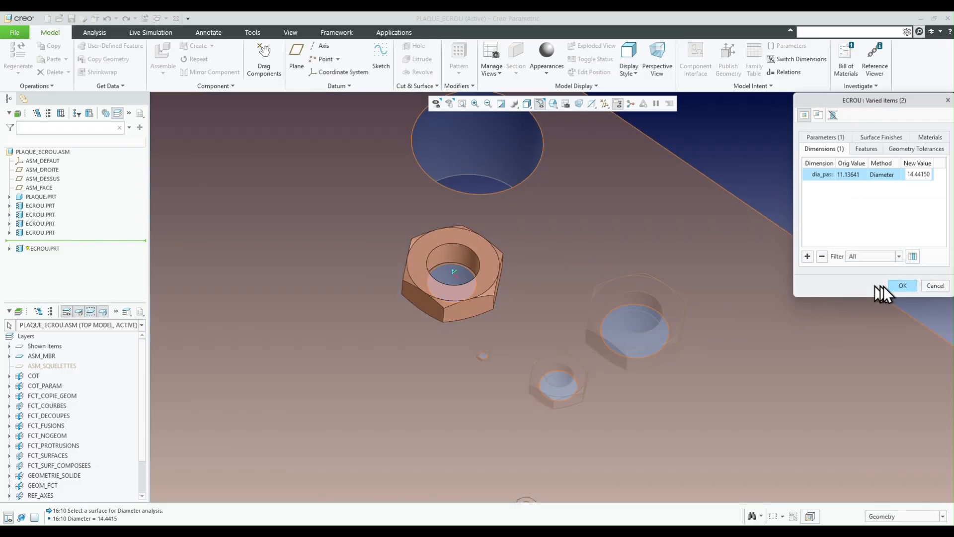
left_click(901, 285)
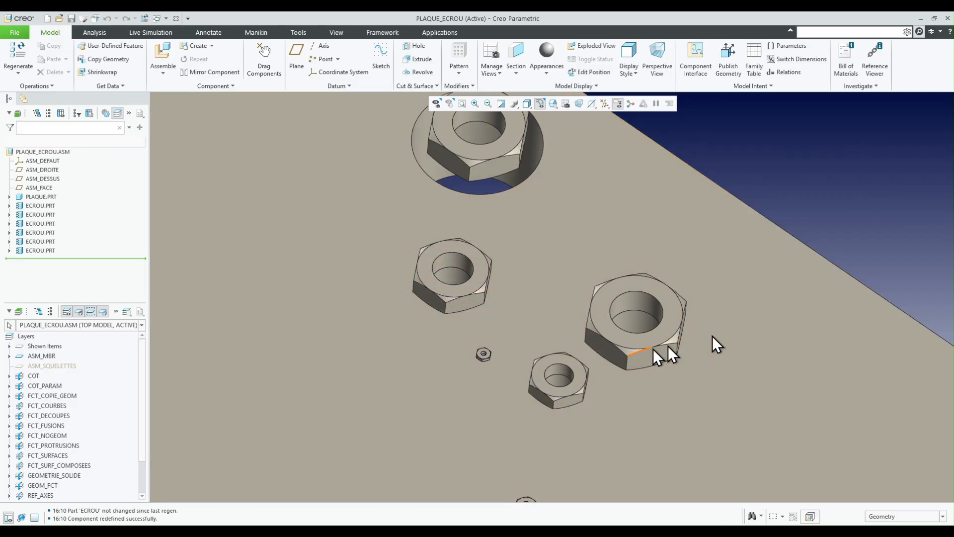
- Redefine the varied diameter of the nut in the largest hole by measuring that hole's inner surface, and accept
scroll(579, 368, "up", 3)
scroll(416, 211, "down", 3)
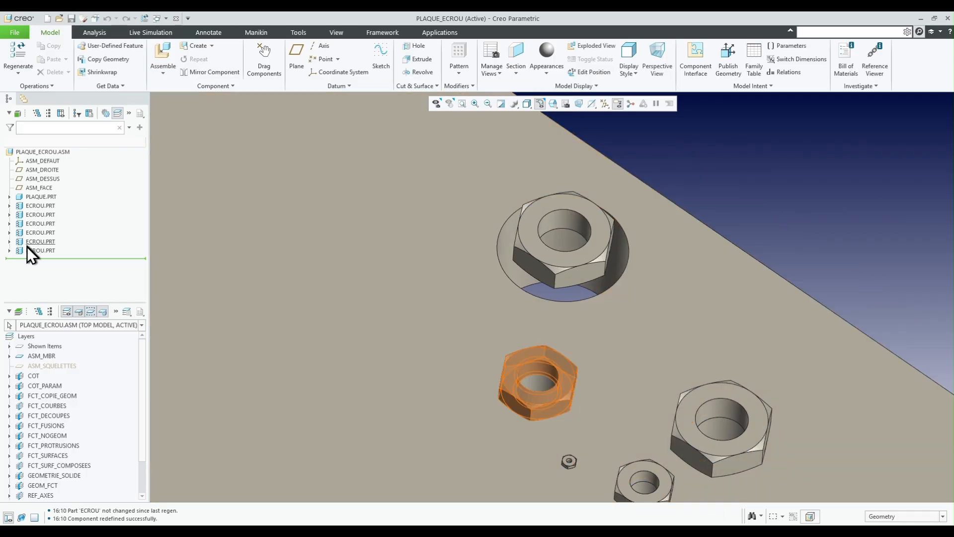
left_click(28, 250)
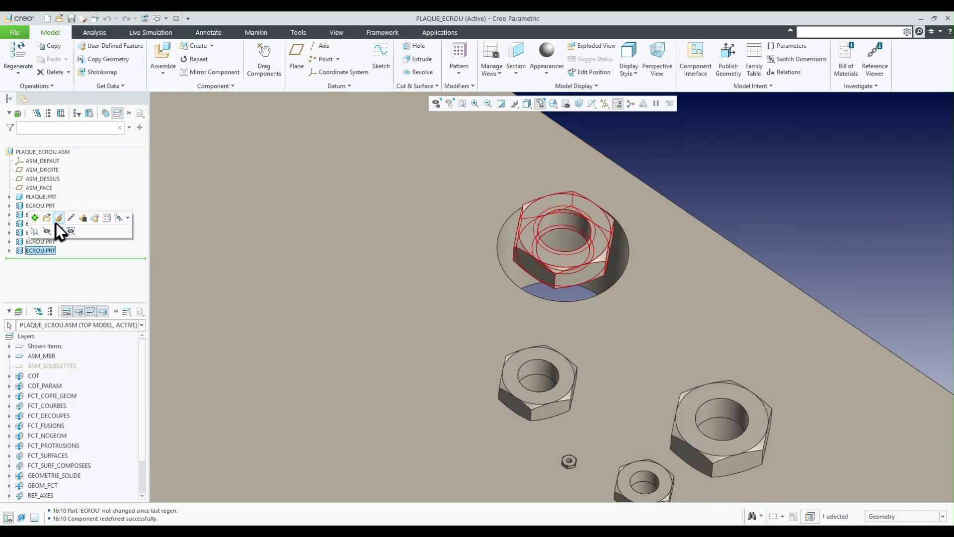
right_click(41, 251)
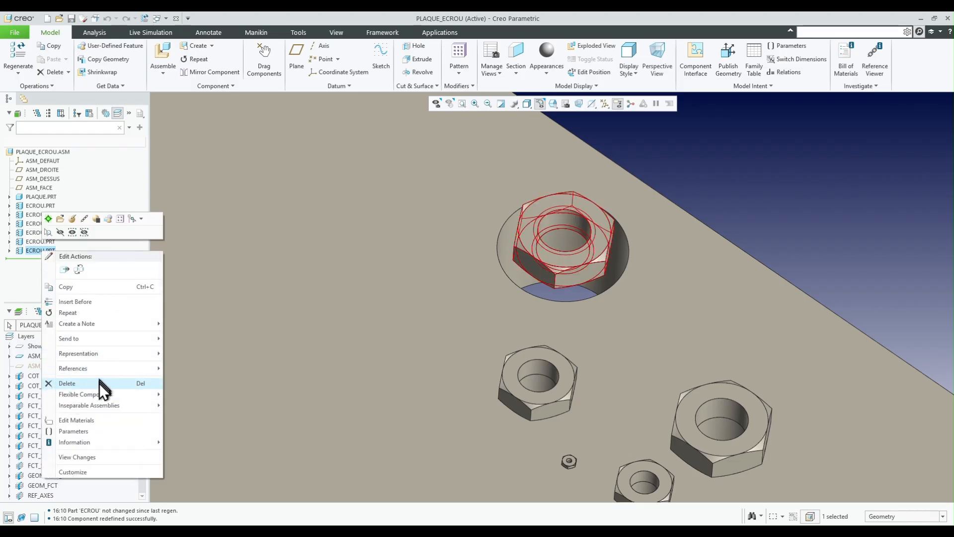
mouse_move(147, 392)
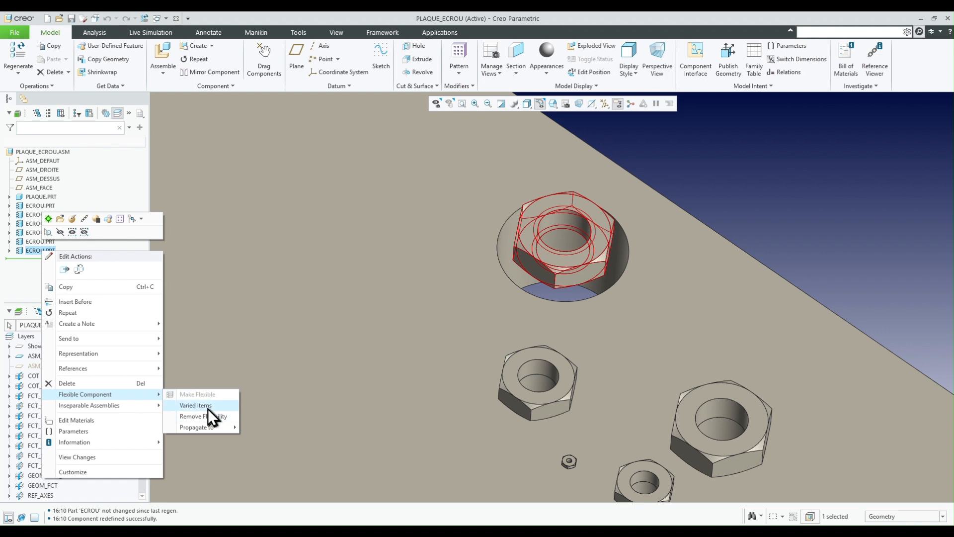
left_click(195, 405)
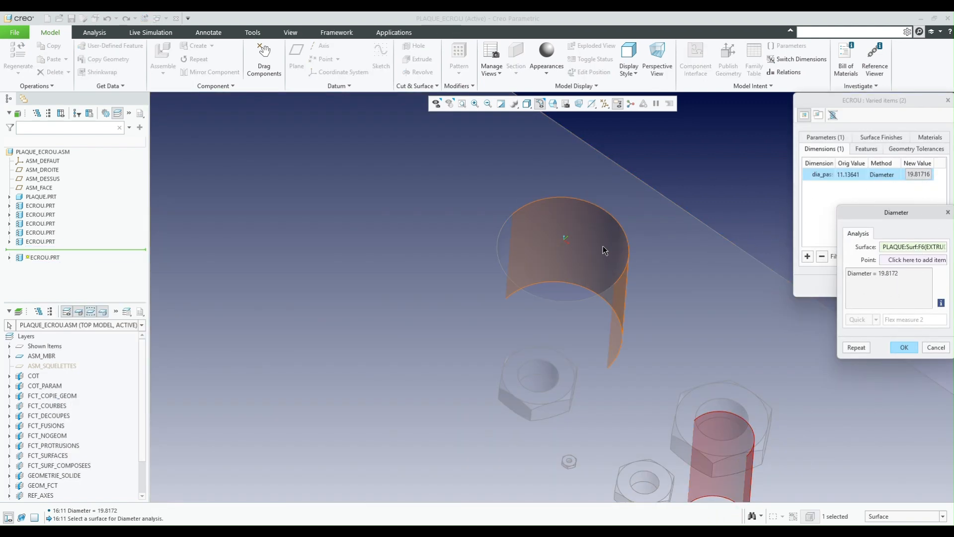
left_click(603, 246)
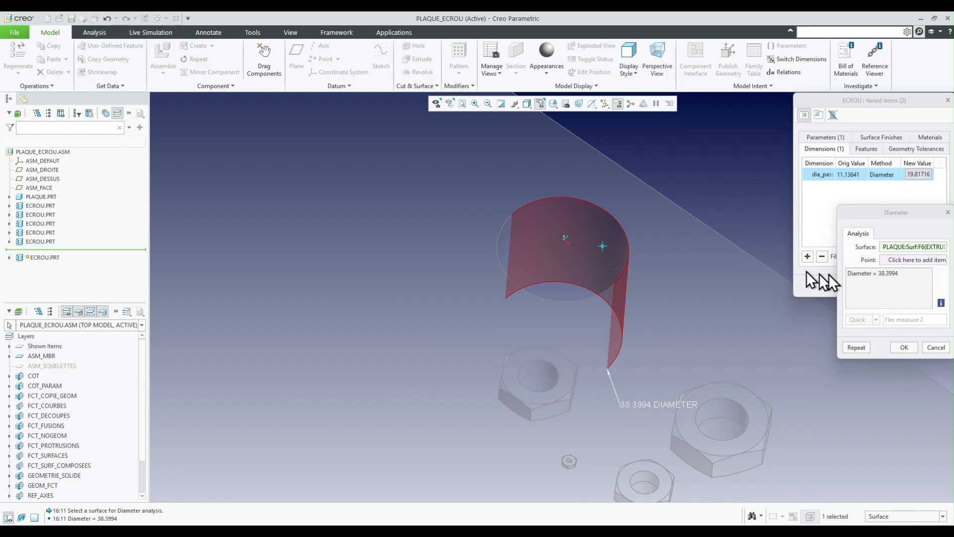
left_click(905, 348)
left_click(898, 285)
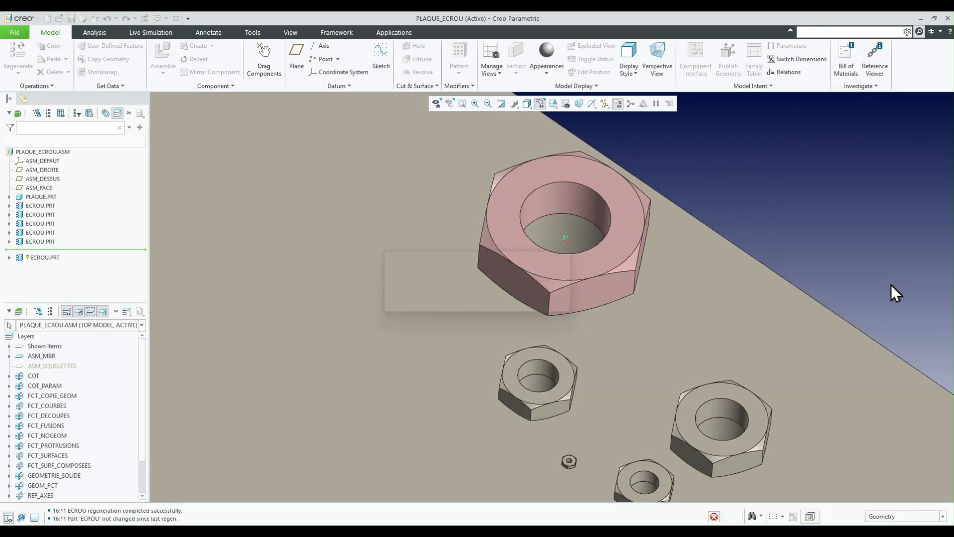
- Set the varied SERIE parameter to H for the nut over the 14.44 mm hole beside the largest nut, and accept
mouse_move(661, 270)
middle_mouse_down()
mouse_move(635, 288)
mouse_move(659, 284)
mouse_move(507, 255)
mouse_move(659, 234)
mouse_move(693, 195)
mouse_move(727, 318)
mouse_move(740, 301)
mouse_move(703, 343)
middle_mouse_up()
scroll(703, 343, "down", 2)
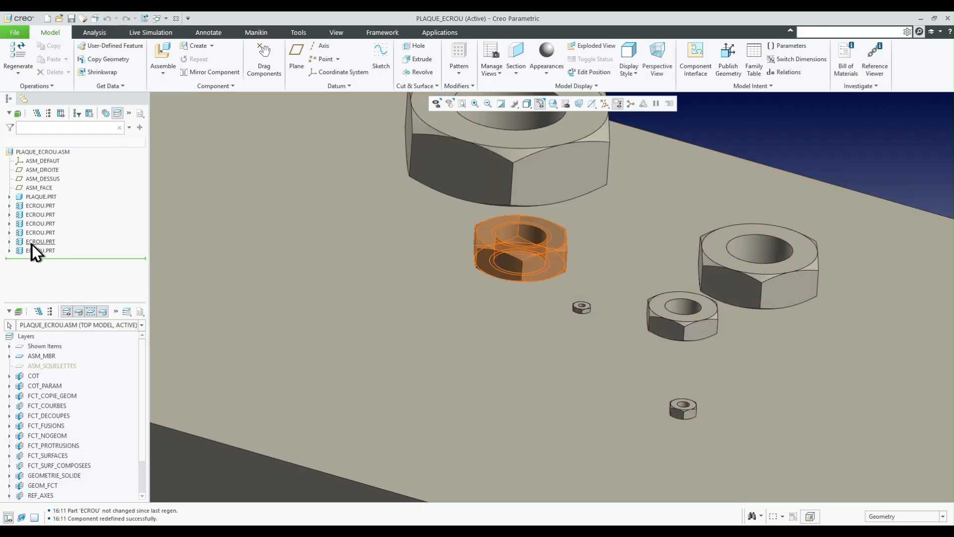
right_click(34, 243)
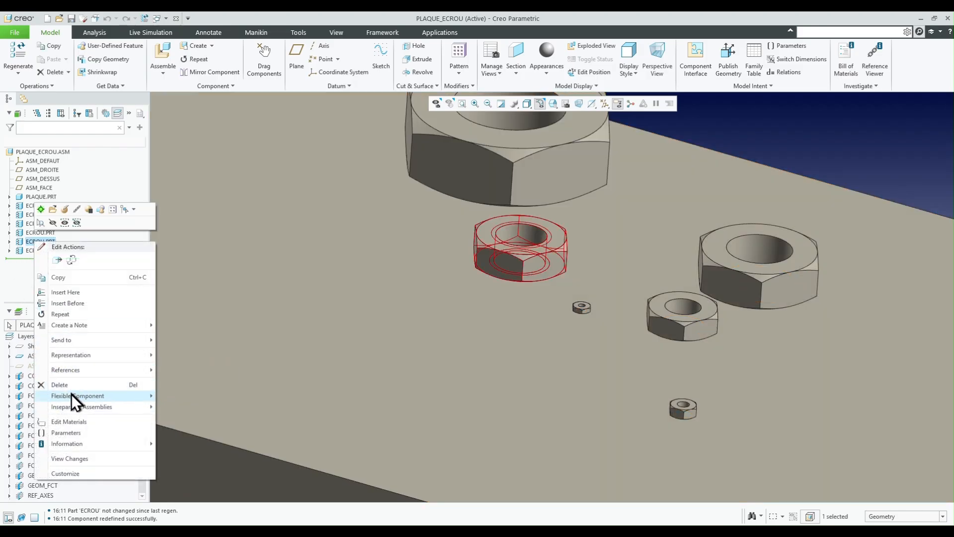
mouse_move(150, 396)
left_click(181, 407)
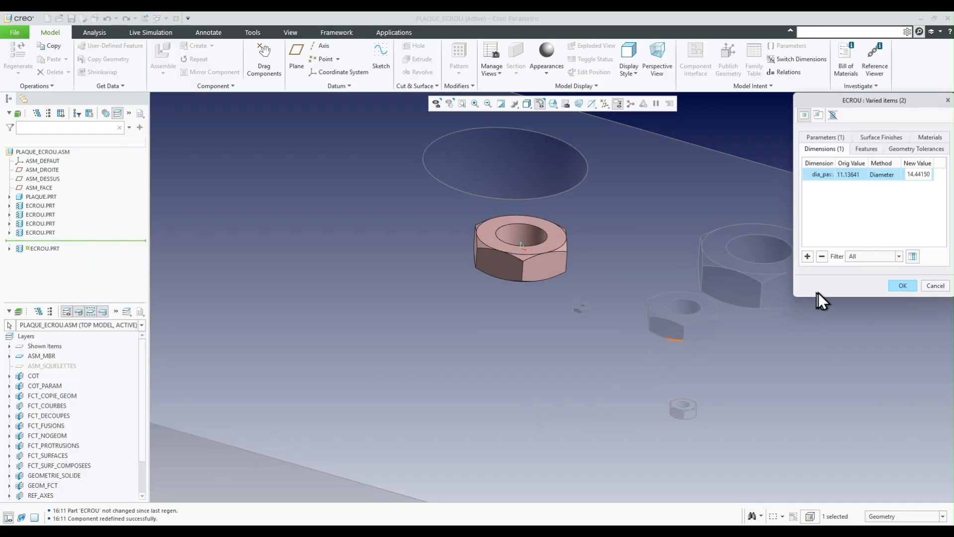
left_click(822, 138)
left_click(915, 174)
key("BackSpace")
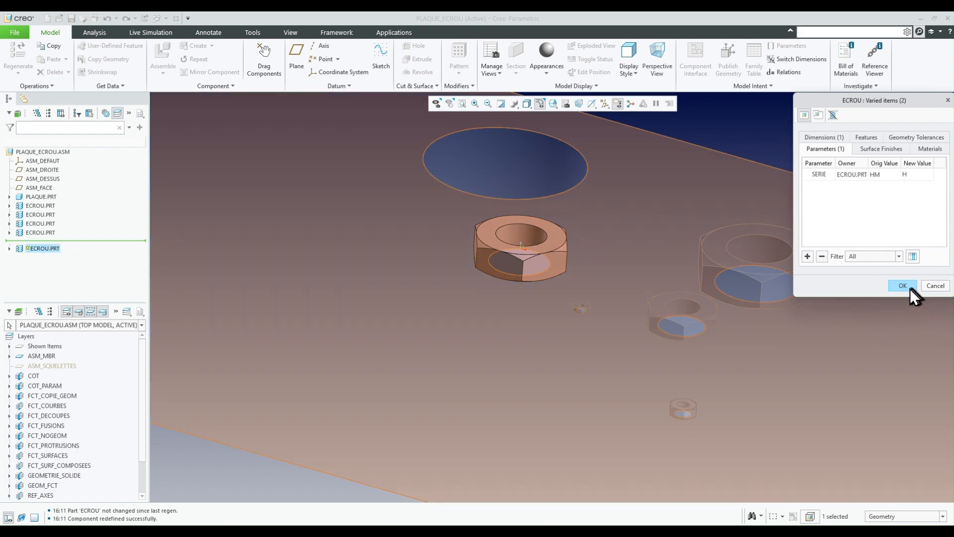
left_click(903, 286)
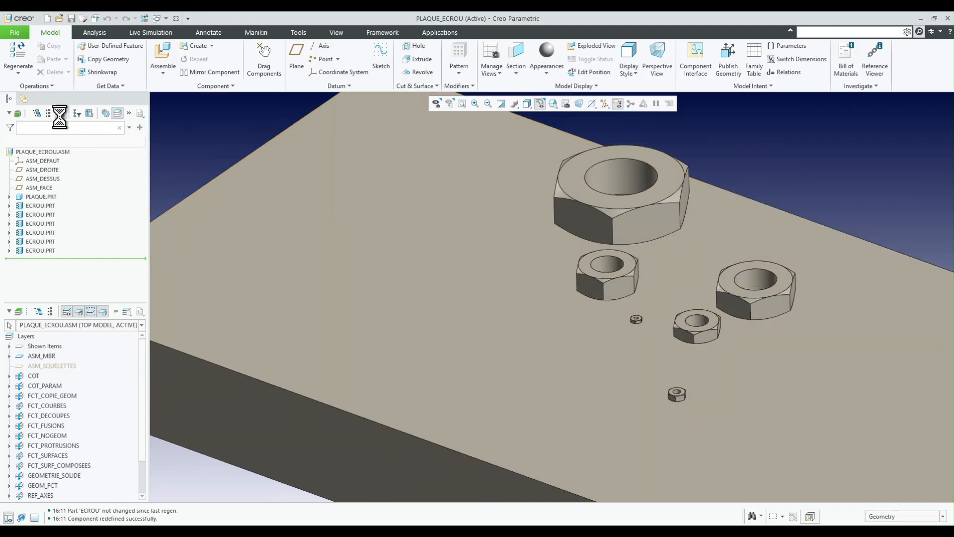
- Show the model tree columns and remove the designation column from the displayed ones
left_click(61, 117)
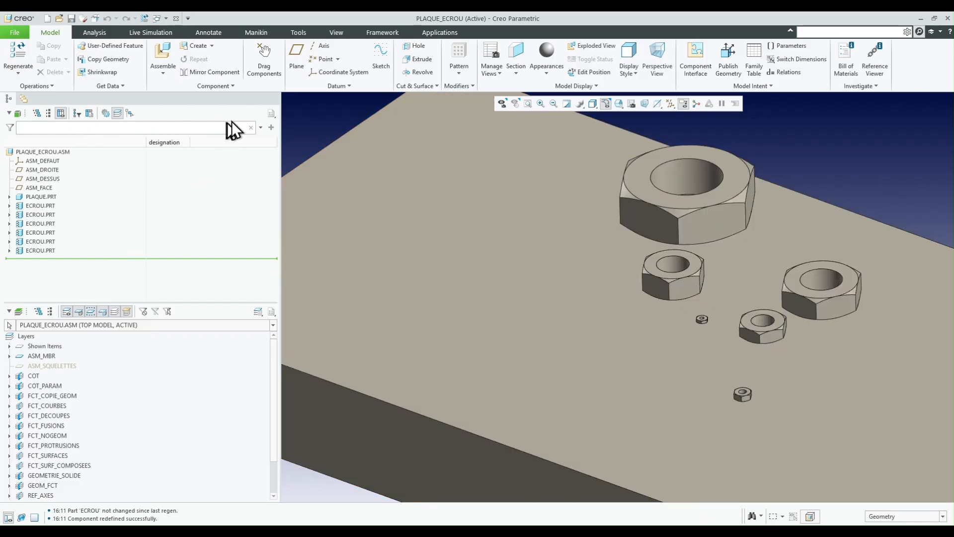
left_click(270, 114)
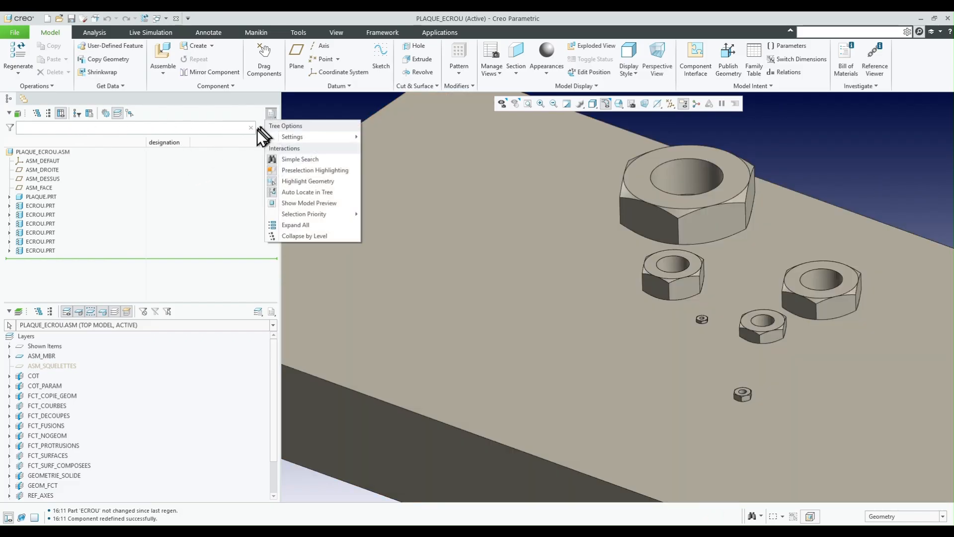
left_click(203, 168)
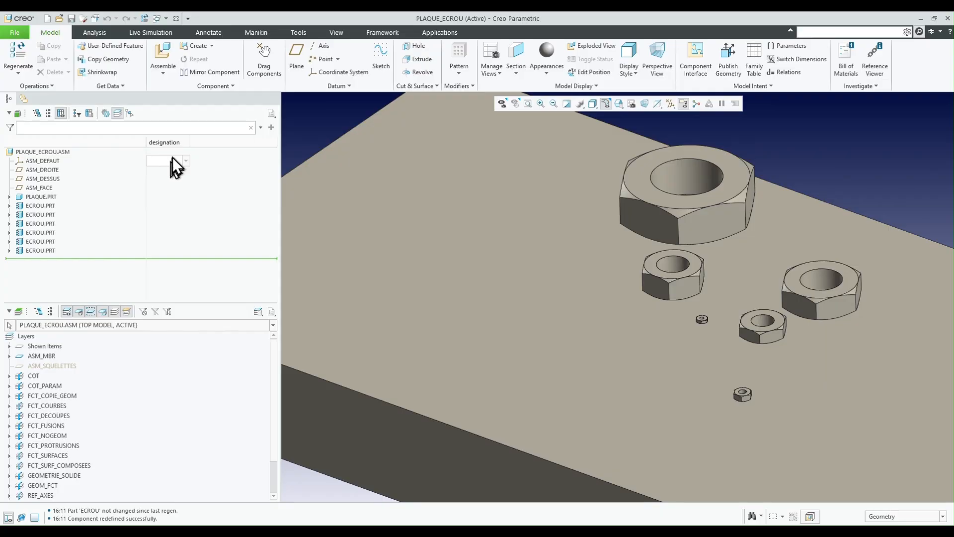
left_click(272, 114)
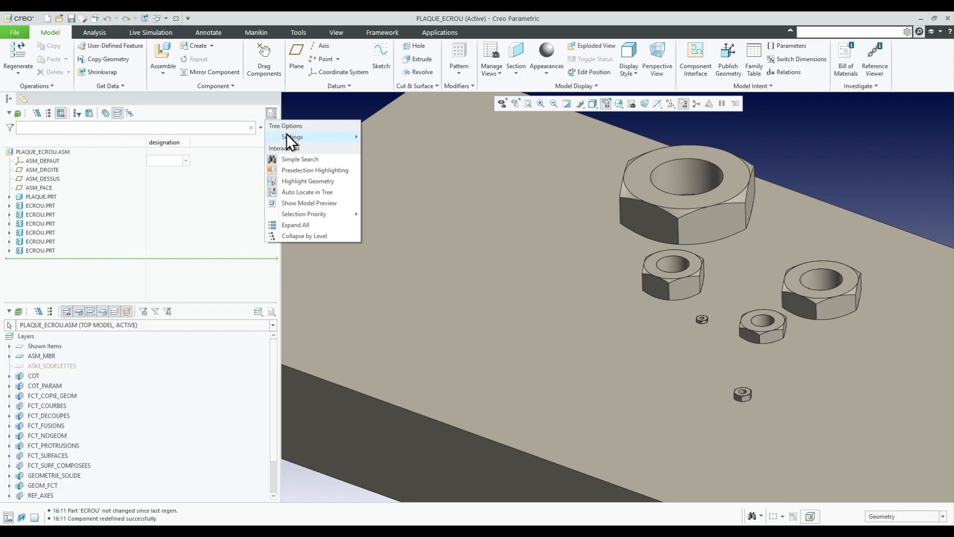
mouse_move(287, 133)
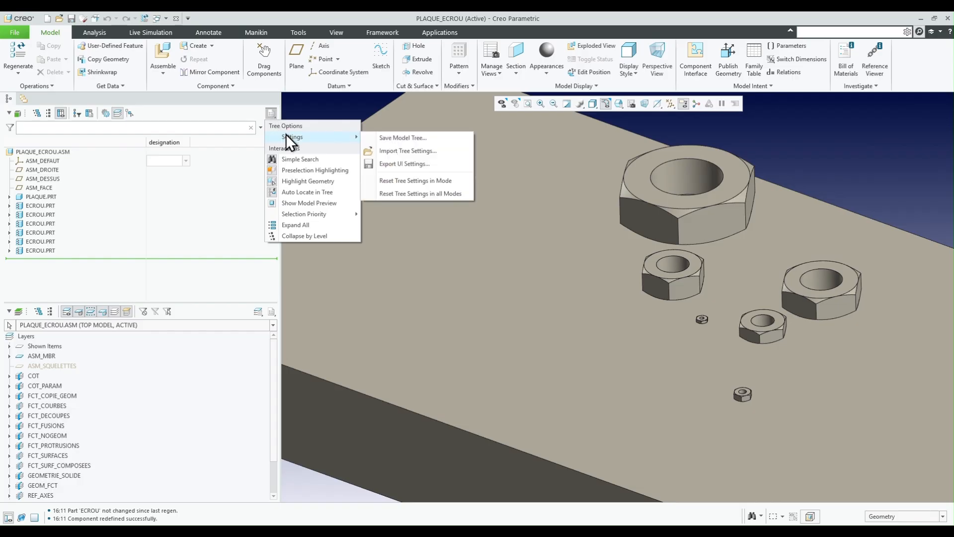
left_click(90, 114)
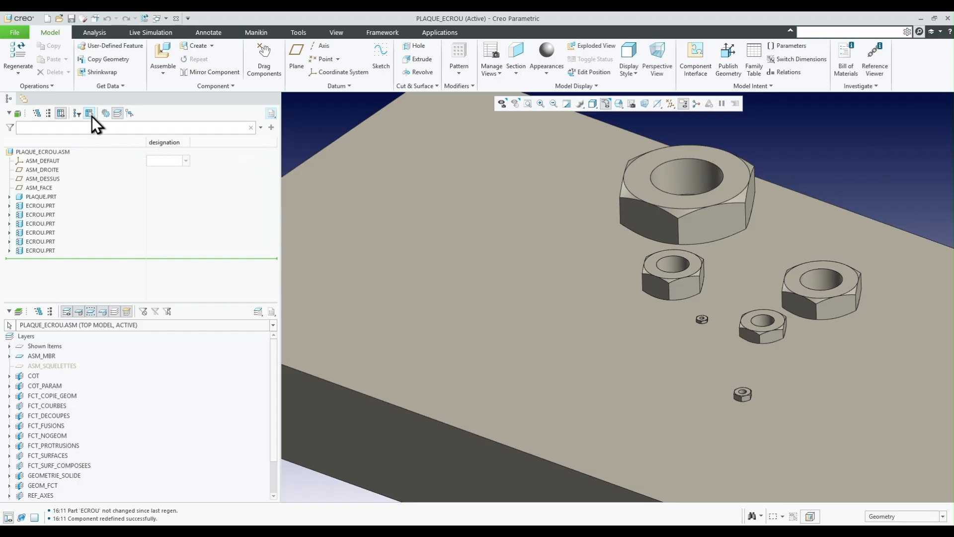
left_click(497, 230)
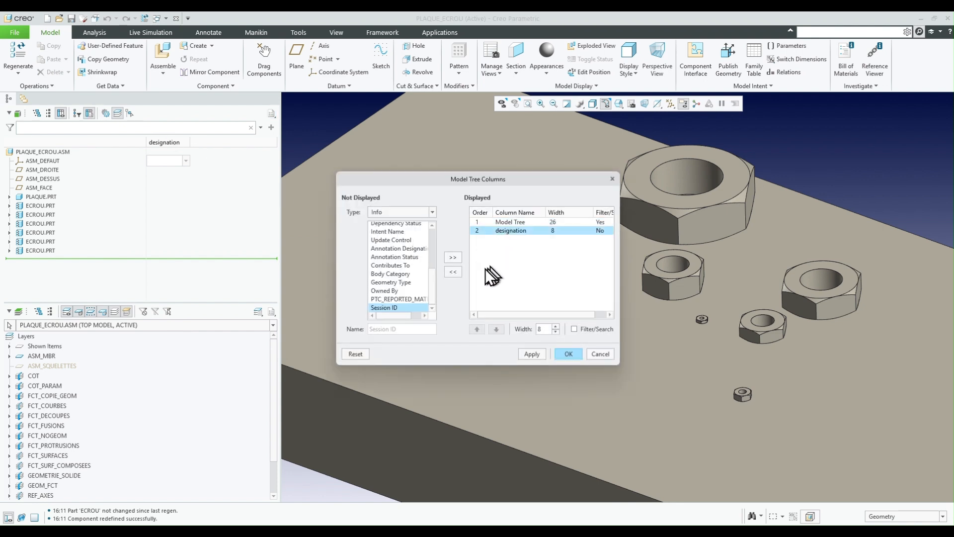
left_click(453, 272)
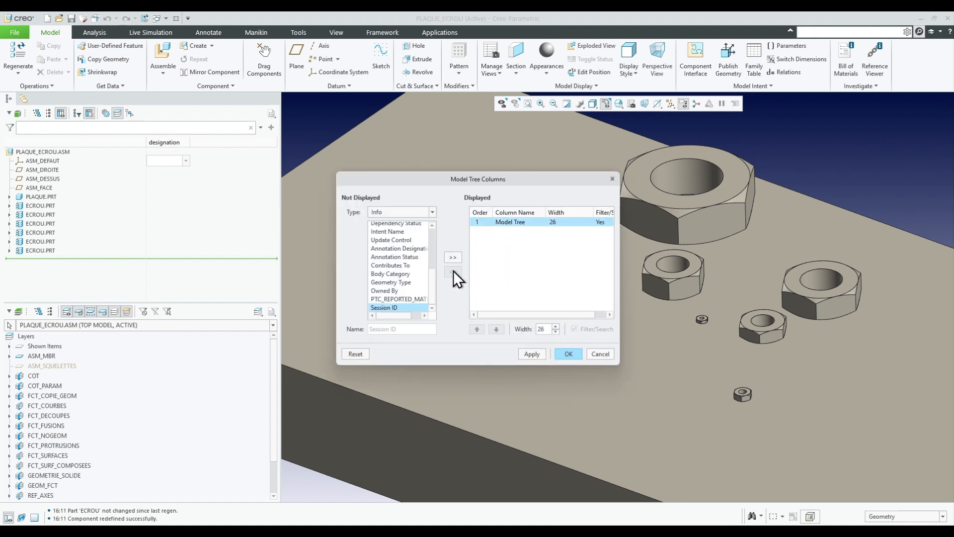
- Add a model tree column for the model parameter serie and apply the column setup
left_click(401, 211)
left_click(401, 230)
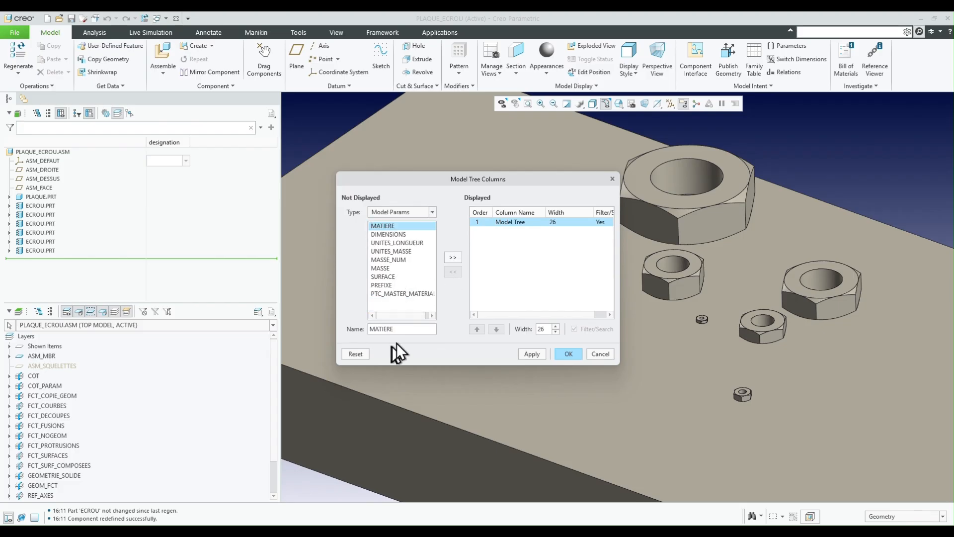
left_click_drag(398, 328, 343, 331)
type("serie")
left_click(452, 257)
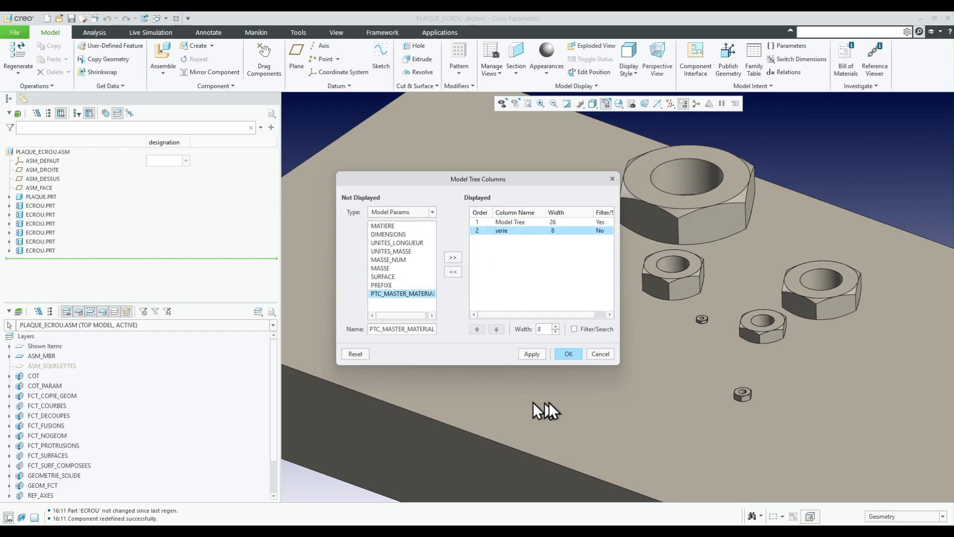
left_click(568, 354)
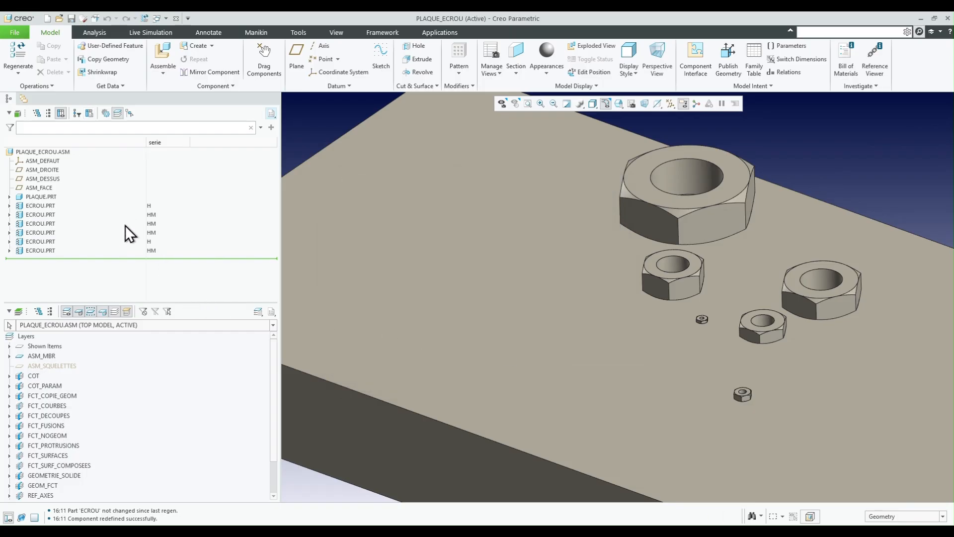
- Set the serie value of the second nut in the model tree to HH
left_click(158, 216)
type("HH")
key("Return")
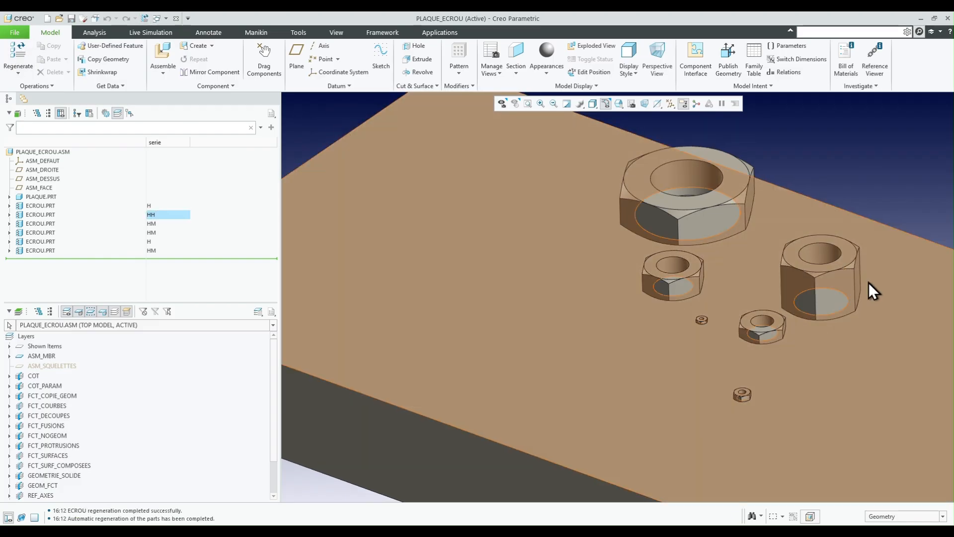
middle_click_drag(869, 282, 834, 283)
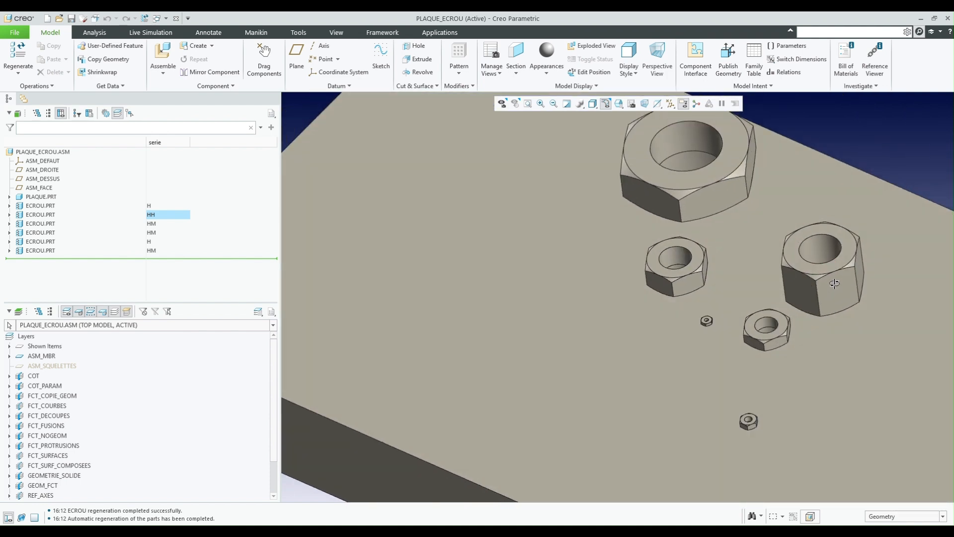
- Display the editable dimensions of Extrude 2, the hole cut of the plate PLAQUE.PRT
scroll(775, 345, "down", 3)
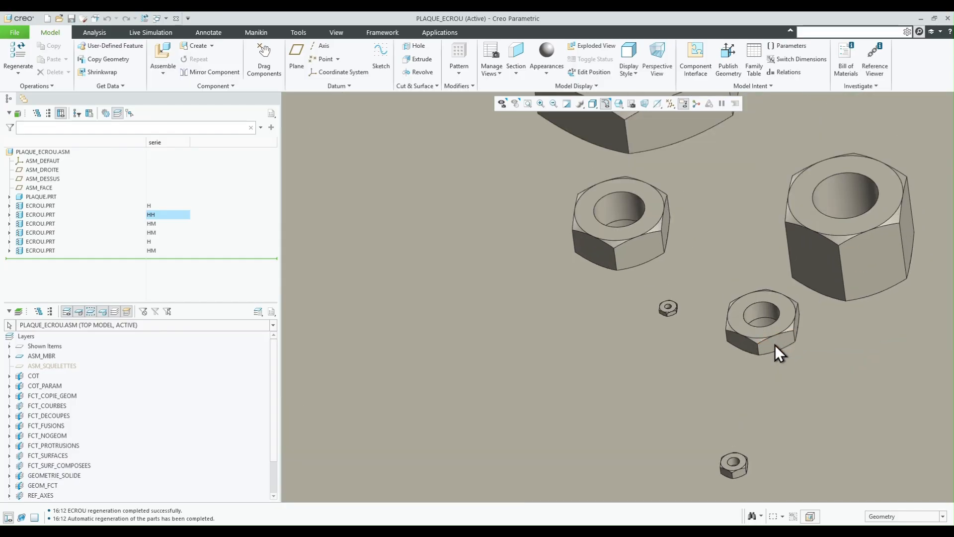
scroll(765, 330, "down", 4)
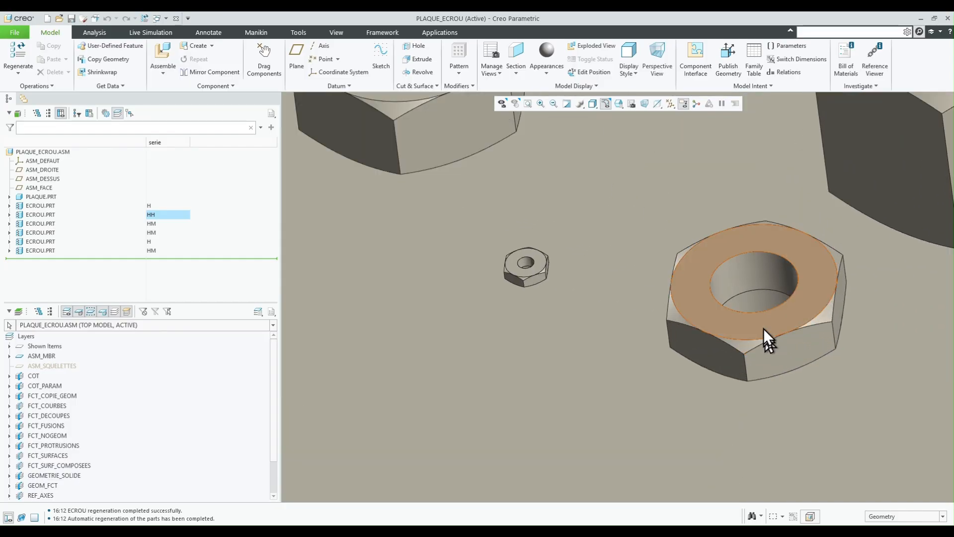
left_click(756, 301)
scroll(756, 296, "up", 3)
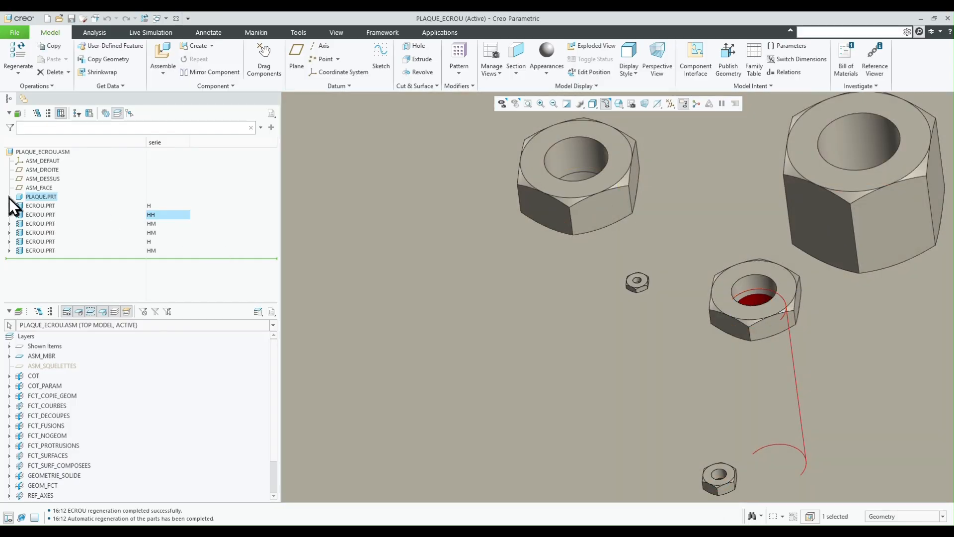
left_click(10, 197)
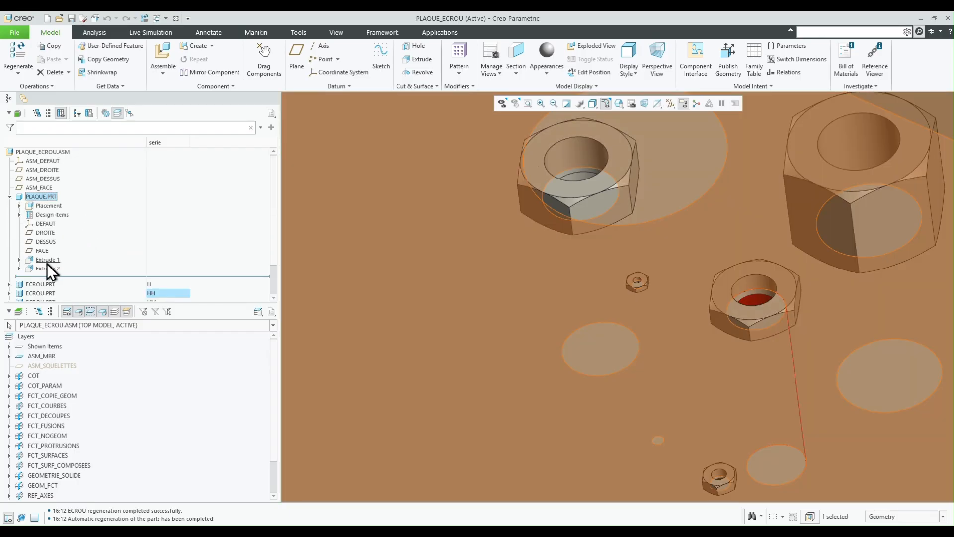
left_click(46, 267)
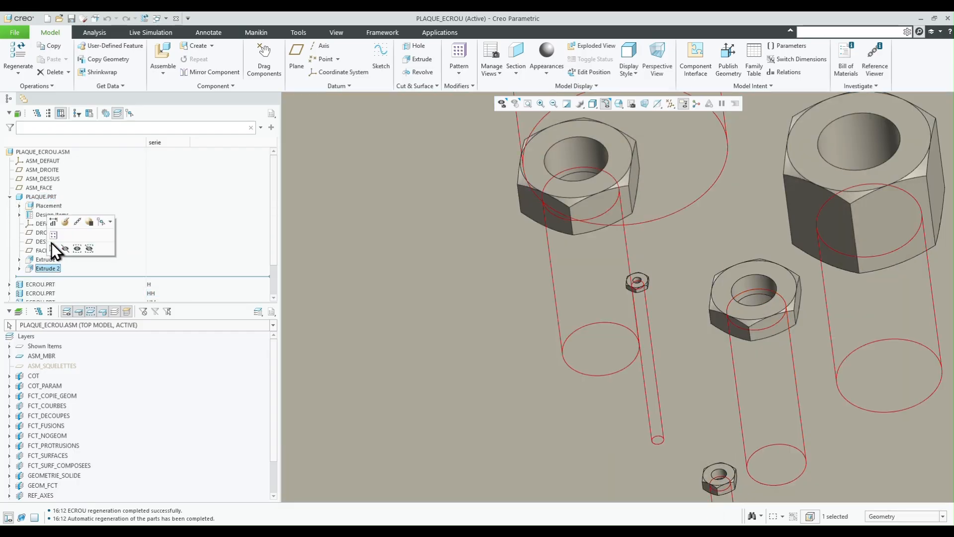
left_click(53, 222)
- Set the diameter of the plate's 11.13 mm hole to 23 mm and update the assembly
scroll(727, 324, "down", 2)
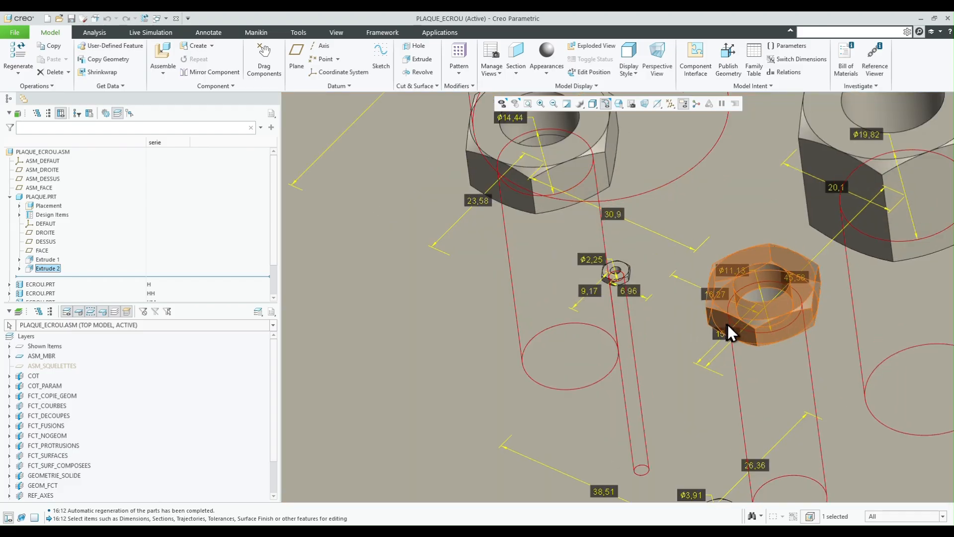
scroll(745, 239, "down", 2)
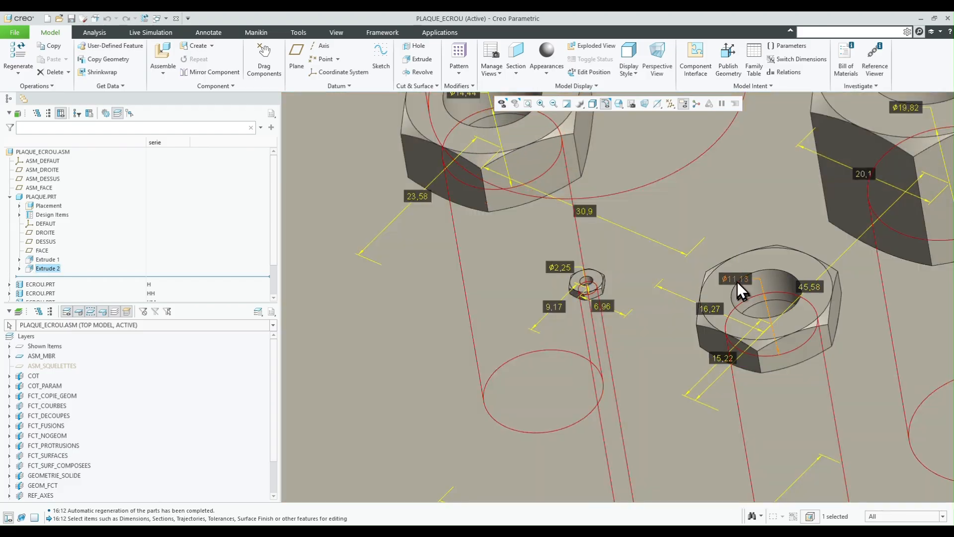
double_click(735, 279)
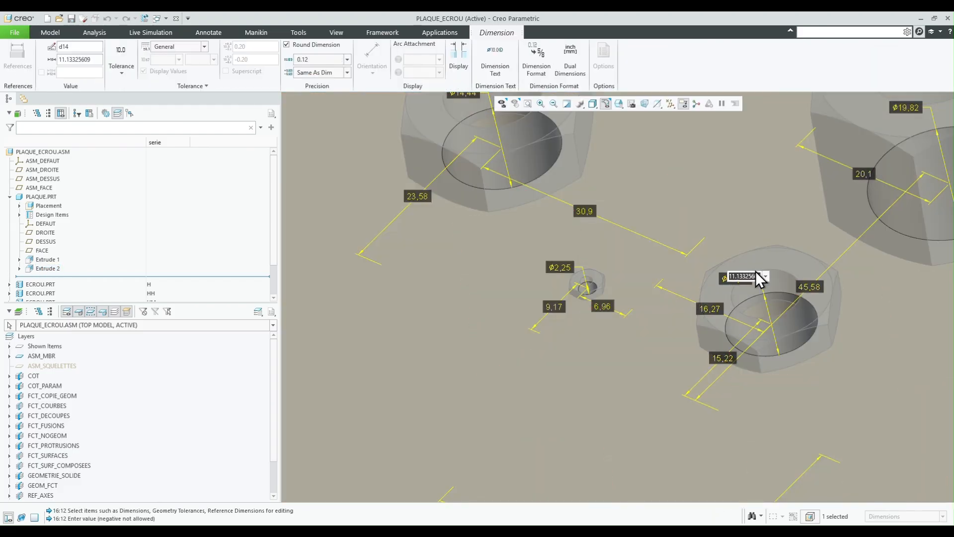
type("23")
key("Return")
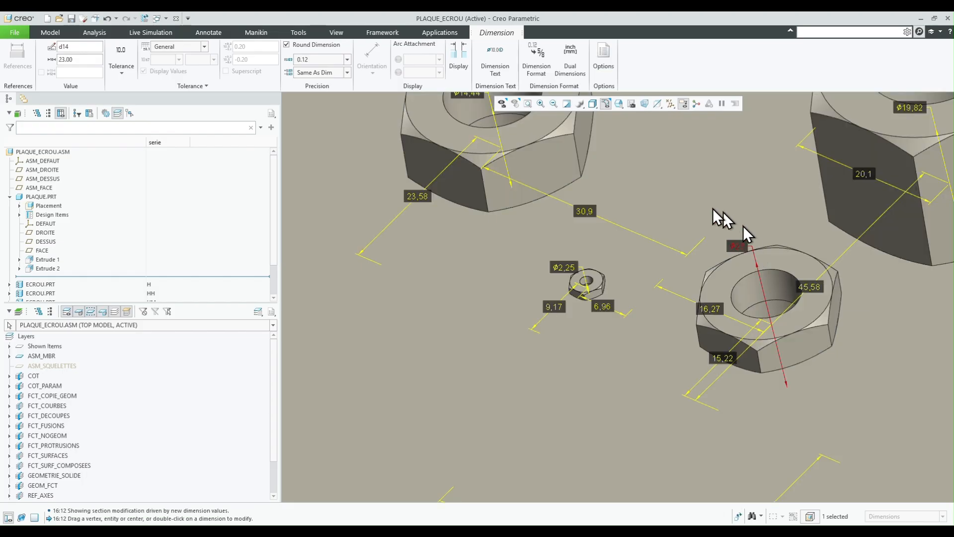
scroll(657, 343, "down", 4)
left_click(871, 148)
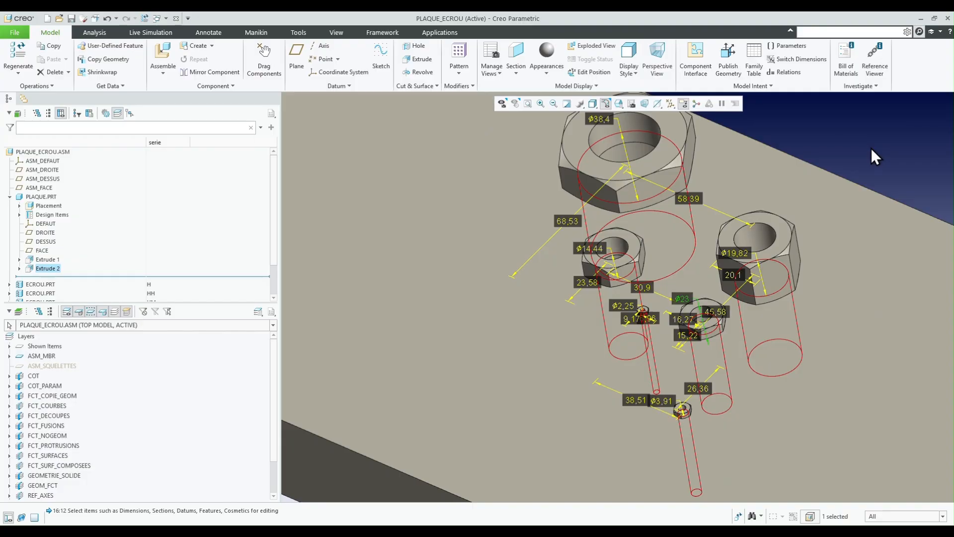
left_click(872, 148)
scroll(746, 312, "up", 4)
mouse_move(730, 311)
middle_mouse_down()
mouse_move(733, 363)
mouse_move(723, 336)
mouse_move(724, 358)
mouse_move(724, 330)
mouse_move(708, 320)
middle_mouse_up()
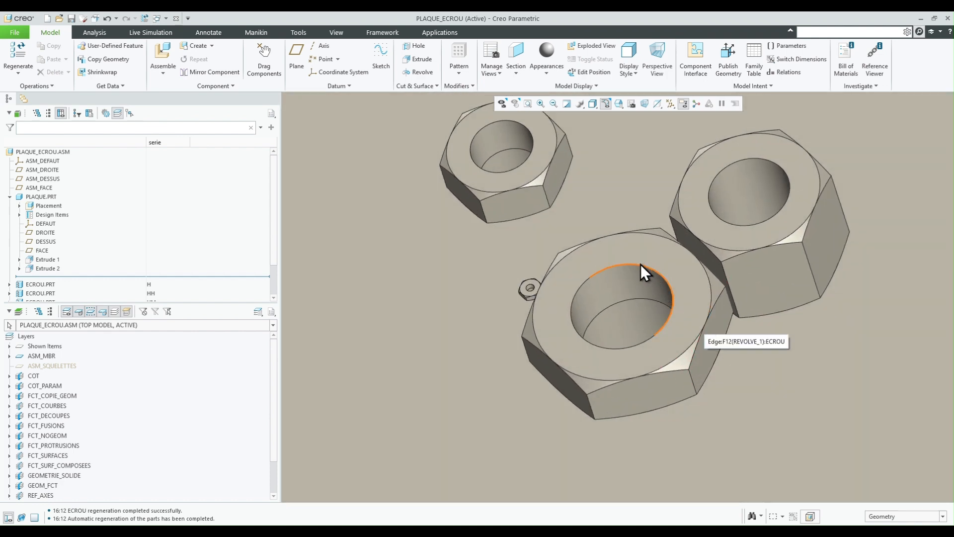
- Display the dimensions of Cosmetic Thread 1 in the nut over the enlarged hole to check its thread designation
scroll(640, 264, "up", 2)
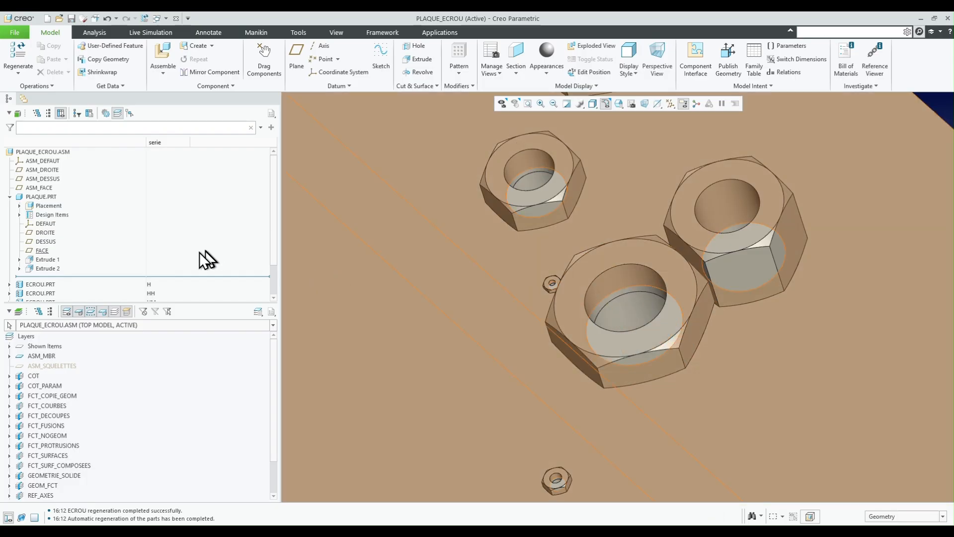
scroll(179, 264, "down", 2)
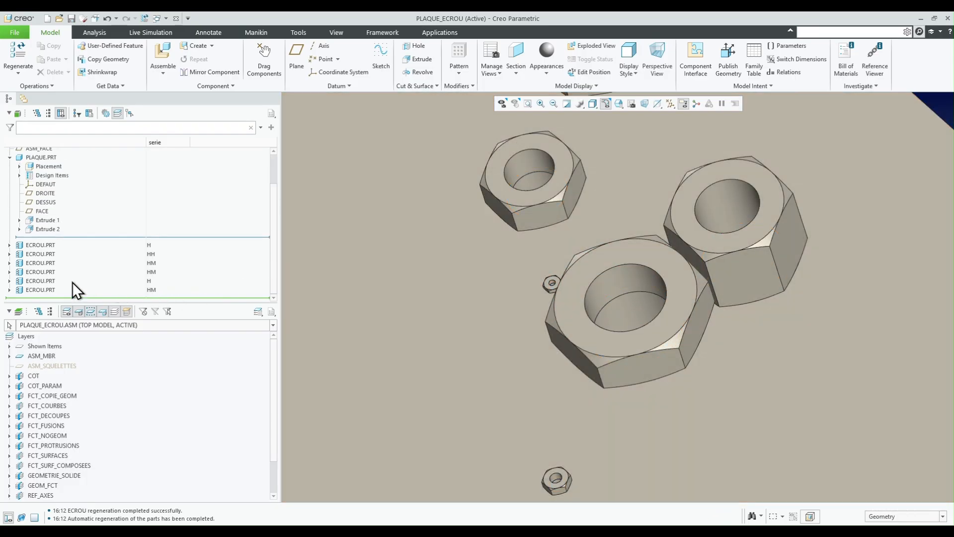
left_click(610, 260)
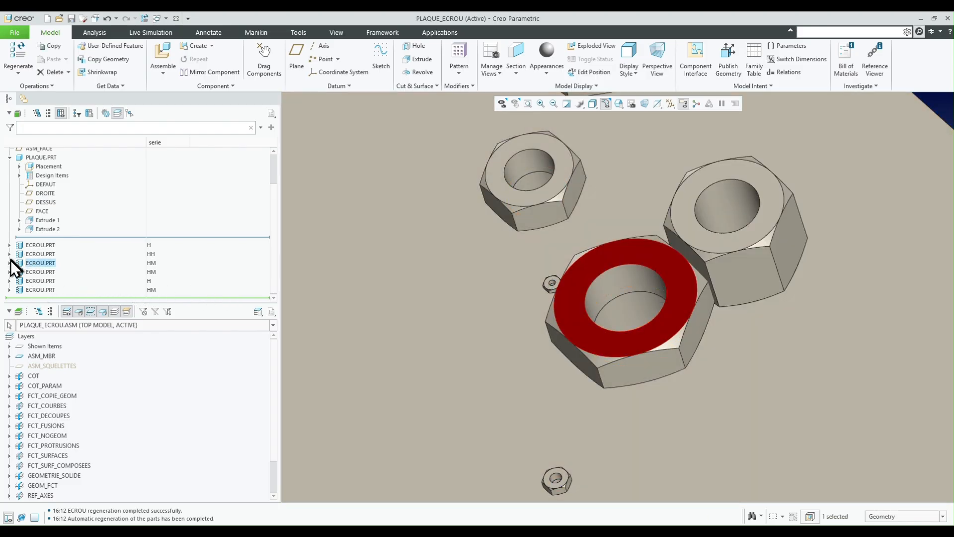
left_click(10, 263)
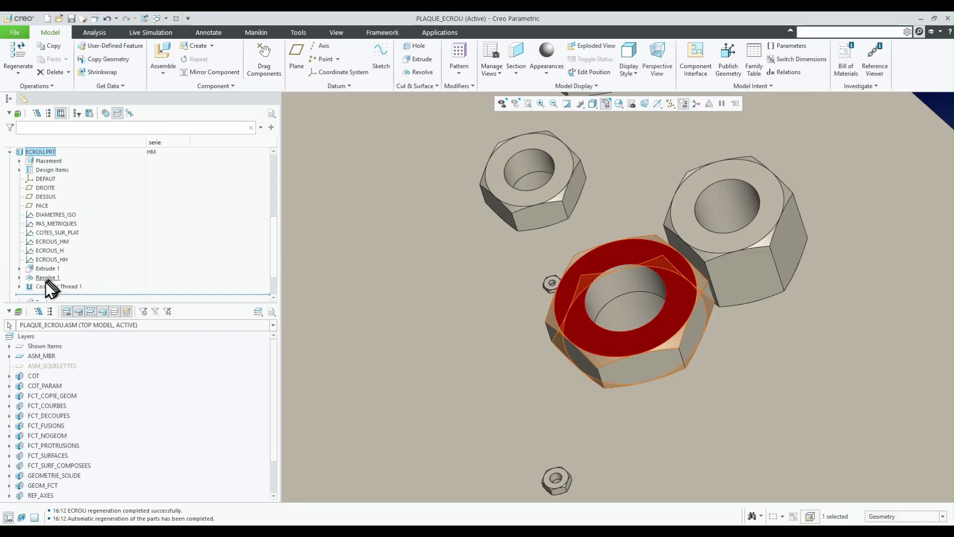
left_click(48, 286)
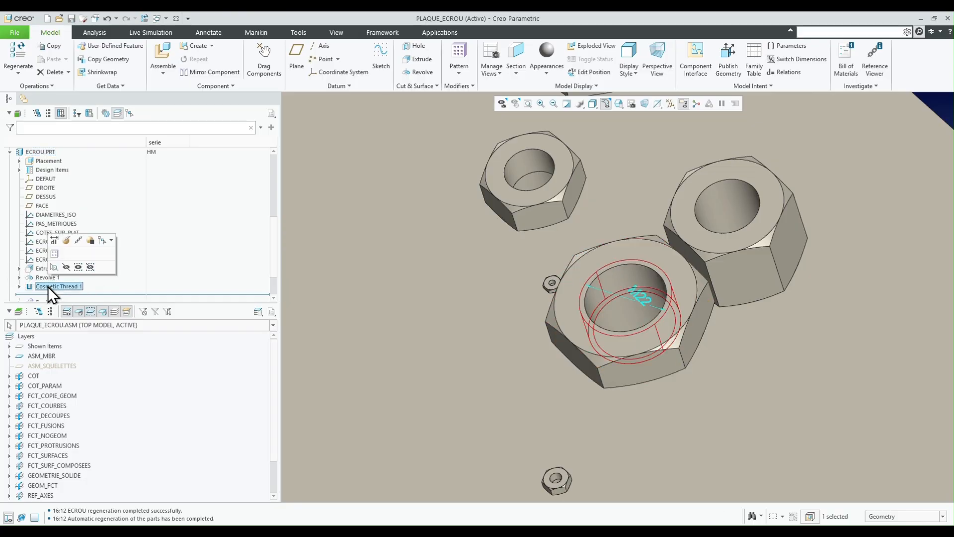
left_click(53, 253)
middle_click_drag(564, 312, 604, 331)
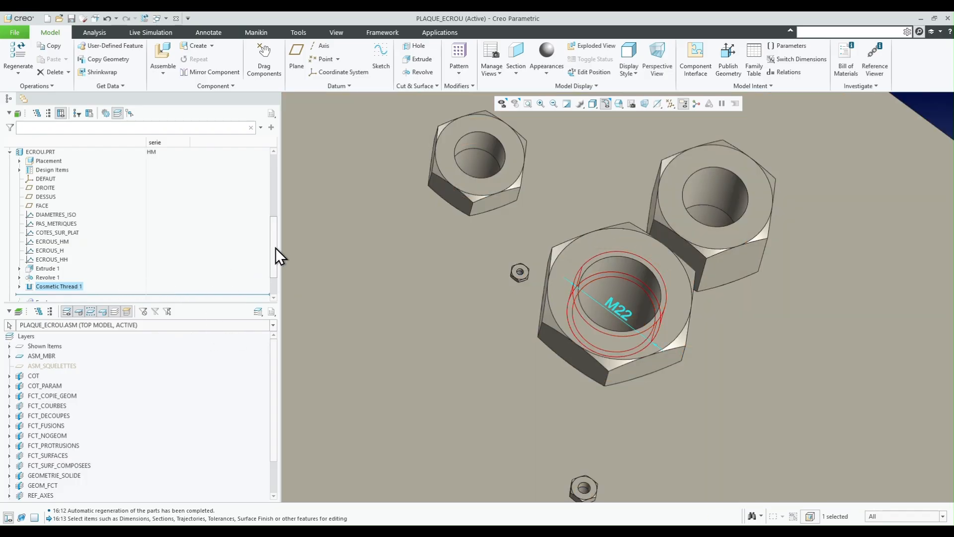
- Narrow the model tree area to give the nut and plate assembly more room
mouse_move(275, 247)
left_mouse_down()
mouse_move(275, 260)
mouse_move(276, 240)
left_mouse_up()
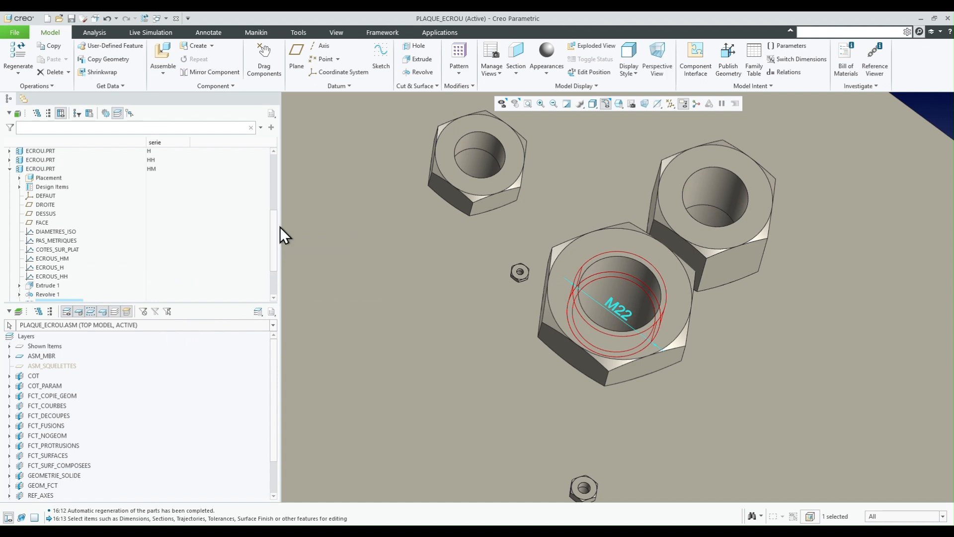
left_click_drag(280, 226, 222, 235)
scroll(557, 307, "up", 2)
middle_click_drag(568, 308, 562, 267)
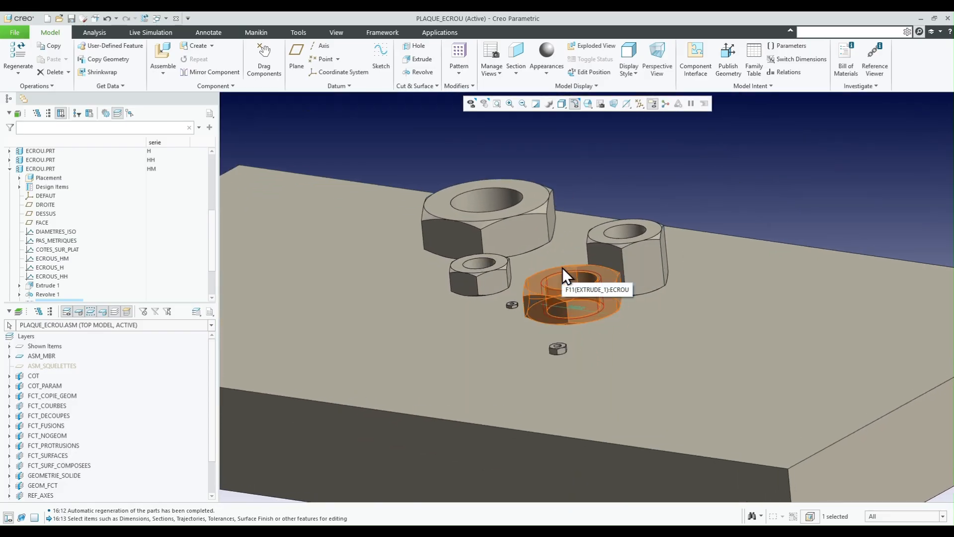